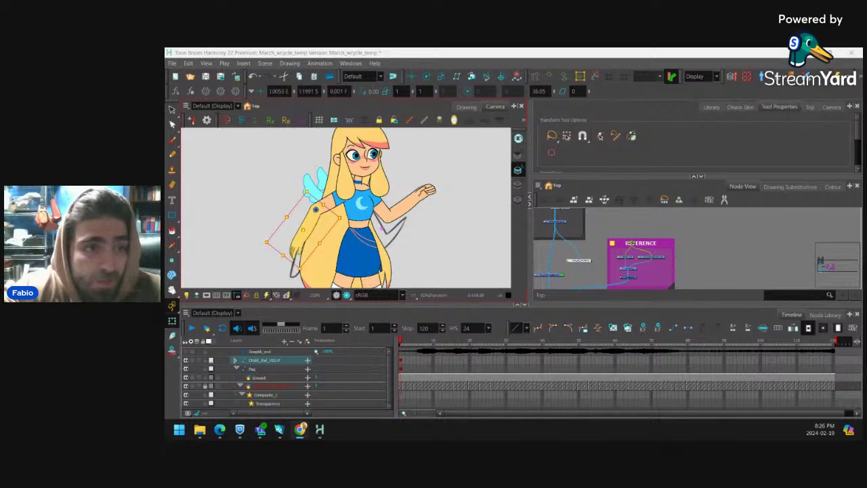
# Switch to Discord in the browser and review the animation-challenges posts, from the Walk Cycle brief to the props and template file.
pyautogui.moveTo(165, 139); pyautogui.dragTo(466, 100)
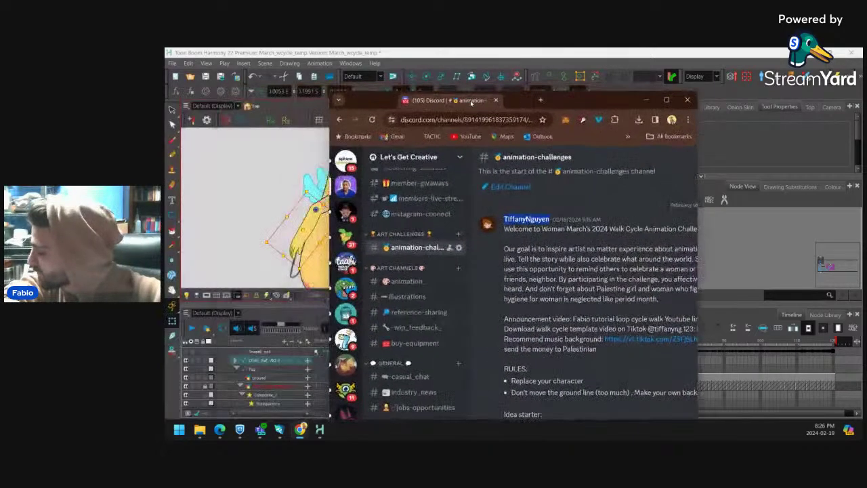
pyautogui.click(667, 100)
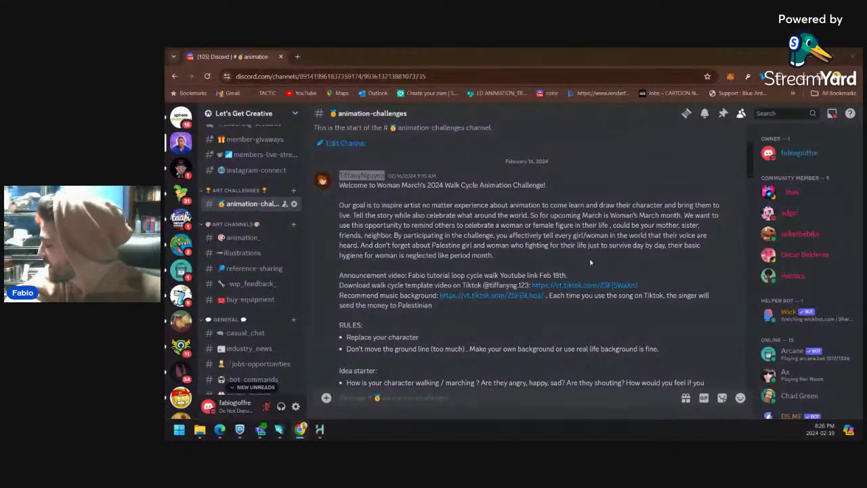
pyautogui.scroll(-5, 638, 273)
pyautogui.scroll(-15, 638, 276)
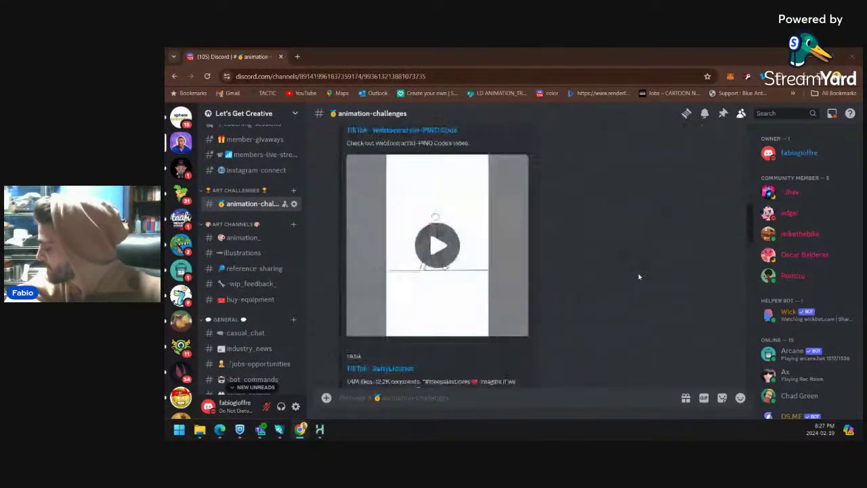
pyautogui.scroll(-10, 638, 276)
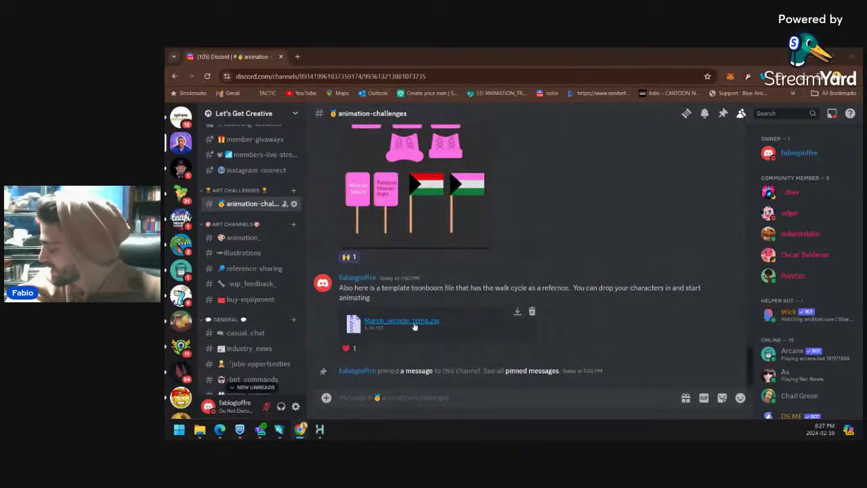
pyautogui.scroll(5, 495, 284)
pyautogui.scroll(6, 496, 284)
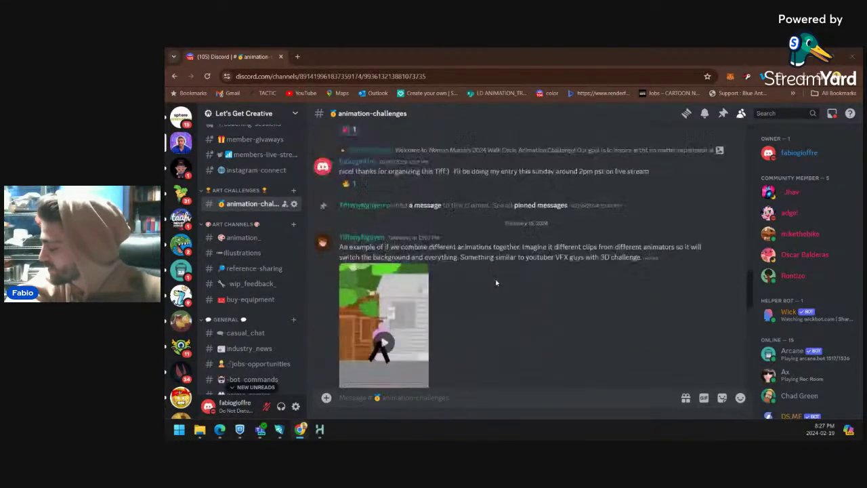
pyautogui.scroll(-2, 440, 288)
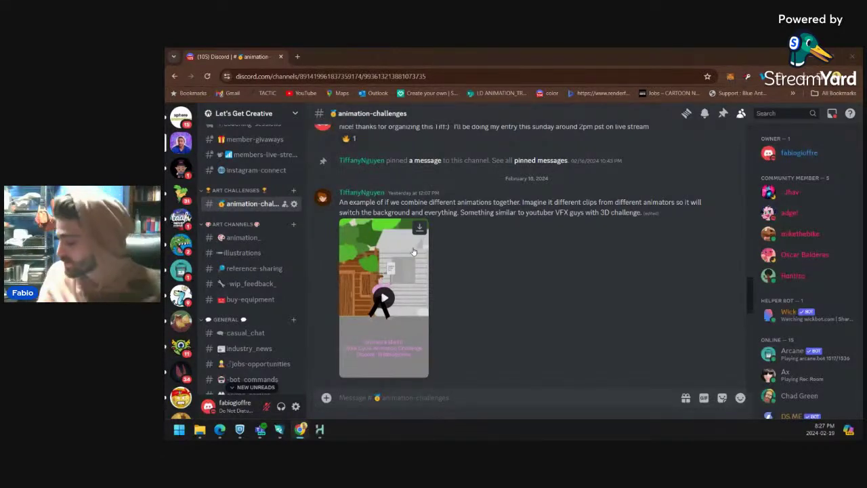
pyautogui.scroll(-8, 527, 288)
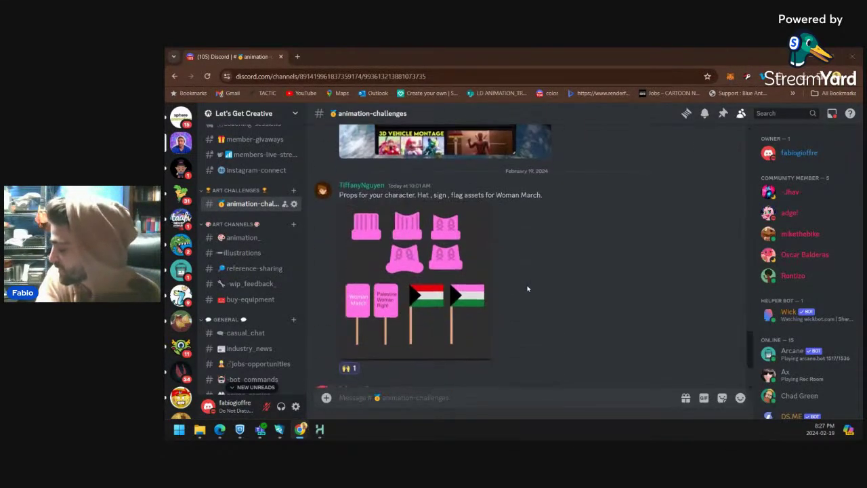
pyautogui.scroll(-2, 527, 289)
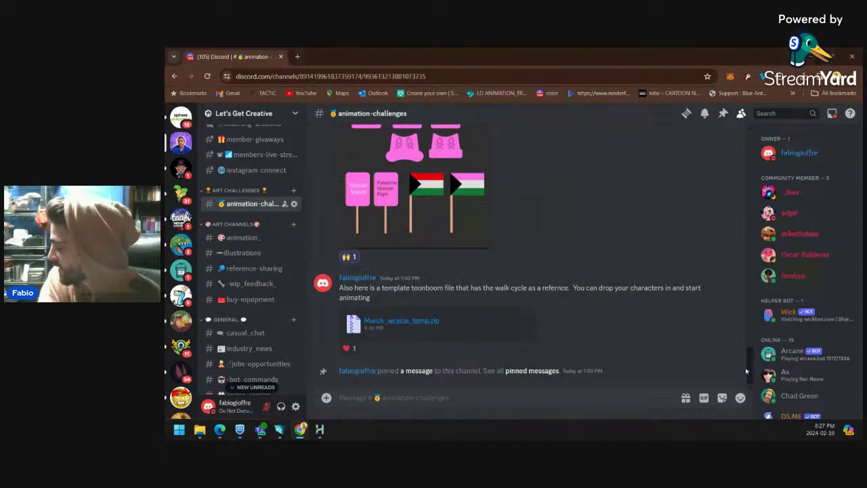
# Return to the start of the animation-challenges channel and reread the brief, rules, tech specs and examples through to the template post.
pyautogui.moveTo(750, 357); pyautogui.dragTo(732, 137)
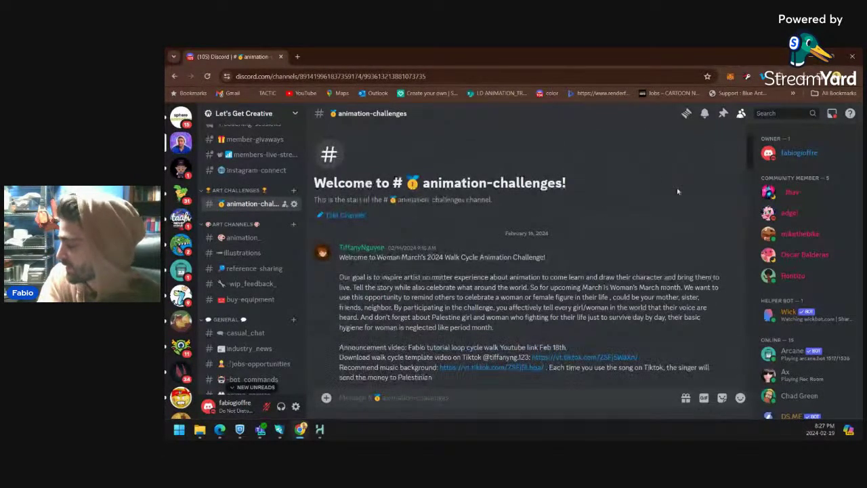
pyautogui.scroll(-5, 676, 244)
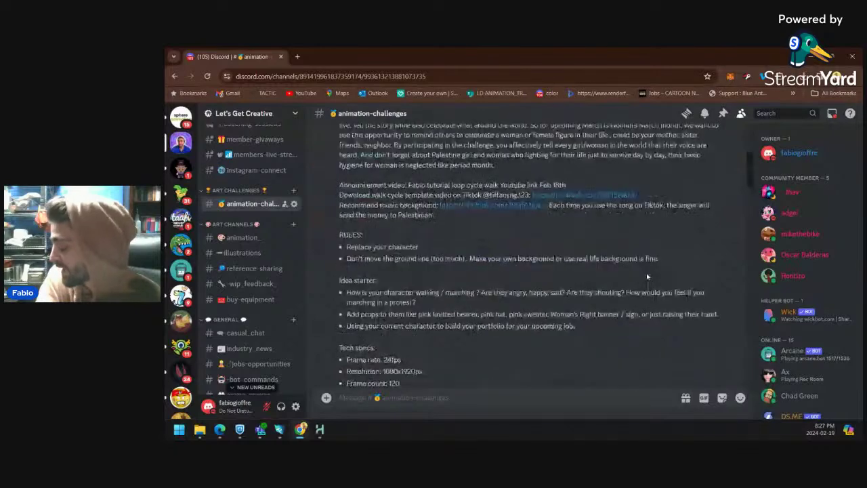
pyautogui.scroll(-10, 646, 276)
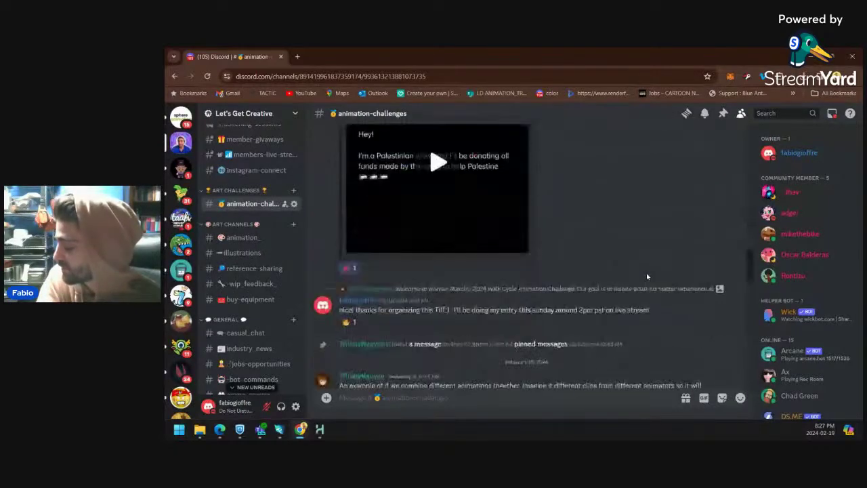
pyautogui.scroll(-2, 647, 276)
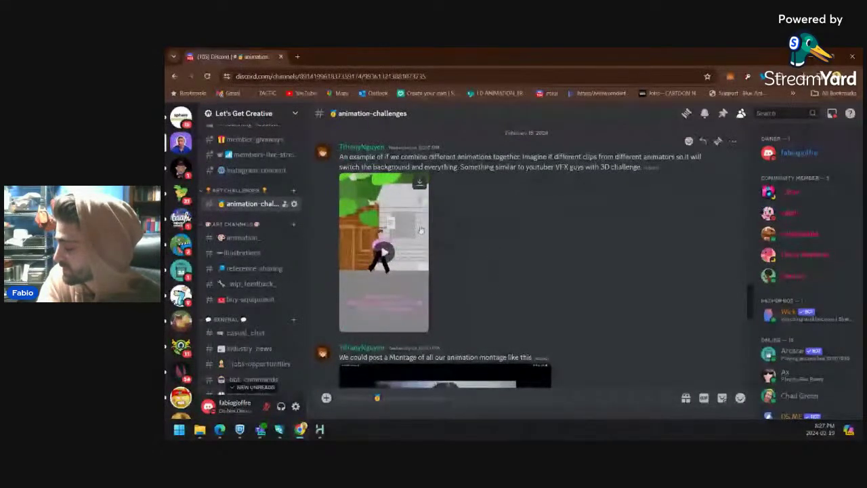
pyautogui.scroll(-10, 402, 261)
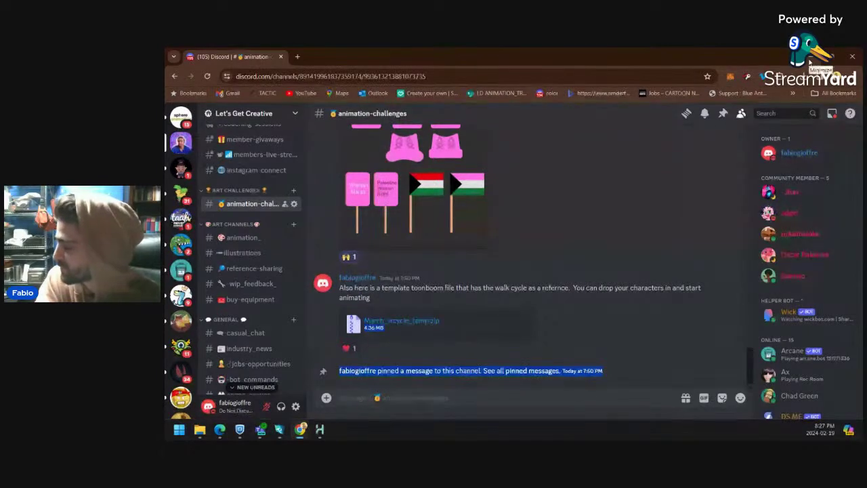
# Switch back to Toon Boom Harmony, frame the full character in the Camera view and enlarge that view slightly.
pyautogui.hotkey('alt', 'Tab')
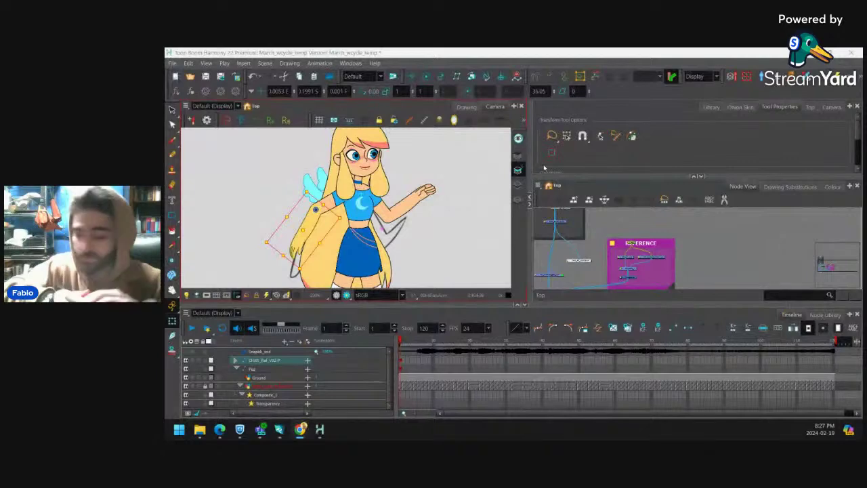
pyautogui.click(440, 110)
pyautogui.press('1')
pyautogui.press('1')
pyautogui.press('1')
pyautogui.press('1')
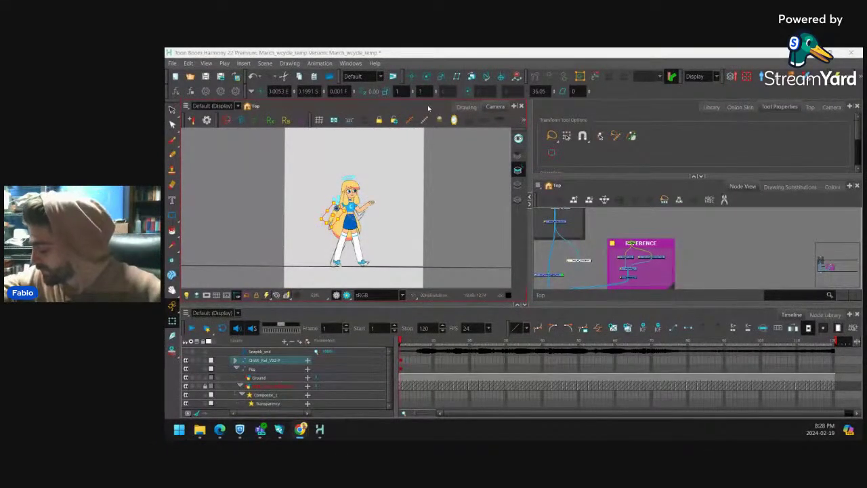
pyautogui.scroll(2, 391, 211)
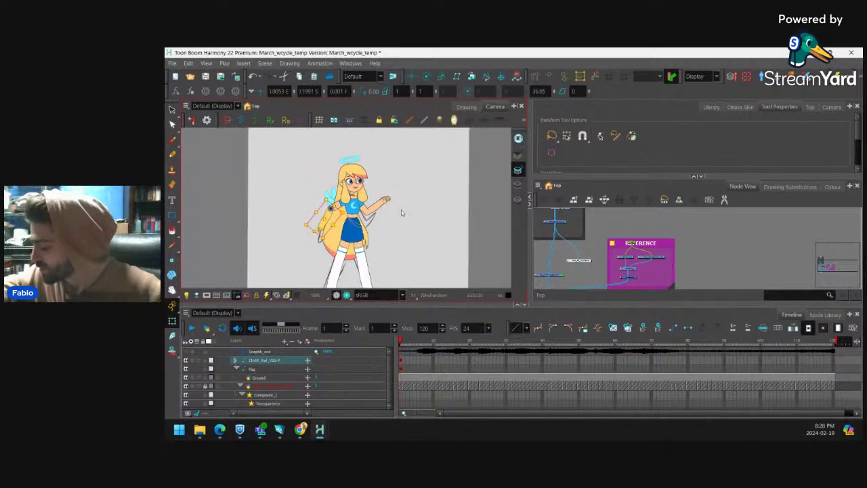
pyautogui.scroll(2, 400, 208)
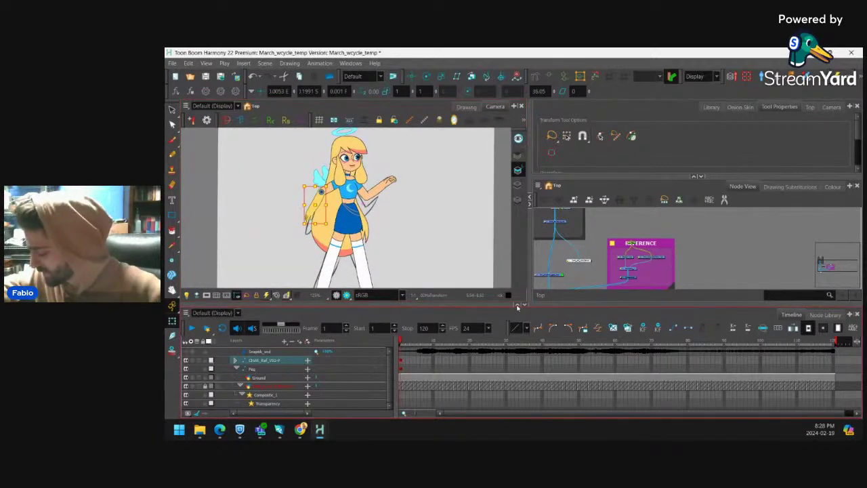
pyautogui.moveTo(517, 307); pyautogui.dragTo(518, 316)
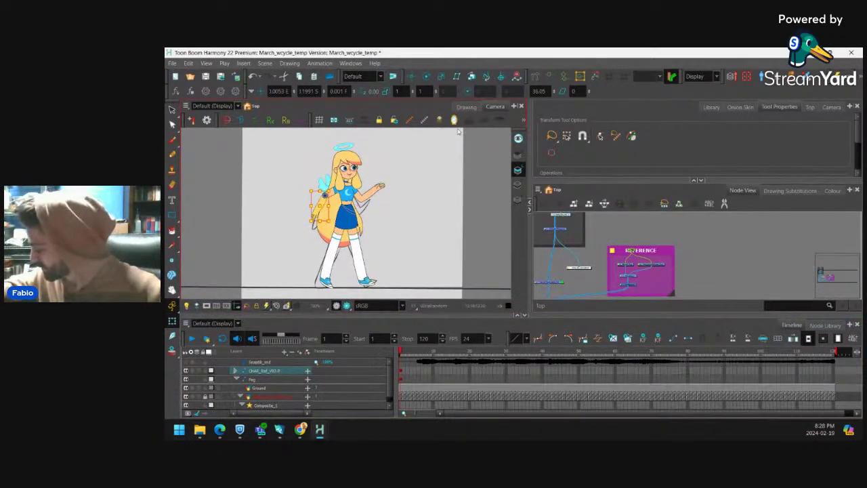
# Add a vector drawing layer named Draw in the node network near the character's display node.
pyautogui.moveTo(651, 253); pyautogui.dragTo(722, 244)
pyautogui.moveTo(584, 223); pyautogui.dragTo(663, 221)
pyautogui.scroll(2, 636, 269)
pyautogui.moveTo(637, 269); pyautogui.dragTo(660, 263)
pyautogui.click(601, 260)
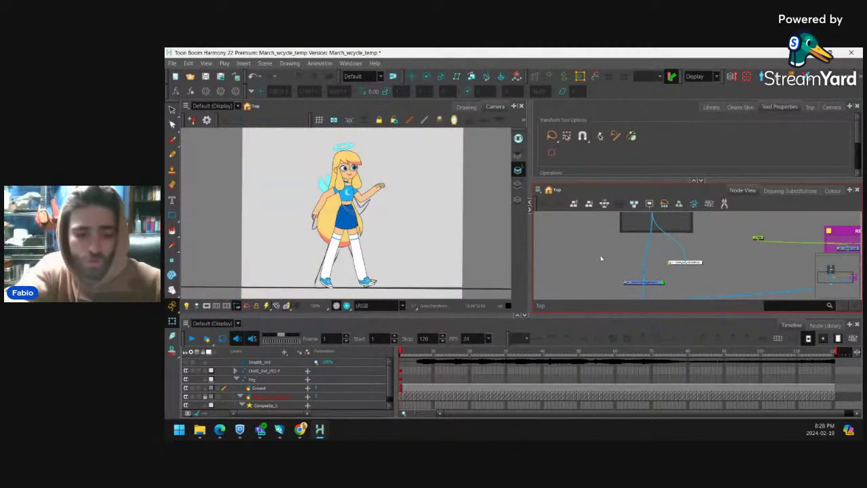
pyautogui.hotkey('ctrl', 'r')
pyautogui.write('Draw')
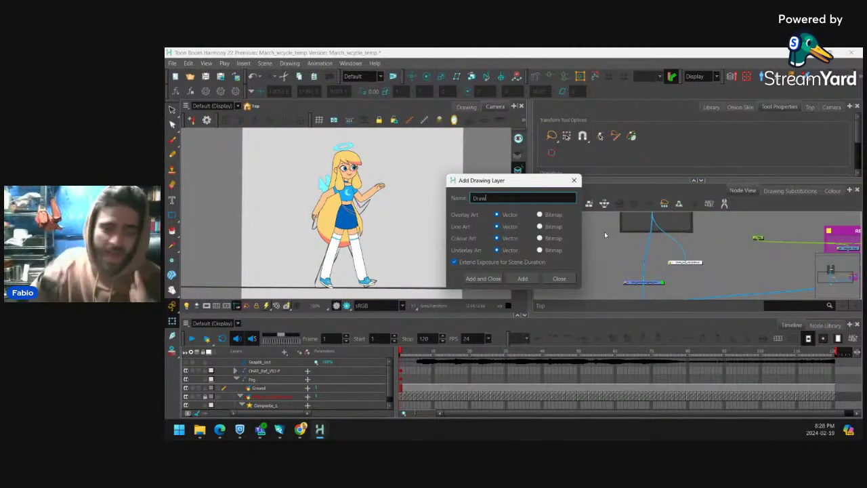
pyautogui.click(499, 281)
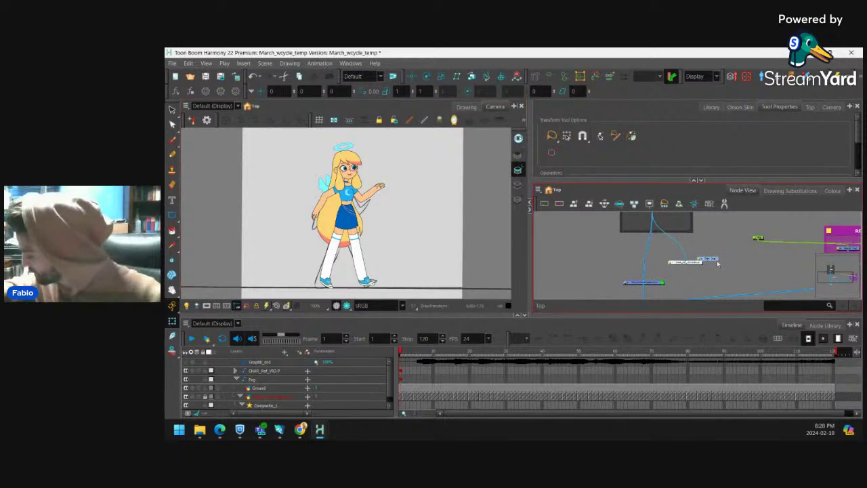
# Connect the Draw node to the composite below it and set the layer's Z position to 0.1 F.
pyautogui.scroll(2, 622, 260)
pyautogui.moveTo(611, 263)
pyautogui.mouseDown()
pyautogui.moveTo(633, 263)
pyautogui.moveTo(623, 273)
pyautogui.moveTo(640, 288)
pyautogui.moveTo(623, 250)
pyautogui.mouseUp()
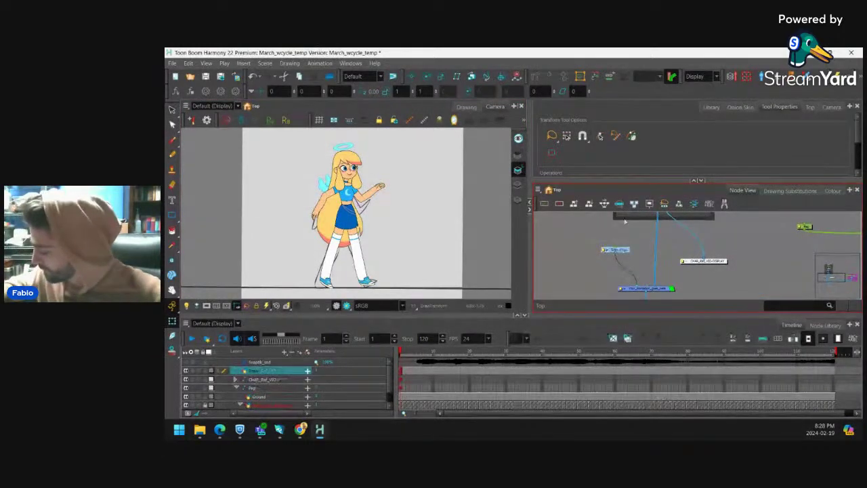
pyautogui.doubleClick(605, 251)
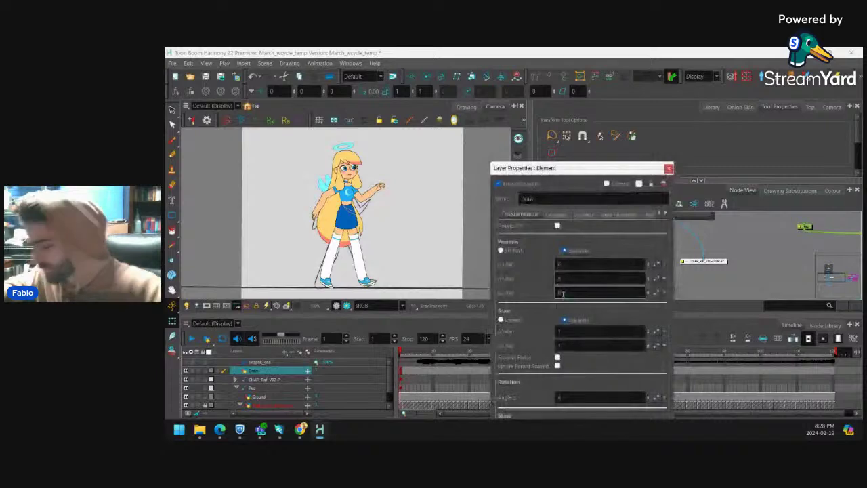
pyautogui.click(668, 168)
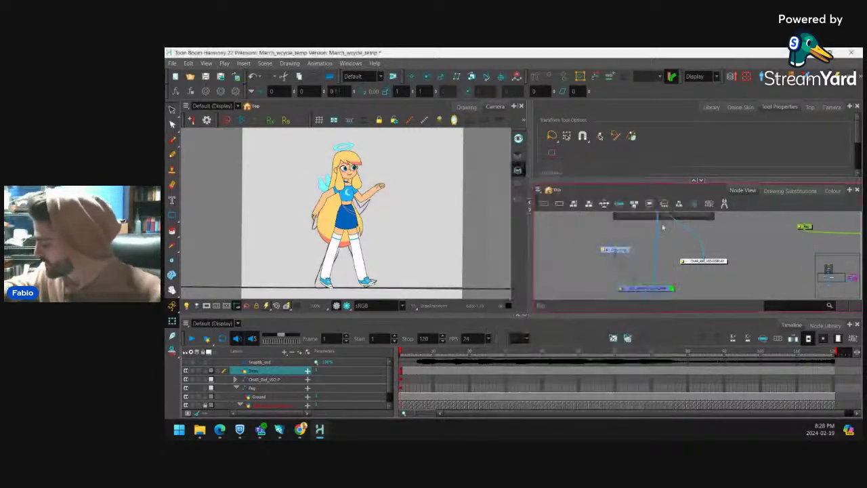
# Choose the Red swatch from the March_wcycle_temp palette, activate the Pencil tool and return to the node network.
pyautogui.click(833, 191)
pyautogui.click(572, 295)
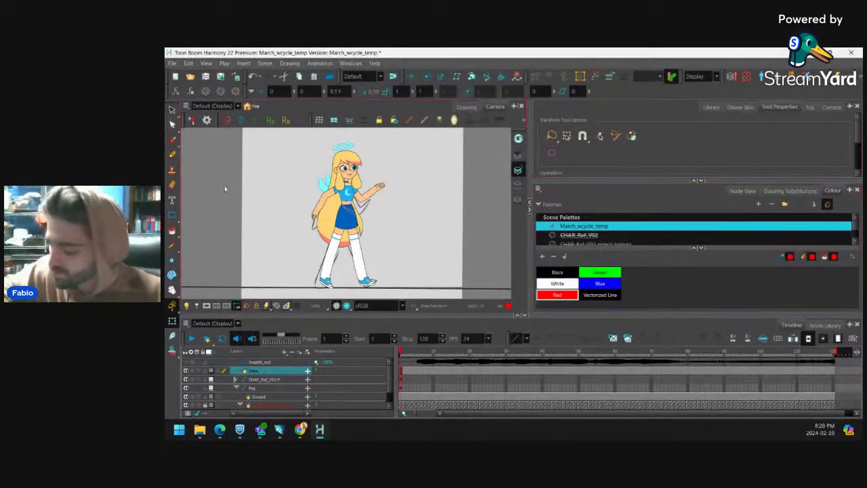
pyautogui.click(172, 155)
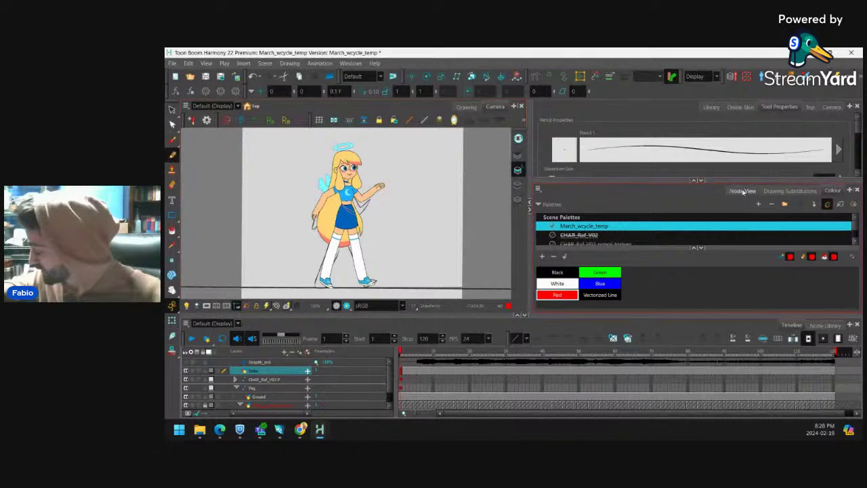
pyautogui.click(743, 190)
# Try a red pencil stroke on the Draw layer along the side of the character's torso, and undo it.
pyautogui.press('2')
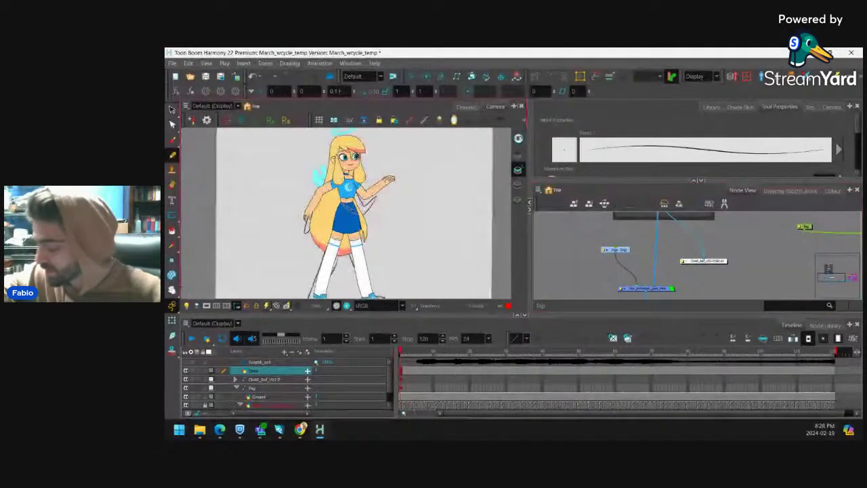
pyautogui.scroll(2, 345, 217)
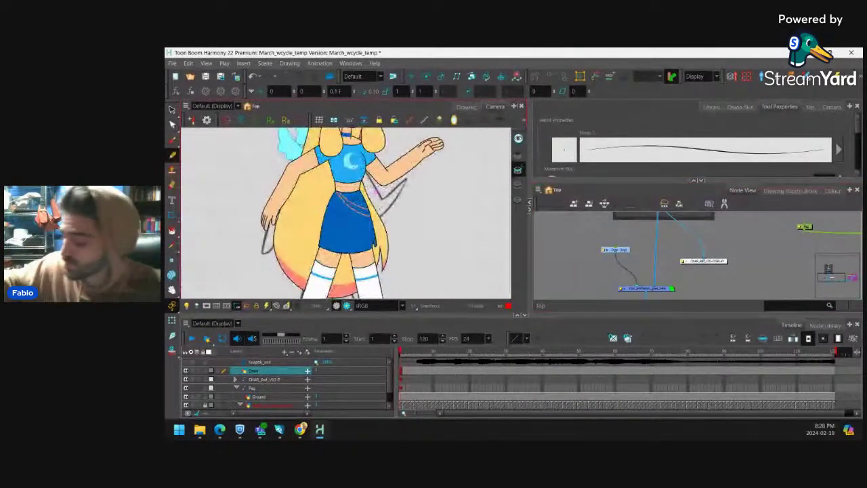
pyautogui.moveTo(336, 185); pyautogui.dragTo(332, 206)
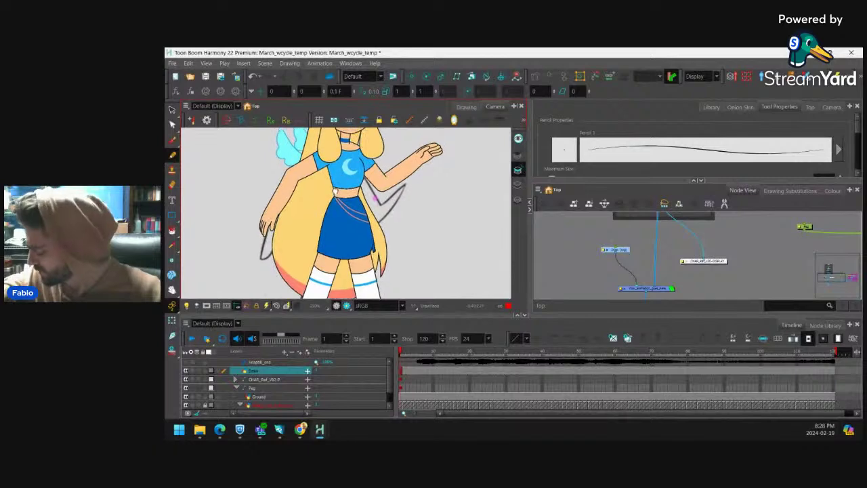
pyautogui.press('1')
pyautogui.moveTo(519, 316); pyautogui.dragTo(519, 335)
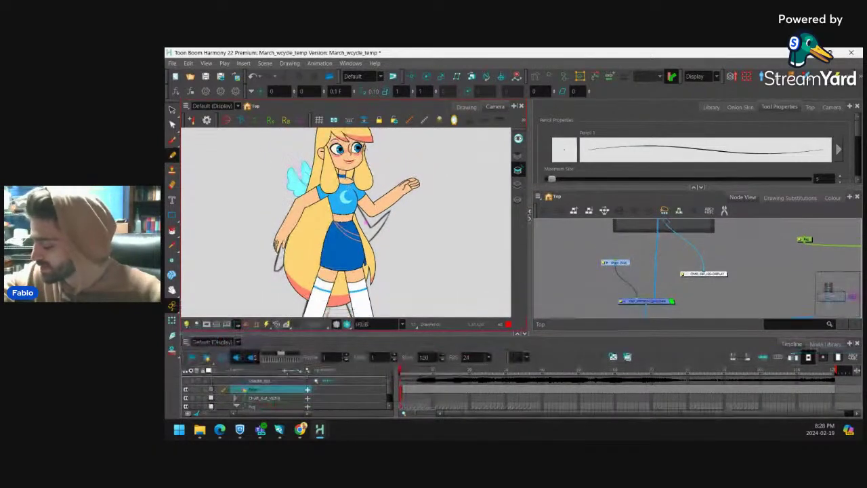
pyautogui.scroll(3, 341, 213)
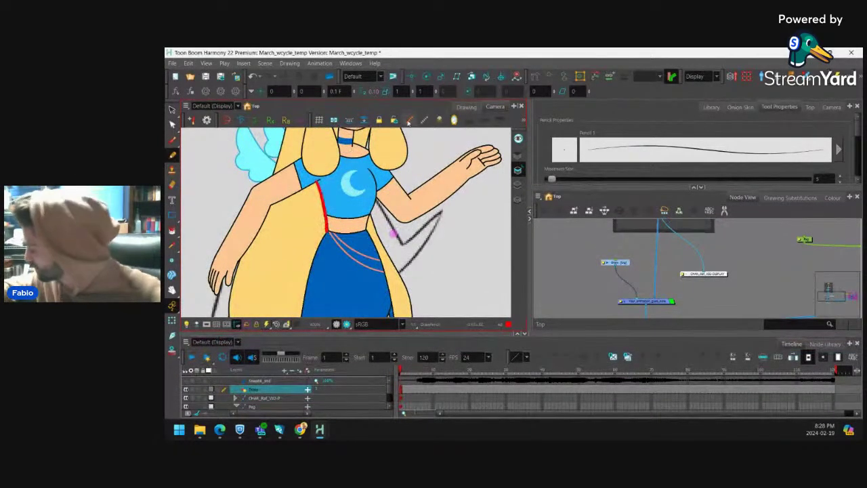
pyautogui.hotkey('ctrl', 'z')
# Enlarge the tool properties area and set the pencil's maximum size to 1.
pyautogui.moveTo(702, 188); pyautogui.dragTo(702, 208)
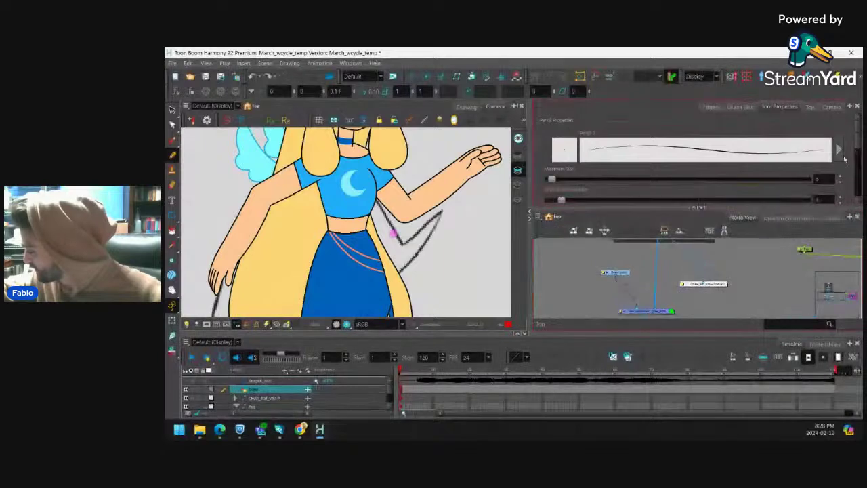
pyautogui.scroll(-3, 847, 159)
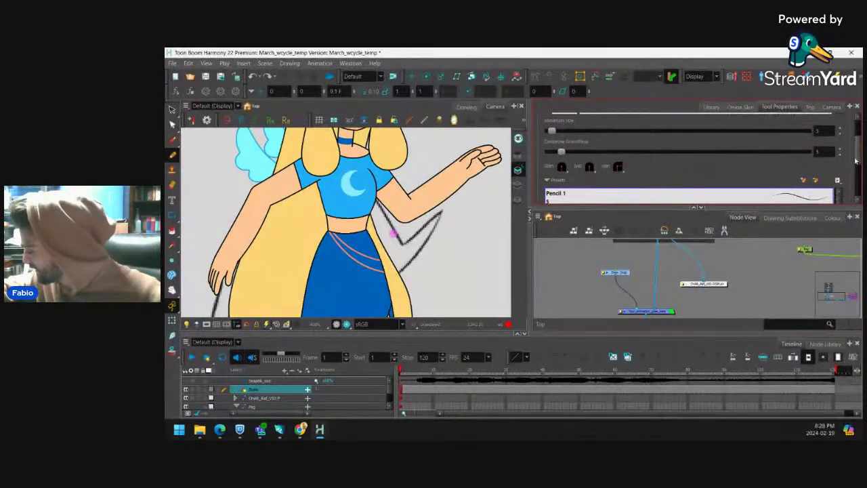
pyautogui.scroll(2, 847, 159)
pyautogui.click(823, 144)
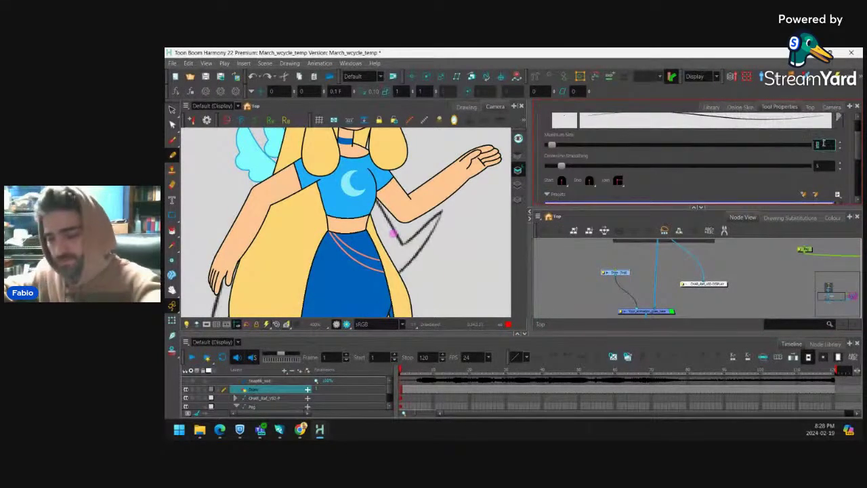
pyautogui.write('1')
pyautogui.press('Return')
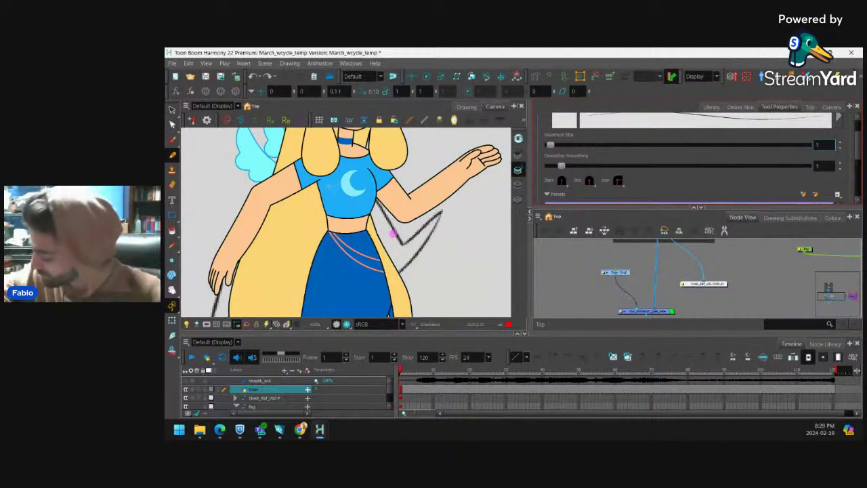
# Sketch red pencil lines down both sides of the character's torso on the Draw layer, from armpits to waist.
pyautogui.moveTo(317, 181); pyautogui.dragTo(327, 236)
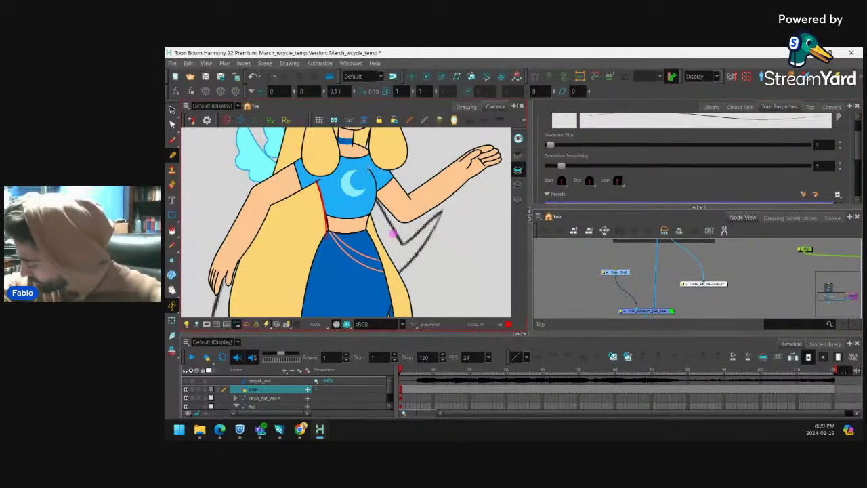
pyautogui.moveTo(368, 168)
pyautogui.mouseDown()
pyautogui.moveTo(377, 195)
pyautogui.moveTo(367, 235)
pyautogui.mouseUp()
pyautogui.press('1')
pyautogui.press('1')
pyautogui.press('1')
pyautogui.press('1')
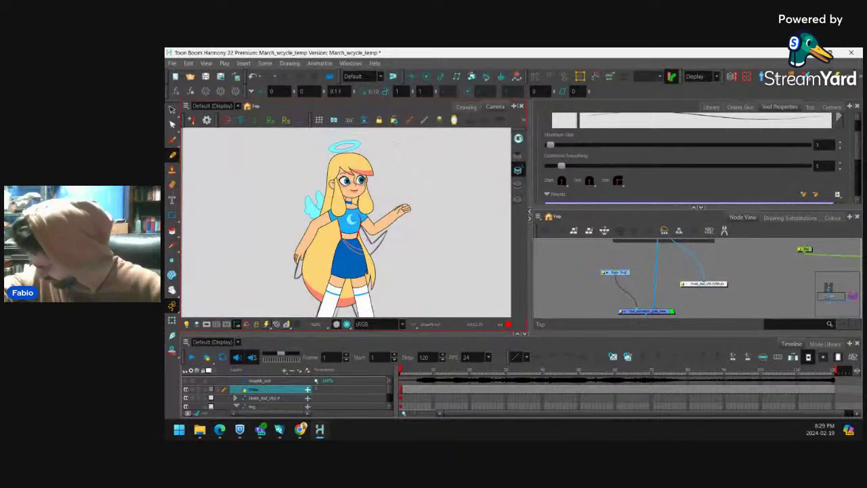
# Sketch the shoulder curves, a line across the chest and the upper edges of the raised arm in red pencil.
pyautogui.moveTo(376, 234); pyautogui.dragTo(381, 191)
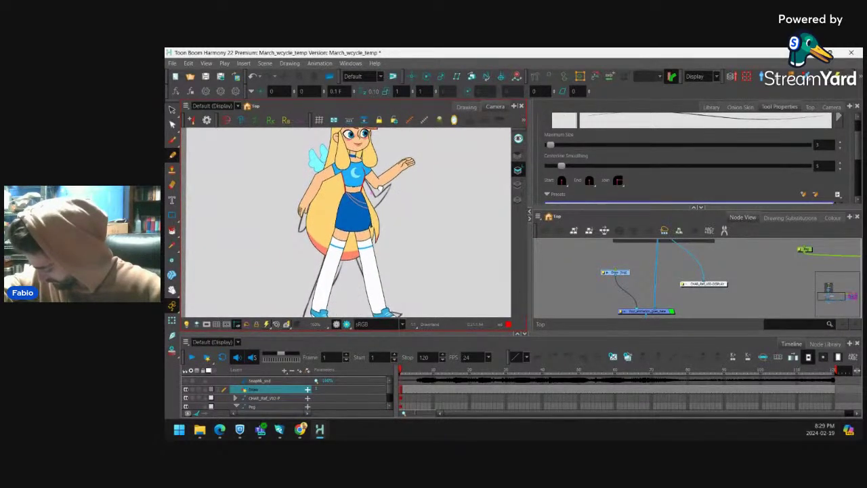
pyautogui.scroll(3, 352, 224)
pyautogui.press('2')
pyautogui.press('2')
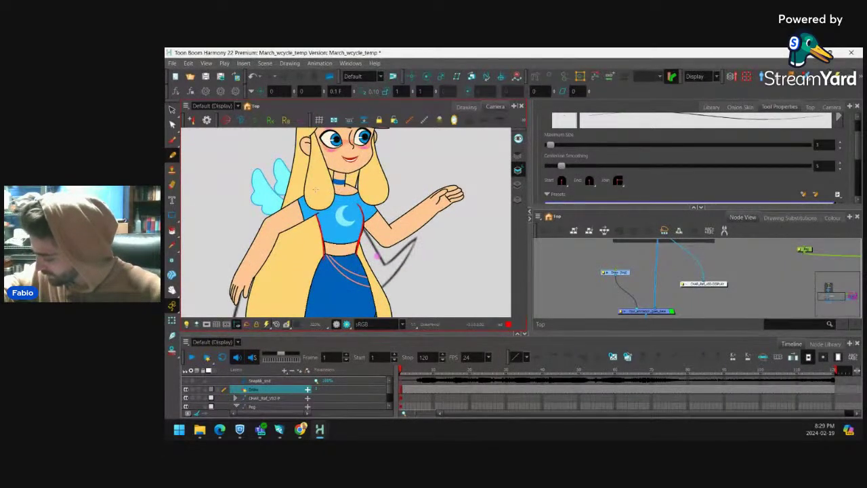
pyautogui.moveTo(317, 214); pyautogui.dragTo(327, 184)
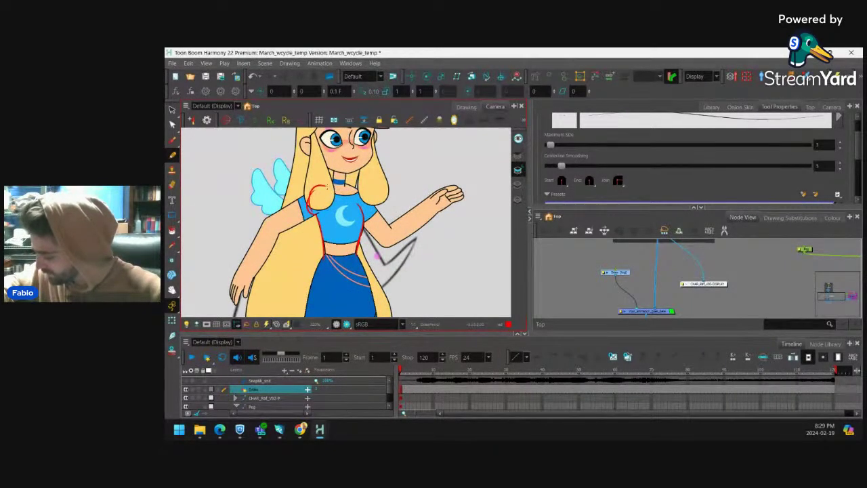
pyautogui.moveTo(419, 197); pyautogui.dragTo(395, 162)
pyautogui.hotkey('ctrl', 'z')
pyautogui.moveTo(309, 203)
pyautogui.mouseDown()
pyautogui.moveTo(330, 241)
pyautogui.moveTo(349, 184)
pyautogui.mouseUp()
pyautogui.hotkey('ctrl', 'alt', '[')
pyautogui.moveTo(324, 235)
pyautogui.mouseDown()
pyautogui.moveTo(373, 189)
pyautogui.moveTo(386, 221)
pyautogui.mouseUp()
pyautogui.hotkey('shift', 'x')
pyautogui.moveTo(421, 199)
pyautogui.mouseDown()
pyautogui.moveTo(399, 216)
pyautogui.moveTo(420, 179)
pyautogui.moveTo(423, 199)
pyautogui.mouseUp()
# Continue the red sketch of the raised arm along the forearm and round it off with a hand shape.
pyautogui.press('1')
pyautogui.press('1')
pyautogui.press('1')
pyautogui.moveTo(359, 316); pyautogui.dragTo(354, 278)
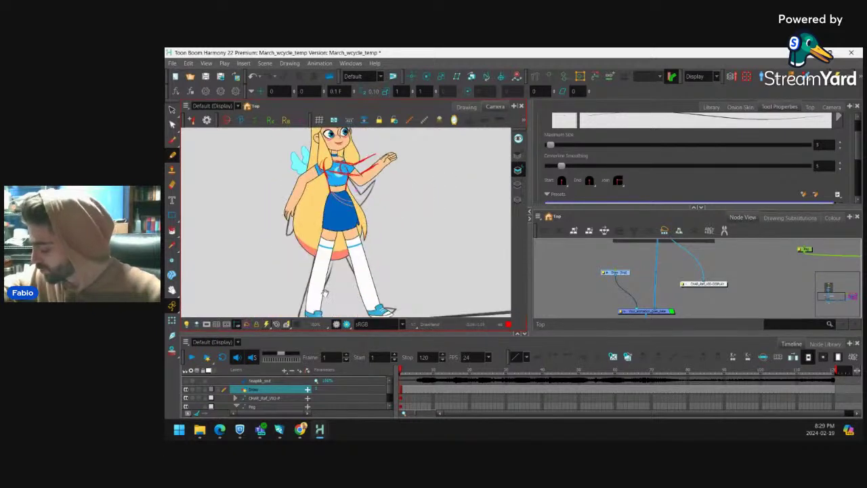
pyautogui.moveTo(405, 237)
pyautogui.mouseDown()
pyautogui.moveTo(405, 170)
pyautogui.moveTo(391, 227)
pyautogui.mouseUp()
pyautogui.press('2')
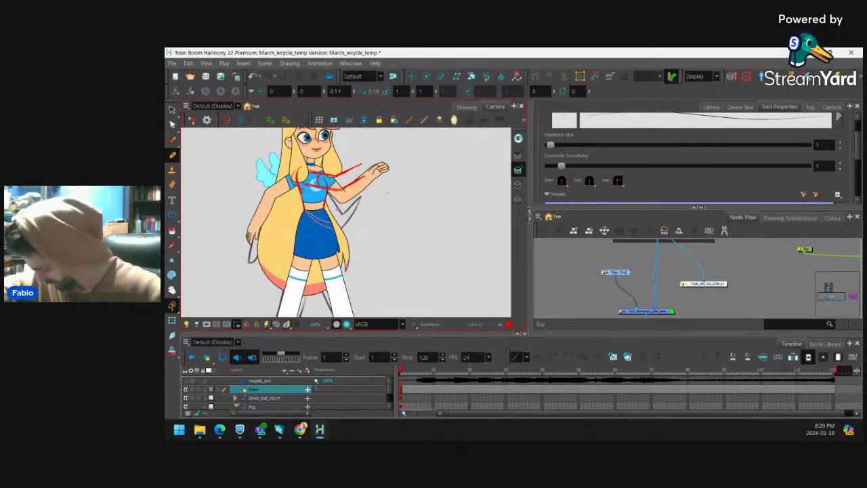
pyautogui.scroll(3, 381, 243)
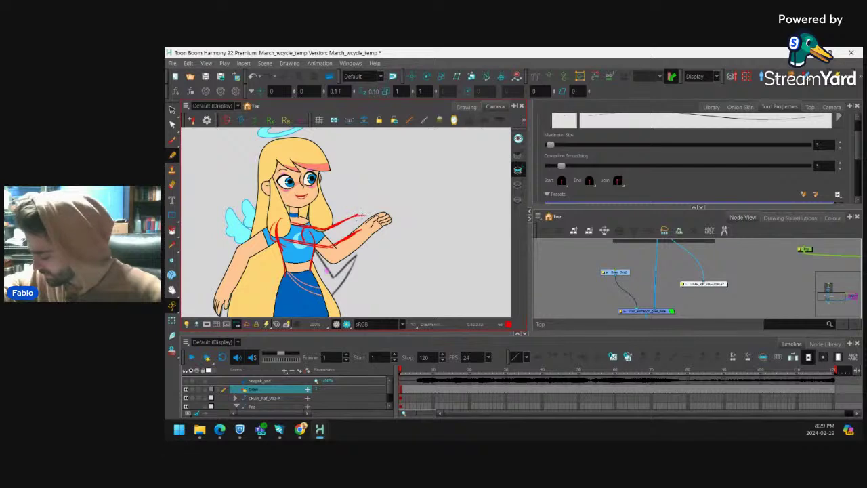
pyautogui.moveTo(358, 215)
pyautogui.mouseDown()
pyautogui.moveTo(377, 228)
pyautogui.moveTo(365, 240)
pyautogui.moveTo(368, 214)
pyautogui.mouseUp()
pyautogui.press('c')
pyautogui.press('2')
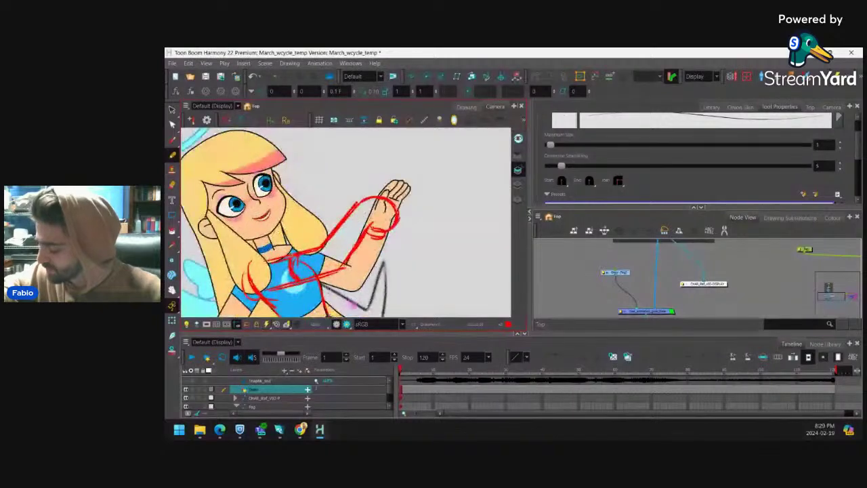
# Sketch the opposite arm bent at the elbow, with a red upper arm, forearm and curled hand.
pyautogui.scroll(-2, 349, 205)
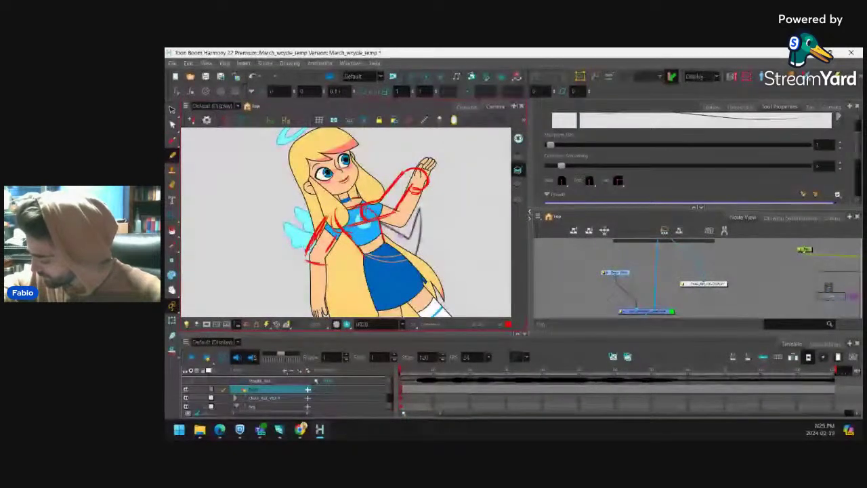
pyautogui.press('2')
pyautogui.press('2')
pyautogui.moveTo(298, 233); pyautogui.dragTo(312, 238)
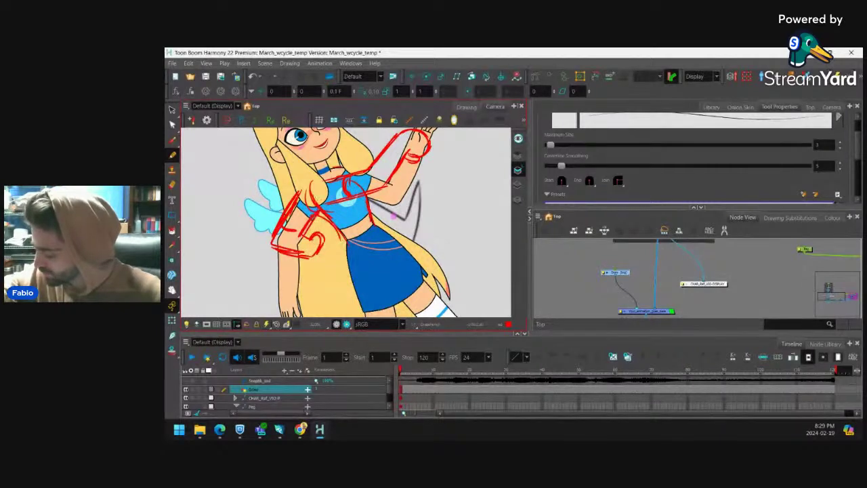
pyautogui.moveTo(296, 193); pyautogui.dragTo(314, 174)
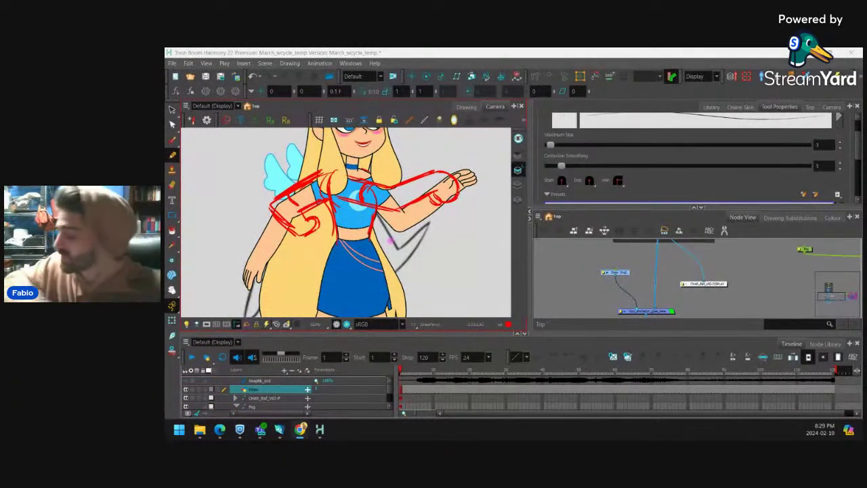
pyautogui.click(433, 108)
# Outline both sides and the hem of the skirt with red pencil strokes.
pyautogui.scroll(-4, 372, 175)
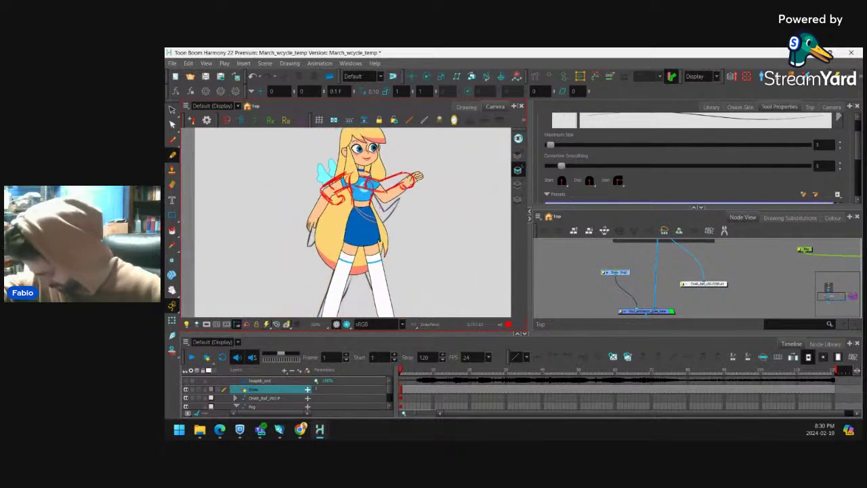
pyautogui.scroll(3, 365, 224)
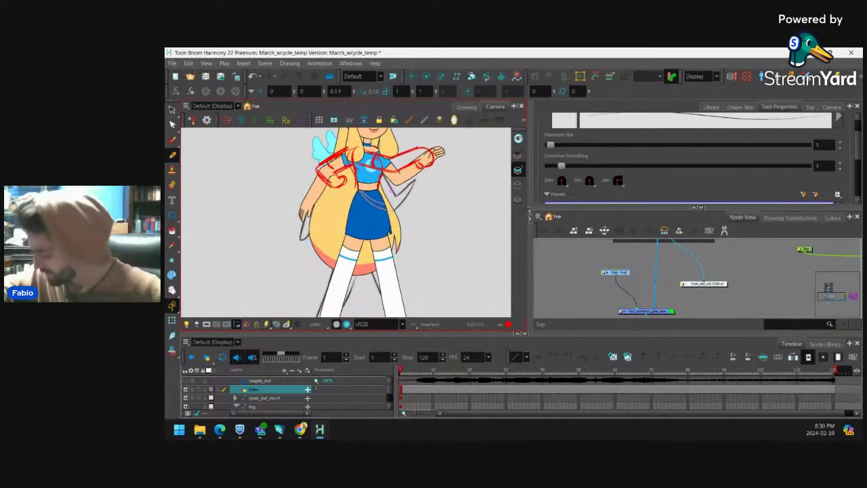
pyautogui.scroll(3, 364, 177)
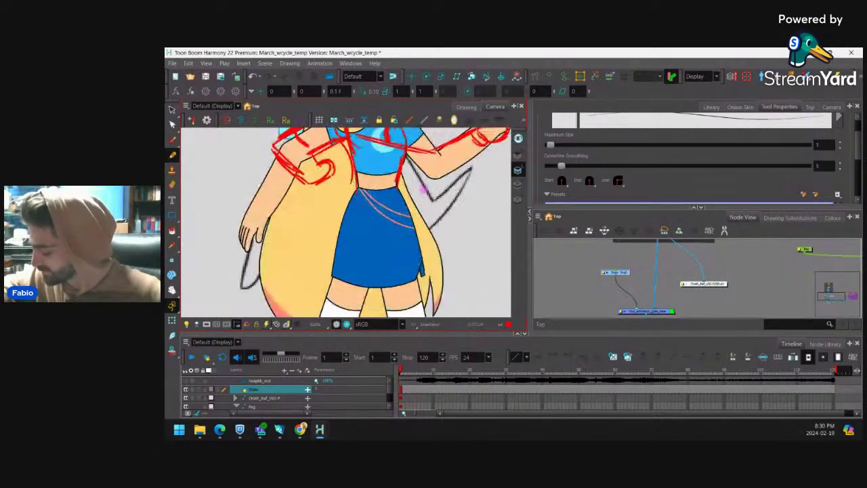
pyautogui.moveTo(336, 252); pyautogui.dragTo(330, 273)
pyautogui.moveTo(399, 188); pyautogui.dragTo(424, 272)
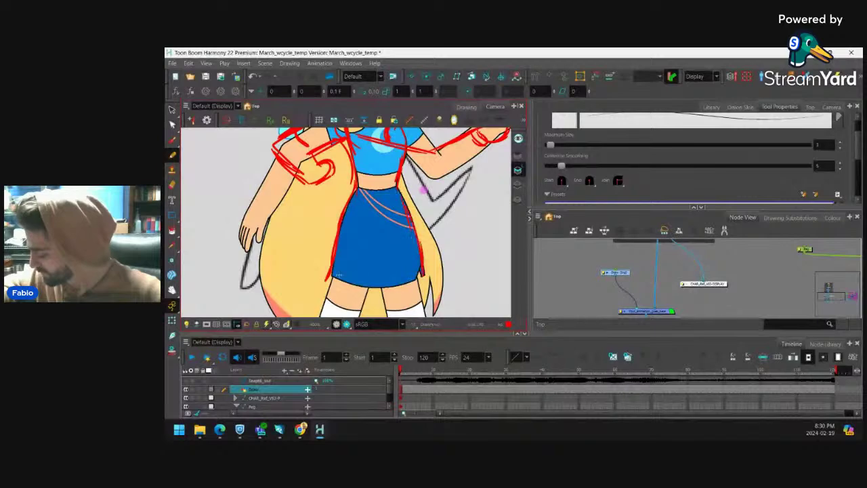
pyautogui.moveTo(335, 275)
pyautogui.mouseDown()
pyautogui.moveTo(414, 285)
pyautogui.moveTo(420, 276)
pyautogui.mouseUp()
# Draw straight red guide lines along both sides of the front leg with the Line tool, leaving the rear leg without lines.
pyautogui.press('1')
pyautogui.press('1')
pyautogui.moveTo(434, 239); pyautogui.dragTo(422, 270)
pyautogui.moveTo(422, 271); pyautogui.dragTo(424, 232)
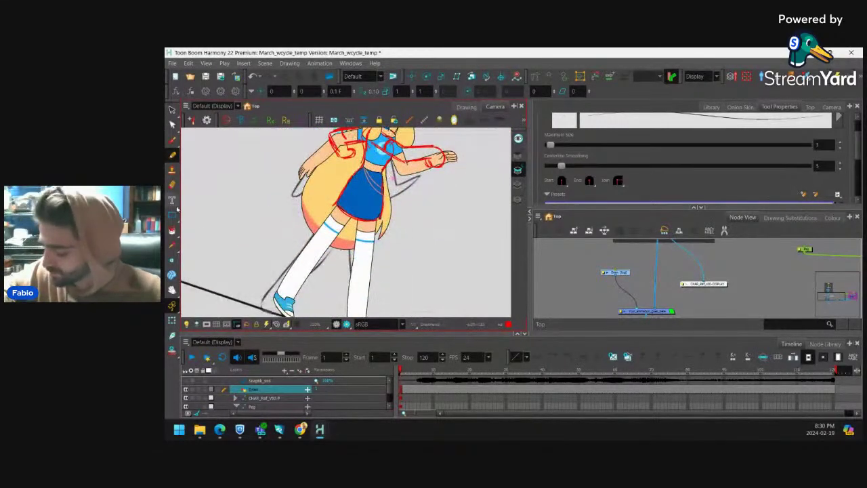
pyautogui.click(176, 205)
pyautogui.click(175, 217)
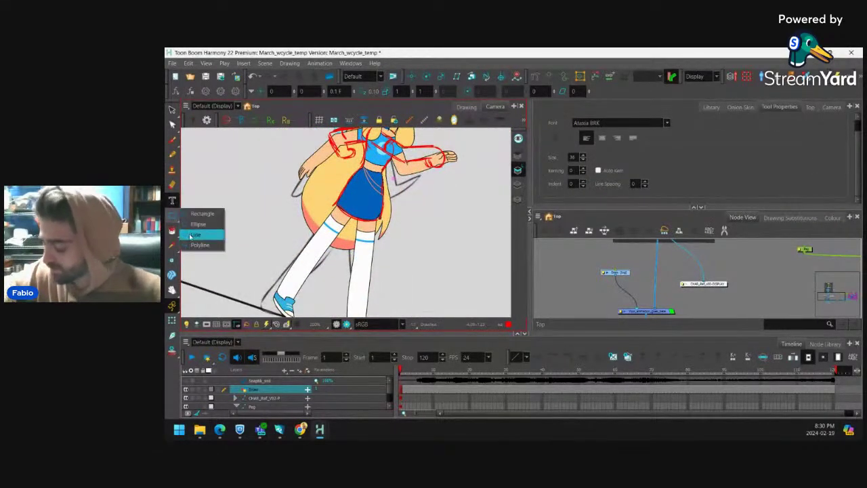
pyautogui.click(191, 235)
pyautogui.moveTo(445, 197); pyautogui.dragTo(433, 168)
pyautogui.moveTo(361, 187); pyautogui.dragTo(338, 163)
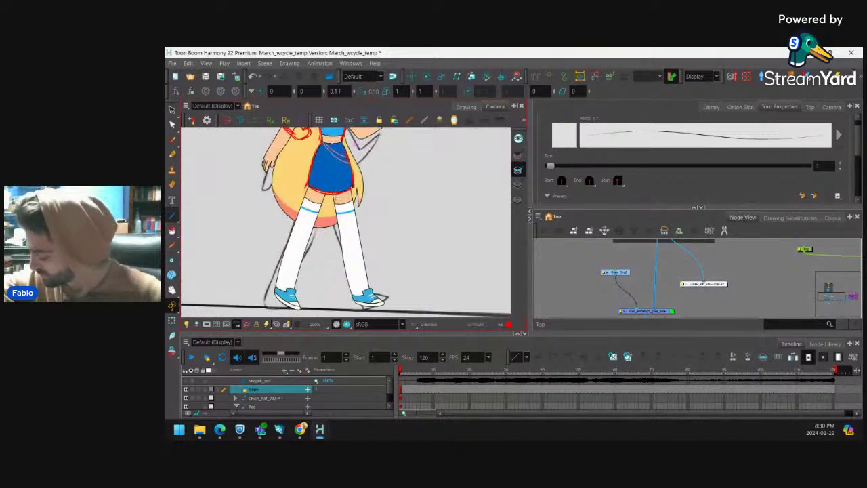
pyautogui.moveTo(334, 196)
pyautogui.mouseDown()
pyautogui.moveTo(354, 302)
pyautogui.moveTo(345, 274)
pyautogui.mouseUp()
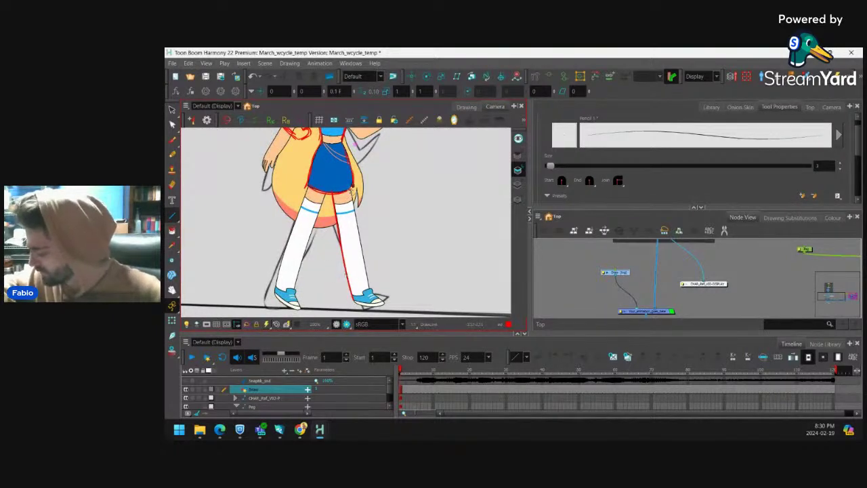
pyautogui.moveTo(353, 189)
pyautogui.mouseDown()
pyautogui.moveTo(370, 294)
pyautogui.moveTo(367, 269)
pyautogui.mouseUp()
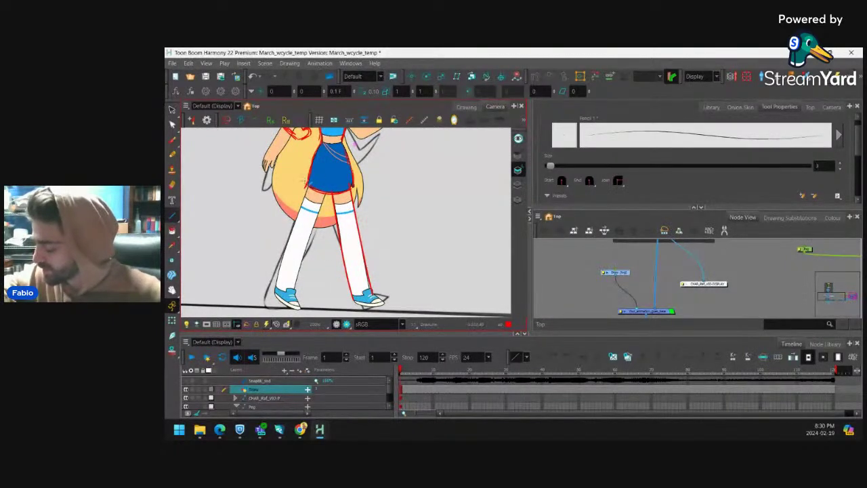
pyautogui.moveTo(308, 184)
pyautogui.mouseDown()
pyautogui.moveTo(274, 290)
pyautogui.moveTo(282, 257)
pyautogui.moveTo(293, 297)
pyautogui.moveTo(309, 237)
pyautogui.mouseUp()
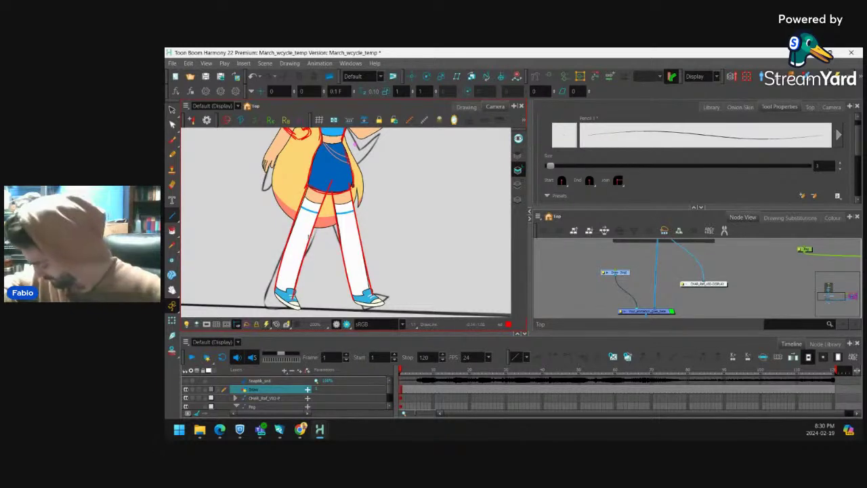
pyautogui.hotkey('ctrl', 'z')
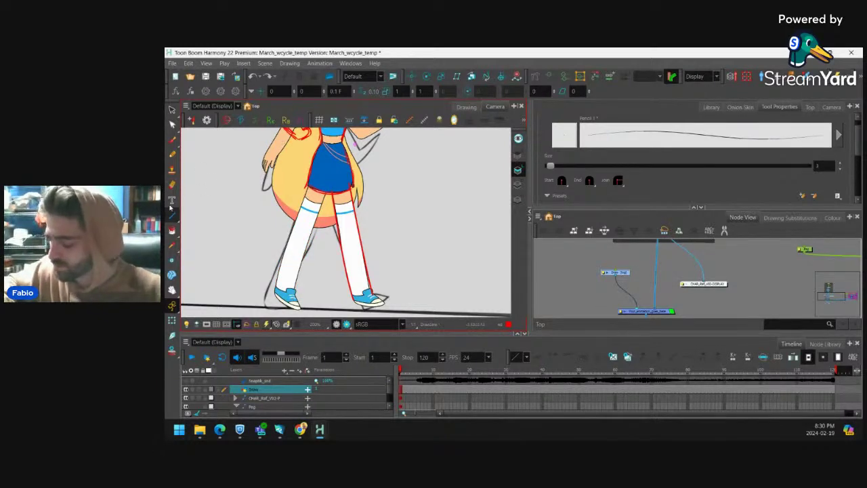
# Rotate the character's rear lower leg backward with the Transform tool so that the knee bends.
pyautogui.click(172, 320)
pyautogui.scroll(1, 315, 263)
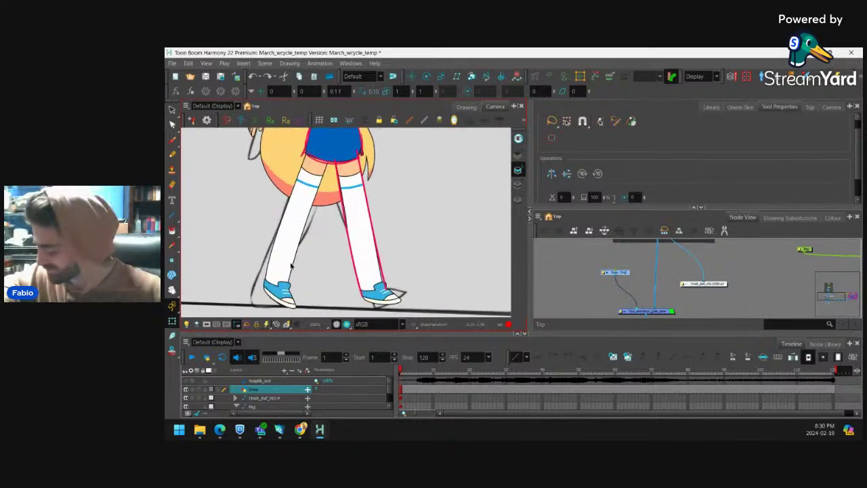
pyautogui.click(285, 272)
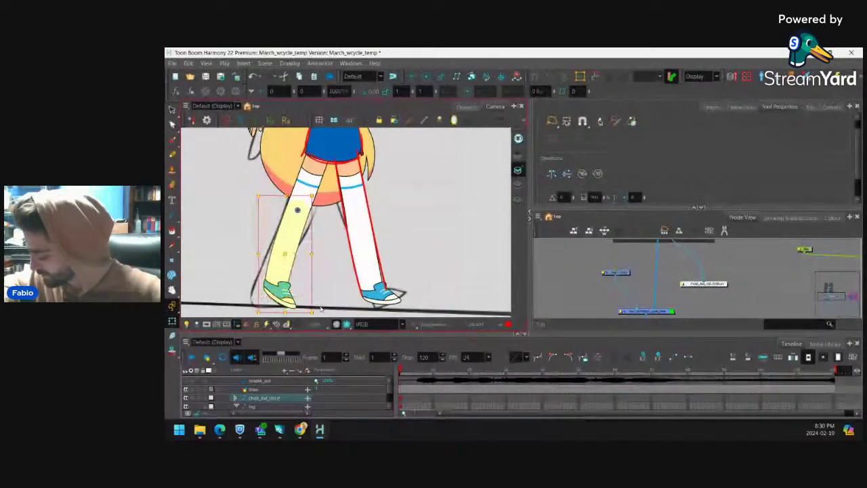
pyautogui.moveTo(288, 323); pyautogui.dragTo(264, 315)
pyautogui.click(308, 175)
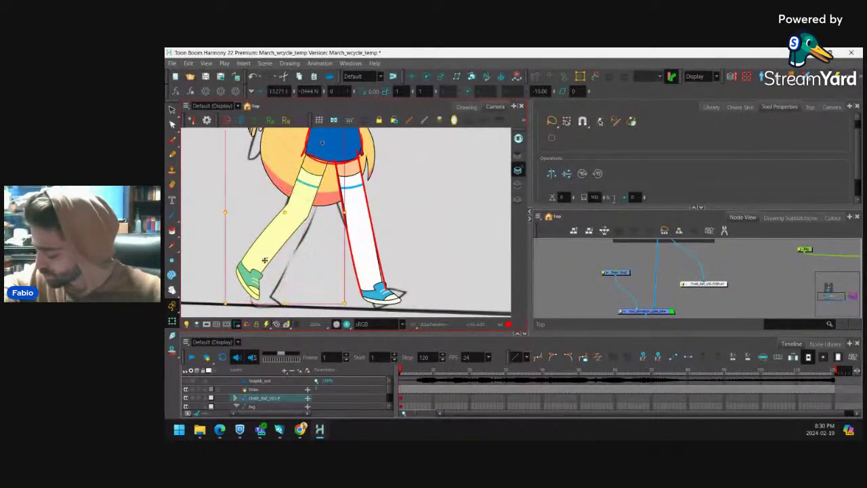
pyautogui.click(228, 286)
pyautogui.click(255, 259)
pyautogui.press('b')
pyautogui.press('b')
pyautogui.press('b')
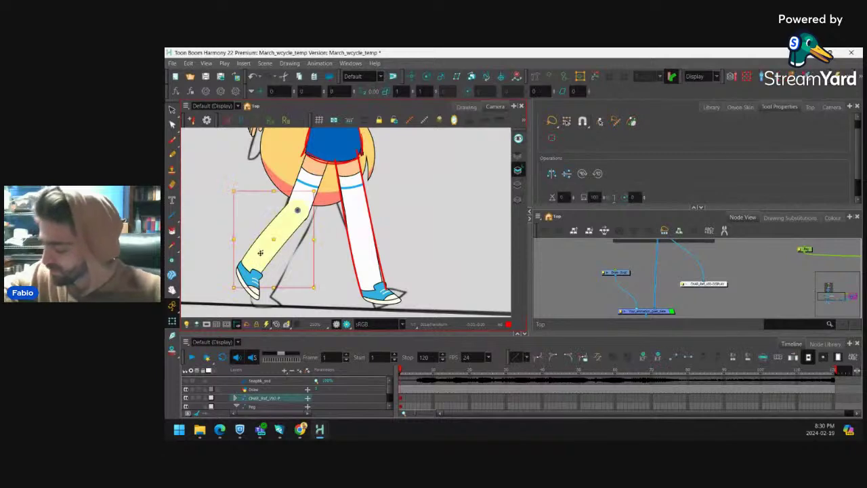
pyautogui.moveTo(251, 228); pyautogui.dragTo(227, 264)
# Rotate the rear foot so that its toe rests on the ground line with the heel raised.
pyautogui.click(252, 286)
pyautogui.press('b')
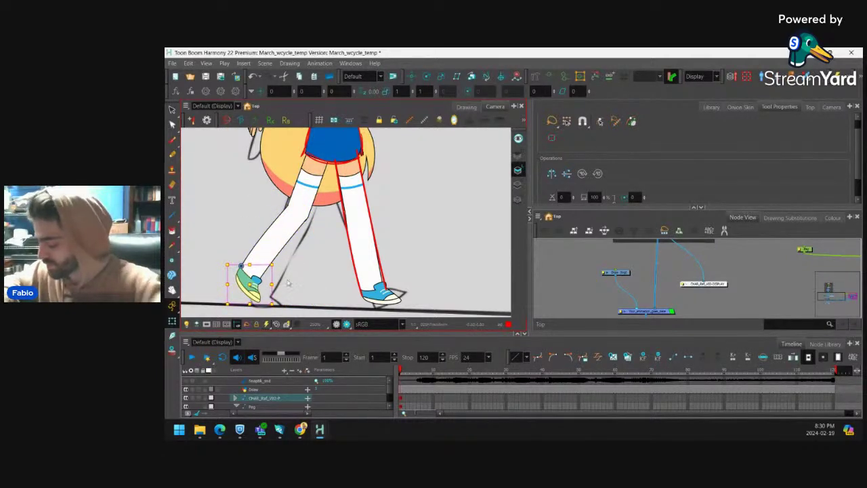
pyautogui.press('b')
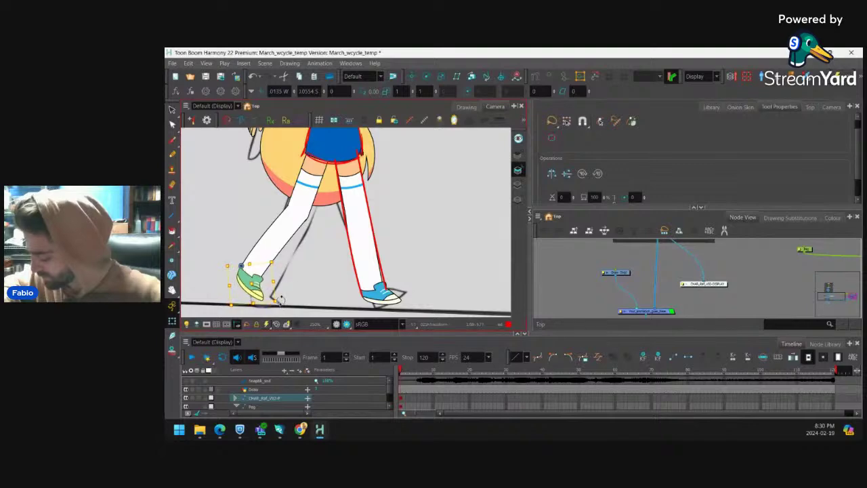
pyautogui.click(277, 306)
pyautogui.moveTo(287, 302); pyautogui.dragTo(284, 298)
# Rotate the front foot to lift its toe, and stretch the whole front leg slightly to reach the ground line.
pyautogui.click(388, 293)
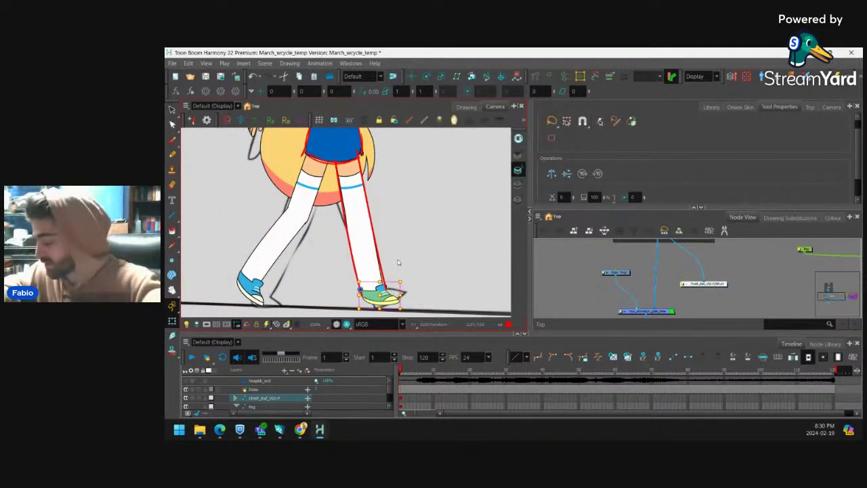
pyautogui.moveTo(398, 263); pyautogui.dragTo(405, 265)
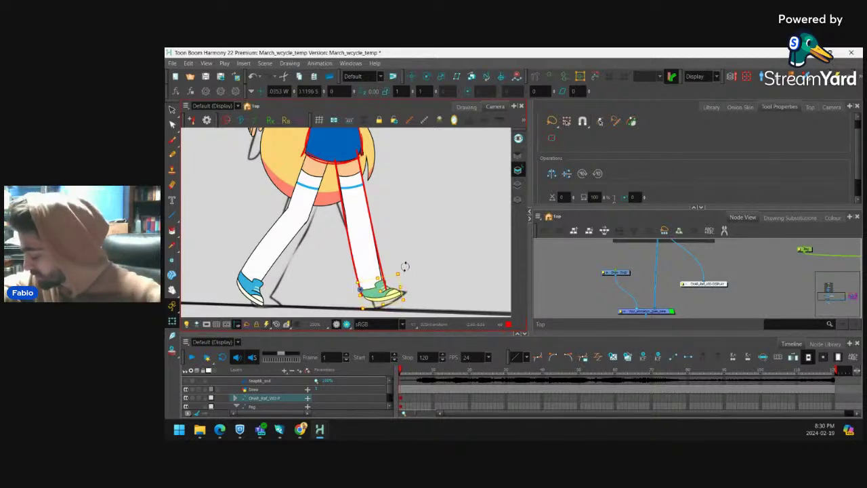
pyautogui.press('b')
pyautogui.press('b')
pyautogui.moveTo(363, 308); pyautogui.dragTo(363, 315)
pyautogui.moveTo(403, 285); pyautogui.dragTo(402, 282)
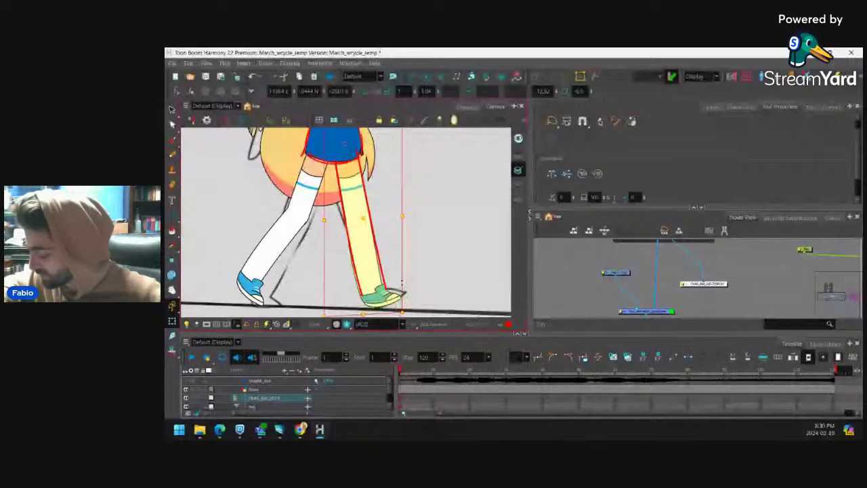
pyautogui.press('Escape')
pyautogui.press('1')
pyautogui.press('1')
pyautogui.press('1')
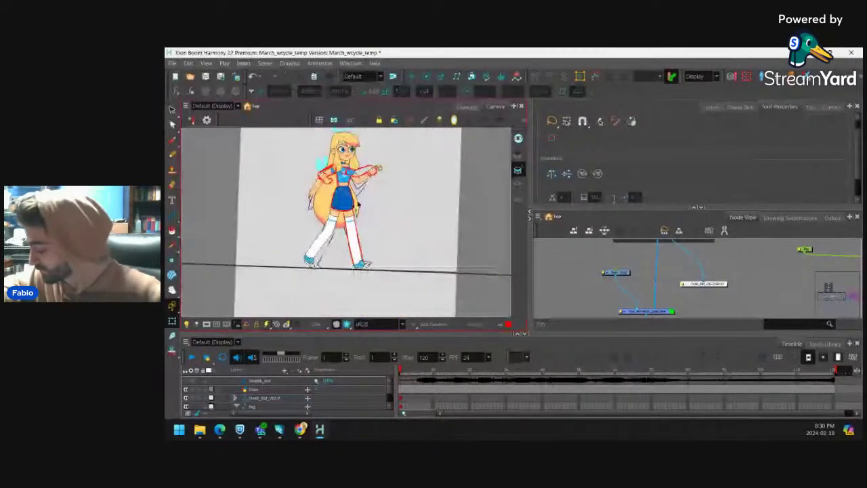
pyautogui.press('2')
pyautogui.press('2')
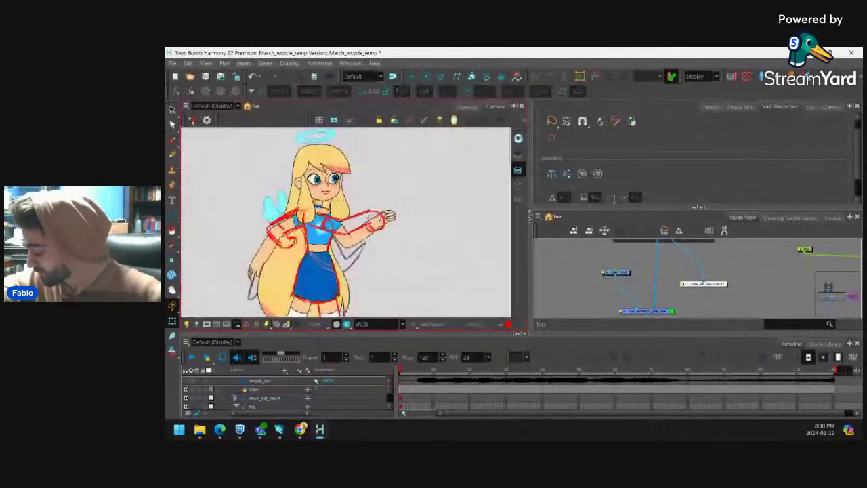
pyautogui.scroll(5, 367, 226)
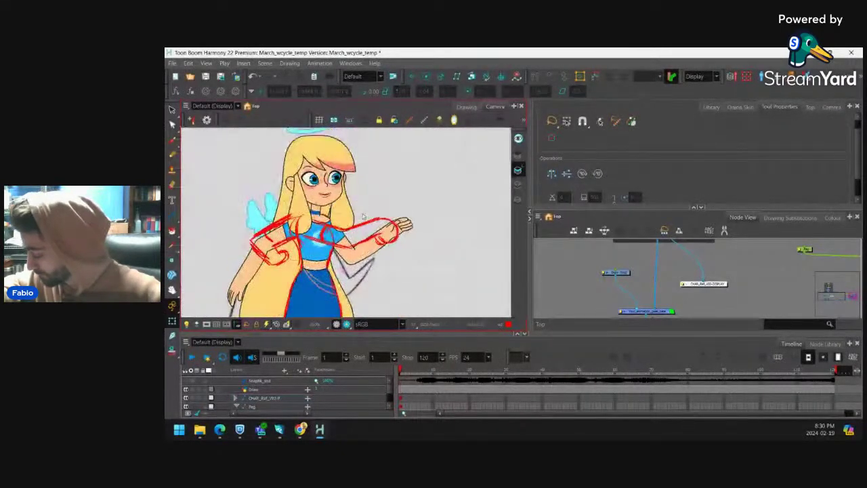
# Try to pull the middle of the skirt's hem upward with its deformation point.
pyautogui.press('1')
pyautogui.press('1')
pyautogui.moveTo(362, 271); pyautogui.dragTo(368, 177)
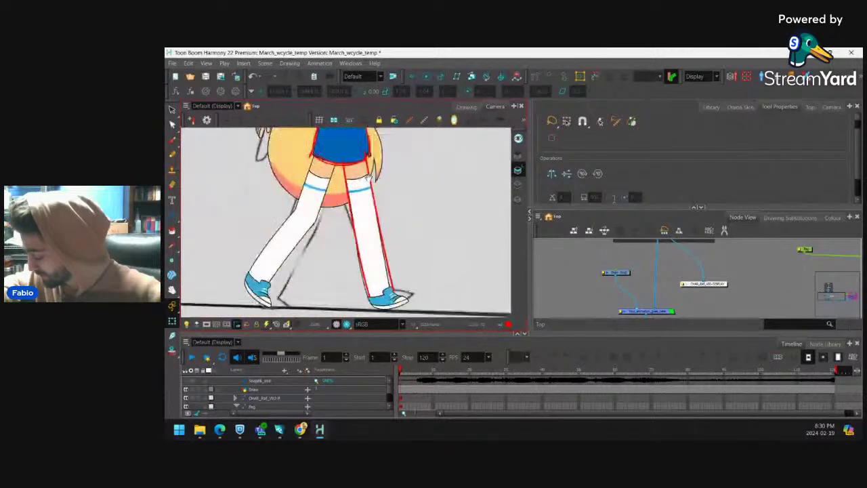
pyautogui.scroll(-2, 369, 178)
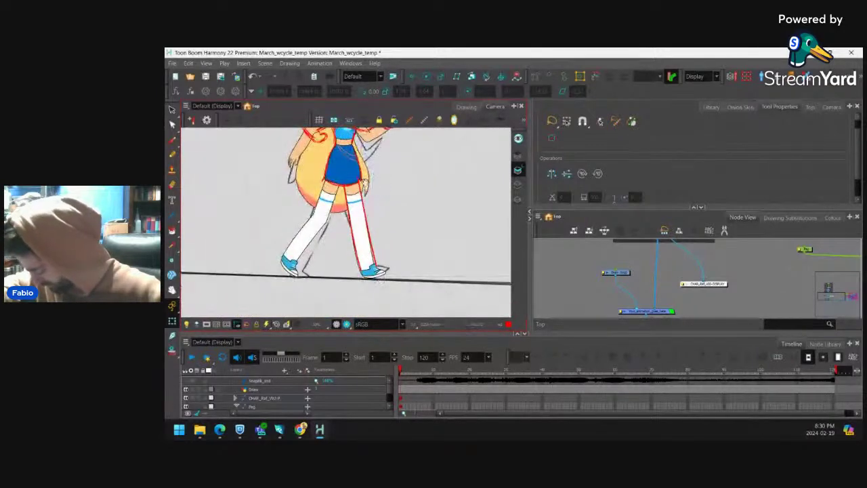
pyautogui.scroll(2, 361, 228)
pyautogui.scroll(2, 362, 229)
pyautogui.click(349, 247)
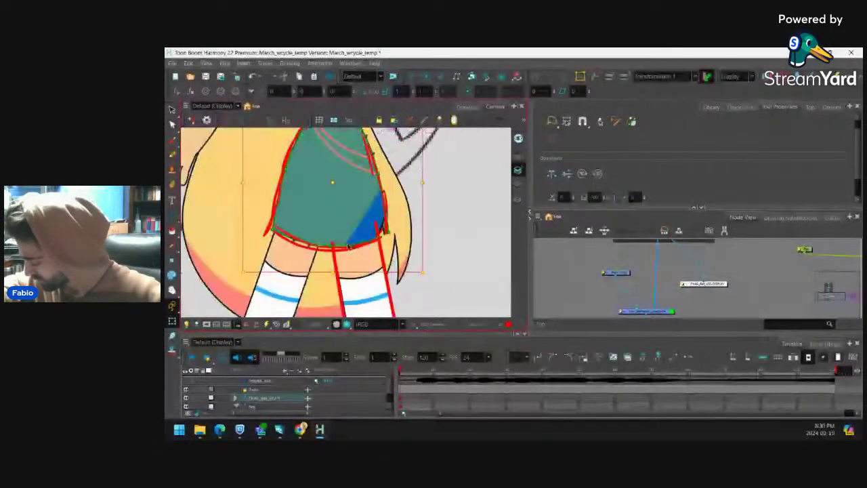
pyautogui.moveTo(342, 247); pyautogui.dragTo(341, 194)
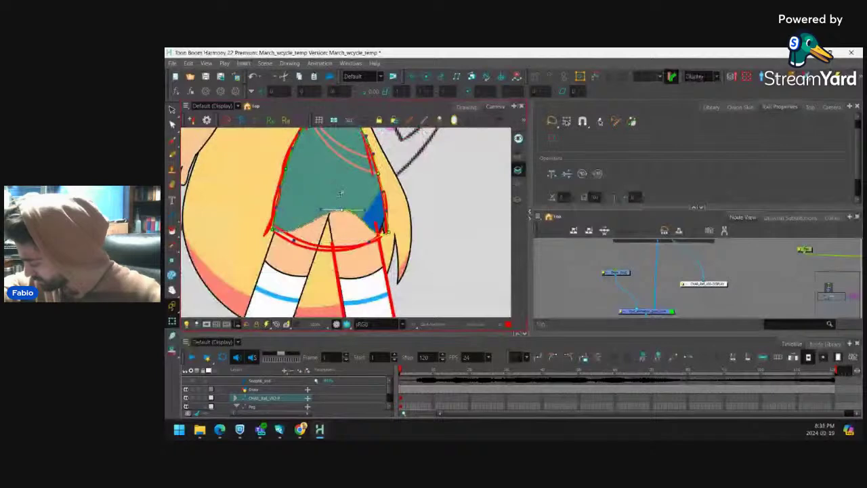
pyautogui.hotkey('ctrl', 'z')
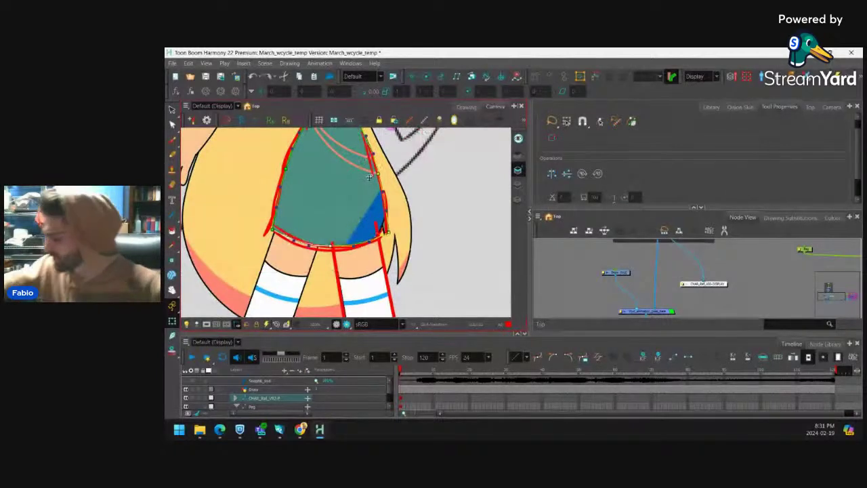
# Try to shift the small patch at the front lower corner of the skirt to follow the red hem line.
pyautogui.click(388, 231)
pyautogui.moveTo(384, 205); pyautogui.dragTo(346, 197)
pyautogui.press('2')
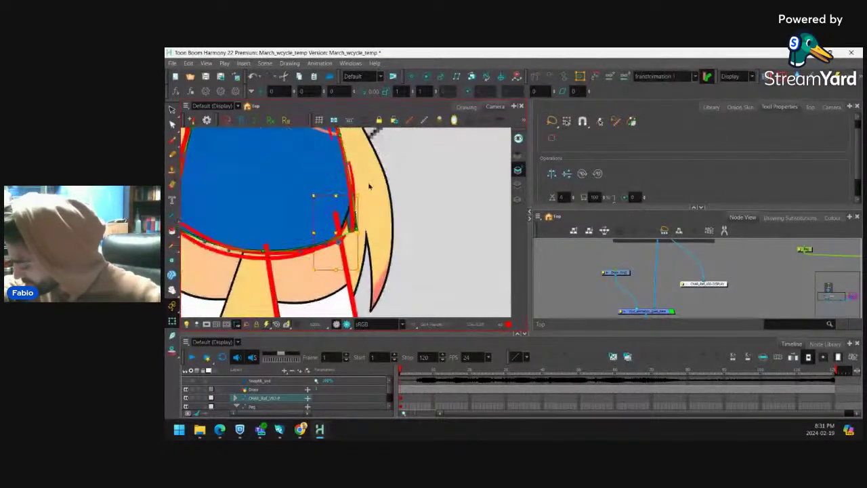
pyautogui.click(351, 237)
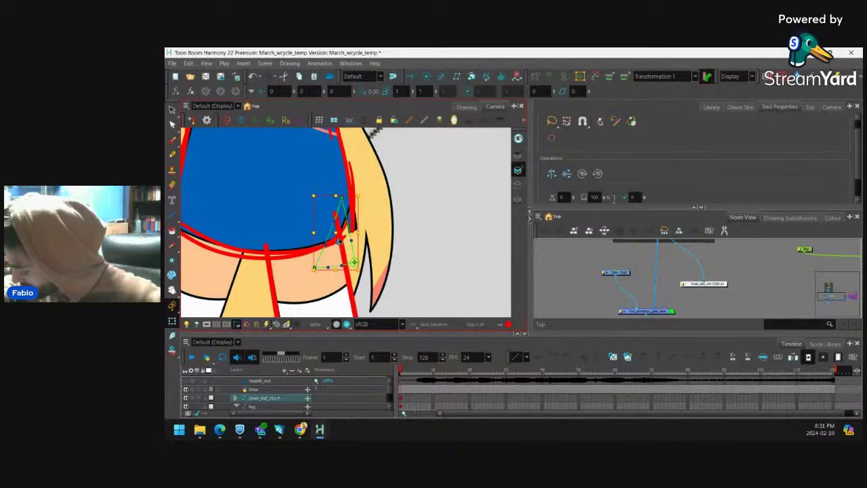
pyautogui.moveTo(339, 240)
pyautogui.mouseDown()
pyautogui.moveTo(274, 261)
pyautogui.moveTo(238, 259)
pyautogui.moveTo(343, 237)
pyautogui.mouseUp()
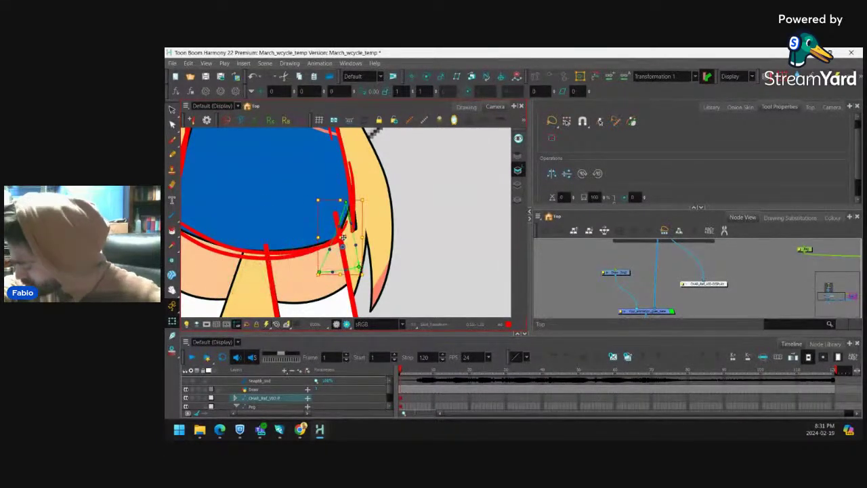
pyautogui.hotkey('ctrl', 'z')
pyautogui.hotkey('ctrl', 'z')
pyautogui.scroll(-3, 366, 205)
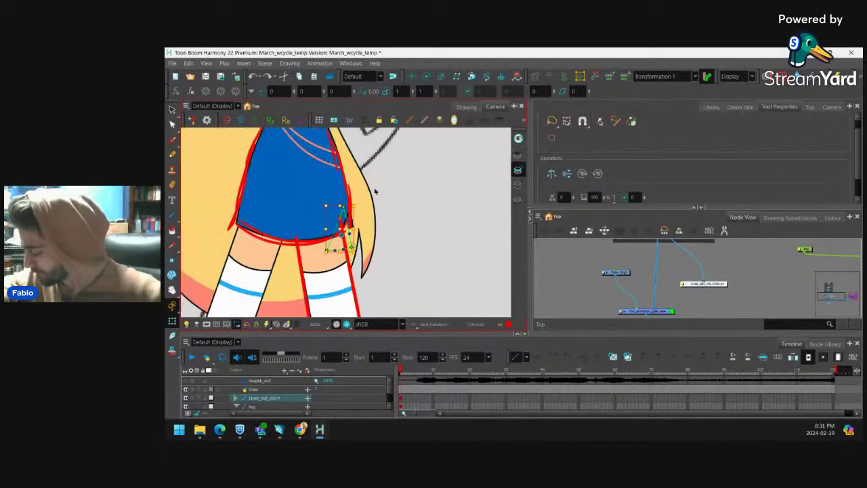
pyautogui.click(376, 190)
# Rotate the whole arm nearest the wings forward to about 91° so it lies along the red forward-arm sketch.
pyautogui.scroll(-3, 374, 191)
pyautogui.moveTo(356, 146); pyautogui.dragTo(357, 202)
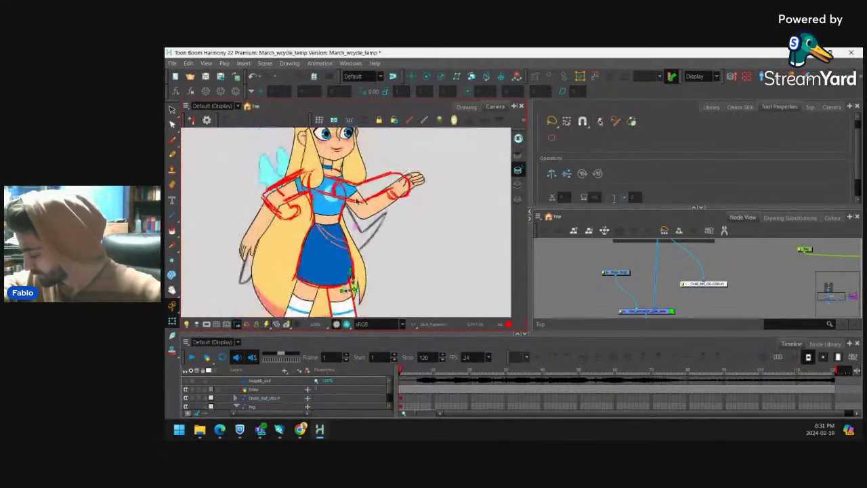
pyautogui.scroll(6, 320, 231)
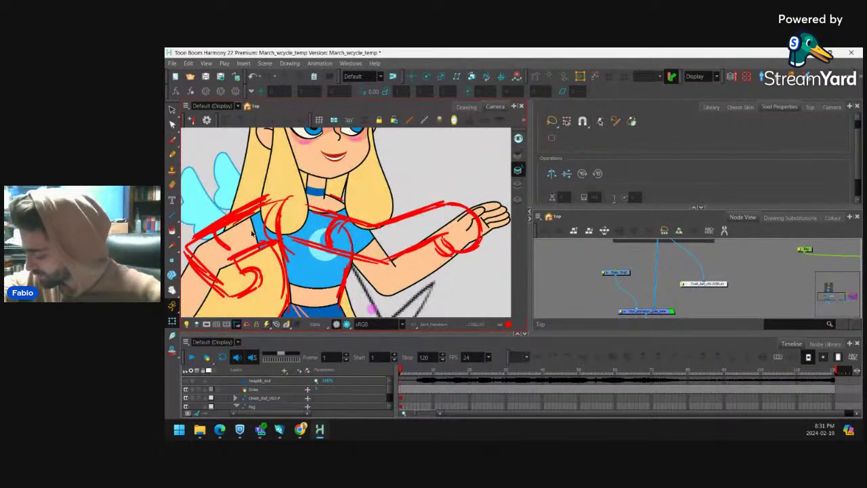
pyautogui.click(254, 241)
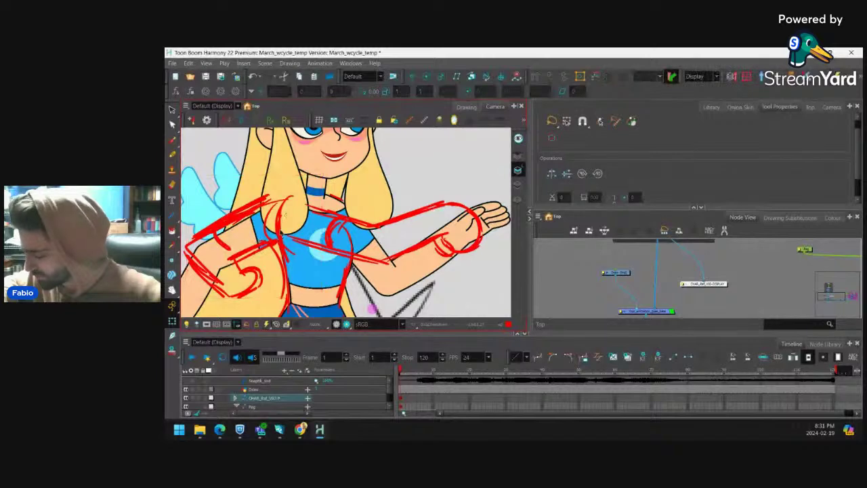
pyautogui.click(284, 228)
pyautogui.scroll(-2, 682, 273)
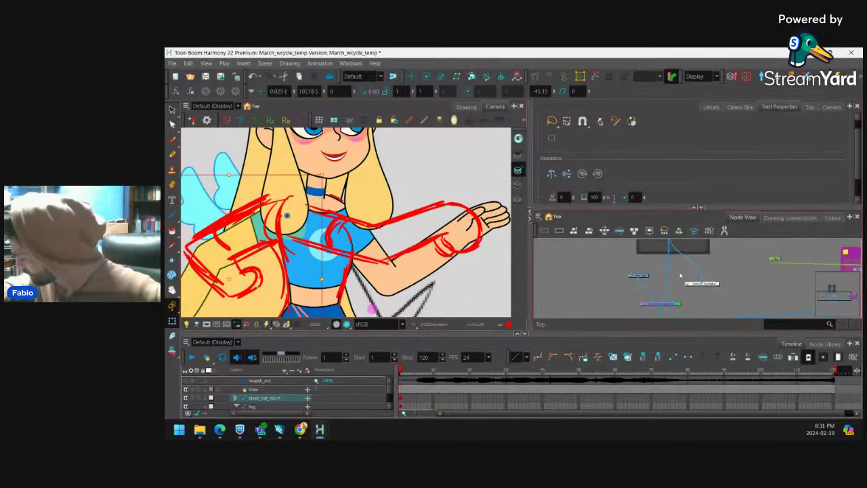
pyautogui.moveTo(681, 273); pyautogui.dragTo(667, 281)
pyautogui.scroll(3, 667, 278)
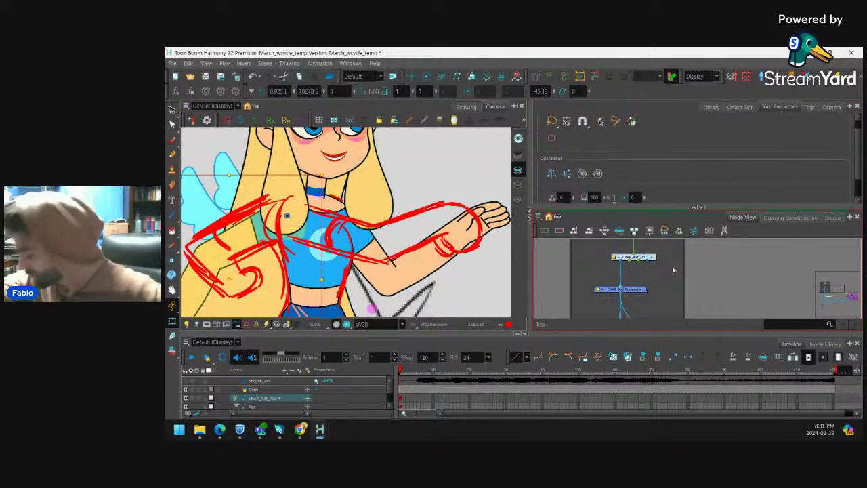
pyautogui.scroll(-5, 424, 208)
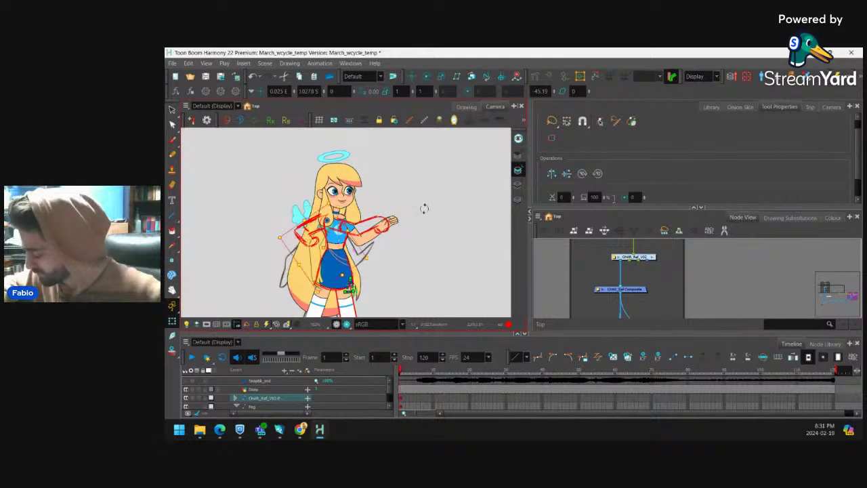
pyautogui.moveTo(425, 209); pyautogui.dragTo(378, 120)
pyautogui.scroll(2, 356, 177)
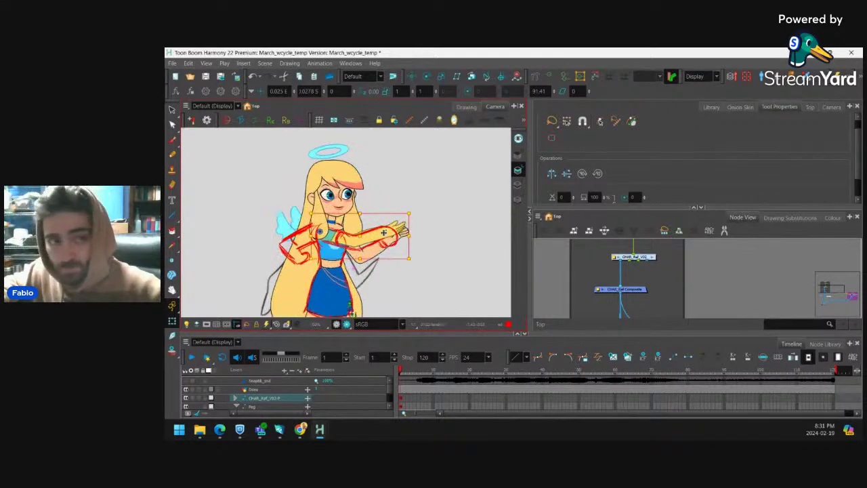
# Swap the forward arm's open hand through its drawing substitutions for a closed fist.
pyautogui.scroll(4, 384, 232)
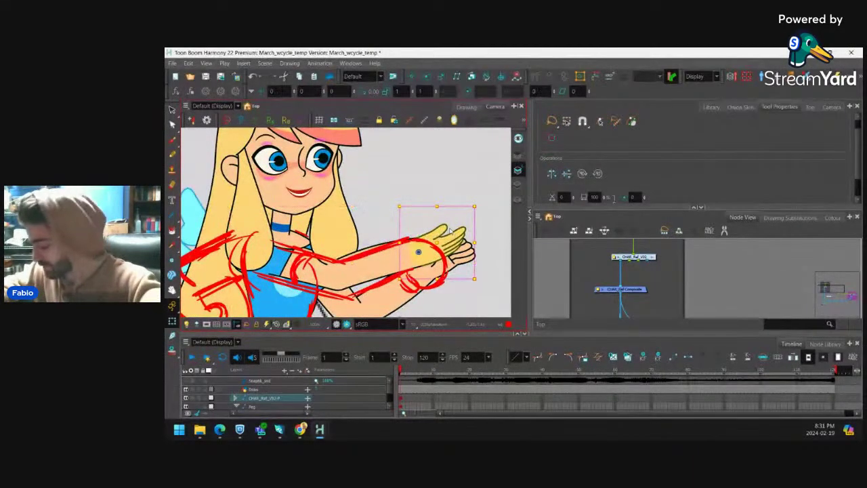
pyautogui.moveTo(450, 230); pyautogui.dragTo(453, 227)
pyautogui.press(']')
pyautogui.press(']')
pyautogui.press(']')
pyautogui.press(']')
pyautogui.press(']')
pyautogui.press(']')
pyautogui.press(']')
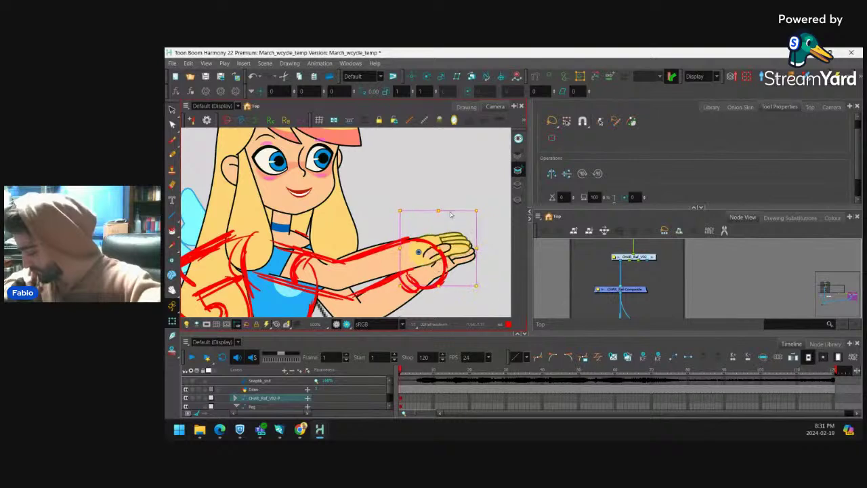
pyautogui.press(']')
pyautogui.press(']')
pyautogui.press(']')
pyautogui.press(']')
pyautogui.press(']')
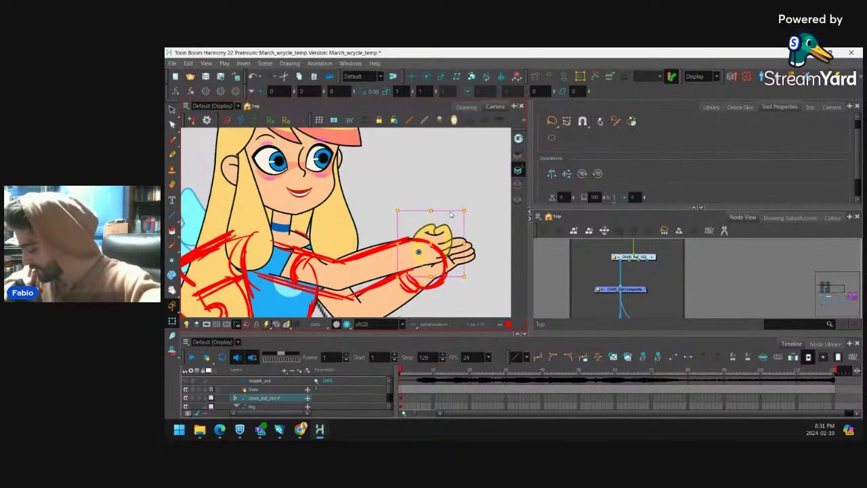
pyautogui.press(']')
pyautogui.press(']')
pyautogui.press(']')
pyautogui.press(']')
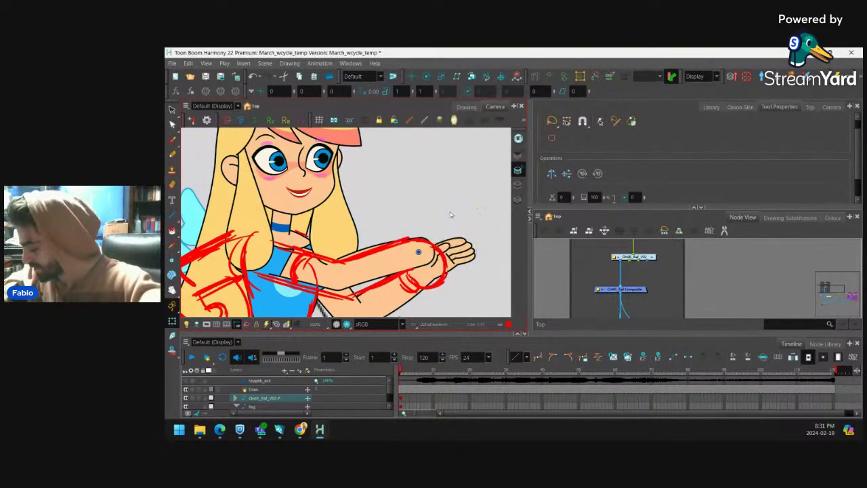
pyautogui.press(']')
pyautogui.press(']')
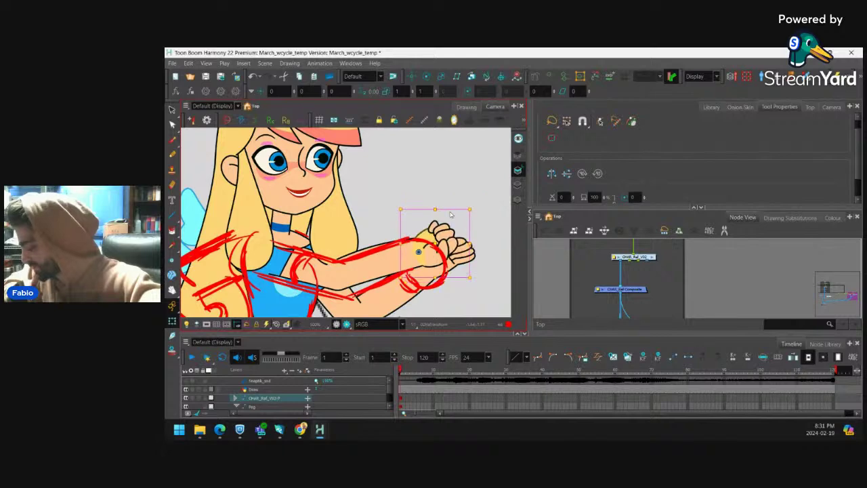
pyautogui.press(']')
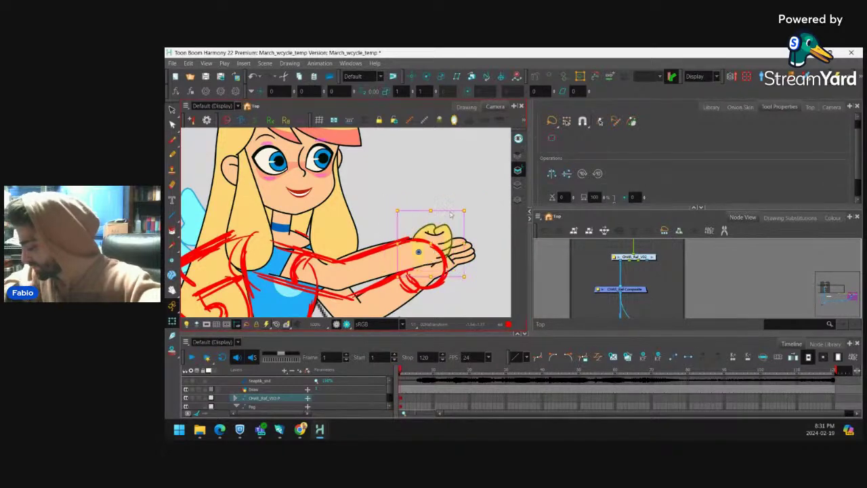
pyautogui.press(']')
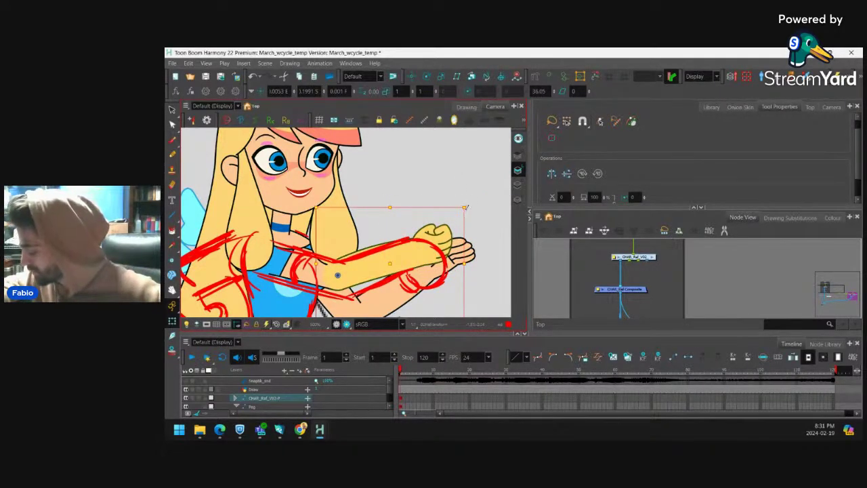
pyautogui.press(']')
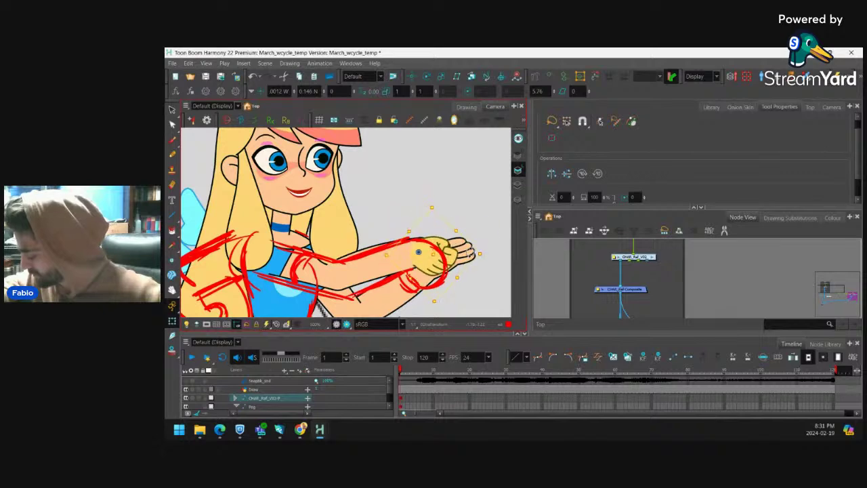
# Select the whole forward arm from its fist and adjust its rotation to fit the red sketch.
pyautogui.press('b')
pyautogui.press('b')
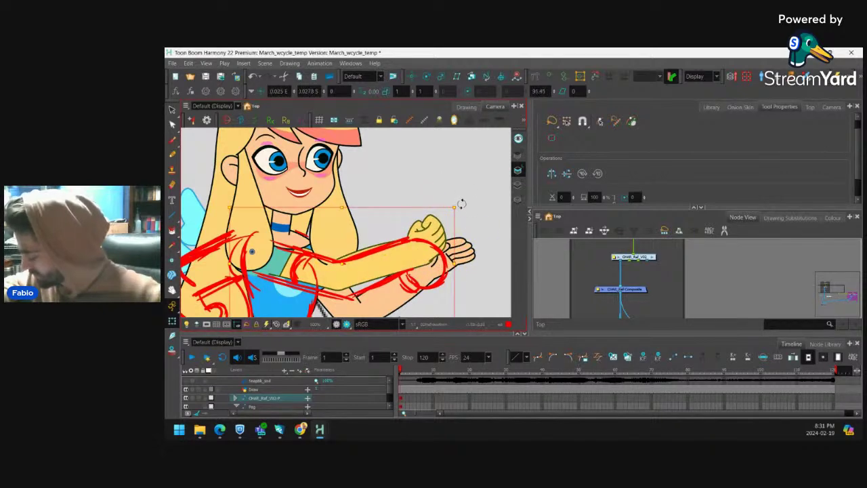
pyautogui.moveTo(461, 204)
pyautogui.mouseDown()
pyautogui.moveTo(461, 235)
pyautogui.moveTo(442, 198)
pyautogui.moveTo(455, 227)
pyautogui.mouseUp()
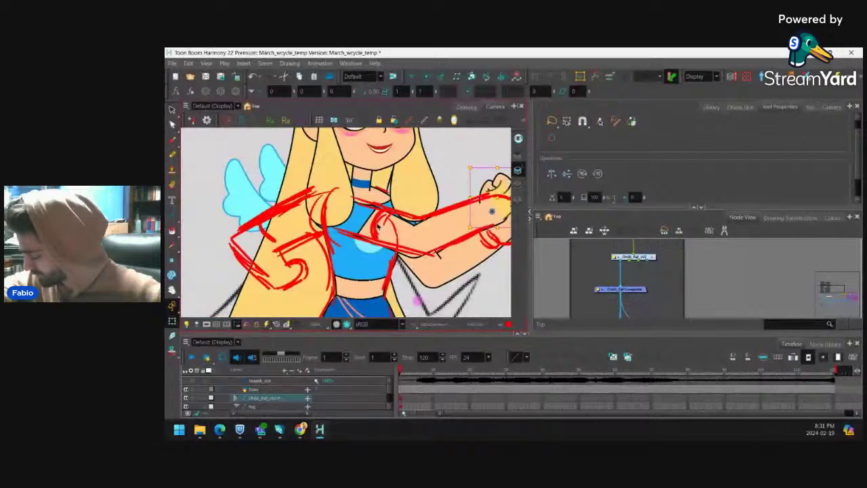
# Reshape the forward arm's sleeve with its deformation points so that its edge curves around the upper arm.
pyautogui.press('2')
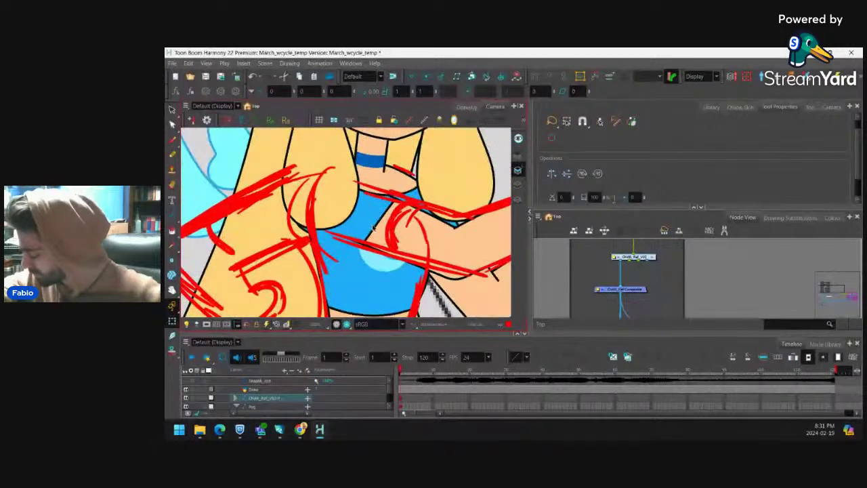
pyautogui.click(376, 228)
pyautogui.moveTo(368, 248); pyautogui.dragTo(368, 230)
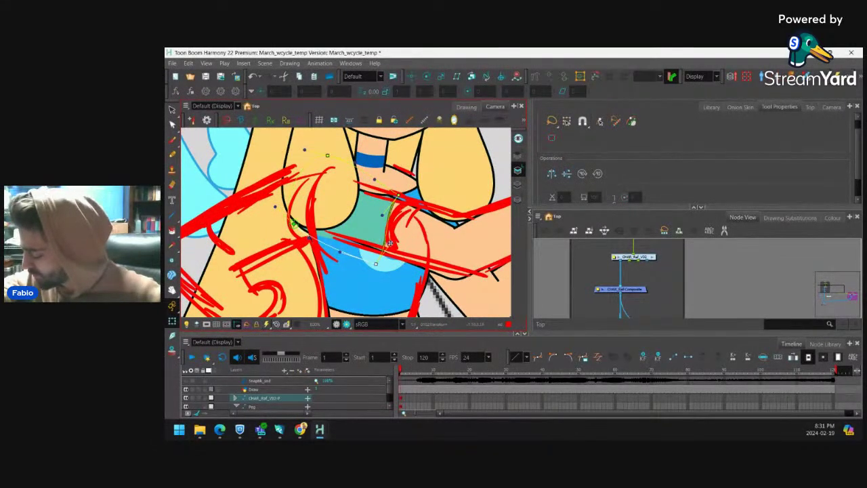
pyautogui.moveTo(398, 195)
pyautogui.mouseDown()
pyautogui.moveTo(416, 199)
pyautogui.moveTo(392, 204)
pyautogui.mouseUp()
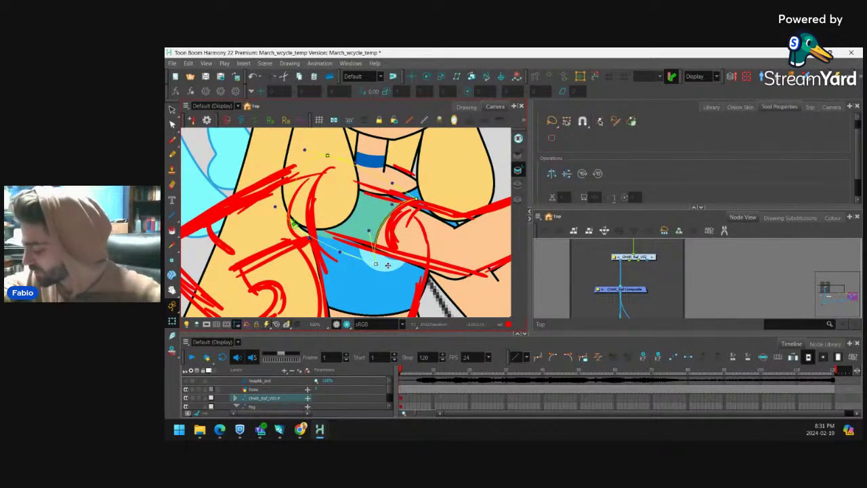
# Rotate the other arm backward by about 104° so it hangs down, and move it to the rear shoulder.
pyautogui.scroll(-3, 438, 247)
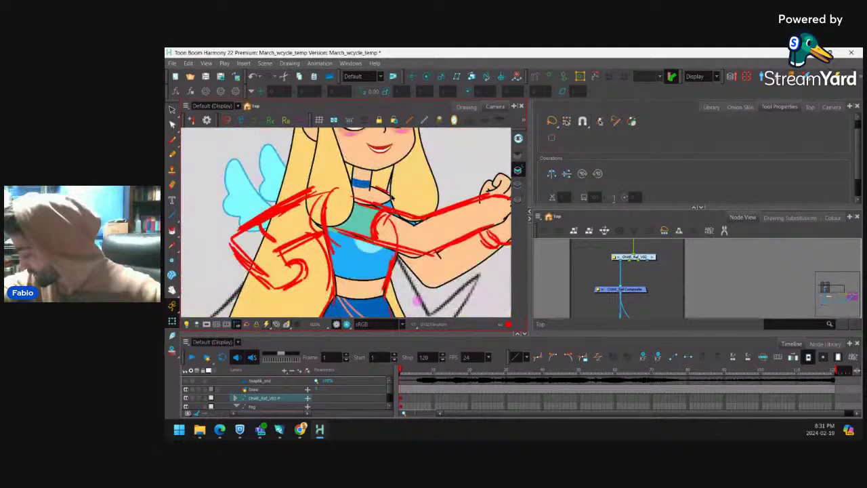
pyautogui.click(438, 248)
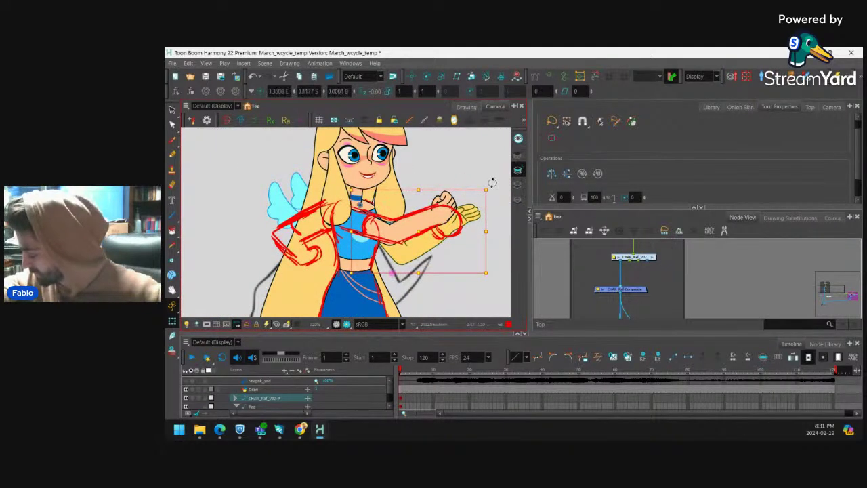
pyautogui.moveTo(493, 183)
pyautogui.mouseDown()
pyautogui.moveTo(465, 255)
pyautogui.moveTo(305, 319)
pyautogui.moveTo(350, 324)
pyautogui.mouseUp()
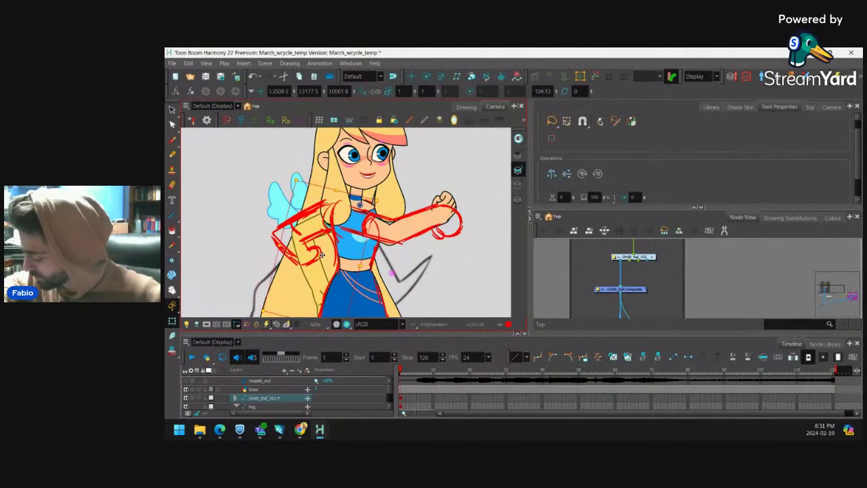
pyautogui.moveTo(322, 255); pyautogui.dragTo(309, 252)
pyautogui.scroll(1, 337, 246)
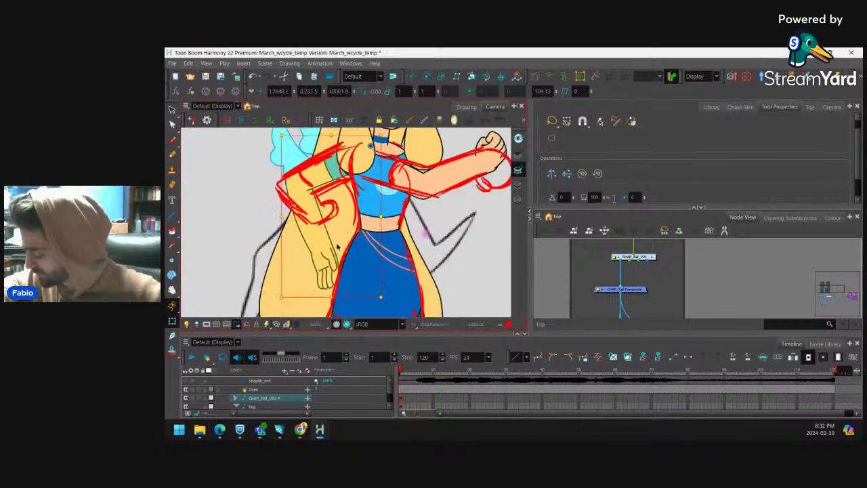
# Swap the hanging arm's hand through its drawing substitutions for a relaxed hand with loosely curled fingers.
pyautogui.press('2')
pyautogui.click(323, 260)
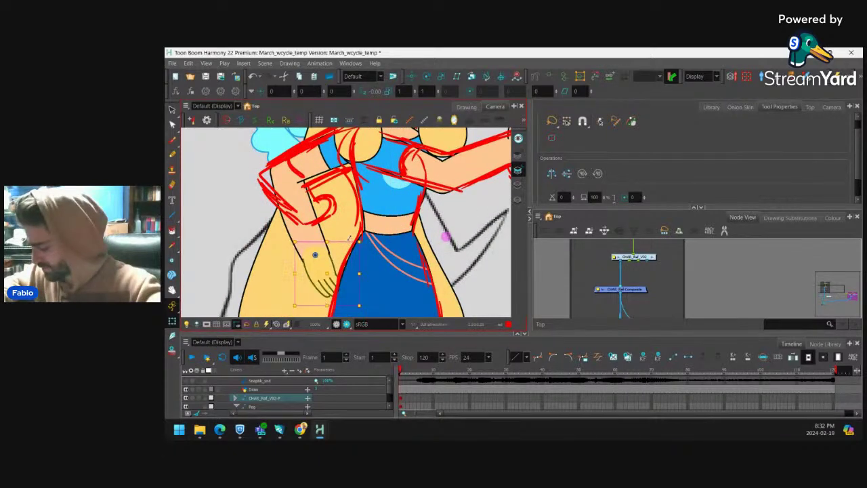
pyautogui.press(']')
pyautogui.press(']')
pyautogui.press(']')
pyautogui.press(']')
pyautogui.press(']')
pyautogui.press(']')
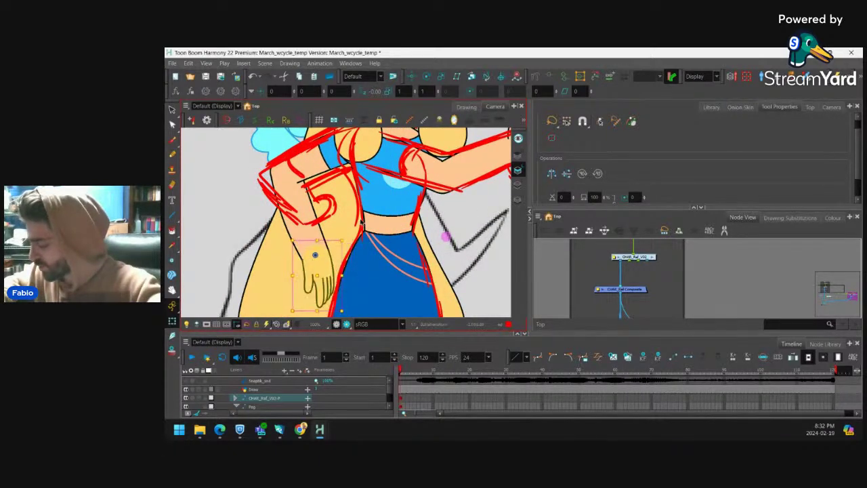
pyautogui.moveTo(361, 223); pyautogui.dragTo(361, 223)
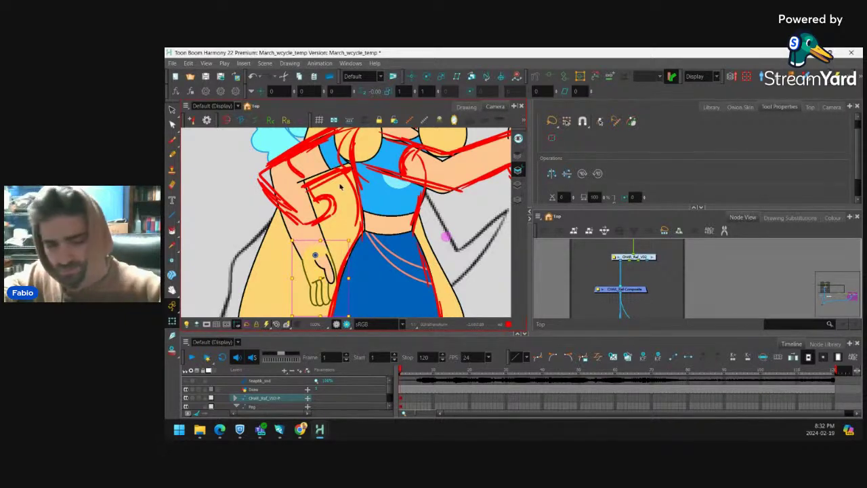
pyautogui.press('b')
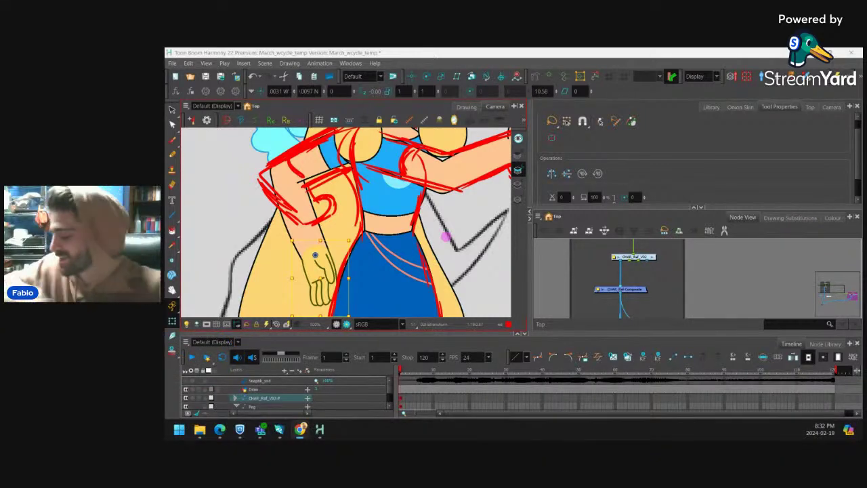
# Rotate the hanging arm's hand at the wrist to about -50° so its fingers point toward the hip.
pyautogui.click(333, 279)
pyautogui.press('b')
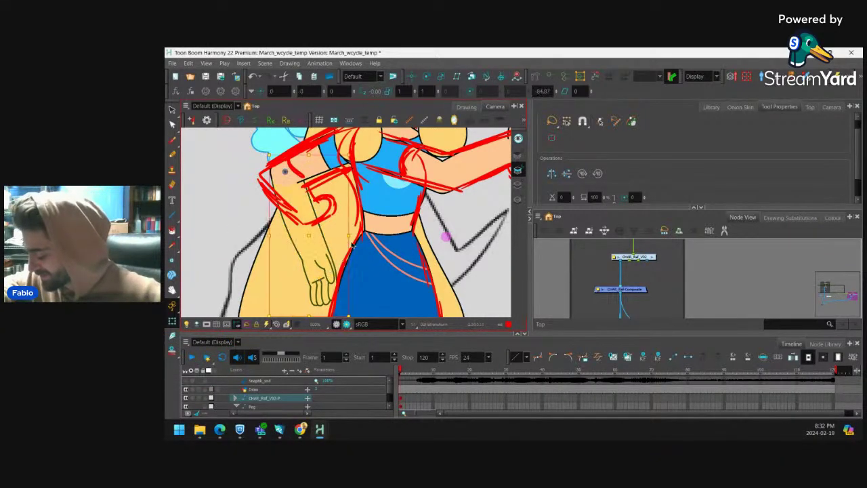
pyautogui.hotkey('shift', 'b')
pyautogui.moveTo(353, 233); pyautogui.dragTo(320, 215)
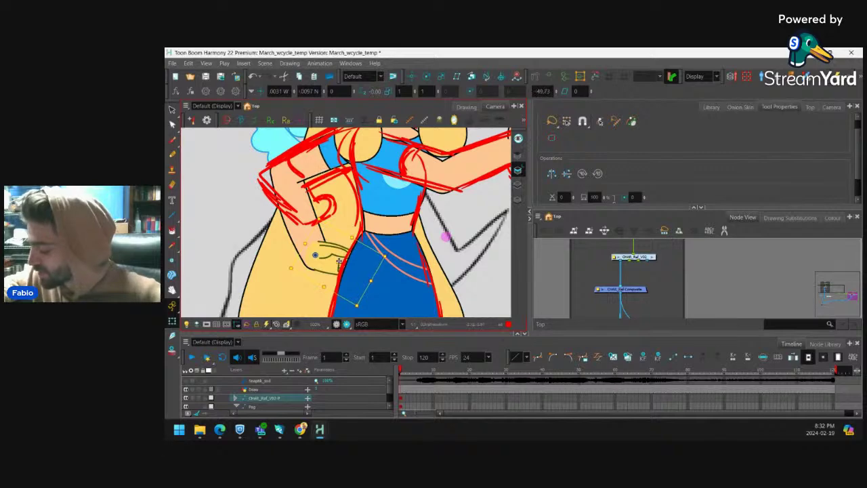
pyautogui.press('b')
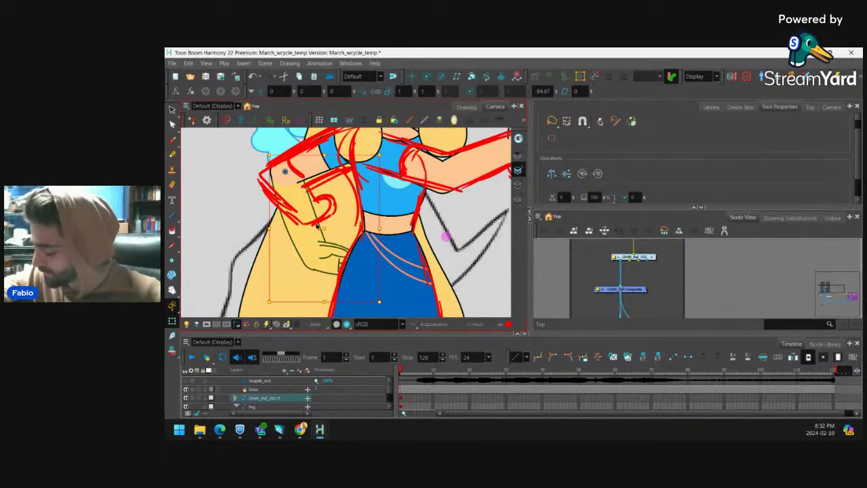
# Bend the rear forearm at the elbow onto the red sketch and rotate its hand to about -58° at the waist.
pyautogui.moveTo(316, 226); pyautogui.dragTo(366, 261)
pyautogui.moveTo(364, 300)
pyautogui.mouseDown()
pyautogui.moveTo(356, 228)
pyautogui.moveTo(347, 215)
pyautogui.moveTo(324, 211)
pyautogui.mouseUp()
pyautogui.click(350, 220)
pyautogui.moveTo(363, 243); pyautogui.dragTo(360, 176)
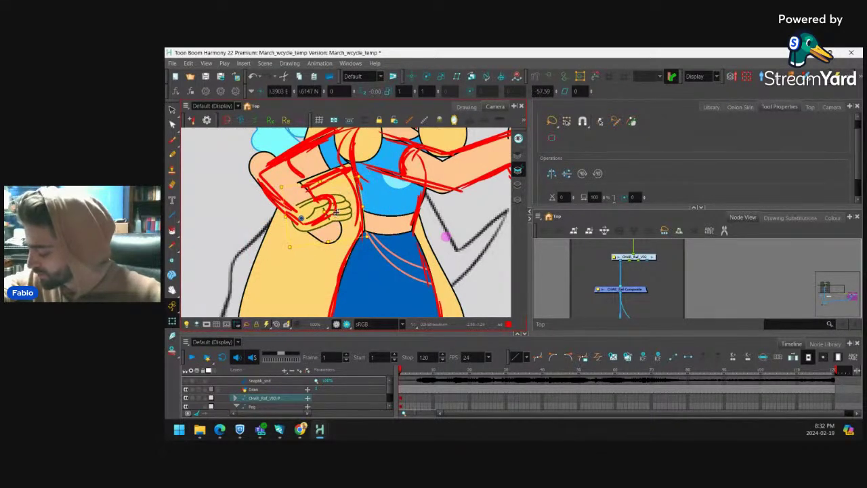
pyautogui.moveTo(337, 218); pyautogui.dragTo(347, 252)
# Reshape the rear forearm with its deformation points so the elbow and wrist follow the red sketch.
pyautogui.press('2')
pyautogui.click(330, 235)
pyautogui.click(316, 245)
pyautogui.keyDown('shift'); pyautogui.click(336, 218); pyautogui.keyUp('shift')
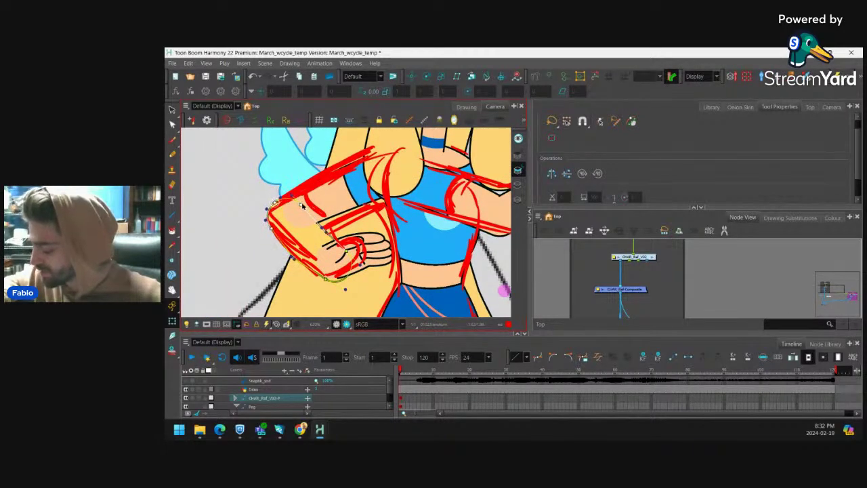
pyautogui.click(254, 244)
# Adjust the rear upper arm's deformation points around the elbow so its end blends into the forearm.
pyautogui.press('2')
pyautogui.click(330, 212)
pyautogui.click(299, 241)
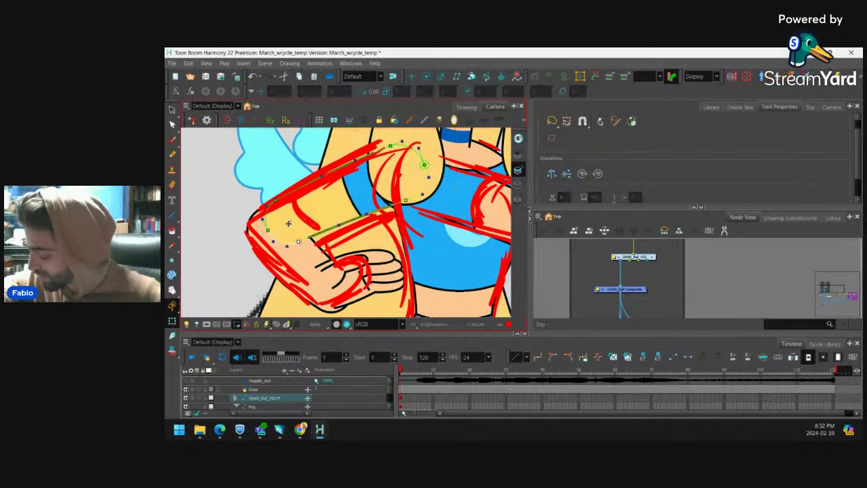
pyautogui.keyDown('shift'); pyautogui.click(275, 201); pyautogui.keyUp('shift')
pyautogui.keyDown('shift'); pyautogui.click(268, 231); pyautogui.keyUp('shift')
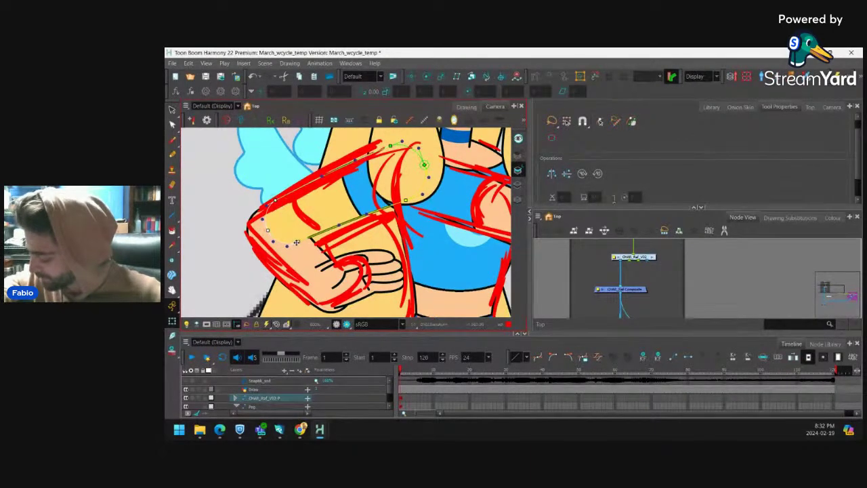
pyautogui.scroll(1, 301, 247)
# Reshape the rear sleeve's edge with its deformation points so it curves around the upper arm.
pyautogui.click(304, 203)
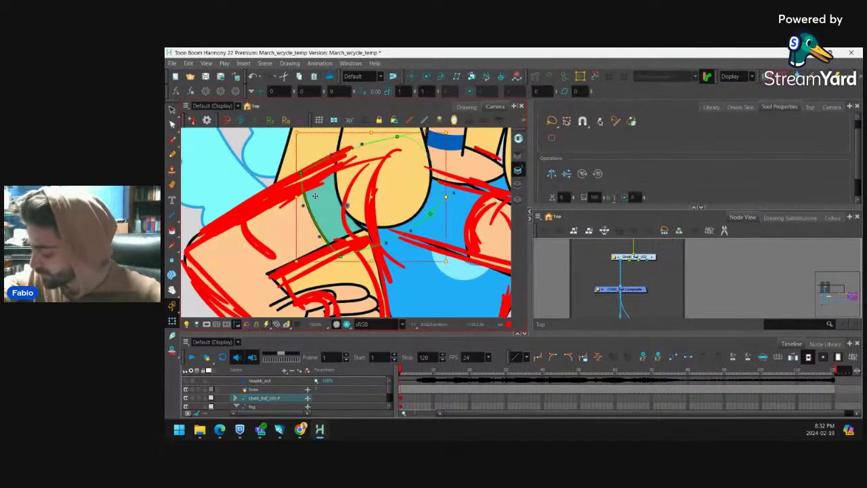
pyautogui.click(321, 234)
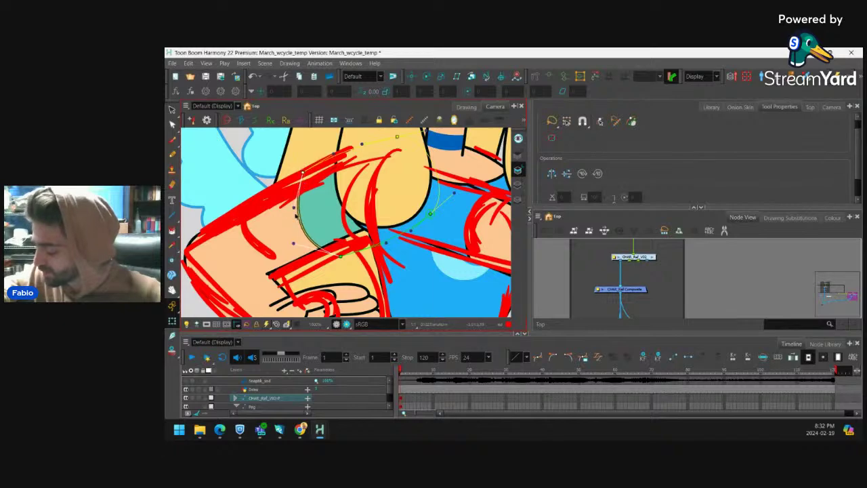
pyautogui.scroll(-7, 315, 241)
pyautogui.scroll(2, 352, 261)
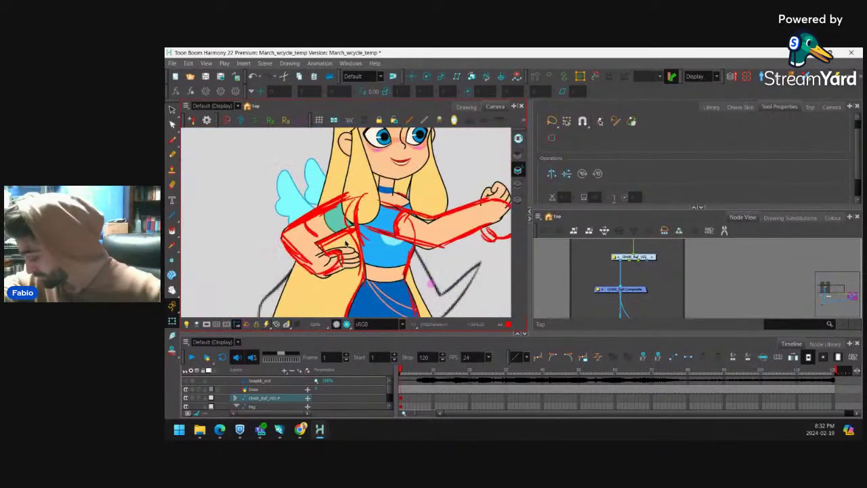
# Push the long back hair behind the bent arm's hand in depth, and push the wing nearest the shoulder further back.
pyautogui.click(351, 260)
pyautogui.press('b')
pyautogui.hotkey('ctrl', 'z')
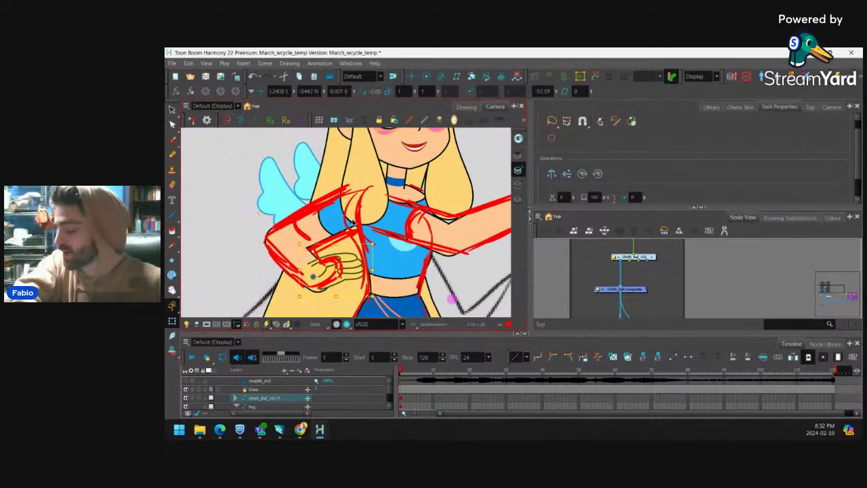
pyautogui.press('1')
pyautogui.press('1')
pyautogui.press('1')
pyautogui.moveTo(323, 300); pyautogui.dragTo(325, 290)
pyautogui.click(325, 290)
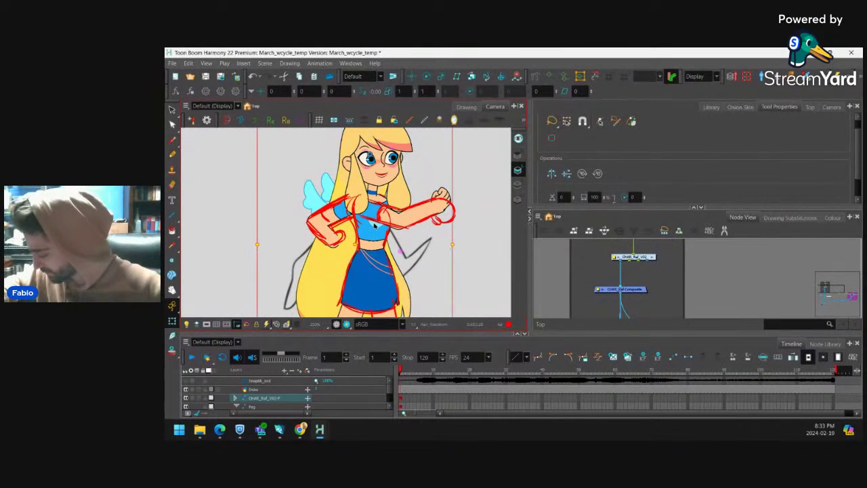
pyautogui.hotkey('alt', 'Up')
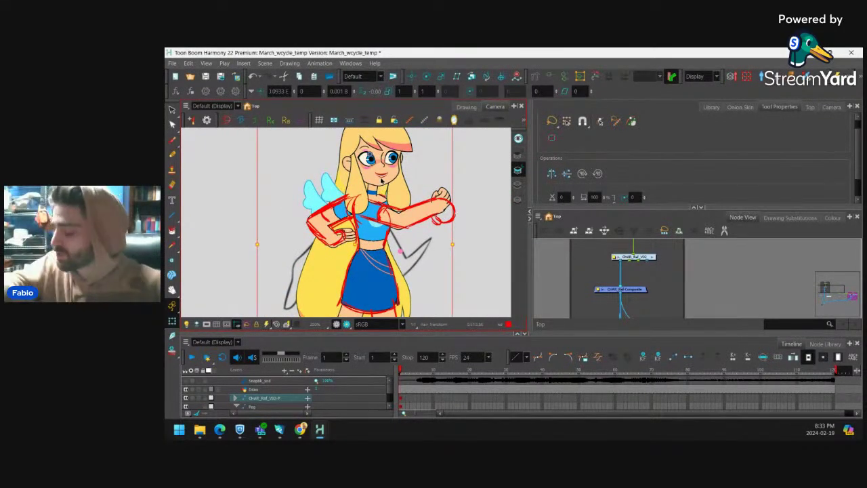
pyautogui.click(341, 189)
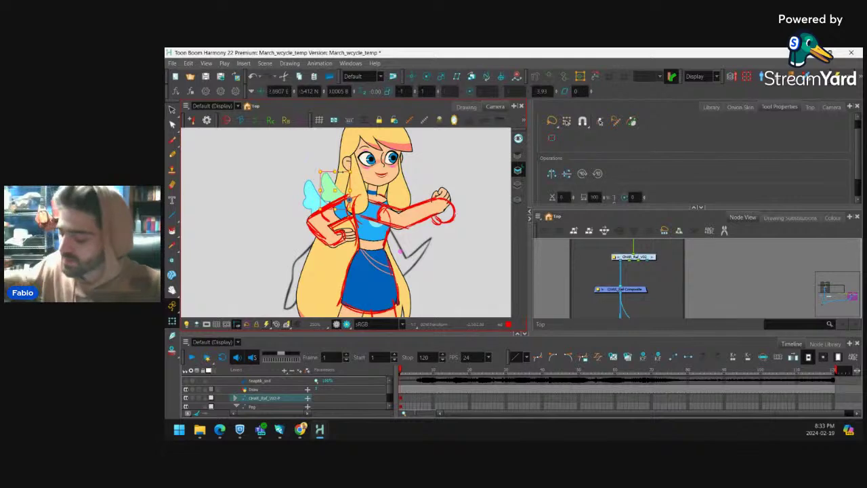
pyautogui.scroll(-3, 383, 211)
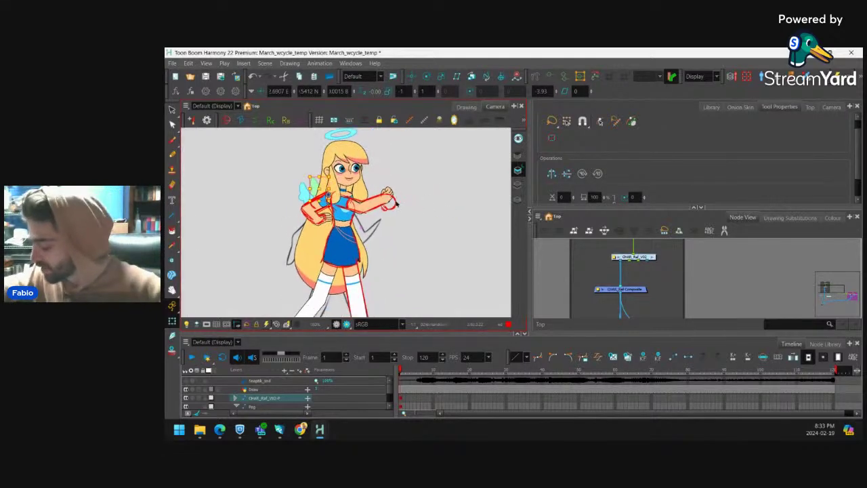
# Show the forward forearm's deformation points and check the arm's fit against the red sketch.
pyautogui.scroll(4, 382, 211)
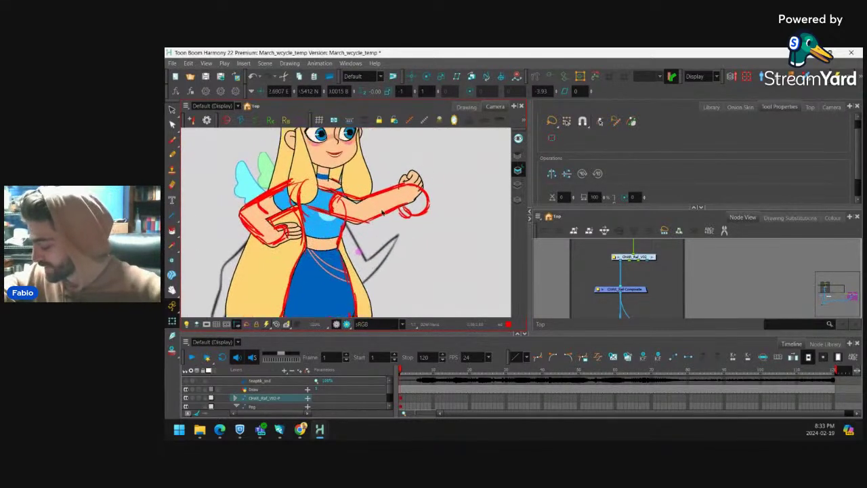
pyautogui.scroll(3, 382, 211)
pyautogui.scroll(-3, 383, 211)
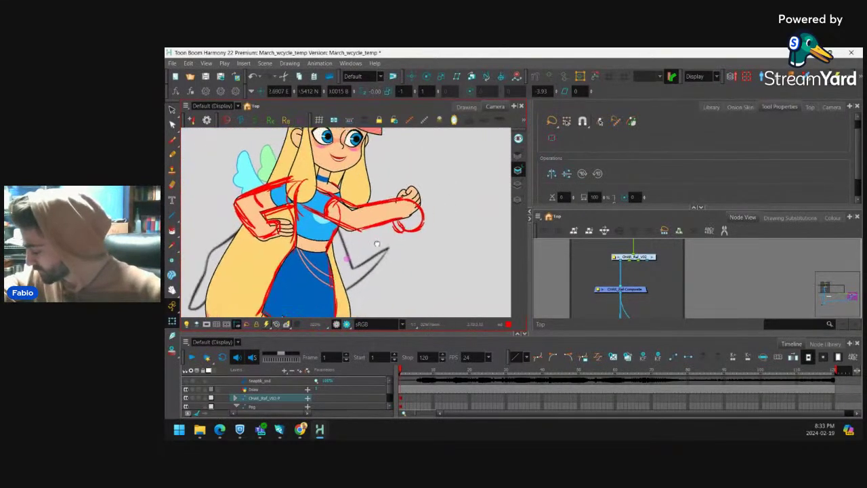
pyautogui.scroll(2, 376, 244)
pyautogui.click(377, 243)
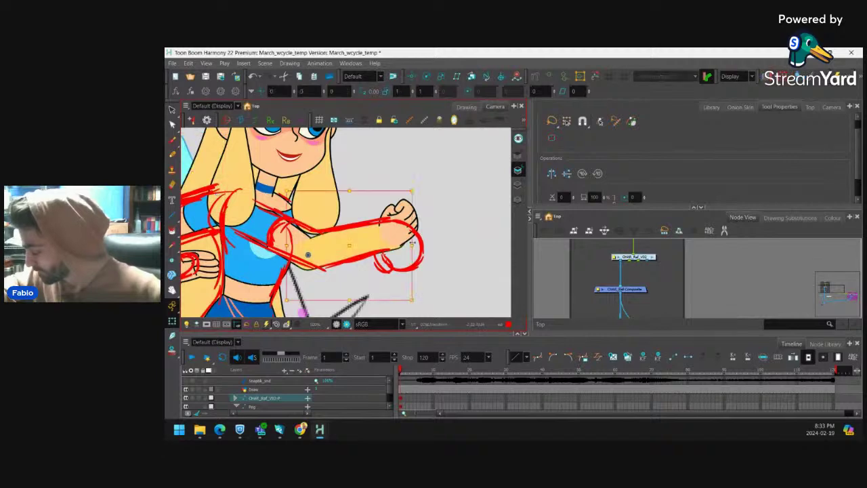
pyautogui.hotkey('alt', 'space')
pyautogui.click(428, 204)
pyautogui.scroll(-5, 407, 203)
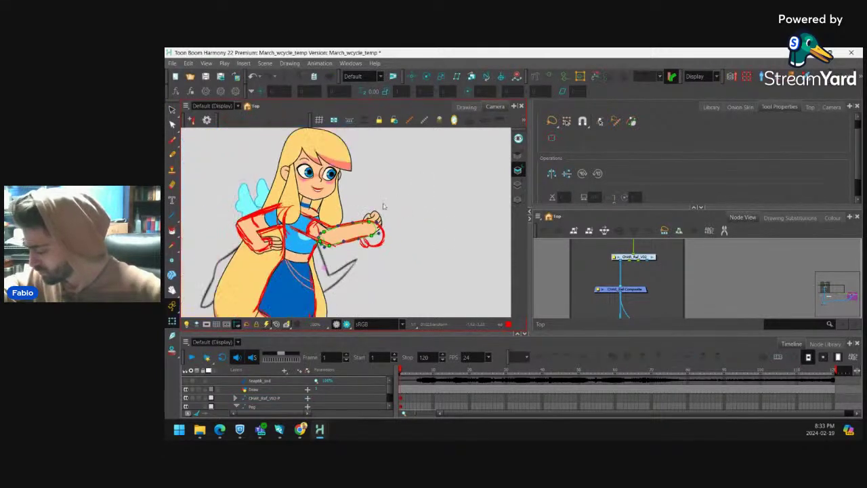
# Select the sketch's drawing layer and hide the red sketch so only the posed character remains.
pyautogui.moveTo(412, 217); pyautogui.dragTo(371, 247)
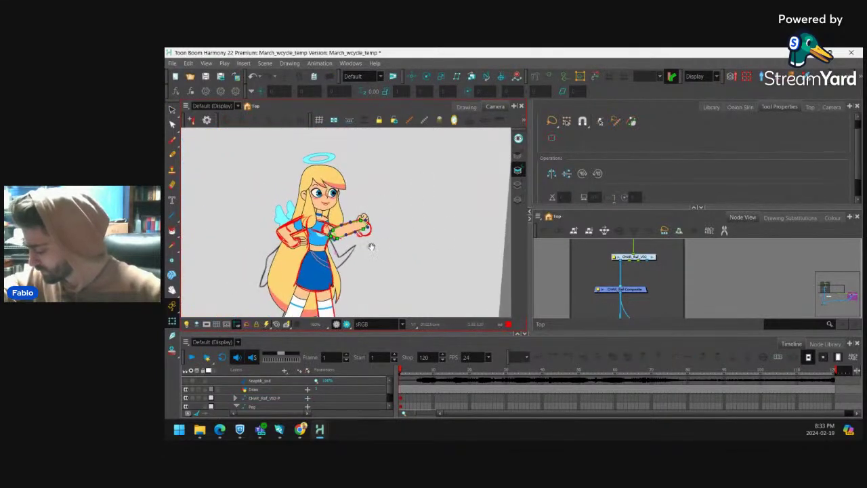
pyautogui.scroll(-2, 380, 237)
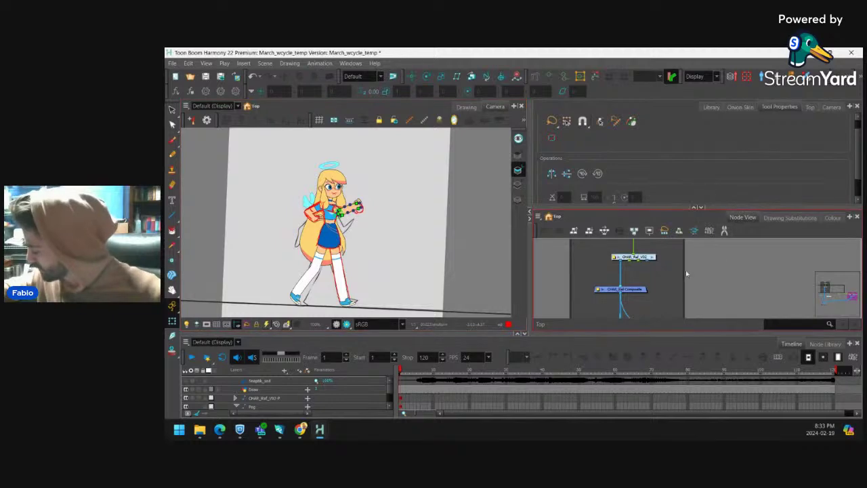
pyautogui.scroll(-2, 687, 273)
pyautogui.moveTo(667, 272); pyautogui.dragTo(680, 241)
pyautogui.click(630, 297)
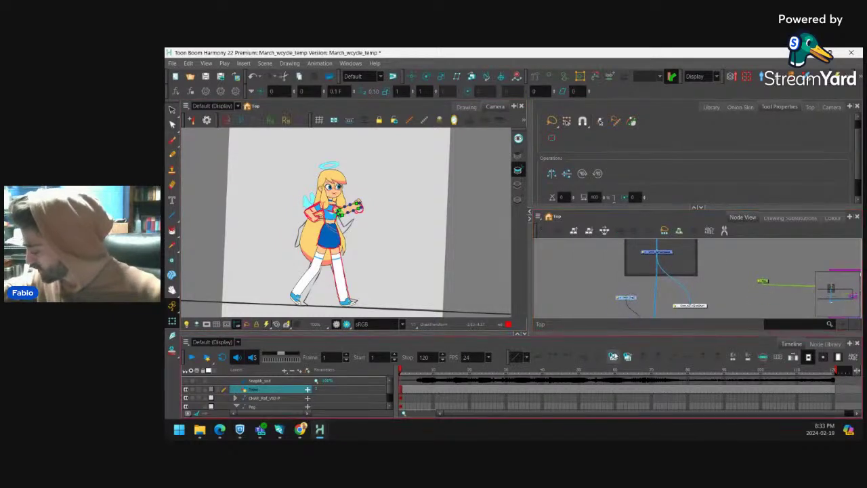
pyautogui.click(444, 200)
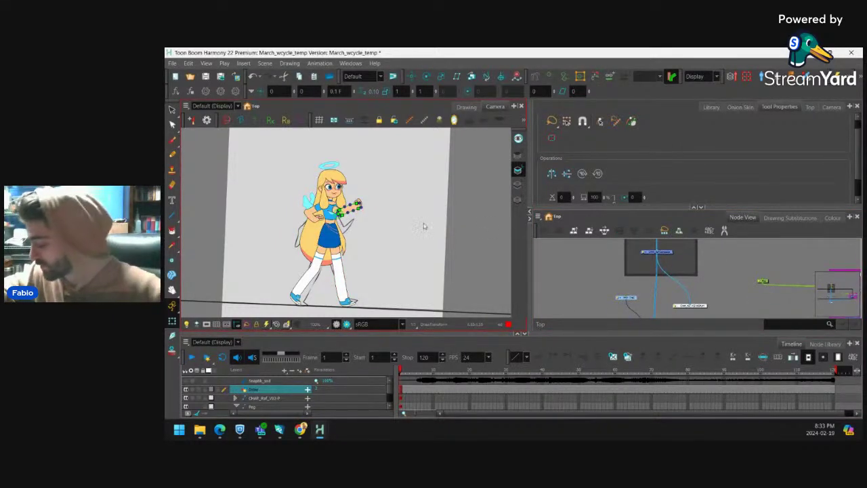
pyautogui.click(424, 225)
# Shift the light-blue detail on the chest sideways toward the forward arm to suit the turned torso.
pyautogui.scroll(5, 397, 201)
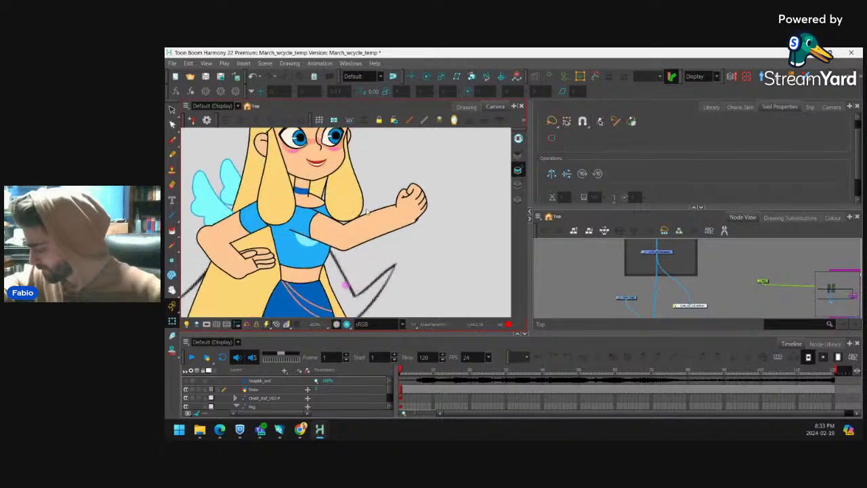
pyautogui.click(366, 213)
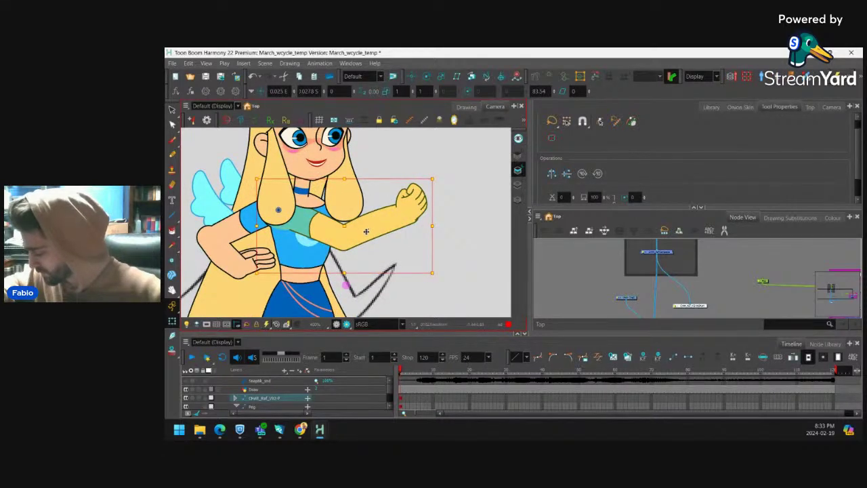
pyautogui.moveTo(367, 231); pyautogui.dragTo(358, 248)
pyautogui.scroll(1, 348, 256)
pyautogui.click(323, 274)
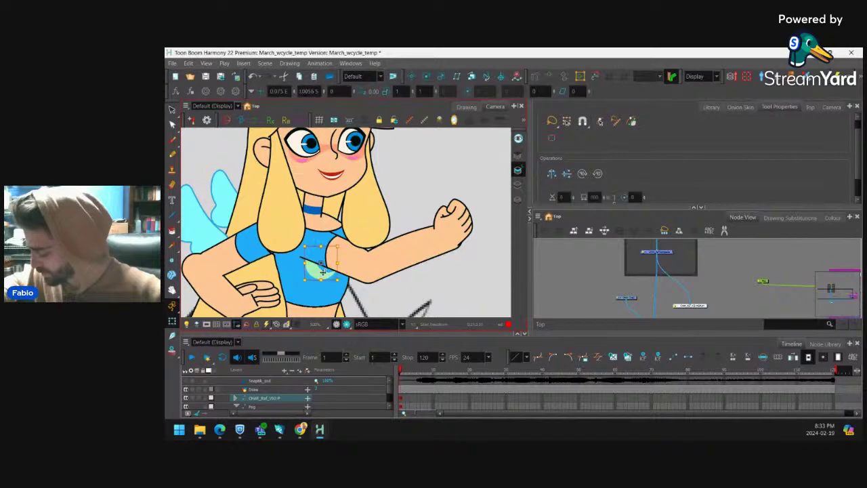
# Reshape the skin area at the neckline with its deformation points so its lower edge follows the top.
pyautogui.click(337, 224)
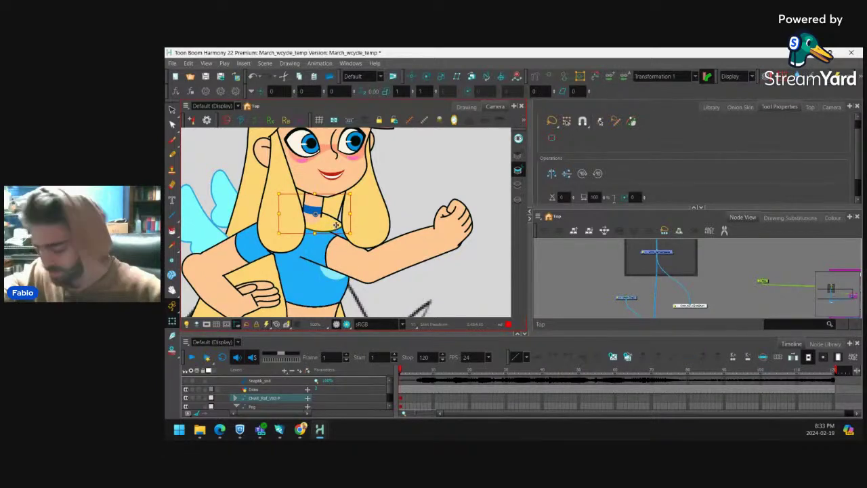
pyautogui.hotkey('shift', 'F11')
pyautogui.press('2')
pyautogui.press('2')
pyautogui.moveTo(327, 233); pyautogui.dragTo(329, 229)
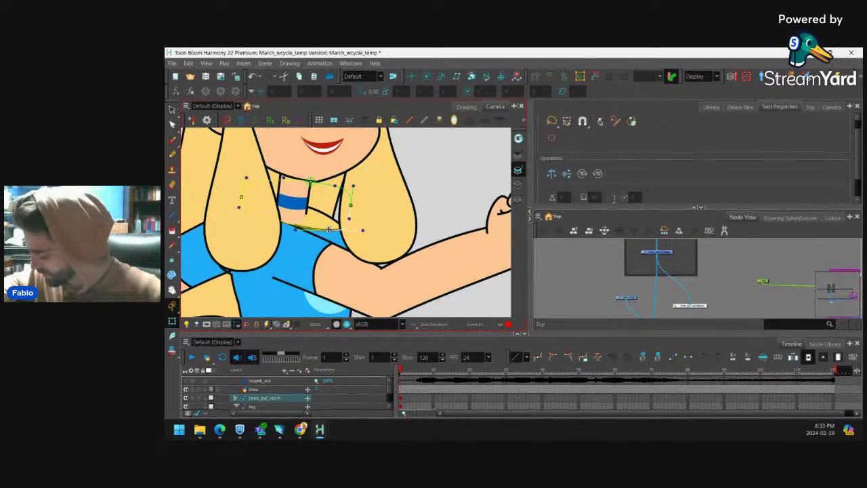
pyautogui.hotkey('shift', 'c')
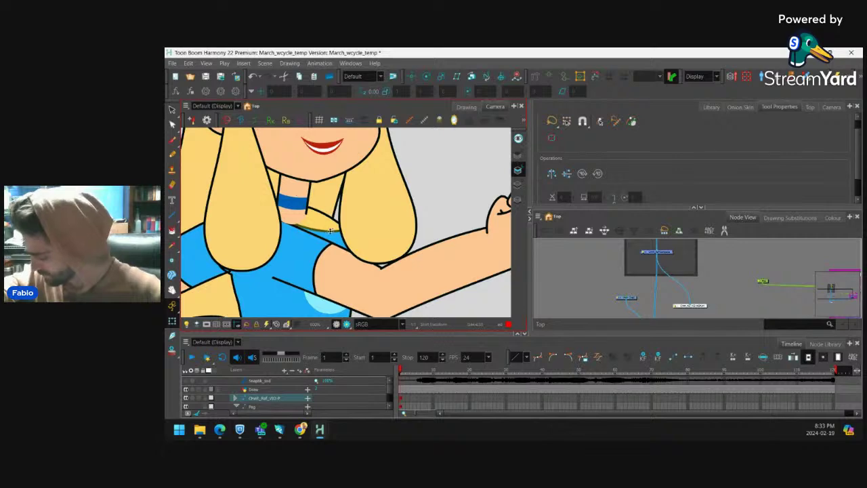
# Adjust the base of the neck with its deformation points where it meets the shoulder line.
pyautogui.click(330, 230)
pyautogui.scroll(2, 312, 217)
pyautogui.press('Escape')
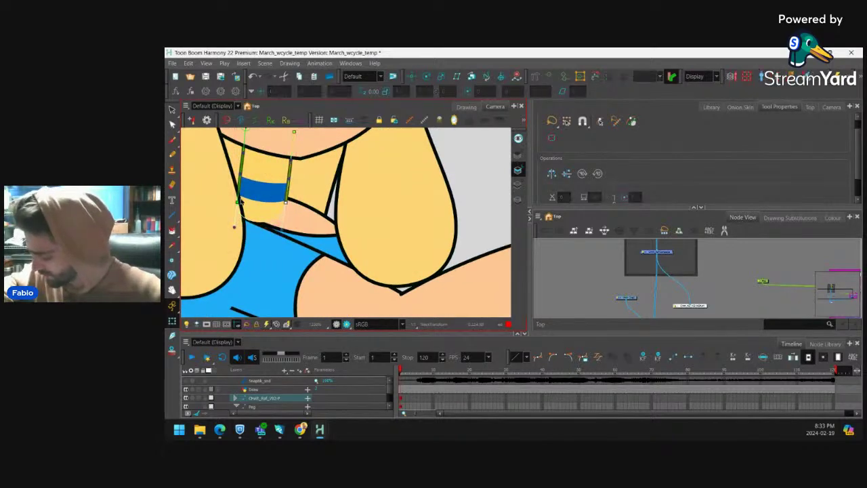
pyautogui.press('1')
pyautogui.press('1')
pyautogui.scroll(-4, 380, 186)
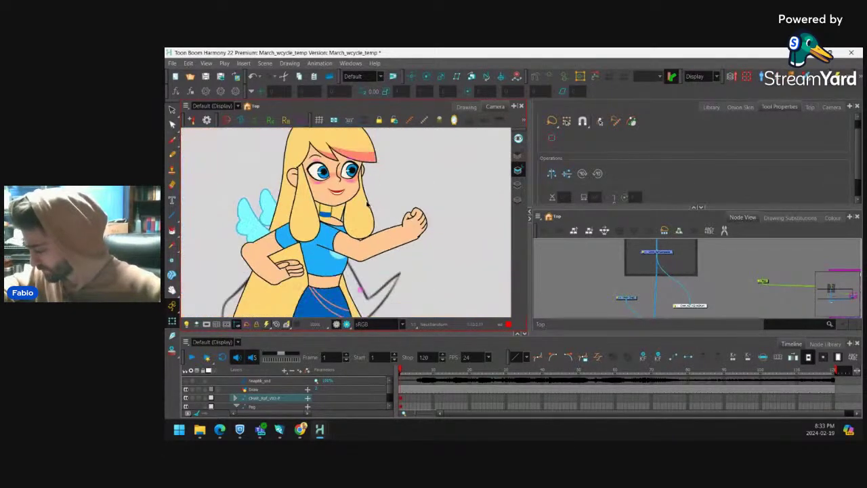
# Rotate the whole forward arm upward at the shoulder so the raised fist sits closer to the face.
pyautogui.scroll(-2, 376, 183)
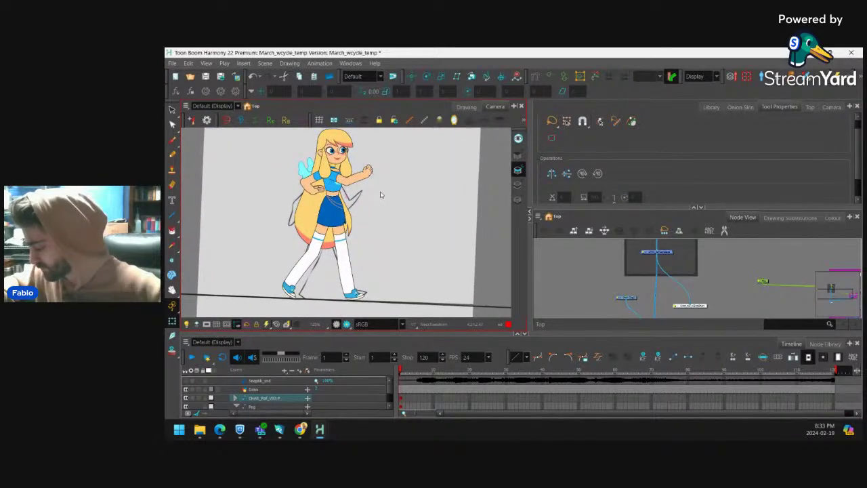
pyautogui.scroll(4, 374, 195)
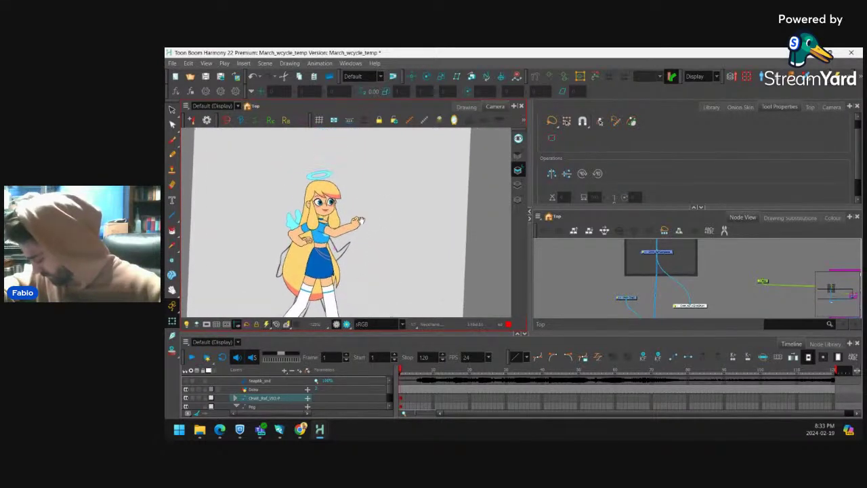
pyautogui.press('b')
pyautogui.press('b')
pyautogui.press('b')
pyautogui.press('b')
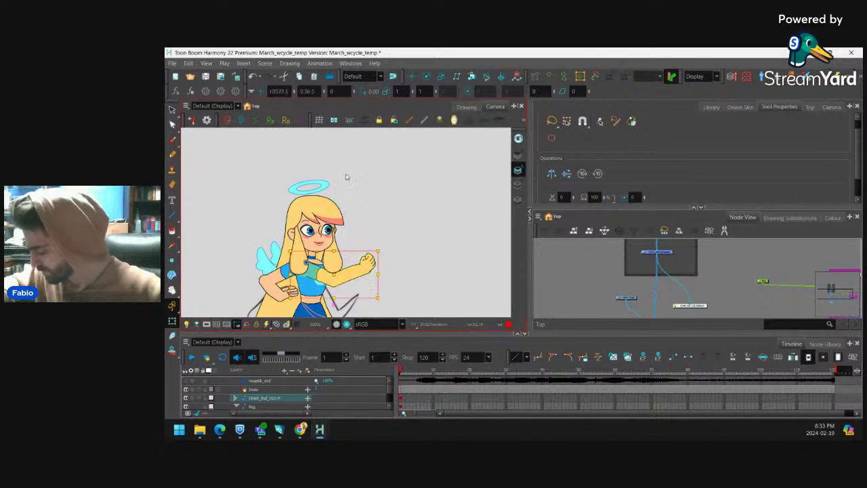
pyautogui.moveTo(383, 176)
pyautogui.mouseDown()
pyautogui.moveTo(347, 153)
pyautogui.moveTo(384, 176)
pyautogui.moveTo(373, 162)
pyautogui.mouseUp()
# Undo the last changes and rotate the head forward to a more level tilt above the raised arm.
pyautogui.click(316, 212)
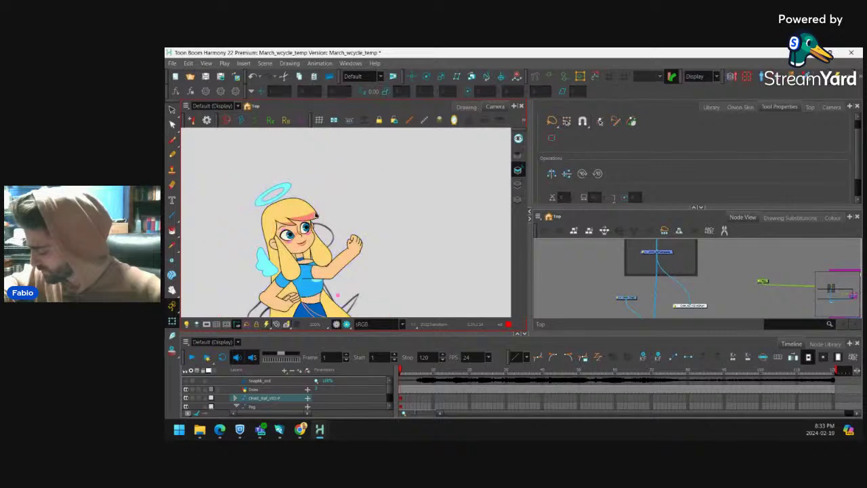
pyautogui.hotkey('ctrl', 'z')
pyautogui.click(331, 190)
pyautogui.hotkey('ctrl', 'z')
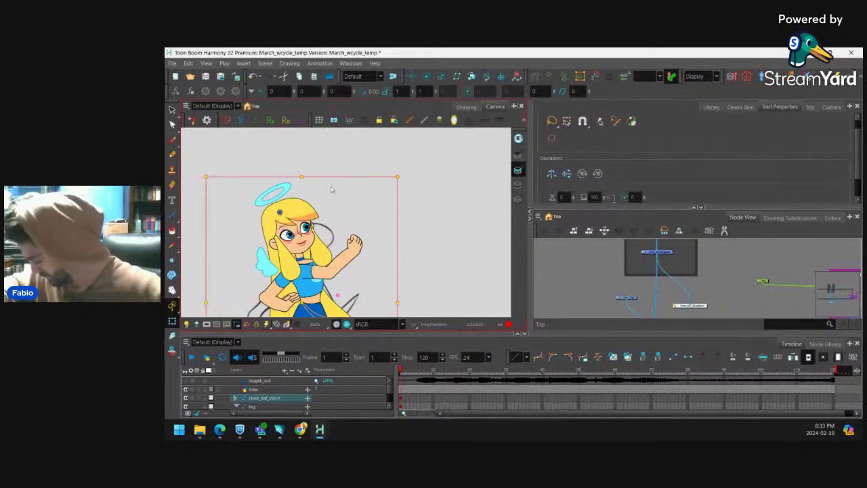
pyautogui.moveTo(397, 164); pyautogui.dragTo(415, 207)
pyautogui.hotkey('ctrl', 'z')
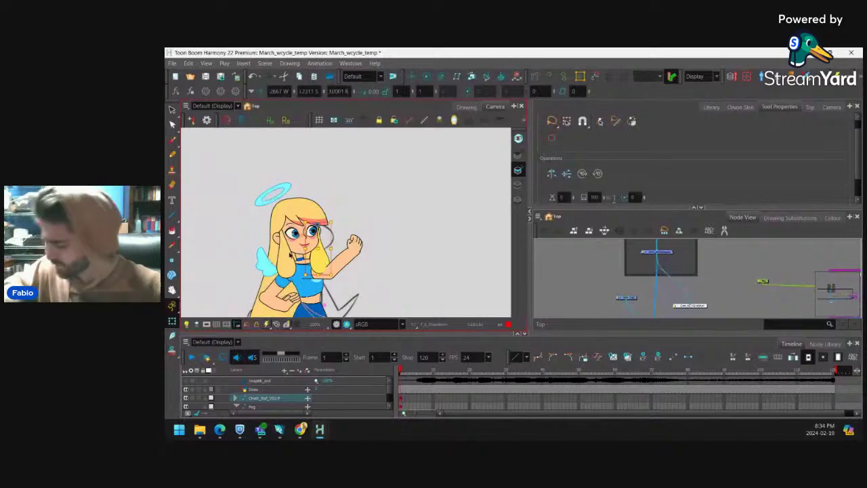
# Rotate the long back hair to about -14.29 degrees so it swings behind the body.
pyautogui.moveTo(392, 194); pyautogui.dragTo(393, 158)
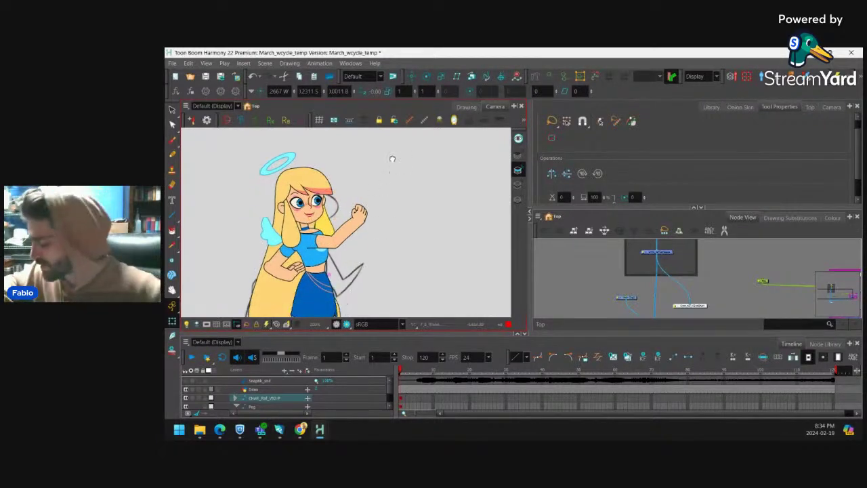
pyautogui.moveTo(352, 231); pyautogui.dragTo(372, 171)
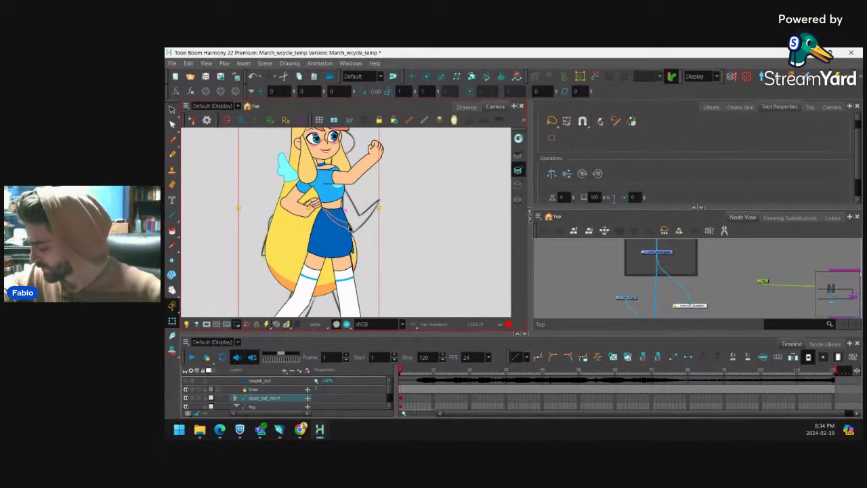
pyautogui.scroll(-2, 351, 229)
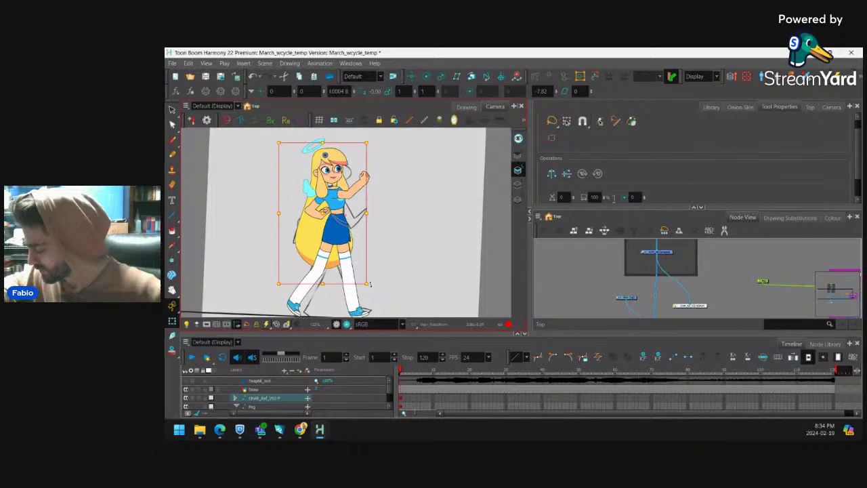
pyautogui.moveTo(370, 284); pyautogui.dragTo(356, 291)
pyautogui.press('1')
pyautogui.press('1')
pyautogui.press('2')
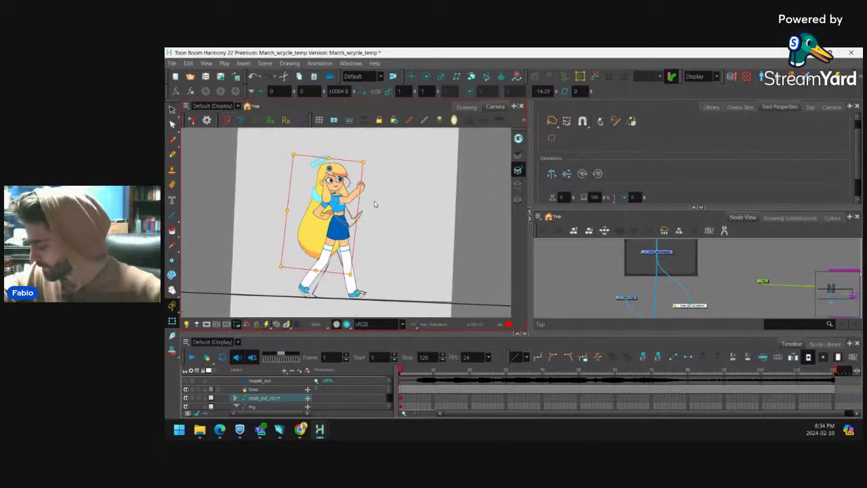
pyautogui.scroll(4, 375, 204)
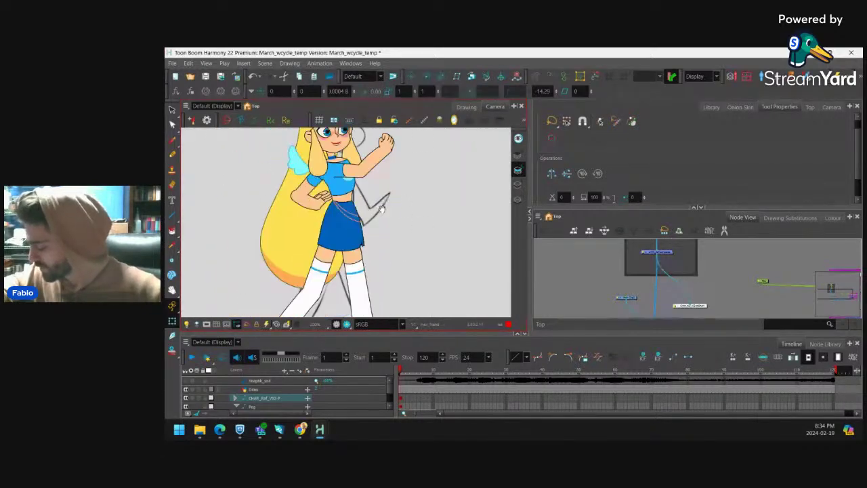
pyautogui.press('2')
pyautogui.press('2')
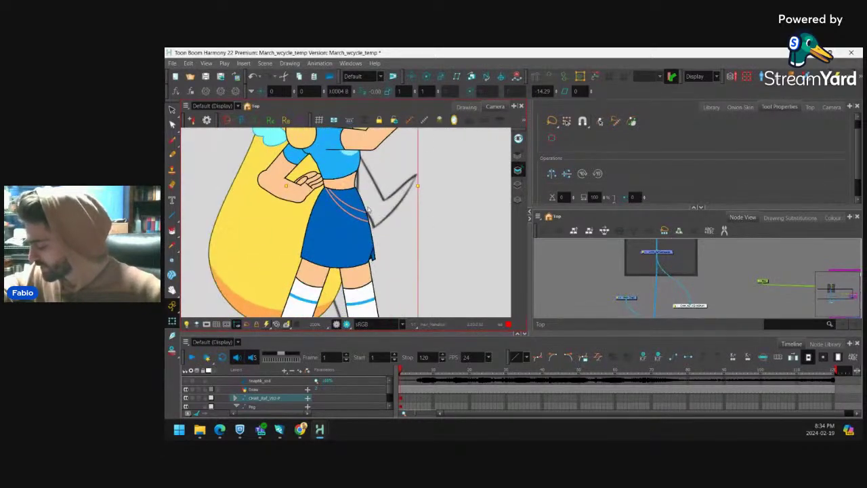
pyautogui.moveTo(375, 203); pyautogui.dragTo(372, 223)
pyautogui.click(633, 300)
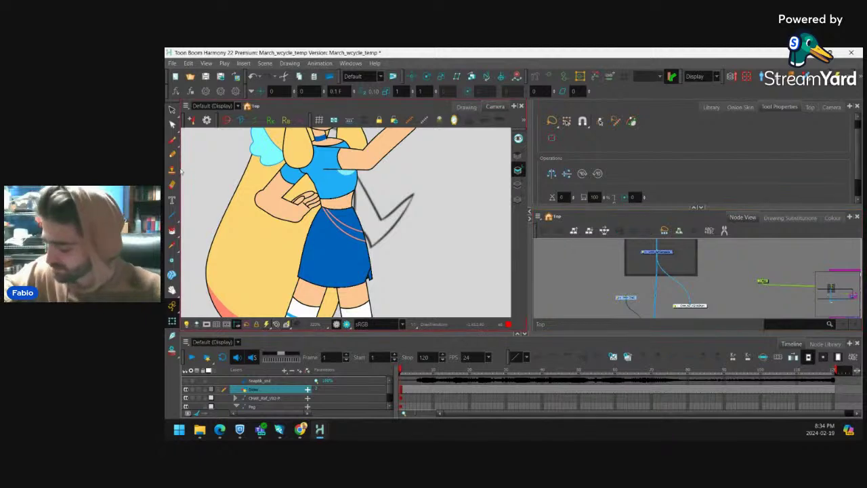
pyautogui.click(173, 214)
pyautogui.click(173, 153)
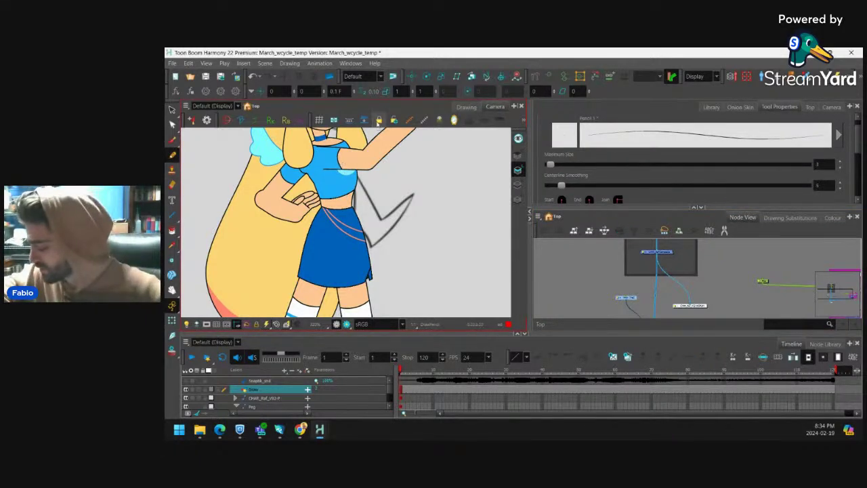
# Examine the head, torso and raised arm from several rotated and zoomed views of the pose.
pyautogui.press('1')
pyautogui.press('1')
pyautogui.moveTo(380, 186); pyautogui.dragTo(368, 220)
pyautogui.press('2')
pyautogui.press('2')
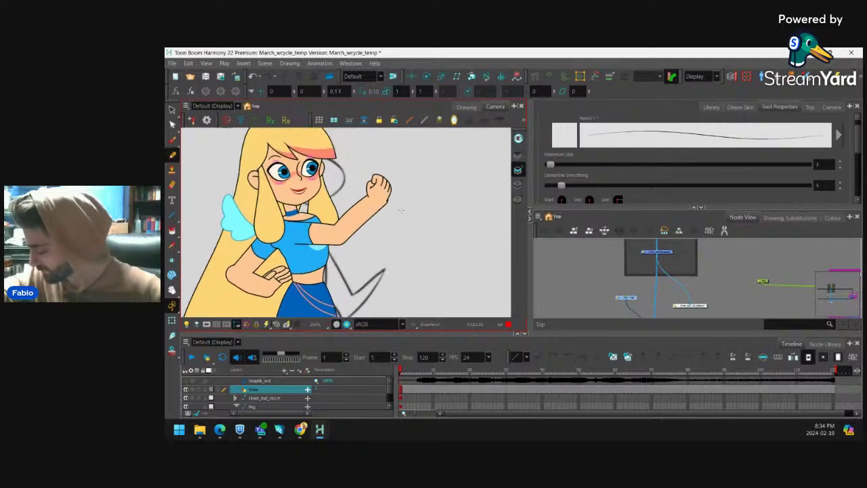
pyautogui.moveTo(427, 193)
pyautogui.mouseDown()
pyautogui.moveTo(390, 154)
pyautogui.moveTo(429, 197)
pyautogui.mouseUp()
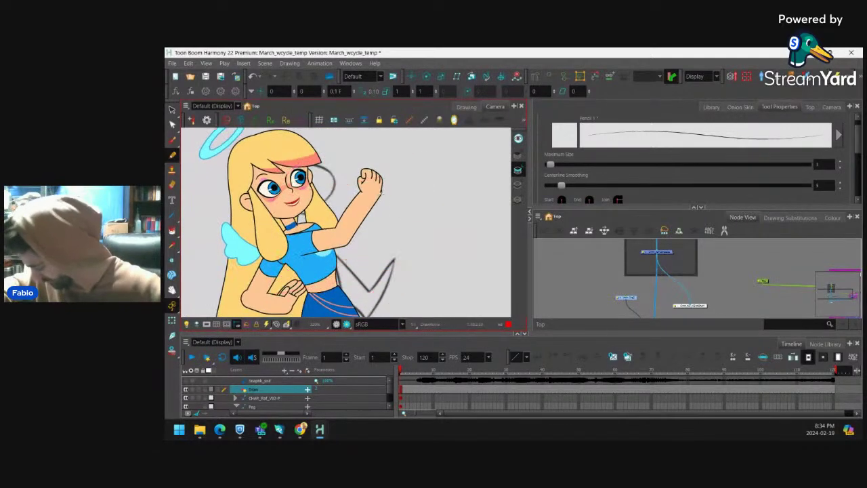
pyautogui.moveTo(345, 193); pyautogui.dragTo(361, 178)
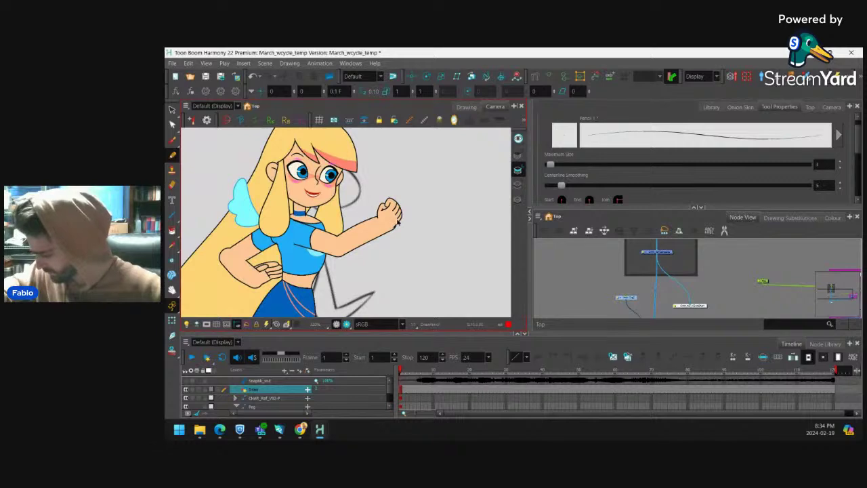
pyautogui.moveTo(399, 221); pyautogui.dragTo(396, 206)
pyautogui.moveTo(339, 188); pyautogui.dragTo(351, 242)
# Select the group of facial features and nudge it slightly upward on the head.
pyautogui.hotkey('alt', 's')
pyautogui.press('2')
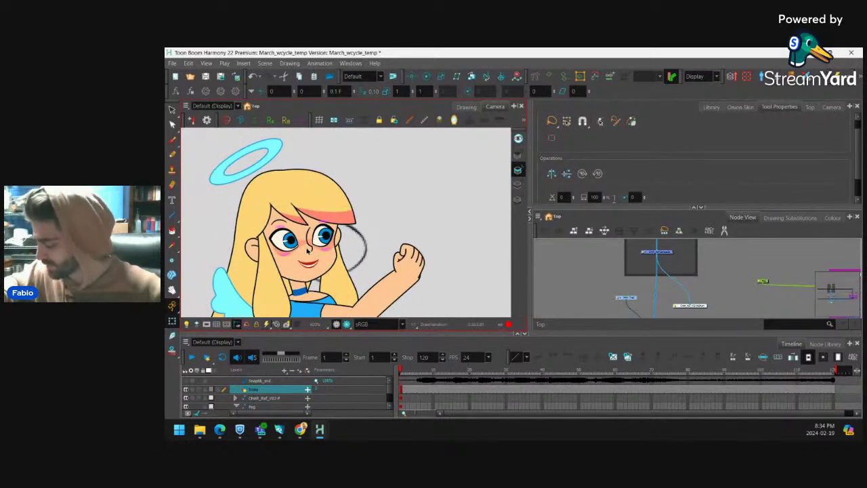
pyautogui.click(307, 250)
pyautogui.moveTo(419, 227); pyautogui.dragTo(415, 248)
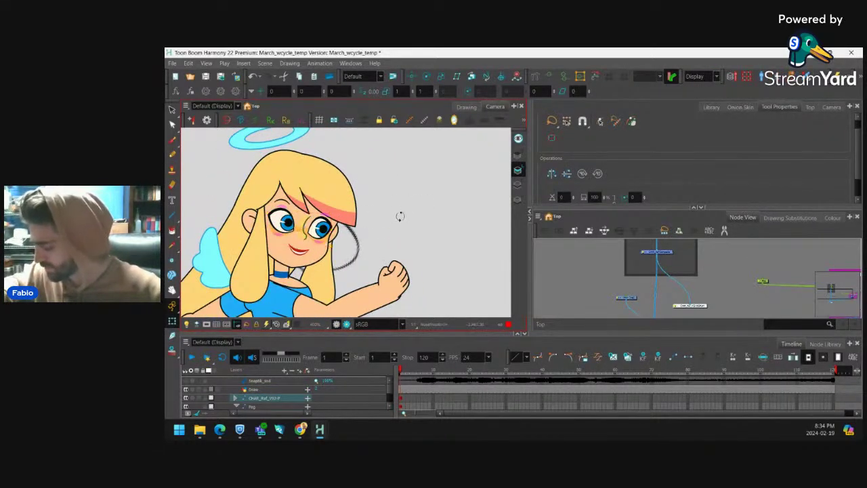
pyautogui.moveTo(401, 216); pyautogui.dragTo(400, 222)
pyautogui.click(333, 222)
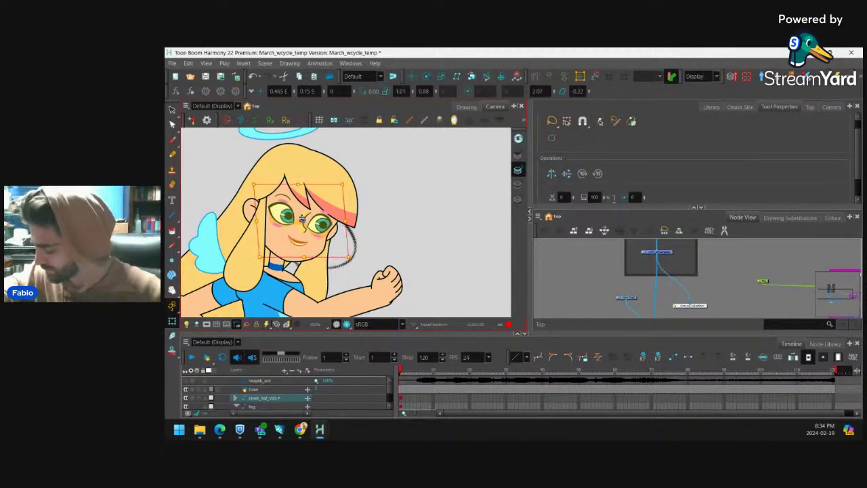
pyautogui.moveTo(381, 212); pyautogui.dragTo(380, 206)
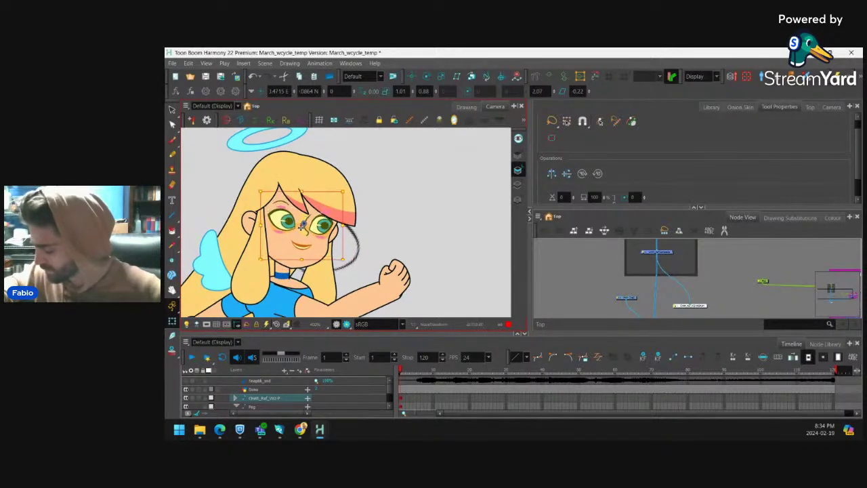
# Rotate the bangs to about 4.15 degrees and skew them about 5.08 so their front edge lifts off the eyes.
pyautogui.click(318, 182)
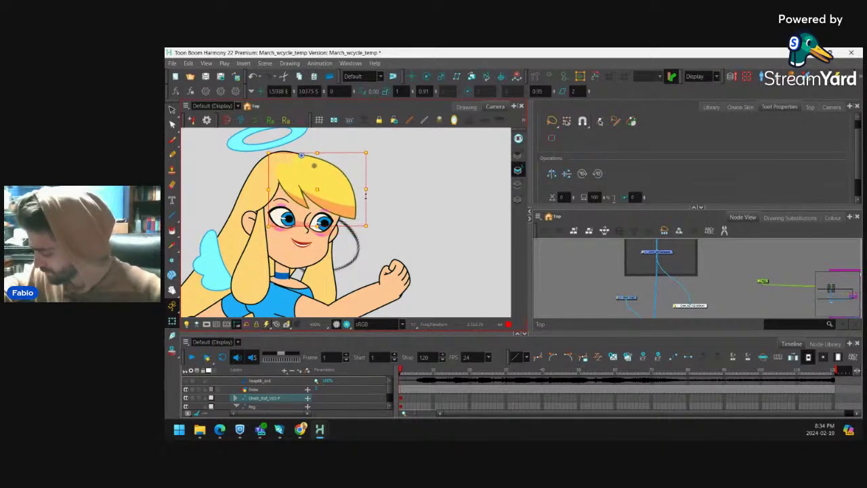
pyautogui.moveTo(364, 201); pyautogui.dragTo(366, 194)
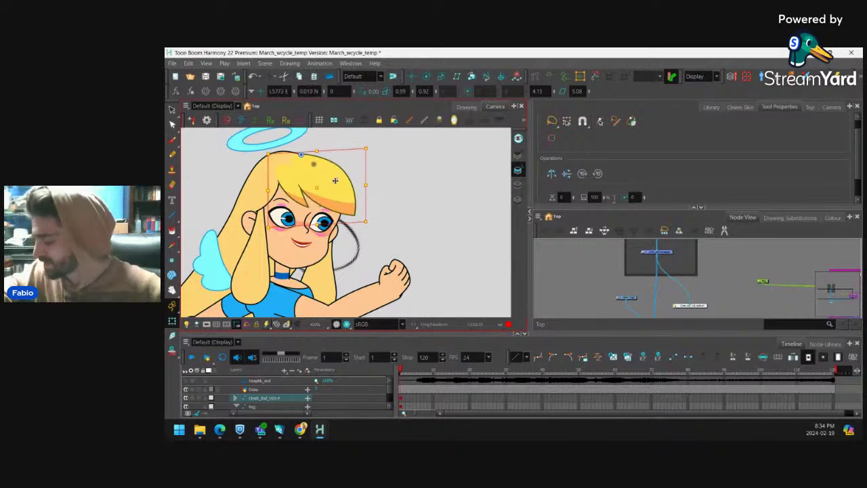
pyautogui.scroll(-3, 379, 210)
pyautogui.scroll(3, 403, 191)
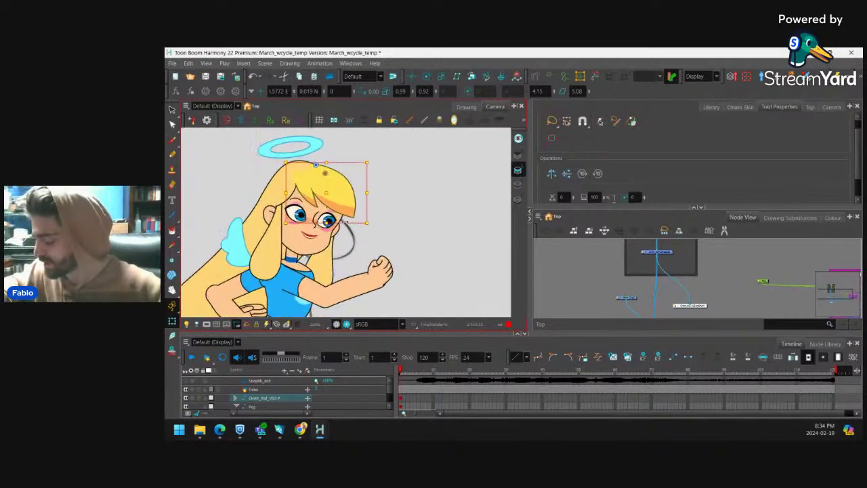
# Select the entire head with its hair and adjust its tilt to about -10.41 degrees.
pyautogui.press('b')
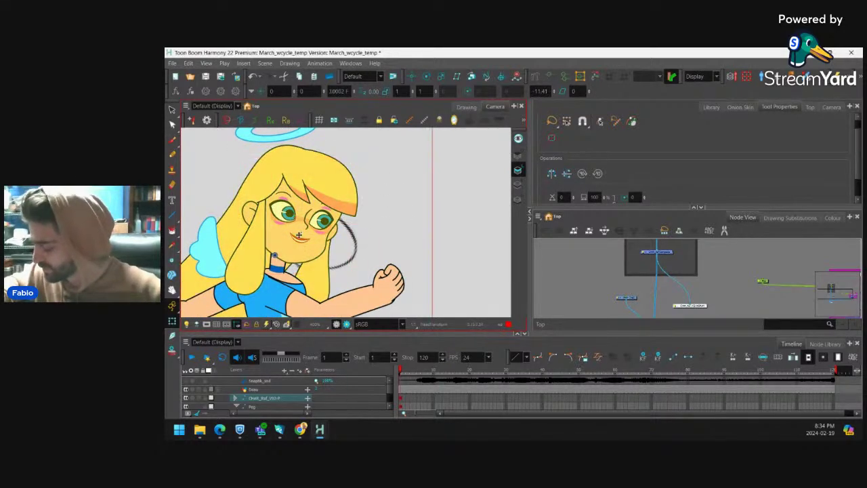
pyautogui.scroll(-3, 351, 177)
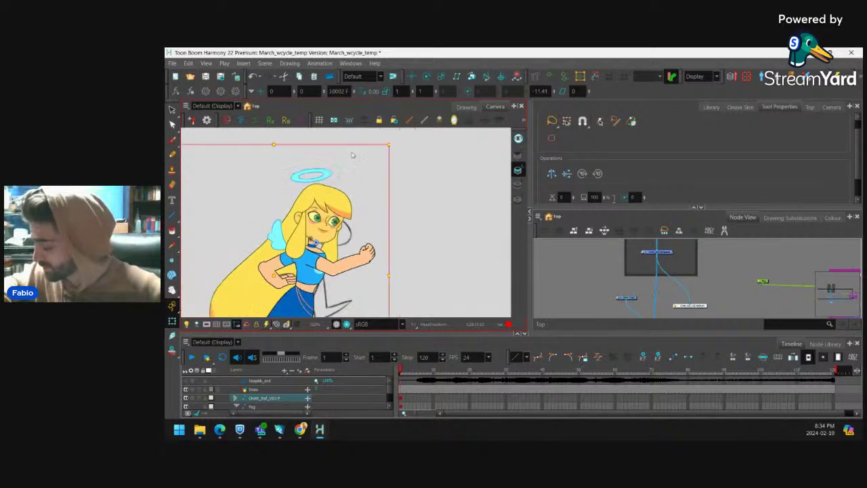
pyautogui.moveTo(349, 158); pyautogui.dragTo(345, 158)
pyautogui.moveTo(384, 201); pyautogui.dragTo(409, 204)
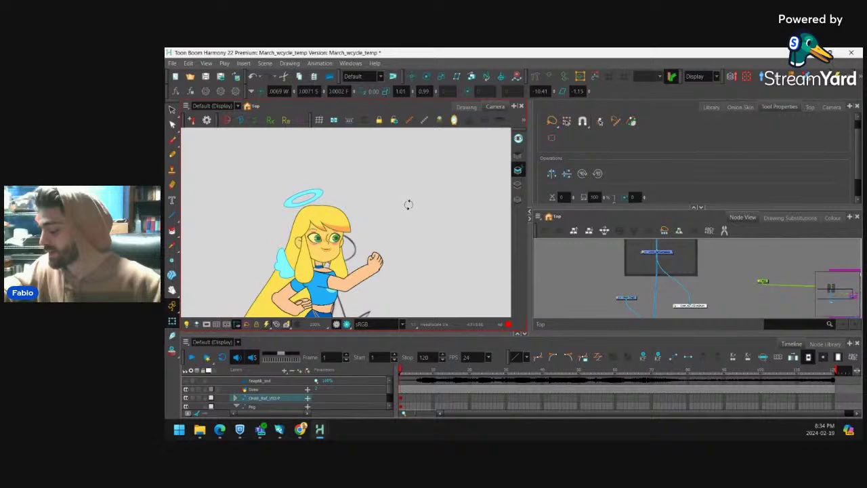
pyautogui.click(582, 267)
pyautogui.scroll(-3, 380, 215)
pyautogui.scroll(1, 372, 204)
pyautogui.scroll(6, 371, 203)
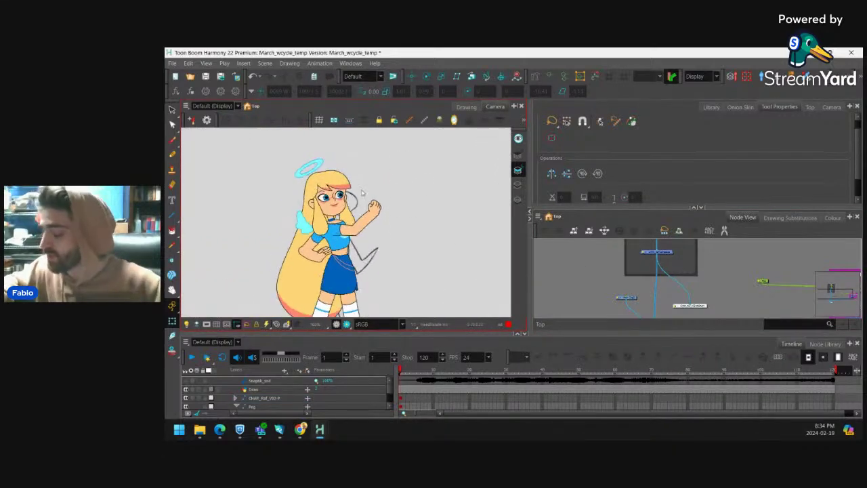
# Shift the far eye's pupil sideways within the iris toward the outer corner of the eye.
pyautogui.moveTo(344, 244); pyautogui.dragTo(345, 286)
pyautogui.scroll(1, 346, 286)
pyautogui.click(342, 214)
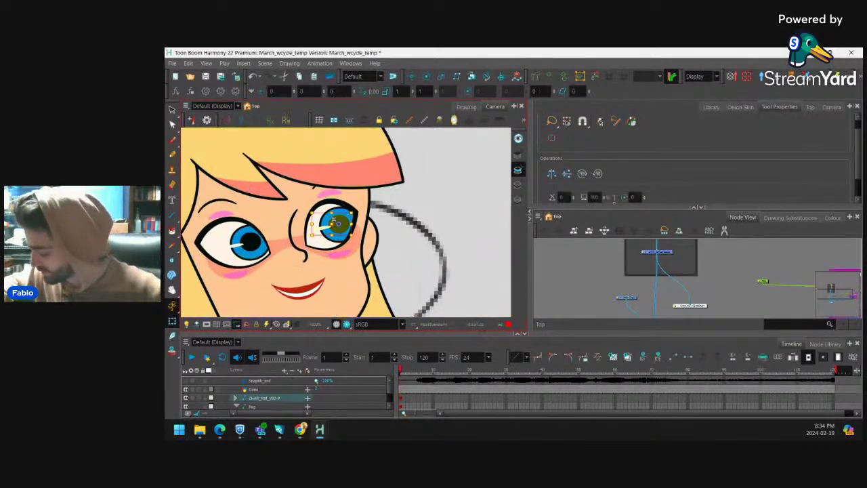
pyautogui.click(320, 224)
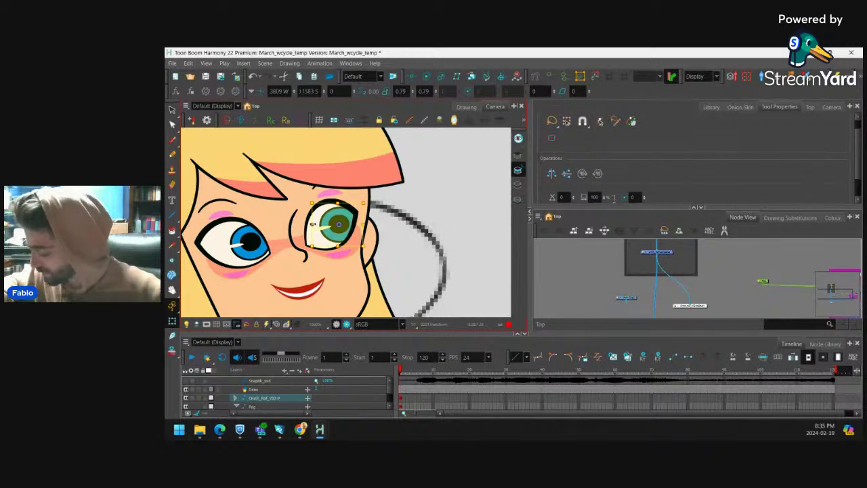
pyautogui.scroll(2, 345, 219)
pyautogui.click(337, 226)
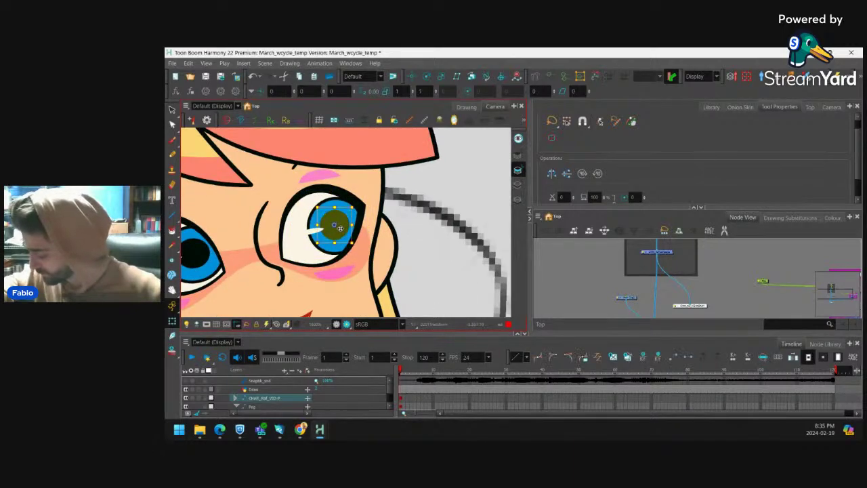
pyautogui.moveTo(341, 227); pyautogui.dragTo(353, 224)
pyautogui.keyDown('shift'); pyautogui.click(358, 235); pyautogui.keyUp('shift')
pyautogui.scroll(-5, 355, 225)
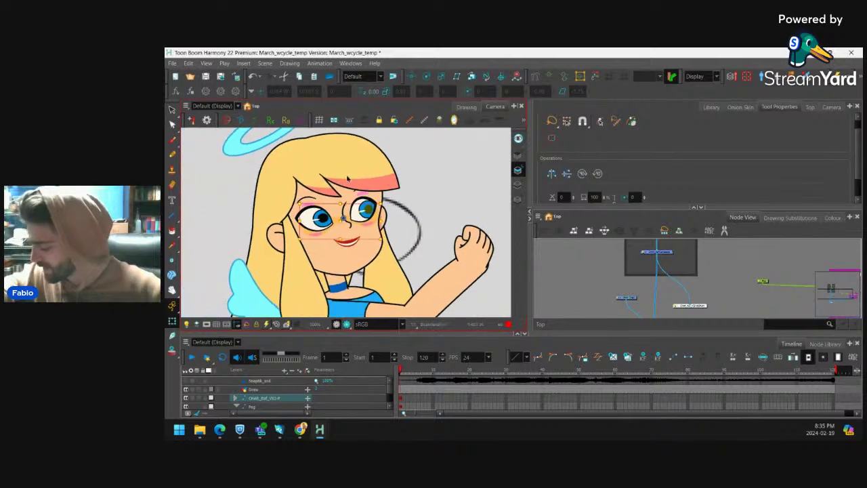
# Shift the near eye's iris and pupil toward the inner corner of the eye to line up the character's gaze.
pyautogui.scroll(3, 338, 217)
pyautogui.click(308, 225)
pyautogui.press('b')
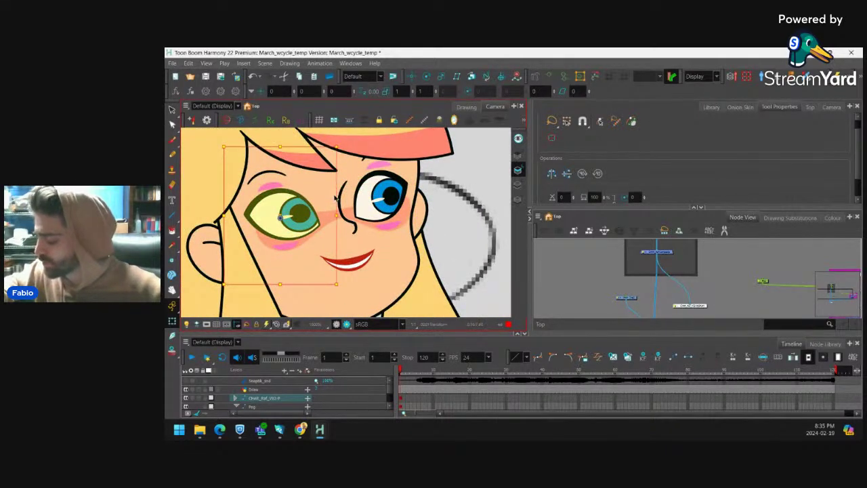
pyautogui.hotkey('shift', 'b')
pyautogui.scroll(2, 330, 202)
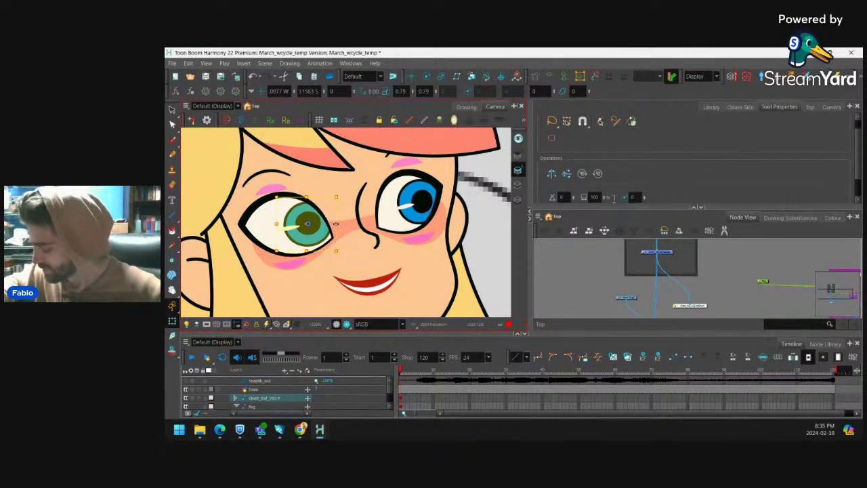
pyautogui.click(322, 218)
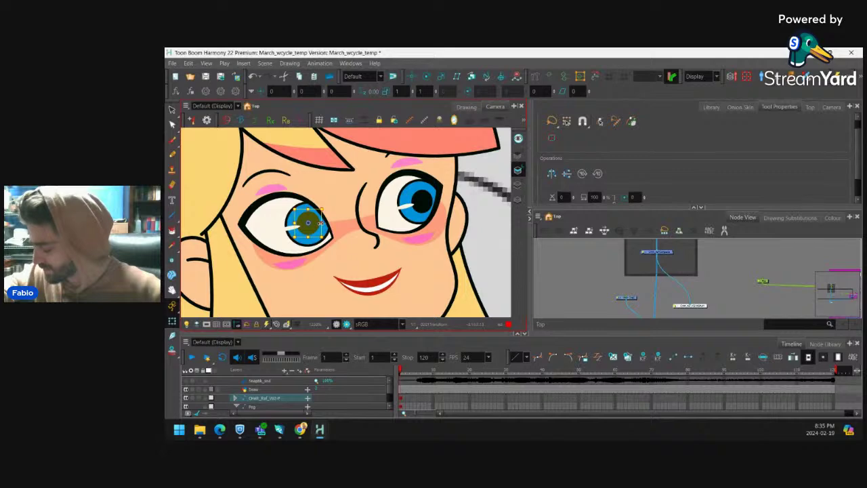
pyautogui.click(325, 221)
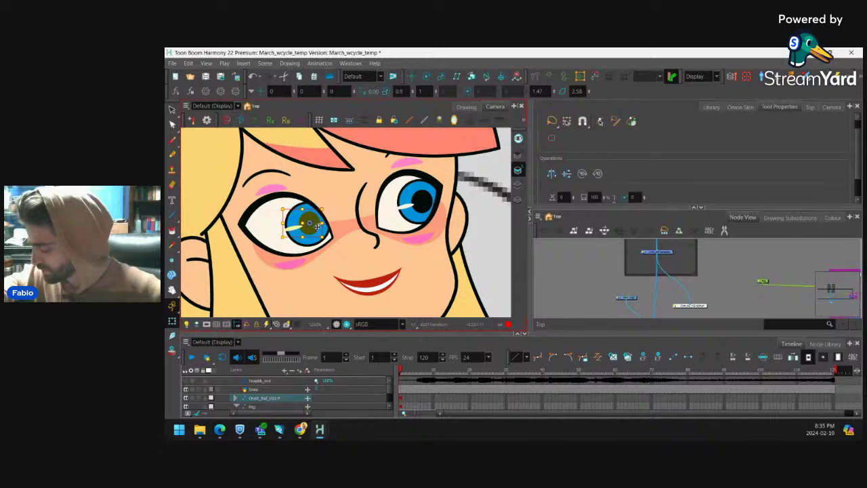
pyautogui.scroll(-10, 336, 193)
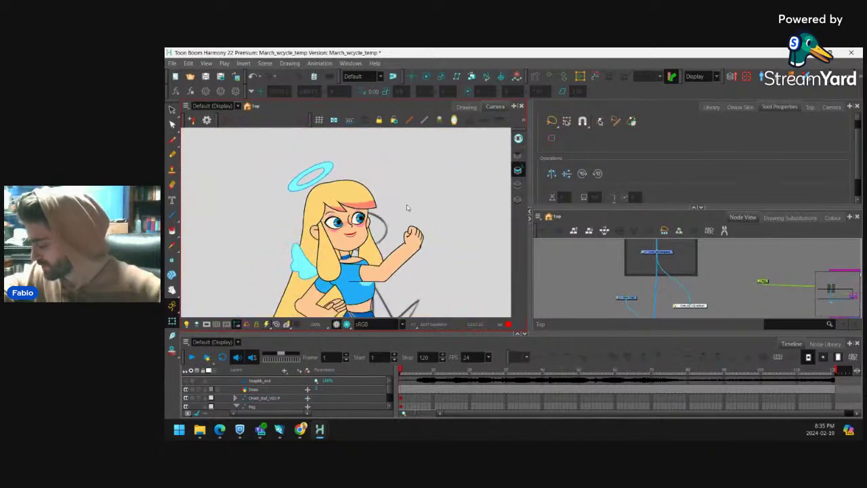
# Select the mouth and swap its drawing for a slightly open, toothy smile.
pyautogui.scroll(8, 394, 189)
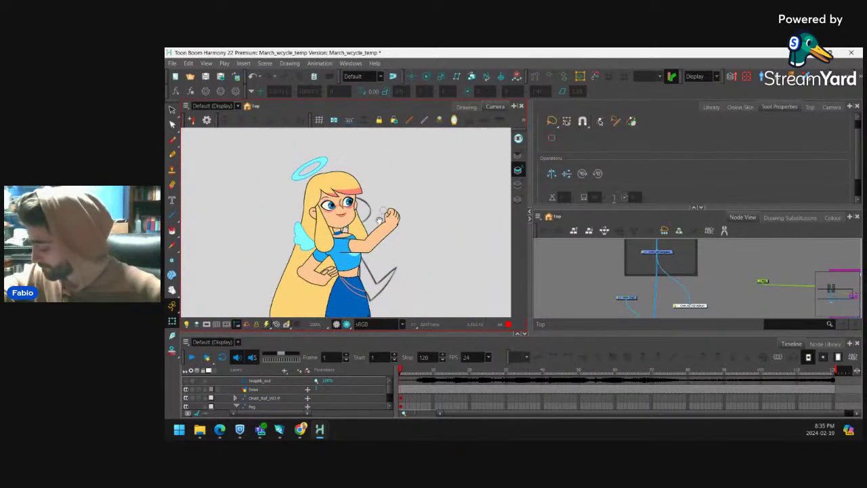
pyautogui.click(336, 204)
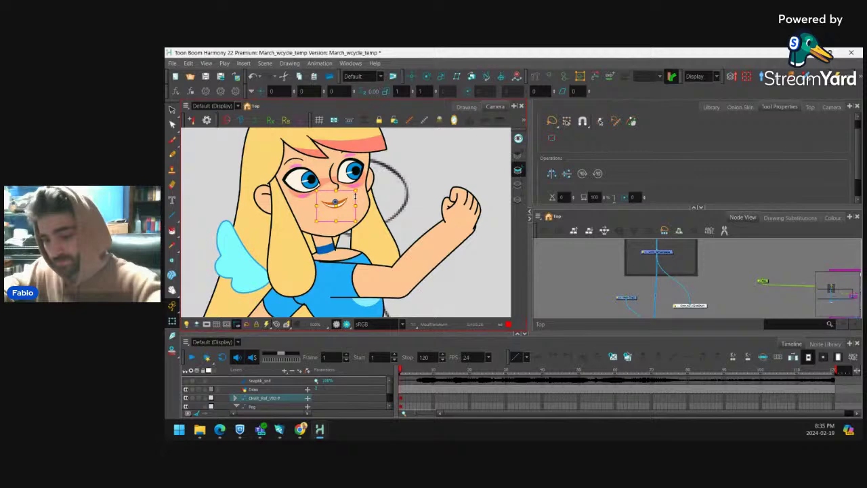
pyautogui.press(']')
pyautogui.press(']')
pyautogui.press(']')
pyautogui.press(']')
pyautogui.press(']')
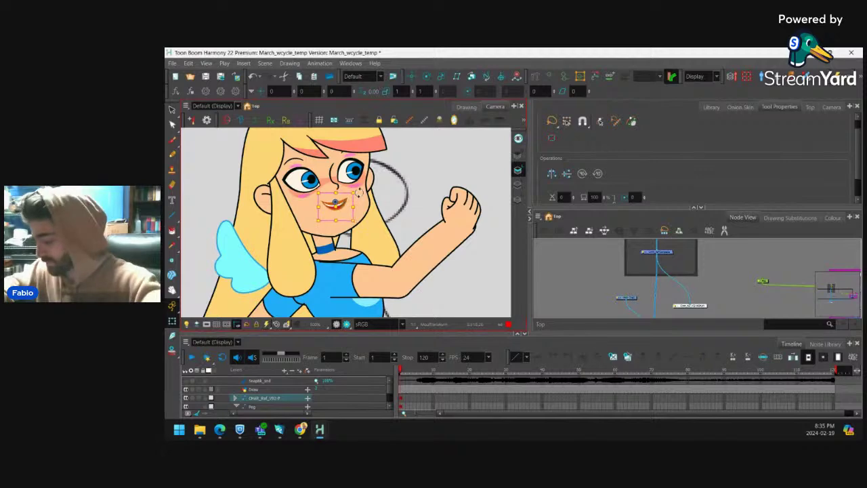
pyautogui.scroll(-8, 358, 192)
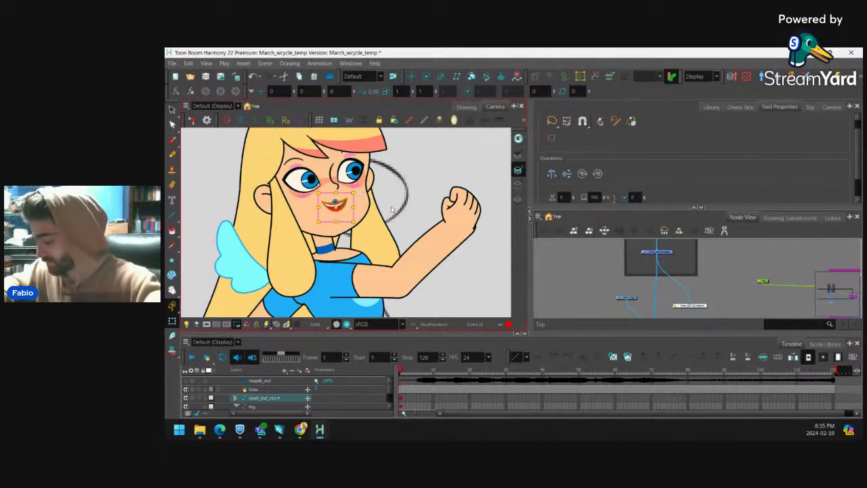
# On the Draw layer, sketch red pencil guide lines along the front upper arm's two edges and its shoulder curve.
pyautogui.click(690, 250)
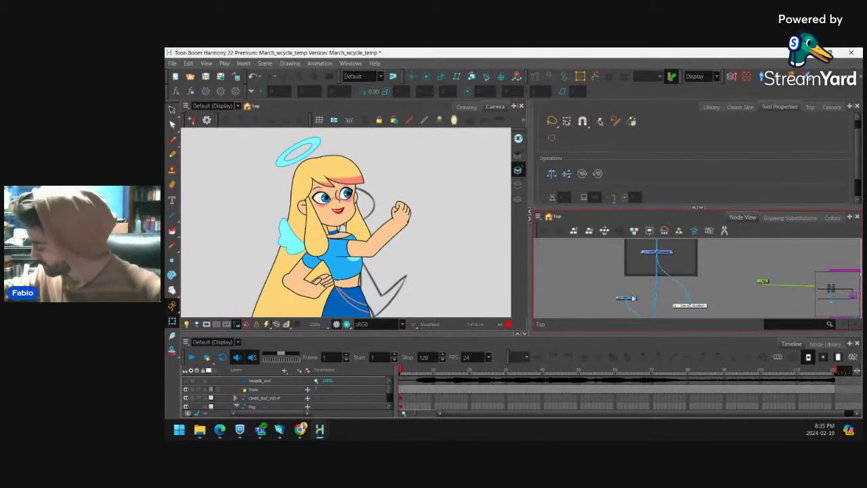
pyautogui.click(370, 280)
pyautogui.click(172, 155)
pyautogui.scroll(4, 340, 216)
pyautogui.moveTo(422, 252)
pyautogui.mouseDown()
pyautogui.moveTo(393, 162)
pyautogui.moveTo(357, 168)
pyautogui.moveTo(367, 186)
pyautogui.mouseUp()
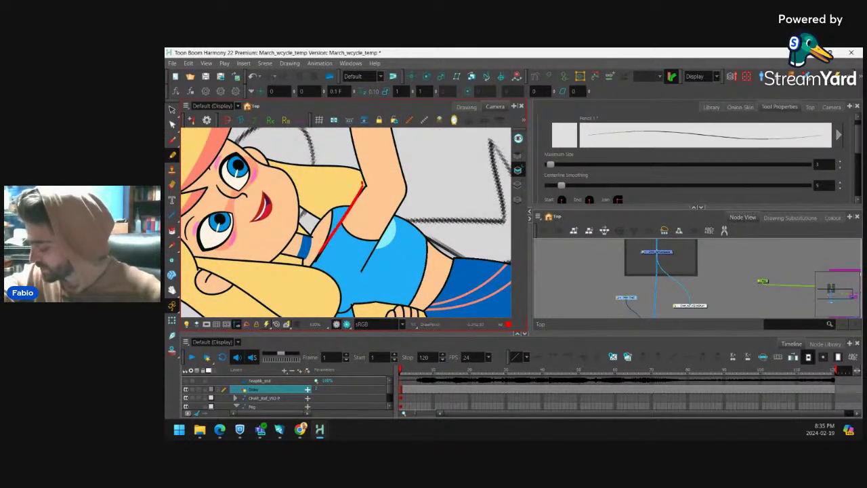
pyautogui.moveTo(404, 180); pyautogui.dragTo(380, 244)
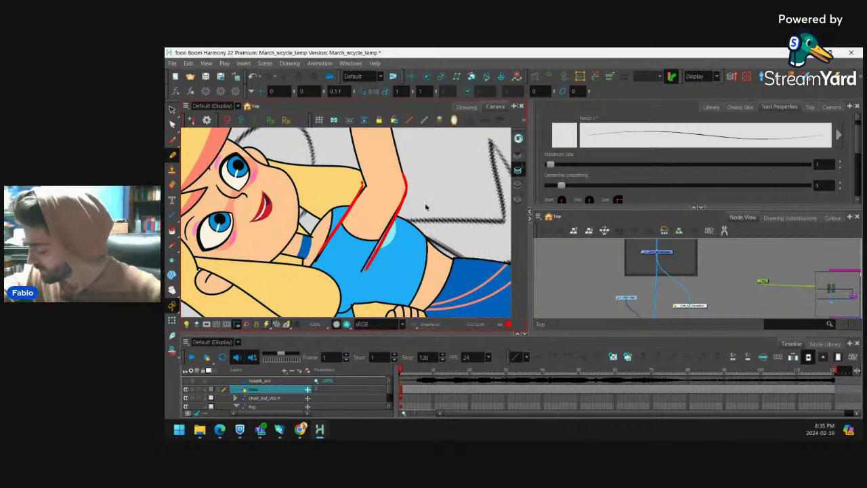
pyautogui.moveTo(426, 207); pyautogui.dragTo(410, 274)
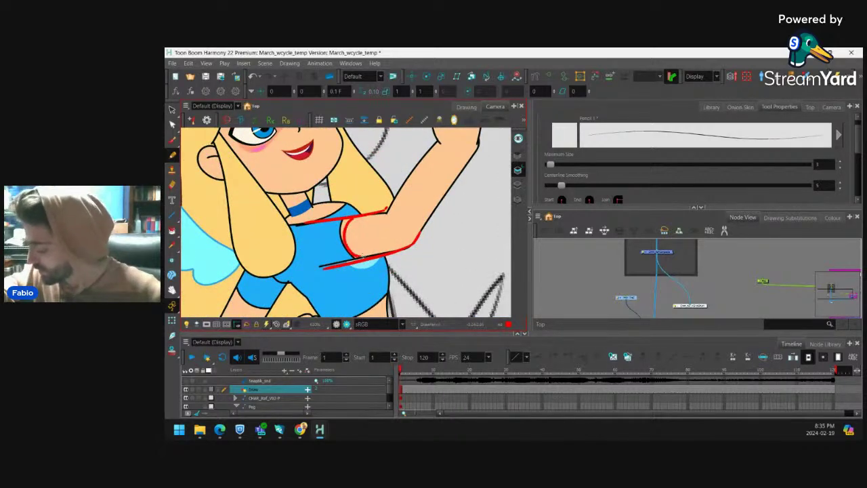
# Sketch red pencil guide lines along the inner and outer edges of the front forearm, redoing the faulty inner stroke.
pyautogui.moveTo(363, 257); pyautogui.dragTo(379, 179)
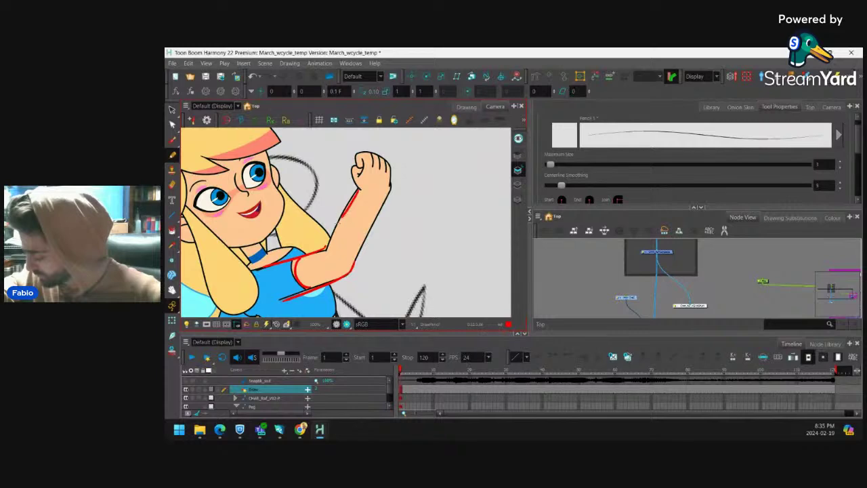
pyautogui.hotkey('ctrl', 'z')
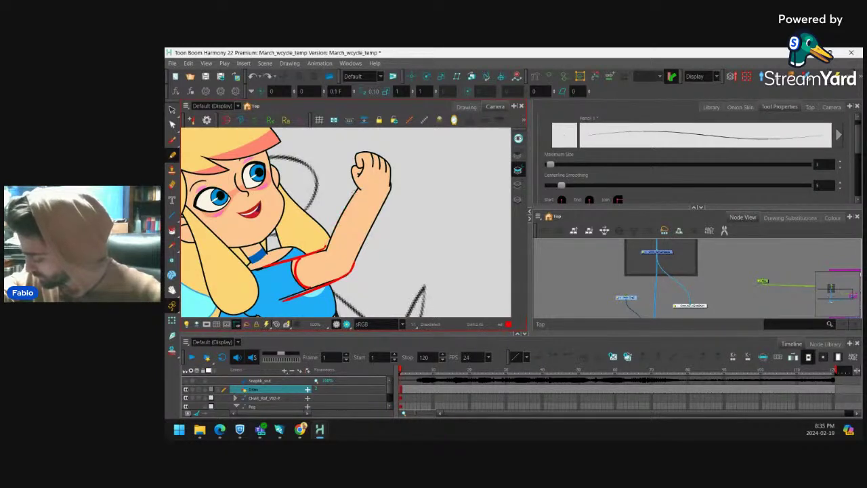
pyautogui.hotkey('ctrl', 'z')
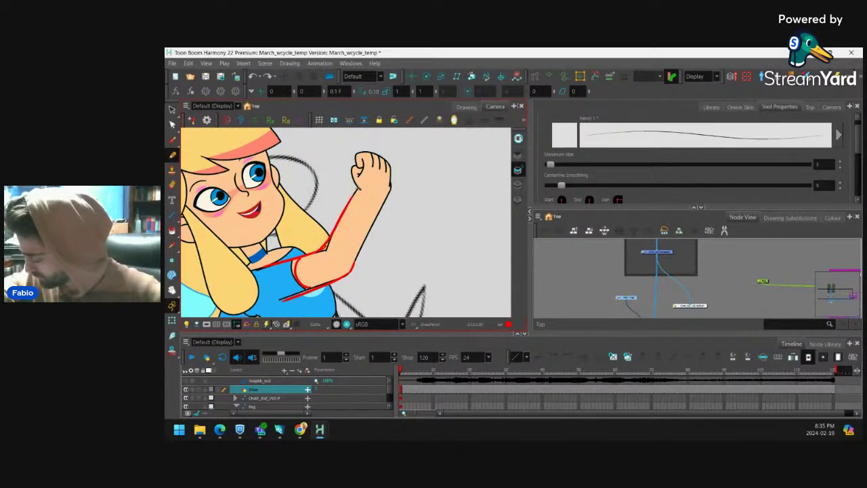
pyautogui.moveTo(379, 208); pyautogui.dragTo(352, 273)
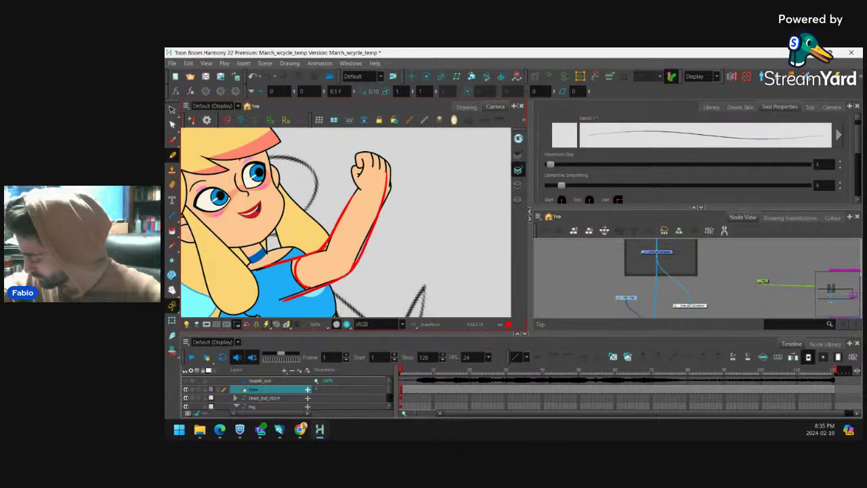
pyautogui.moveTo(418, 172); pyautogui.dragTo(416, 251)
pyautogui.press('1')
pyautogui.press('1')
pyautogui.press('1')
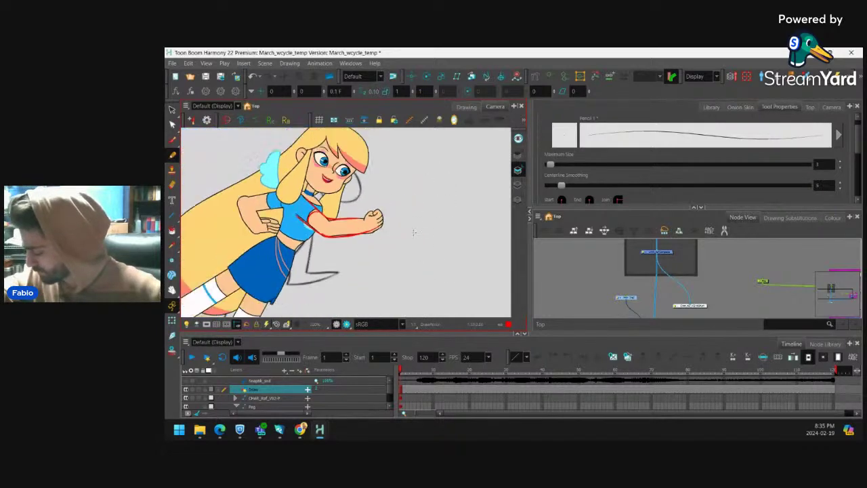
pyautogui.moveTo(423, 218); pyautogui.dragTo(427, 161)
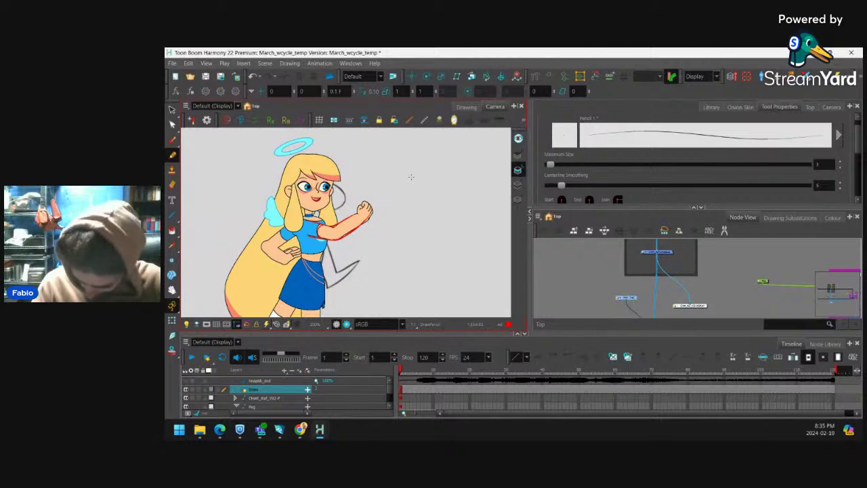
# Select the front arm's fist and swap it for an open hand drawing with the fingers together.
pyautogui.scroll(4, 347, 186)
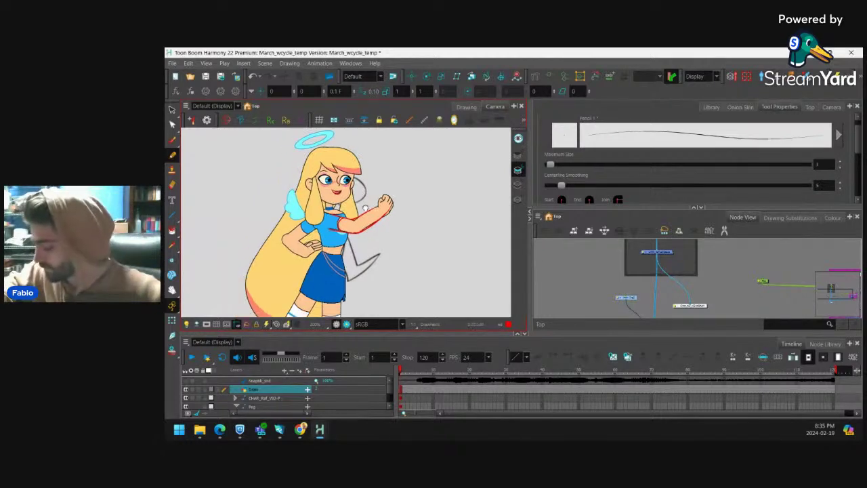
pyautogui.scroll(1, 396, 133)
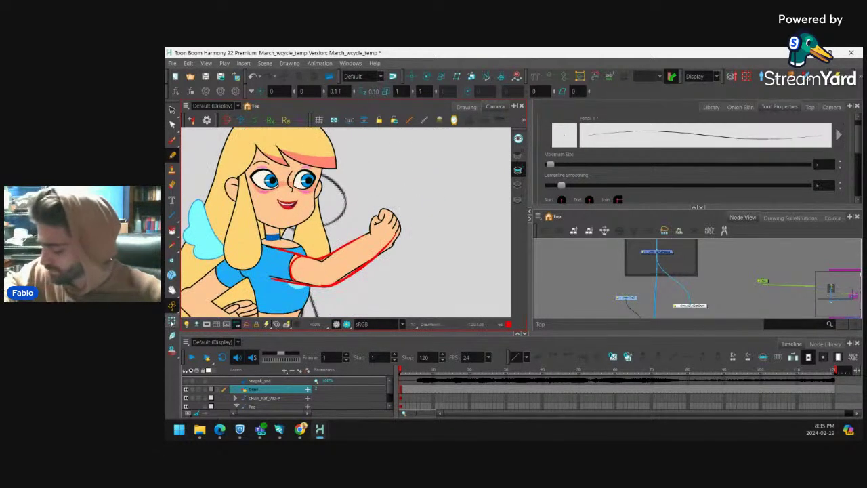
pyautogui.hotkey('alt', 's')
pyautogui.click(393, 218)
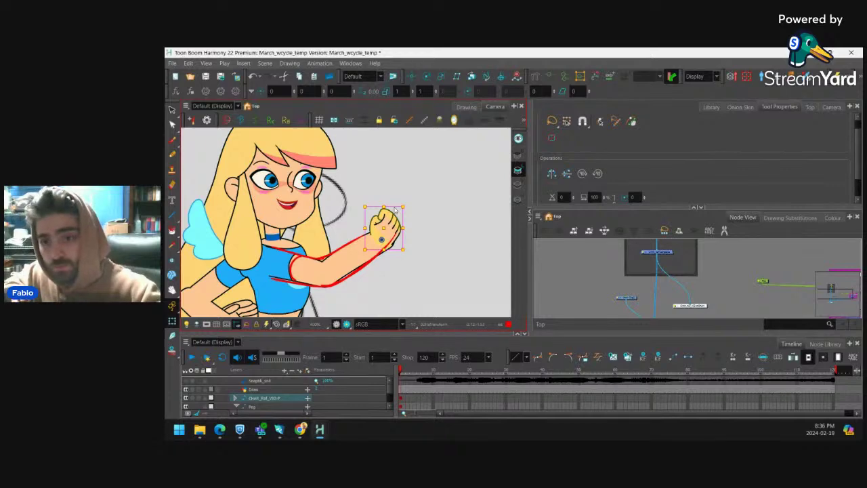
pyautogui.press(']')
pyautogui.press(']')
pyautogui.press(']')
pyautogui.press(']')
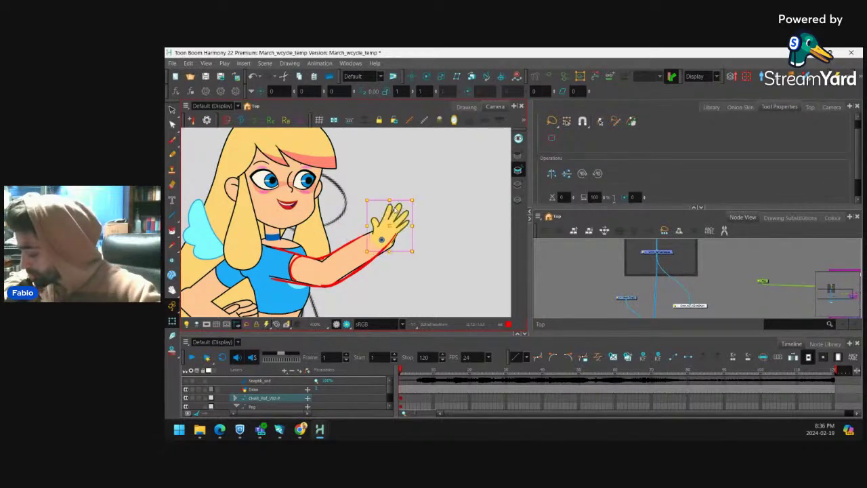
pyautogui.press(']')
pyautogui.press('b')
pyautogui.press('b')
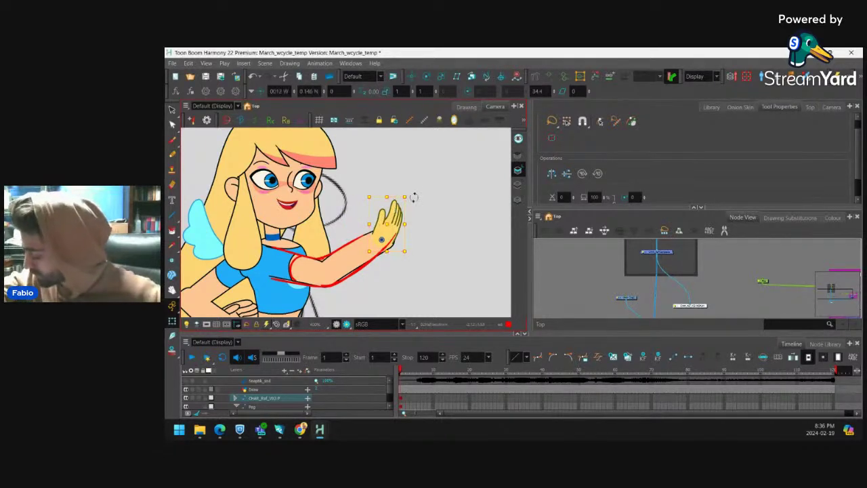
# Bend the front hand downward at the wrist to about -52.07 degrees and swap it for a relaxed, drooping hand drawing.
pyautogui.hotkey('shift', 'b')
pyautogui.moveTo(413, 197); pyautogui.dragTo(425, 243)
pyautogui.press('r')
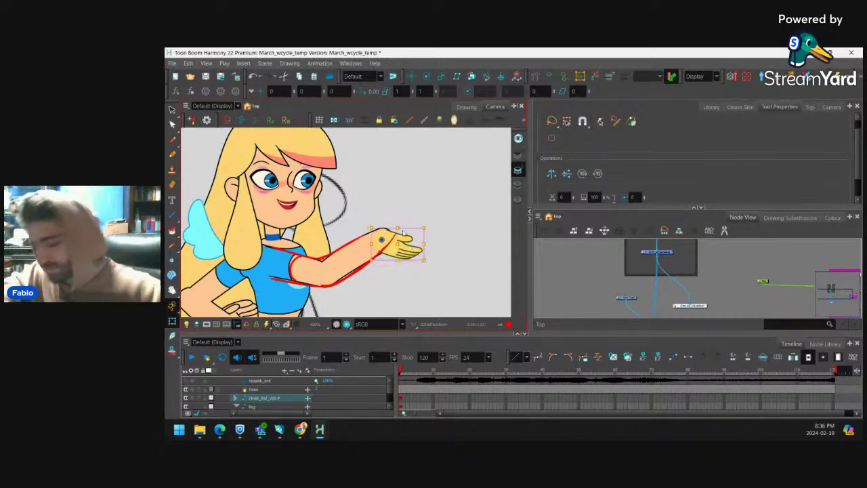
pyautogui.press(']')
pyautogui.press(']')
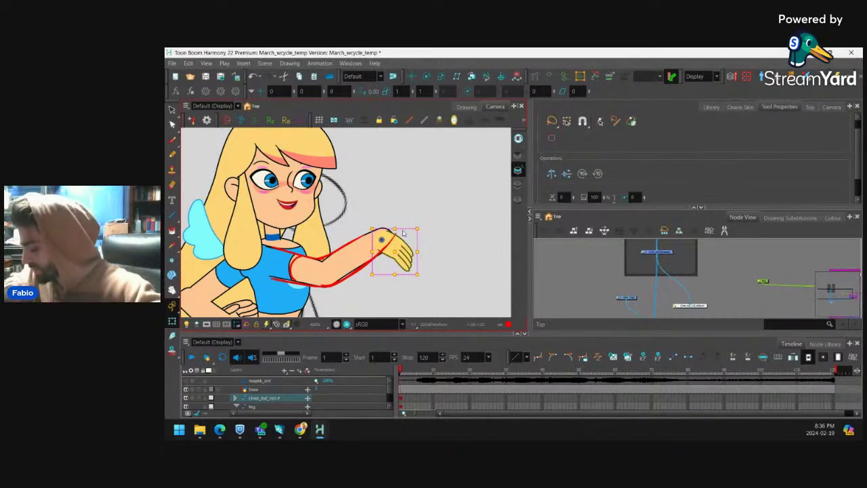
pyautogui.press('b')
pyautogui.press('b')
pyautogui.hotkey('shift', 'b')
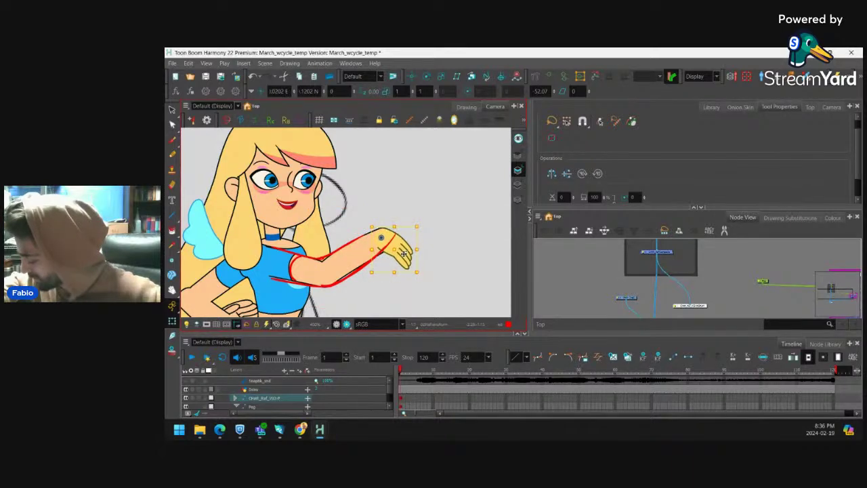
pyautogui.press('b')
pyautogui.click(418, 217)
pyautogui.press('1')
pyautogui.press('1')
pyautogui.moveTo(377, 220); pyautogui.dragTo(428, 197)
pyautogui.hotkey('shift', 'x')
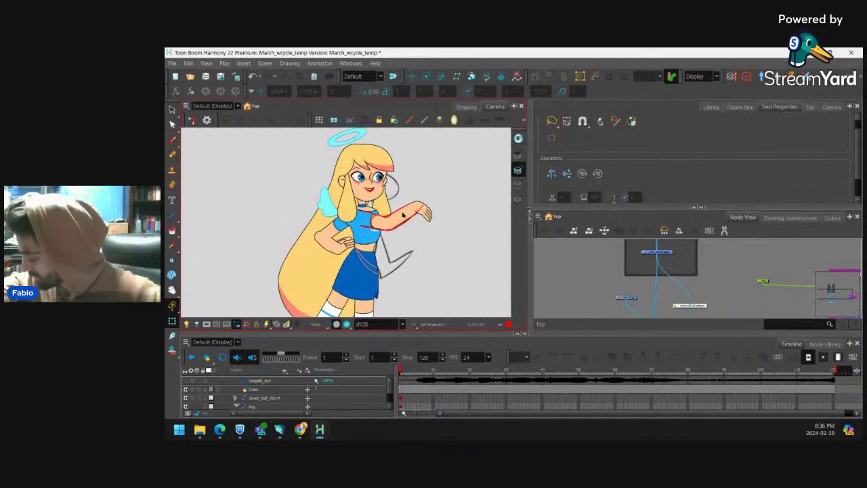
# Take the rear hand off the hip, turning it to about 74.3 degrees, and swing the rear arm back behind the body.
pyautogui.scroll(3, 345, 218)
pyautogui.click(349, 258)
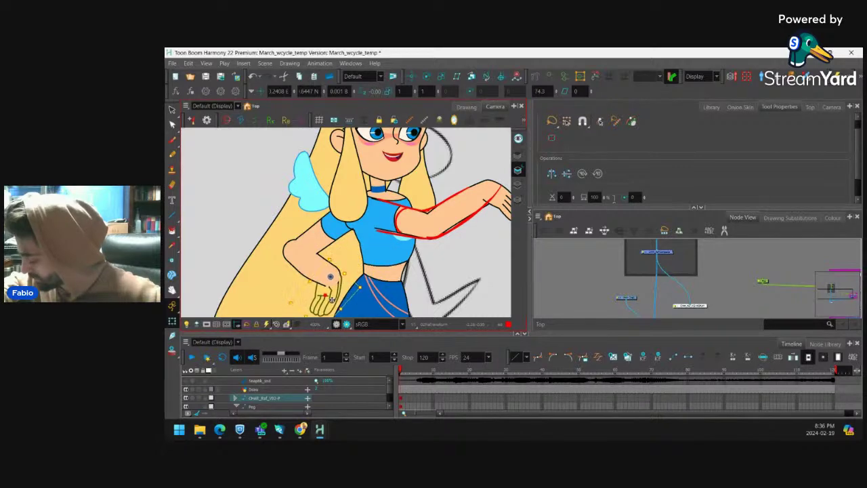
pyautogui.scroll(-3, 365, 268)
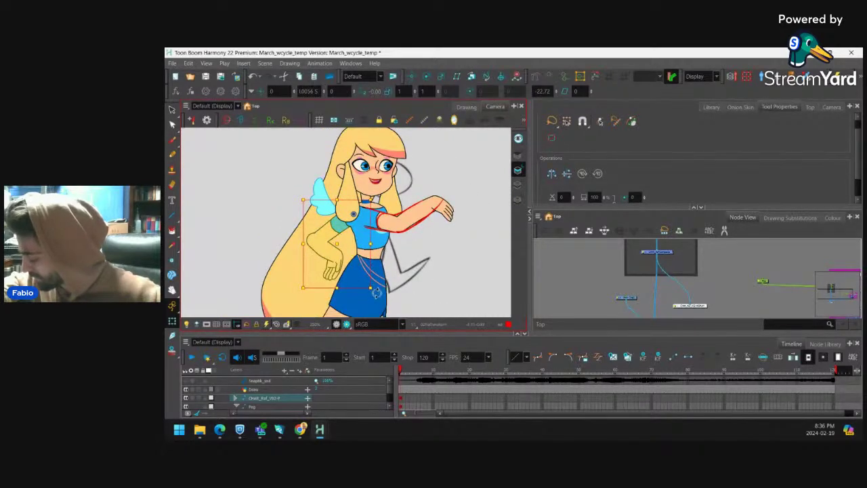
pyautogui.click(338, 275)
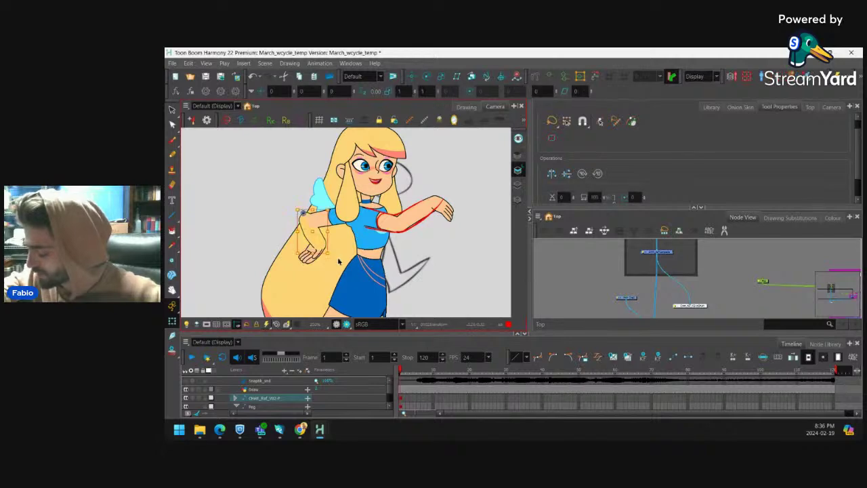
pyautogui.moveTo(334, 279); pyautogui.dragTo(344, 269)
pyautogui.click(442, 227)
pyautogui.scroll(-3, 443, 226)
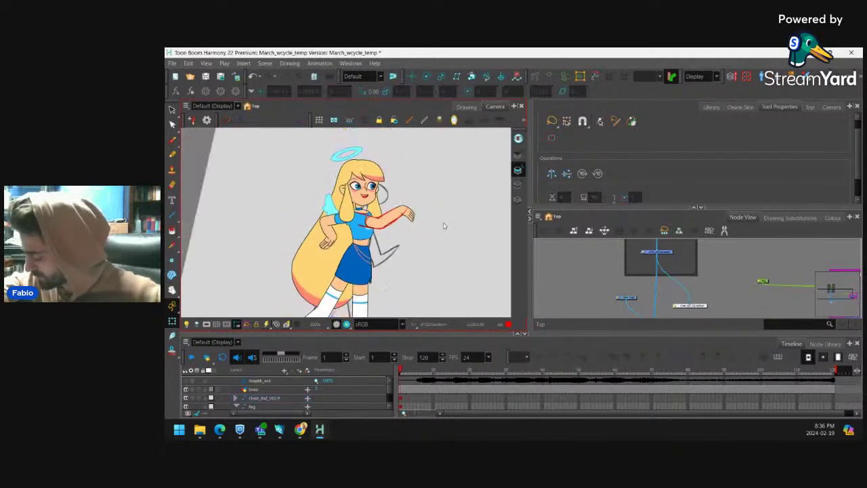
# Reshape the front sleeve's opening with its deformation points so the edge follows the red guide around the upper arm.
pyautogui.moveTo(443, 227); pyautogui.dragTo(408, 209)
pyautogui.moveTo(411, 380); pyautogui.dragTo(400, 380)
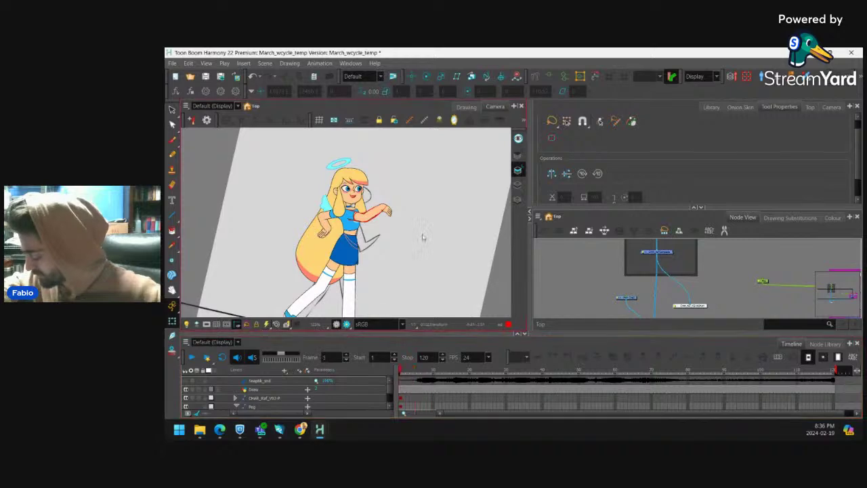
pyautogui.moveTo(432, 241); pyautogui.dragTo(435, 227)
pyautogui.scroll(3, 393, 179)
pyautogui.moveTo(393, 178); pyautogui.dragTo(385, 197)
pyautogui.scroll(5, 386, 196)
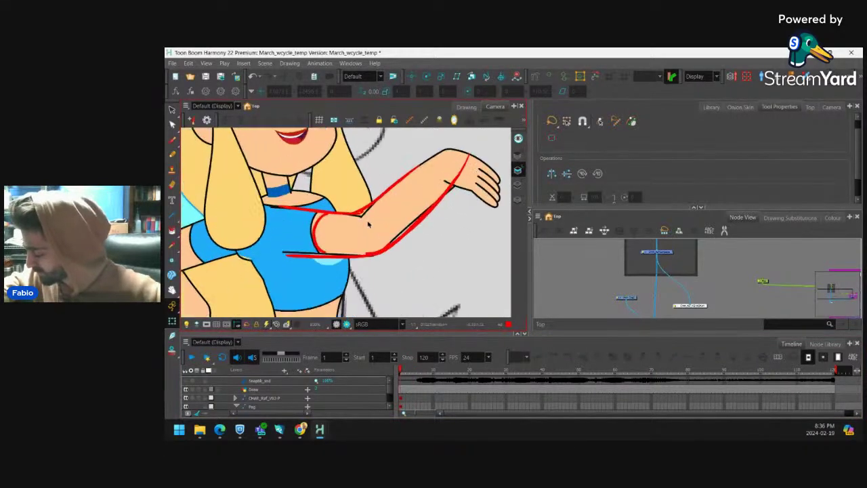
pyautogui.click(313, 195)
pyautogui.click(299, 217)
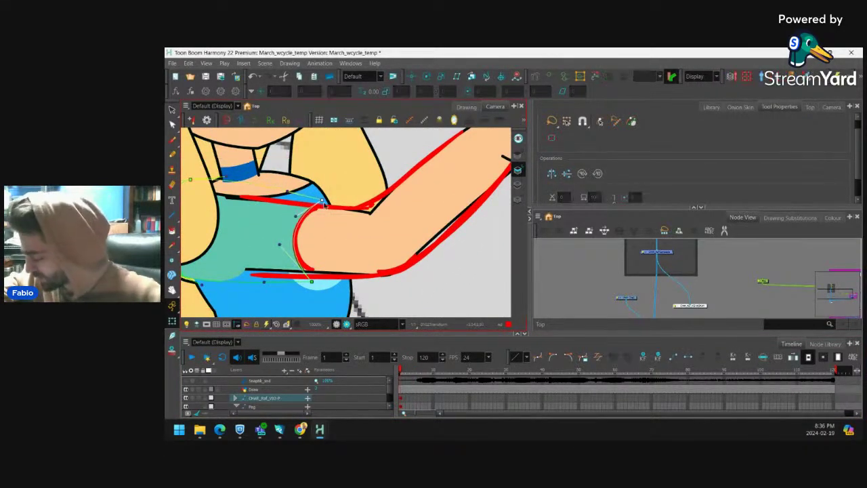
pyautogui.moveTo(310, 283); pyautogui.dragTo(317, 286)
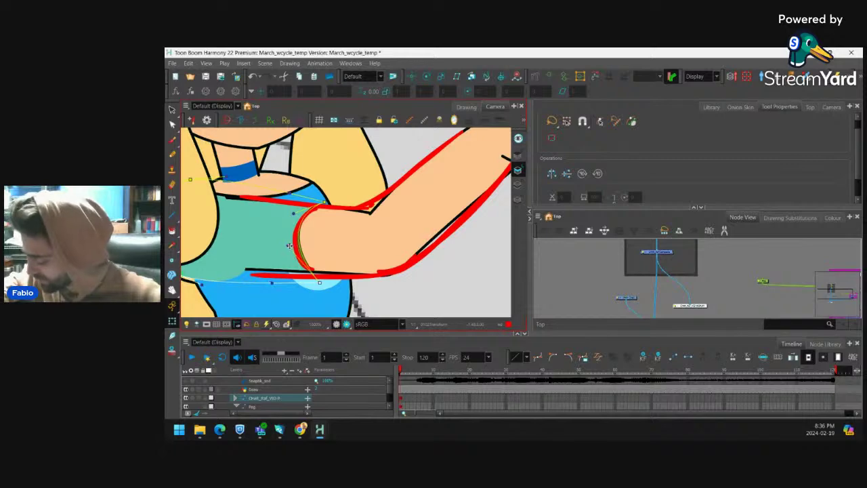
# Adjust the front upper arm's deformation points so its upper and lower contours line up with the red guide strokes.
pyautogui.click(376, 209)
pyautogui.click(390, 217)
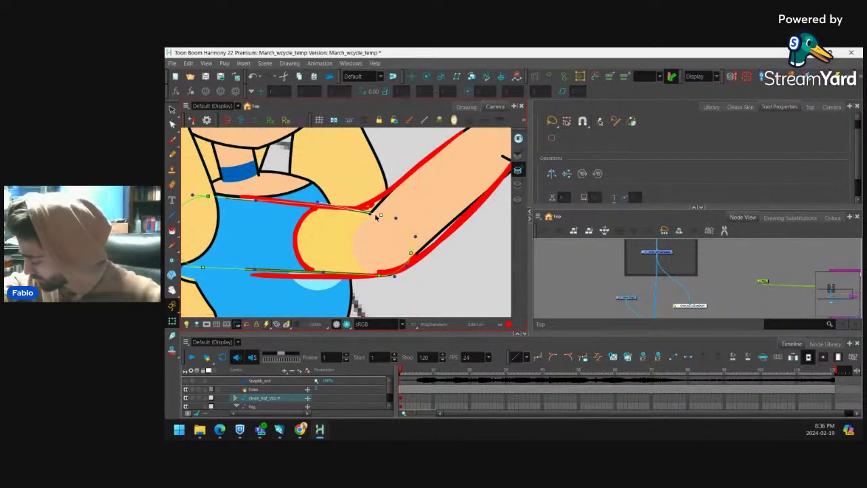
pyautogui.moveTo(382, 275); pyautogui.dragTo(369, 276)
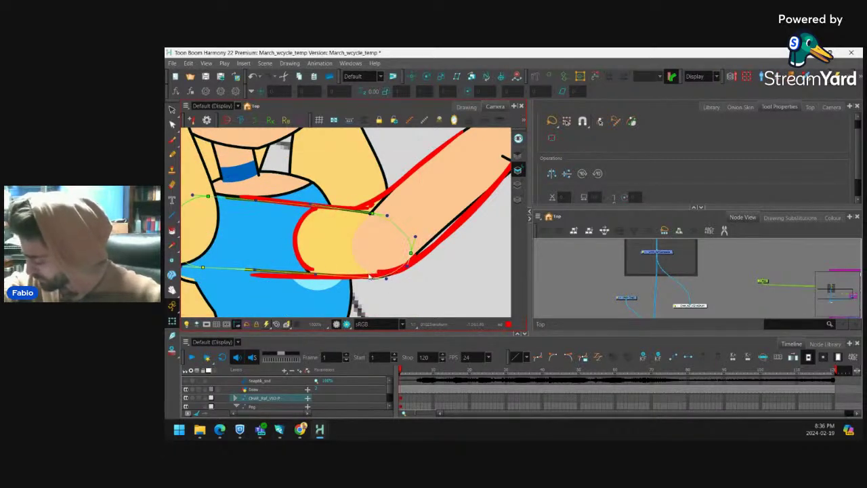
pyautogui.moveTo(203, 269); pyautogui.dragTo(202, 275)
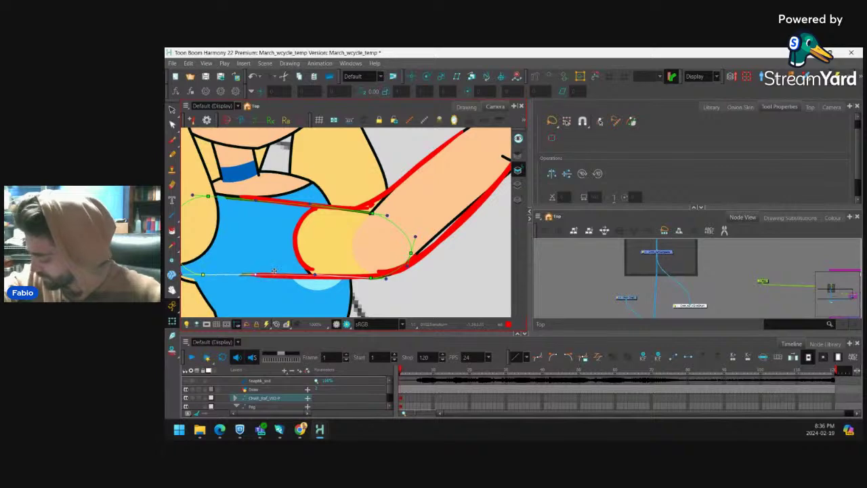
# Curve the upper contour of the front forearm along the red guide, from the elbow crease to the wrist.
pyautogui.moveTo(415, 199); pyautogui.dragTo(370, 235)
pyautogui.click(331, 241)
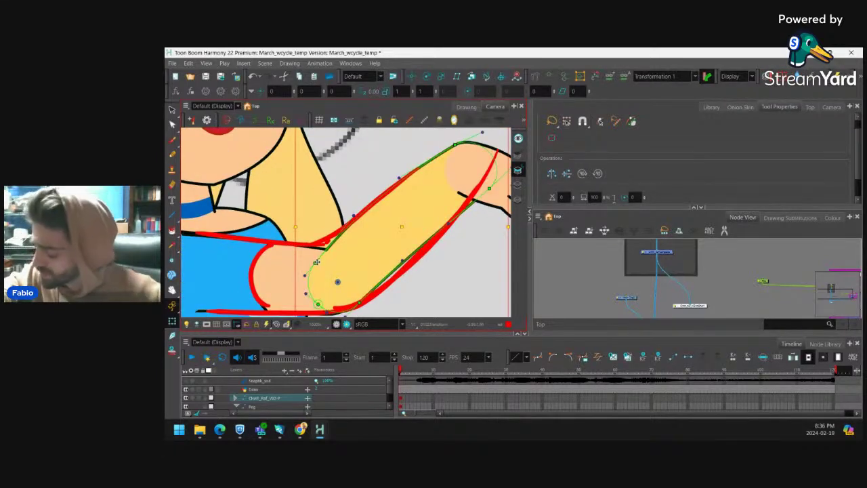
pyautogui.moveTo(316, 262); pyautogui.dragTo(310, 257)
pyautogui.moveTo(348, 211); pyautogui.dragTo(343, 226)
pyautogui.moveTo(400, 179); pyautogui.dragTo(405, 173)
pyautogui.moveTo(394, 218); pyautogui.dragTo(352, 256)
pyautogui.moveTo(360, 213); pyautogui.dragTo(367, 212)
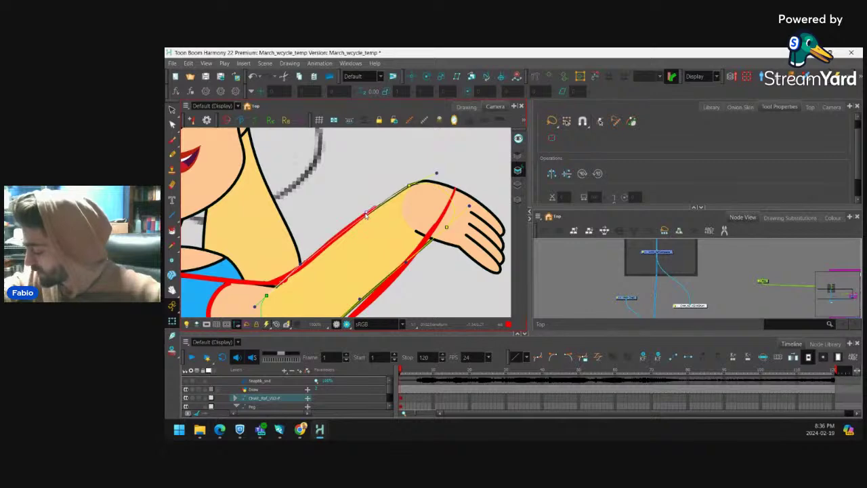
# Bow the lower contour of the front forearm along the red guide and clean up its join with the hand.
pyautogui.moveTo(437, 246); pyautogui.dragTo(372, 263)
pyautogui.moveTo(325, 297); pyautogui.dragTo(319, 300)
pyautogui.moveTo(368, 269); pyautogui.dragTo(359, 280)
pyautogui.click(424, 226)
pyautogui.moveTo(412, 225); pyautogui.dragTo(384, 238)
pyautogui.scroll(-3, 418, 197)
pyautogui.scroll(2, 396, 232)
pyautogui.click(397, 227)
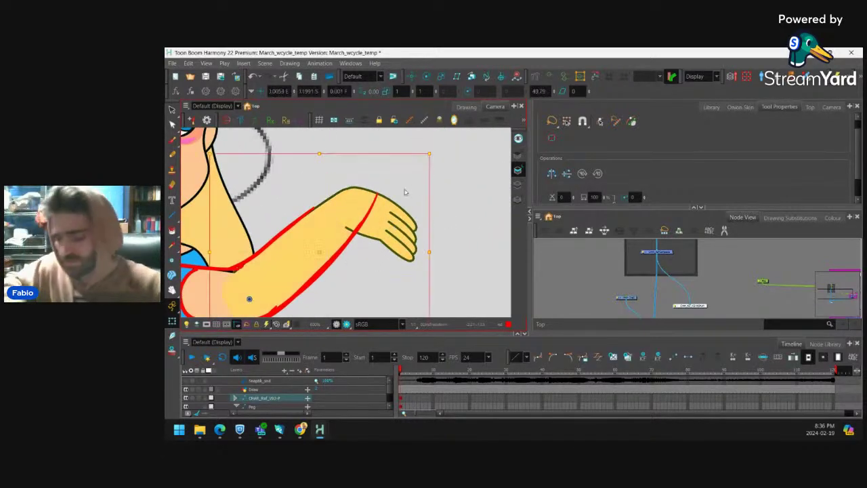
pyautogui.click(449, 205)
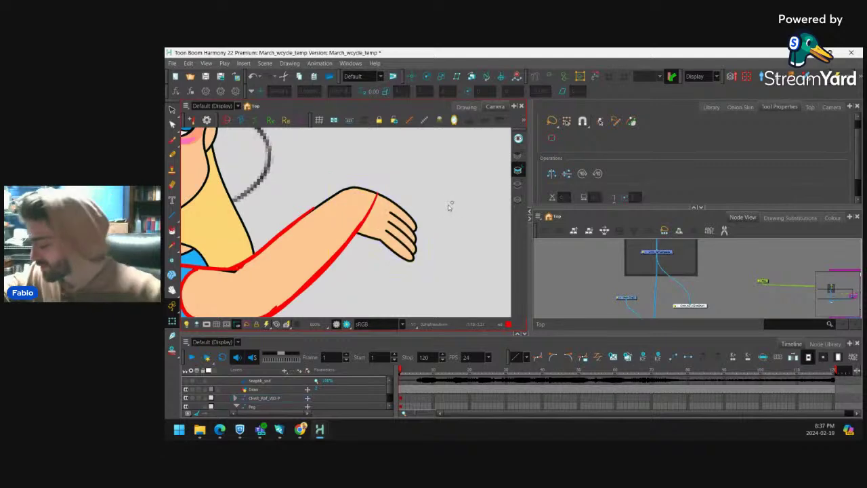
# Smooth the outer and inner contours of the rear forearm by adjusting its deformation points between elbow and wrist.
pyautogui.scroll(-1, 345, 227)
pyautogui.moveTo(232, 278); pyautogui.dragTo(369, 199)
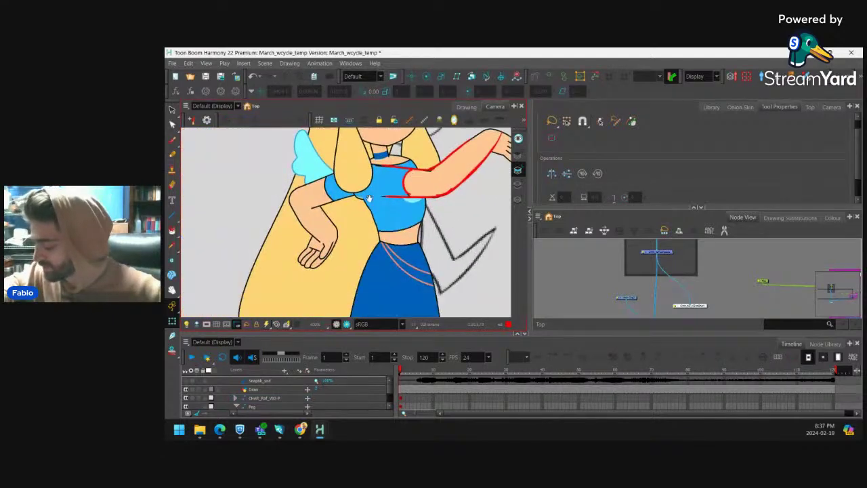
pyautogui.scroll(3, 338, 224)
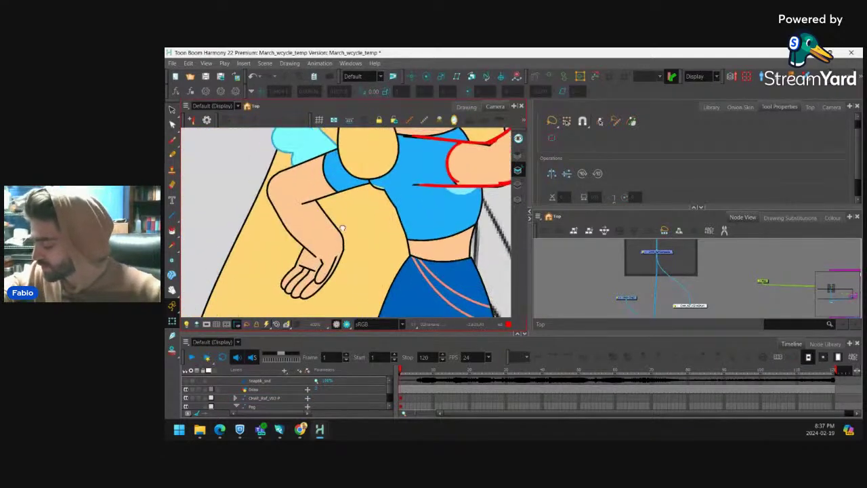
pyautogui.click(306, 269)
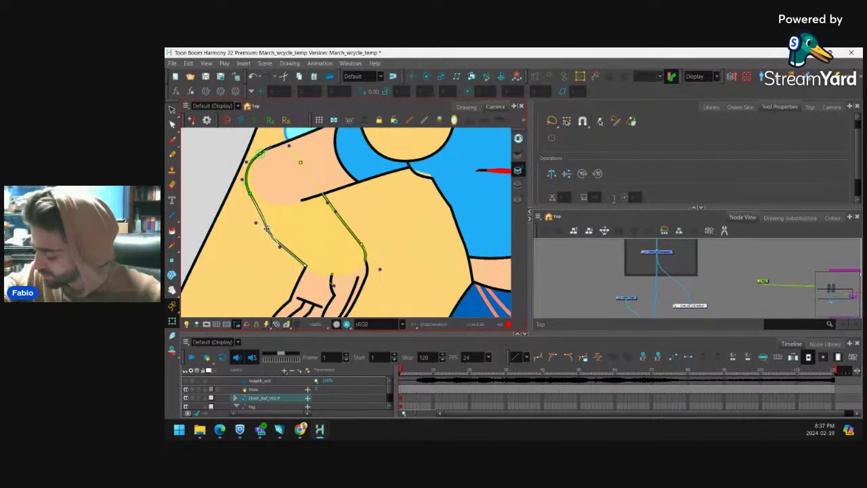
pyautogui.moveTo(279, 247); pyautogui.dragTo(289, 256)
pyautogui.moveTo(259, 226); pyautogui.dragTo(257, 212)
pyautogui.moveTo(361, 244); pyautogui.dragTo(365, 256)
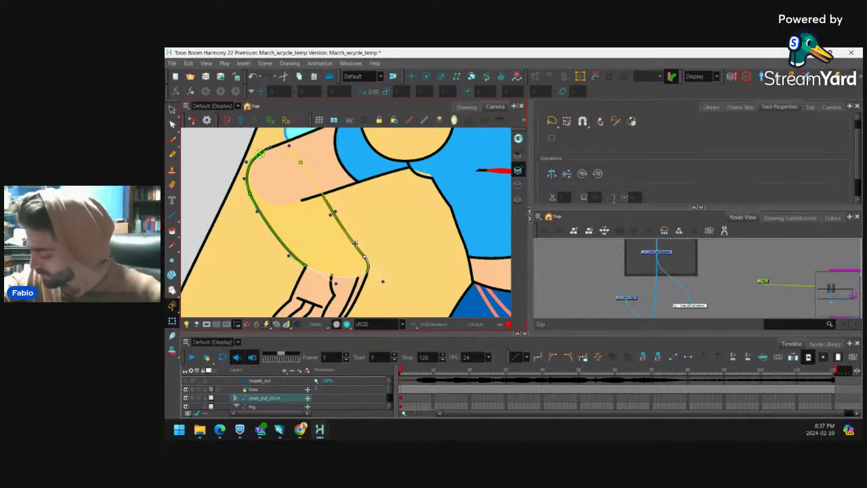
pyautogui.moveTo(332, 214); pyautogui.dragTo(336, 251)
pyautogui.press('2')
pyautogui.press('2')
# Give the rear upper arm gently curved contours and pull its lower edge in toward the elbow crease.
pyautogui.click(310, 175)
pyautogui.moveTo(280, 165); pyautogui.dragTo(301, 233)
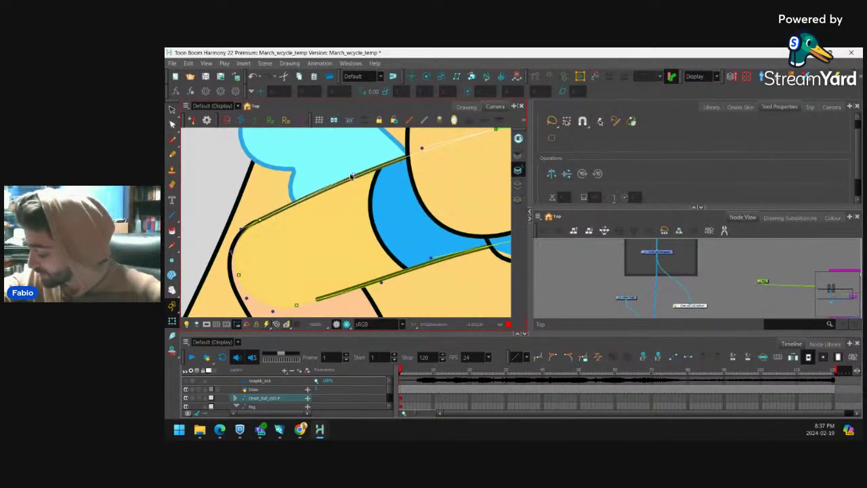
pyautogui.moveTo(297, 306); pyautogui.dragTo(306, 301)
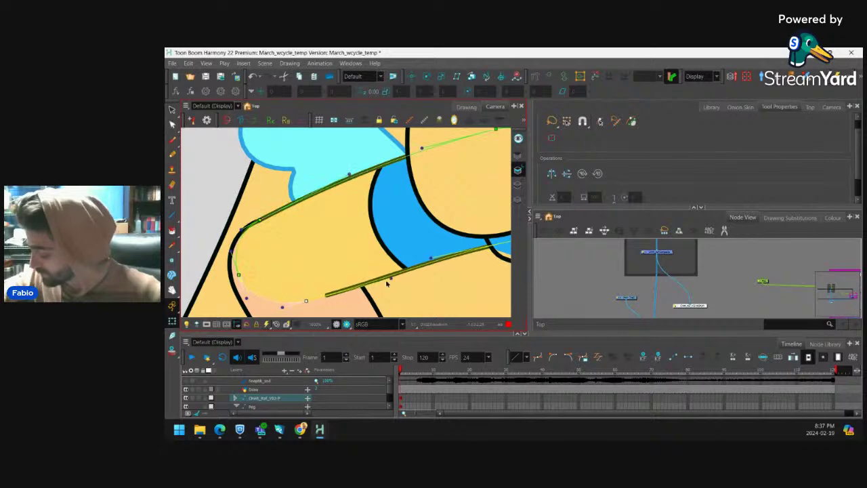
pyautogui.moveTo(391, 279); pyautogui.dragTo(444, 262)
# Extend the rear sleeve's curved hem slightly down the upper arm, shifting both of its end points toward the elbow.
pyautogui.click(389, 241)
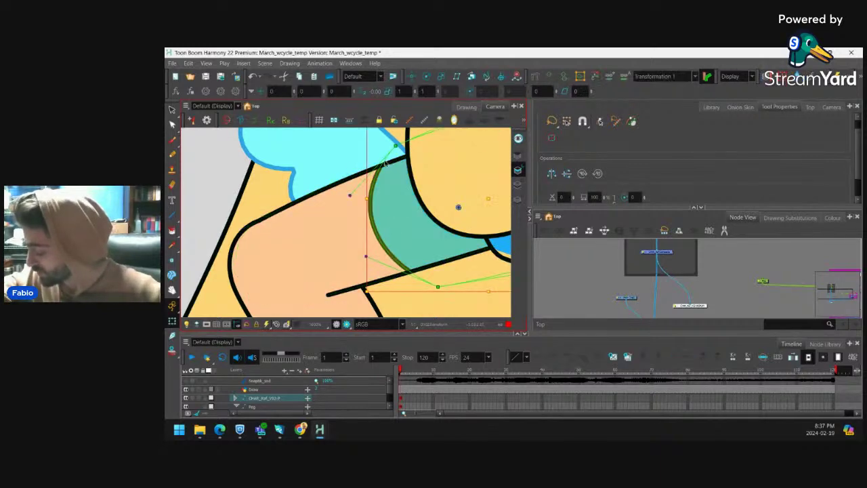
pyautogui.moveTo(397, 145); pyautogui.dragTo(381, 150)
pyautogui.moveTo(439, 291); pyautogui.dragTo(429, 287)
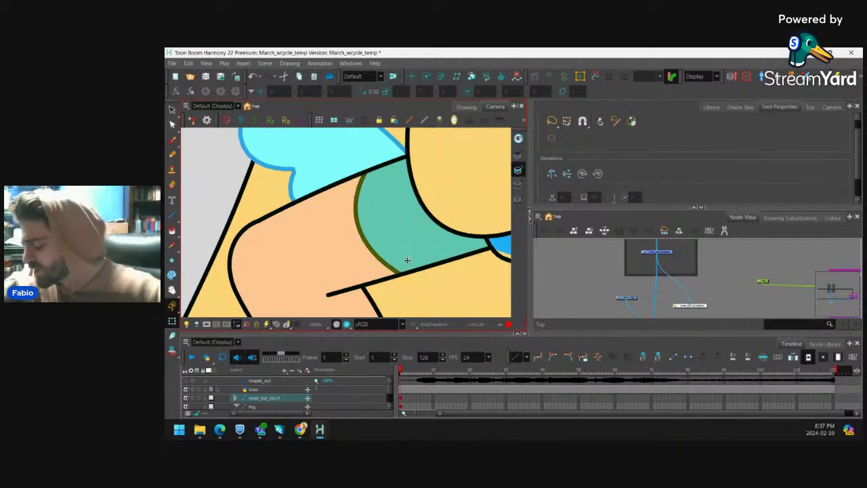
pyautogui.scroll(-8, 424, 292)
pyautogui.scroll(5, 336, 223)
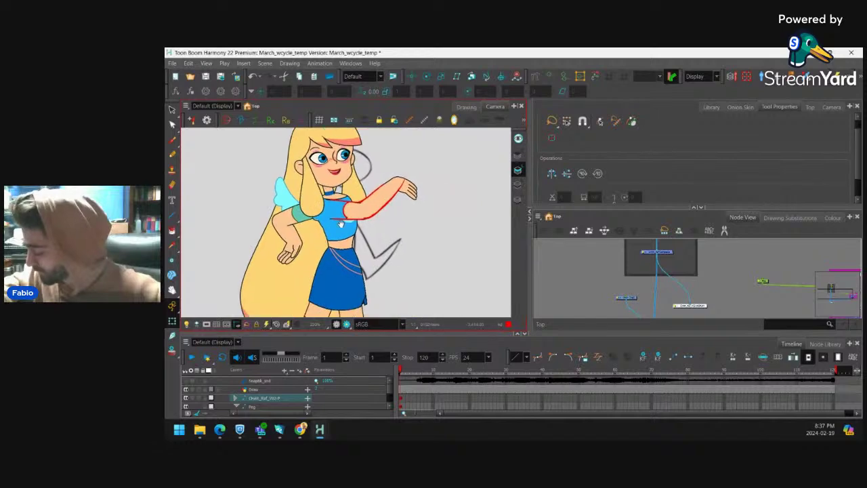
# Refine the outer contour of the rear forearm near the wrist so it tapers straighter into the hand.
pyautogui.click(331, 218)
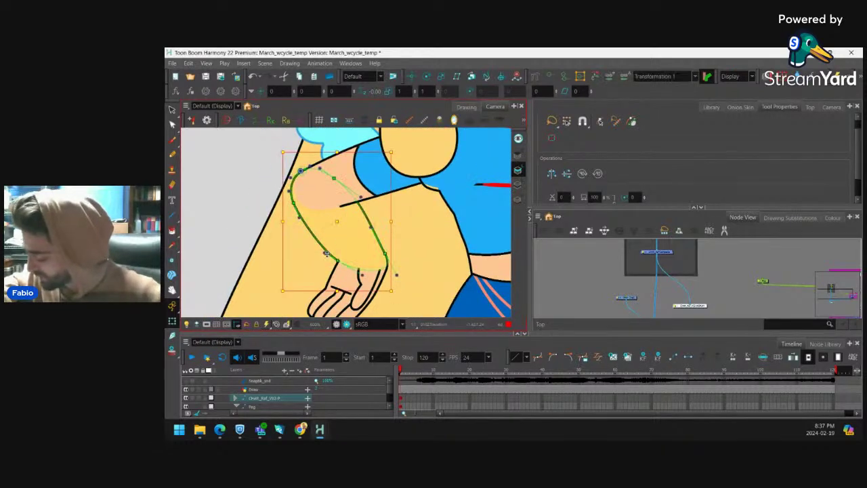
pyautogui.moveTo(326, 253); pyautogui.dragTo(329, 248)
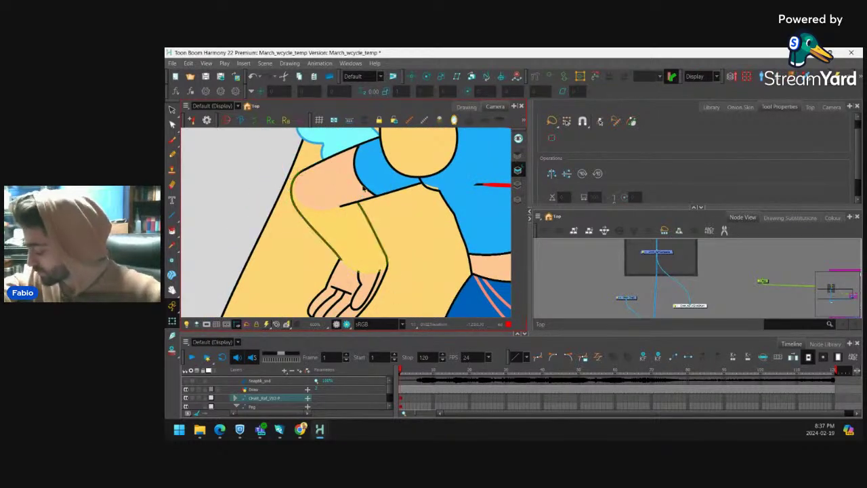
pyautogui.scroll(-6, 328, 244)
pyautogui.scroll(6, 359, 156)
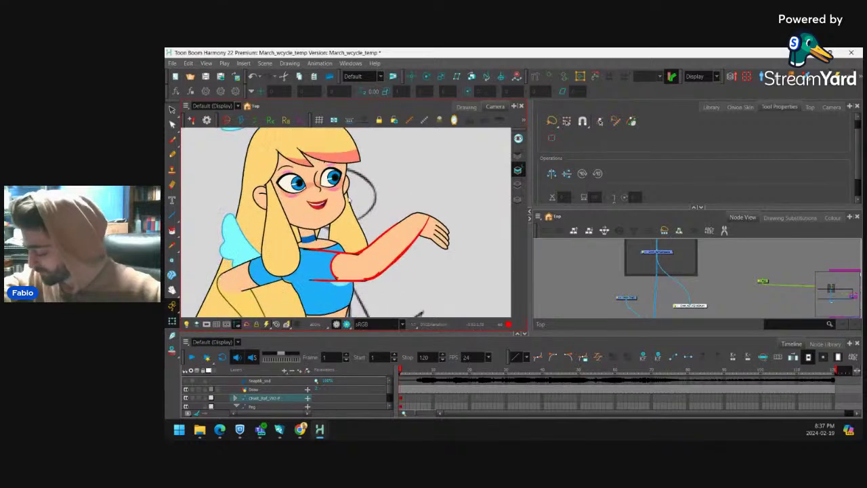
# Reshape the shoulder contour beside the neck and reposition the blue choker to sit on the neck.
pyautogui.click(363, 235)
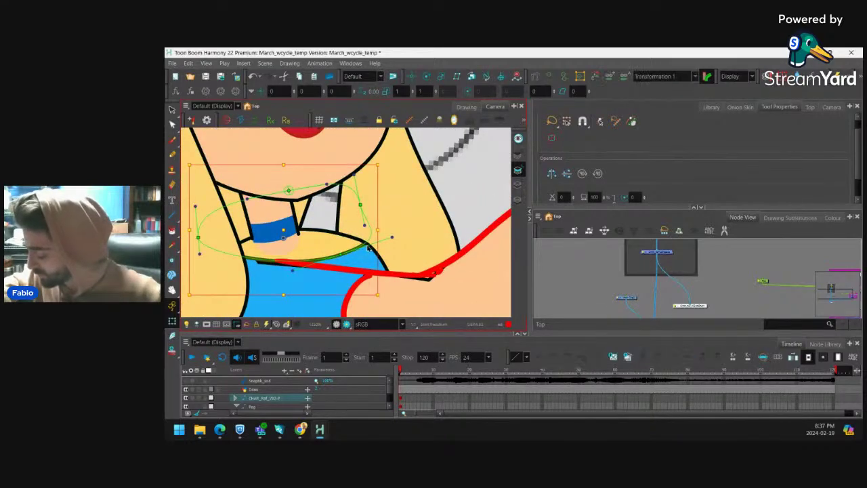
pyautogui.click(351, 236)
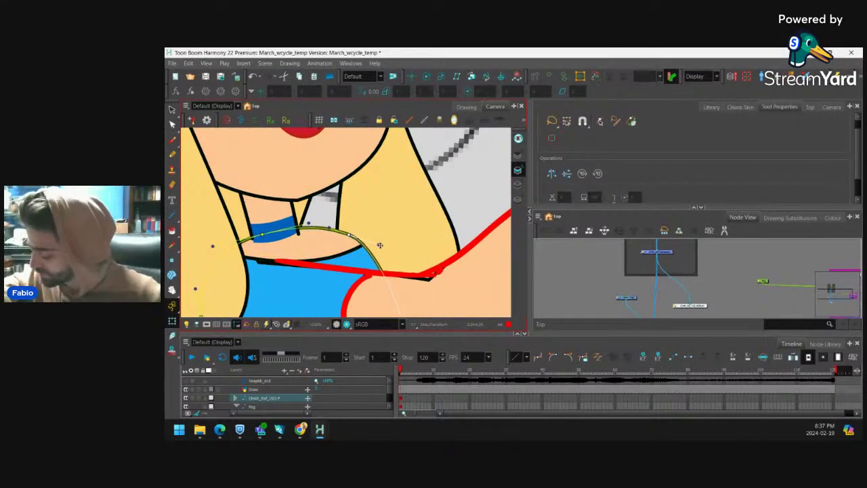
pyautogui.moveTo(270, 235); pyautogui.dragTo(322, 209)
pyautogui.click(286, 234)
pyautogui.click(286, 234)
pyautogui.click(286, 234)
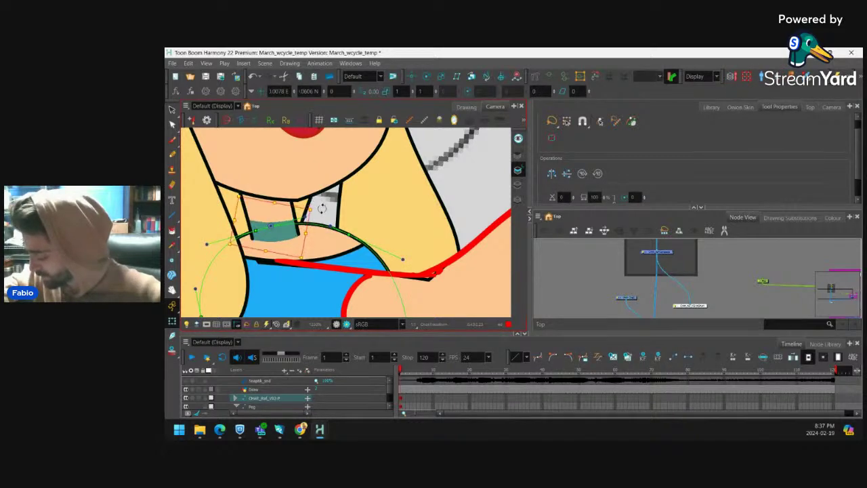
pyautogui.scroll(-5, 406, 199)
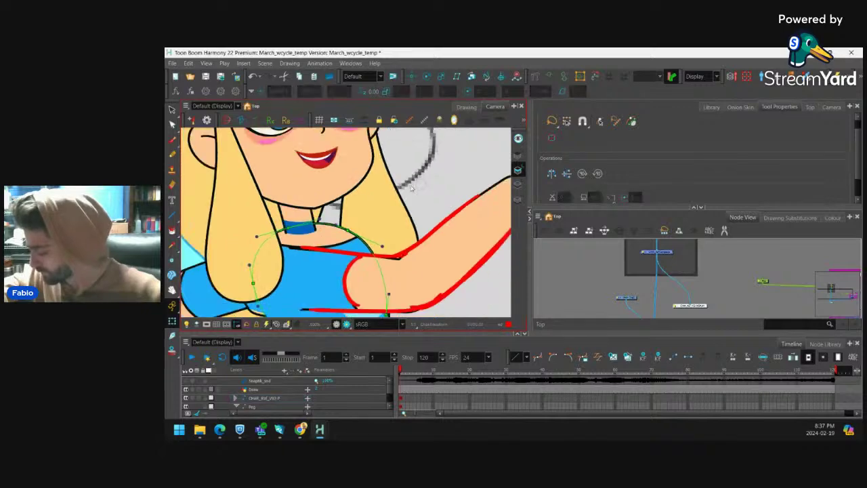
# Reshape the small torso patch under the rear armpit to remove its bulge beneath the hair lock.
pyautogui.scroll(-3, 405, 198)
pyautogui.scroll(6, 313, 230)
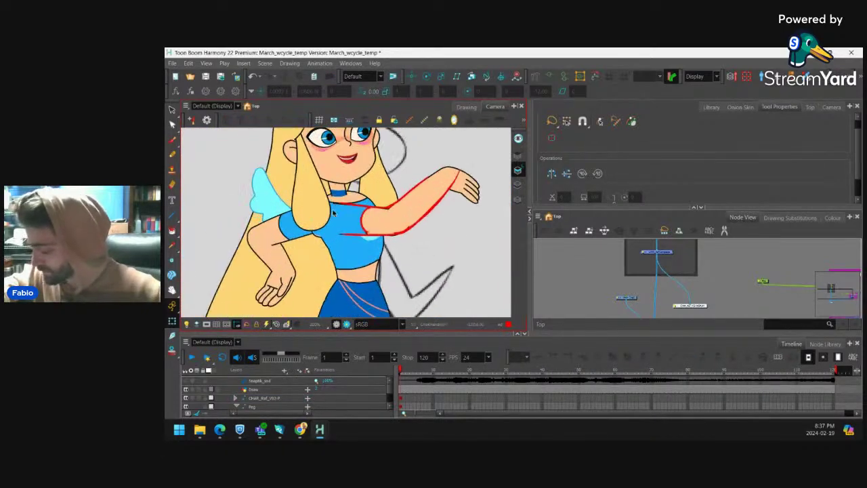
pyautogui.moveTo(313, 230); pyautogui.dragTo(329, 212)
pyautogui.scroll(1, 330, 212)
pyautogui.click(306, 234)
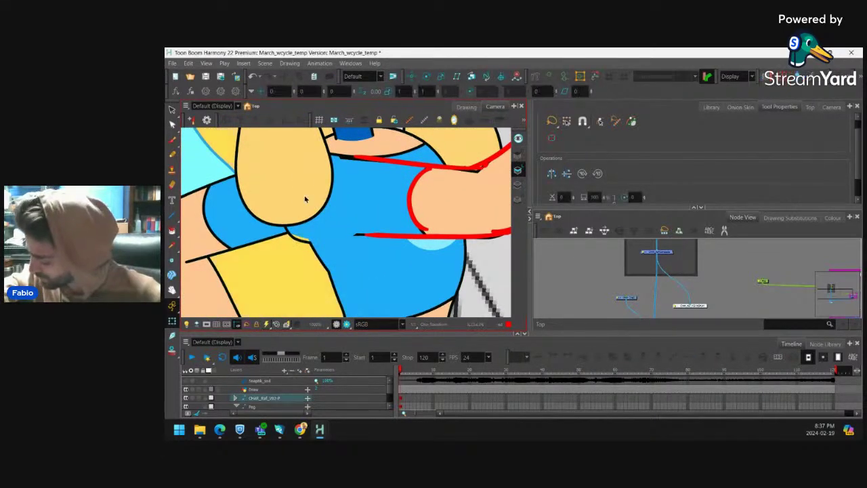
pyautogui.click(292, 234)
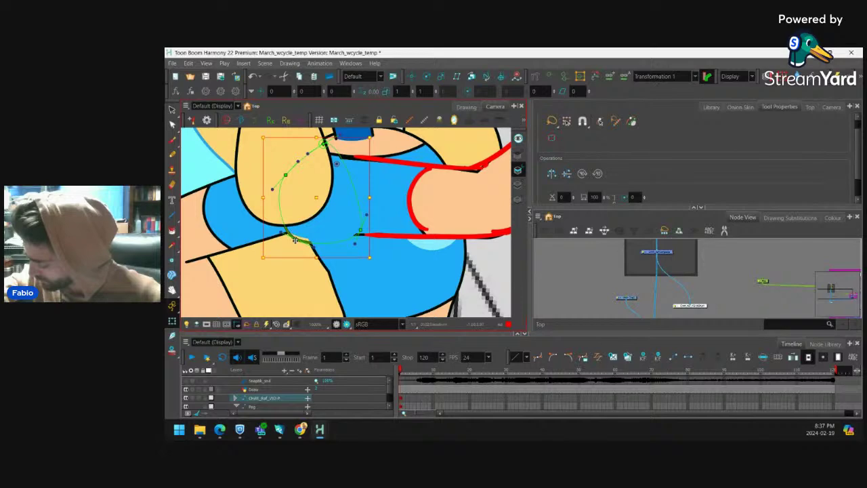
pyautogui.moveTo(295, 240); pyautogui.dragTo(309, 238)
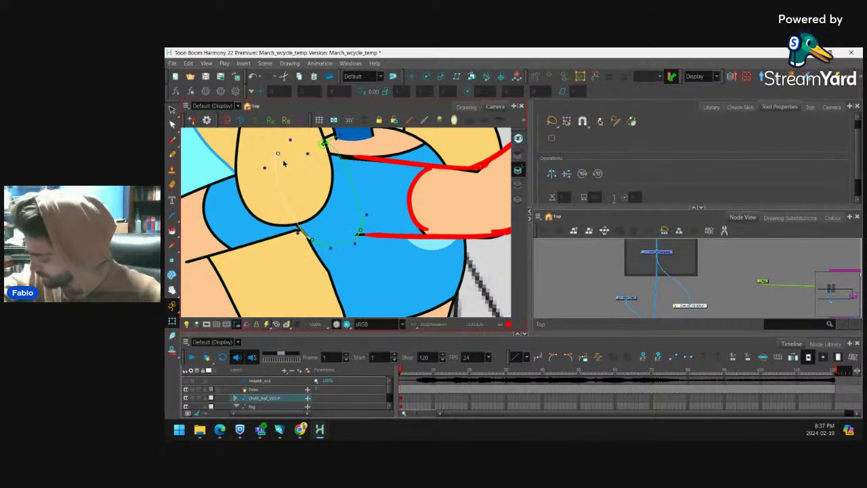
# Straighten the rear side contour of the blue top, running from the armpit down toward the waist.
pyautogui.click(304, 234)
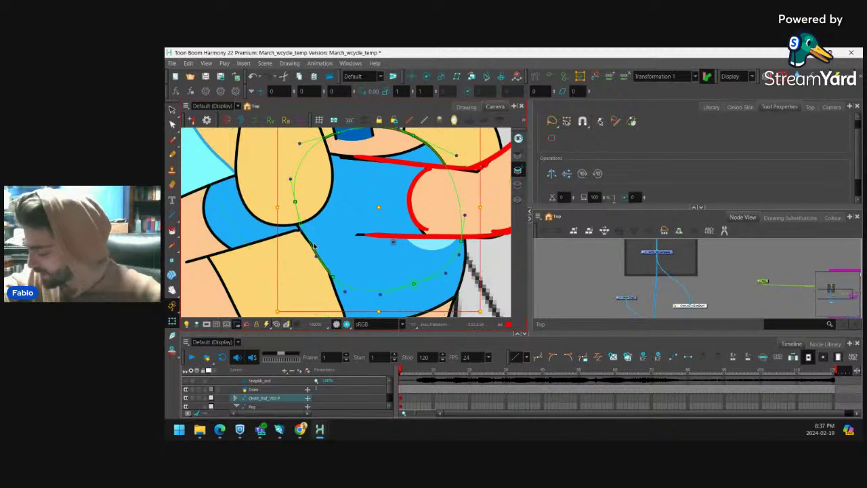
pyautogui.click(299, 210)
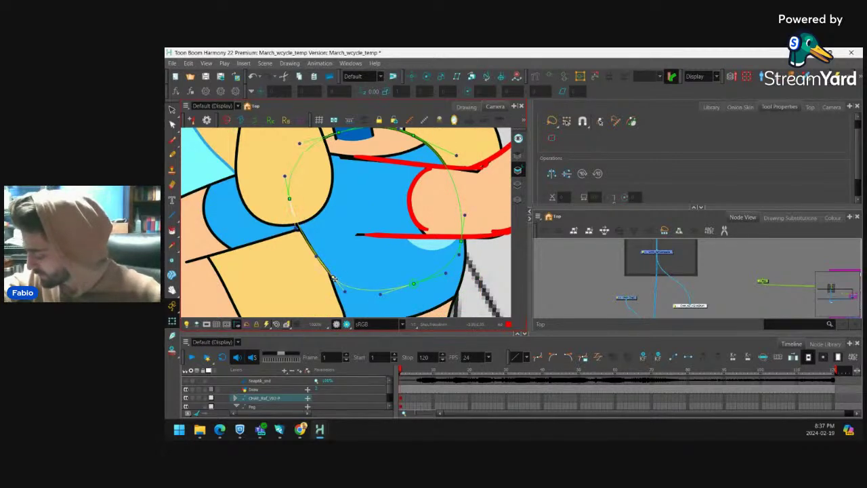
pyautogui.moveTo(334, 279); pyautogui.dragTo(326, 267)
# Reshape the rear contour of the midriff so it curves smoothly from the armpit down to the skirt.
pyautogui.scroll(-2, 336, 253)
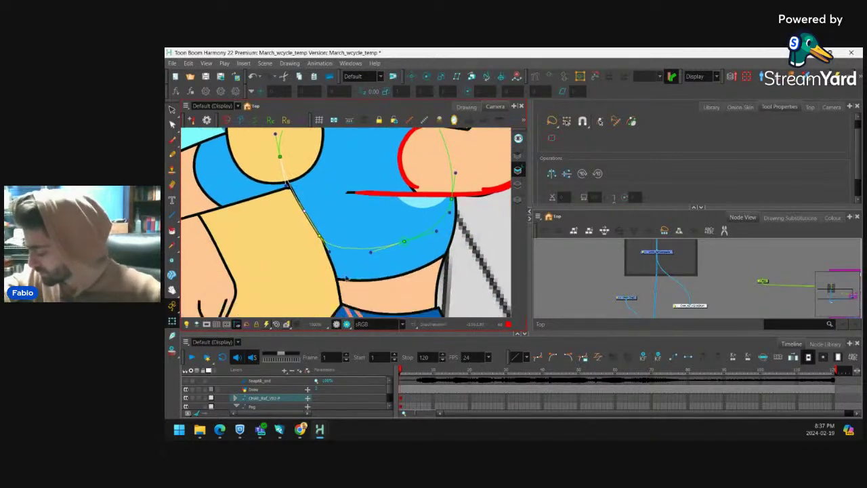
pyautogui.click(331, 248)
pyautogui.click(327, 248)
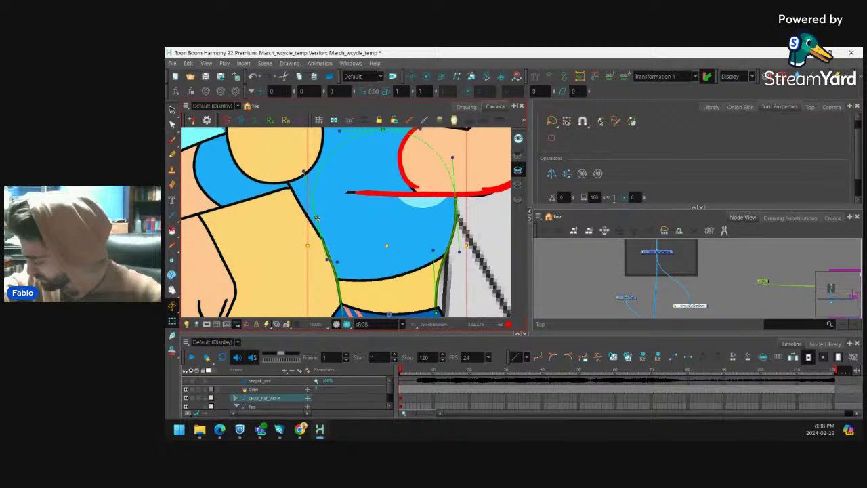
pyautogui.click(315, 217)
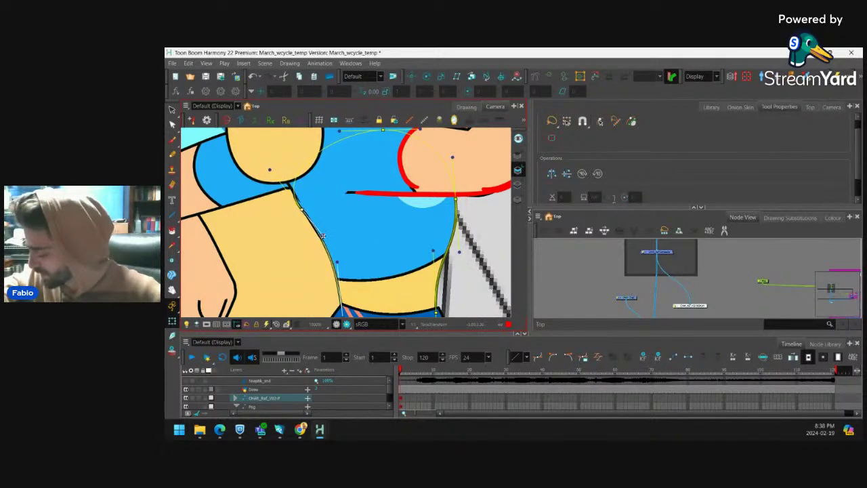
pyautogui.moveTo(323, 236); pyautogui.dragTo(320, 242)
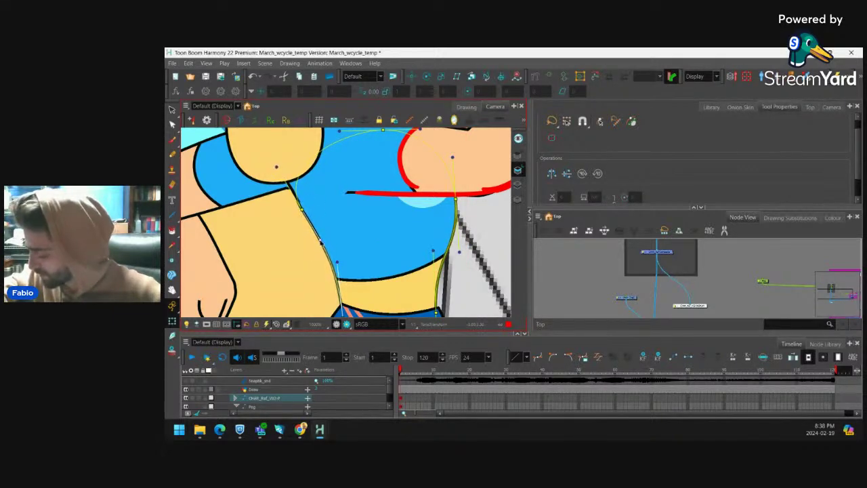
pyautogui.click(306, 198)
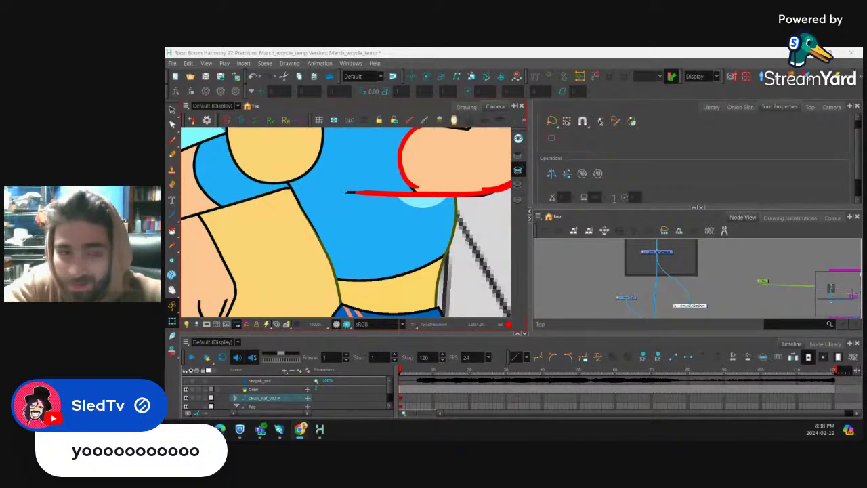
# Raise the blue top's lower hem slightly on both ends with its deformer points, exposing more of the midriff.
pyautogui.click(425, 261)
pyautogui.hotkey('shift', 'F11')
pyautogui.click(326, 278)
pyautogui.moveTo(325, 278); pyautogui.dragTo(323, 261)
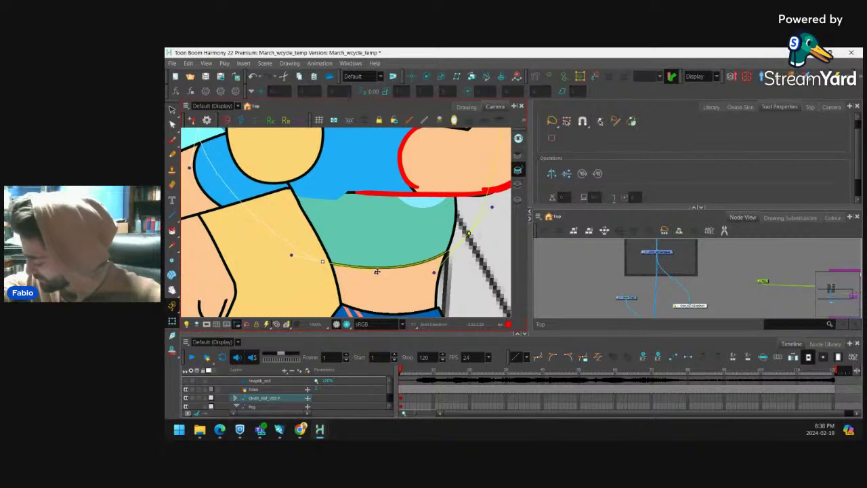
pyautogui.moveTo(469, 234); pyautogui.dragTo(462, 226)
pyautogui.hotkey('shift', 'c')
pyautogui.press('1')
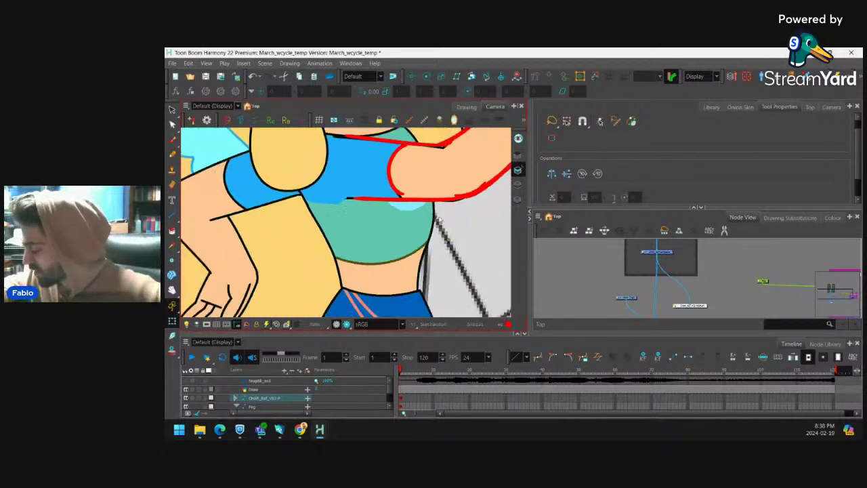
# Examine the whole character's pose and proportions against the rough walk sketch from different zoom levels and canvas rotations.
pyautogui.scroll(-5, 449, 209)
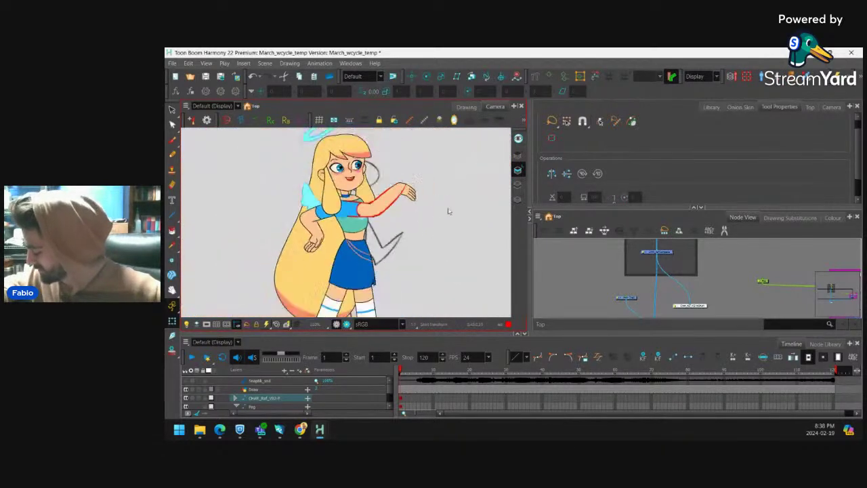
pyautogui.scroll(2, 376, 238)
pyautogui.moveTo(382, 210); pyautogui.dragTo(404, 226)
pyautogui.scroll(-4, 380, 234)
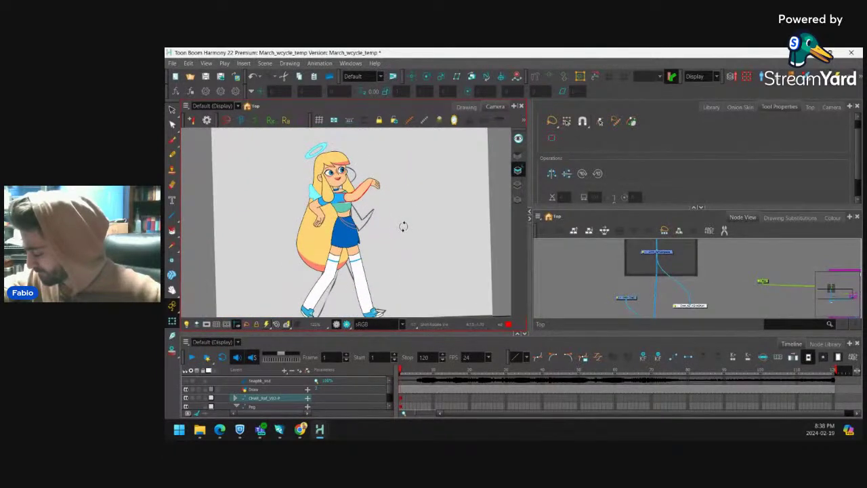
pyautogui.scroll(3, 404, 242)
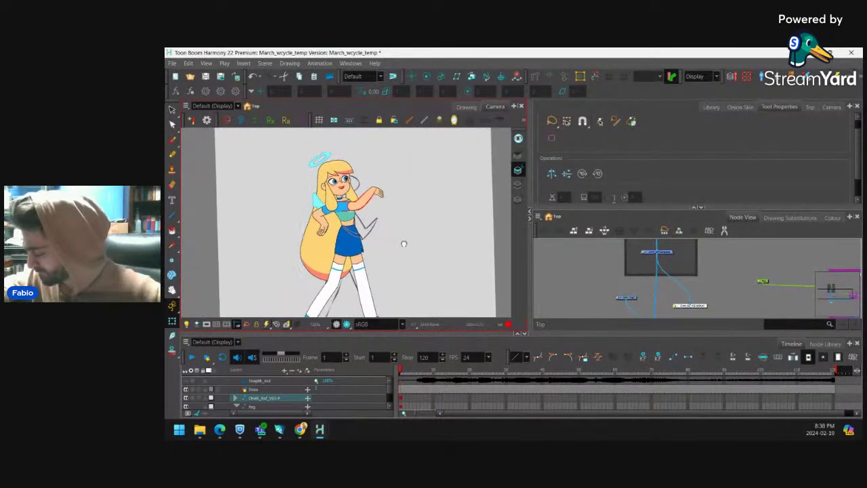
pyautogui.scroll(-3, 384, 207)
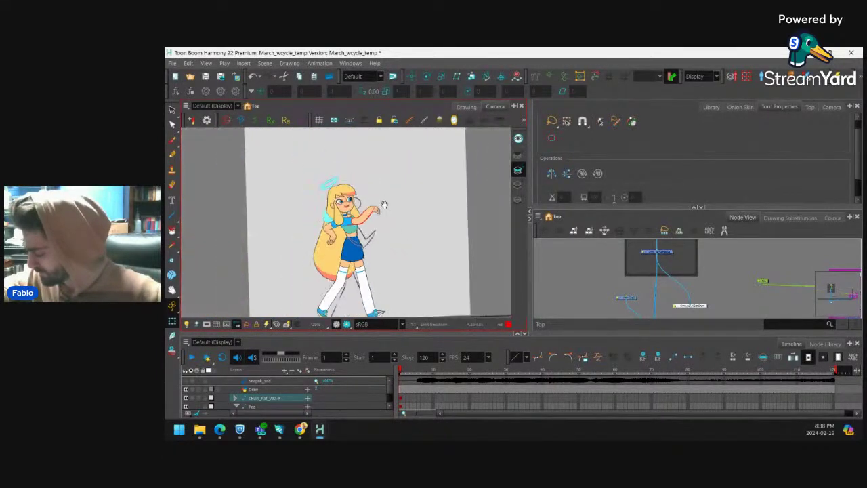
pyautogui.moveTo(382, 203)
pyautogui.mouseDown()
pyautogui.moveTo(379, 212)
pyautogui.moveTo(376, 194)
pyautogui.mouseUp()
pyautogui.moveTo(431, 225); pyautogui.dragTo(398, 215)
pyautogui.scroll(1, 394, 228)
pyautogui.moveTo(398, 215); pyautogui.dragTo(416, 219)
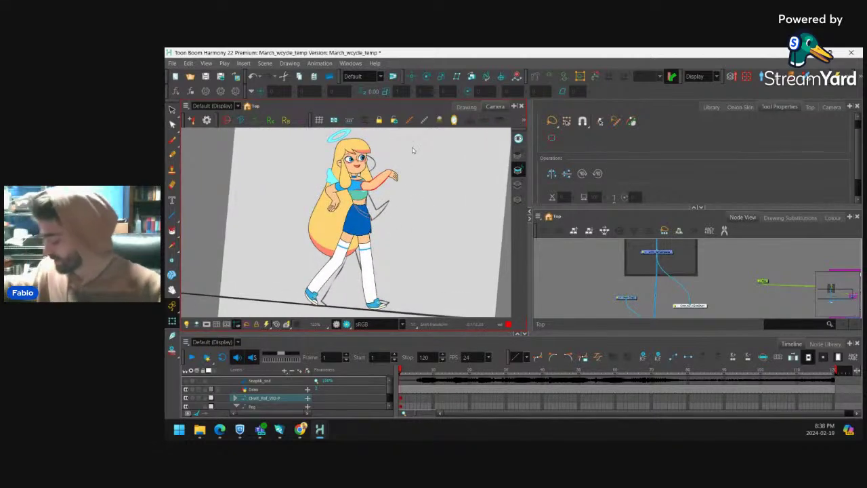
# Duplicate the character rig's frame 1 key pose onto frame 2.
pyautogui.click(401, 397)
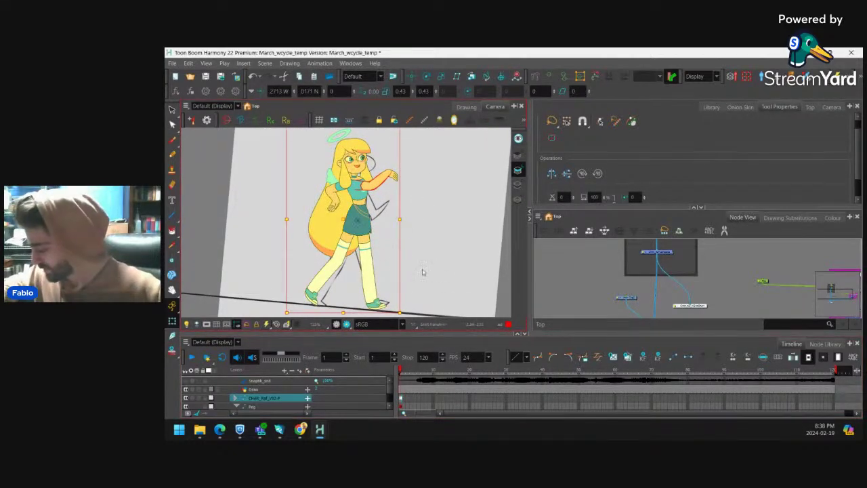
pyautogui.moveTo(424, 273); pyautogui.dragTo(441, 258)
pyautogui.scroll(-2, 442, 246)
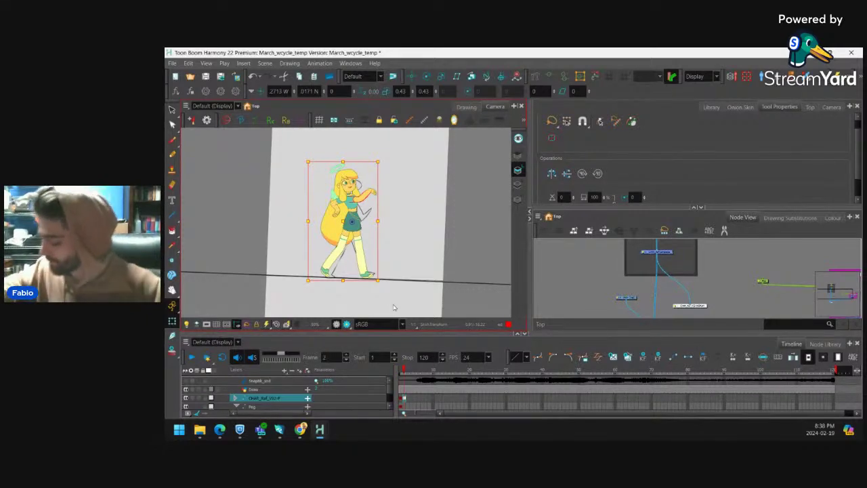
# Swap the legs on frame 2 by swinging the forward leg back and the trailing leg forward.
pyautogui.scroll(4, 383, 251)
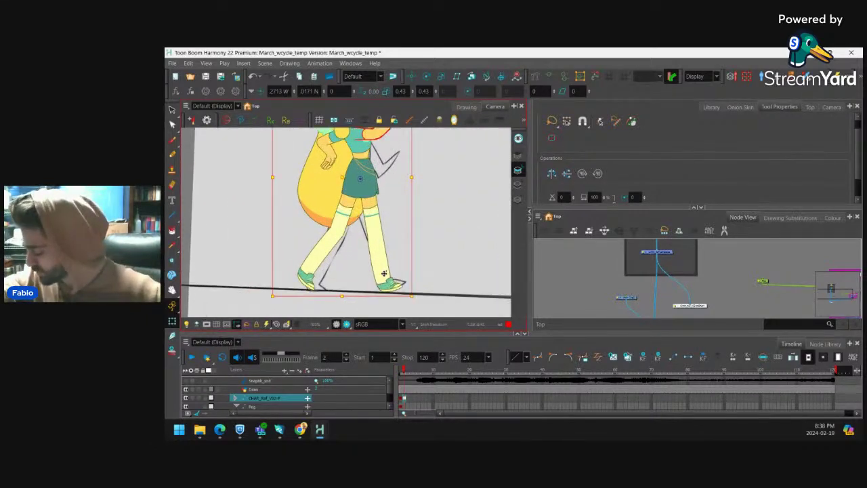
pyautogui.click(383, 273)
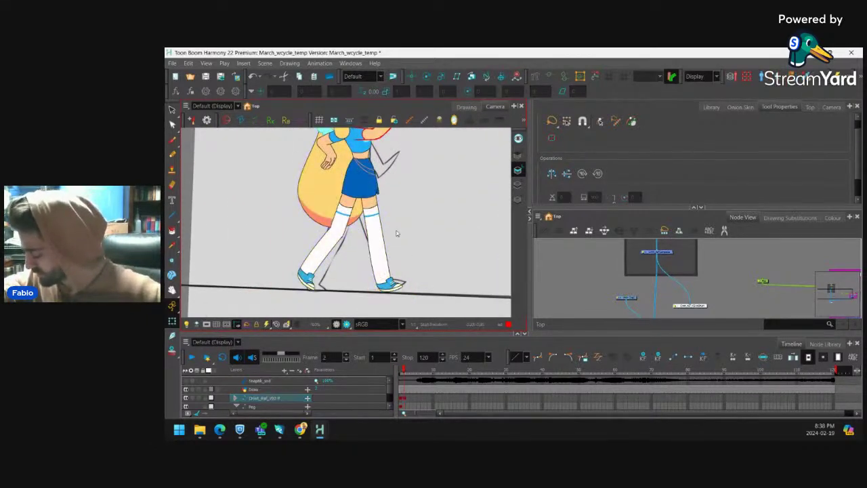
pyautogui.moveTo(408, 298); pyautogui.dragTo(339, 301)
pyautogui.press('Escape')
pyautogui.click(343, 242)
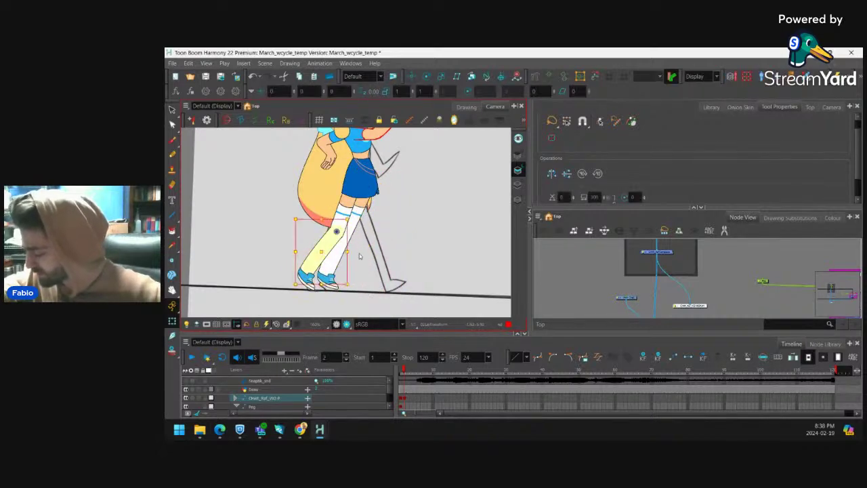
pyautogui.moveTo(372, 296); pyautogui.dragTo(437, 250)
# Rotate the trailing leg and its lower part backward so the foot sits behind the body near the sketched position.
pyautogui.click(343, 240)
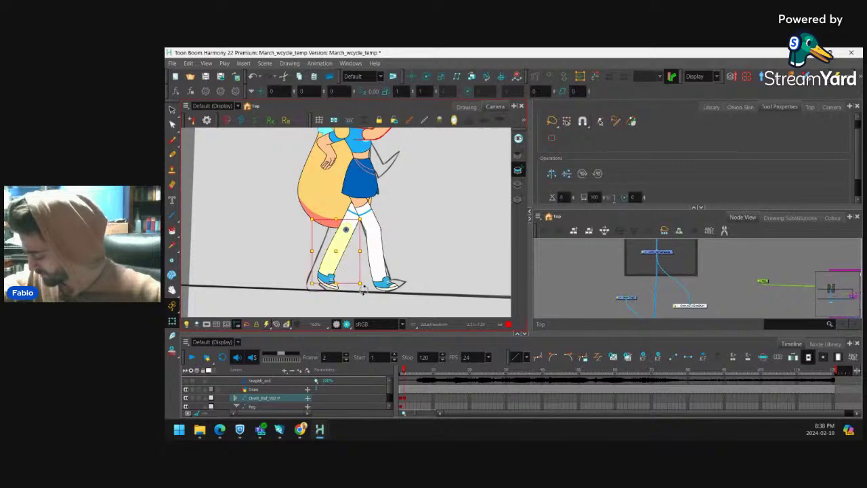
pyautogui.press('b')
pyautogui.moveTo(368, 295); pyautogui.dragTo(348, 300)
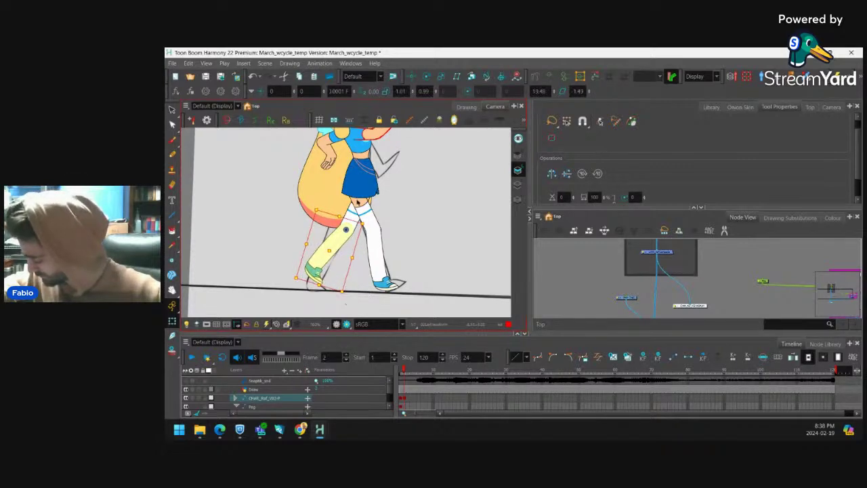
pyautogui.click(350, 233)
pyautogui.hotkey('shift', 'b')
pyautogui.moveTo(342, 230); pyautogui.dragTo(336, 236)
# Rotate and stretch the leading leg forward so its foot approaches the sketched contact position.
pyautogui.moveTo(382, 294); pyautogui.dragTo(408, 253)
pyautogui.press('b')
pyautogui.hotkey('shift', 'b')
pyautogui.moveTo(399, 233); pyautogui.dragTo(381, 215)
pyautogui.press('b')
pyautogui.press('b')
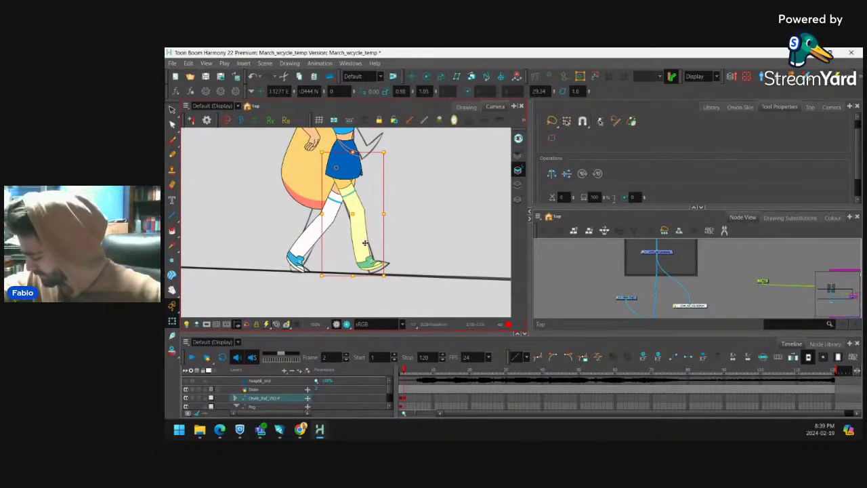
# Adjust the leading leg's shin and shoe angle so the sole rests on the ground line.
pyautogui.click(365, 243)
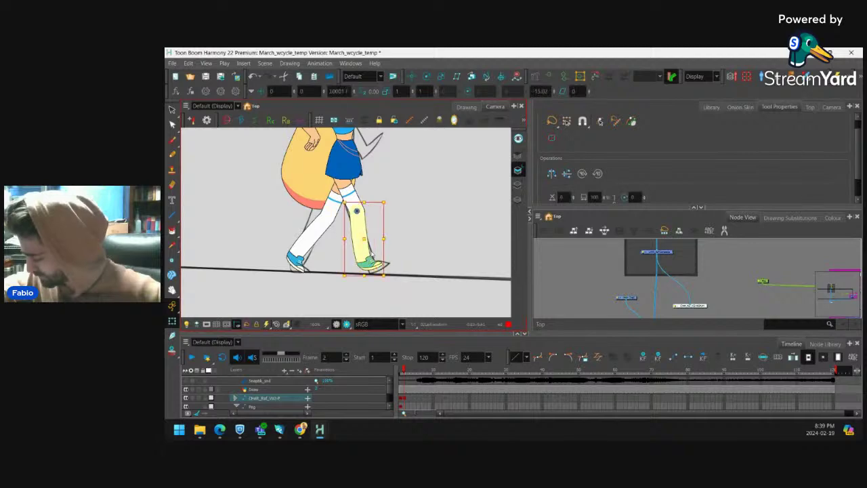
pyautogui.click(366, 269)
pyautogui.moveTo(353, 277)
pyautogui.mouseDown()
pyautogui.moveTo(380, 279)
pyautogui.moveTo(361, 267)
pyautogui.mouseUp()
pyautogui.press('2')
pyautogui.press('2')
# Cycle through the trailing shoe's drawing substitutions to compare them, ending on the original drawing.
pyautogui.click(288, 273)
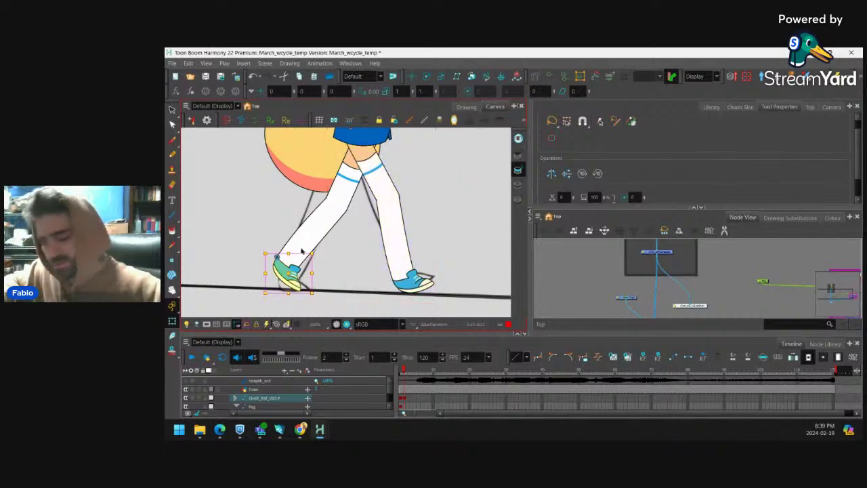
pyautogui.press(']')
pyautogui.press(']')
pyautogui.press(']')
pyautogui.press(']')
pyautogui.press(']')
pyautogui.press(']')
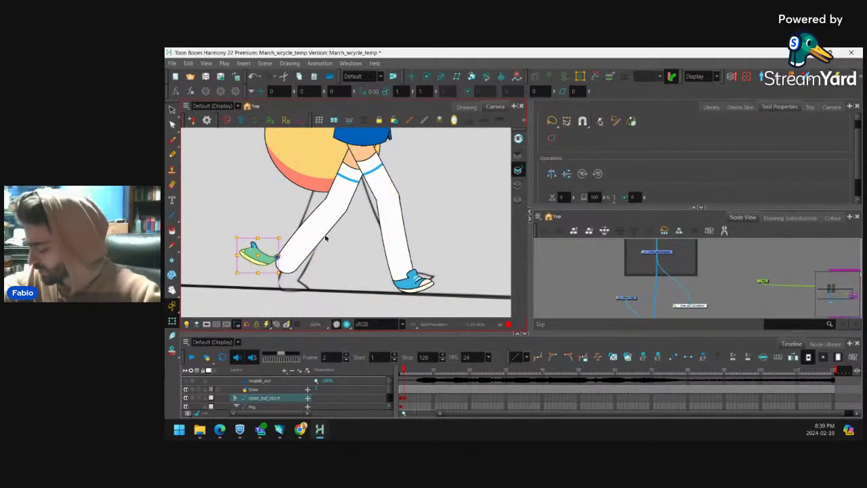
pyautogui.press(']')
pyautogui.press(']')
pyautogui.press(']')
pyautogui.press(']')
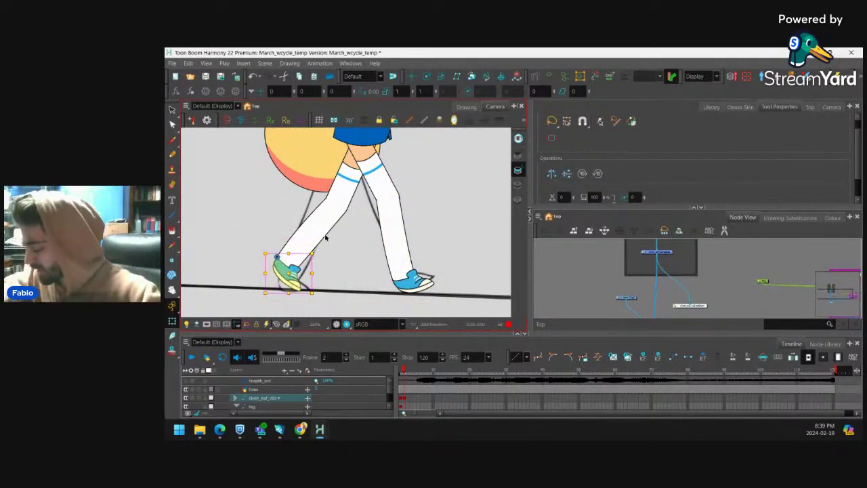
# Fine-tune the trailing shoe's rotation, then skew and scale the whole trailing leg to plant the toe on the ground line.
pyautogui.moveTo(317, 272); pyautogui.dragTo(317, 271)
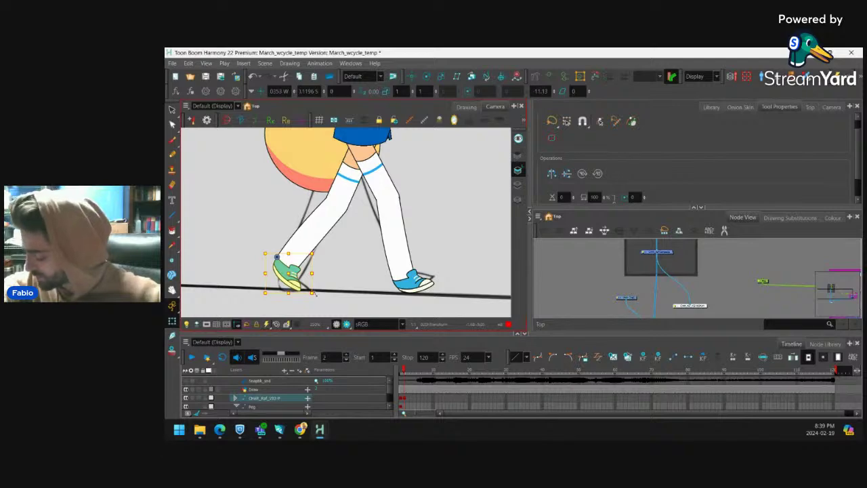
pyautogui.press('b')
pyautogui.press('b')
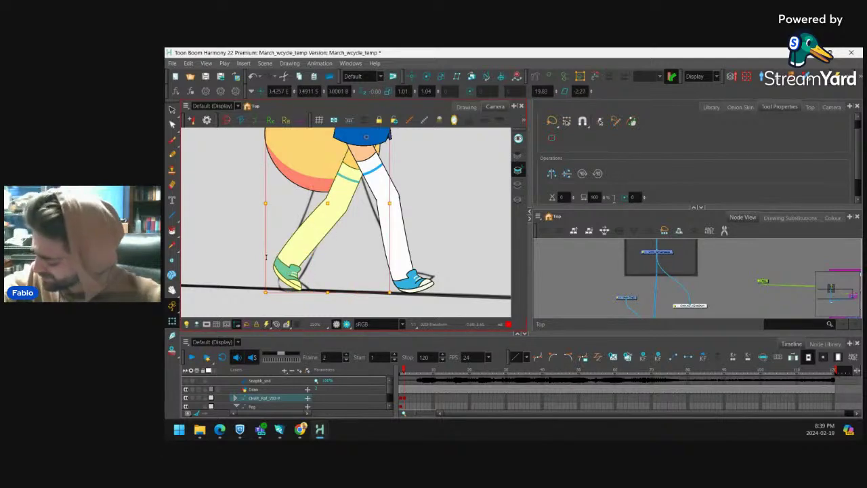
pyautogui.moveTo(263, 257); pyautogui.dragTo(263, 260)
pyautogui.moveTo(328, 294); pyautogui.dragTo(328, 292)
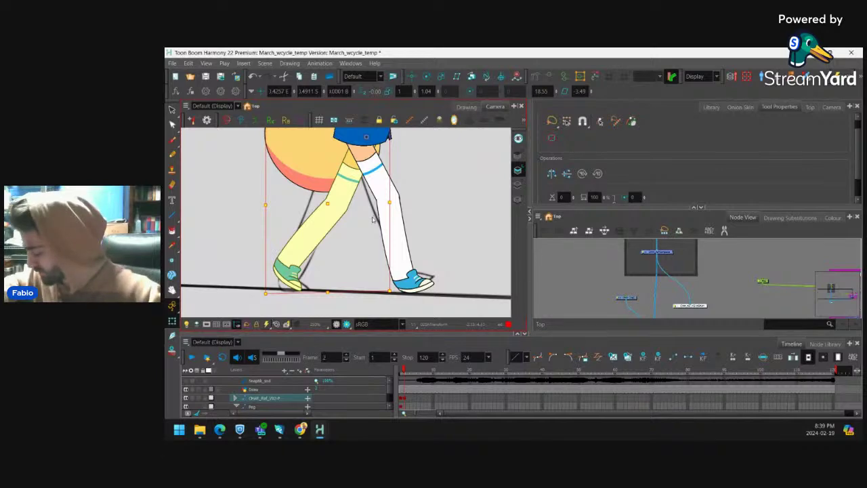
# Flip between frames 1 and 2 to compare the foot positions in both contact poses.
pyautogui.press(',')
pyautogui.press('.')
pyautogui.press(',')
pyautogui.press('.')
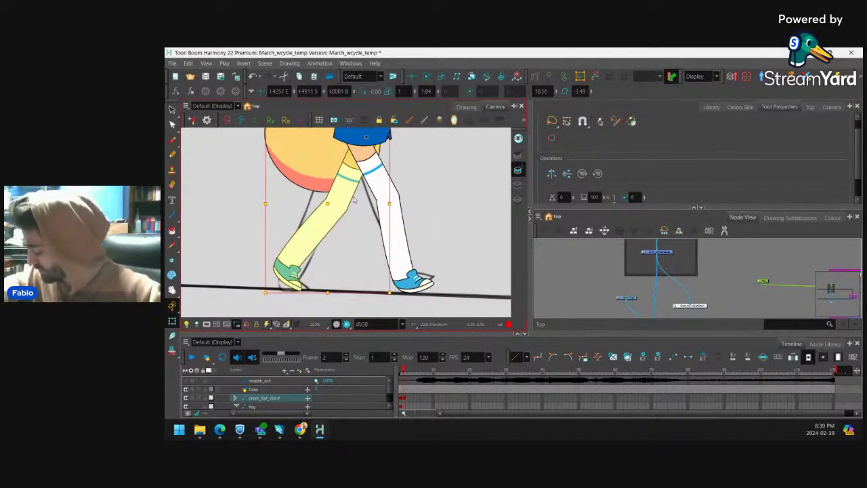
pyautogui.click(418, 279)
pyautogui.press('.')
pyautogui.press('.')
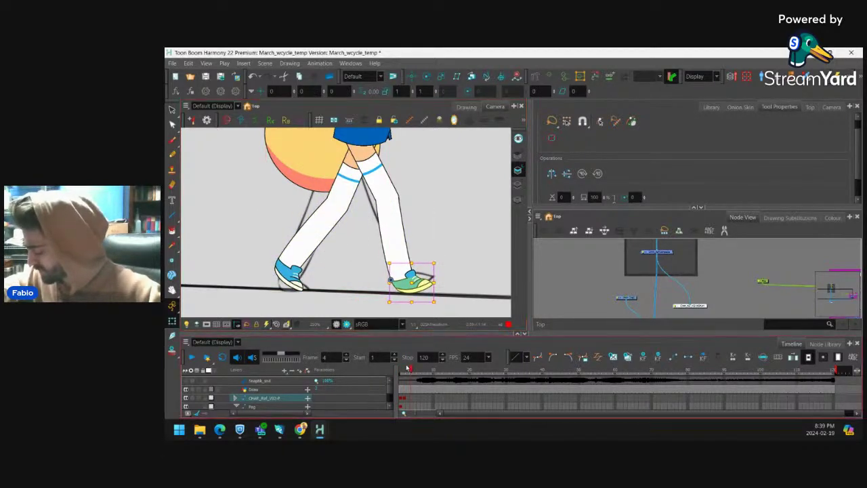
pyautogui.moveTo(407, 368); pyautogui.dragTo(407, 374)
pyautogui.click(404, 398)
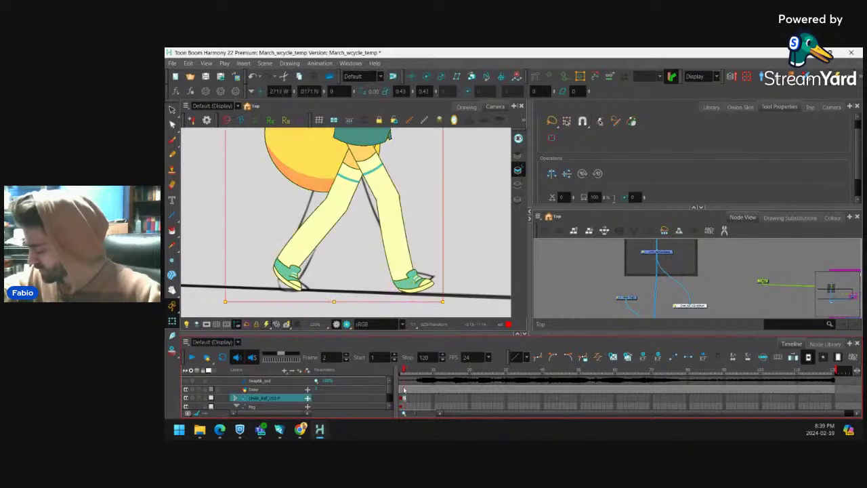
# Adjust the leading shoe and stretch the leading leg to a vertical scale of 1.12 so it meets the ground line.
pyautogui.click(428, 283)
pyautogui.press('b')
pyautogui.press('b')
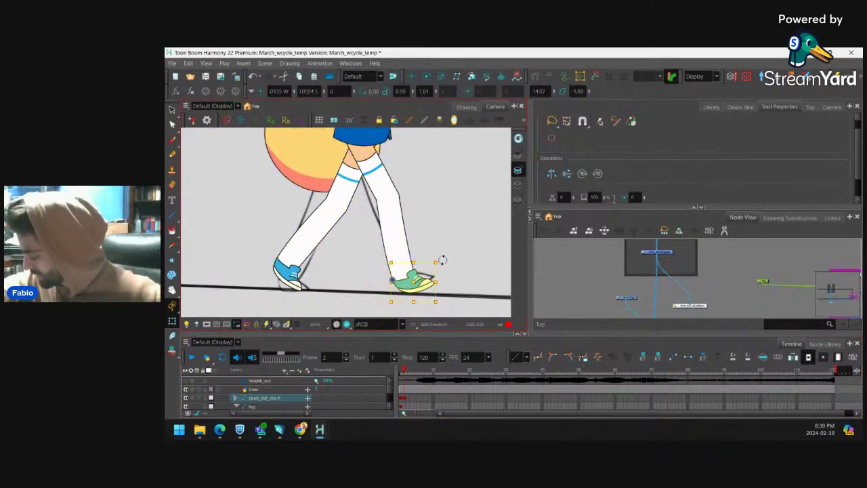
pyautogui.hotkey('shift', 'b')
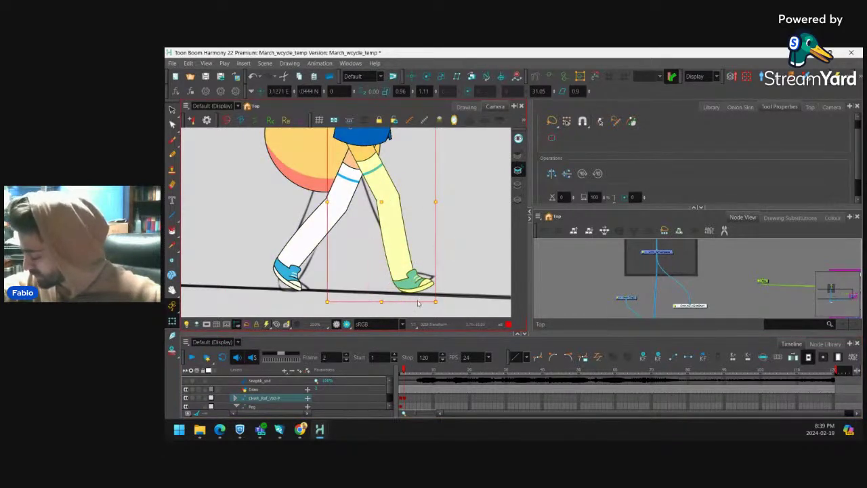
pyautogui.moveTo(417, 302); pyautogui.dragTo(419, 302)
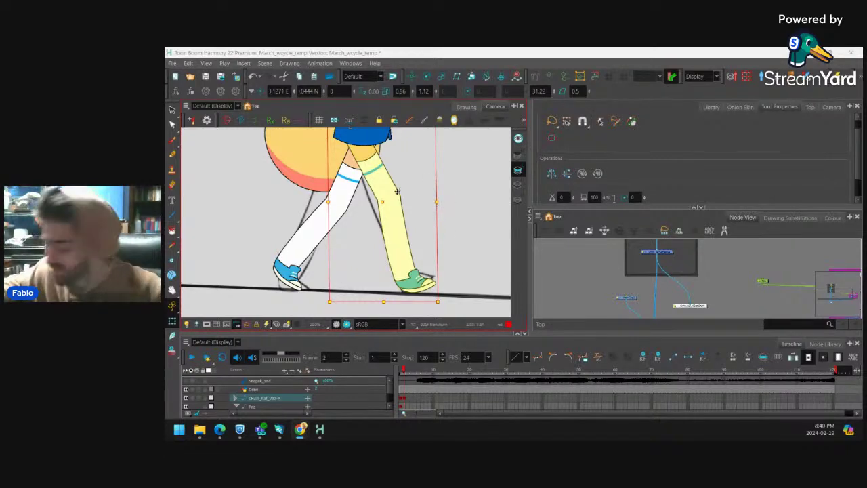
pyautogui.click(452, 262)
# On frame 2, swing the leading arm back behind the body and rotate the other arm forward to form the opposite contact.
pyautogui.scroll(-5, 393, 207)
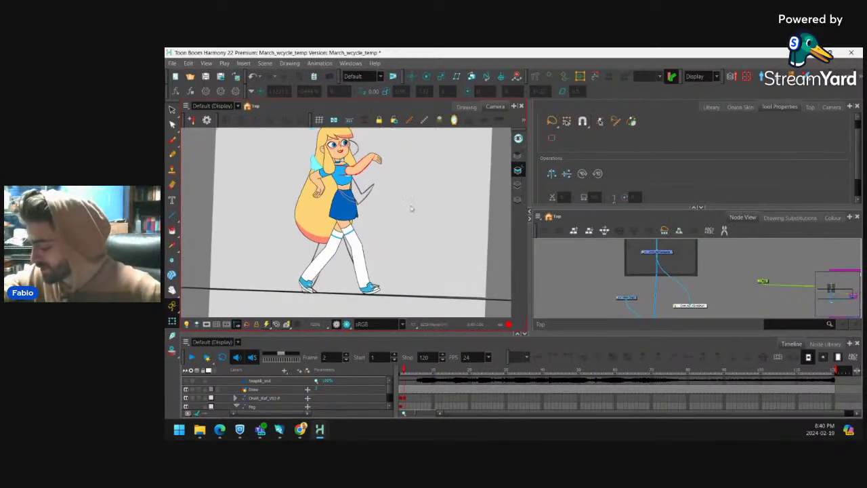
pyautogui.scroll(3, 391, 196)
pyautogui.click(400, 183)
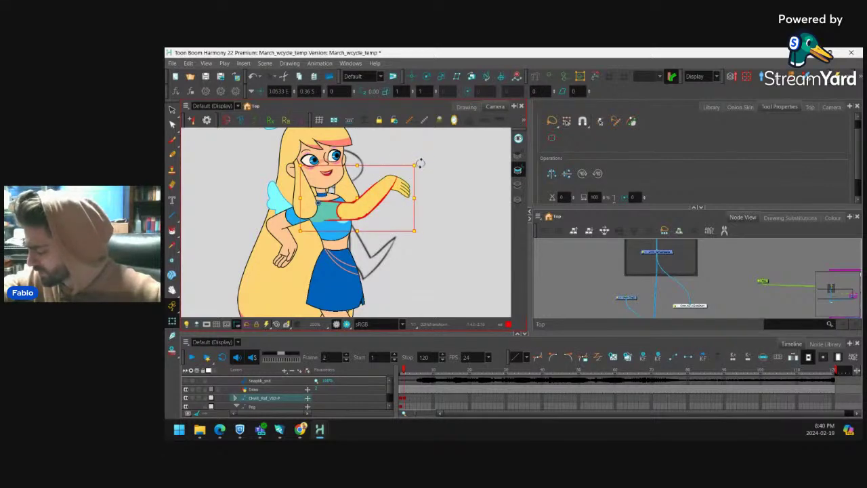
pyautogui.moveTo(420, 162); pyautogui.dragTo(270, 299)
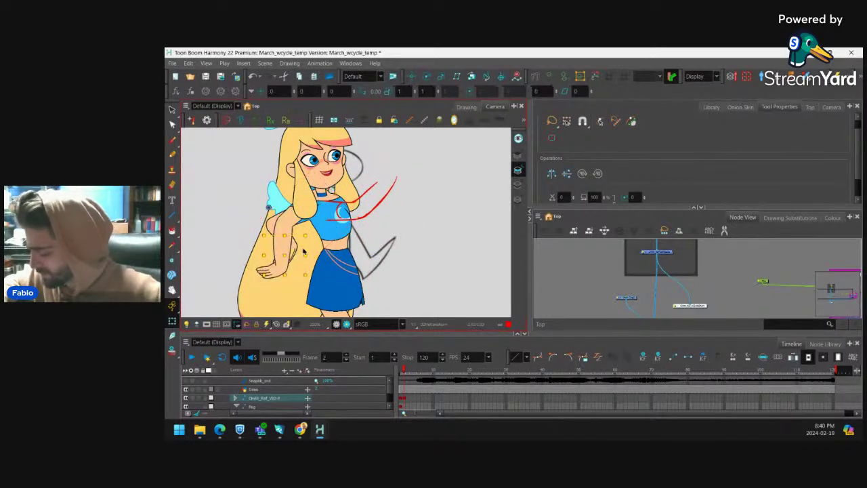
pyautogui.hotkey('alt', 'Up')
pyautogui.moveTo(333, 252); pyautogui.dragTo(414, 77)
pyautogui.moveTo(367, 200)
pyautogui.mouseDown()
pyautogui.moveTo(386, 195)
pyautogui.moveTo(374, 195)
pyautogui.mouseUp()
# Try to shift the whole leading arm slightly up and forward on frame 1.
pyautogui.moveTo(405, 372); pyautogui.dragTo(394, 374)
pyautogui.click(394, 373)
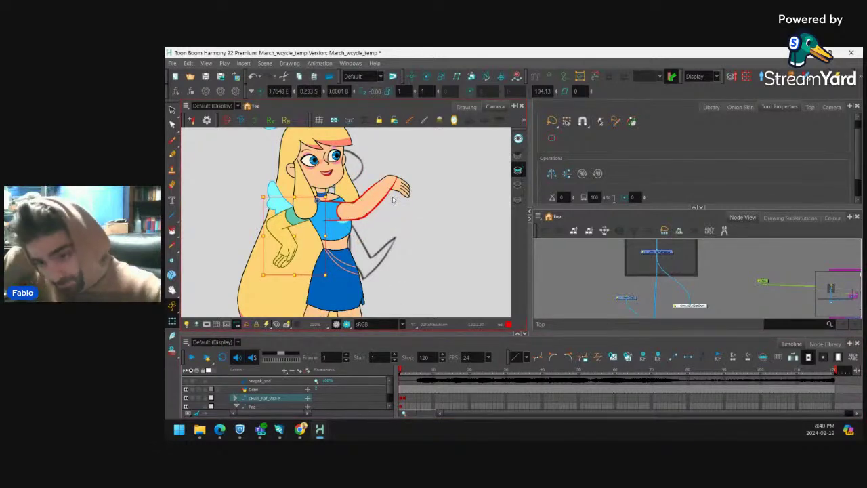
pyautogui.click(358, 212)
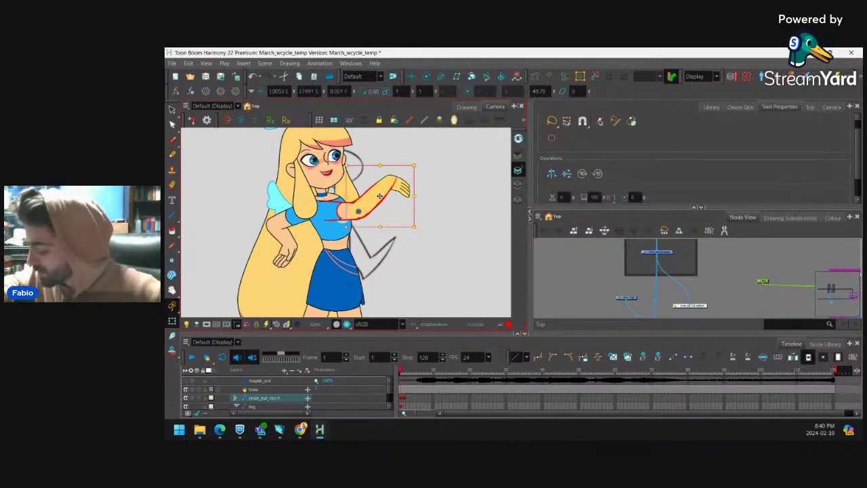
pyautogui.scroll(2, 349, 219)
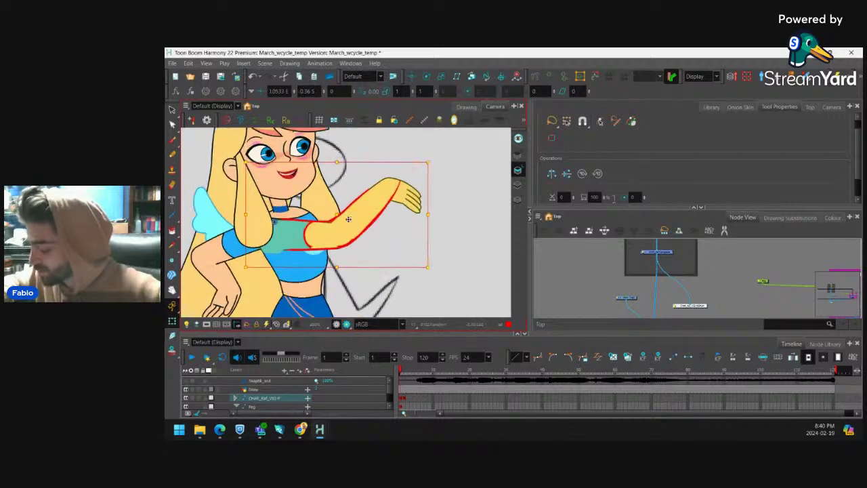
pyautogui.moveTo(338, 220); pyautogui.dragTo(347, 210)
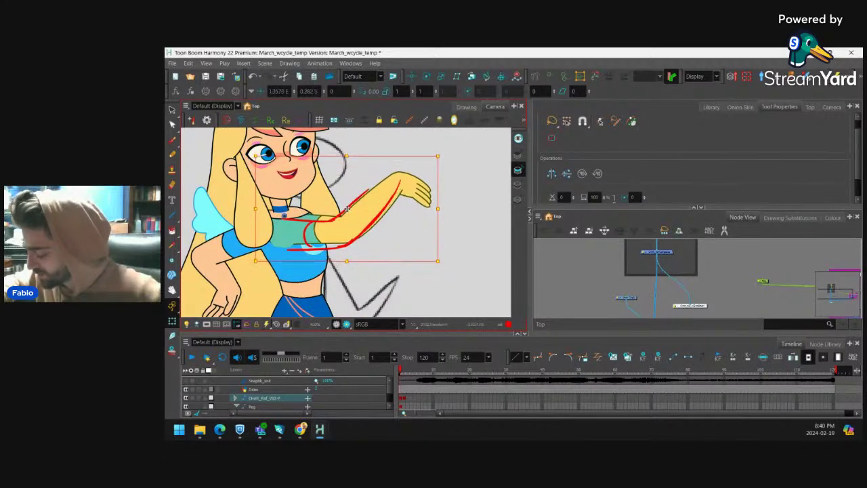
pyautogui.hotkey('ctrl', 'z')
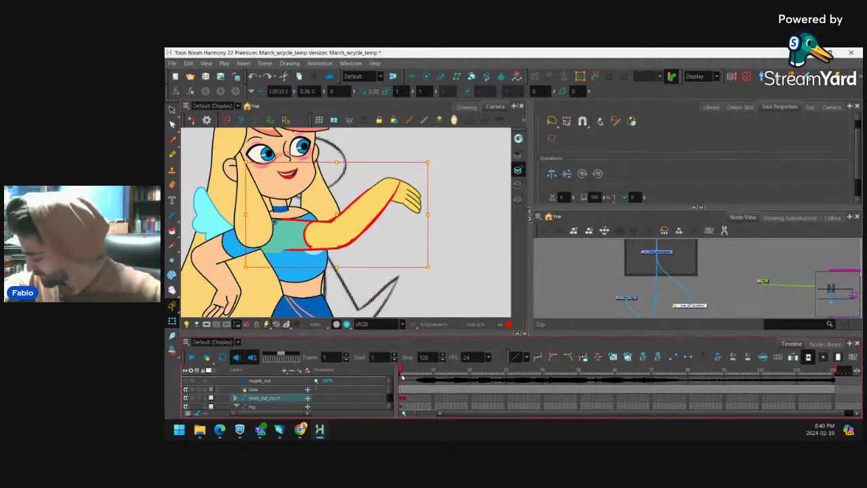
# On frame 3, select the entire trailing arm at its parent level and rotate it to 73.43 degrees.
pyautogui.press('.')
pyautogui.moveTo(397, 279); pyautogui.dragTo(476, 218)
pyautogui.click(301, 252)
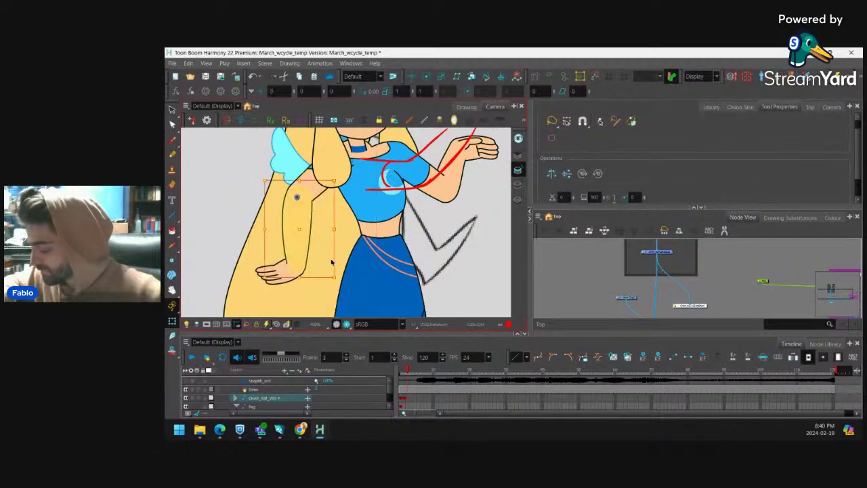
pyautogui.press('b')
pyautogui.press('b')
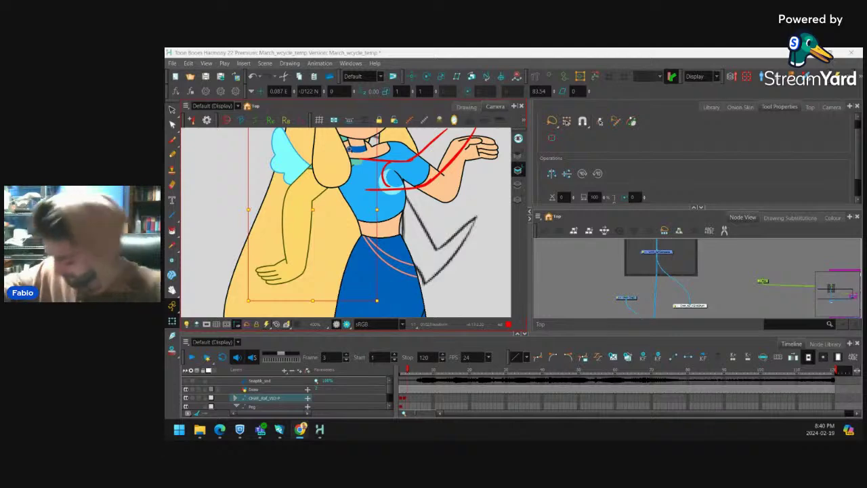
pyautogui.click(315, 268)
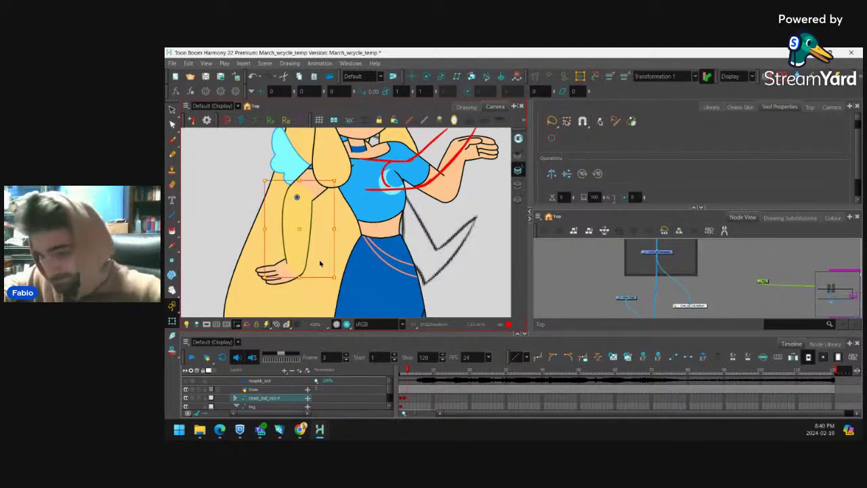
pyautogui.press('b')
pyautogui.press('b')
pyautogui.press('b')
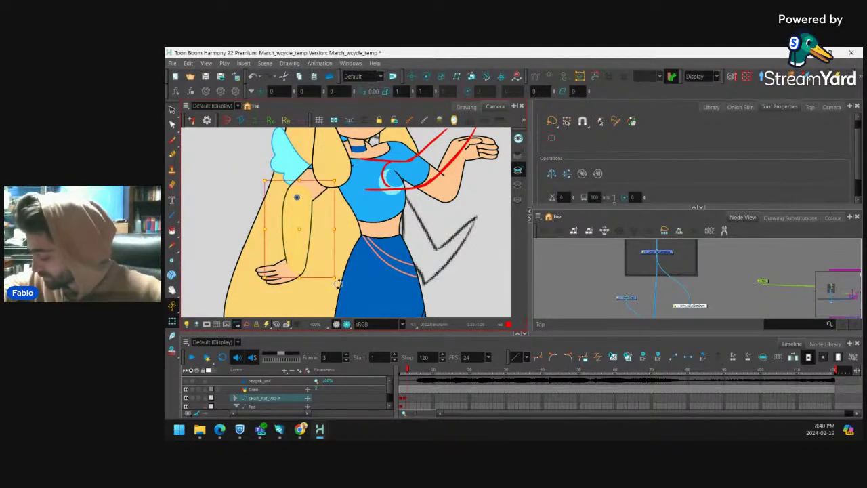
pyautogui.press('b')
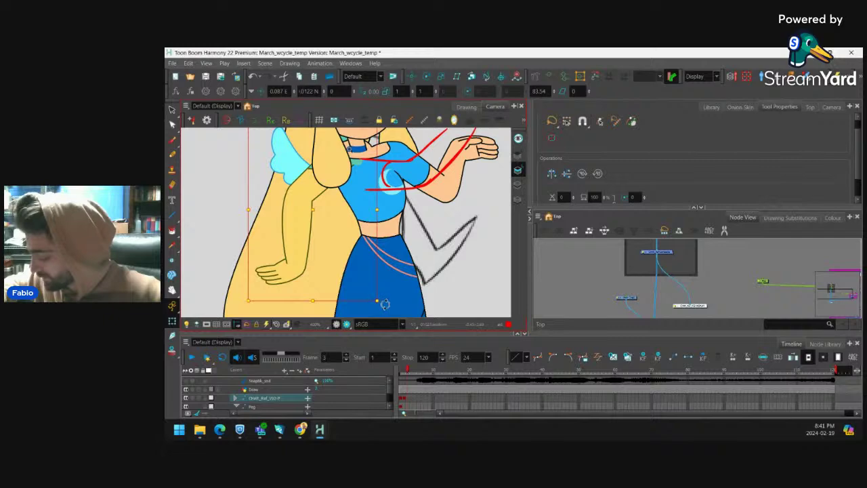
pyautogui.moveTo(384, 304); pyautogui.dragTo(362, 307)
pyautogui.press('1')
pyautogui.press('1')
pyautogui.press('1')
pyautogui.scroll(-5, 413, 218)
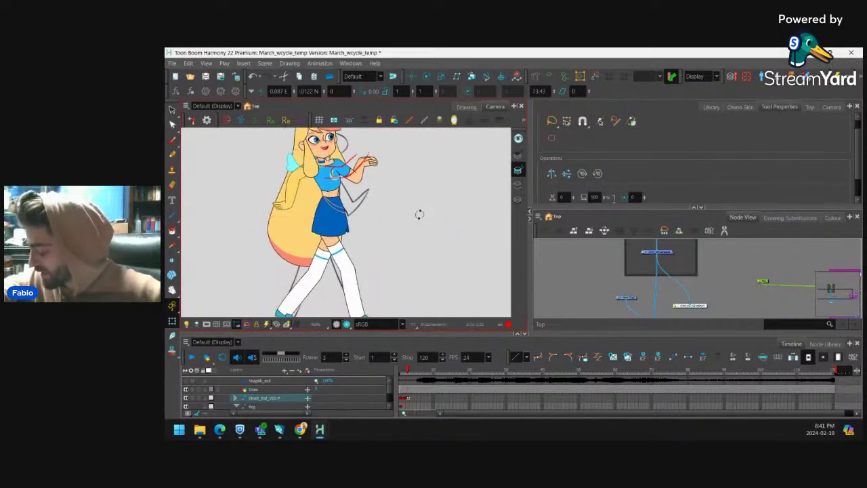
# Flip repeatedly through frames 1 to 3 to compare the arm and leg positions of the contact poses.
pyautogui.moveTo(407, 371); pyautogui.dragTo(401, 374)
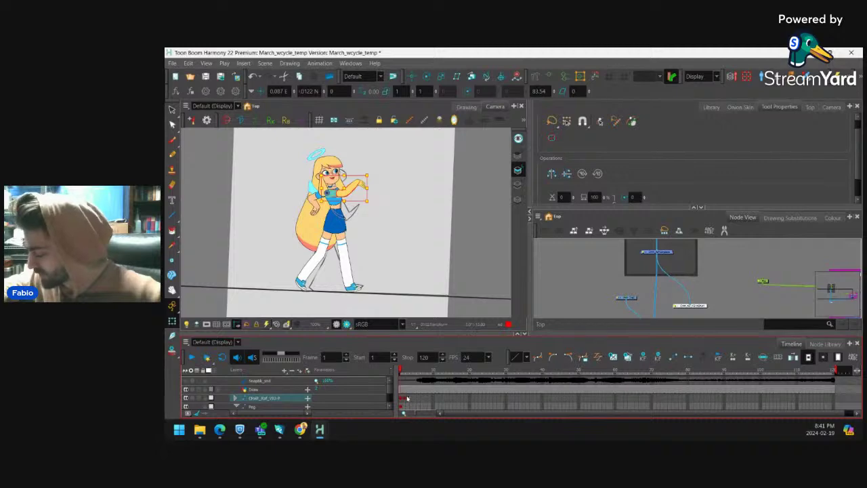
pyautogui.click(405, 399)
pyautogui.click(408, 398)
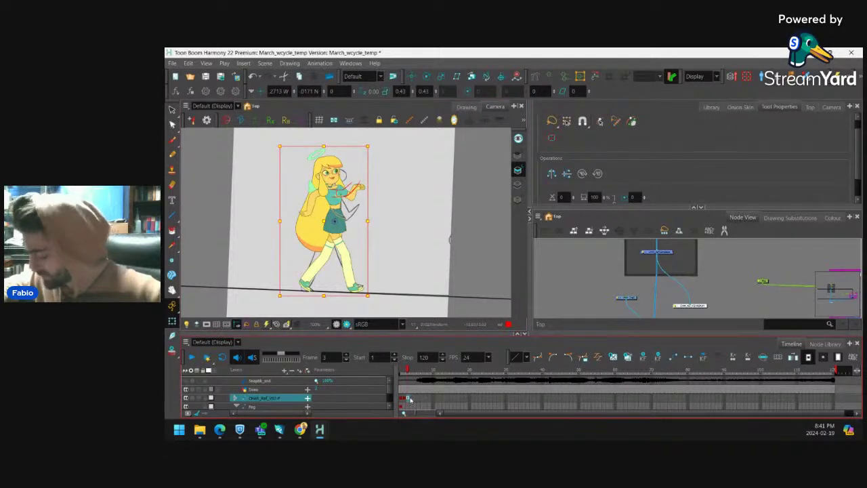
pyautogui.press(',')
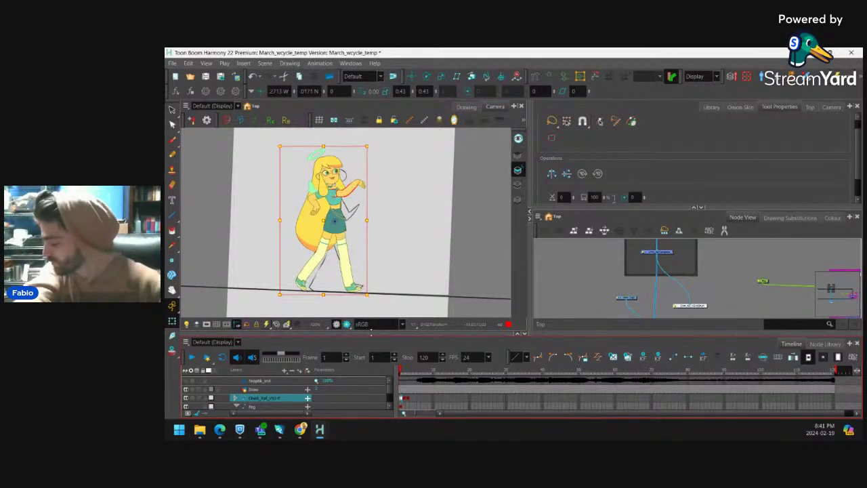
pyautogui.press('.')
pyautogui.press('.')
pyautogui.press(',')
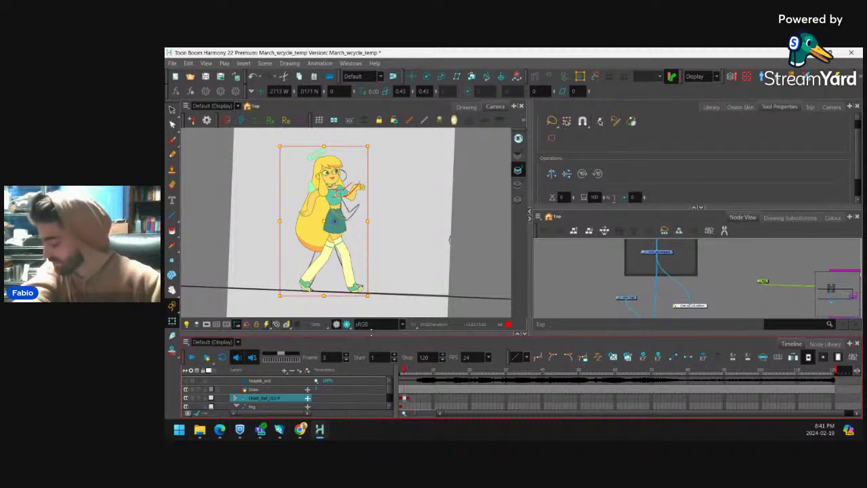
pyautogui.press(',')
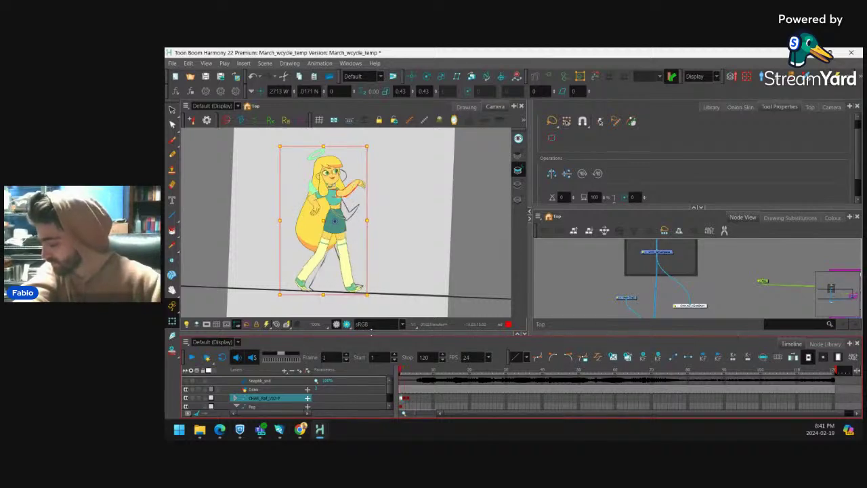
pyautogui.press('.')
pyautogui.press(',')
pyautogui.press('.')
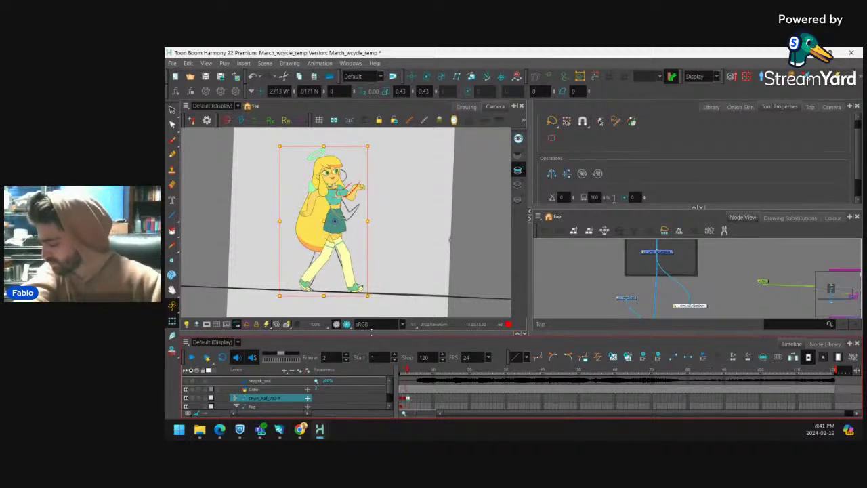
pyautogui.press(',')
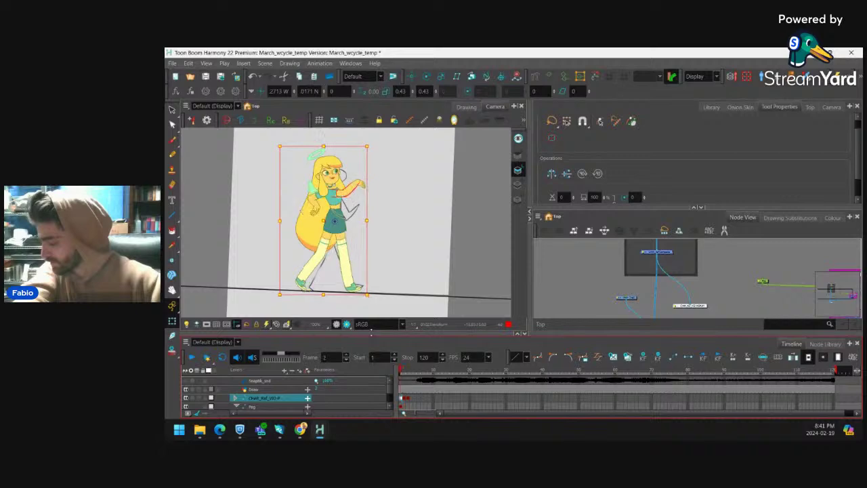
pyautogui.press('.')
# On frame 1, rotate the skirt to about -6.86 degrees and skew it to about -6.85.
pyautogui.click(400, 199)
pyautogui.moveTo(383, 183); pyautogui.dragTo(373, 211)
pyautogui.press('2')
pyautogui.press('2')
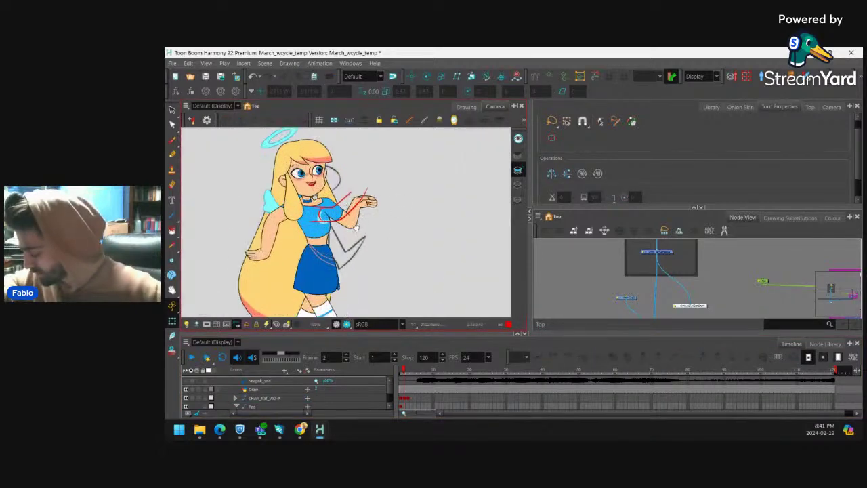
pyautogui.moveTo(359, 259); pyautogui.dragTo(366, 245)
pyautogui.hotkey('ctrl', 'z')
pyautogui.press(',')
pyautogui.scroll(3, 366, 245)
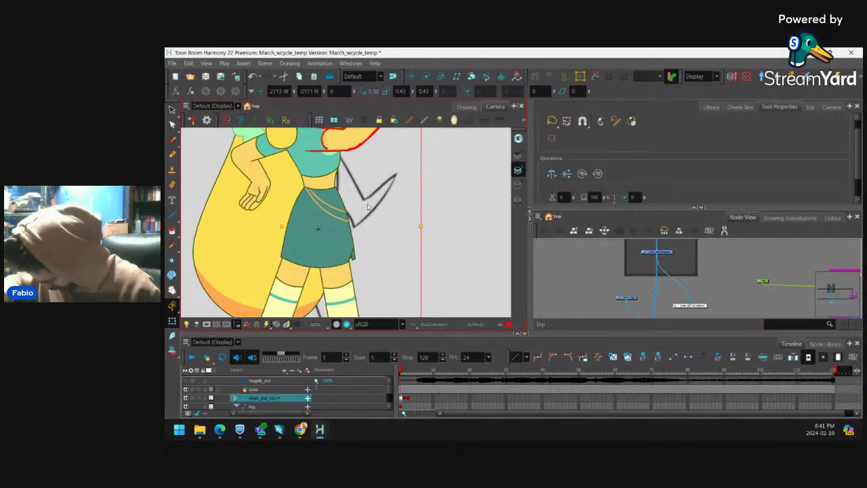
pyautogui.click(345, 239)
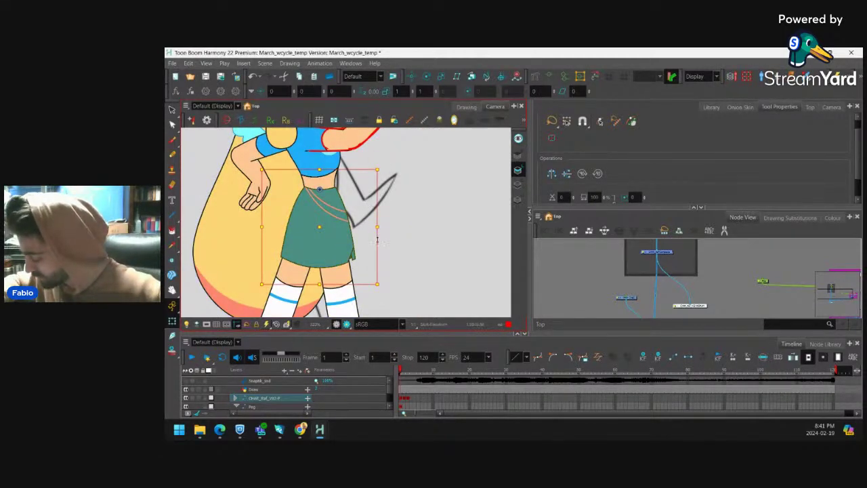
pyautogui.moveTo(377, 244)
pyautogui.mouseDown()
pyautogui.moveTo(378, 235)
pyautogui.moveTo(378, 249)
pyautogui.mouseUp()
pyautogui.scroll(-2, 393, 225)
pyautogui.scroll(-3, 394, 224)
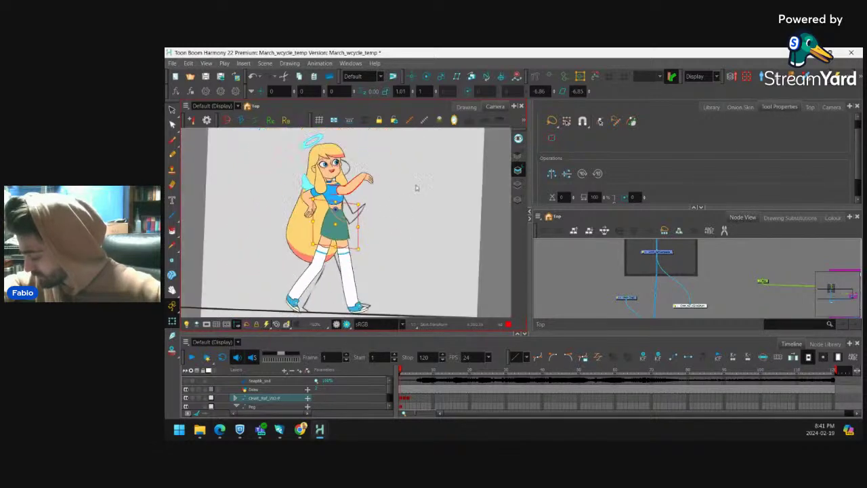
pyautogui.click(537, 247)
pyautogui.scroll(2, 347, 228)
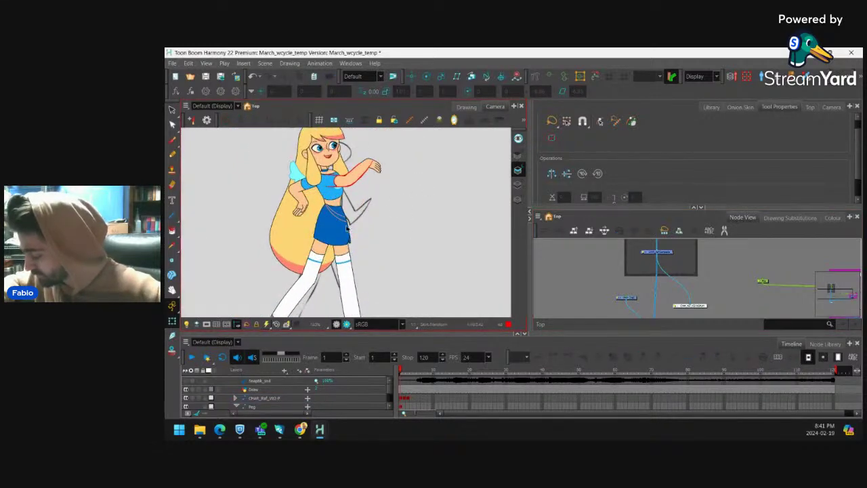
# Select the skirt's parent level on frame 1 and move the skirt slightly down.
pyautogui.click(347, 229)
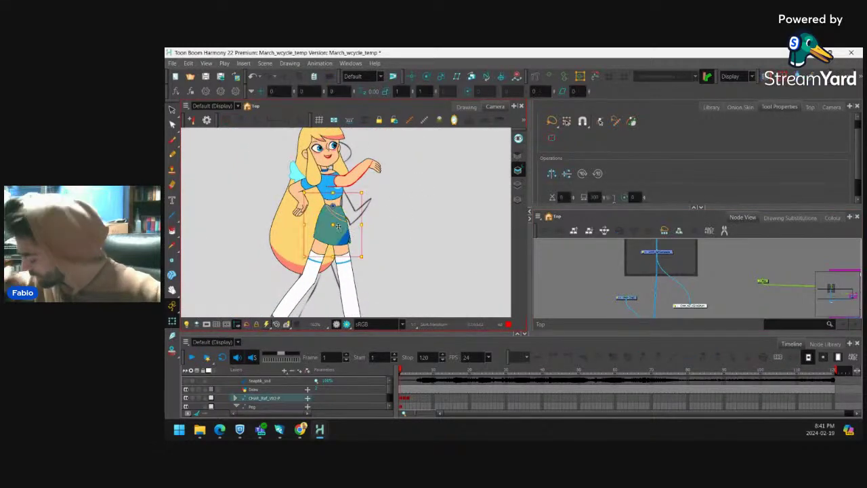
pyautogui.scroll(-4, 411, 208)
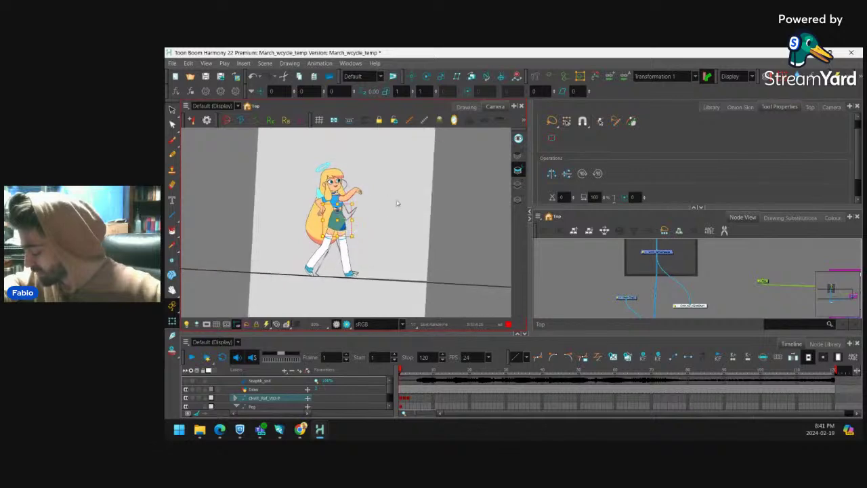
pyautogui.scroll(1, 399, 203)
pyautogui.press('2')
pyautogui.click(360, 205)
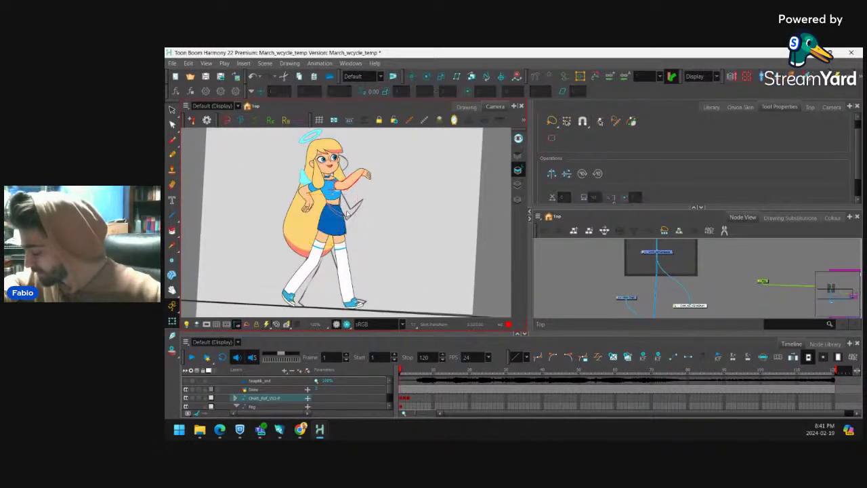
pyautogui.click(346, 215)
pyautogui.press('b')
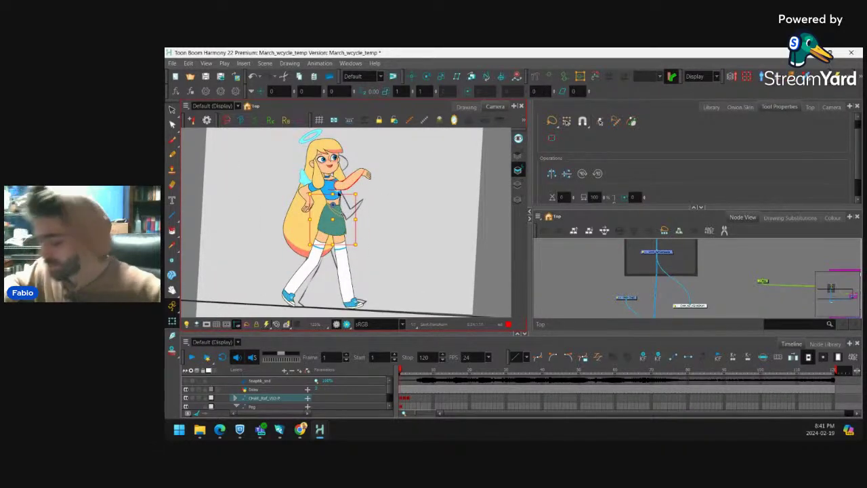
pyautogui.press('b')
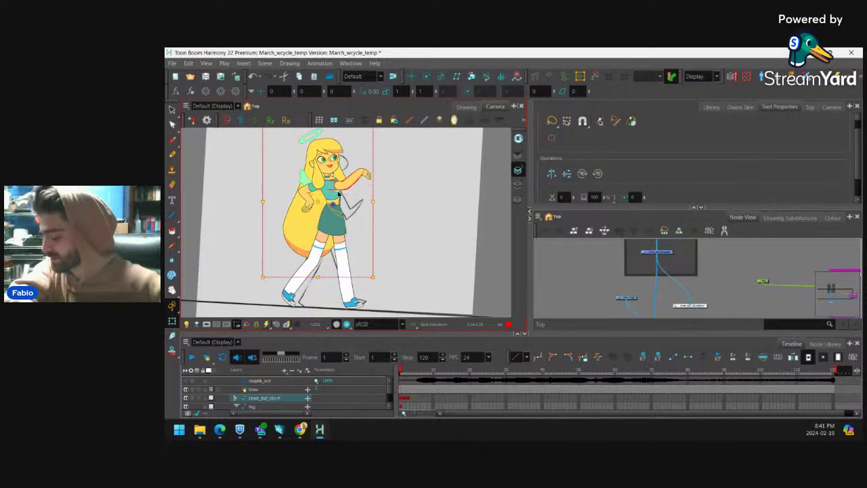
pyautogui.hotkey('shift', 'b')
pyautogui.click(338, 194)
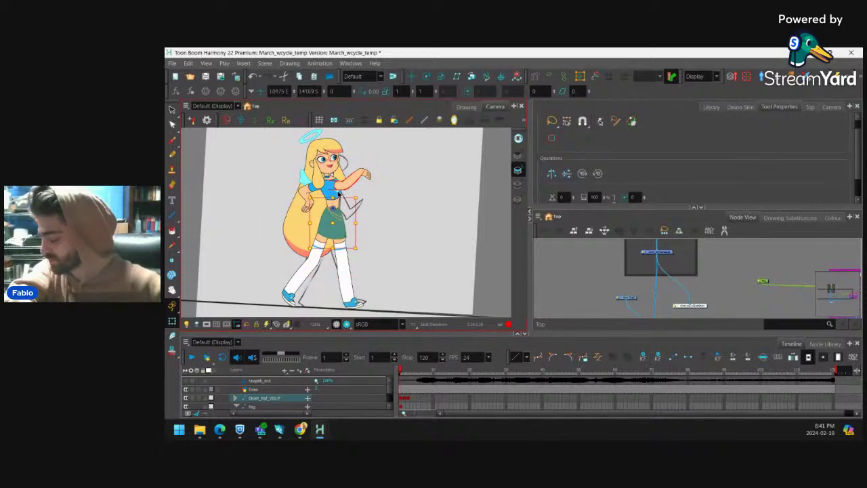
# Select the upper body's parent level on frame 1 and lower the torso, head and arms slightly.
pyautogui.click(333, 174)
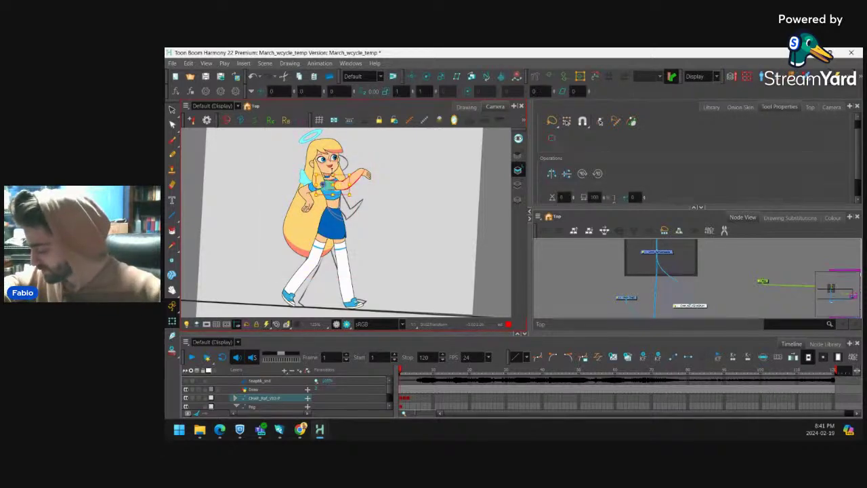
pyautogui.click(334, 153)
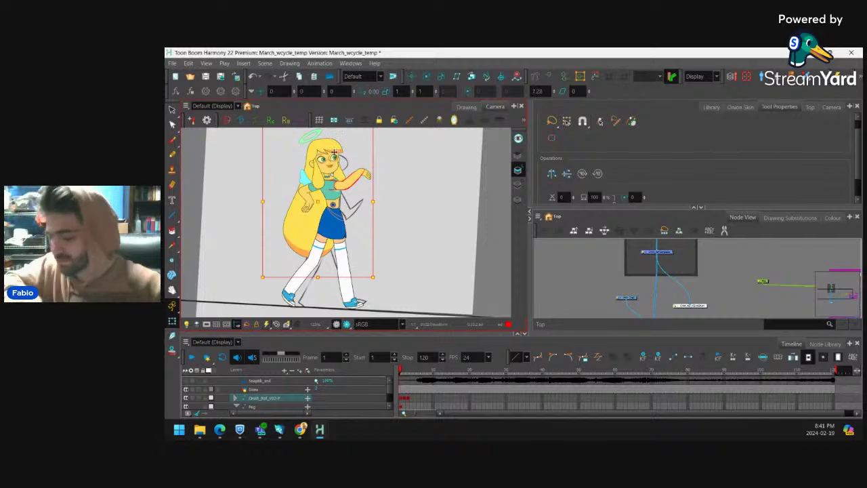
pyautogui.click(334, 152)
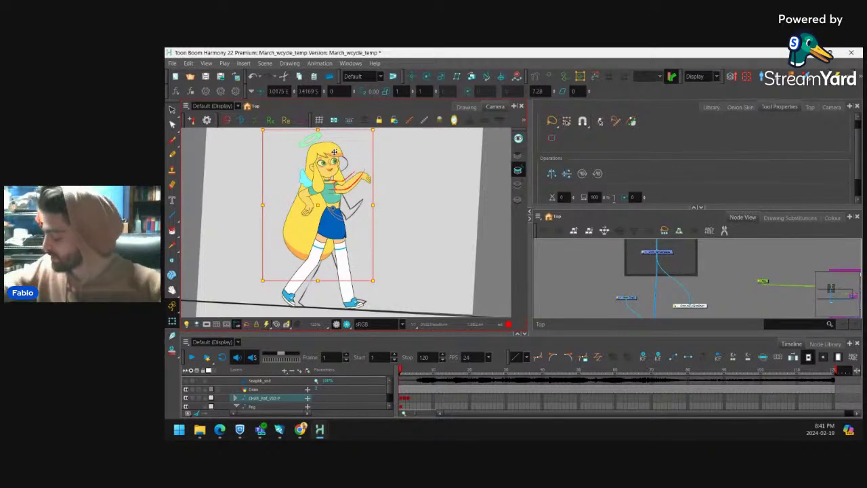
pyautogui.click(430, 219)
pyautogui.press('2')
pyautogui.moveTo(361, 179)
pyautogui.mouseDown()
pyautogui.moveTo(370, 201)
pyautogui.moveTo(365, 189)
pyautogui.mouseUp()
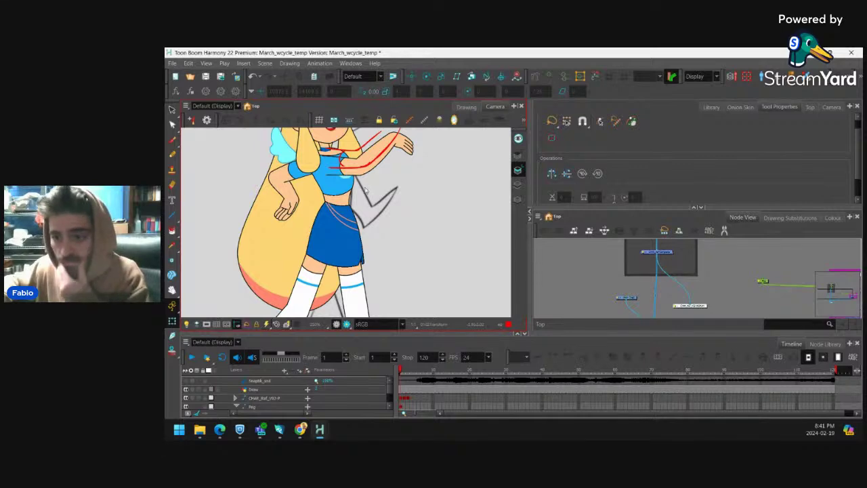
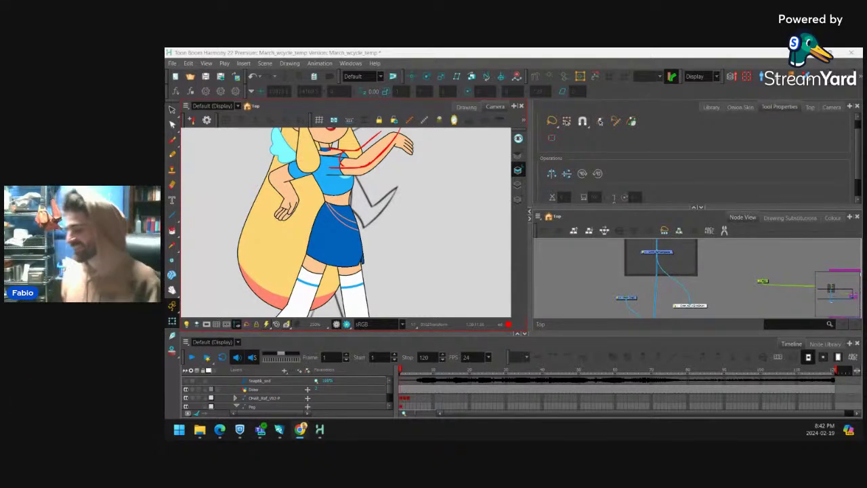
pyautogui.click(403, 397)
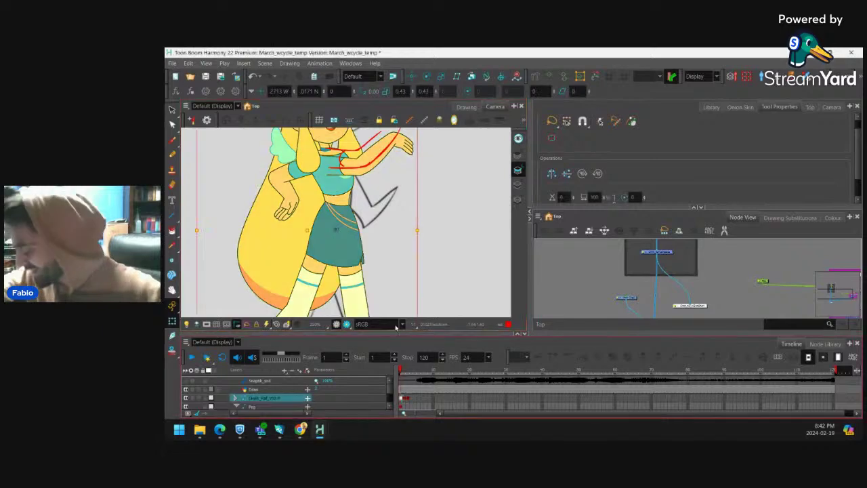
pyautogui.press('1')
pyautogui.press('1')
pyautogui.press('1')
pyautogui.press('1')
pyautogui.scroll(5, 396, 182)
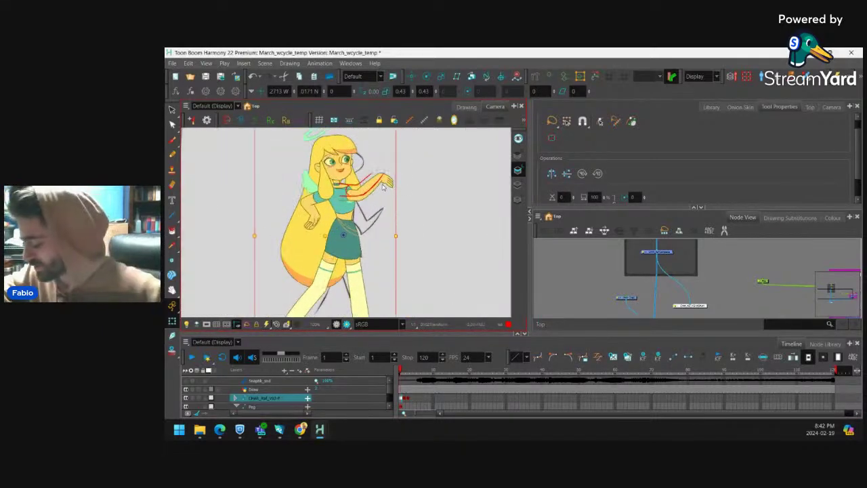
pyautogui.scroll(2, 360, 180)
pyautogui.scroll(-6, 360, 180)
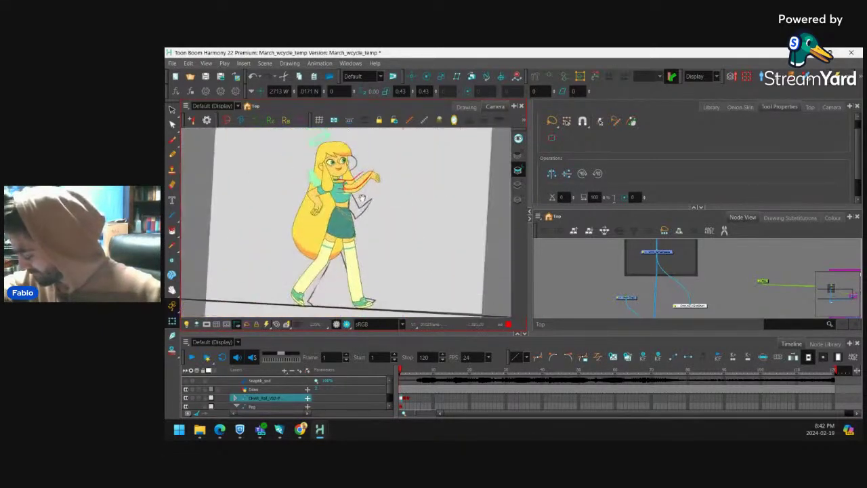
# Clear the character's existing keyframes on frames 2 and 3 and copy the frame 1 pose onto frame 2.
pyautogui.click(401, 398)
pyautogui.click(405, 397)
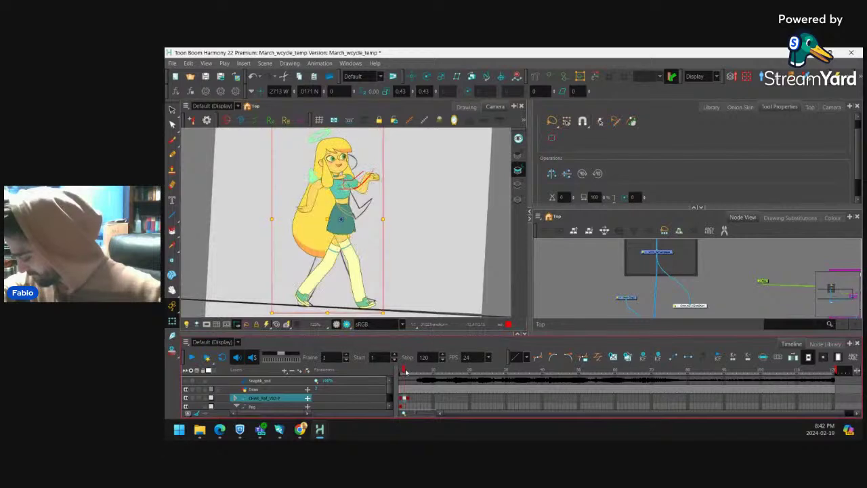
pyautogui.click(407, 398)
pyautogui.click(405, 398)
pyautogui.click(404, 400)
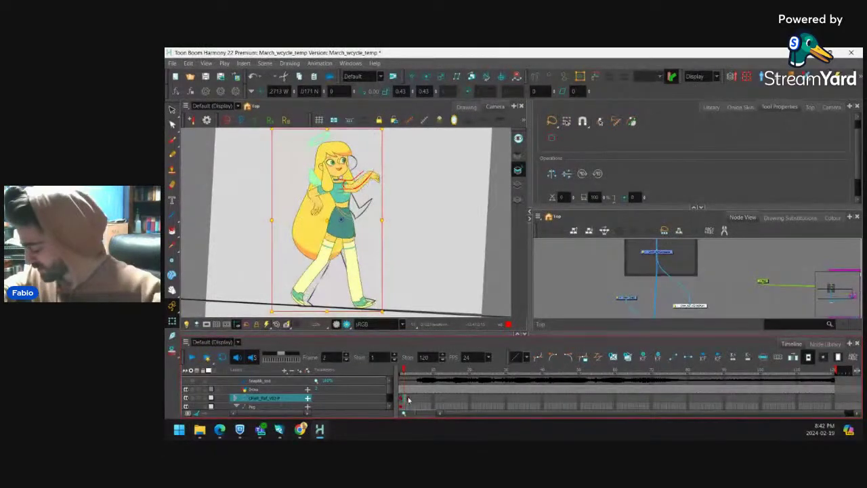
pyautogui.click(406, 400)
pyautogui.click(405, 400)
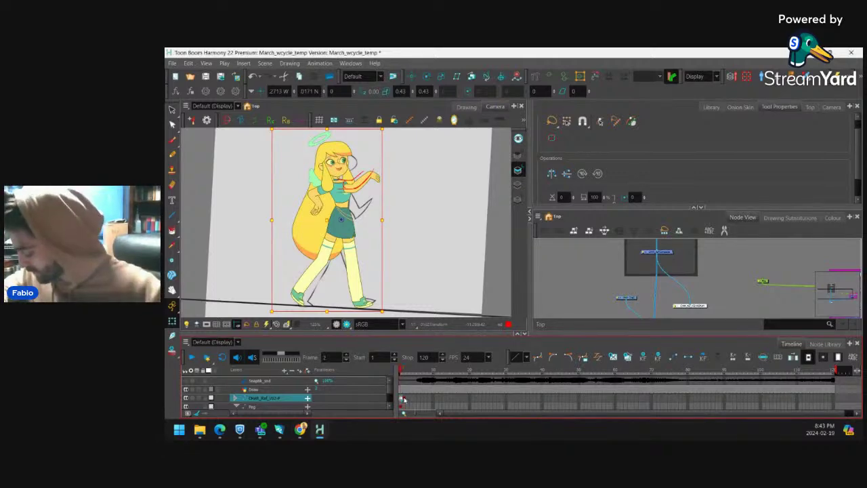
# On frame 2, swap the legs by rotating the leading leg backward and the trailing leg forward to about 31.25 degrees.
pyautogui.click(411, 204)
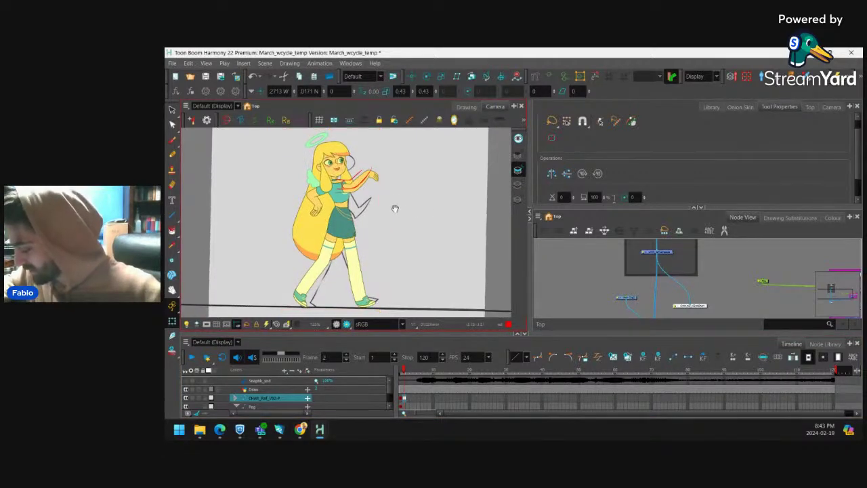
pyautogui.moveTo(395, 207); pyautogui.dragTo(368, 204)
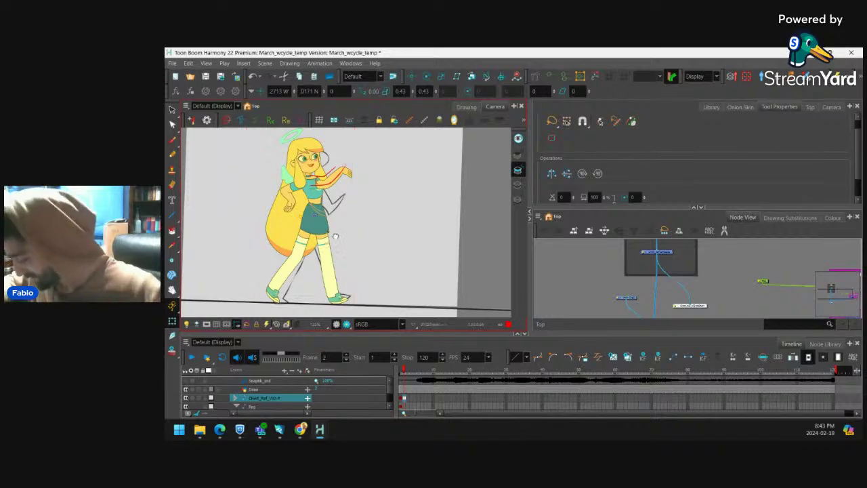
pyautogui.moveTo(328, 297); pyautogui.dragTo(349, 277)
pyautogui.click(337, 291)
pyautogui.press('b')
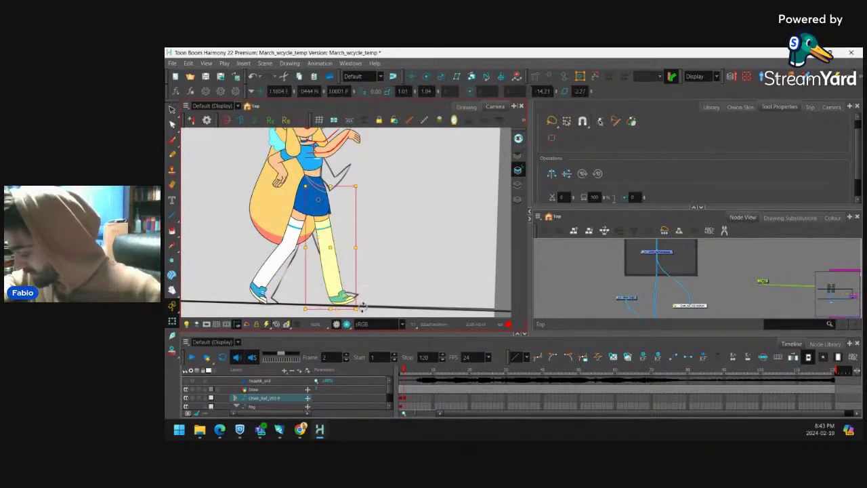
pyautogui.press('b')
pyautogui.hotkey('shift', 'b')
pyautogui.moveTo(364, 311); pyautogui.dragTo(412, 253)
pyautogui.click(275, 270)
pyautogui.press('b')
pyautogui.press('b')
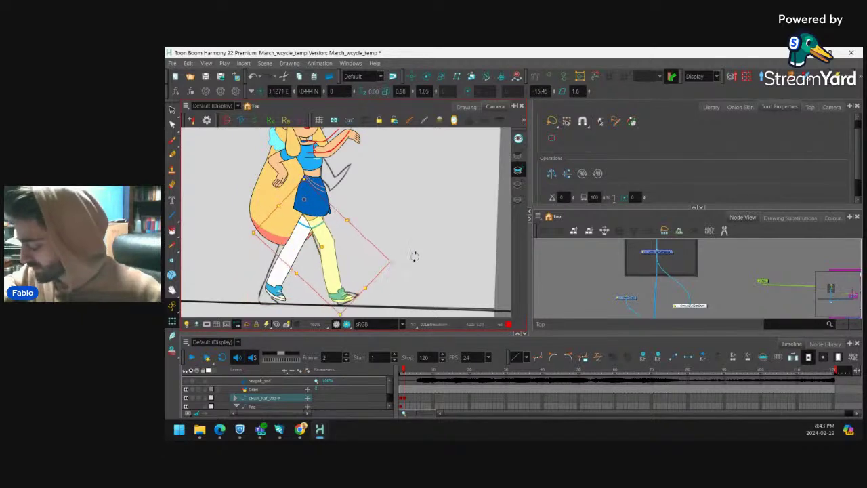
# Select the whole trailing leg on frame 2 and move it slightly back and down toward the ground line.
pyautogui.scroll(1, 297, 218)
pyautogui.click(296, 219)
pyautogui.press('2')
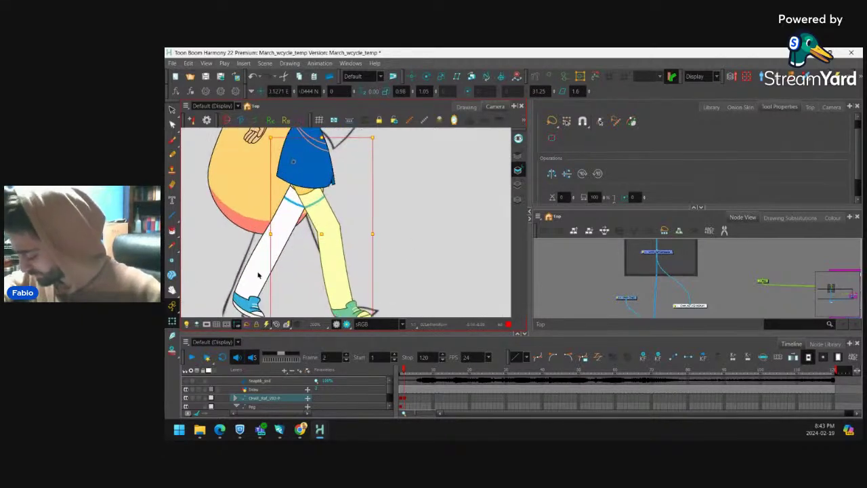
pyautogui.click(260, 275)
pyautogui.press('b')
pyautogui.press('b')
pyautogui.moveTo(274, 201); pyautogui.dragTo(298, 173)
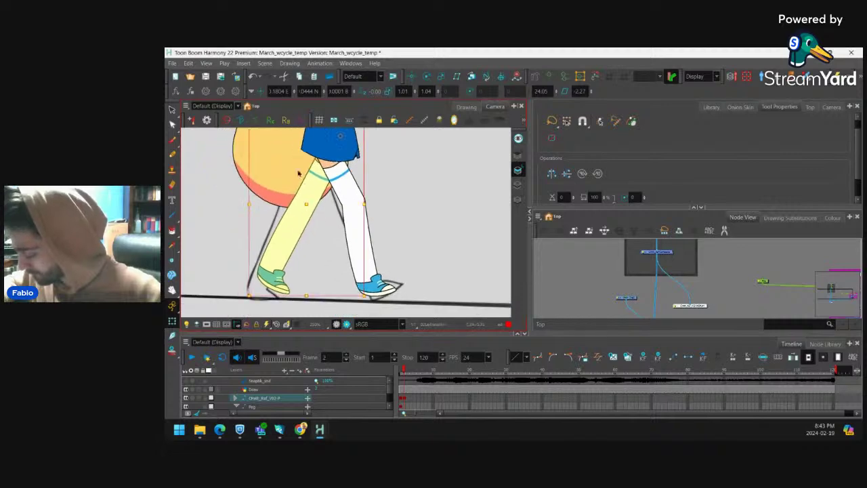
pyautogui.moveTo(306, 204); pyautogui.dragTo(302, 210)
# Move the whole leading leg on frame 2 slightly forward and down so the foot meets the sketch.
pyautogui.click(352, 202)
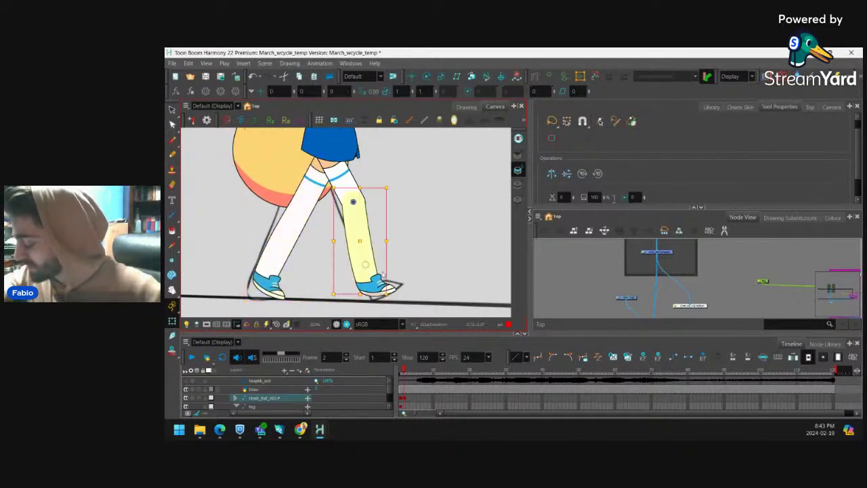
pyautogui.click(382, 276)
pyautogui.click(365, 223)
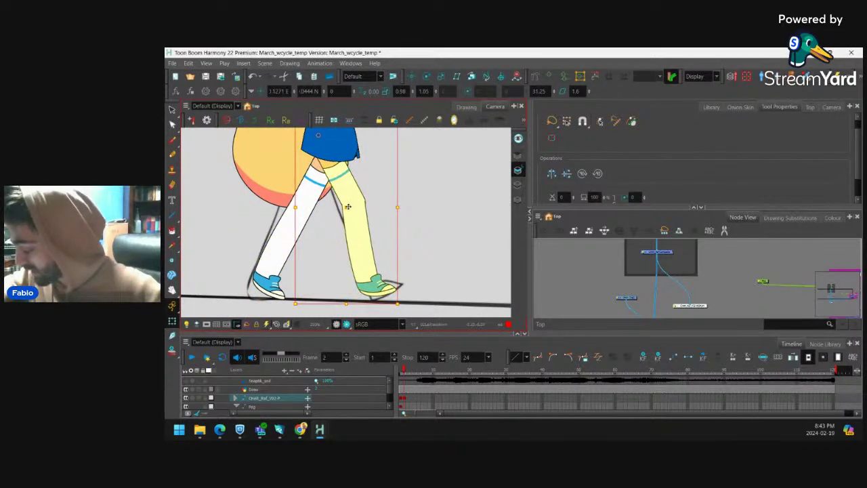
pyautogui.moveTo(348, 206); pyautogui.dragTo(351, 210)
pyautogui.click(378, 282)
pyautogui.press('b')
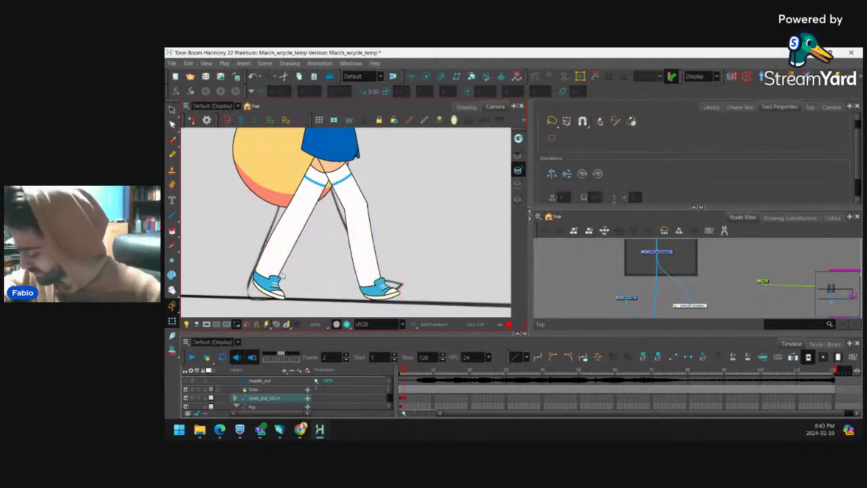
pyautogui.click(297, 296)
pyautogui.scroll(6, 320, 275)
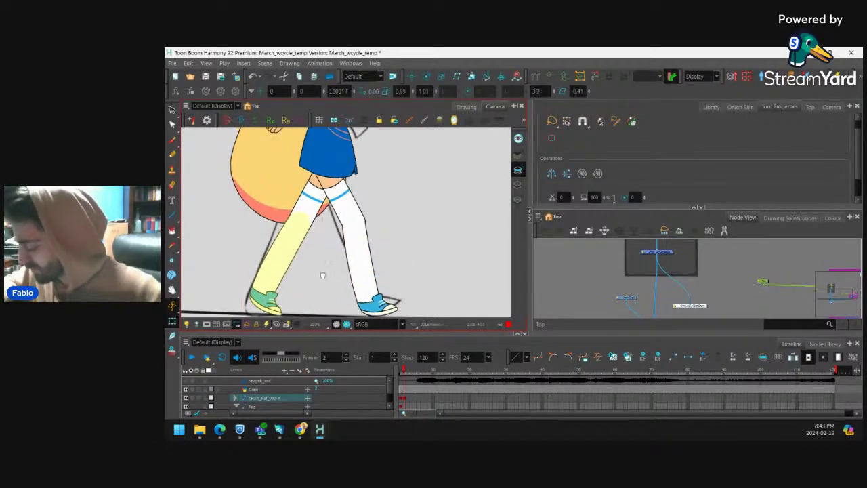
pyautogui.scroll(2, 333, 199)
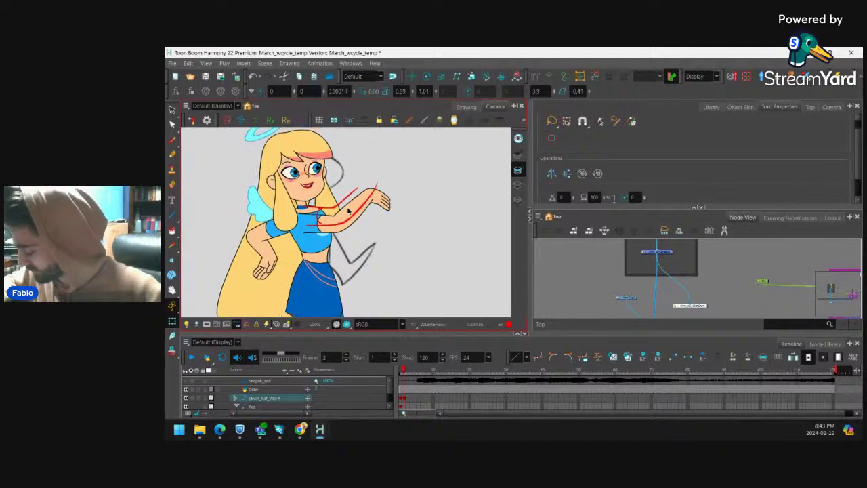
# Swap the arm swing on frame 2 by rotating the forward arm behind the body and the other arm forward.
pyautogui.click(348, 214)
pyautogui.moveTo(396, 174); pyautogui.dragTo(279, 257)
pyautogui.press('b')
pyautogui.press('b')
pyautogui.press('b')
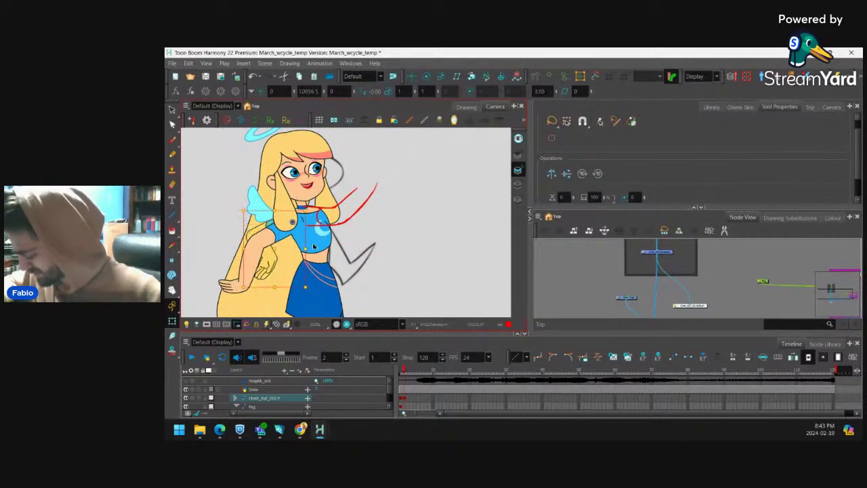
pyautogui.moveTo(310, 290); pyautogui.dragTo(352, 220)
# Bend the trailing arm's forearm downward, rotate the forward arm to about 121.82 degrees, and check frame 1 against frame 2.
pyautogui.click(244, 278)
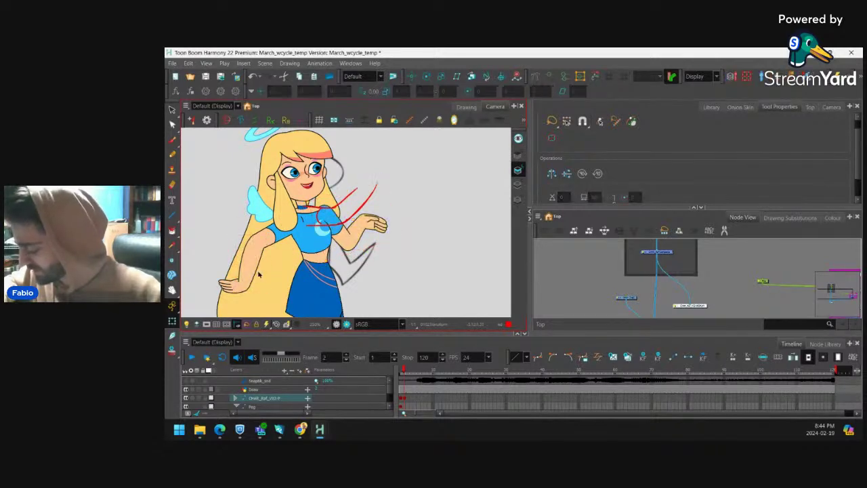
pyautogui.moveTo(274, 293)
pyautogui.mouseDown()
pyautogui.moveTo(287, 279)
pyautogui.moveTo(271, 305)
pyautogui.moveTo(317, 304)
pyautogui.moveTo(281, 305)
pyautogui.mouseUp()
pyautogui.click(382, 225)
pyautogui.press('b')
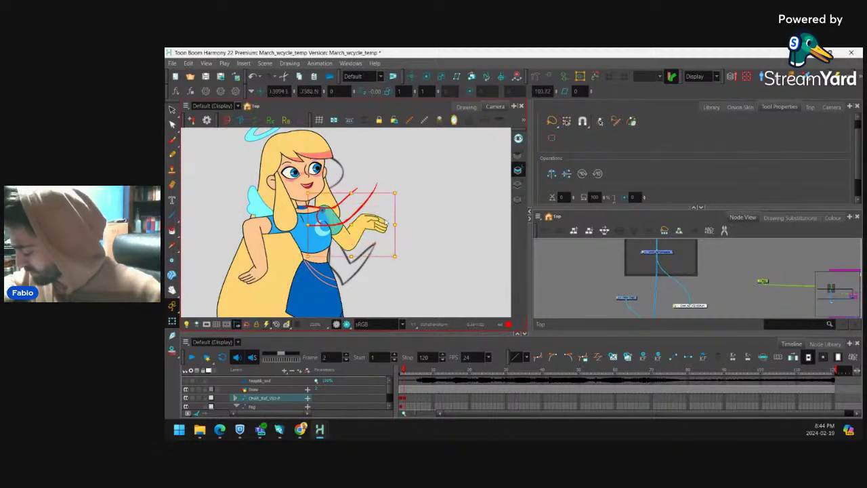
pyautogui.moveTo(393, 217); pyautogui.dragTo(422, 221)
pyautogui.press('1')
pyautogui.moveTo(401, 370); pyautogui.dragTo(405, 372)
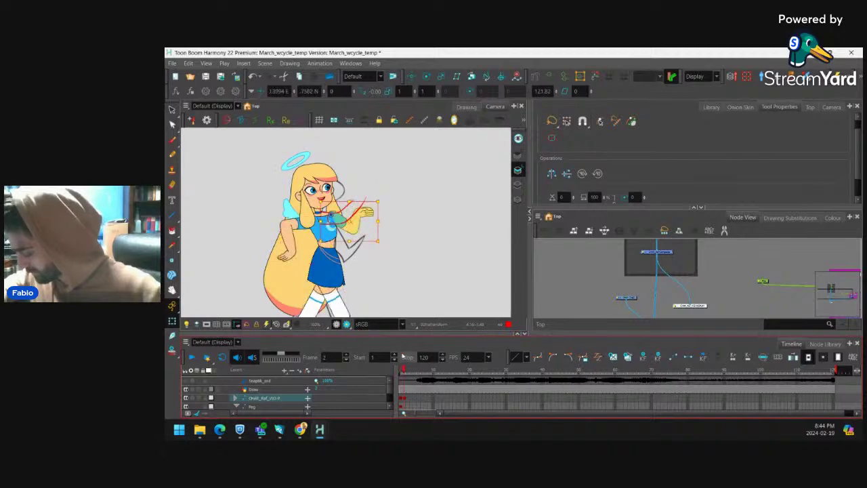
# Rotate the forward arm's forearm and hand on frame 2 and shift them up and outward from the body.
pyautogui.scroll(3, 391, 191)
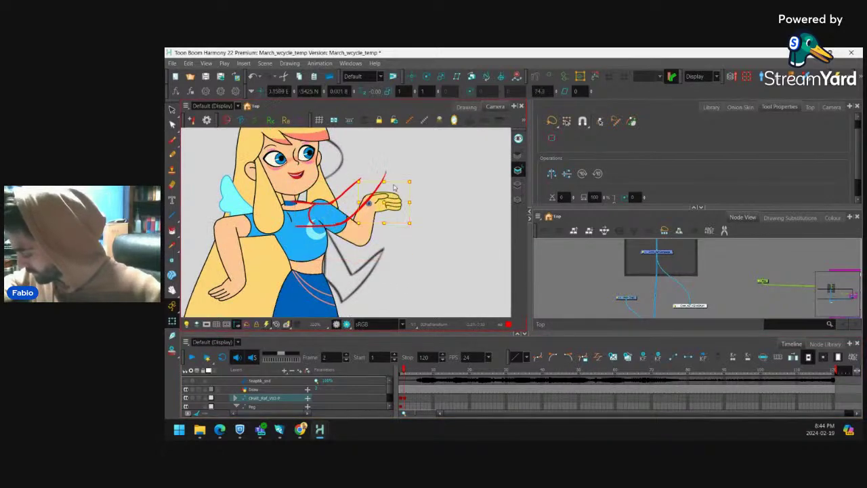
pyautogui.press('b')
pyautogui.press('b')
pyautogui.hotkey('shift', 'b')
pyautogui.moveTo(412, 181)
pyautogui.mouseDown()
pyautogui.moveTo(444, 199)
pyautogui.moveTo(418, 172)
pyautogui.mouseUp()
pyautogui.click(410, 210)
pyautogui.press('b')
pyautogui.moveTo(384, 214); pyautogui.dragTo(397, 204)
# Rotate the forward upper arm slightly upward so its elbow end meets the forearm.
pyautogui.click(381, 244)
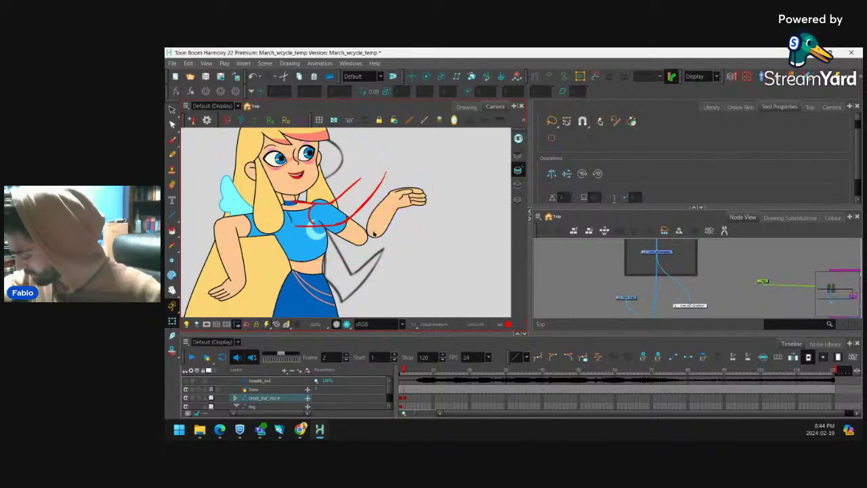
pyautogui.click(357, 233)
pyautogui.moveTo(376, 261); pyautogui.dragTo(393, 242)
pyautogui.click(393, 242)
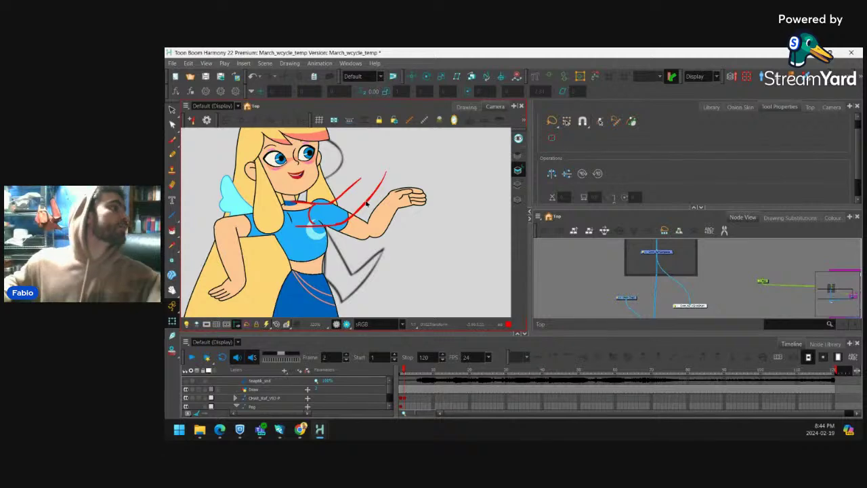
# Adjust the forward arm's sleeve deformer on frame 2 so the sleeve's edge follows the upper arm.
pyautogui.press('2')
pyautogui.press('2')
pyautogui.click(343, 220)
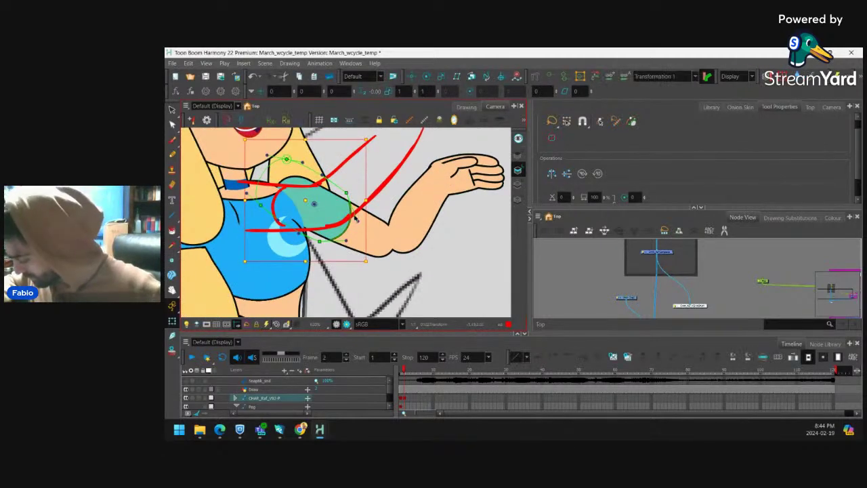
pyautogui.press('b')
pyautogui.moveTo(344, 222); pyautogui.dragTo(352, 201)
# Pull the elbow-end deformation point of the forward upper arm down and outward to round off the elbow.
pyautogui.click(410, 221)
pyautogui.press('b')
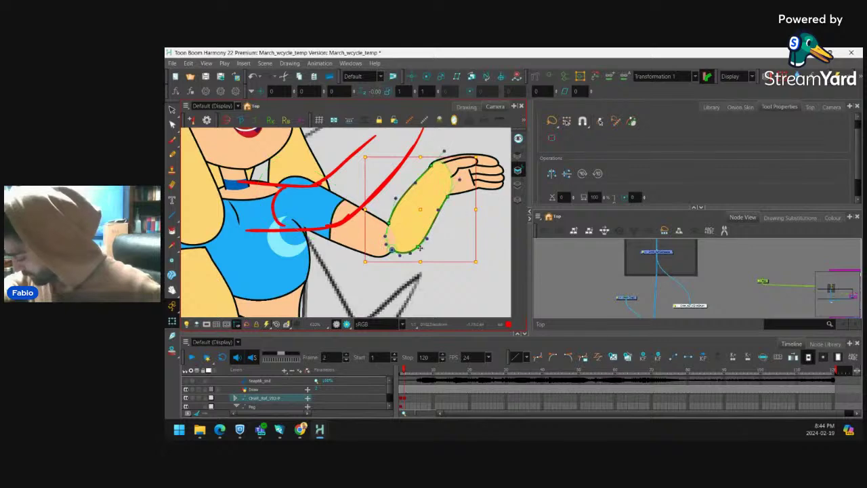
pyautogui.click(393, 246)
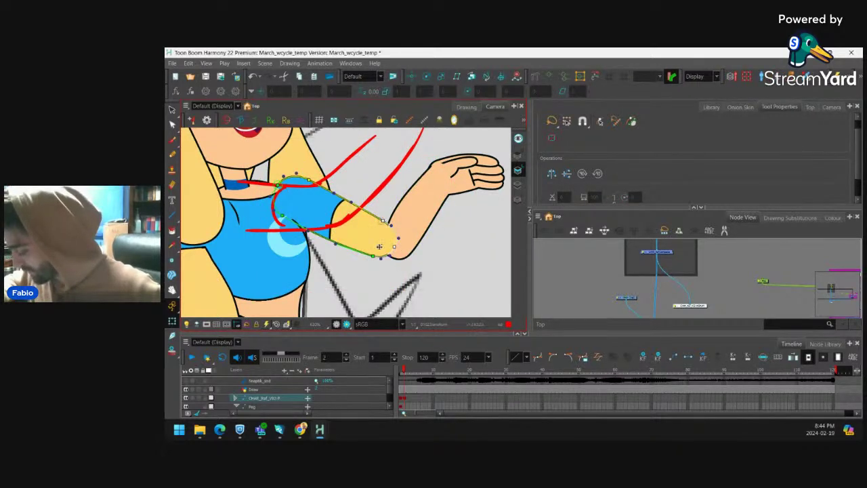
pyautogui.moveTo(395, 249); pyautogui.dragTo(404, 259)
# Reshape the forward forearm's inner contour by moving its deformation points near the elbow and wrist.
pyautogui.click(407, 240)
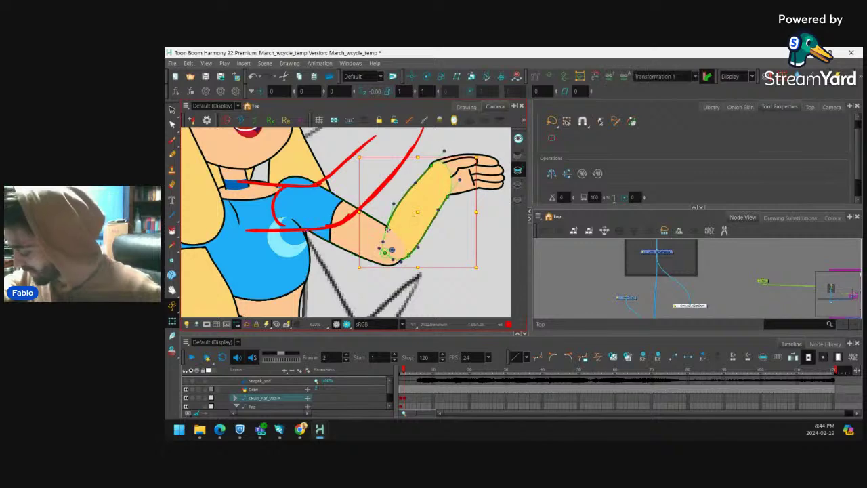
pyautogui.moveTo(388, 229); pyautogui.dragTo(397, 204)
pyautogui.moveTo(432, 165); pyautogui.dragTo(428, 169)
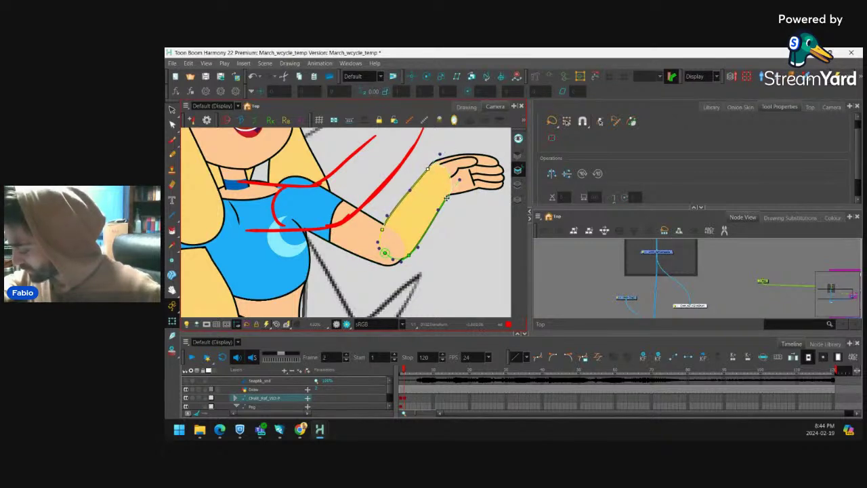
# Adjust the raised forearm's deformer points at the wrist and along its underside near the elbow.
pyautogui.moveTo(448, 198); pyautogui.dragTo(436, 225)
pyautogui.moveTo(409, 256); pyautogui.dragTo(400, 262)
pyautogui.click(433, 250)
pyautogui.moveTo(481, 172); pyautogui.dragTo(441, 200)
pyautogui.click(446, 192)
# Nudge the raised hand slightly downward so it lines up with the wrist, and clear the selection.
pyautogui.press('b')
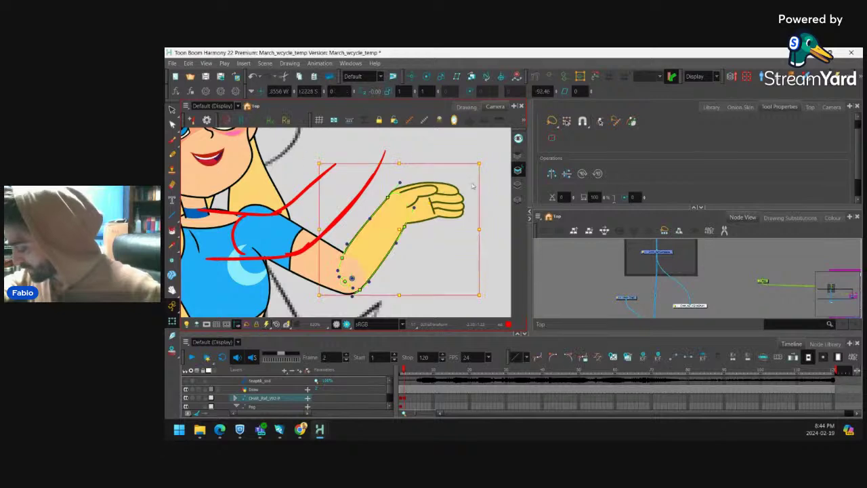
pyautogui.hotkey('shift', 'b')
pyautogui.press('Down')
pyautogui.press('Down')
pyautogui.press('Down')
pyautogui.press('Down')
pyautogui.press('Down')
pyautogui.press('Down')
pyautogui.press('Escape')
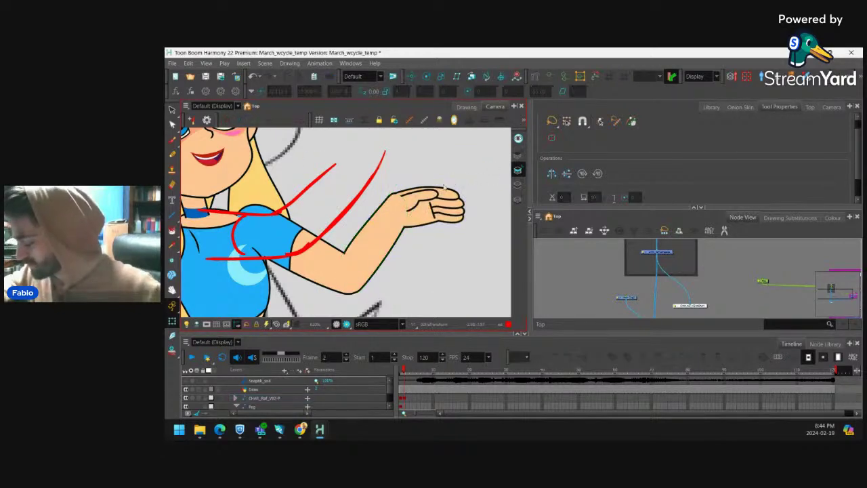
# Reshape the torso's side below the raised arm by moving its deformer points and handles.
pyautogui.press('1')
pyautogui.press('1')
pyautogui.press('1')
pyautogui.keyDown('space'); pyautogui.moveTo(296, 210); pyautogui.dragTo(356, 197); pyautogui.keyUp('space')
pyautogui.press('2')
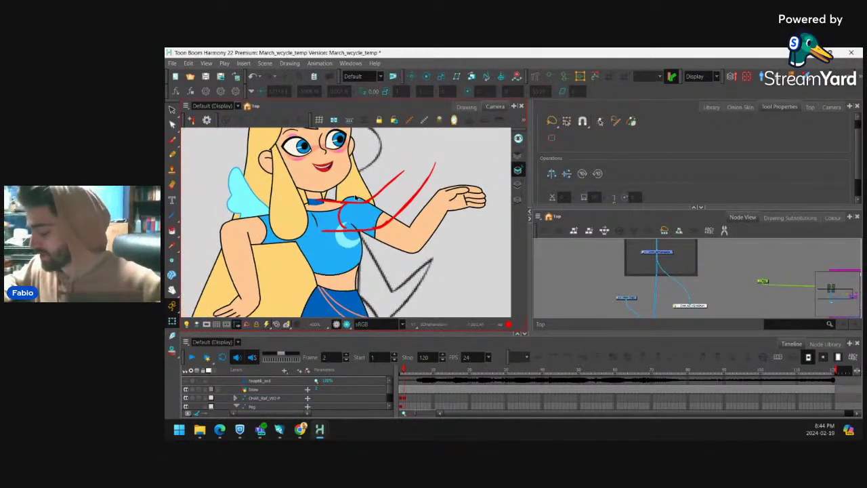
pyautogui.scroll(3, 354, 198)
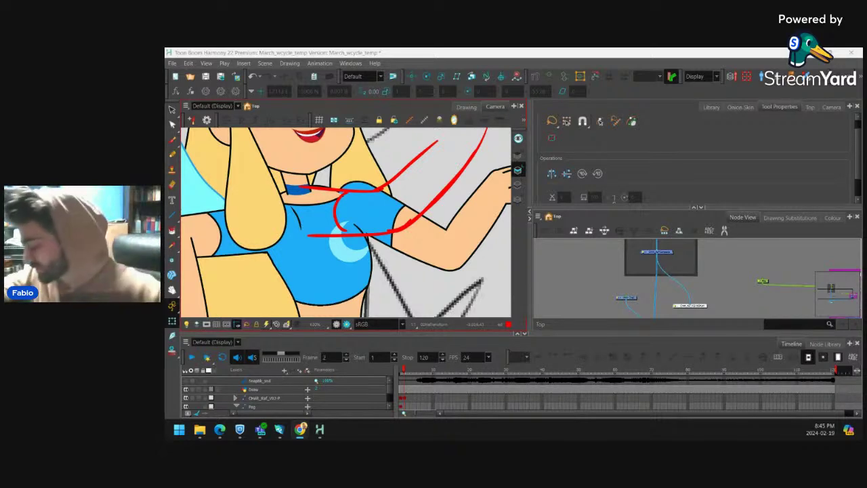
pyautogui.click(363, 211)
pyautogui.click(368, 262)
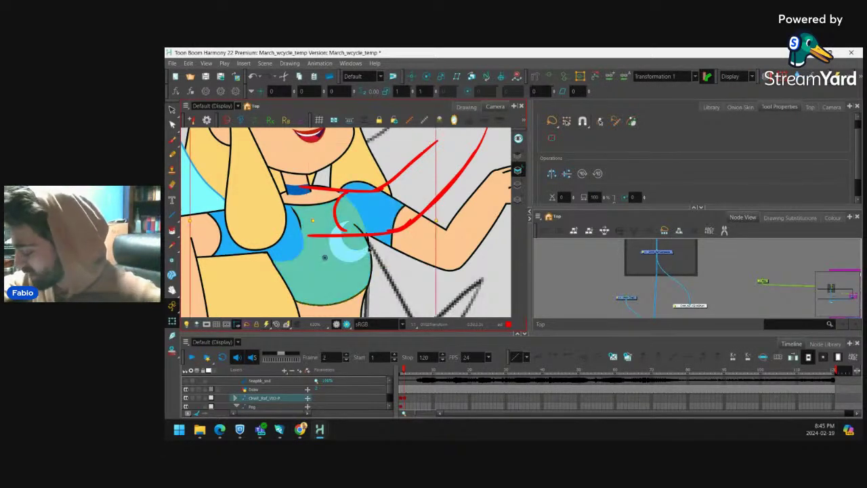
pyautogui.click(366, 237)
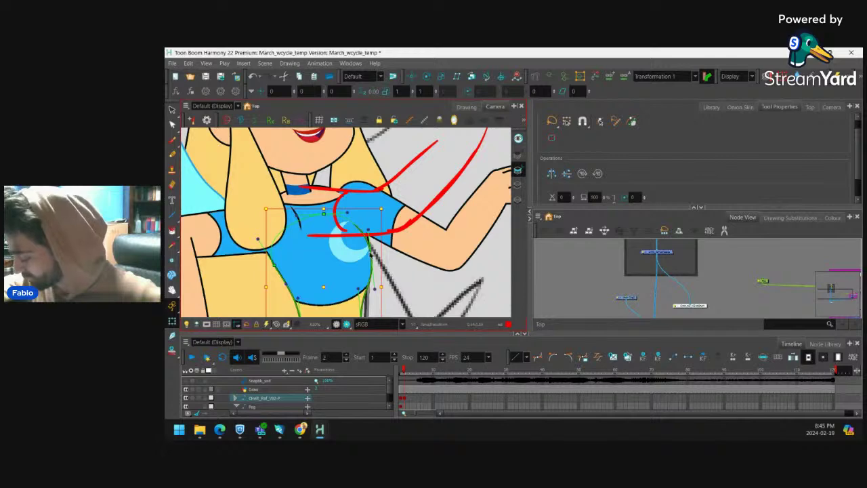
pyautogui.moveTo(371, 254); pyautogui.dragTo(371, 243)
pyautogui.moveTo(367, 292); pyautogui.dragTo(378, 235)
pyautogui.hotkey('shift', 'c')
pyautogui.press('1')
pyautogui.press('1')
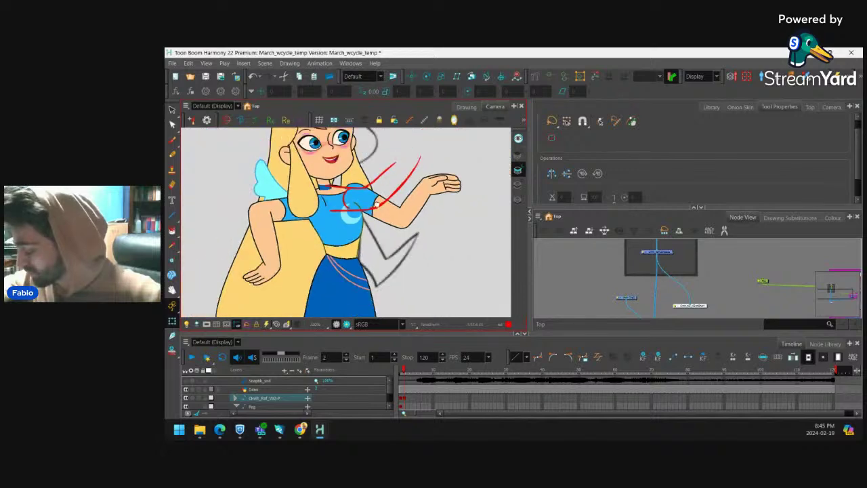
# Reshape the shoulder line between the base of the neck and the raised arm's sleeve with its deformer points.
pyautogui.scroll(4, 377, 205)
pyautogui.click(337, 201)
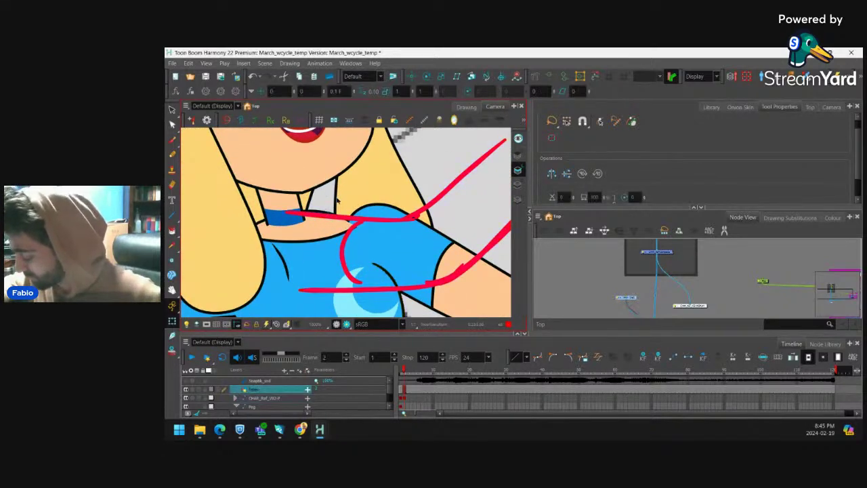
pyautogui.click(370, 213)
pyautogui.moveTo(346, 218); pyautogui.dragTo(364, 208)
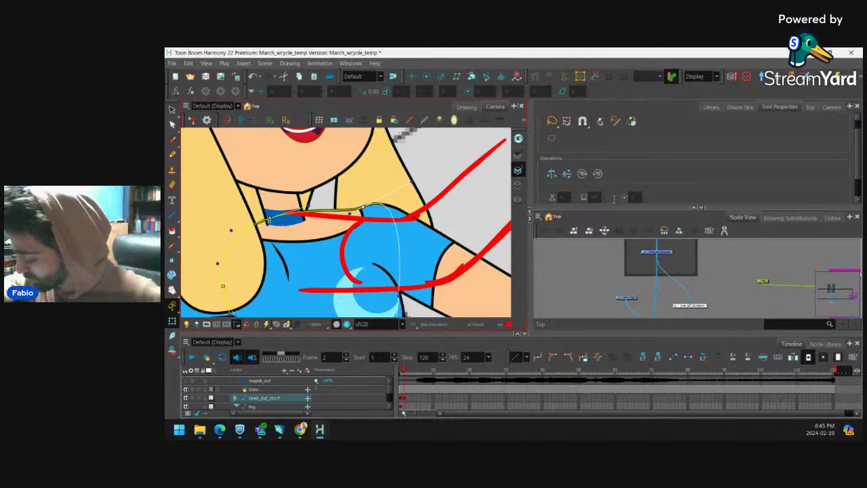
pyautogui.click(283, 218)
pyautogui.moveTo(270, 218); pyautogui.dragTo(307, 214)
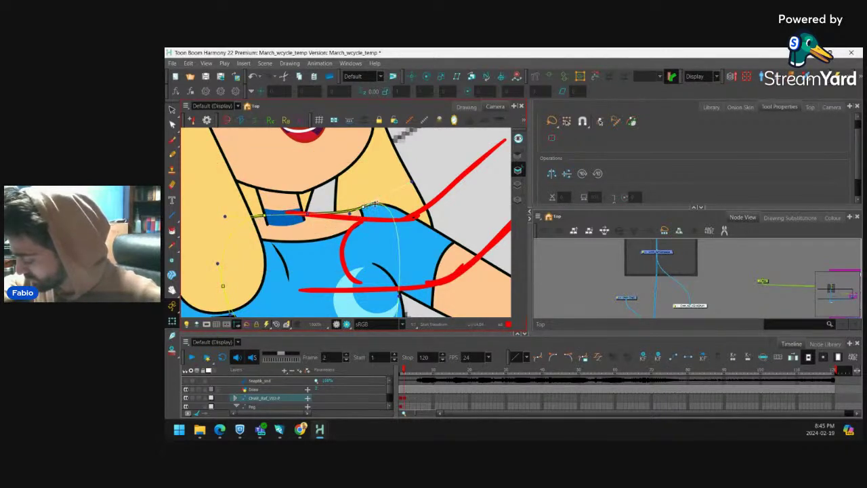
pyautogui.moveTo(410, 185); pyautogui.dragTo(412, 187)
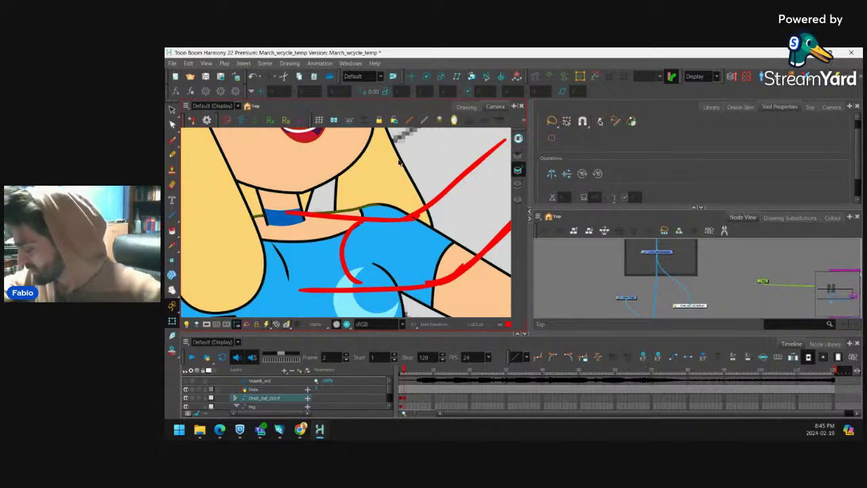
# Rotate the lowered arm's forearm and hand outward, away from the body.
pyautogui.scroll(-5, 339, 210)
pyautogui.scroll(1, 329, 210)
pyautogui.click(279, 278)
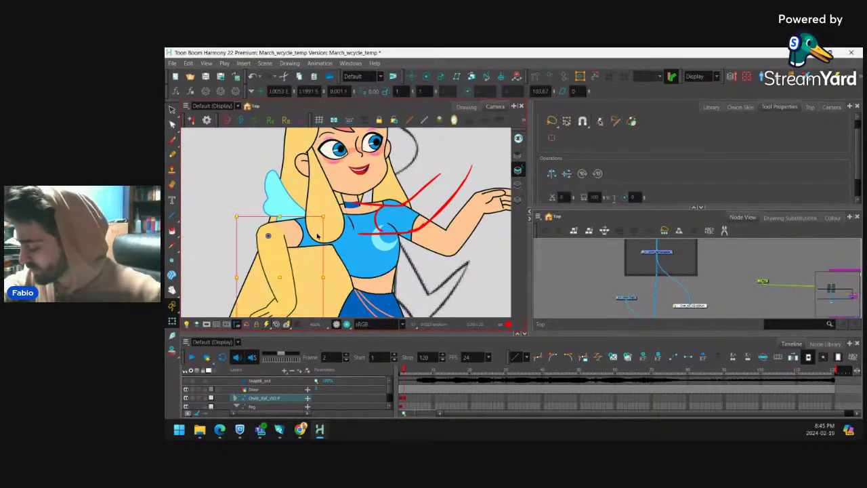
pyautogui.moveTo(280, 281); pyautogui.dragTo(300, 273)
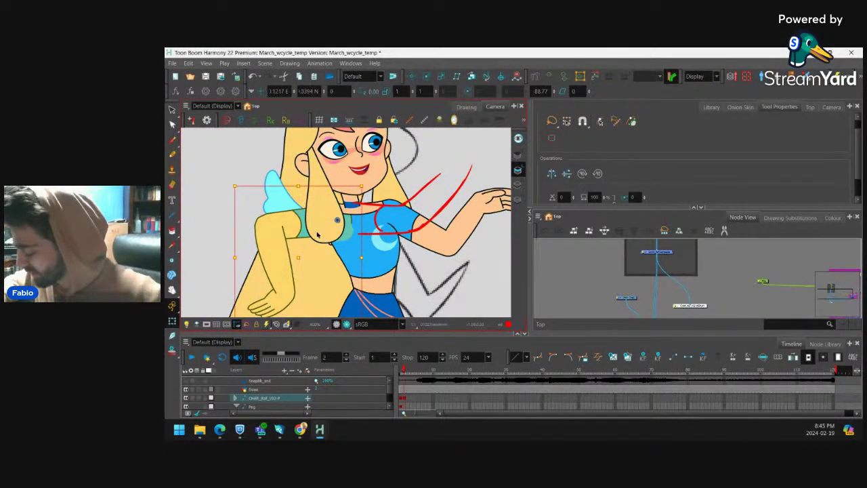
pyautogui.scroll(-2, 301, 273)
pyautogui.press('Escape')
pyautogui.click(305, 267)
pyautogui.press('b')
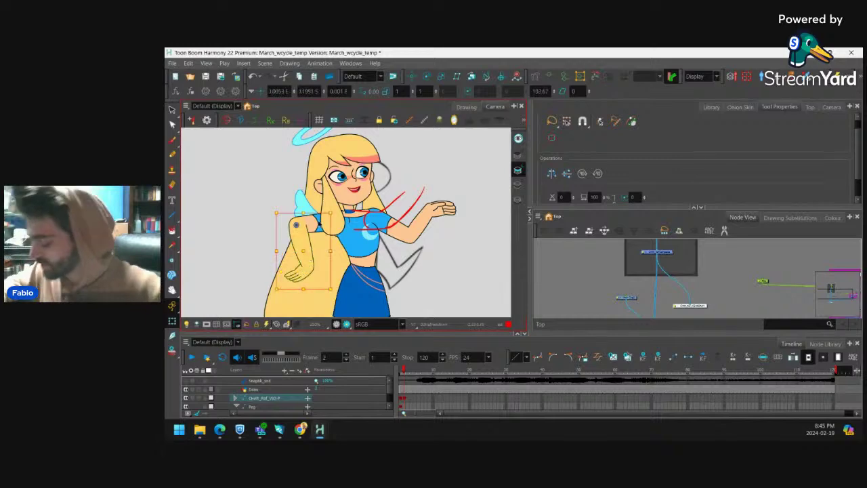
pyautogui.hotkey('shift', 'b')
pyautogui.press('b')
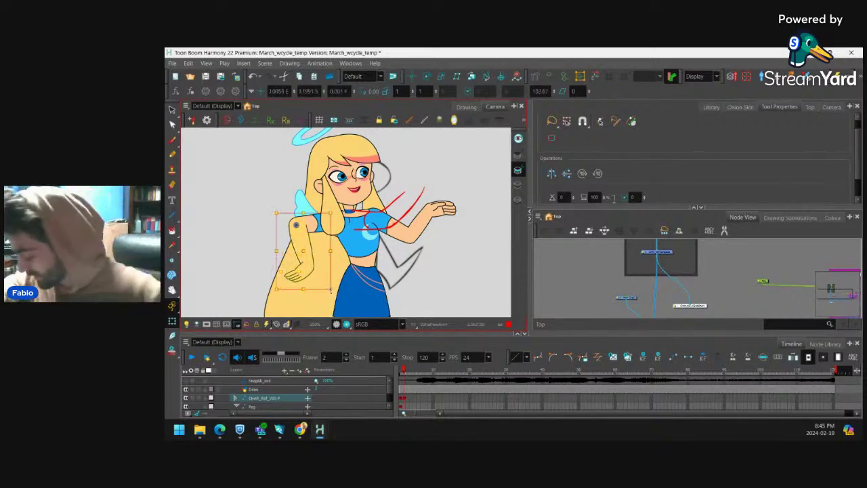
pyautogui.moveTo(336, 293); pyautogui.dragTo(299, 305)
pyautogui.press('b')
# Skew the skirt slightly so it follows the tilt of the hips, and clear the selection.
pyautogui.moveTo(392, 245); pyautogui.dragTo(342, 255)
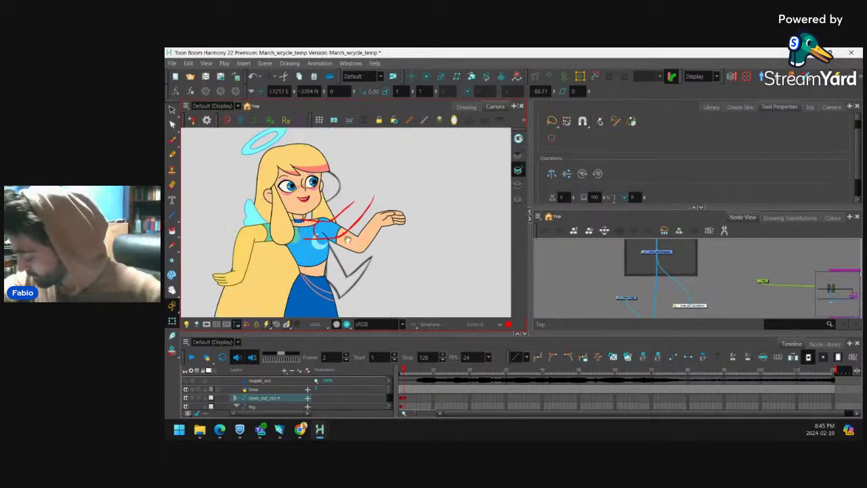
pyautogui.scroll(2, 342, 250)
pyautogui.click(384, 230)
pyautogui.moveTo(319, 300); pyautogui.dragTo(351, 244)
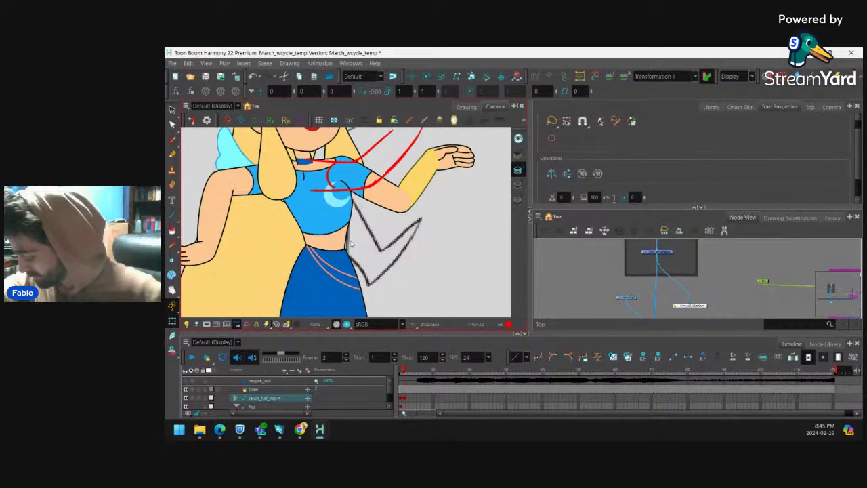
pyautogui.scroll(-1, 352, 246)
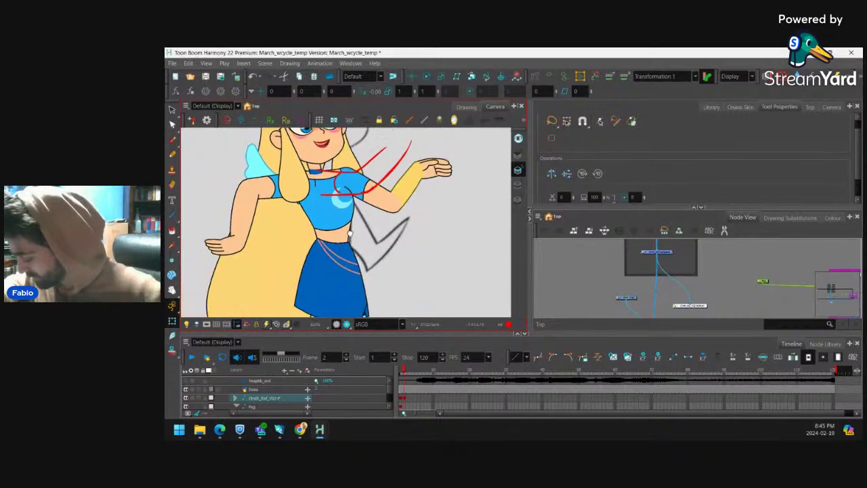
pyautogui.scroll(3, 356, 241)
pyautogui.click(362, 232)
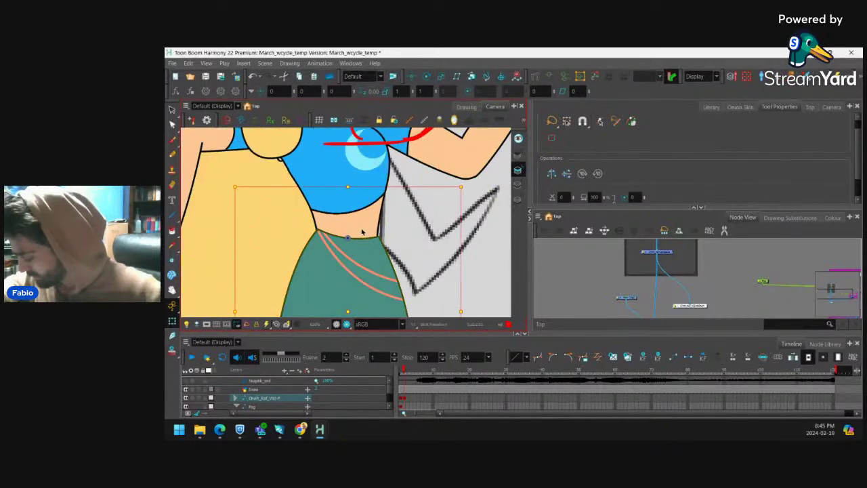
pyautogui.scroll(-4, 362, 231)
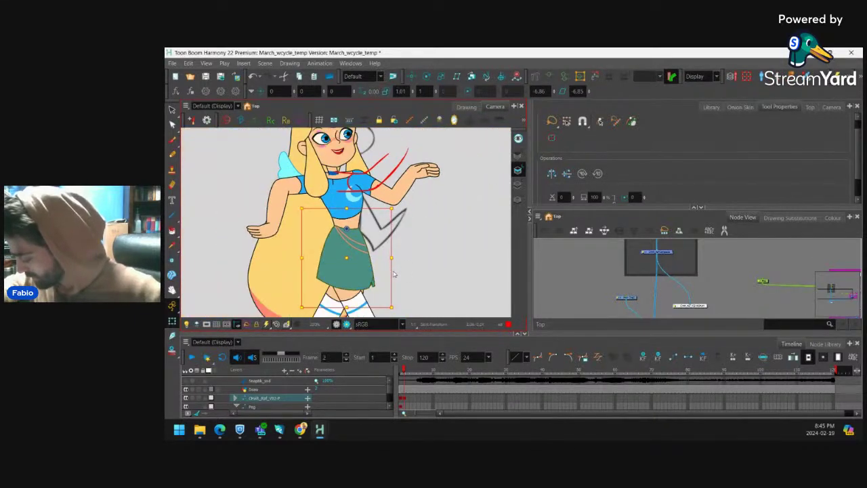
pyautogui.moveTo(393, 271); pyautogui.dragTo(392, 261)
pyautogui.click(416, 251)
pyautogui.scroll(-2, 408, 232)
# Adjust the torso's deformer points under the hair, beside the lowered arm's shoulder.
pyautogui.moveTo(405, 372); pyautogui.dragTo(404, 372)
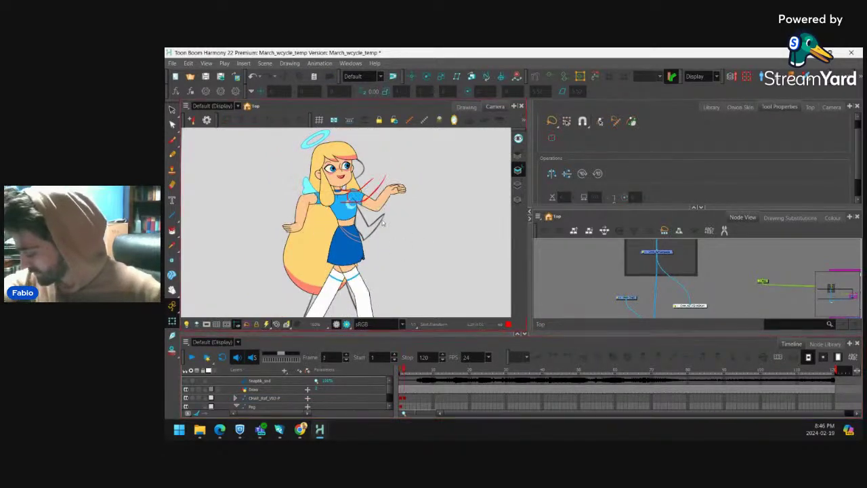
pyautogui.press('2')
pyautogui.press('2')
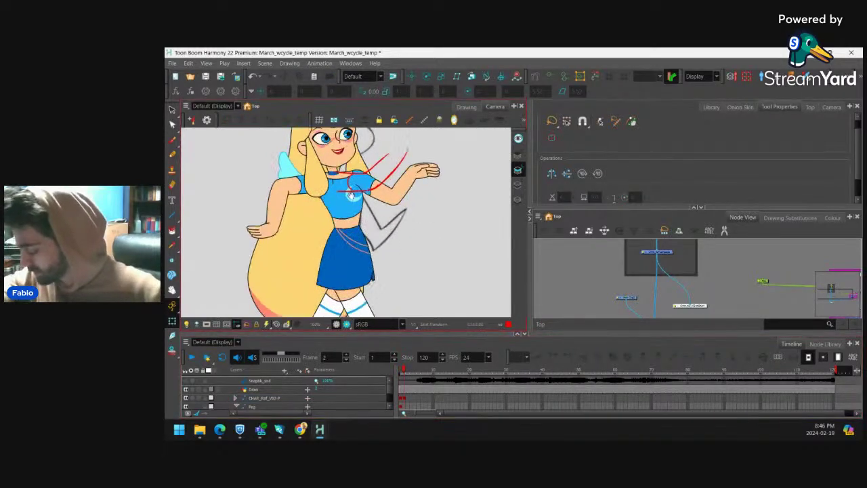
pyautogui.scroll(4, 351, 195)
pyautogui.click(347, 251)
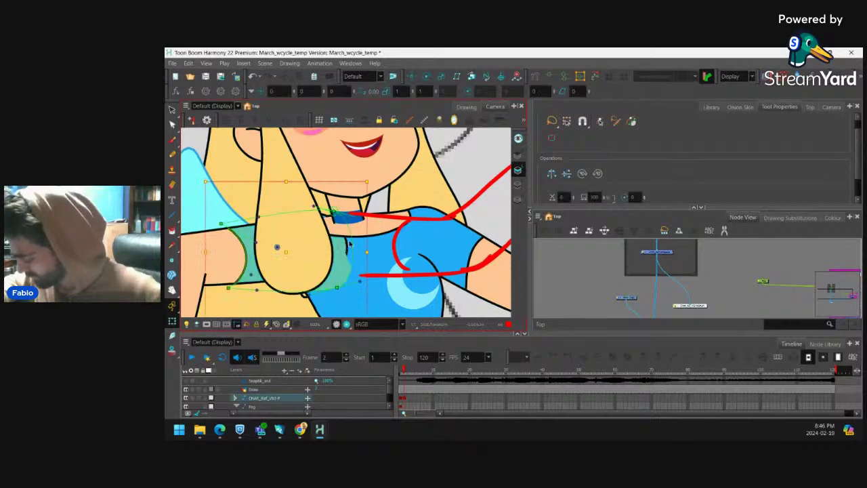
pyautogui.click(348, 251)
pyautogui.moveTo(348, 250)
pyautogui.mouseDown()
pyautogui.moveTo(348, 243)
pyautogui.moveTo(350, 260)
pyautogui.mouseUp()
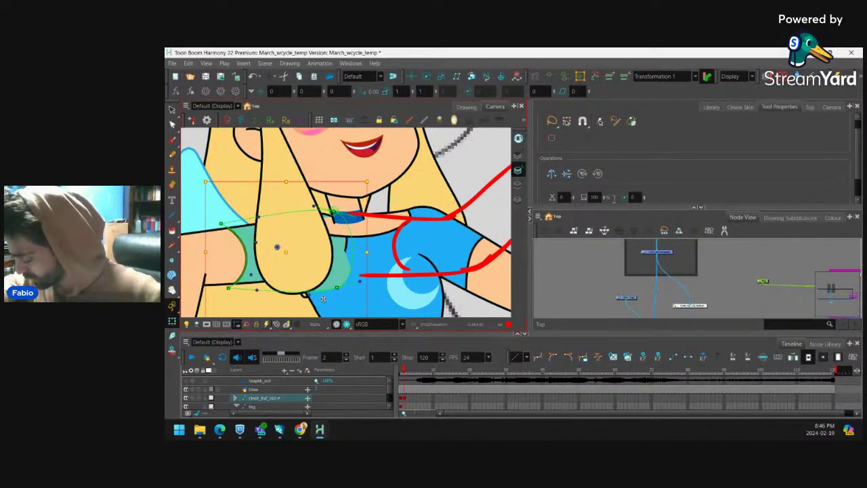
pyautogui.moveTo(324, 298); pyautogui.dragTo(314, 303)
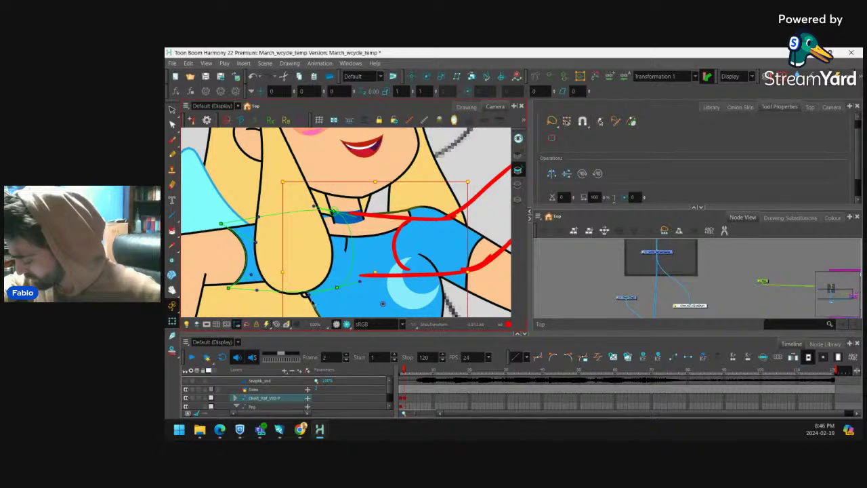
pyautogui.click(312, 303)
pyautogui.moveTo(325, 227); pyautogui.dragTo(300, 216)
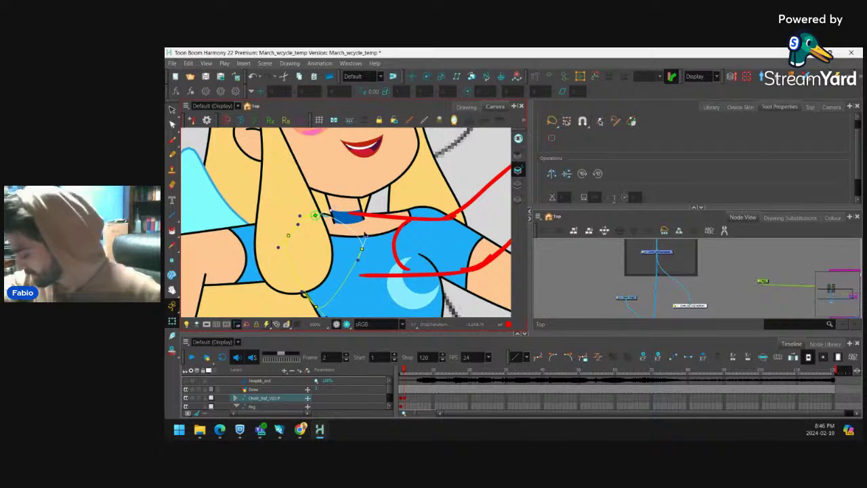
# Reshape the lowered arm's shoulder deformer where it meets the neck beside the choker.
pyautogui.click(364, 234)
pyautogui.press('2')
pyautogui.press('2')
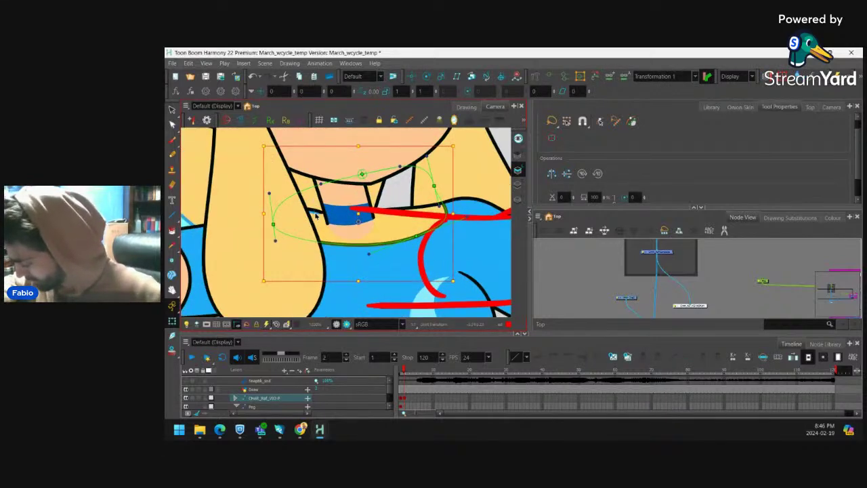
pyautogui.click(315, 216)
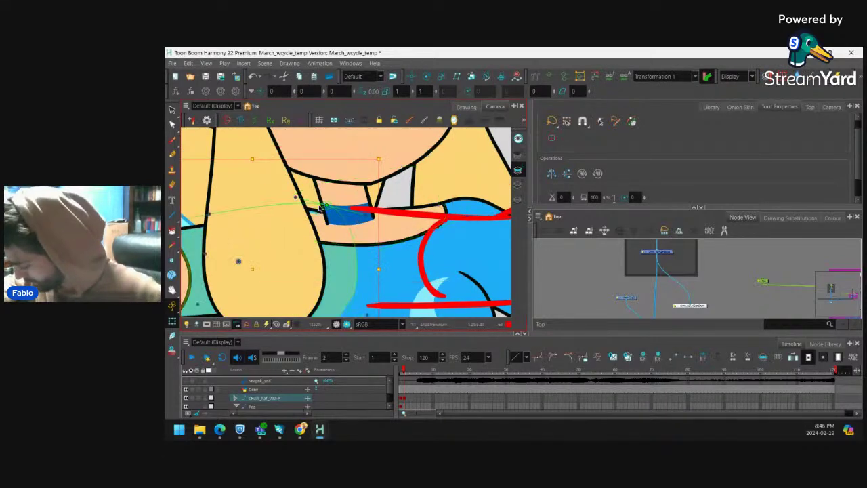
pyautogui.click(288, 213)
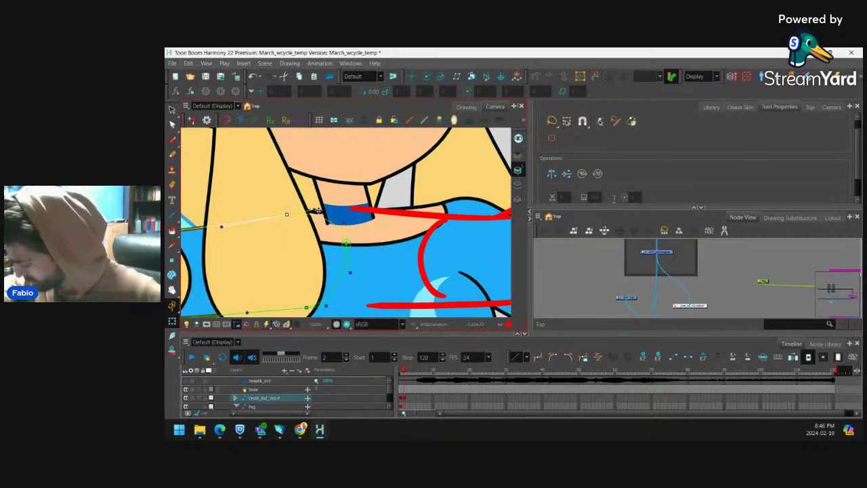
pyautogui.click(317, 212)
# Select the front foot of the walking pose on frame 2.
pyautogui.scroll(-3, 317, 211)
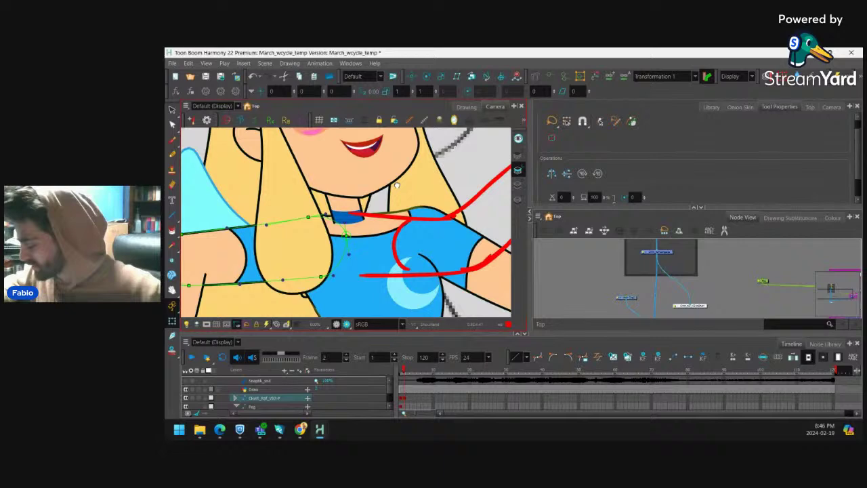
pyautogui.scroll(-5, 397, 185)
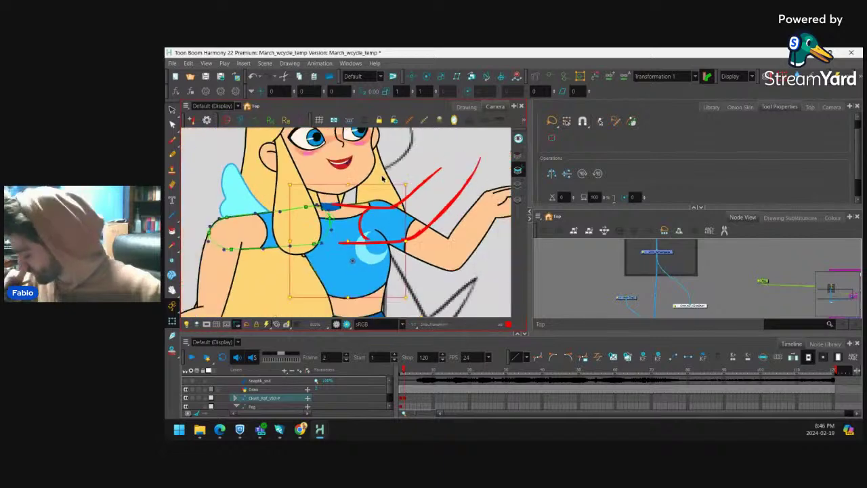
pyautogui.moveTo(369, 291); pyautogui.dragTo(365, 226)
pyautogui.scroll(2, 364, 226)
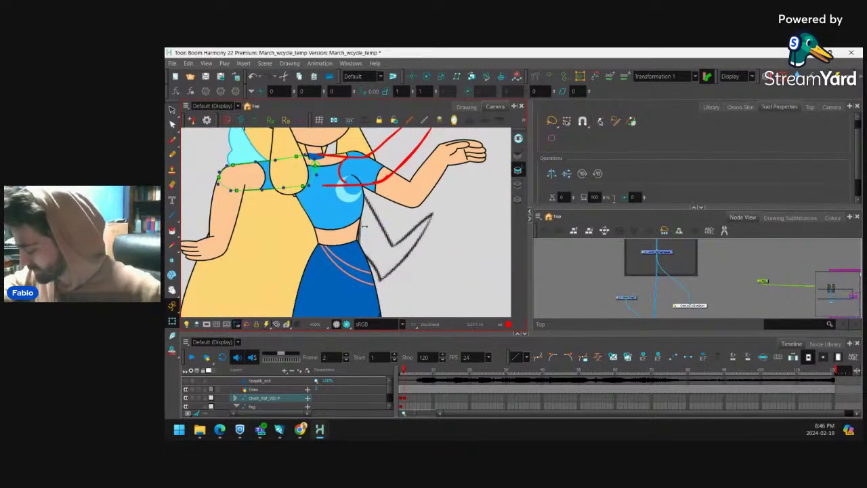
pyautogui.scroll(-10, 364, 227)
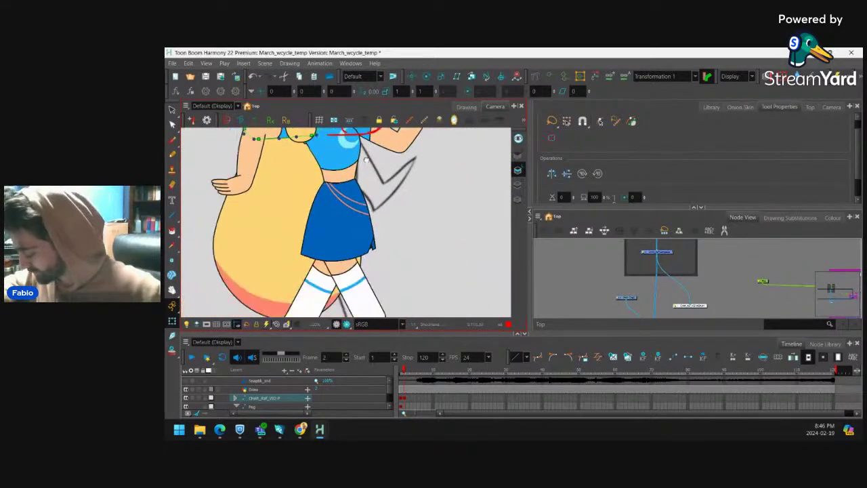
pyautogui.click(383, 282)
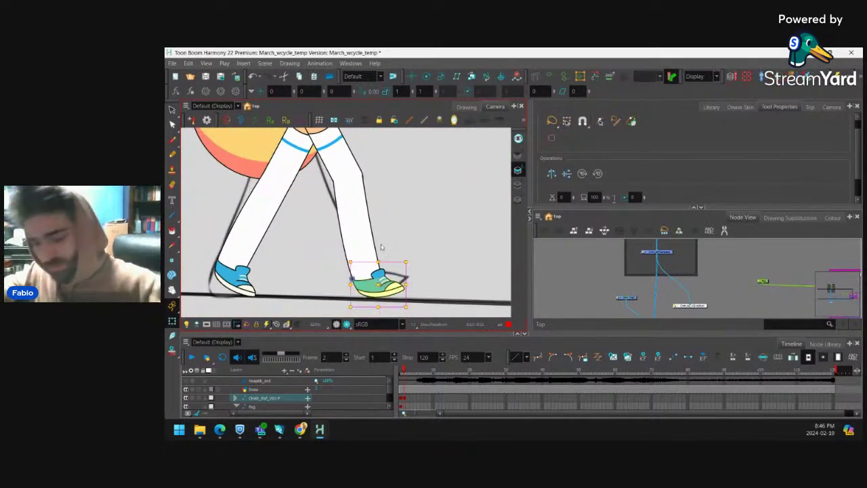
# Try other drawing substitutions for the front foot, and return to the original one.
pyautogui.press(']')
pyautogui.press(']')
pyautogui.press(']')
pyautogui.press(']')
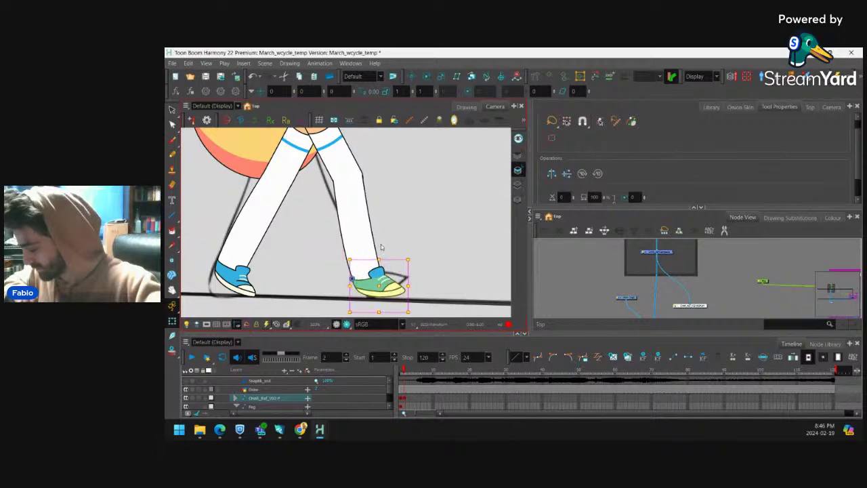
pyautogui.press('[')
pyautogui.press('[')
pyautogui.press('[')
pyautogui.press('[')
pyautogui.press('.')
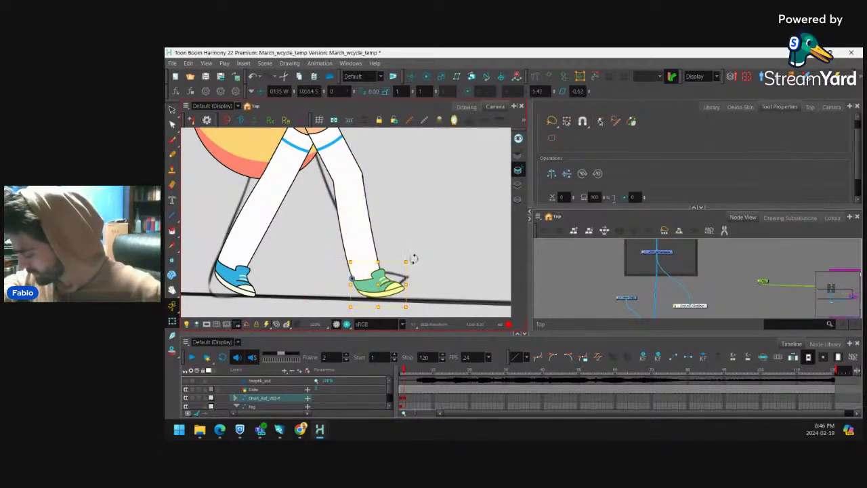
# Rotate the front foot so its toe lifts, and stretch the whole front leg slightly down to the ground line.
pyautogui.moveTo(411, 260); pyautogui.dragTo(412, 251)
pyautogui.press('b')
pyautogui.press('b')
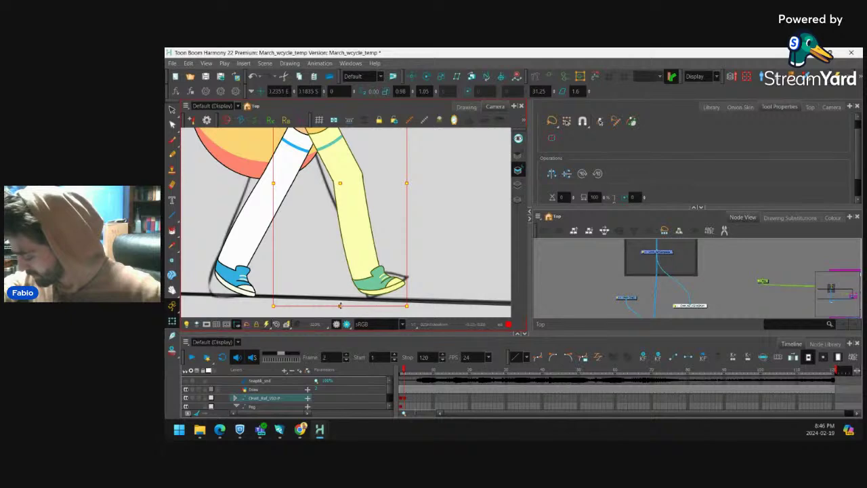
pyautogui.moveTo(340, 305); pyautogui.dragTo(341, 310)
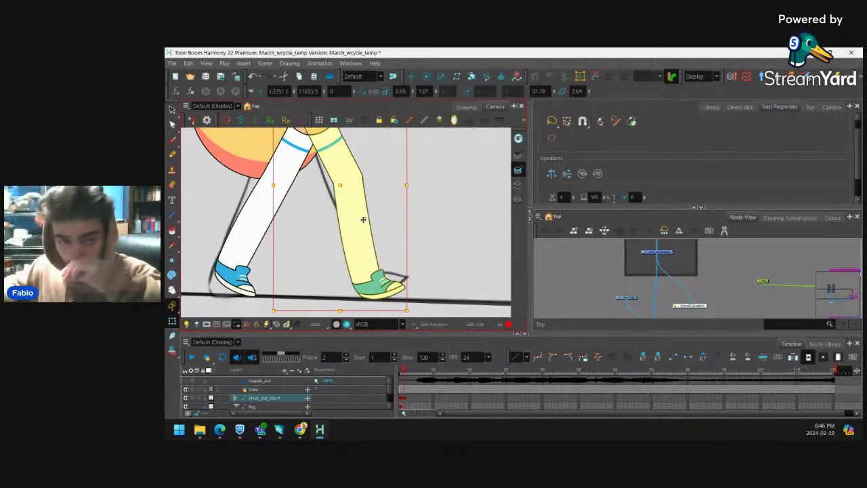
pyautogui.moveTo(379, 172); pyautogui.dragTo(376, 233)
pyautogui.press('2')
pyautogui.press('2')
pyautogui.click(363, 233)
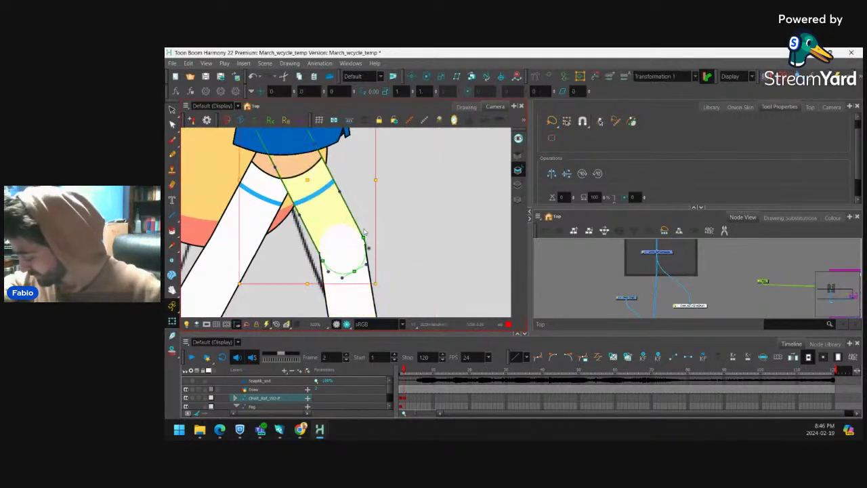
pyautogui.press('Escape')
pyautogui.hotkey('shift', 'c')
pyautogui.press('1')
pyautogui.press('1')
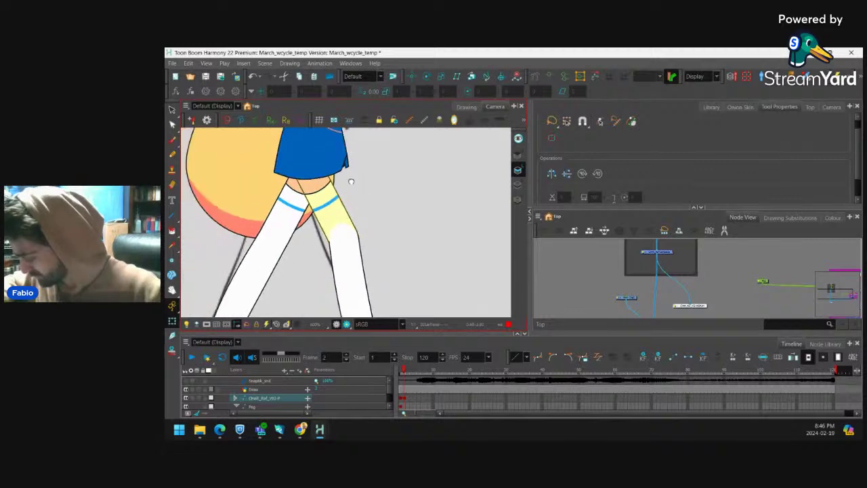
# Reshape the deformer of the front leg's bare thigh so the stocking's upper edge arches upward, and clear the selection.
pyautogui.moveTo(350, 180); pyautogui.dragTo(344, 219)
pyautogui.press('2')
pyautogui.press('2')
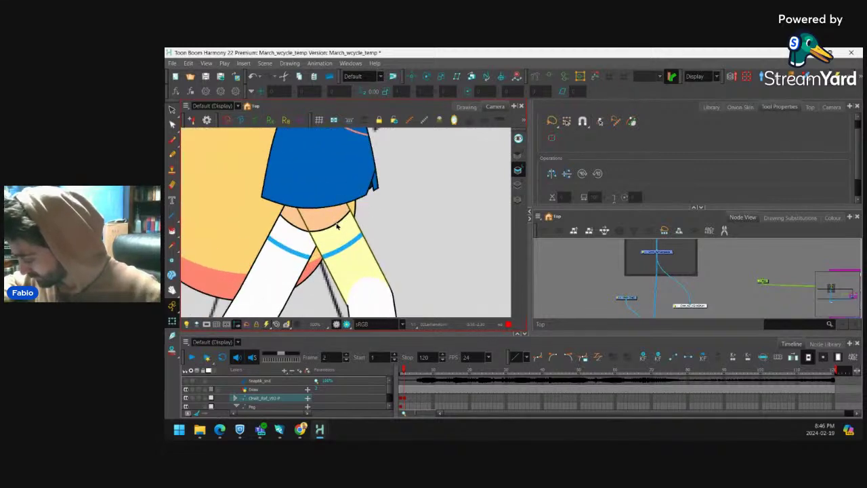
pyautogui.click(337, 227)
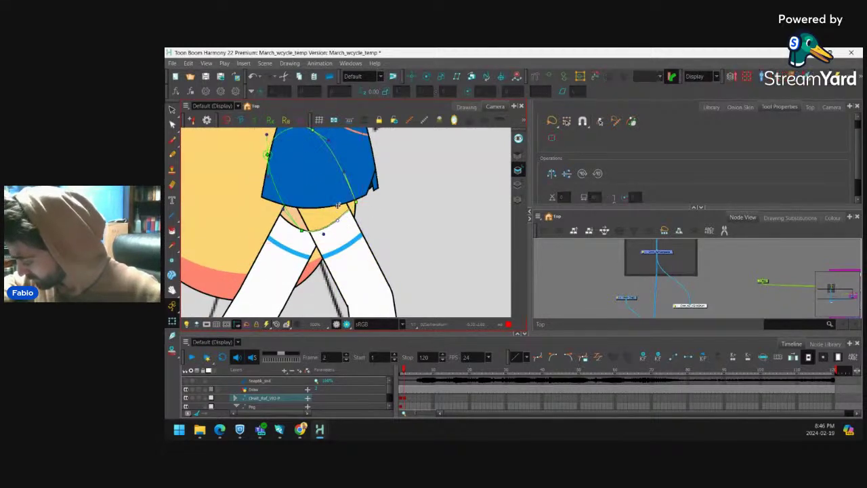
pyautogui.moveTo(323, 227); pyautogui.dragTo(311, 246)
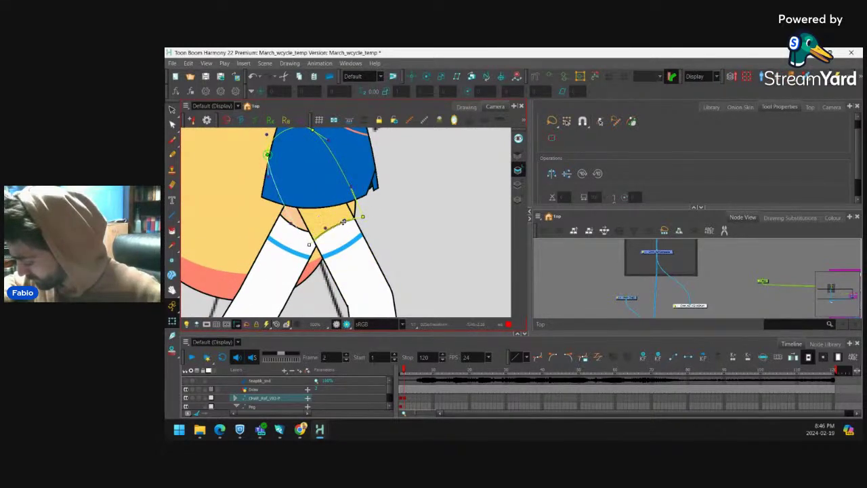
pyautogui.click(380, 216)
pyautogui.press('1')
pyautogui.press('1')
pyautogui.press('2')
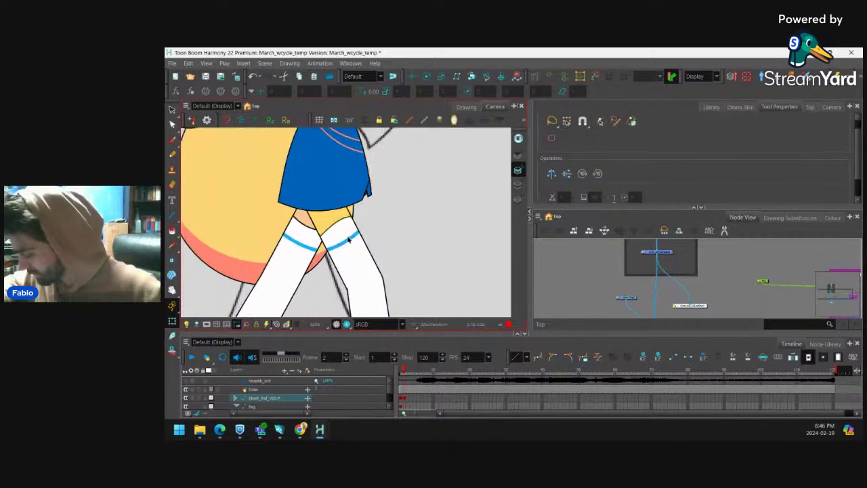
# Bend the blue band on the front stocking upward so it follows the arched stocking edge.
pyautogui.click(352, 239)
pyautogui.press('F11')
pyautogui.scroll(2, 352, 238)
pyautogui.click(351, 239)
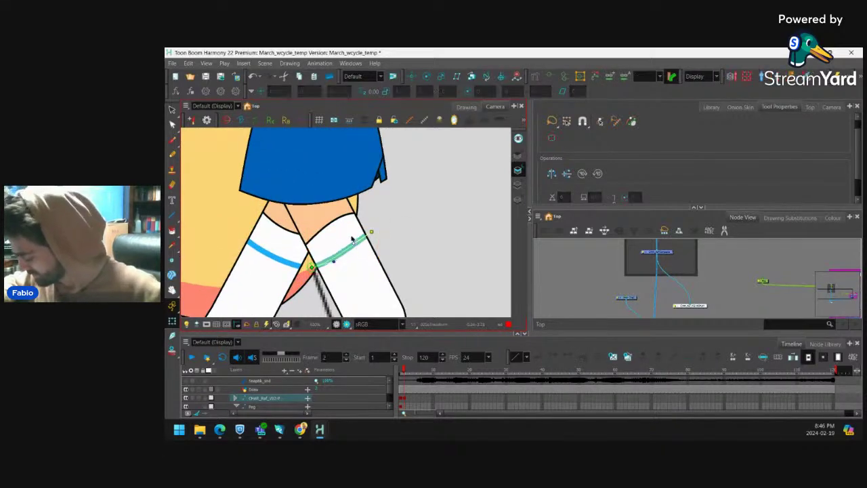
pyautogui.scroll(-5, 351, 239)
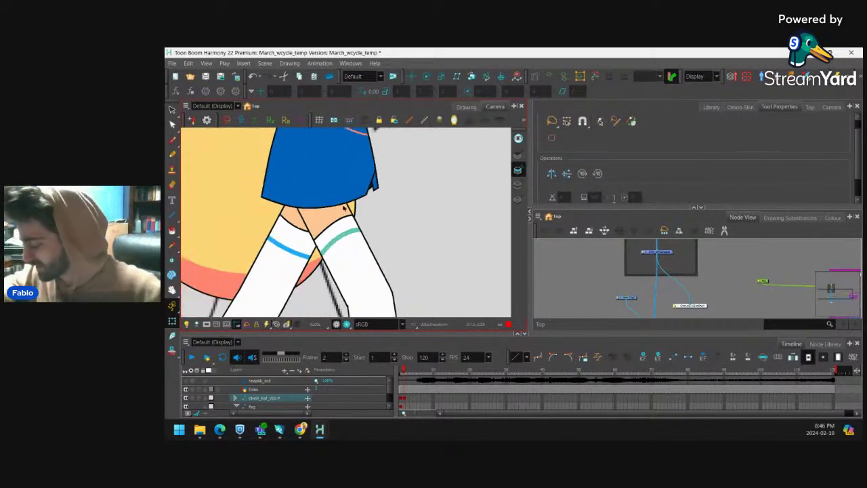
# On frame 1, reshape the front thigh's skin deformer under the skirt so the stocking's upper edge arches upward.
pyautogui.click(398, 375)
pyautogui.scroll(1, 359, 209)
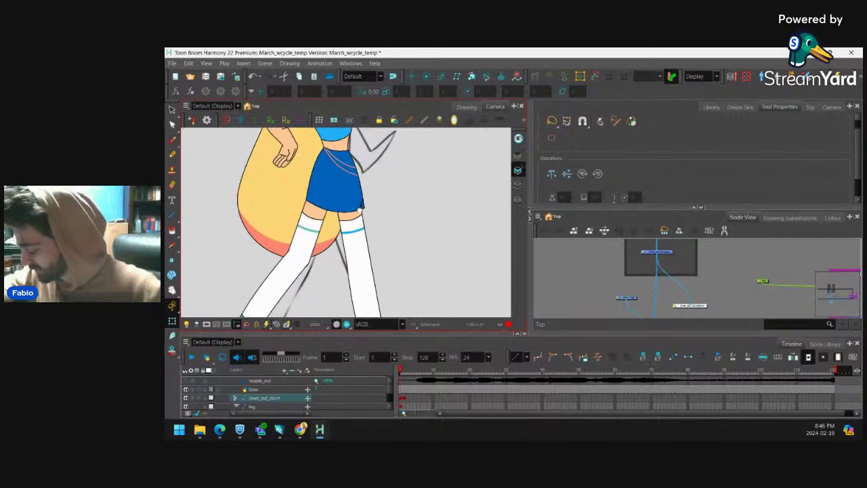
pyautogui.scroll(-4, 366, 202)
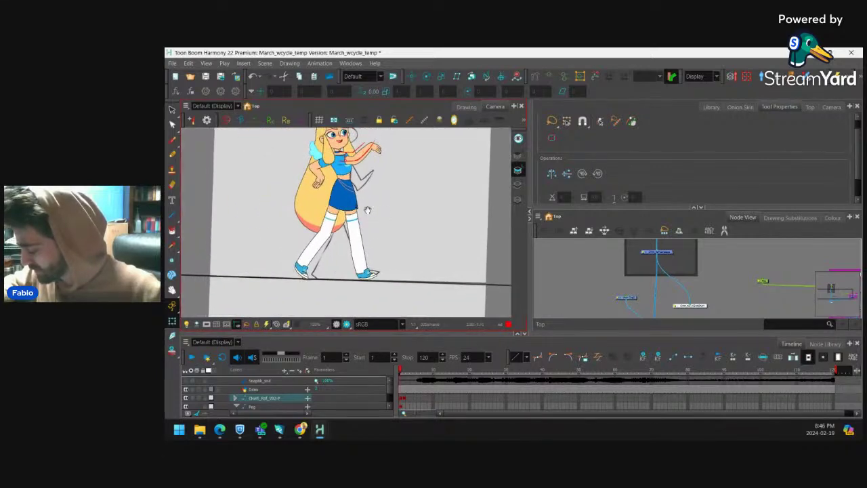
pyautogui.scroll(4, 367, 210)
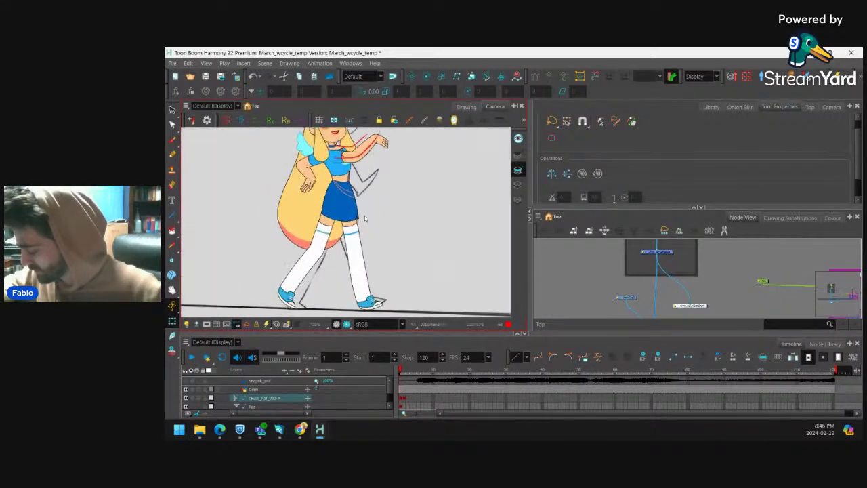
pyautogui.click(366, 236)
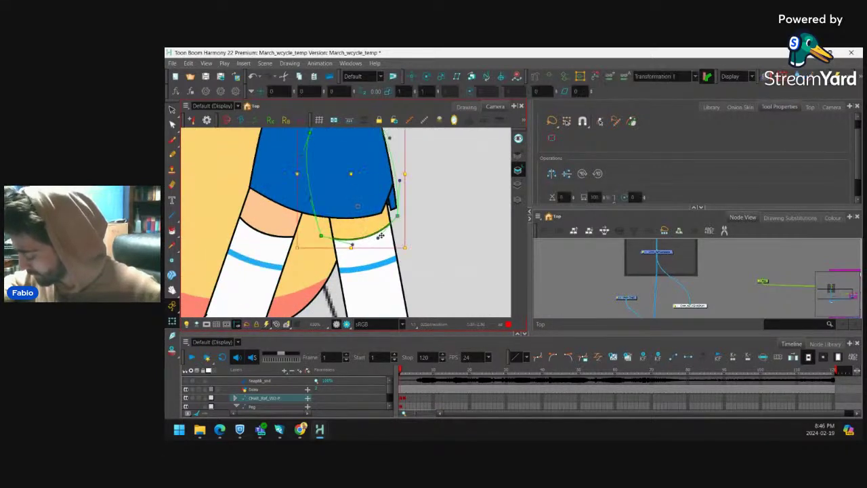
pyautogui.moveTo(380, 236); pyautogui.dragTo(361, 230)
# Arch the blue band on frame 1's front stocking to match its upper edge, and compare the pose with frame 2.
pyautogui.click(374, 270)
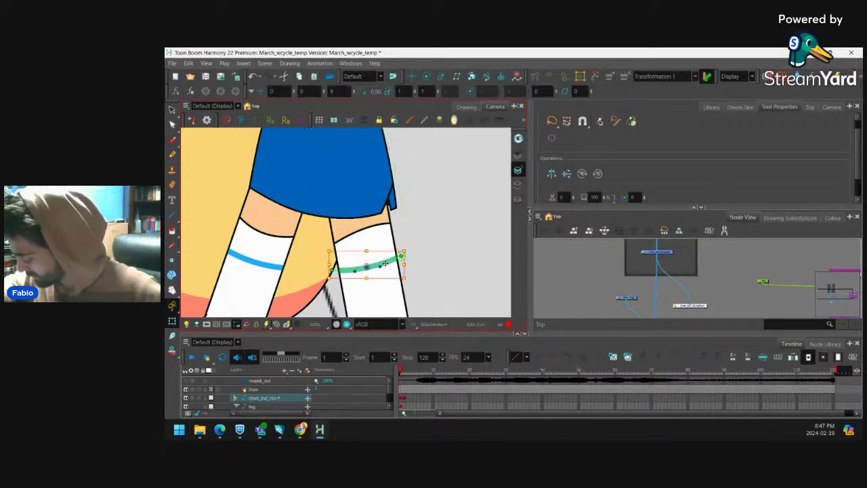
pyautogui.moveTo(383, 264); pyautogui.dragTo(355, 251)
pyautogui.scroll(-8, 379, 203)
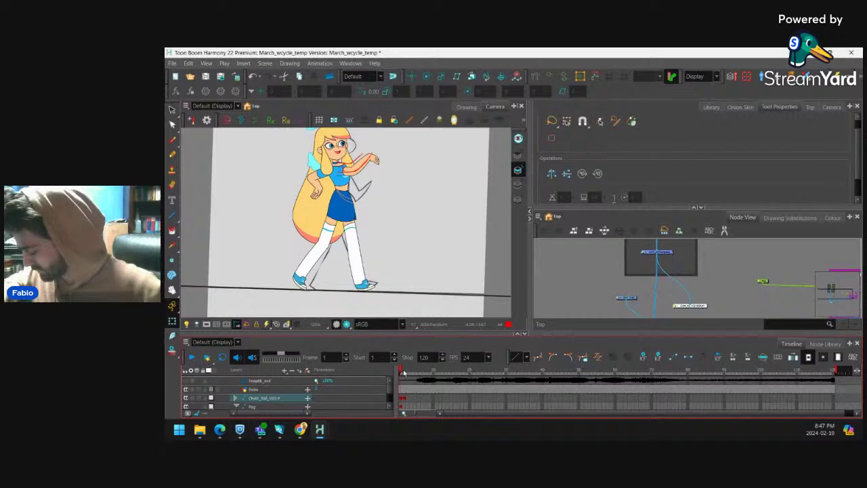
pyautogui.moveTo(404, 374); pyautogui.dragTo(400, 372)
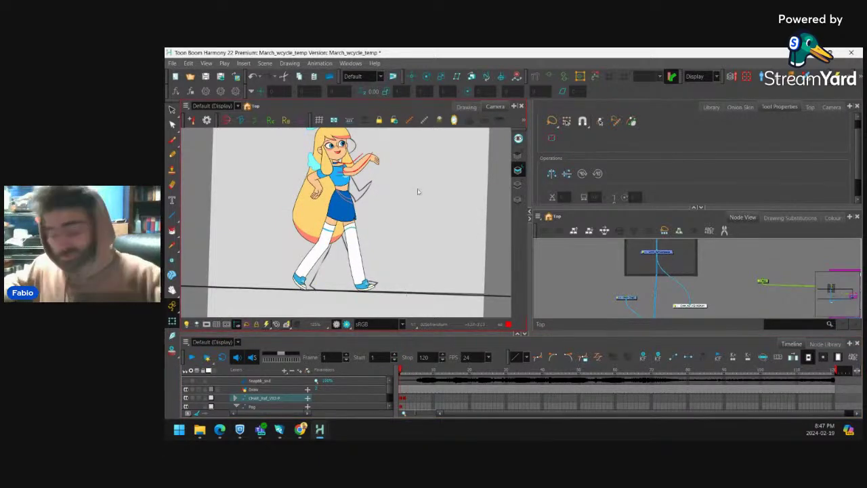
# Create an empty drawing on the Draw layer at frame 3 and pick the Pencil tool.
pyautogui.scroll(5, 334, 230)
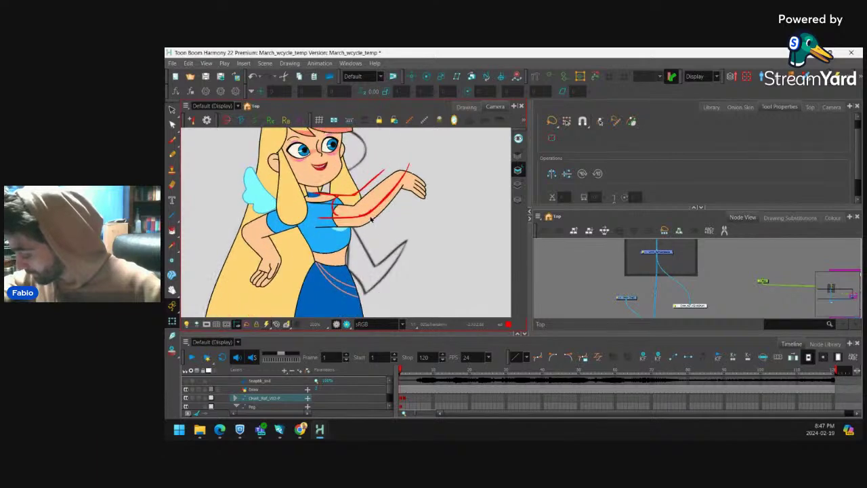
pyautogui.moveTo(333, 230); pyautogui.dragTo(359, 234)
pyautogui.scroll(-2, 360, 233)
pyautogui.click(407, 372)
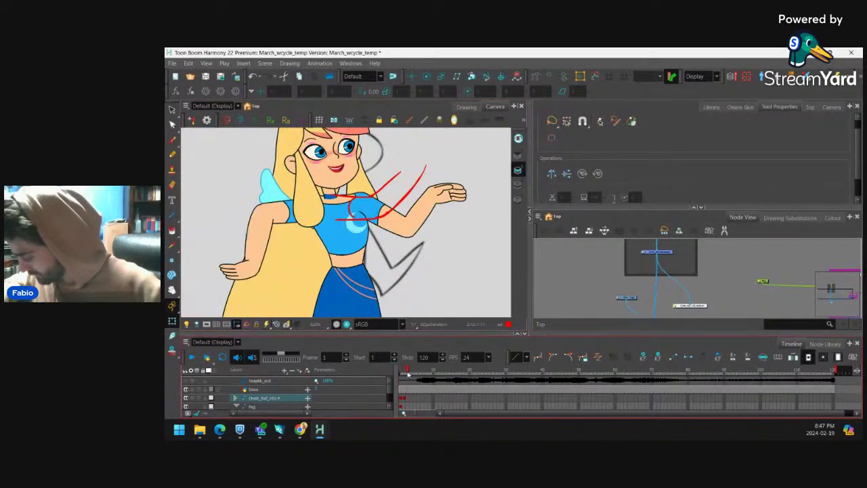
pyautogui.moveTo(402, 217); pyautogui.dragTo(403, 231)
pyautogui.scroll(2, 402, 231)
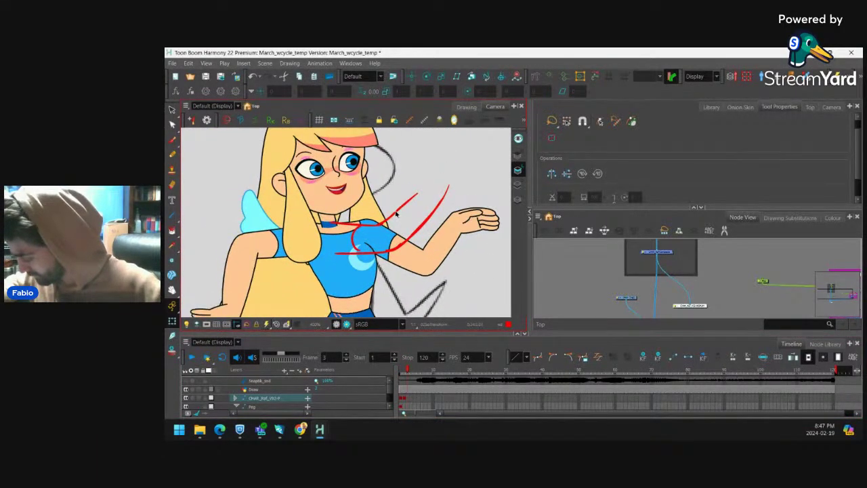
pyautogui.scroll(2, 373, 220)
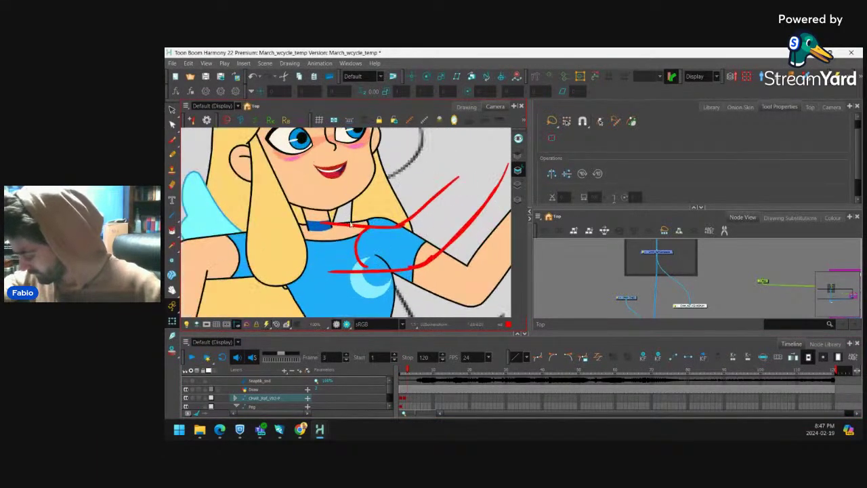
pyautogui.click(635, 300)
pyautogui.click(611, 355)
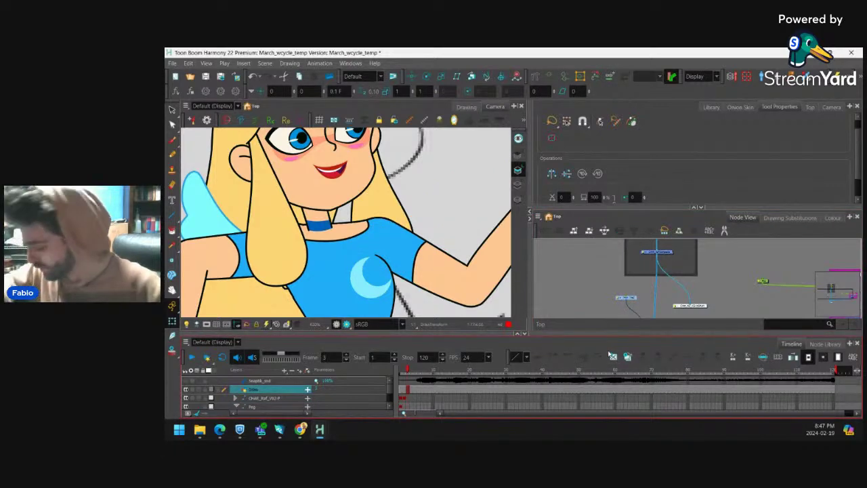
pyautogui.click(172, 155)
pyautogui.scroll(-1, 400, 257)
pyautogui.scroll(1, 398, 256)
# Try tracing both side contours of the torso with thick red pencil strokes, and undo them.
pyautogui.moveTo(398, 256)
pyautogui.mouseDown()
pyautogui.moveTo(371, 187)
pyautogui.moveTo(356, 287)
pyautogui.mouseUp()
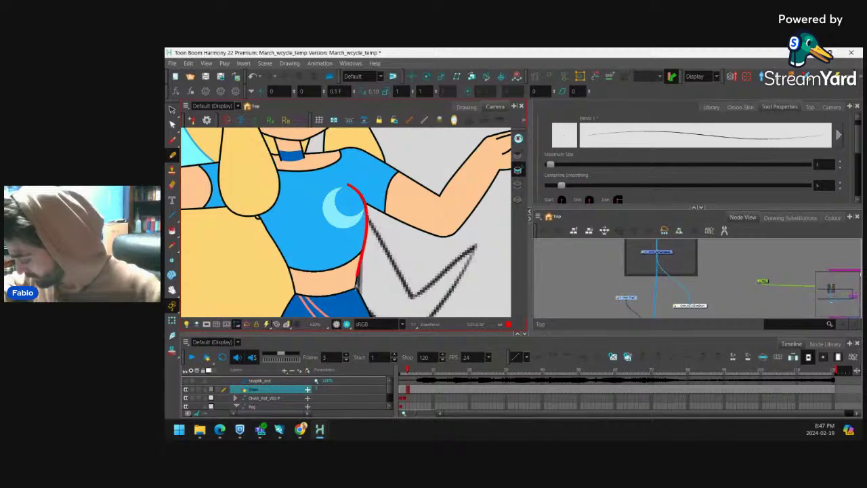
pyautogui.moveTo(241, 196)
pyautogui.mouseDown()
pyautogui.moveTo(284, 258)
pyautogui.moveTo(291, 287)
pyautogui.mouseUp()
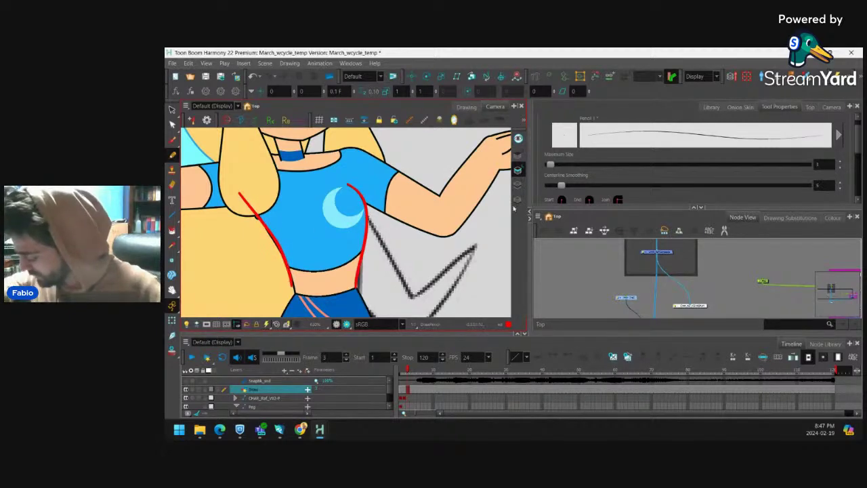
pyautogui.hotkey('ctrl', 'z')
pyautogui.hotkey('ctrl', 'z')
# Set the pencil's maximum size to 1 and trace the torso's sides and the lowered arm's shoulder and sleeve edges in thin red lines.
pyautogui.write('1')
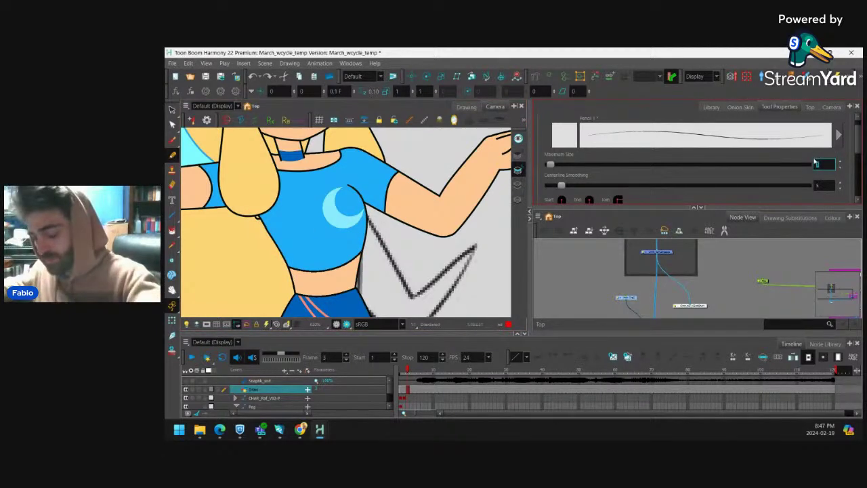
pyautogui.press('Return')
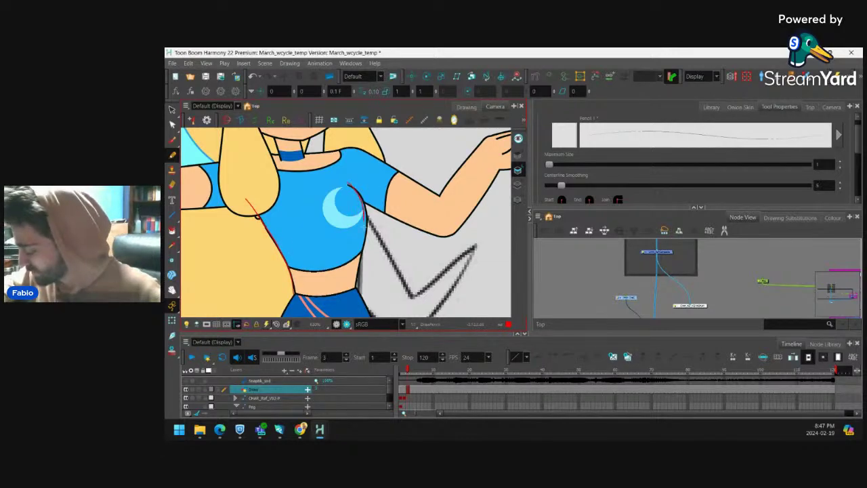
pyautogui.press('1')
pyautogui.press('1')
pyautogui.moveTo(360, 271); pyautogui.dragTo(422, 210)
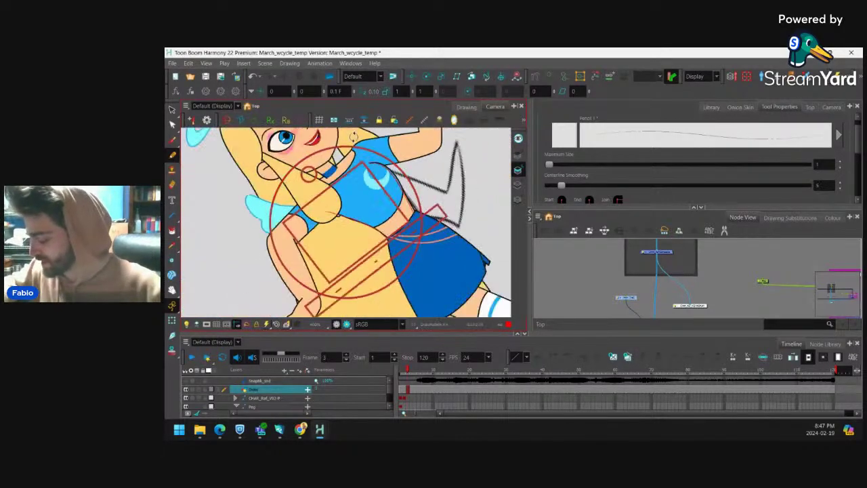
pyautogui.press('2')
pyautogui.moveTo(301, 246)
pyautogui.mouseDown()
pyautogui.moveTo(337, 204)
pyautogui.moveTo(351, 234)
pyautogui.moveTo(331, 239)
pyautogui.moveTo(368, 260)
pyautogui.mouseUp()
pyautogui.press('2')
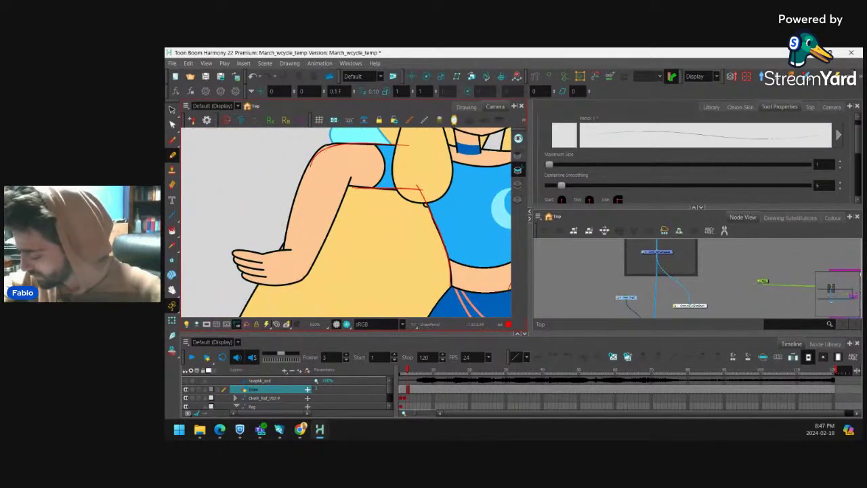
# Trace both edges of the lowered forearm and extend the shoulder line across the neck in thin red pencil lines.
pyautogui.moveTo(328, 146); pyautogui.dragTo(289, 212)
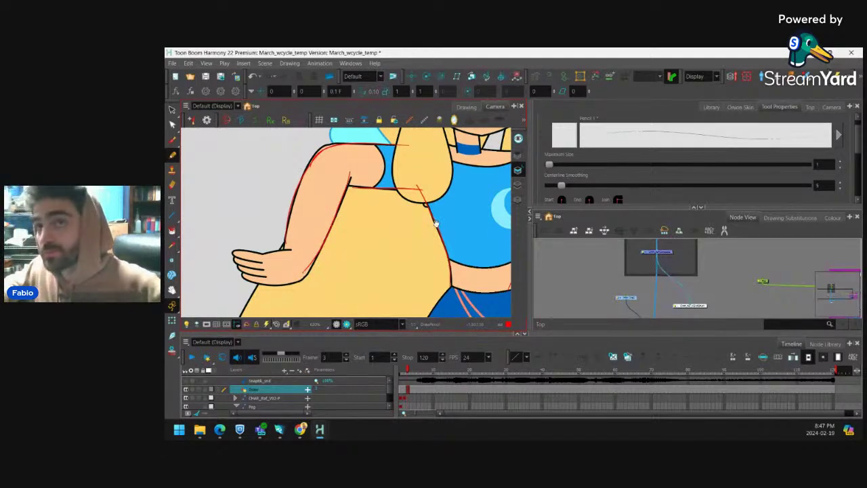
pyautogui.moveTo(337, 222); pyautogui.dragTo(239, 221)
pyautogui.moveTo(485, 187); pyautogui.dragTo(427, 120)
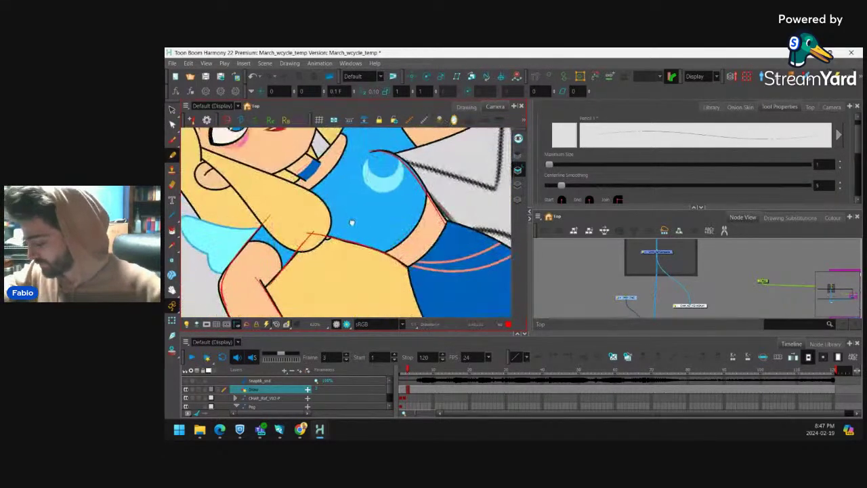
pyautogui.moveTo(350, 223); pyautogui.dragTo(359, 259)
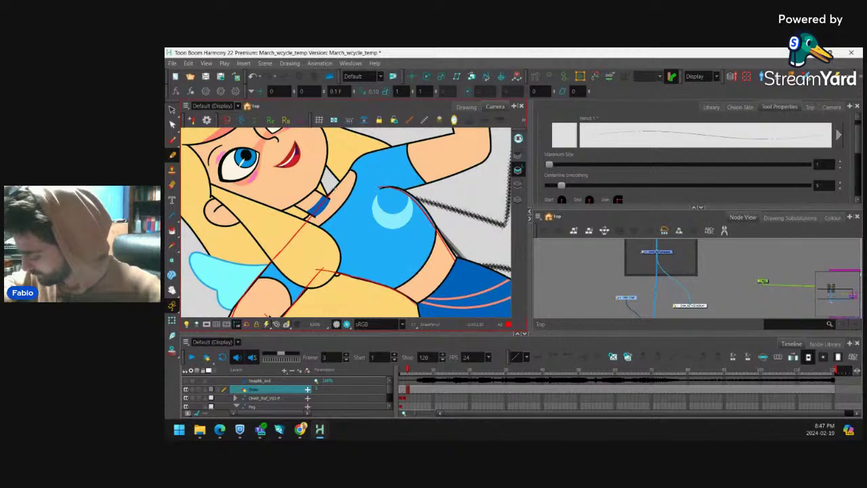
pyautogui.moveTo(334, 189); pyautogui.dragTo(347, 171)
# Trace the raised arm's sleeve, upper arm and forearm edges in thin red lines, undoing the last stroke.
pyautogui.moveTo(441, 190); pyautogui.dragTo(427, 163)
pyautogui.moveTo(379, 182); pyautogui.dragTo(351, 262)
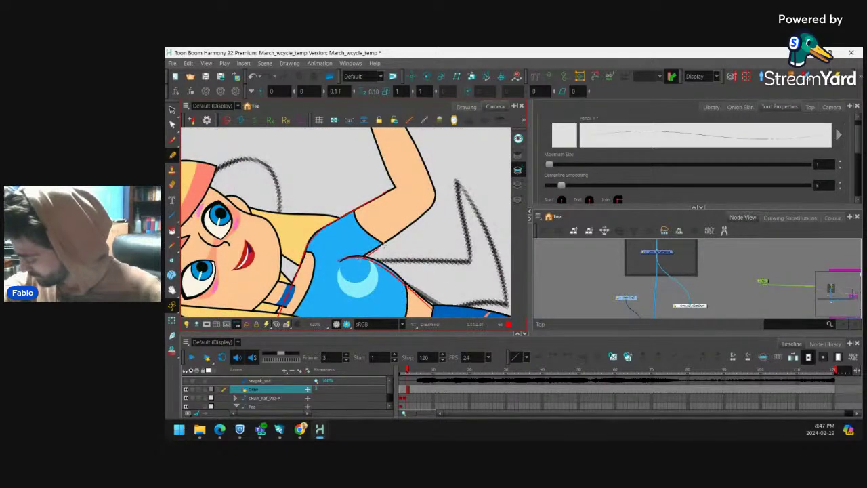
pyautogui.moveTo(422, 214)
pyautogui.mouseDown()
pyautogui.moveTo(468, 177)
pyautogui.moveTo(336, 212)
pyautogui.moveTo(344, 281)
pyautogui.moveTo(328, 297)
pyautogui.mouseUp()
pyautogui.moveTo(420, 262)
pyautogui.mouseDown()
pyautogui.moveTo(405, 285)
pyautogui.moveTo(349, 305)
pyautogui.mouseUp()
pyautogui.moveTo(328, 224); pyautogui.dragTo(419, 264)
pyautogui.press('2')
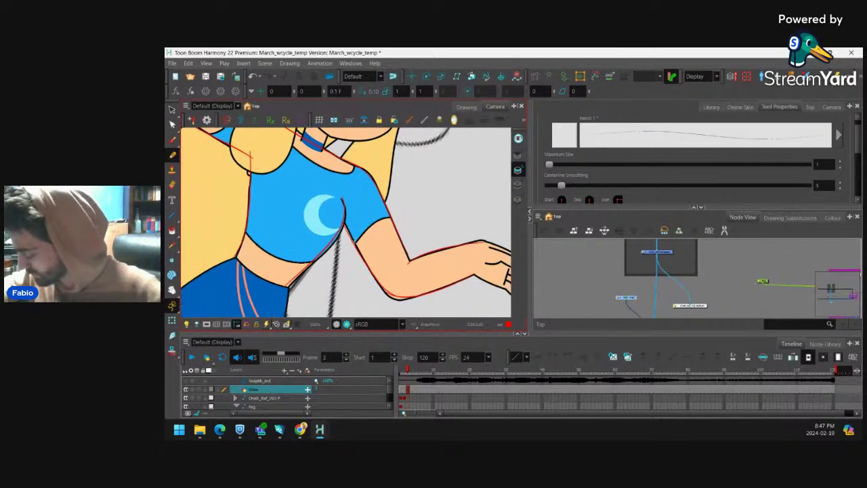
pyautogui.moveTo(356, 241); pyautogui.dragTo(388, 223)
pyautogui.press('1')
pyautogui.press('1')
pyautogui.hotkey('ctrl', 'z')
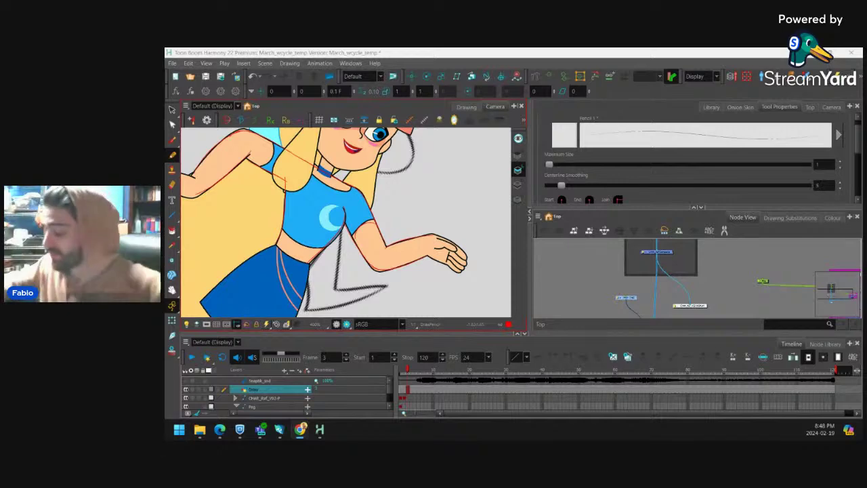
# Trace the skirt's sides and curved hem, and the upper thigh edge, in thin red lines.
pyautogui.click(442, 110)
pyautogui.press('1')
pyautogui.press('1')
pyautogui.press('1')
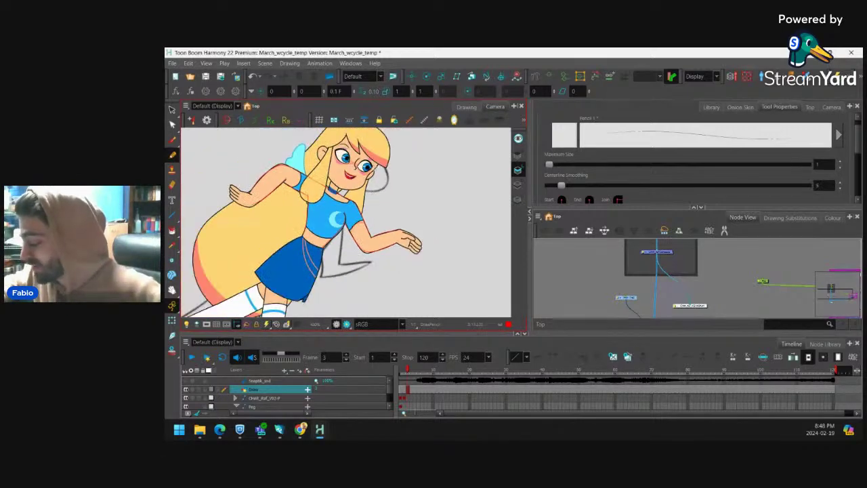
pyautogui.moveTo(411, 221); pyautogui.dragTo(412, 194)
pyautogui.moveTo(327, 267); pyautogui.dragTo(333, 204)
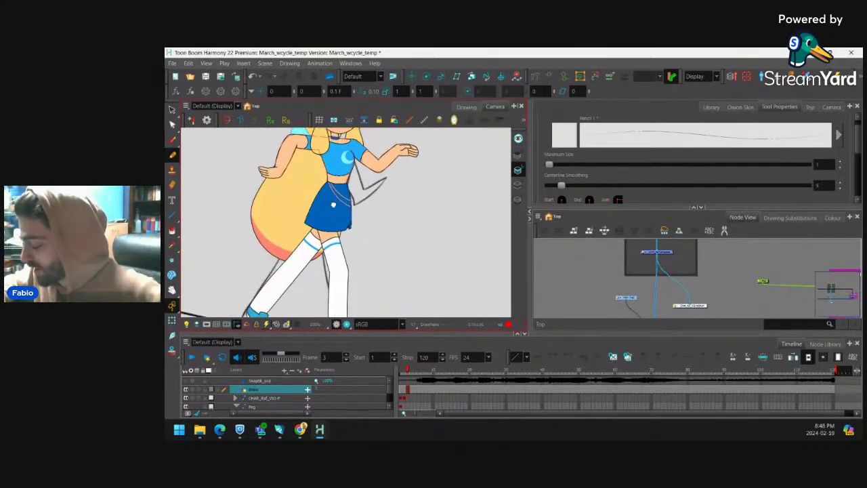
pyautogui.scroll(3, 334, 205)
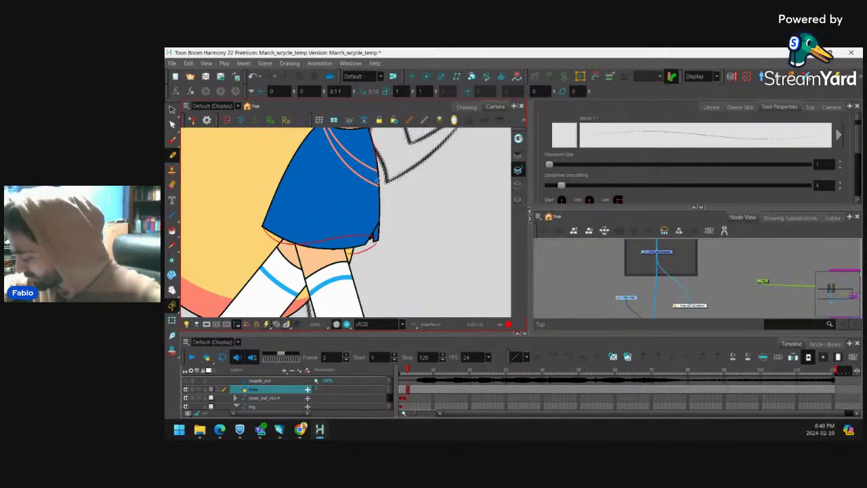
pyautogui.moveTo(349, 214); pyautogui.dragTo(442, 212)
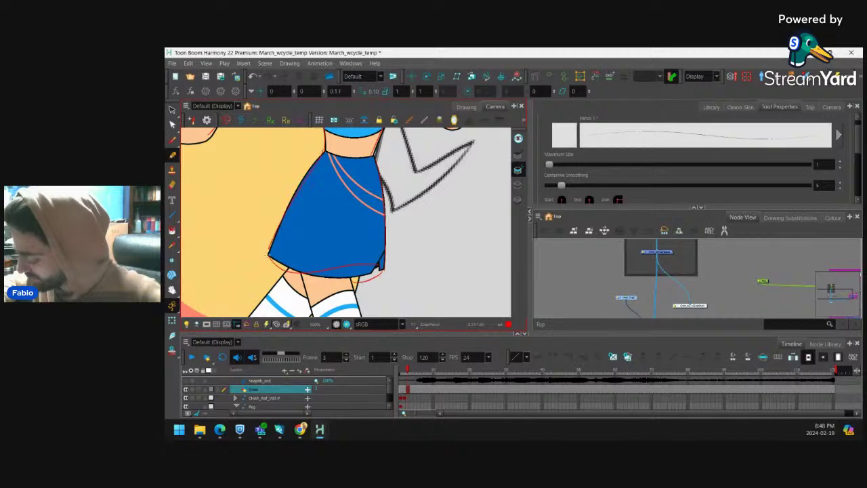
pyautogui.press('1')
pyautogui.press('1')
pyautogui.press('1')
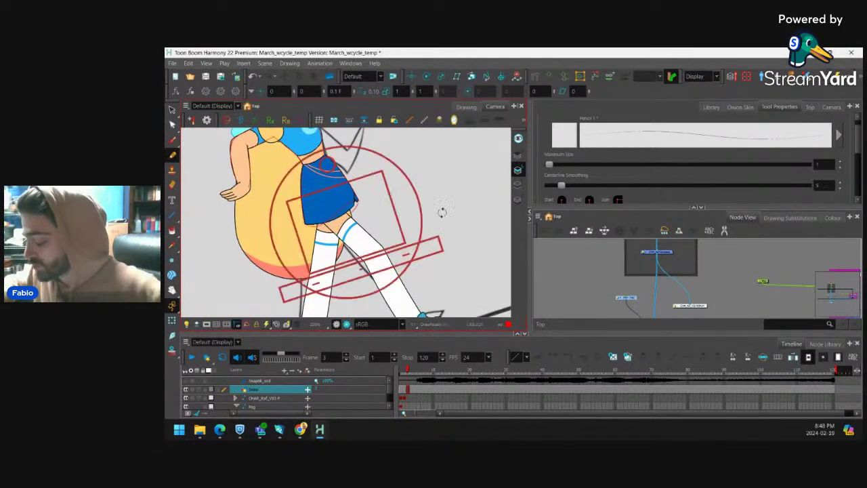
pyautogui.scroll(4, 346, 221)
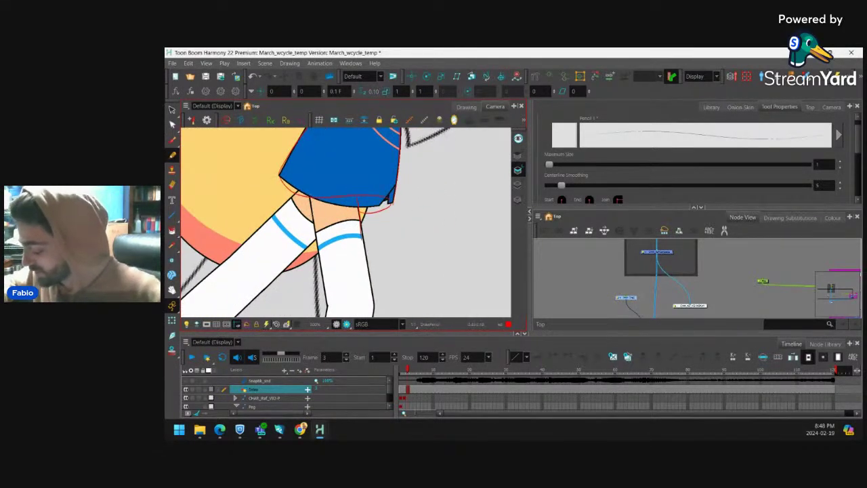
pyautogui.scroll(-4, 416, 241)
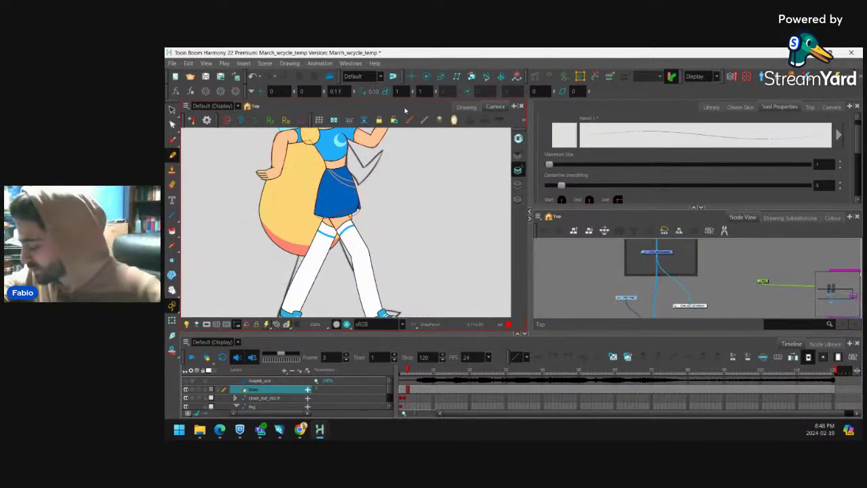
# Select the lowered forearm's envelope deformer and reshape its inner edge and elbow to match the red guide.
pyautogui.moveTo(351, 199); pyautogui.dragTo(361, 238)
pyautogui.press('2')
pyautogui.press('2')
pyautogui.moveTo(285, 204); pyautogui.dragTo(349, 246)
pyautogui.hotkey('alt', 's')
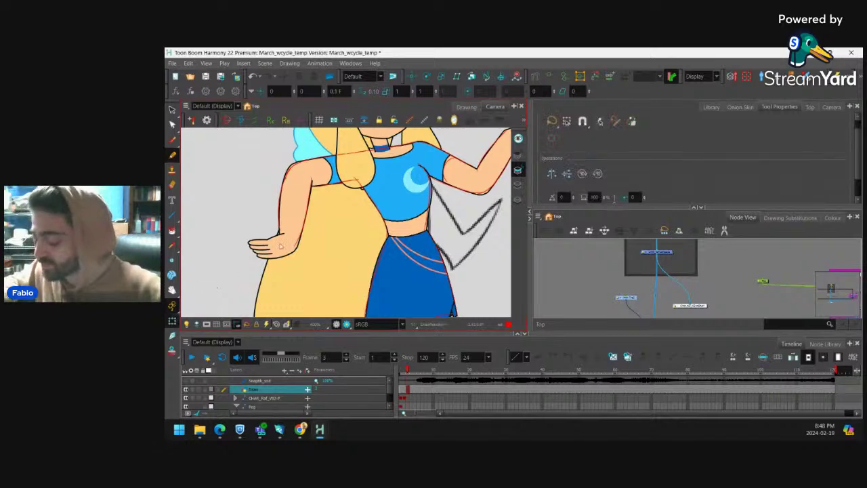
pyautogui.scroll(3, 280, 245)
pyautogui.click(288, 215)
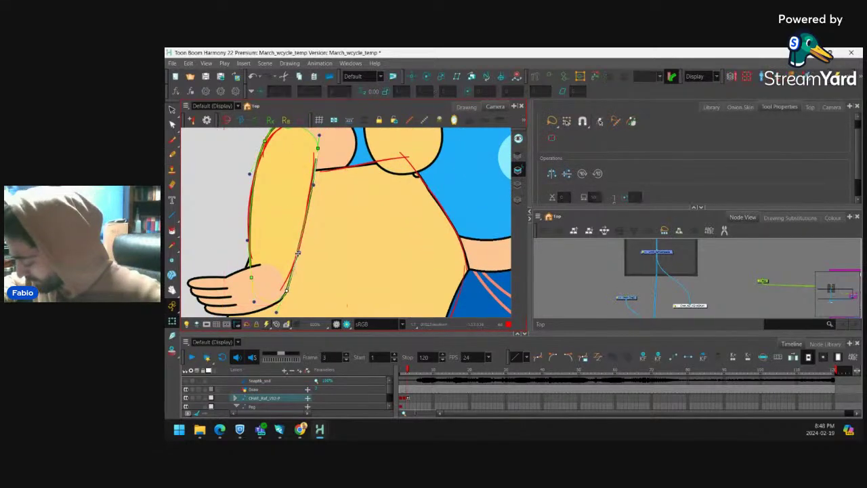
pyautogui.moveTo(298, 253); pyautogui.dragTo(302, 261)
pyautogui.moveTo(321, 171); pyautogui.dragTo(315, 227)
pyautogui.moveTo(311, 198); pyautogui.dragTo(305, 196)
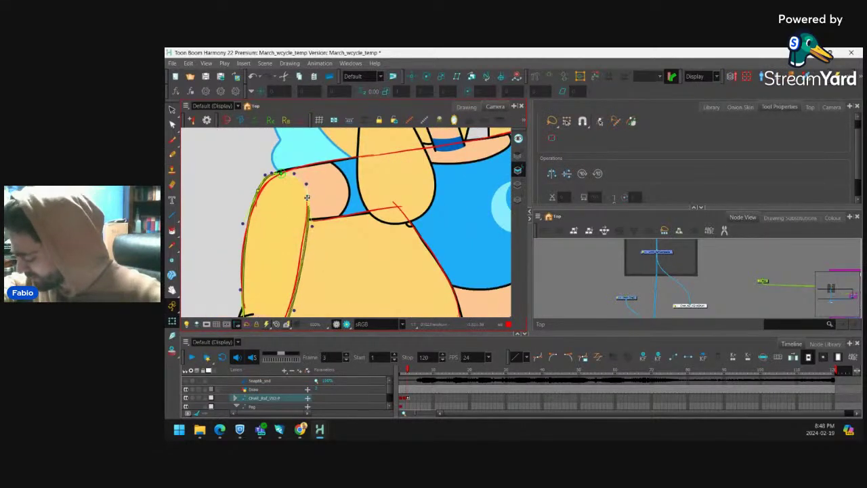
pyautogui.moveTo(311, 226); pyautogui.dragTo(311, 223)
# Adjust the lowered forearm's outer edge at the wrist and elbow to follow the red guide.
pyautogui.moveTo(316, 241); pyautogui.dragTo(329, 220)
pyautogui.moveTo(257, 292); pyautogui.dragTo(259, 295)
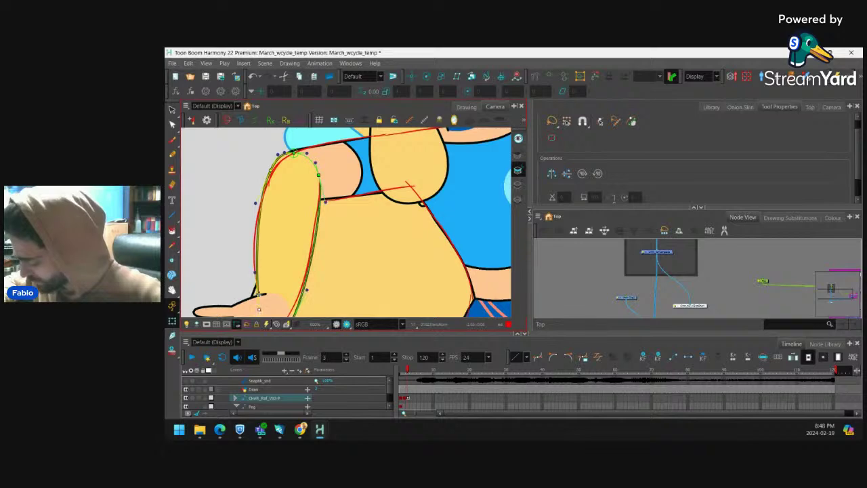
pyautogui.scroll(1, 254, 204)
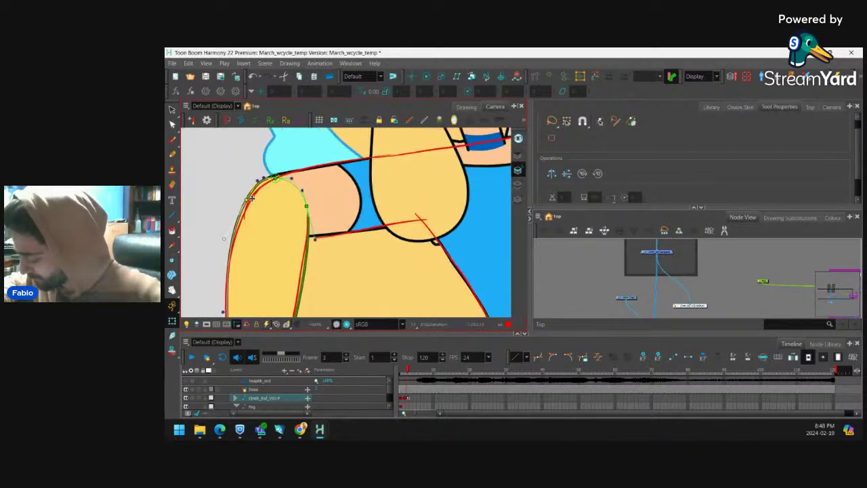
pyautogui.scroll(1, 288, 219)
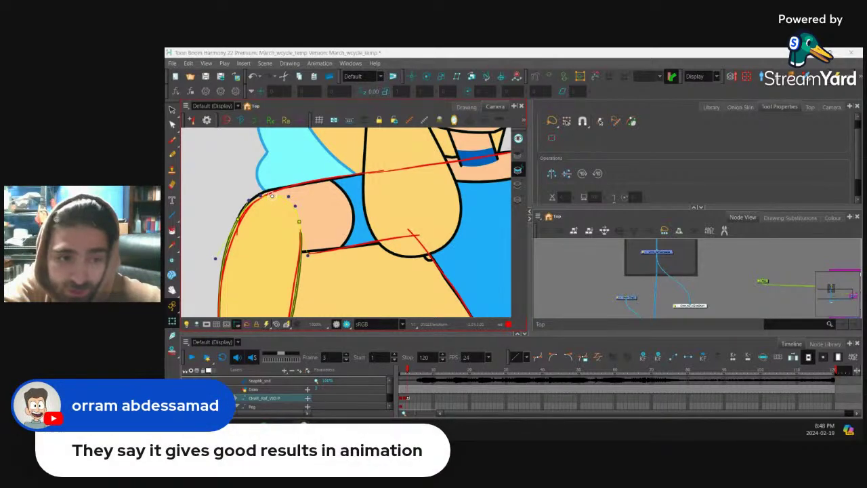
pyautogui.click(274, 194)
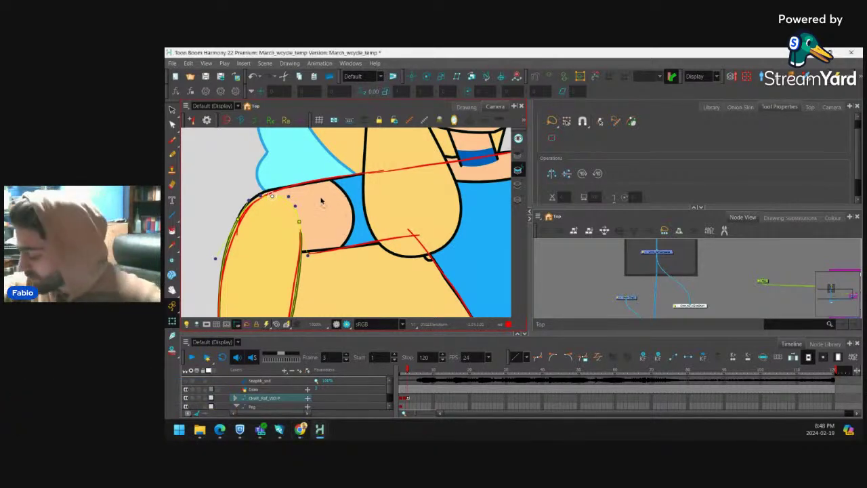
pyautogui.moveTo(238, 223); pyautogui.dragTo(237, 226)
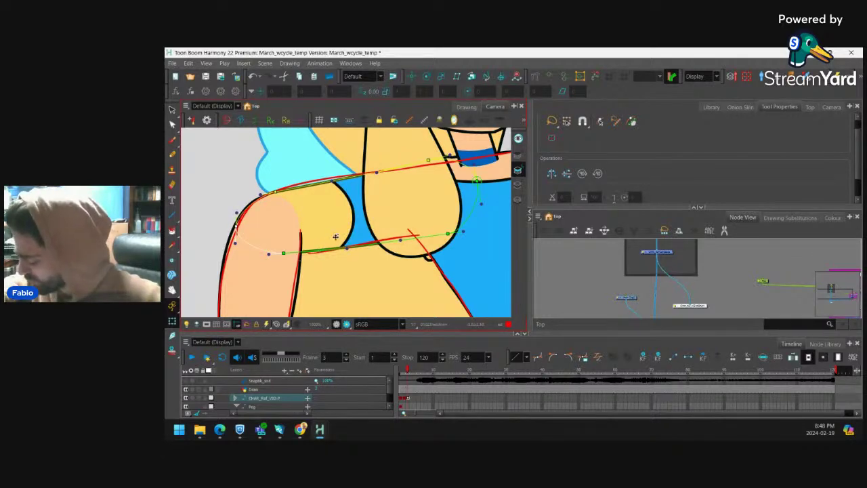
# Bend the lowered arm's upper-arm deformer along its lower and upper edges to fit the red guides.
pyautogui.moveTo(346, 249); pyautogui.dragTo(340, 253)
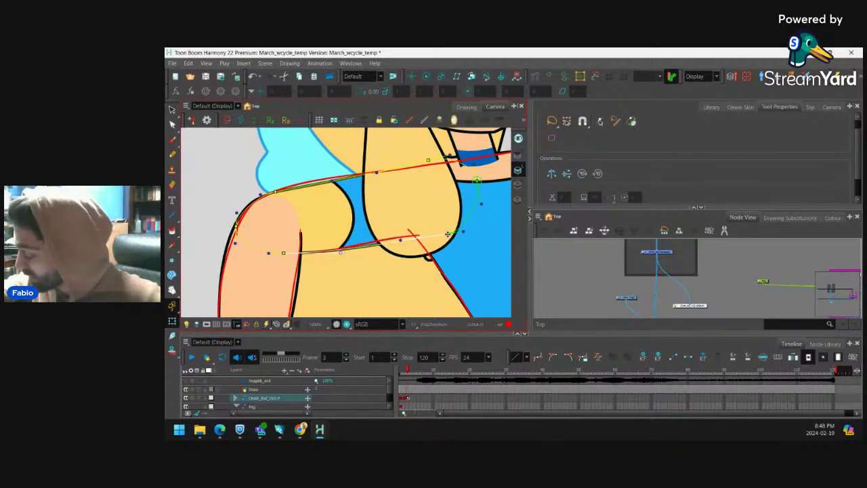
pyautogui.moveTo(448, 235); pyautogui.dragTo(405, 238)
pyautogui.click(353, 205)
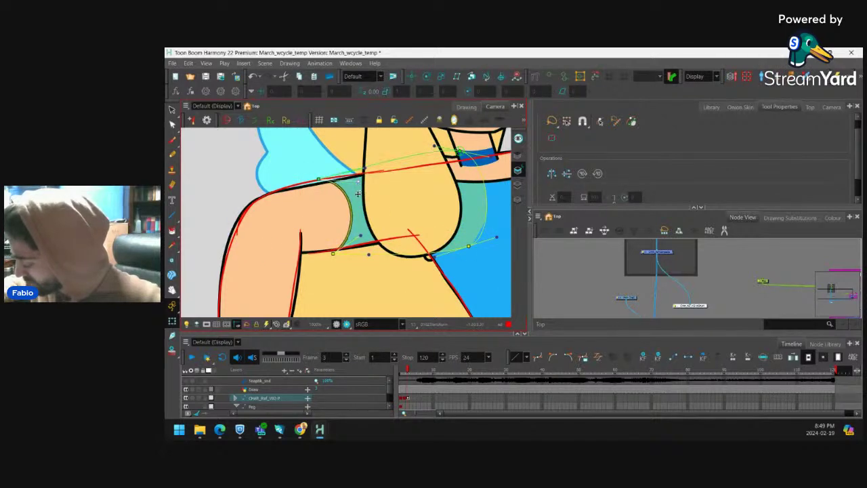
pyautogui.click(347, 175)
pyautogui.click(347, 174)
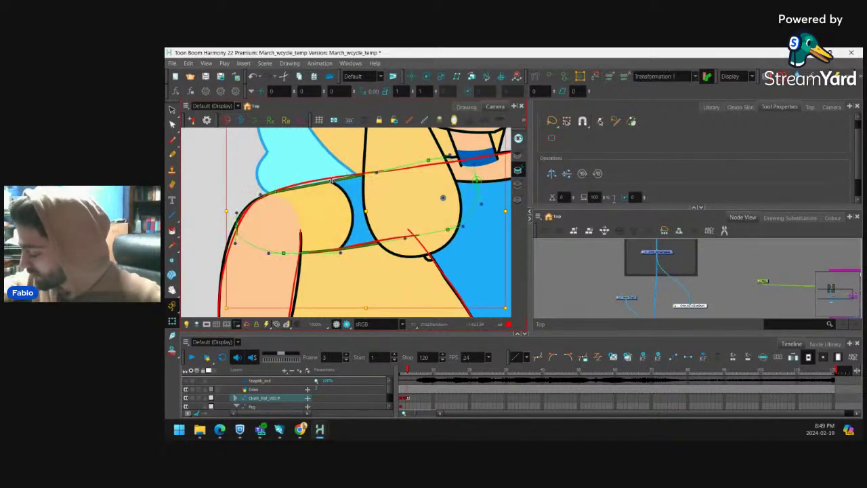
pyautogui.moveTo(277, 190); pyautogui.dragTo(275, 191)
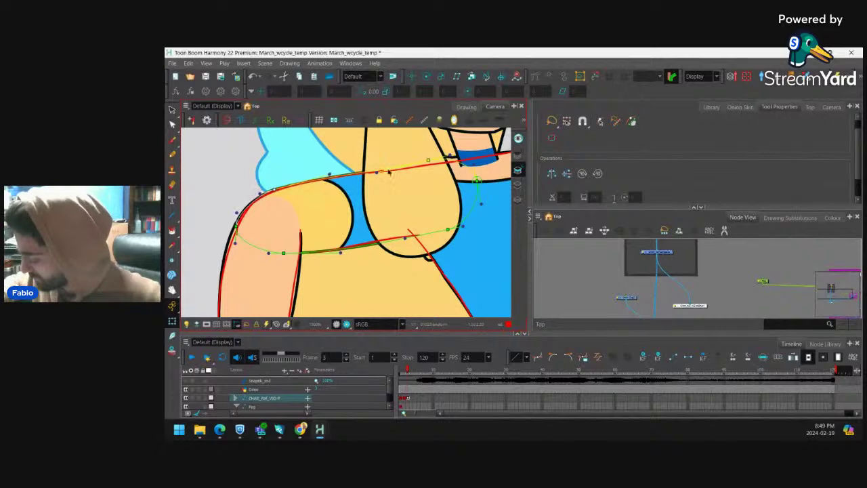
# Fit the torso's upper edge beside the neck and the lowered arm's sleeve corner to the red shoulder line.
pyautogui.moveTo(353, 223); pyautogui.dragTo(238, 252)
pyautogui.scroll(2, 403, 188)
pyautogui.click(409, 192)
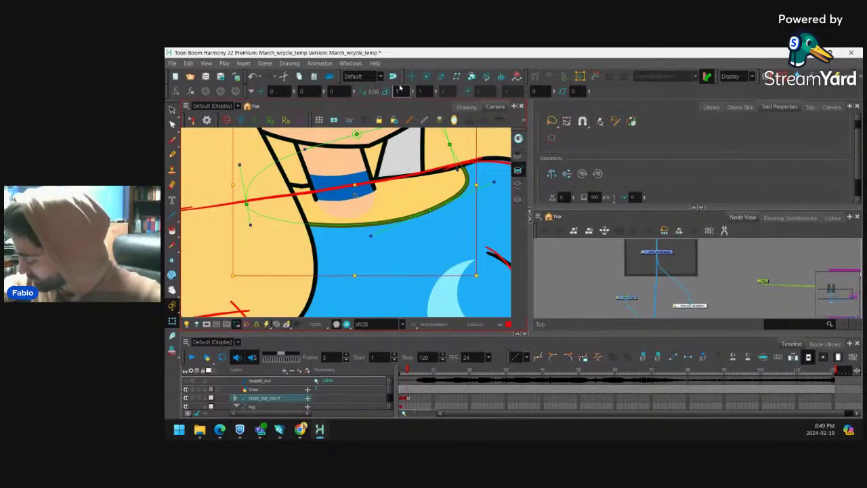
pyautogui.click(305, 184)
pyautogui.moveTo(278, 186); pyautogui.dragTo(305, 194)
pyautogui.click(304, 188)
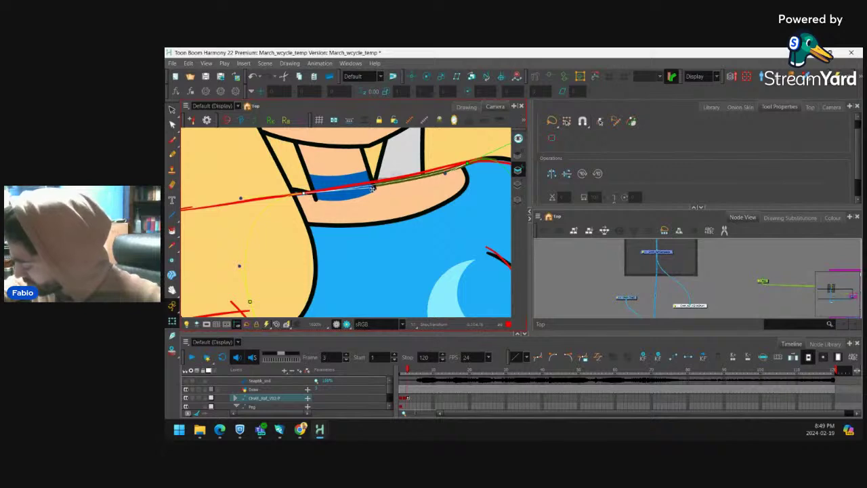
pyautogui.moveTo(372, 189); pyautogui.dragTo(388, 183)
pyautogui.click(298, 190)
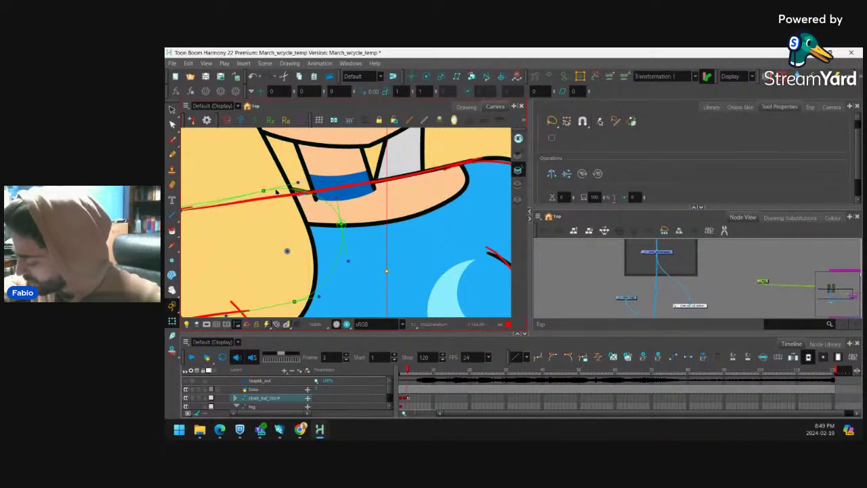
pyautogui.moveTo(264, 191); pyautogui.dragTo(256, 199)
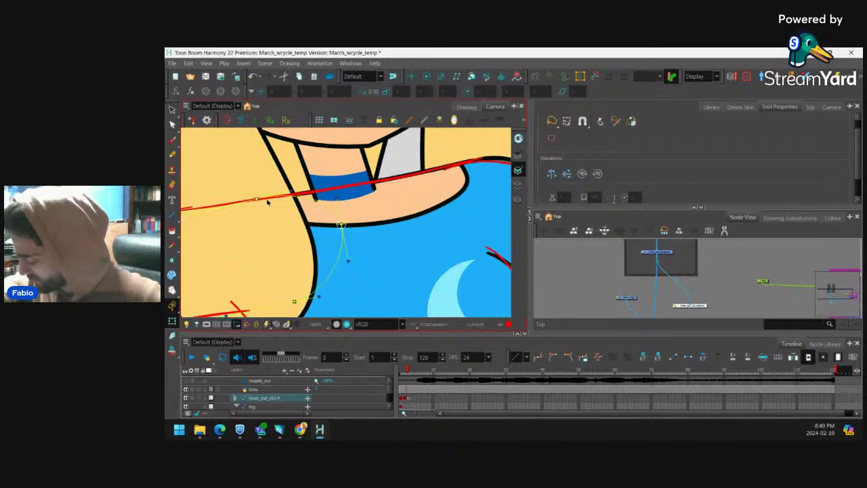
# Smooth the raised arm's shoulder by adjusting the arm and torso deformer handles to the red guide.
pyautogui.scroll(-1, 383, 168)
pyautogui.moveTo(503, 159); pyautogui.dragTo(376, 191)
pyautogui.scroll(1, 367, 212)
pyautogui.click(352, 219)
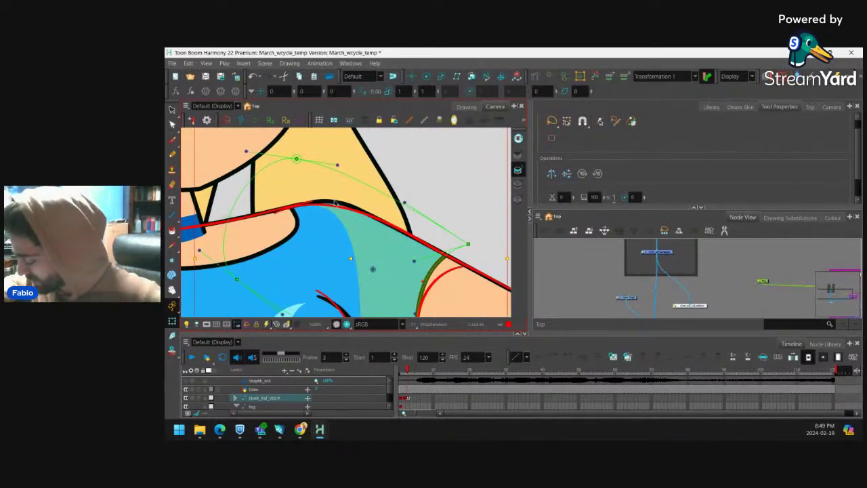
pyautogui.click(338, 203)
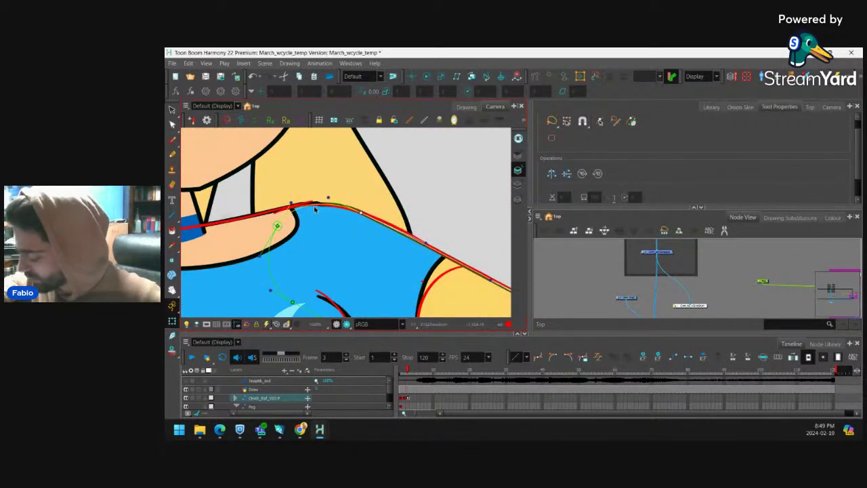
pyautogui.click(317, 206)
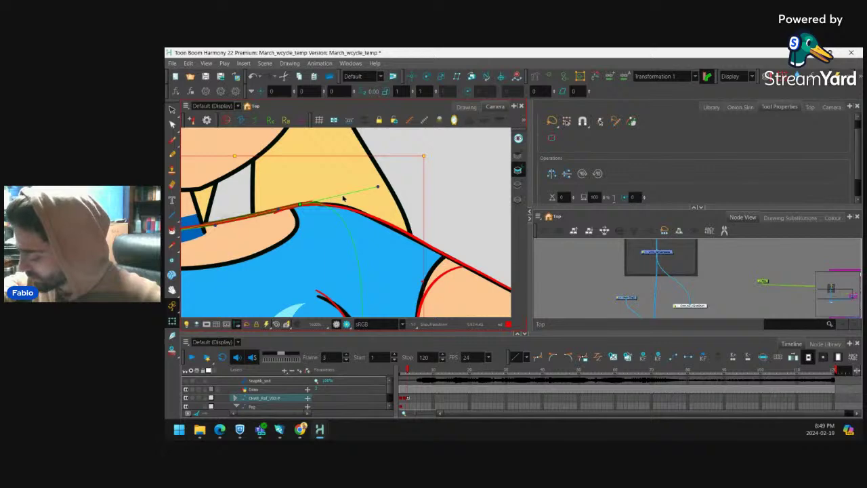
pyautogui.moveTo(377, 187); pyautogui.dragTo(372, 197)
pyautogui.moveTo(301, 205); pyautogui.dragTo(302, 204)
pyautogui.hotkey('shift', 'c')
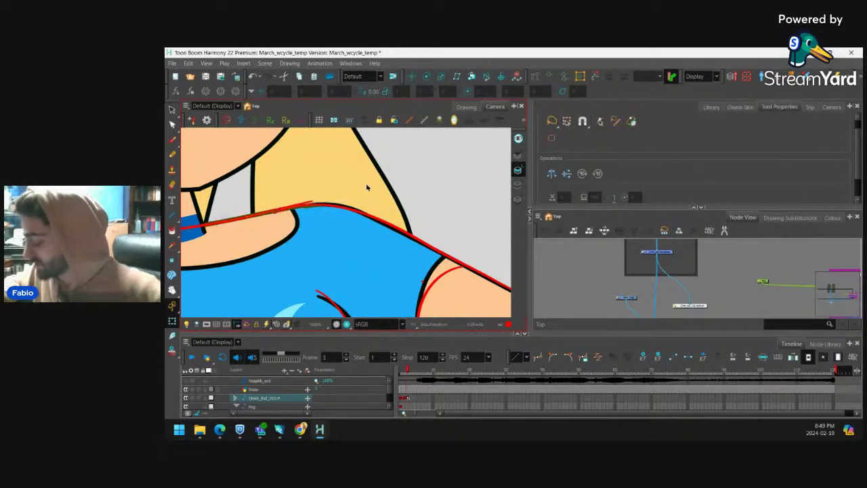
# Reshape the raised arm's sleeve cuff by moving its upper and lower deformer points and handles to match the curved red guide.
pyautogui.scroll(-3, 368, 188)
pyautogui.scroll(2, 328, 231)
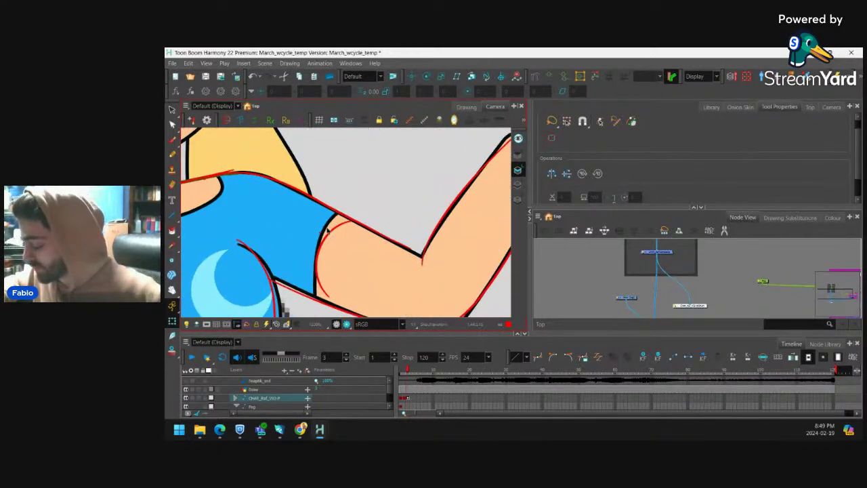
pyautogui.click(327, 230)
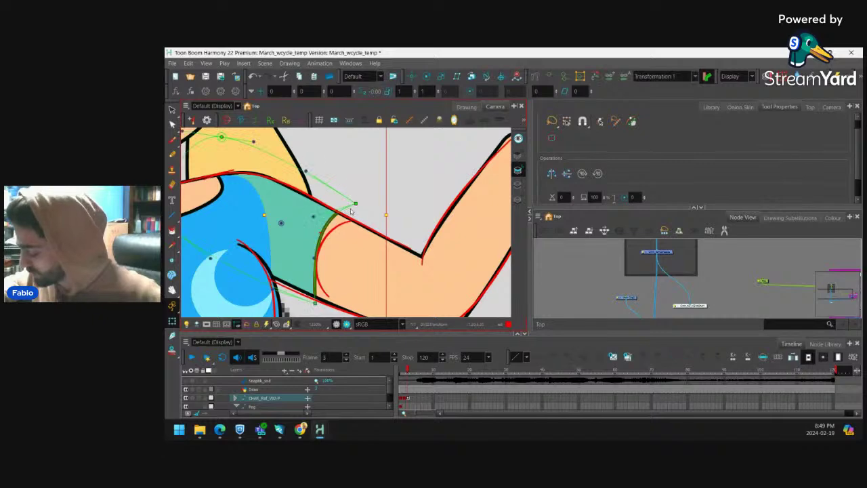
pyautogui.moveTo(372, 218); pyautogui.dragTo(324, 217)
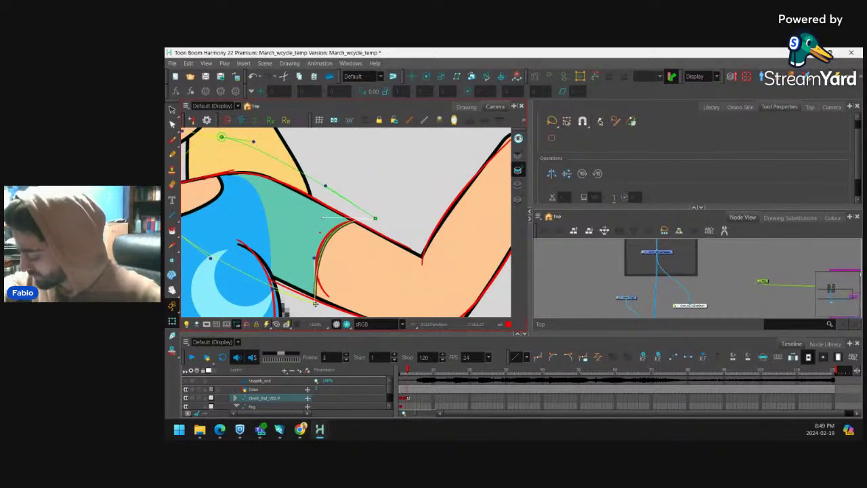
pyautogui.moveTo(315, 303); pyautogui.dragTo(324, 307)
pyautogui.moveTo(324, 262); pyautogui.dragTo(295, 265)
pyautogui.click(364, 208)
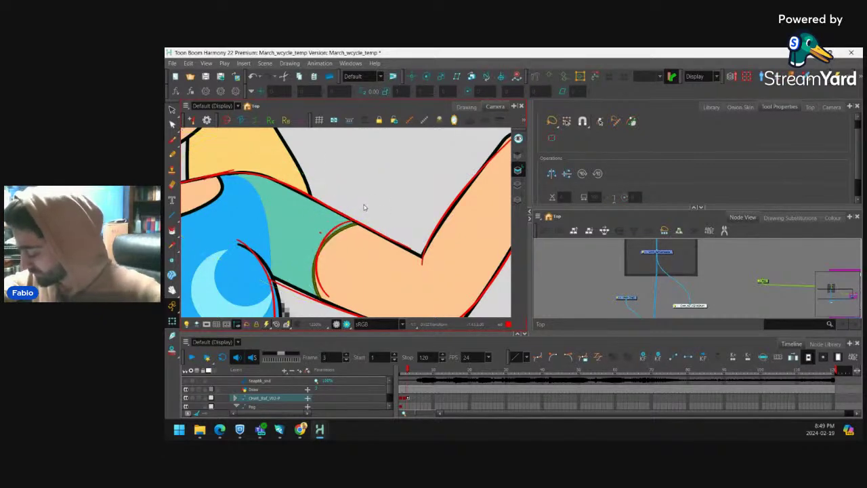
# Adjust the raised forearm's outer edge between elbow and wrist to follow the red guide.
pyautogui.scroll(-3, 365, 207)
pyautogui.scroll(2, 402, 219)
pyautogui.scroll(1, 369, 215)
pyautogui.click(321, 268)
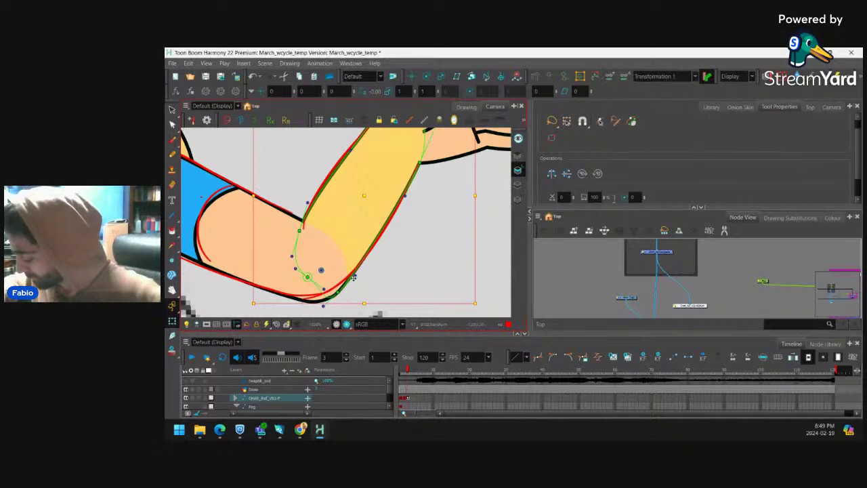
pyautogui.moveTo(378, 247); pyautogui.dragTo(376, 245)
pyautogui.moveTo(406, 199); pyautogui.dragTo(407, 203)
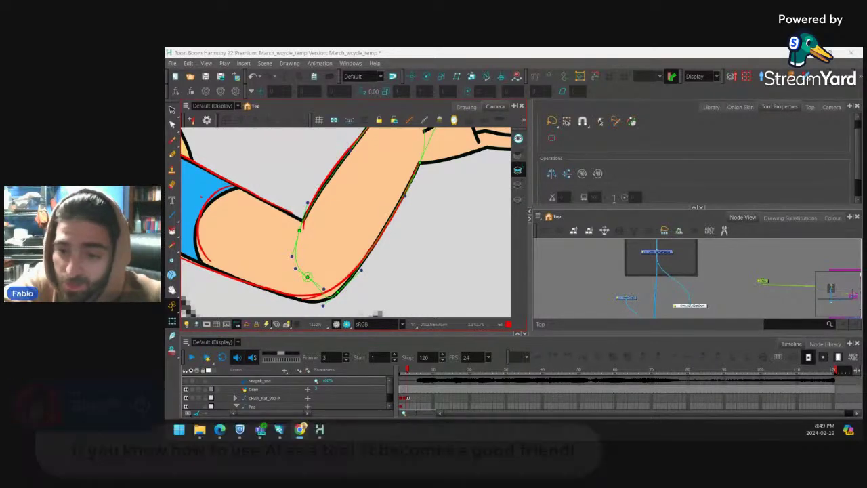
pyautogui.click(407, 193)
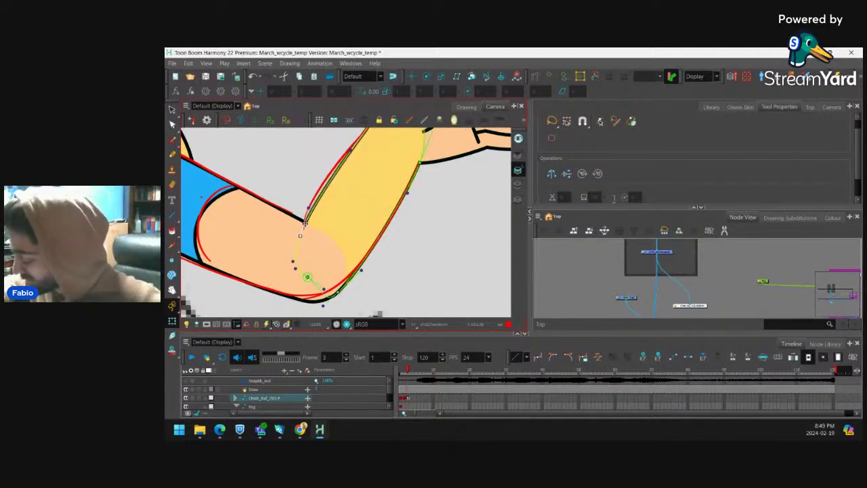
# Bend the raised forearm's inner edge and reposition its wrist point to fit the red guide.
pyautogui.moveTo(309, 208); pyautogui.dragTo(306, 198)
pyautogui.moveTo(344, 181); pyautogui.dragTo(323, 240)
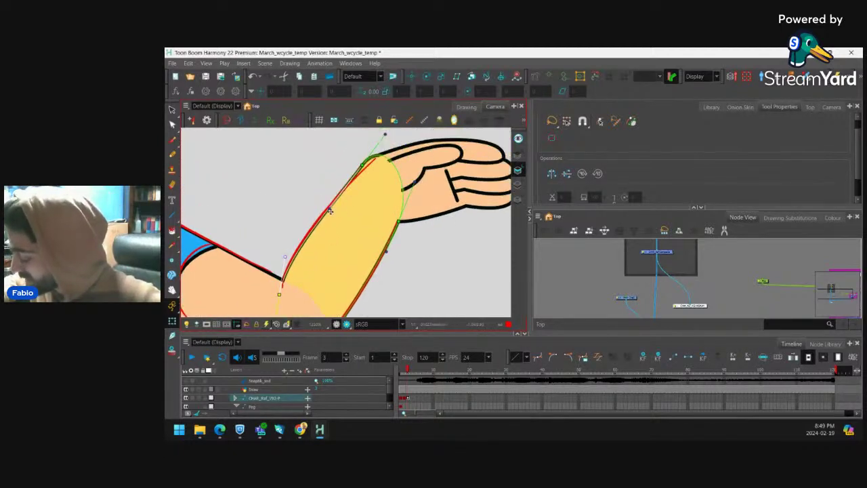
pyautogui.moveTo(330, 211); pyautogui.dragTo(327, 196)
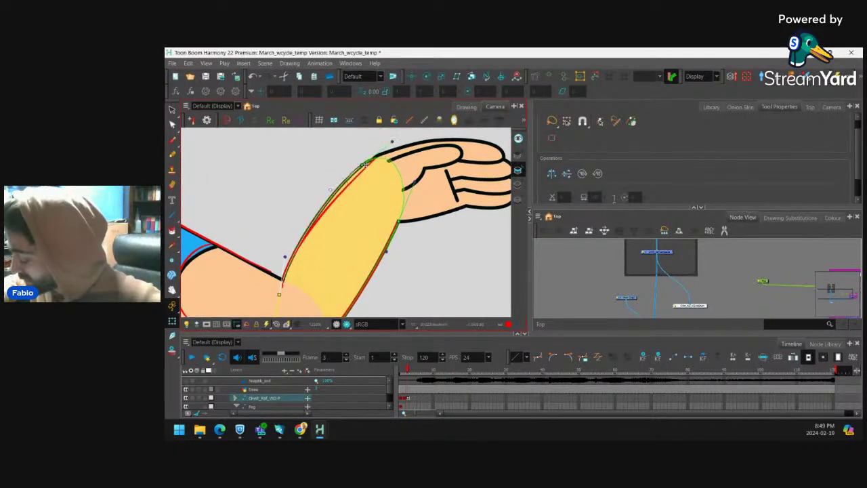
pyautogui.moveTo(362, 164); pyautogui.dragTo(370, 166)
pyautogui.moveTo(336, 193); pyautogui.dragTo(332, 204)
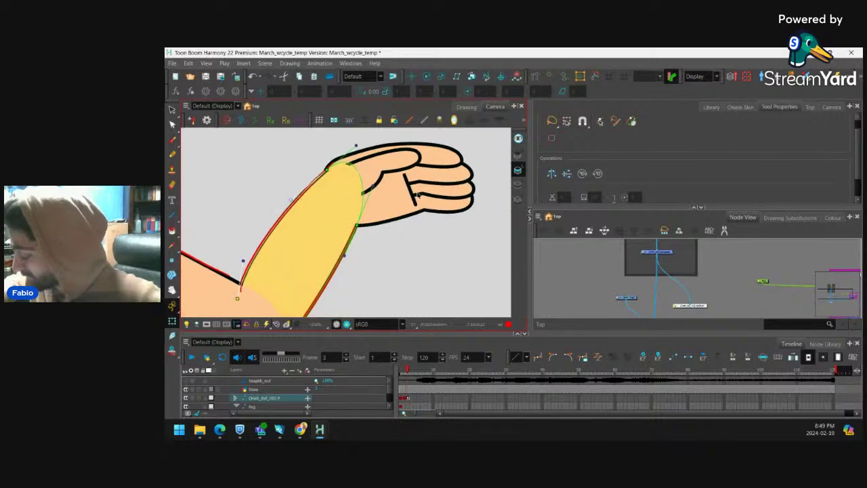
# Select the raised hand's controlling layer and nudge the hand slightly at the wrist to align it with the forearm.
pyautogui.click(397, 174)
pyautogui.press('b')
pyautogui.hotkey('shift', 'b')
pyautogui.moveTo(395, 195); pyautogui.dragTo(397, 199)
pyautogui.scroll(-2, 376, 205)
# Refine the raised forearm's deformer at the inner elbow so its edge meets the upper arm.
pyautogui.moveTo(299, 251); pyautogui.dragTo(333, 227)
pyautogui.scroll(2, 333, 227)
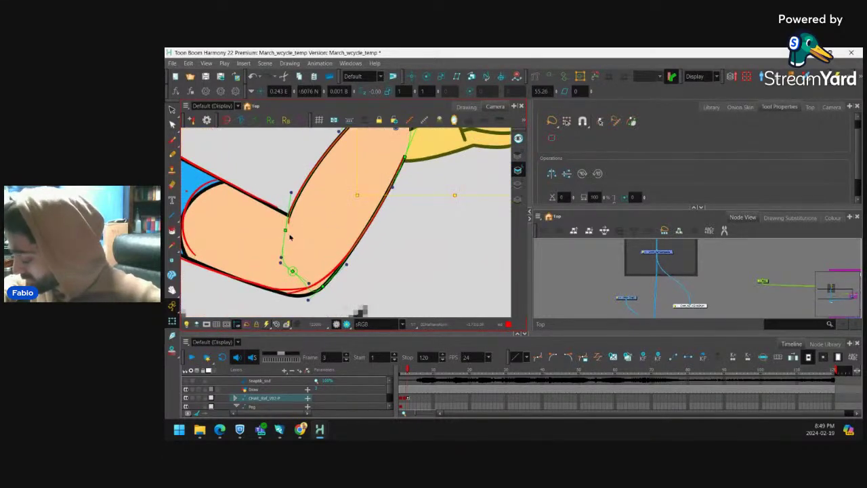
pyautogui.click(292, 237)
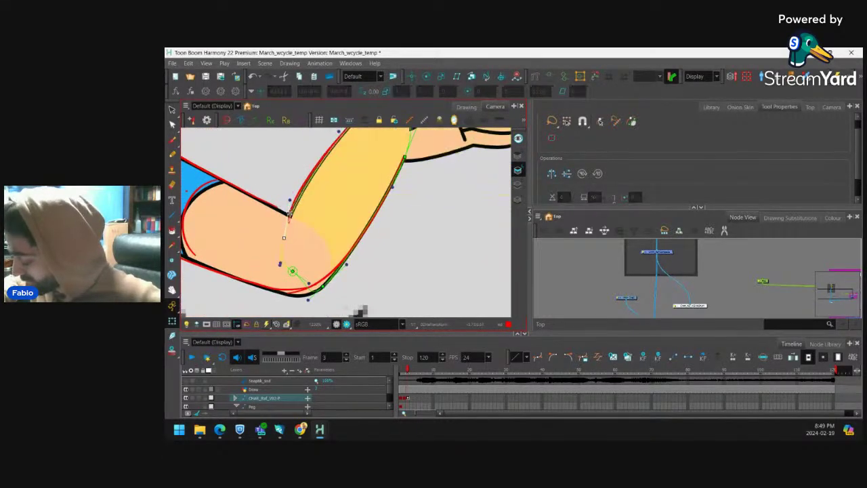
pyautogui.scroll(-6, 299, 253)
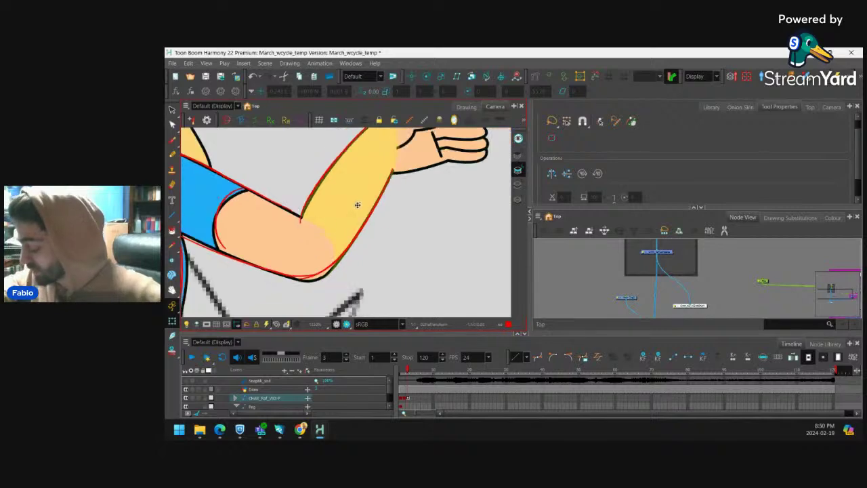
# Curve the main skirt panel's lower hem and back corner to follow the red hem guide.
pyautogui.scroll(6, 344, 250)
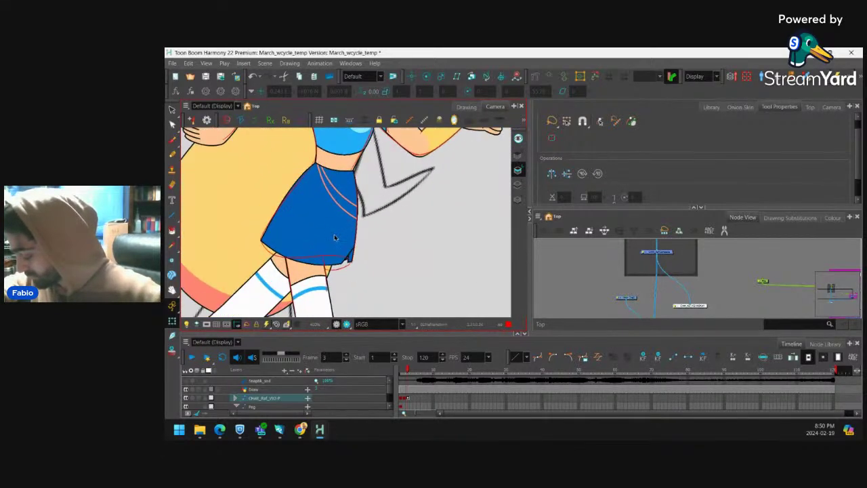
pyautogui.click(288, 233)
pyautogui.moveTo(234, 224); pyautogui.dragTo(235, 219)
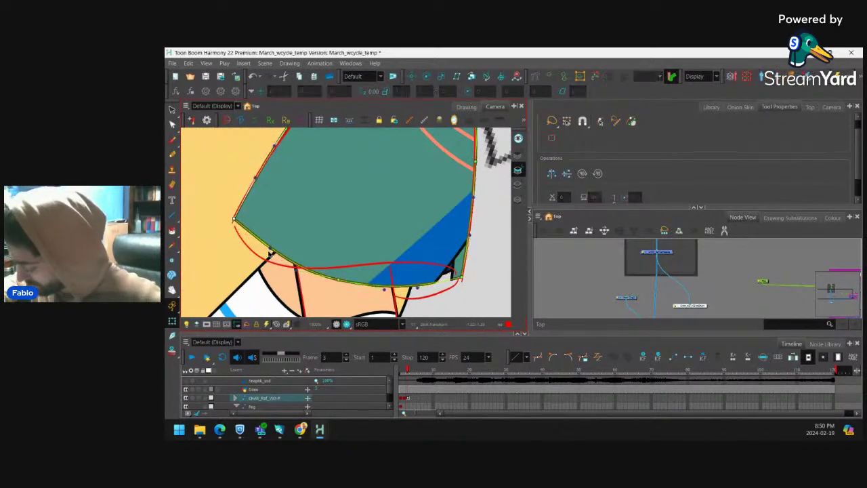
pyautogui.moveTo(271, 250); pyautogui.dragTo(248, 276)
pyautogui.moveTo(338, 278); pyautogui.dragTo(308, 269)
pyautogui.click(415, 284)
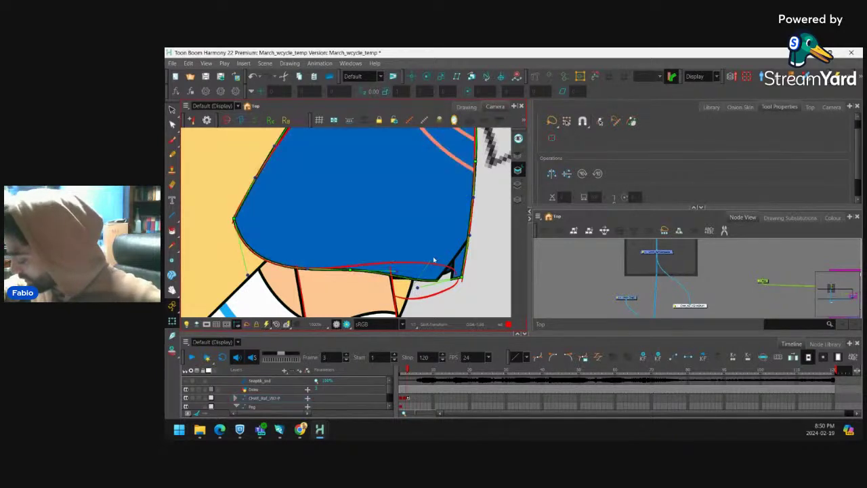
# Reshape the skirt's front corner panel and the inner skirt piece beneath it toward the red hem guides.
pyautogui.click(435, 260)
pyautogui.click(446, 269)
pyautogui.press('F11')
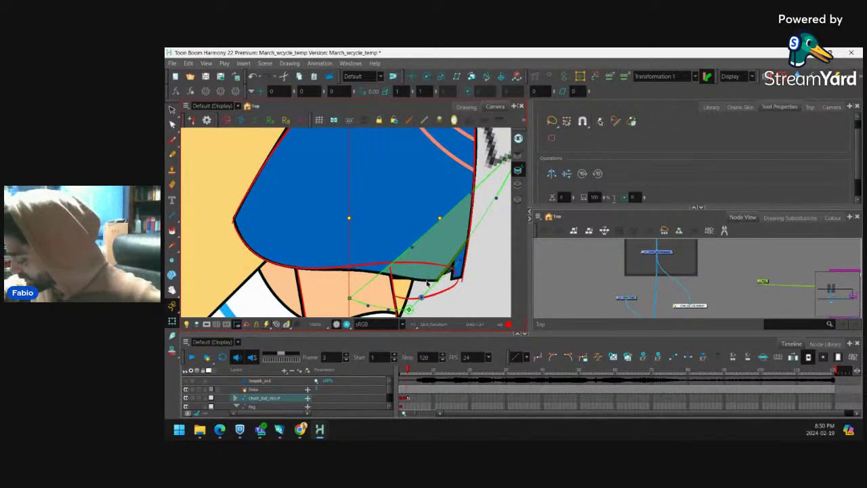
pyautogui.click(427, 282)
pyautogui.moveTo(422, 291); pyautogui.dragTo(400, 265)
pyautogui.moveTo(351, 270); pyautogui.dragTo(353, 267)
pyautogui.moveTo(424, 272); pyautogui.dragTo(461, 276)
pyautogui.click(351, 233)
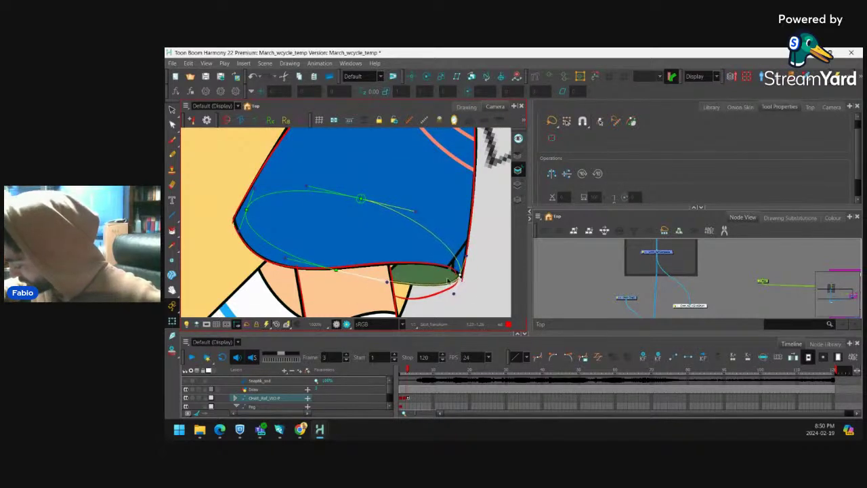
# Compare the full character's pose on frames 1, 2 and 3 by stepping between them.
pyautogui.scroll(-8, 419, 216)
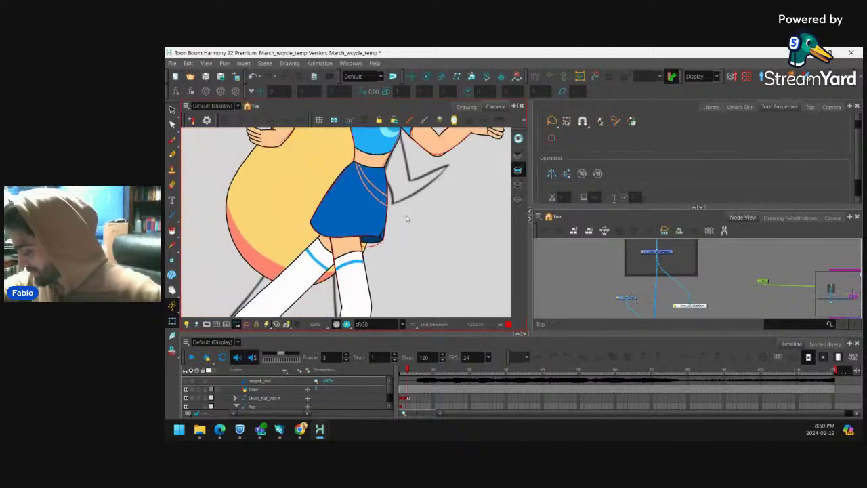
pyautogui.scroll(-4, 419, 216)
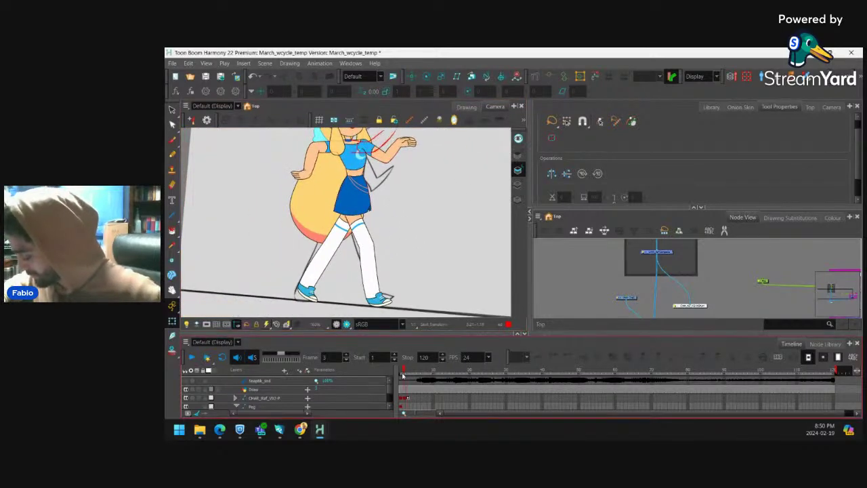
pyautogui.click(408, 398)
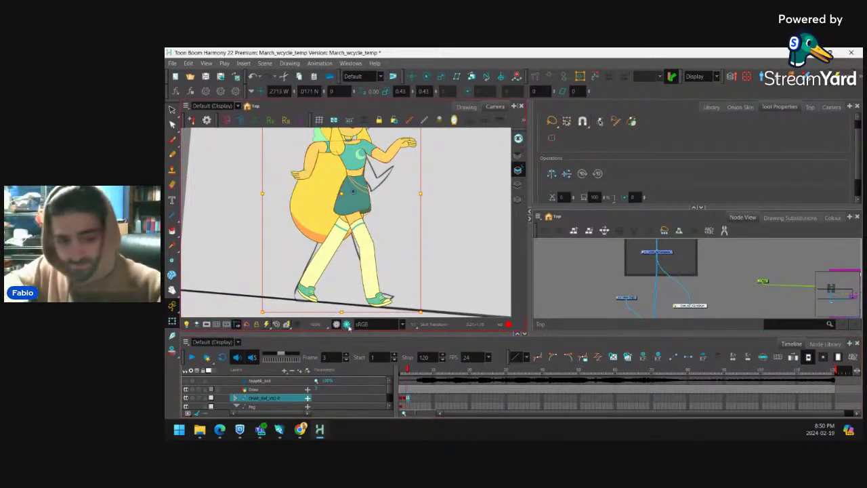
pyautogui.click(413, 400)
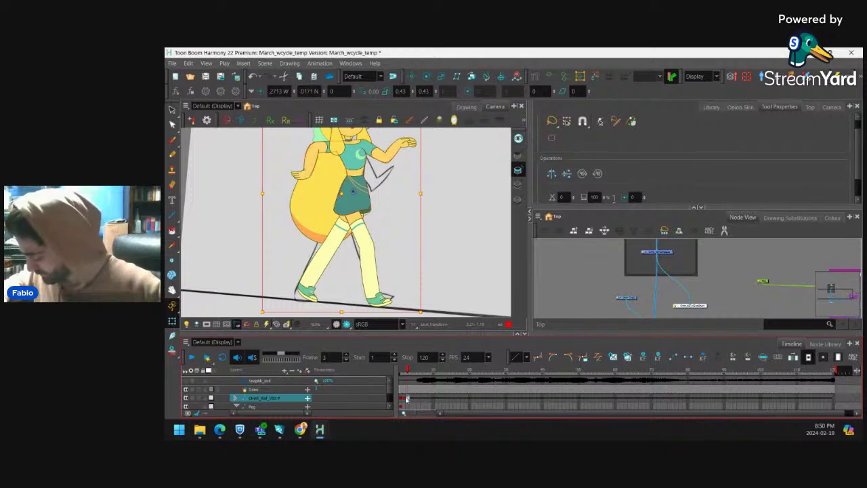
pyautogui.click(406, 397)
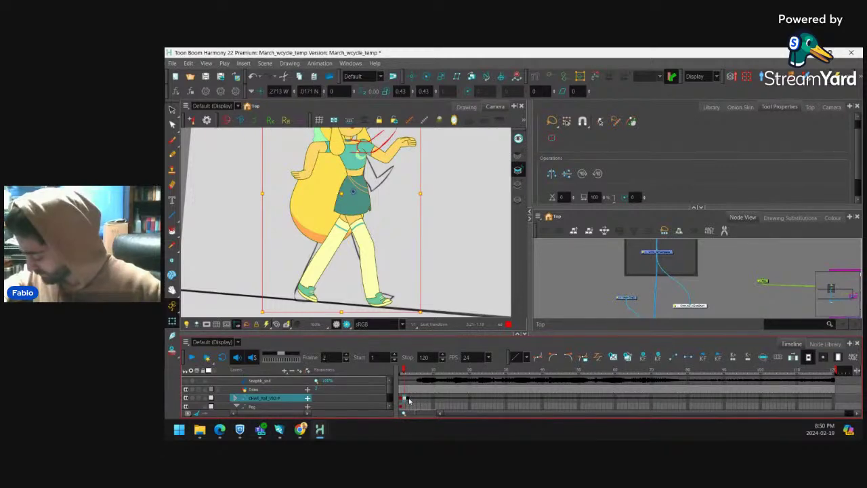
pyautogui.click(409, 401)
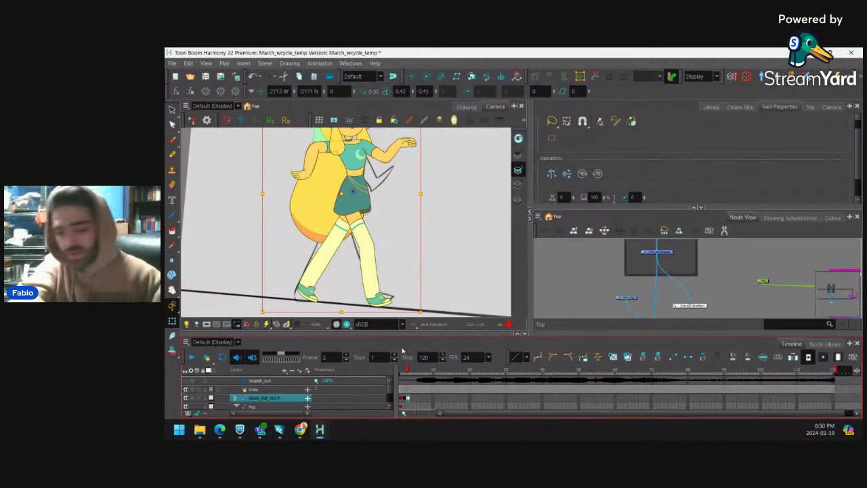
pyautogui.press(',')
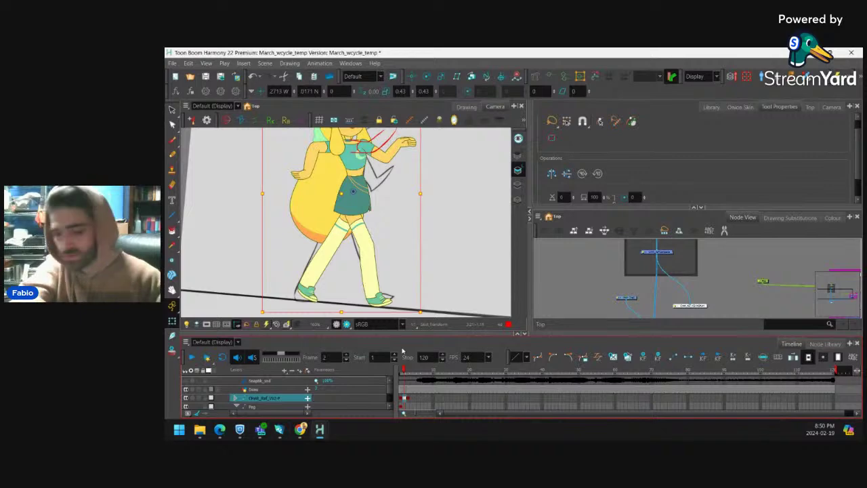
pyautogui.press('.')
pyautogui.press(',')
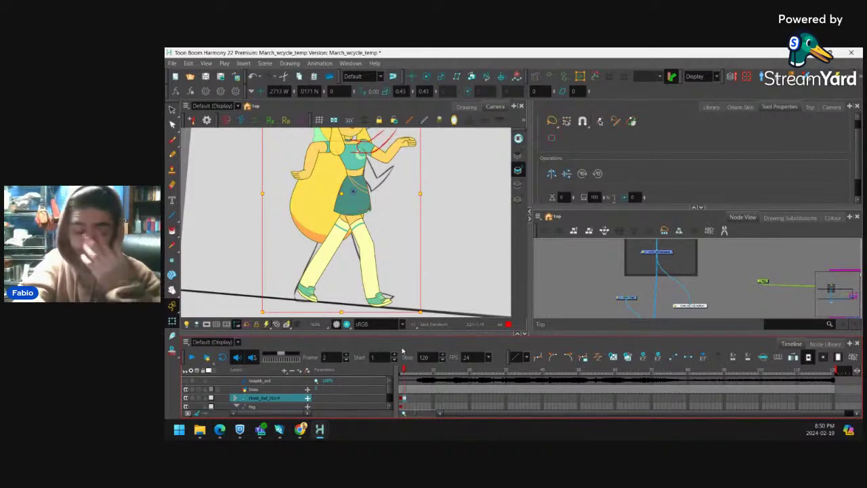
pyautogui.press(',')
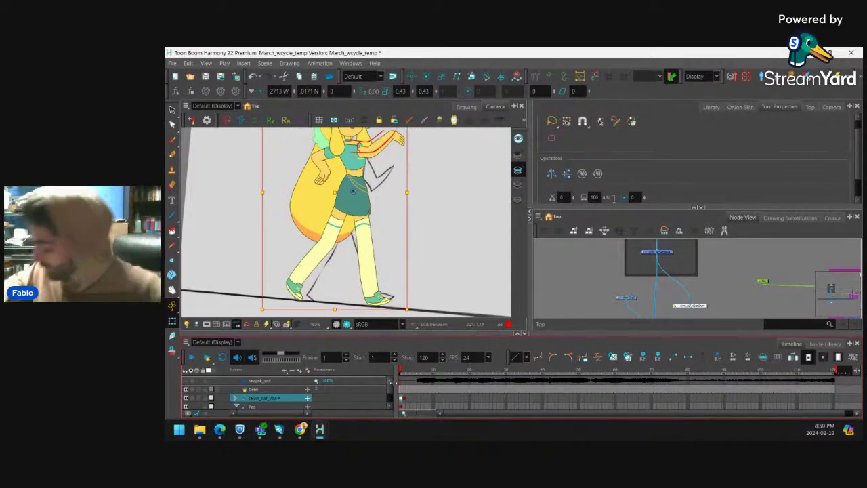
pyautogui.press('.')
pyautogui.press('.')
# On frame 2, adjust the torso deformer's upper edge beside the neck to clean up the collar and shoulder line.
pyautogui.moveTo(432, 227); pyautogui.dragTo(430, 223)
pyautogui.moveTo(384, 246); pyautogui.dragTo(381, 242)
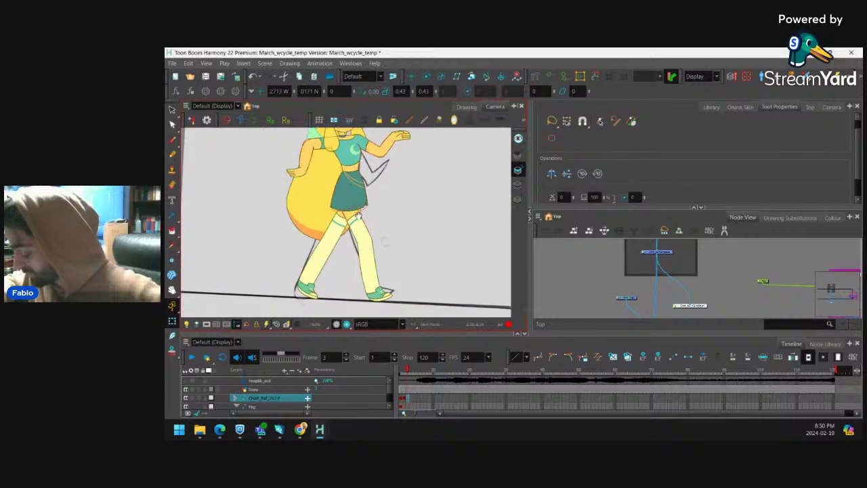
pyautogui.scroll(6, 378, 167)
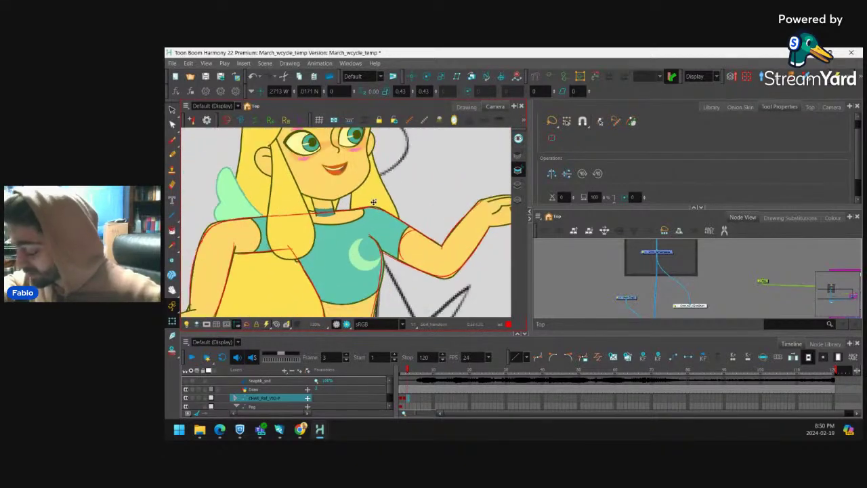
pyautogui.scroll(3, 374, 202)
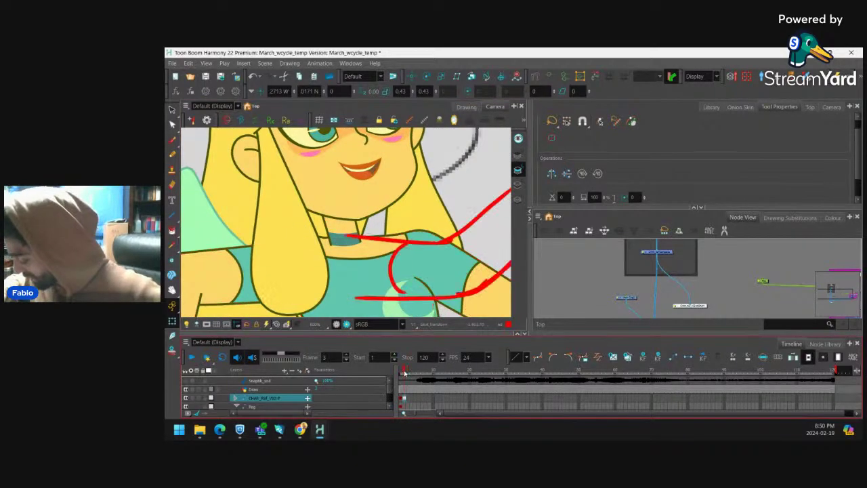
pyautogui.press(',')
pyautogui.press('1')
pyautogui.press('1')
pyautogui.press('1')
pyautogui.press('2')
pyautogui.press('2')
pyautogui.press('2')
pyautogui.press('2')
pyautogui.press('2')
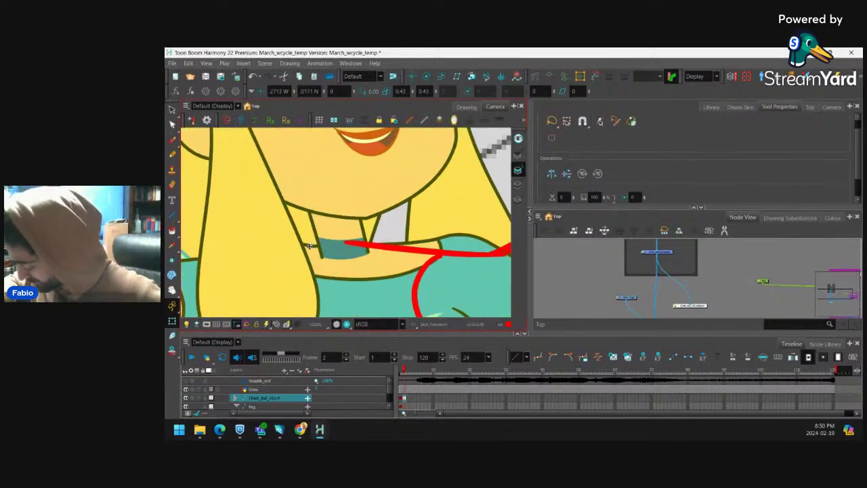
pyautogui.click(310, 246)
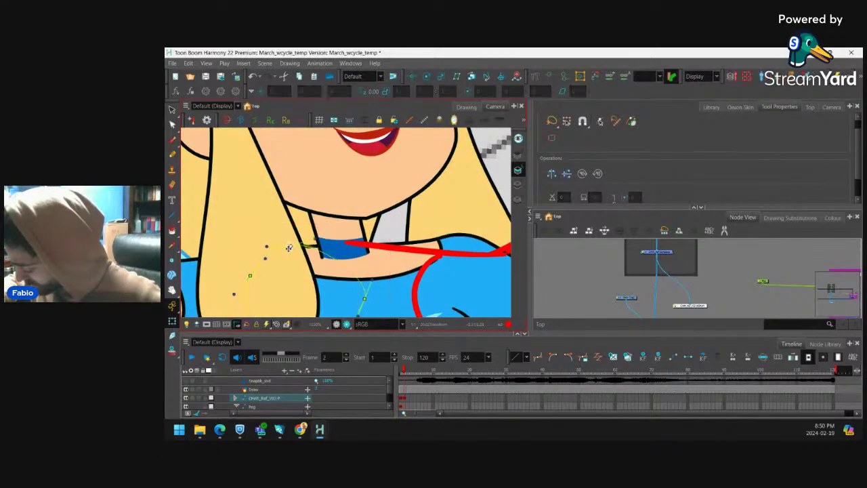
pyautogui.click(311, 246)
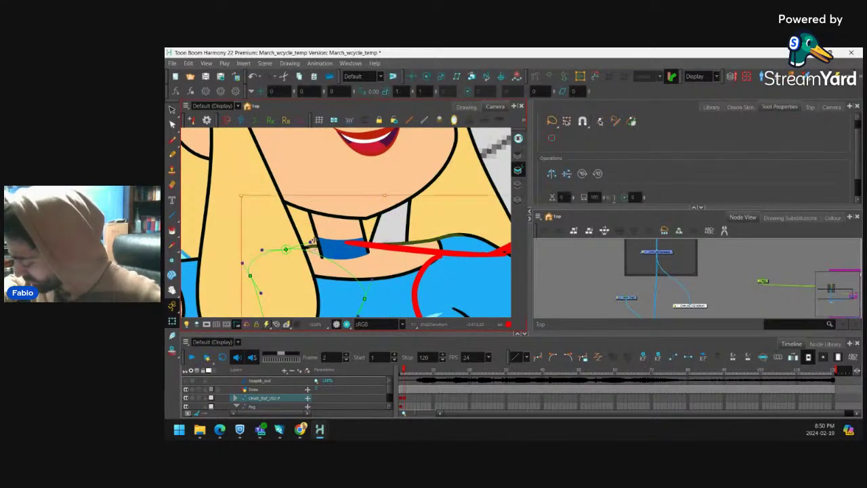
pyautogui.scroll(-8, 343, 234)
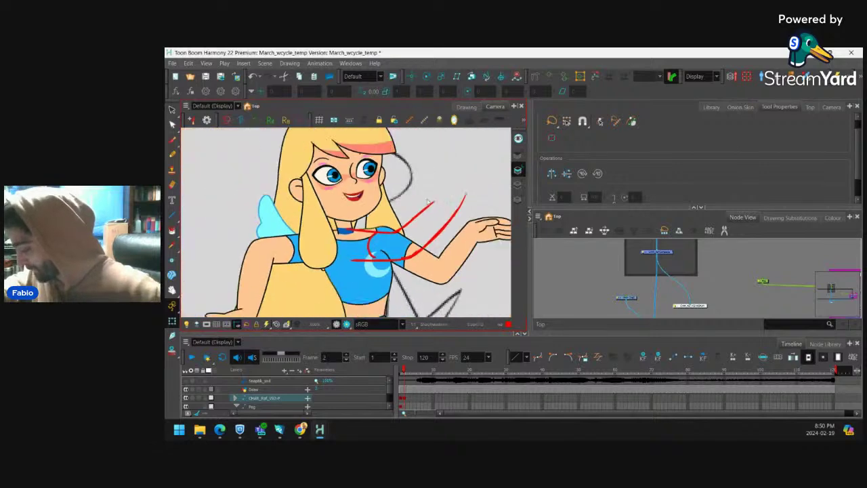
pyautogui.scroll(-3, 398, 253)
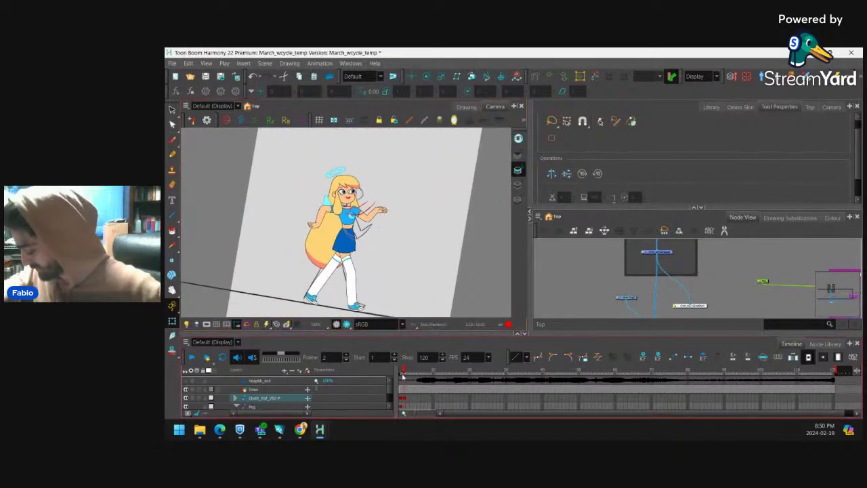
# Compare the frame 2 pose with its neighbouring frames by stepping back and forth between them.
pyautogui.press(',')
pyautogui.press('.')
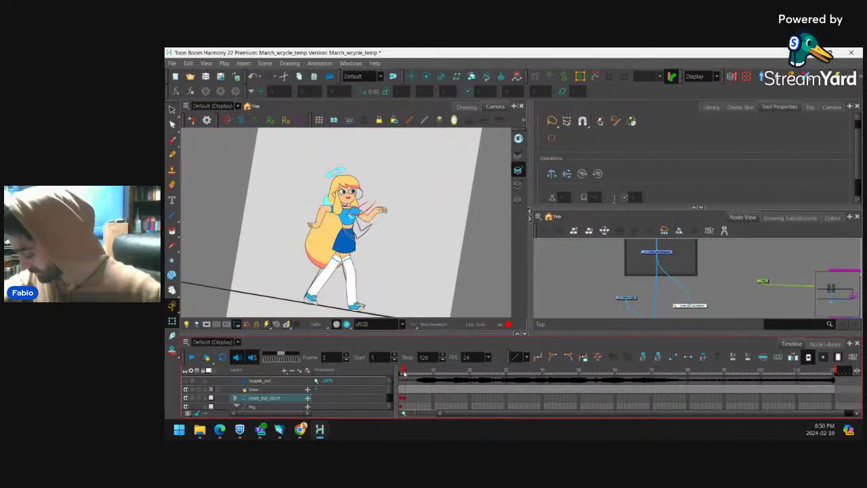
pyautogui.press(',')
pyautogui.moveTo(402, 374); pyautogui.dragTo(405, 377)
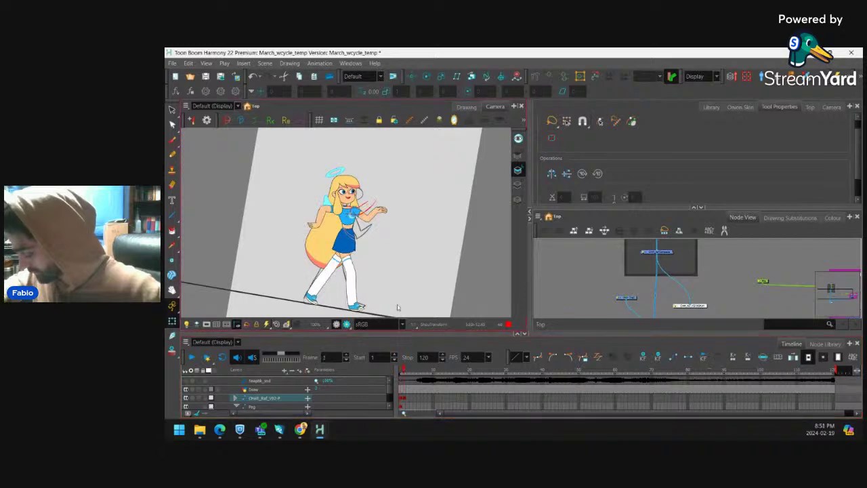
# Level the rotated view and inspect each leg's rig controls and foot contact with the ground line on frames 1 and 2.
pyautogui.scroll(2, 386, 271)
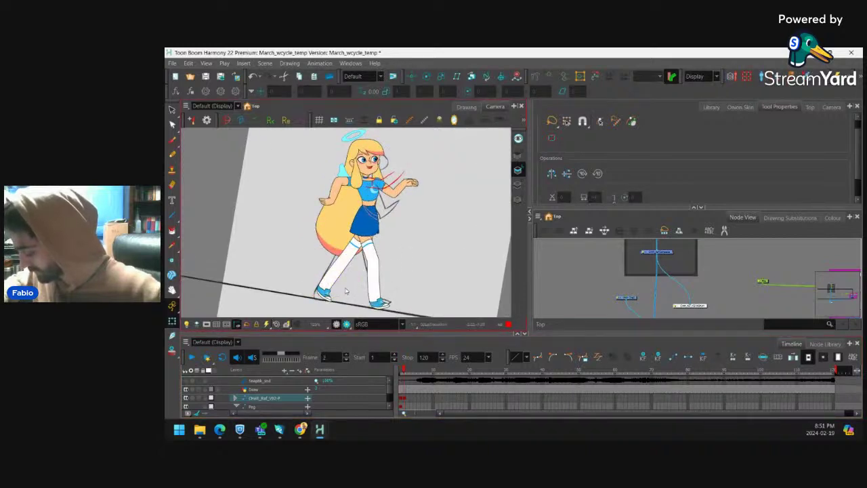
pyautogui.click(346, 291)
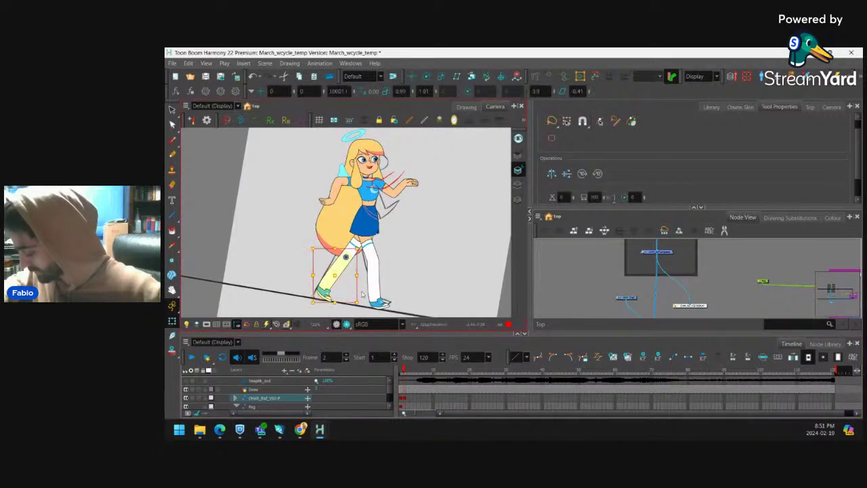
pyautogui.hotkey('shift', 'x')
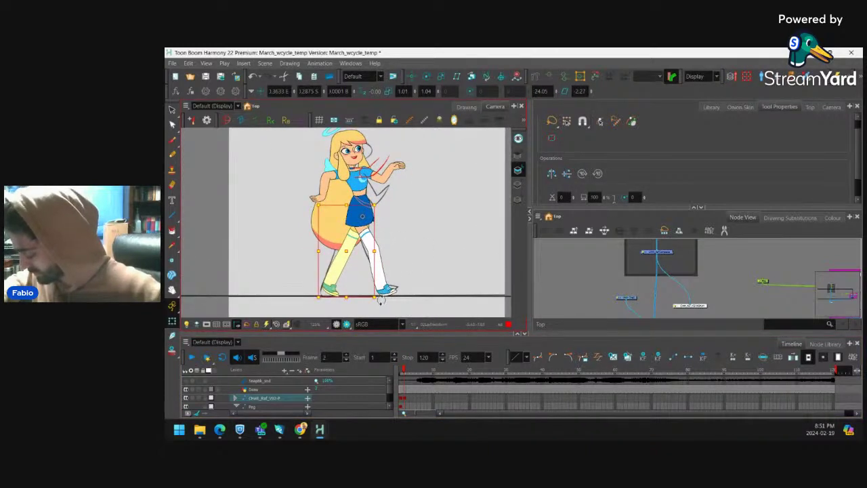
pyautogui.moveTo(380, 302)
pyautogui.mouseDown()
pyautogui.moveTo(348, 299)
pyautogui.moveTo(390, 301)
pyautogui.mouseUp()
pyautogui.click(391, 291)
pyautogui.press('b')
pyautogui.press('b')
pyautogui.press('b')
pyautogui.hotkey('shift', 'b')
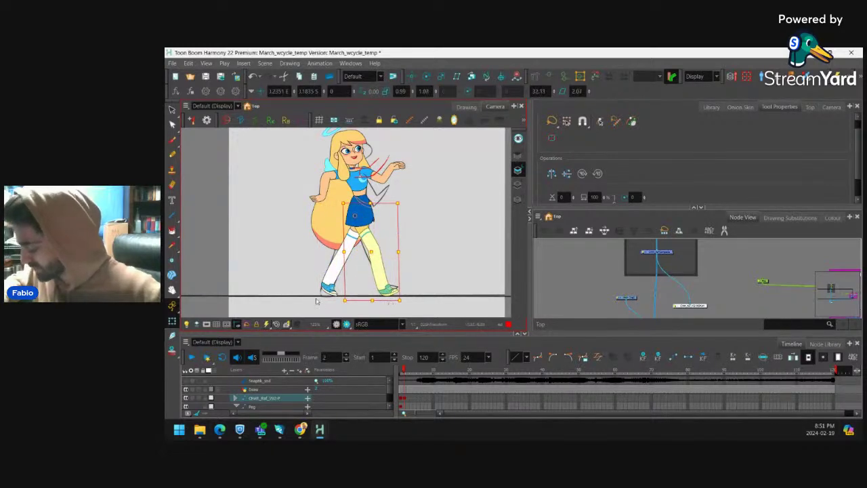
pyautogui.moveTo(406, 371); pyautogui.dragTo(404, 371)
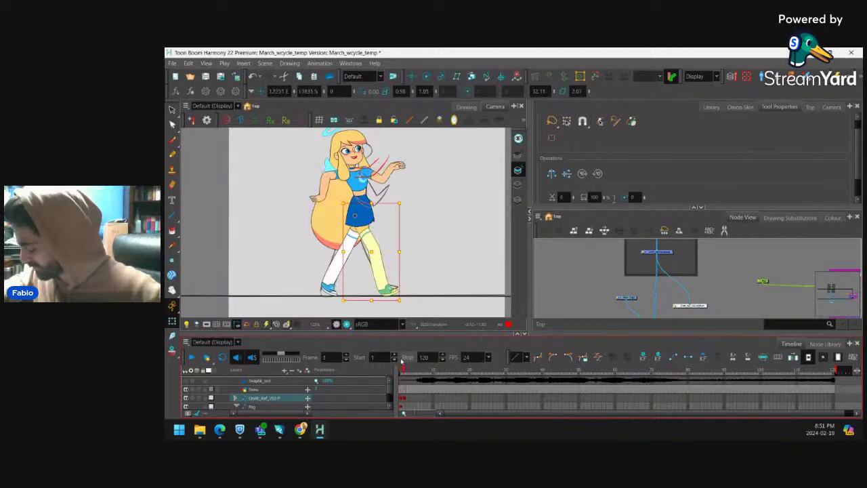
# Move the character's second pose keyframe from frame 2 to frame 5.
pyautogui.click(401, 397)
pyautogui.click(407, 399)
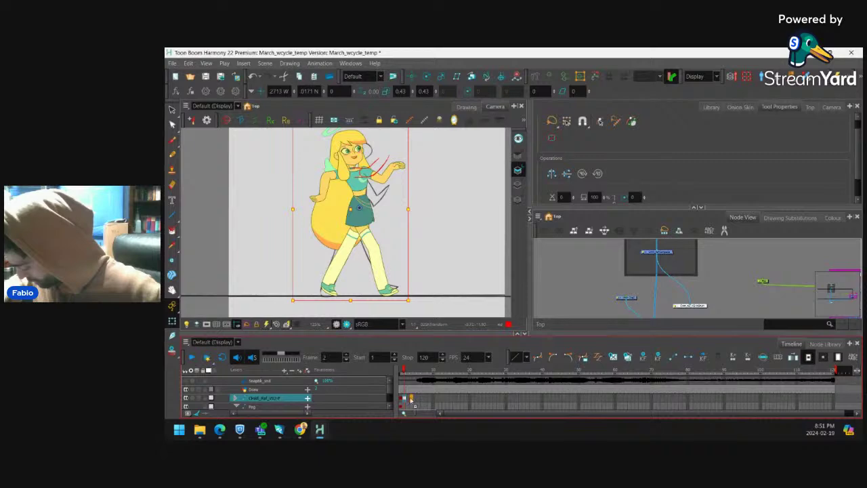
pyautogui.moveTo(411, 400); pyautogui.dragTo(417, 401)
pyautogui.click(415, 399)
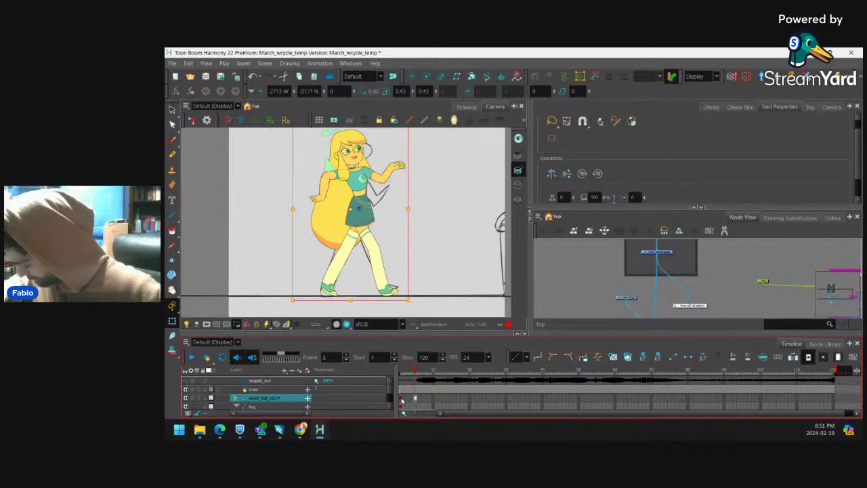
# Mark frame 1 of the character layer red and duplicate its pose keyframe onto frame 9.
pyautogui.click(400, 401)
pyautogui.rightClick(401, 399)
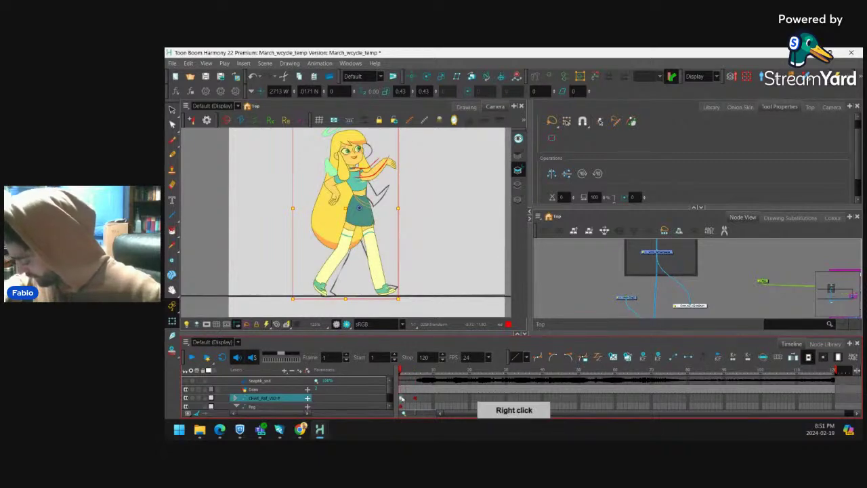
pyautogui.moveTo(526, 118)
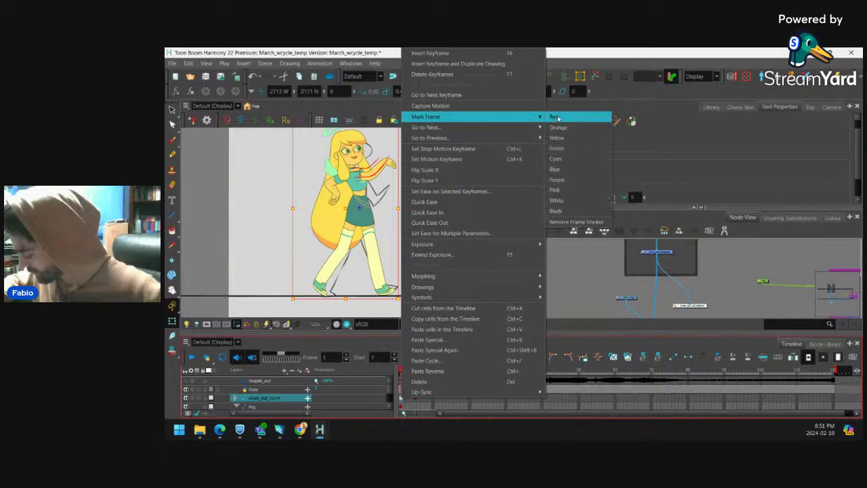
pyautogui.click(557, 118)
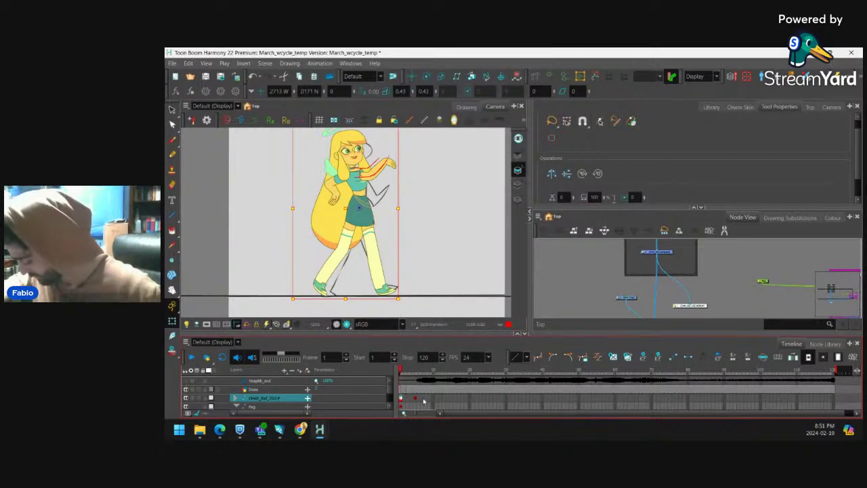
pyautogui.click(431, 400)
pyautogui.hotkey('ctrl', 'v')
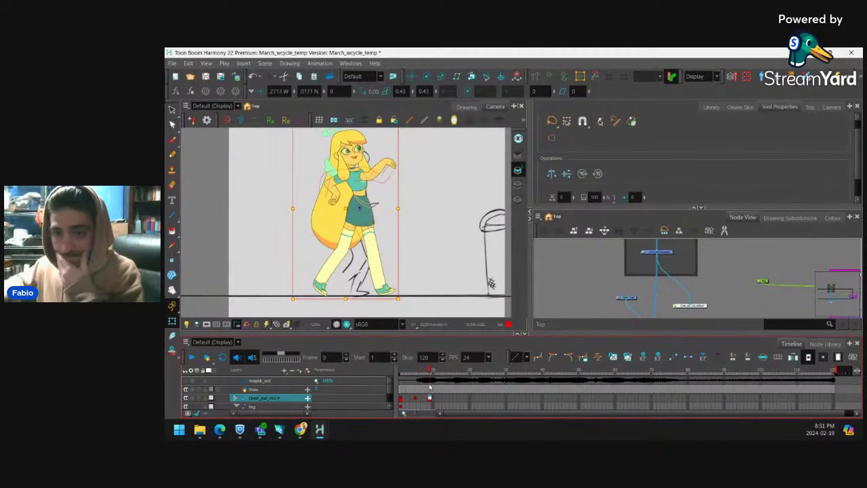
# Set motion interpolation between the character's pose keyframes on frames 1, 5 and 9, checking the in-between frames.
pyautogui.click(399, 393)
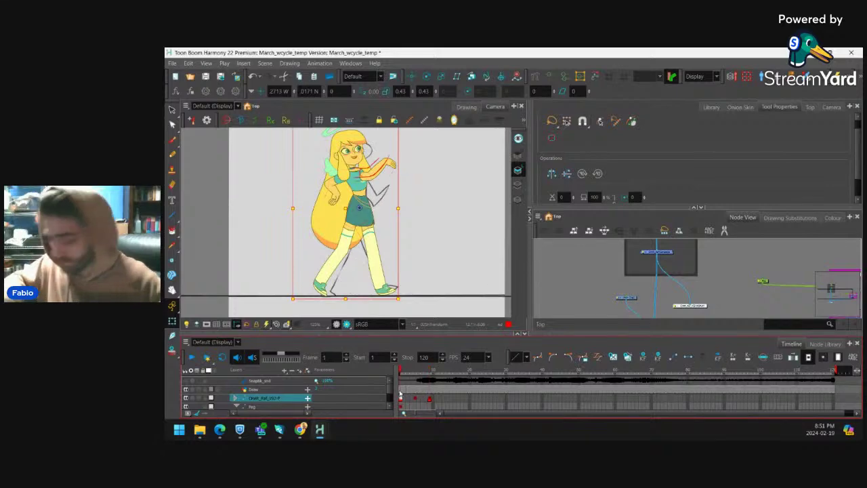
pyautogui.press('.')
pyautogui.press('.')
pyautogui.press('.')
pyautogui.press('.')
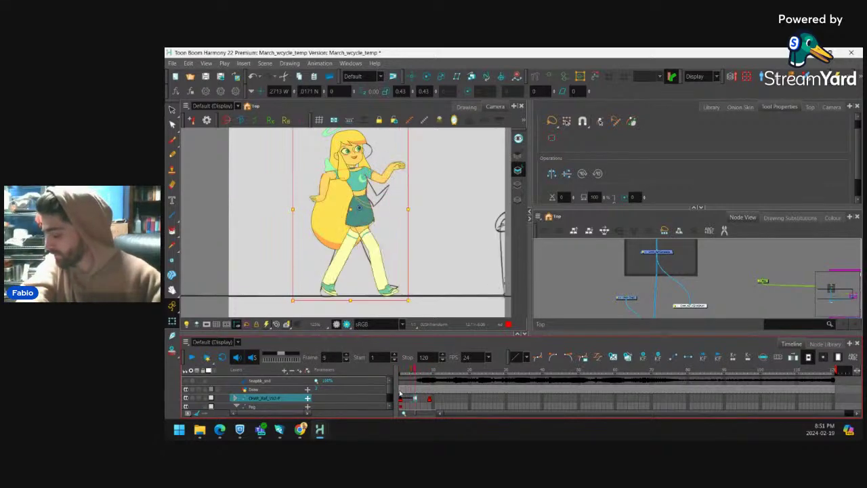
pyautogui.press(',')
pyautogui.press('.')
pyautogui.press(',')
pyautogui.press(',')
pyautogui.press(',')
pyautogui.press(',')
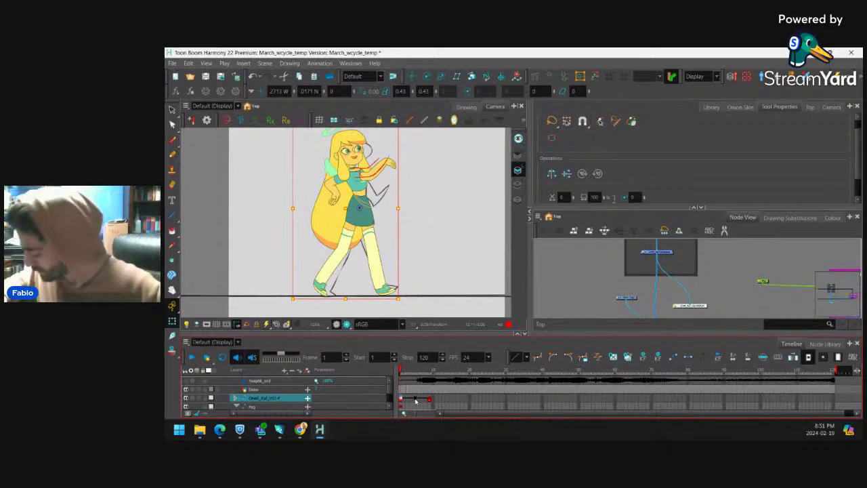
# Add in-between keyframes for the character on frames 3 and 7.
pyautogui.click(409, 401)
pyautogui.press(',')
pyautogui.press(',')
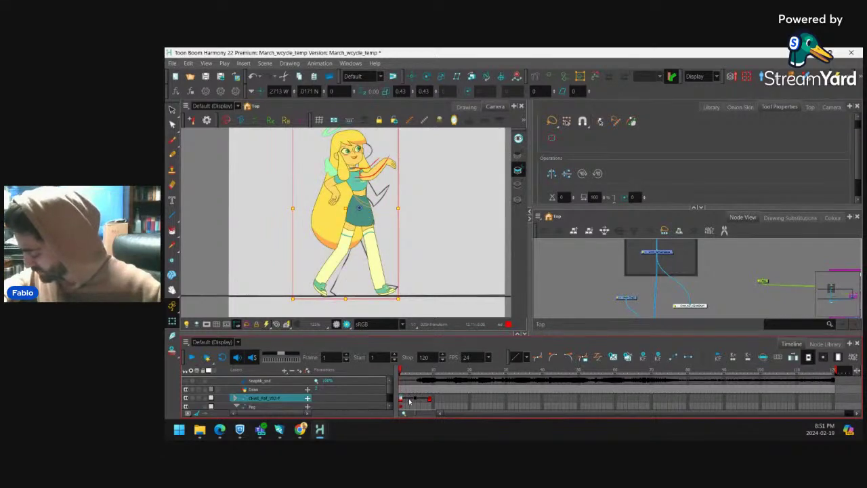
pyautogui.click(409, 401)
pyautogui.press('.')
pyautogui.press('.')
pyautogui.press('.')
pyautogui.press('.')
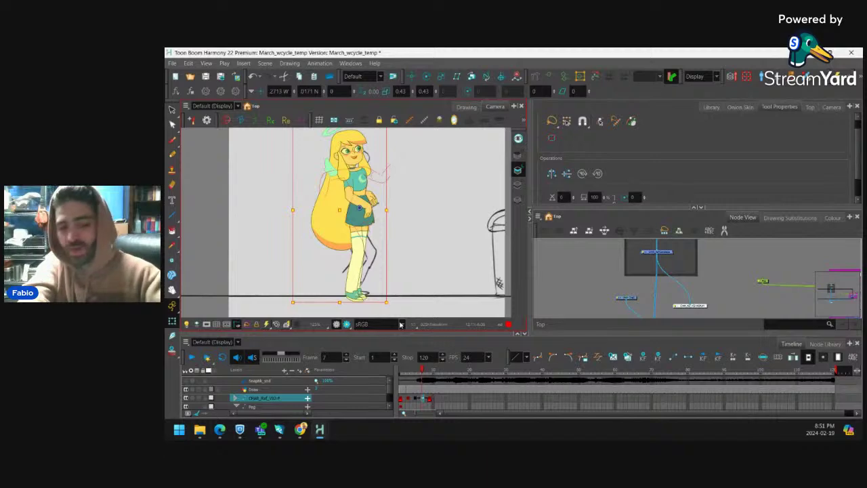
# Mark frame 5 of the character layer orange.
pyautogui.press(',')
pyautogui.press(',')
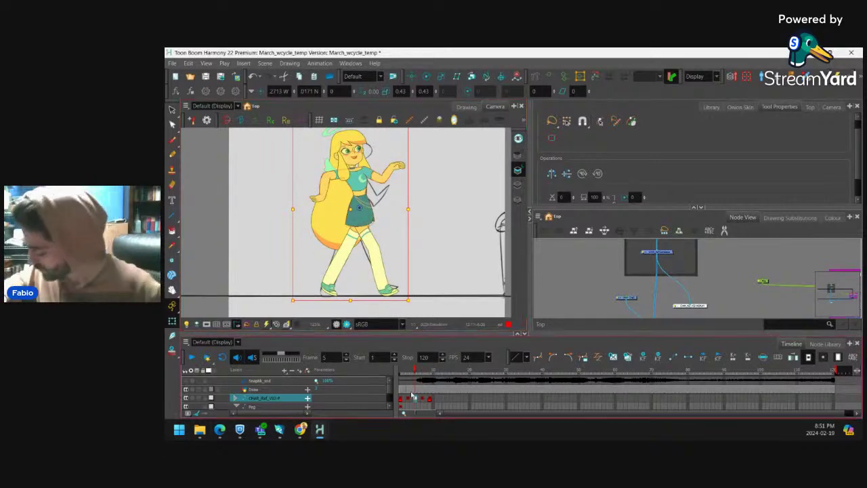
pyautogui.rightClick(416, 401)
pyautogui.moveTo(549, 122)
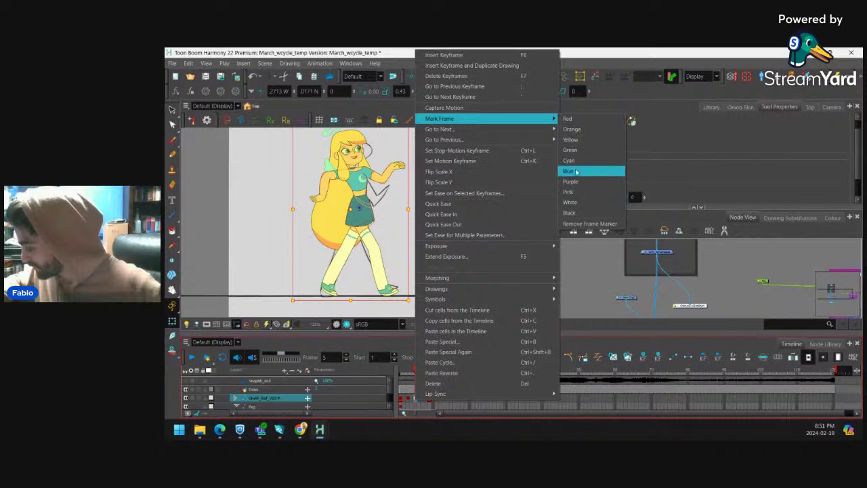
pyautogui.click(573, 130)
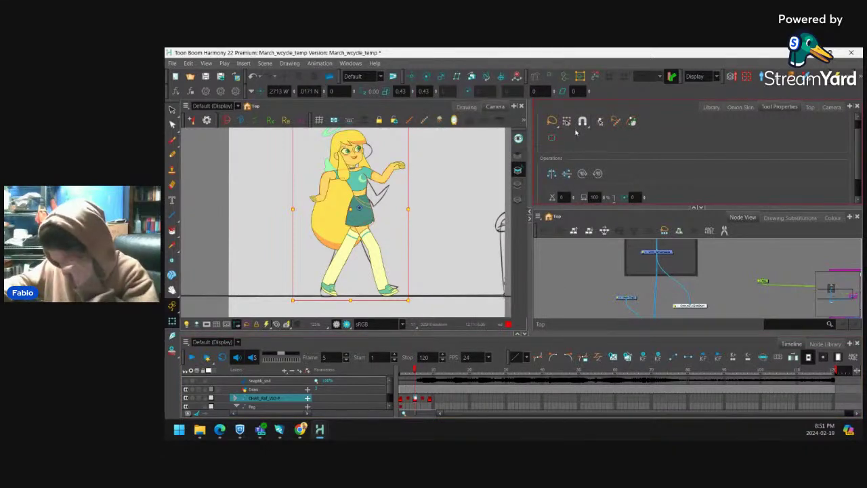
# On frame 3, rotate the raised hand, swing its arm down and bend the forearm across the waist.
pyautogui.click(401, 398)
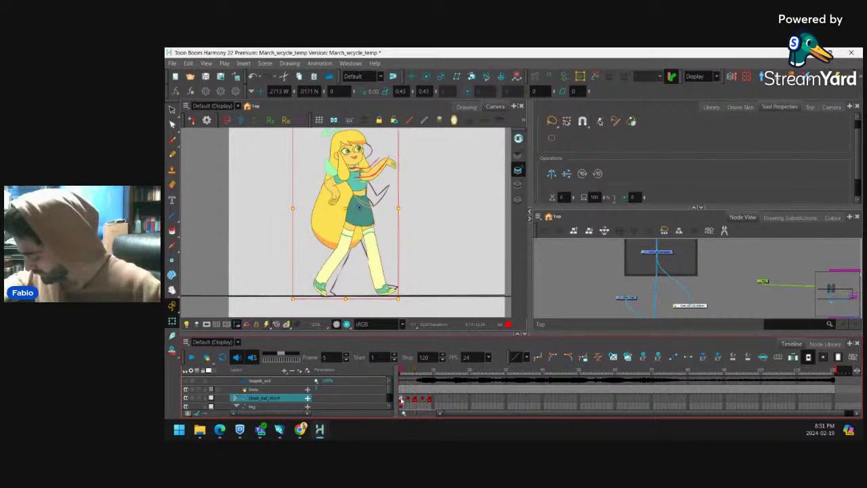
pyautogui.click(407, 399)
pyautogui.moveTo(394, 180); pyautogui.dragTo(379, 234)
pyautogui.press('2')
pyautogui.press('2')
pyautogui.click(392, 216)
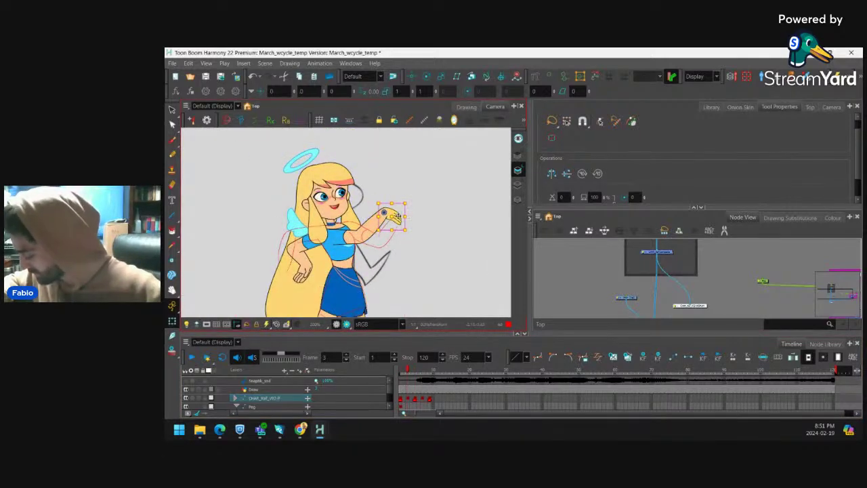
pyautogui.moveTo(414, 202); pyautogui.dragTo(324, 291)
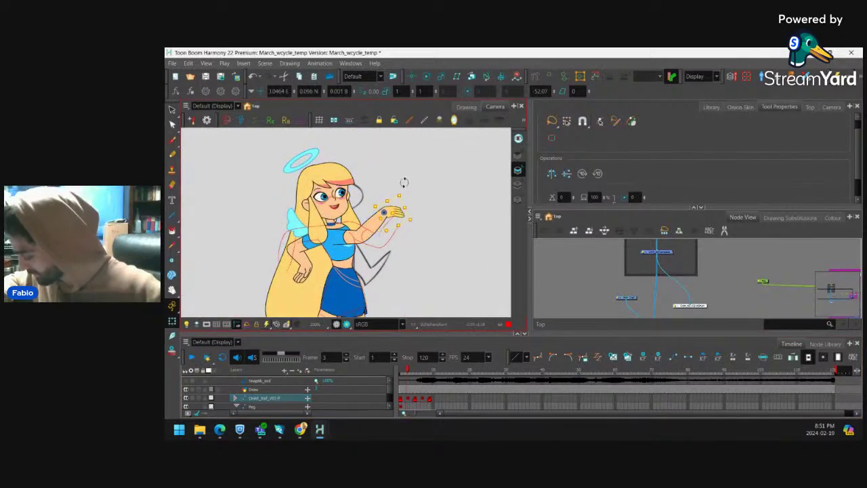
pyautogui.press('b')
pyautogui.press('b')
pyautogui.click(328, 298)
pyautogui.press('b')
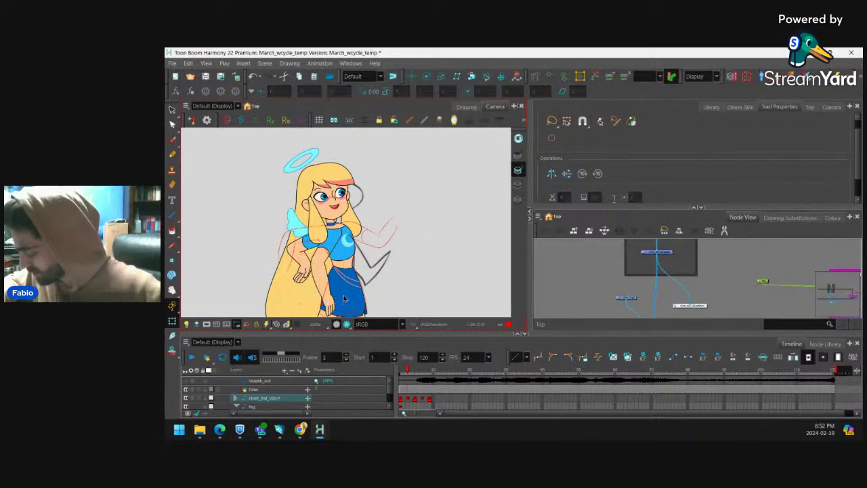
pyautogui.moveTo(336, 301)
pyautogui.mouseDown()
pyautogui.moveTo(369, 271)
pyautogui.moveTo(379, 234)
pyautogui.moveTo(356, 268)
pyautogui.moveTo(371, 285)
pyautogui.moveTo(368, 272)
pyautogui.mouseUp()
# Rotate the trailing arm forward on frame 3 and tuck it in against the torso.
pyautogui.click(309, 266)
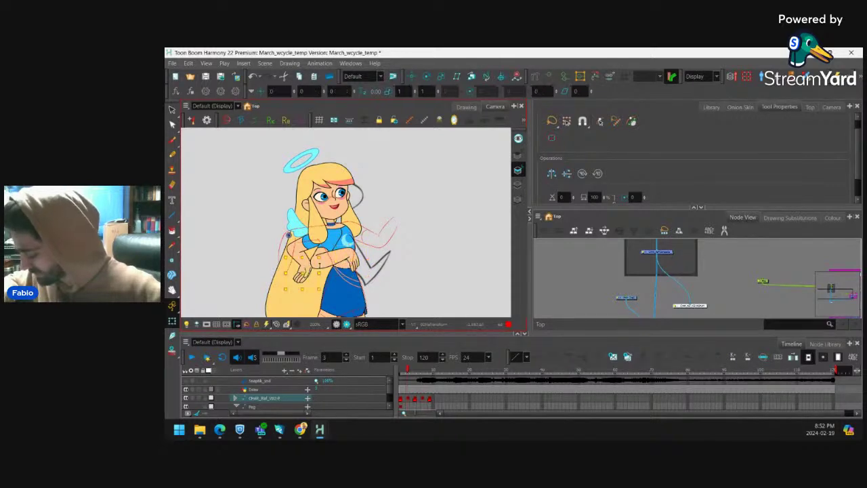
pyautogui.press('b')
pyautogui.moveTo(325, 296); pyautogui.dragTo(340, 246)
pyautogui.press('b')
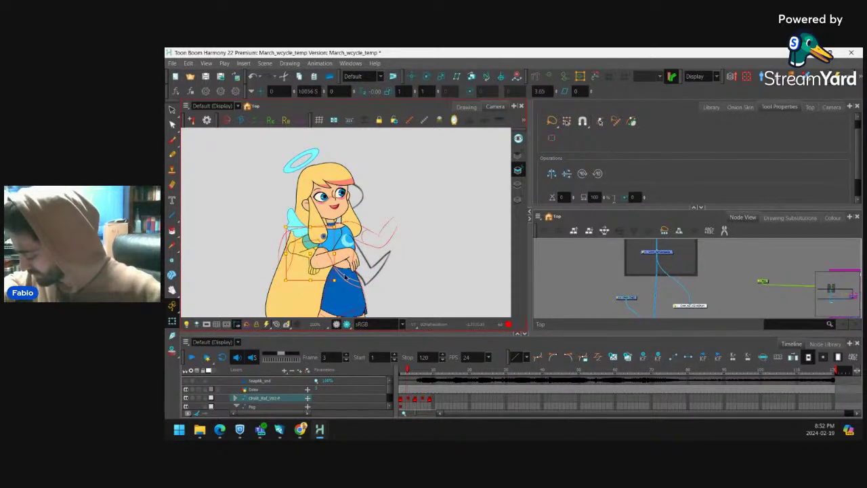
pyautogui.moveTo(338, 282); pyautogui.dragTo(392, 248)
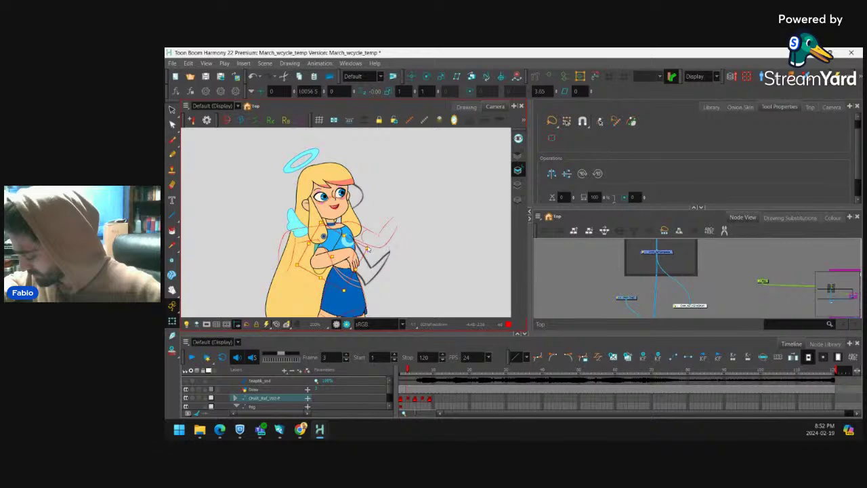
pyautogui.moveTo(333, 258); pyautogui.dragTo(343, 258)
pyautogui.moveTo(354, 294); pyautogui.dragTo(340, 295)
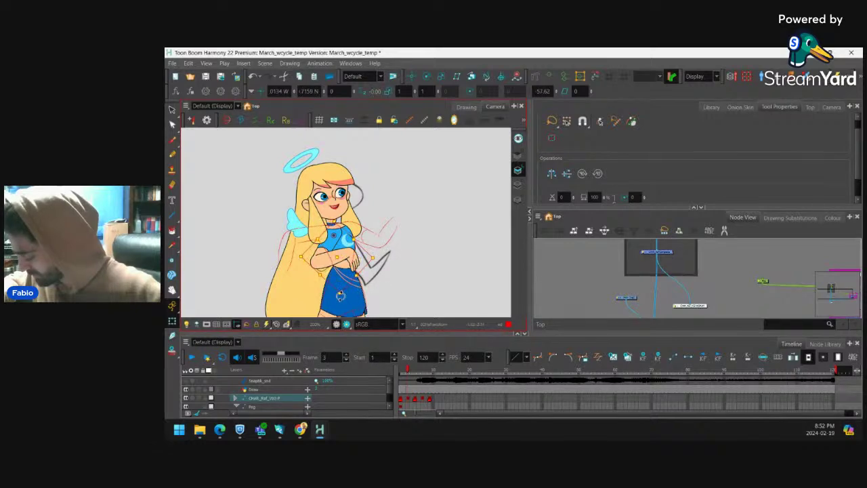
pyautogui.click(393, 235)
pyautogui.press('1')
pyautogui.moveTo(382, 246); pyautogui.dragTo(382, 224)
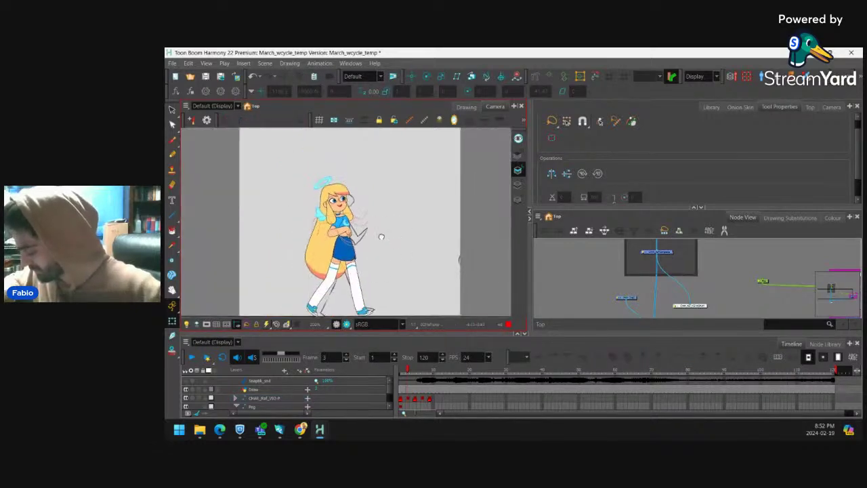
# Compare the poses on frames 3 and 7 and delete the character's reposed keyframe on frame 3.
pyautogui.moveTo(402, 372)
pyautogui.mouseDown()
pyautogui.moveTo(420, 376)
pyautogui.moveTo(398, 380)
pyautogui.moveTo(409, 383)
pyautogui.mouseUp()
pyautogui.click(407, 399)
pyautogui.click(423, 399)
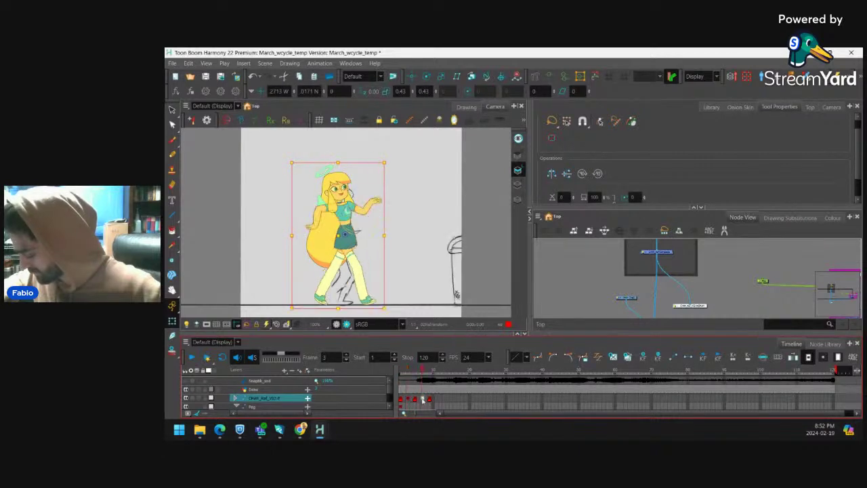
pyautogui.click(407, 399)
pyautogui.press('F7')
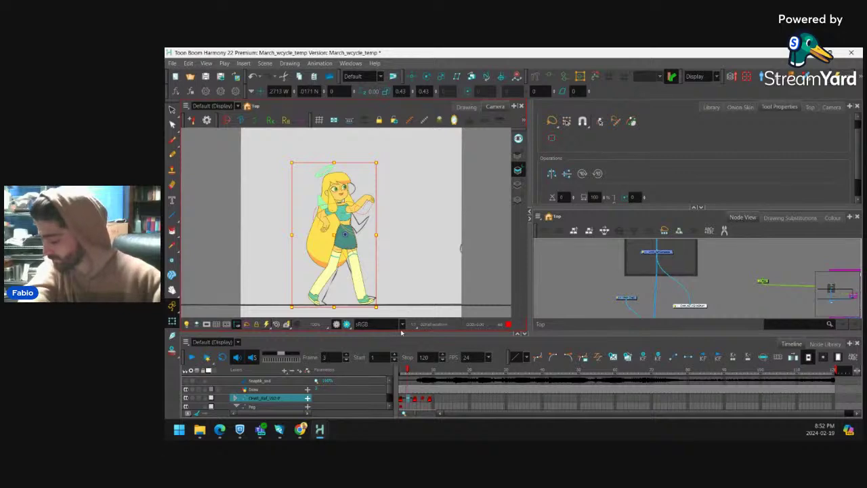
# Restore motion interpolation between frames 1 and 5 so that frame 3 takes the in-between pose.
pyautogui.hotkey('ctrl', 'z')
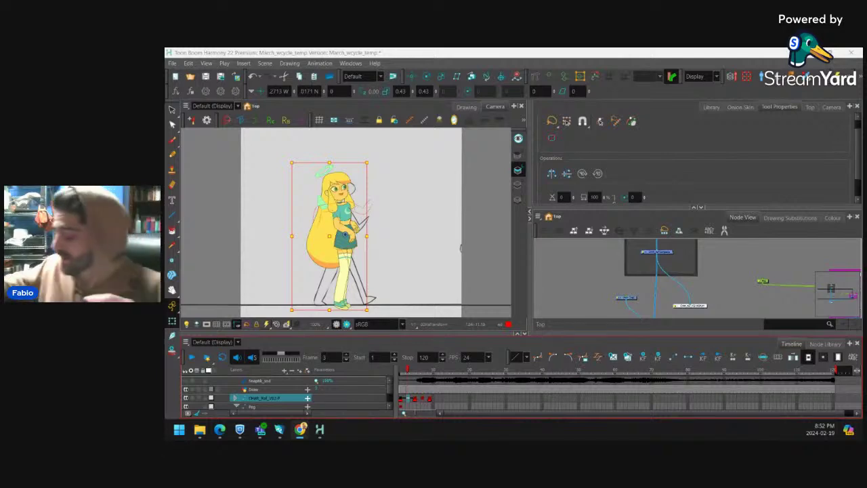
pyautogui.click(401, 398)
pyautogui.click(408, 398)
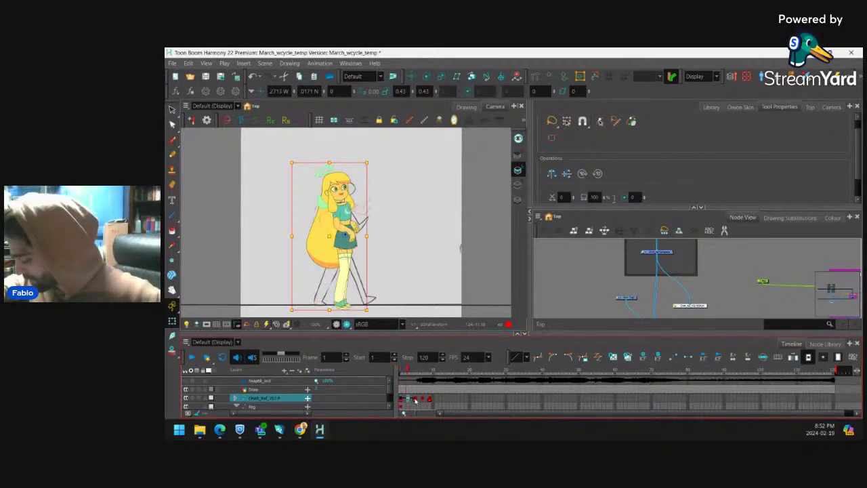
pyautogui.press('.')
pyautogui.press('.')
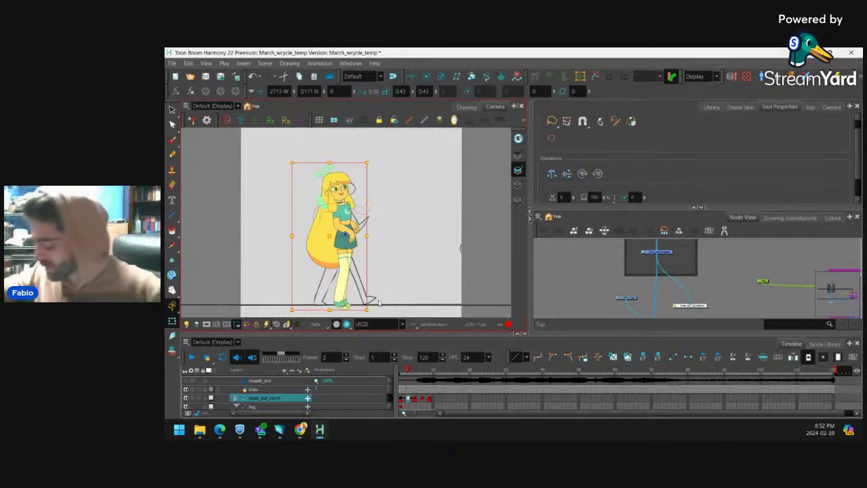
# Compare the character's poses on frames 1, 3 and 5 and clear its keyframes on frames 3 and 7.
pyautogui.press(',')
pyautogui.press(',')
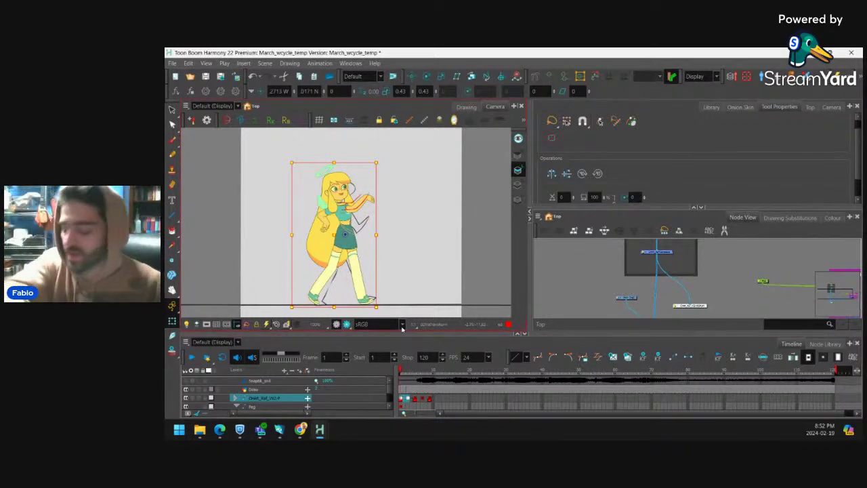
pyautogui.click(410, 400)
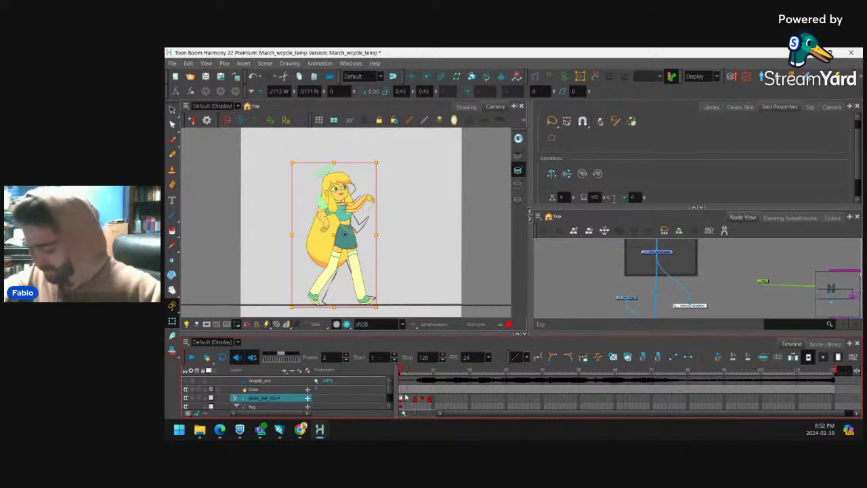
pyautogui.click(416, 400)
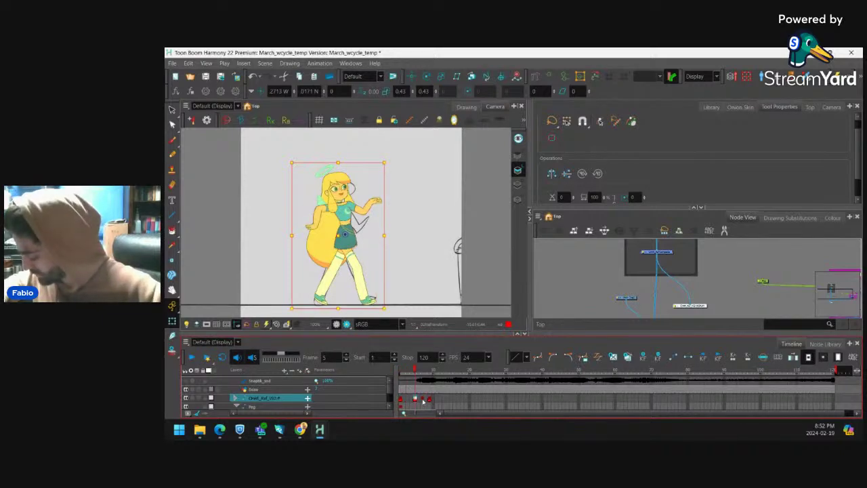
pyautogui.click(423, 401)
pyautogui.press('F7')
pyautogui.click(430, 401)
pyautogui.click(416, 401)
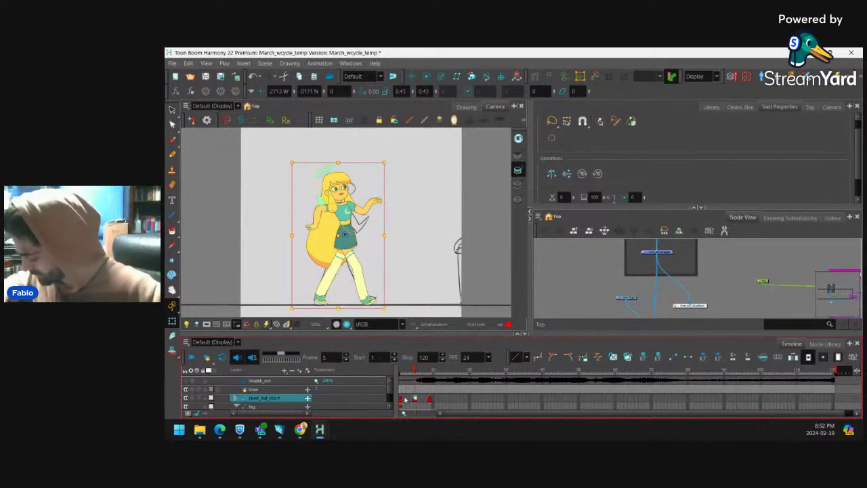
pyautogui.click(405, 399)
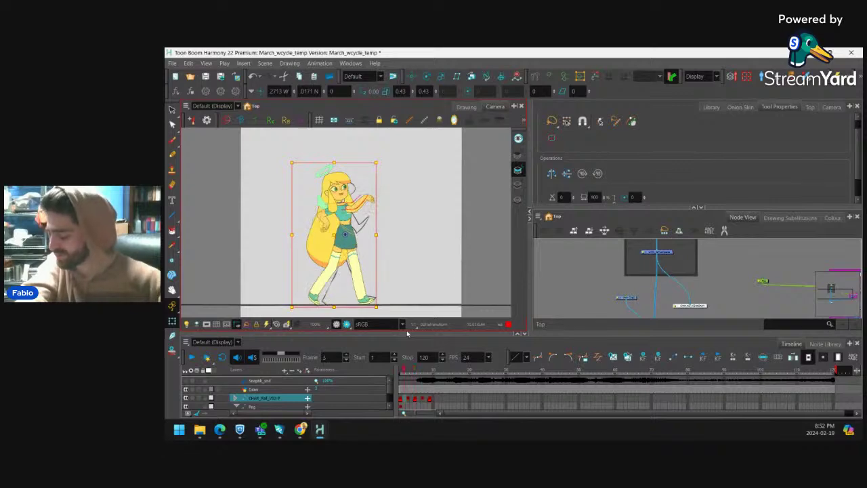
pyautogui.click(403, 373)
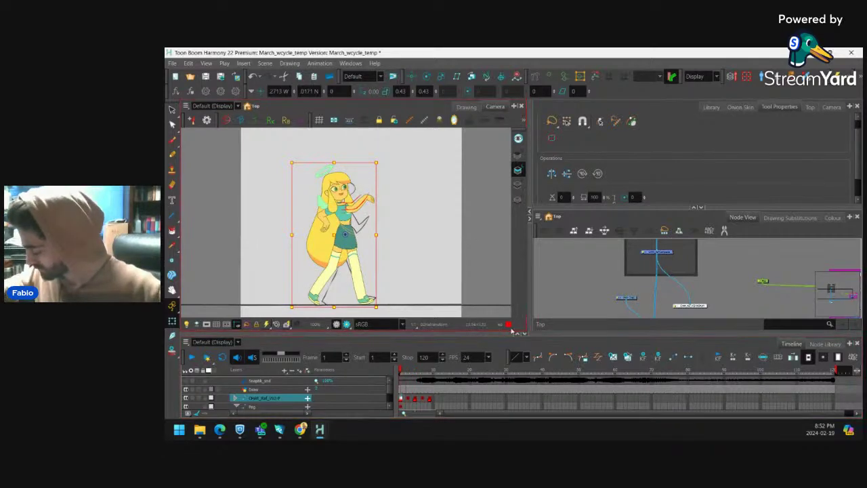
# Expand the CHAR_Ref_V02 group in an enlarged timeline and key all its layers on frames 3 and 7, without interpolation across frames 1 to 7.
pyautogui.moveTo(515, 333); pyautogui.dragTo(515, 306)
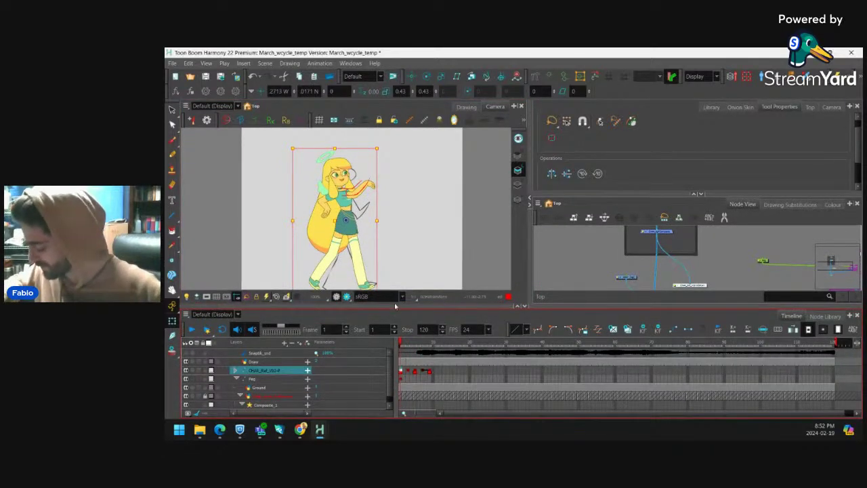
pyautogui.click(238, 371)
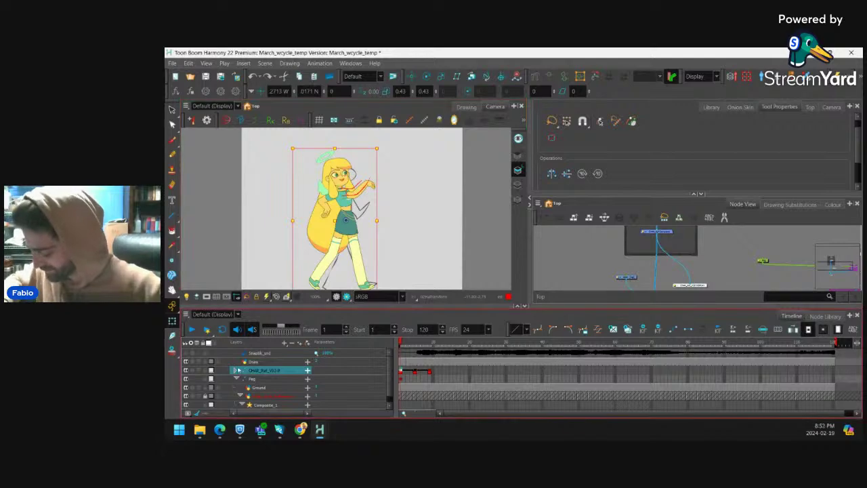
pyautogui.click(248, 378)
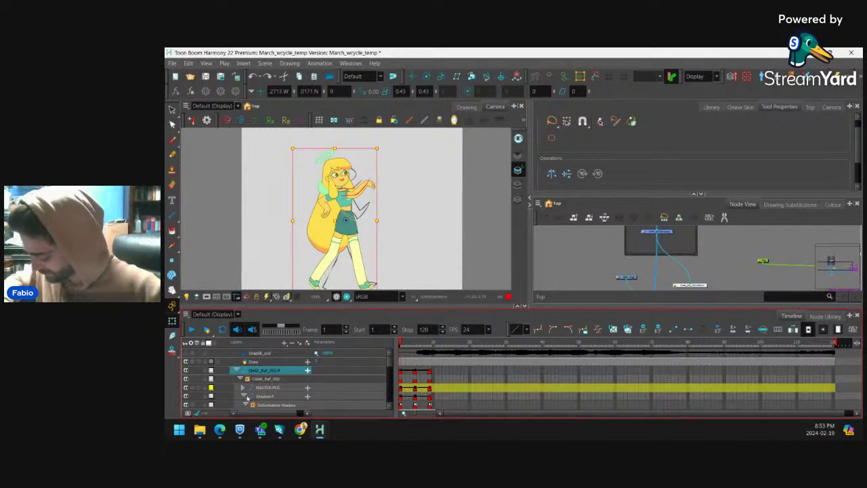
pyautogui.click(245, 396)
pyautogui.click(408, 390)
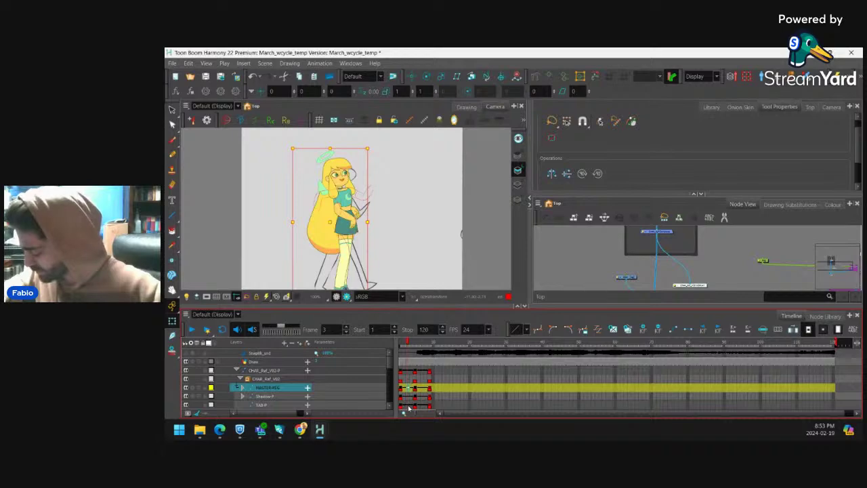
pyautogui.moveTo(409, 406)
pyautogui.mouseDown()
pyautogui.moveTo(410, 362)
pyautogui.moveTo(421, 404)
pyautogui.mouseUp()
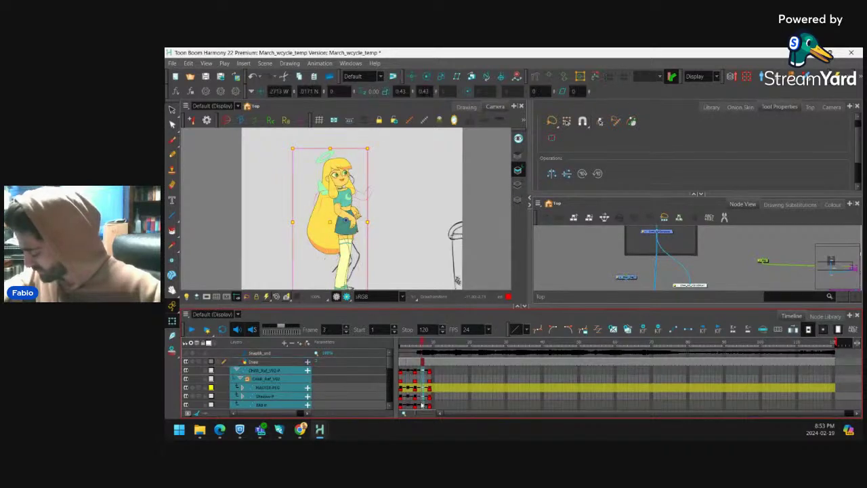
pyautogui.moveTo(399, 372); pyautogui.dragTo(421, 405)
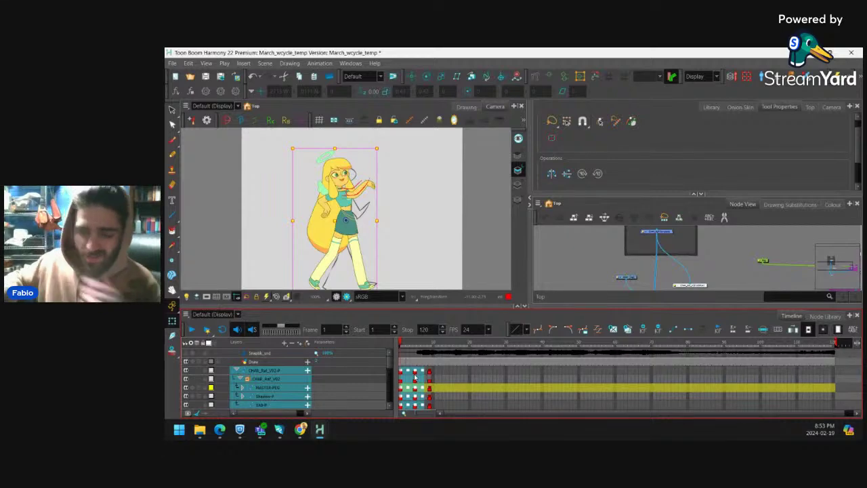
# Review the poses keyed on frames 1 to 9 and examine the feet against the ground line on frame 3.
pyautogui.click(408, 389)
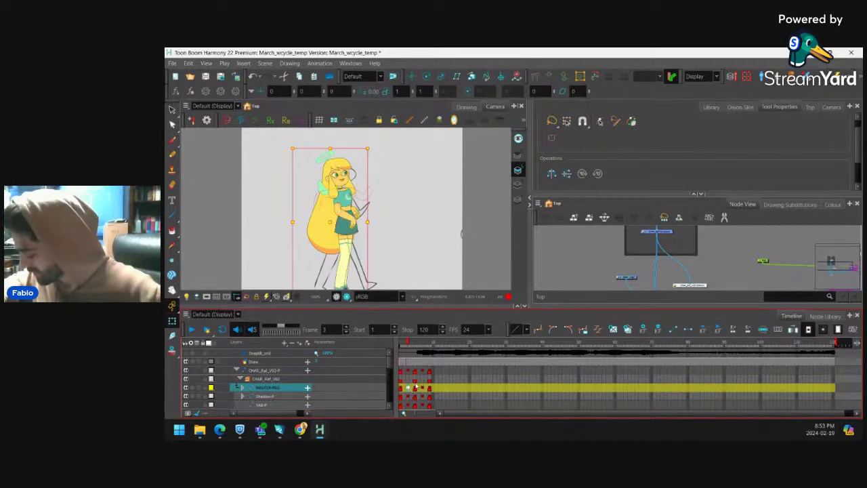
pyautogui.click(415, 388)
pyautogui.click(423, 388)
pyautogui.click(430, 388)
pyautogui.click(402, 388)
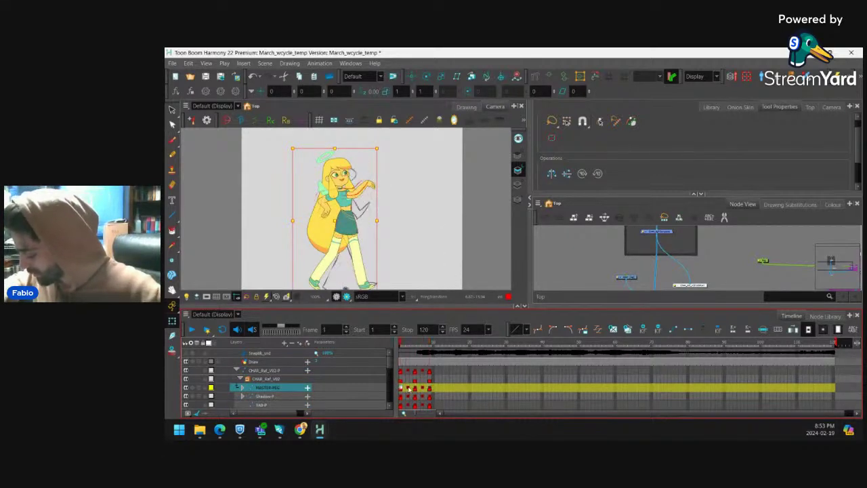
pyautogui.click(408, 389)
pyautogui.press('2')
pyautogui.moveTo(392, 225)
pyautogui.mouseDown()
pyautogui.moveTo(388, 182)
pyautogui.moveTo(384, 220)
pyautogui.mouseUp()
pyautogui.moveTo(439, 221); pyautogui.dragTo(439, 229)
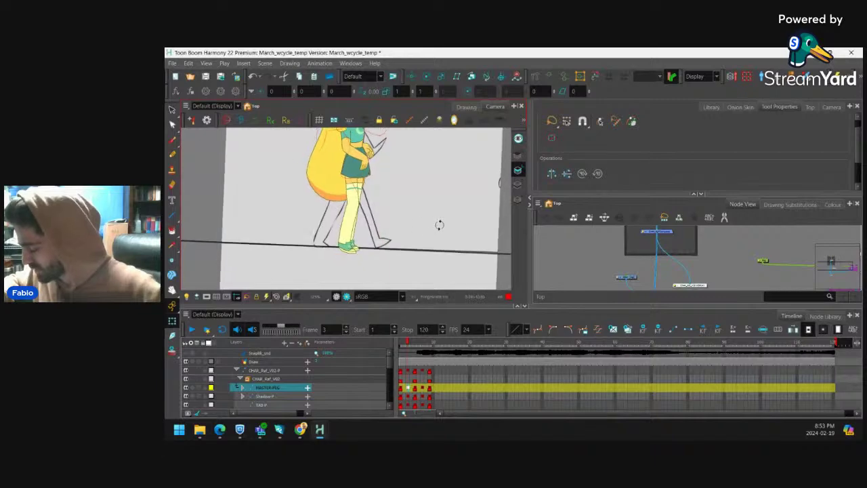
pyautogui.moveTo(406, 208); pyautogui.dragTo(402, 228)
pyautogui.press('2')
pyautogui.press(',')
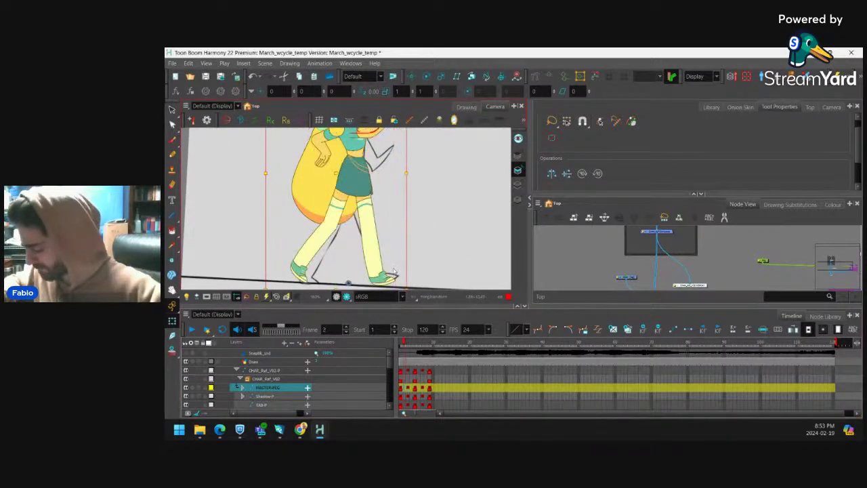
pyautogui.press('.')
# On frame 3, bend one knee so the lower leg swings up behind the character.
pyautogui.click(343, 254)
pyautogui.press('b')
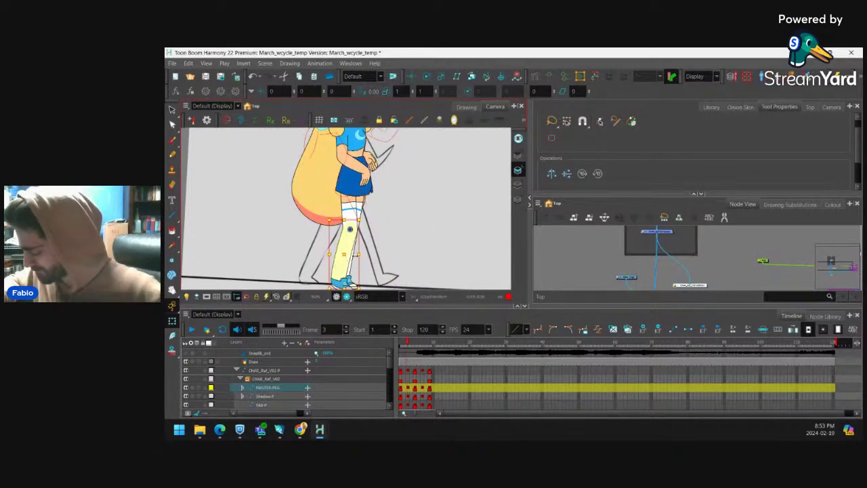
pyautogui.press('b')
pyautogui.moveTo(366, 216)
pyautogui.mouseDown()
pyautogui.moveTo(375, 244)
pyautogui.moveTo(358, 208)
pyautogui.mouseUp()
pyautogui.press('2')
# Adjust the supporting leg and foot on frame 3 so the shoe rests on the ground line.
pyautogui.click(345, 243)
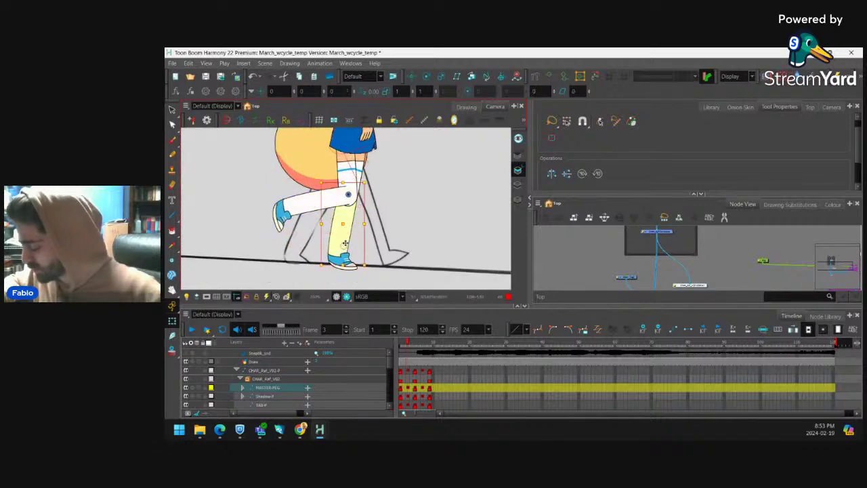
pyautogui.click(348, 262)
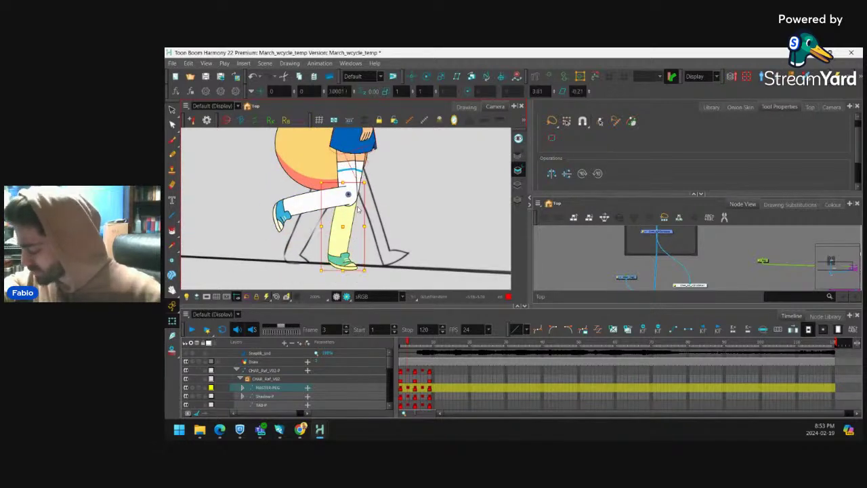
pyautogui.moveTo(348, 269); pyautogui.dragTo(349, 266)
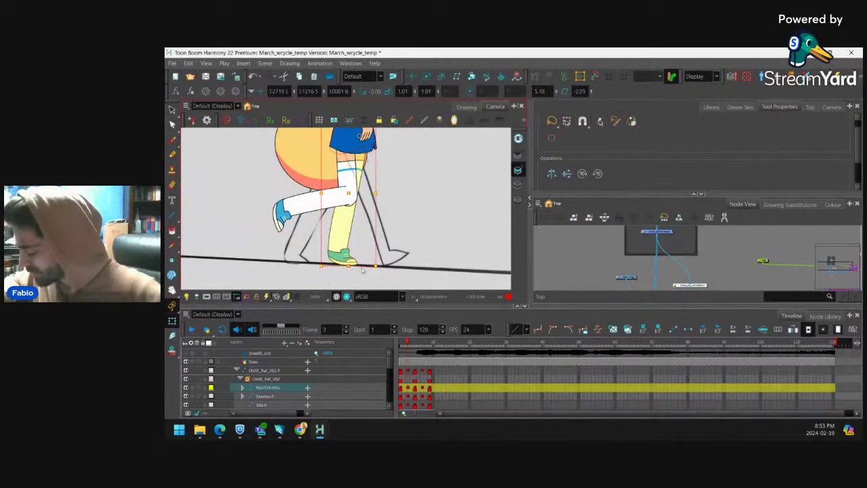
pyautogui.scroll(-3, 381, 212)
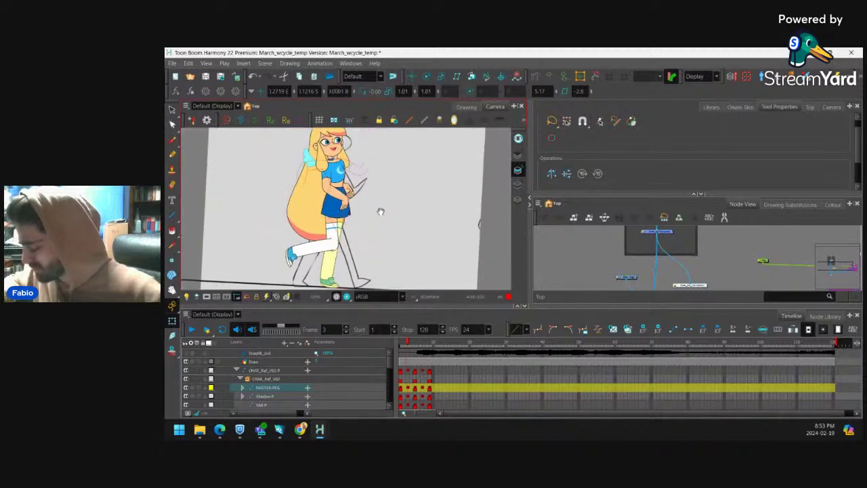
pyautogui.moveTo(409, 344); pyautogui.dragTo(406, 346)
pyautogui.scroll(5, 359, 223)
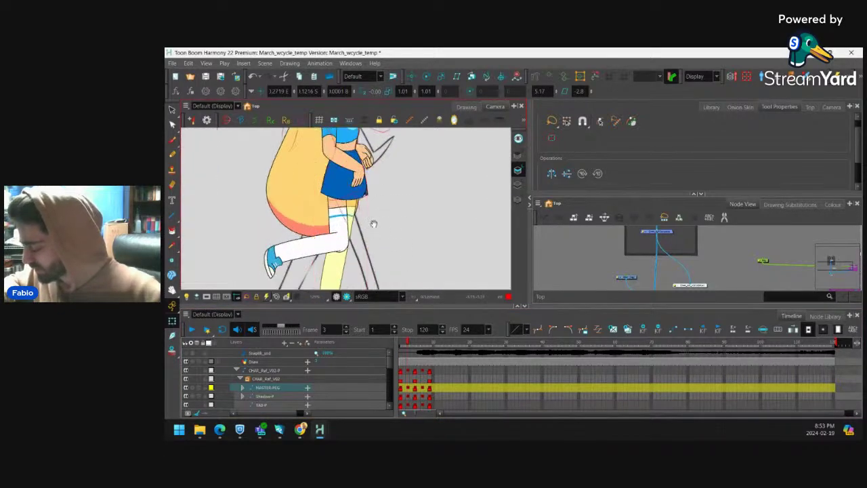
# Fine-tune the lifted lower leg at the knee on frame 3 and scrub through the walk up to frame 8.
pyautogui.click(358, 218)
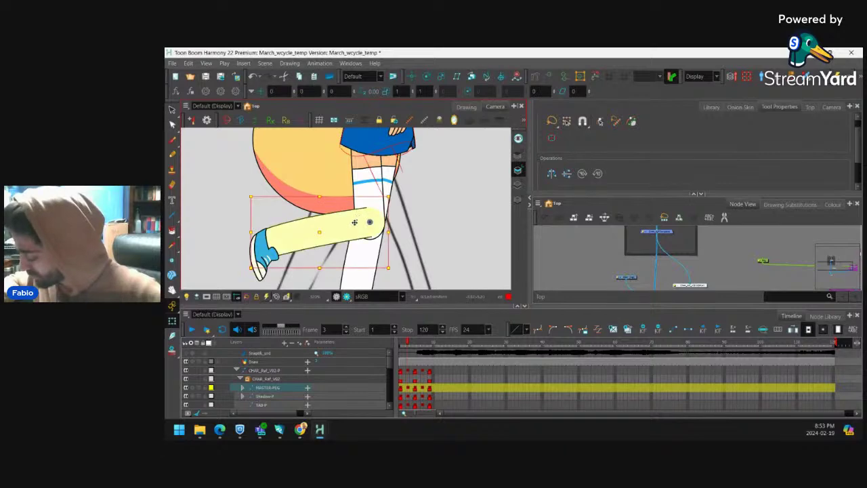
pyautogui.scroll(-5, 459, 209)
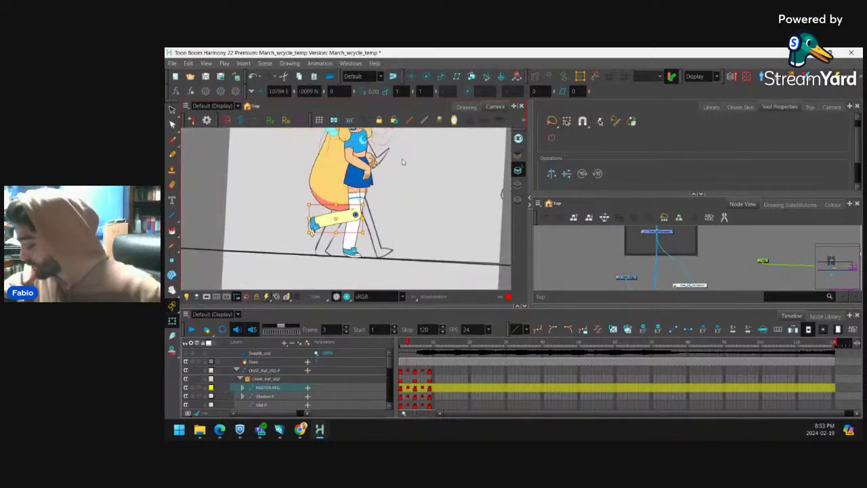
pyautogui.moveTo(459, 210); pyautogui.dragTo(450, 217)
pyautogui.moveTo(485, 209); pyautogui.dragTo(477, 221)
pyautogui.click(476, 221)
pyautogui.moveTo(408, 349); pyautogui.dragTo(427, 360)
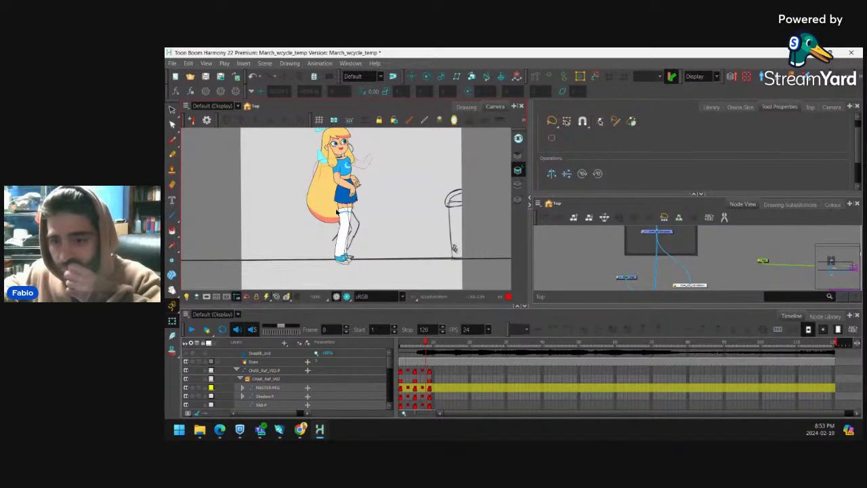
# On frame 3, swing the near arm's elbow back behind the torso and rotate its forearm across the waist.
pyautogui.click(410, 372)
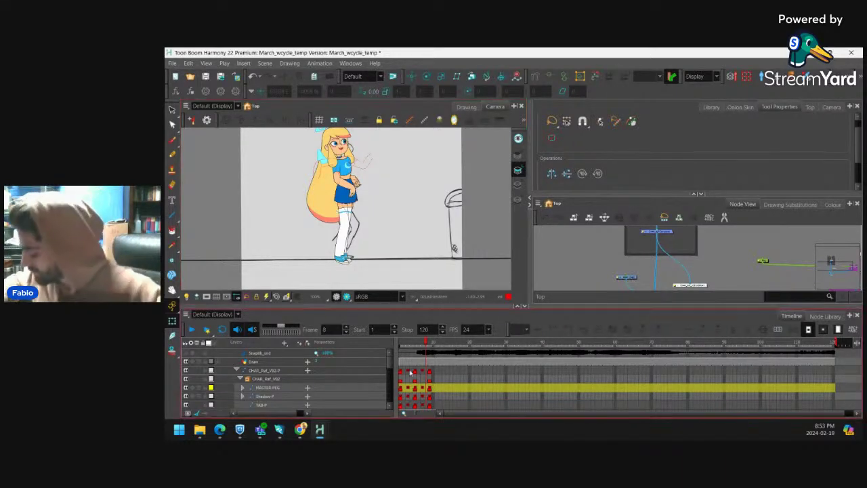
pyautogui.click(409, 388)
pyautogui.moveTo(407, 348); pyautogui.dragTo(407, 351)
pyautogui.scroll(4, 347, 234)
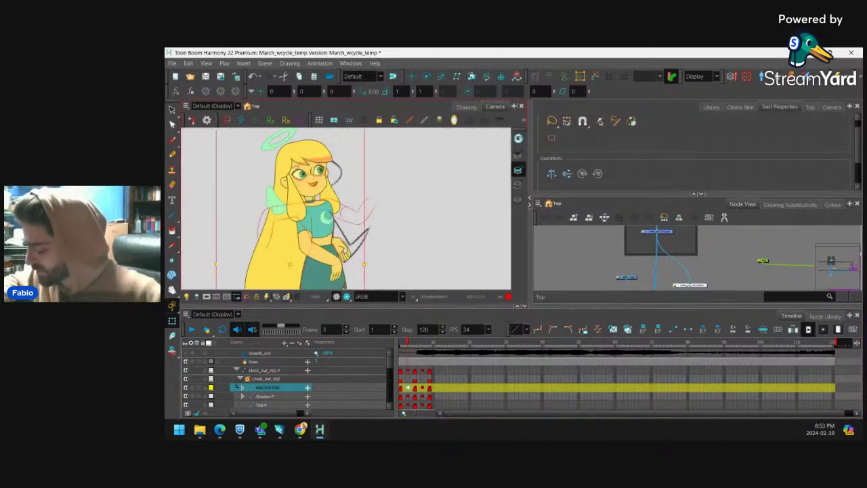
pyautogui.click(346, 234)
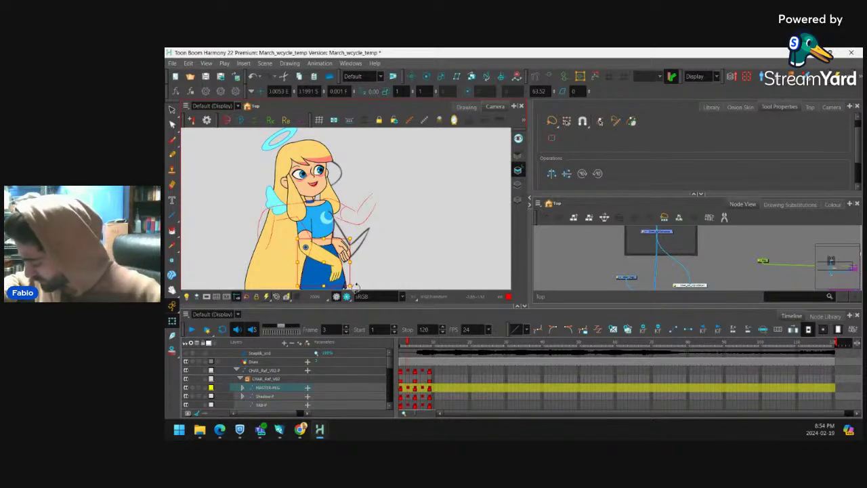
pyautogui.moveTo(355, 287); pyautogui.dragTo(307, 230)
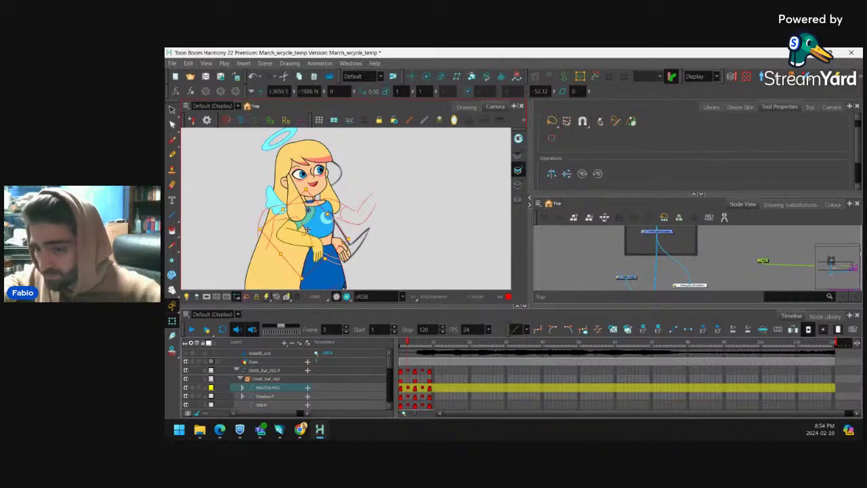
pyautogui.click(315, 246)
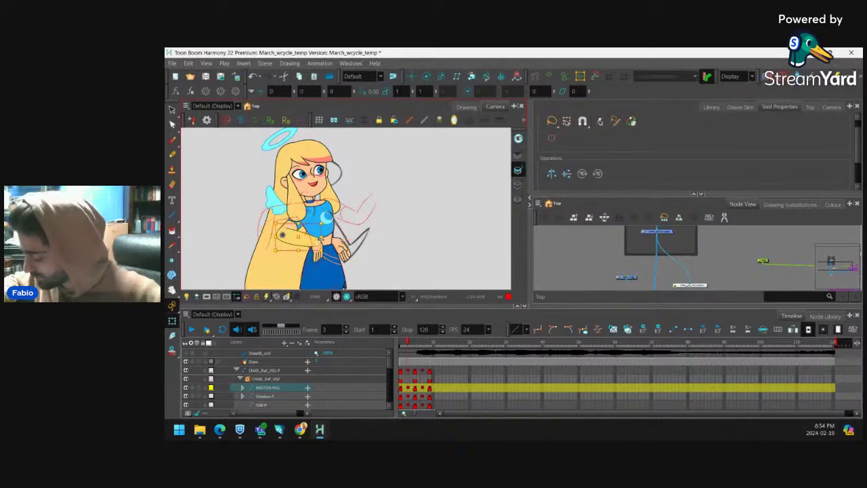
pyautogui.moveTo(331, 239); pyautogui.dragTo(313, 256)
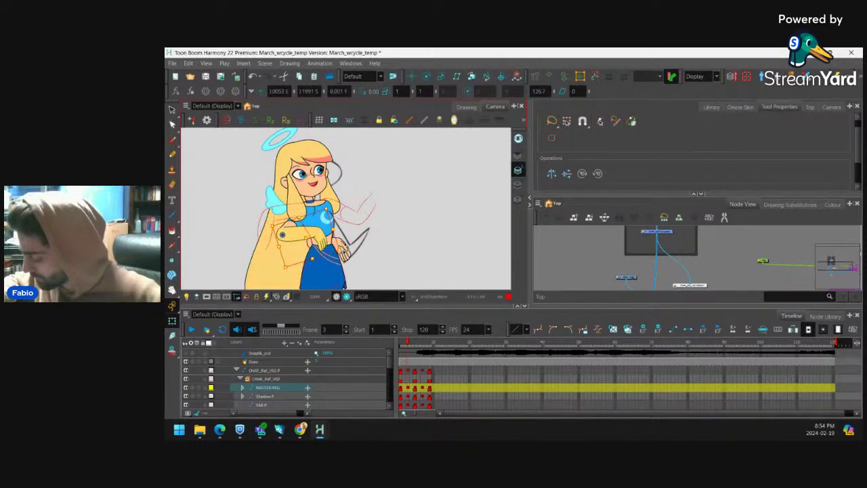
# On frame 3, swing the far arm at the shoulder and rotate its forearm so the hand sits in front of the waist.
pyautogui.click(348, 233)
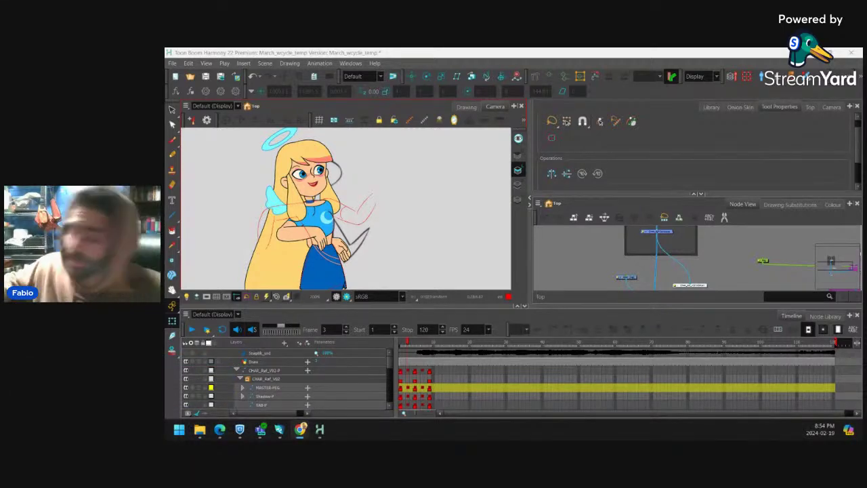
pyautogui.click(344, 250)
pyautogui.click(344, 202)
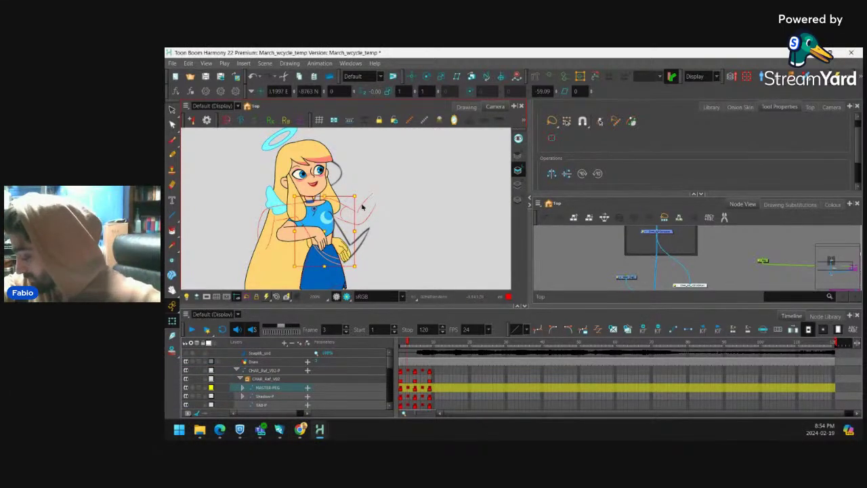
pyautogui.moveTo(361, 208); pyautogui.dragTo(346, 181)
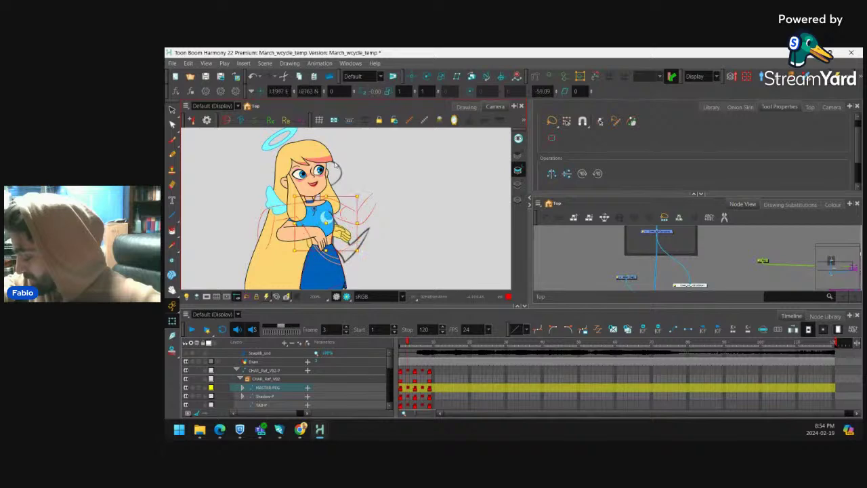
pyautogui.moveTo(363, 250)
pyautogui.mouseDown()
pyautogui.moveTo(332, 263)
pyautogui.moveTo(326, 249)
pyautogui.moveTo(337, 237)
pyautogui.moveTo(356, 248)
pyautogui.moveTo(344, 229)
pyautogui.moveTo(354, 255)
pyautogui.mouseUp()
pyautogui.hotkey('shift', 'b')
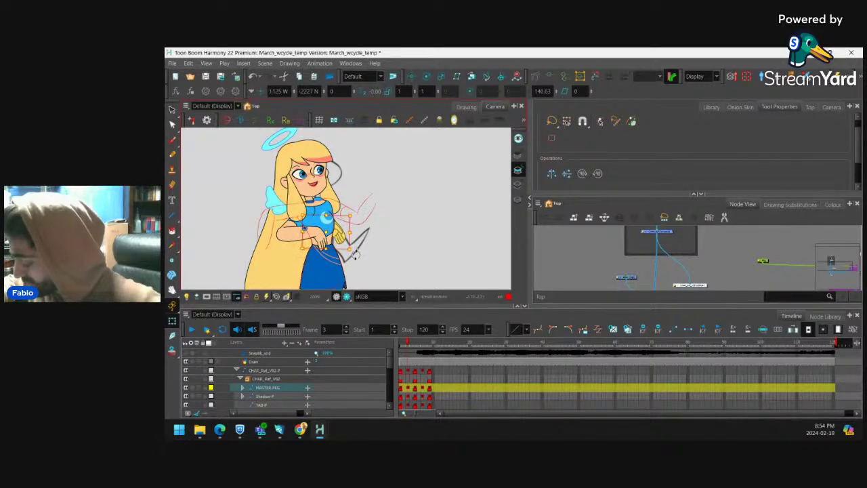
# Fine-tune the near arm's upper arm and forearm across the waist on frame 3.
pyautogui.press('b')
pyautogui.click(325, 237)
pyautogui.press('b')
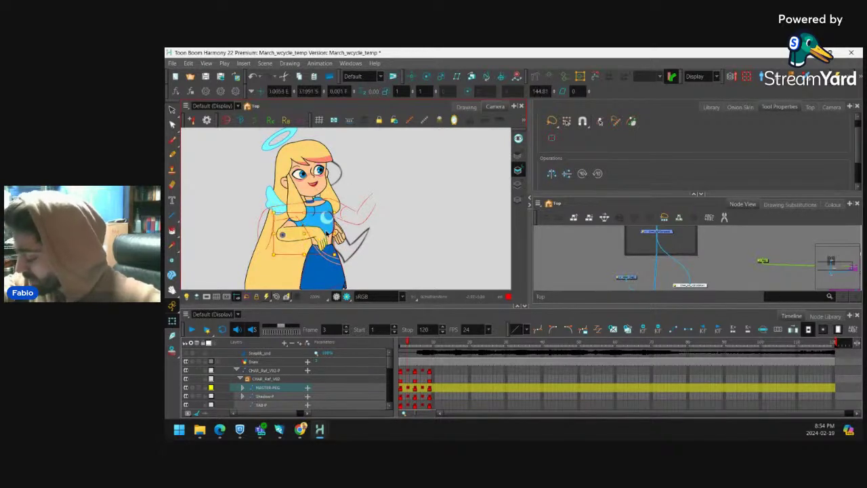
pyautogui.hotkey('shift', 'b')
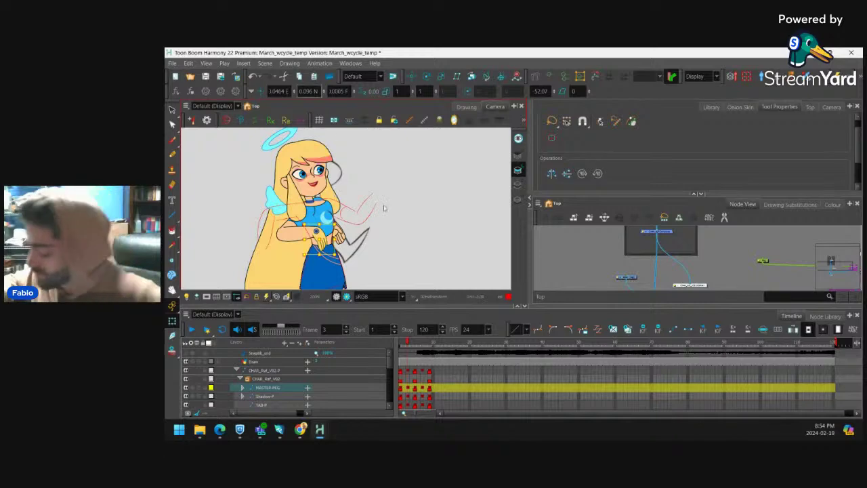
pyautogui.press('2')
pyautogui.press('2')
pyautogui.press('2')
pyautogui.click(286, 256)
pyautogui.press('b')
pyautogui.press('b')
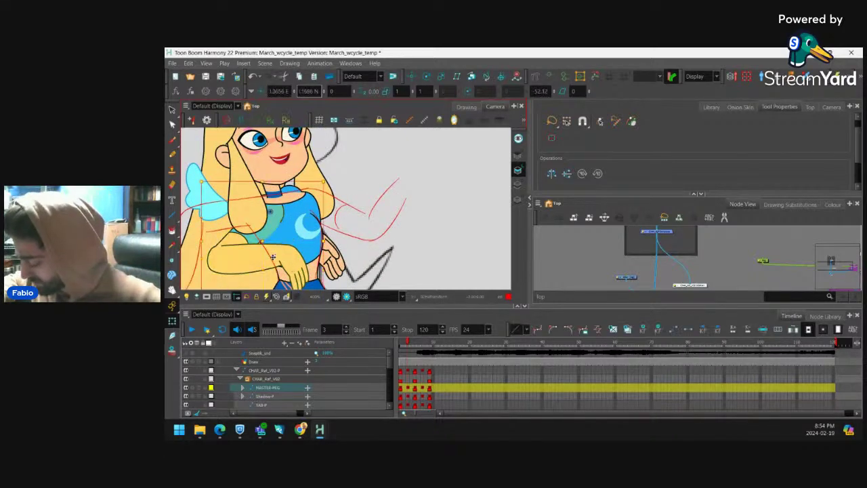
pyautogui.moveTo(273, 256); pyautogui.dragTo(263, 262)
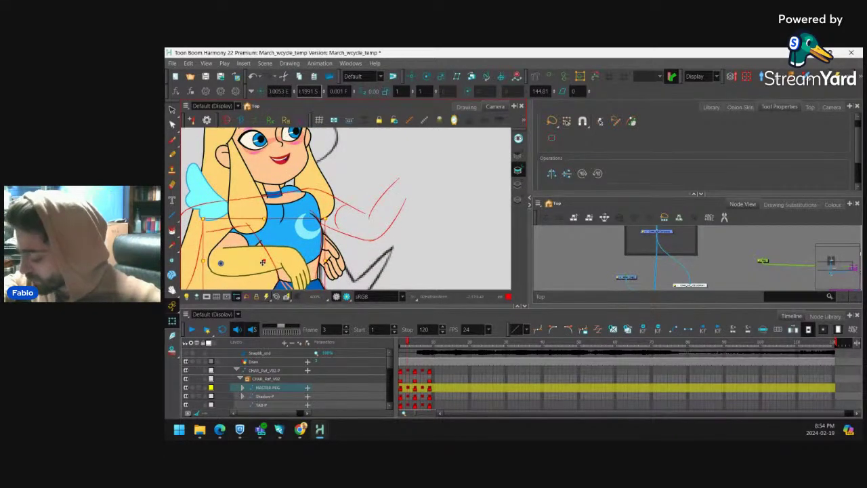
# Adjust the far forearm on frame 3 so its hand extends just past the front of the torso.
pyautogui.click(333, 262)
pyautogui.press('b')
pyautogui.press('b')
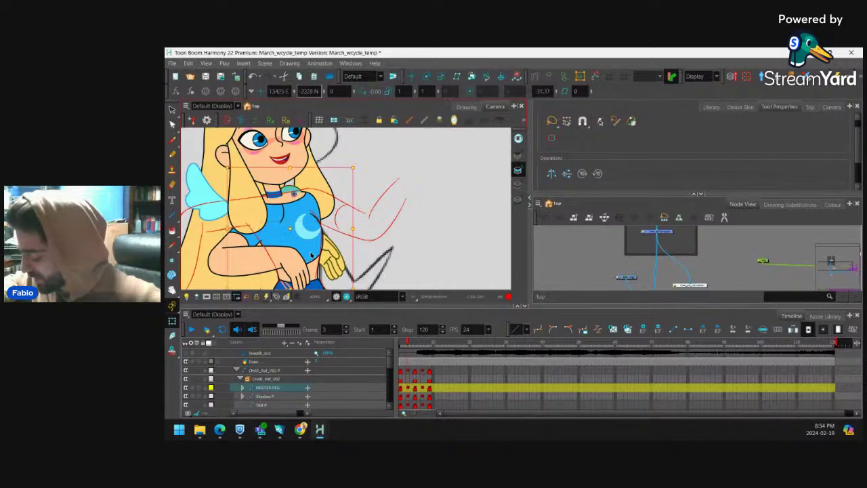
pyautogui.hotkey('shift', 'b')
pyautogui.moveTo(319, 237); pyautogui.dragTo(318, 222)
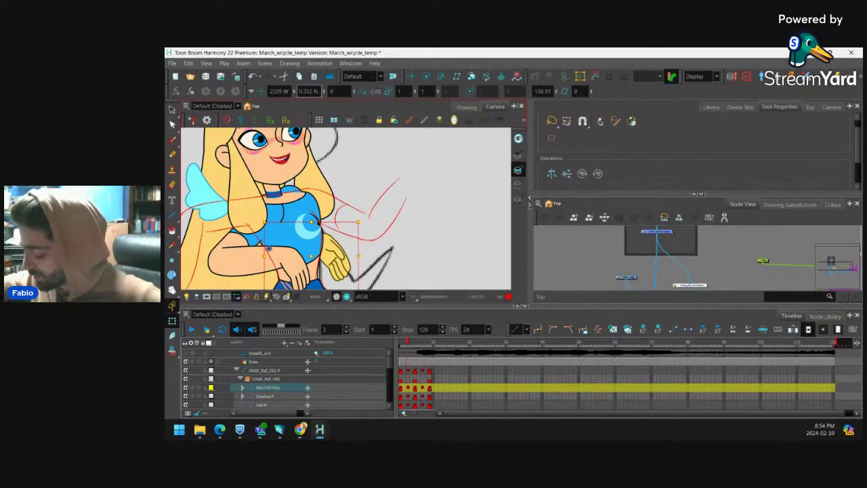
pyautogui.scroll(-6, 387, 177)
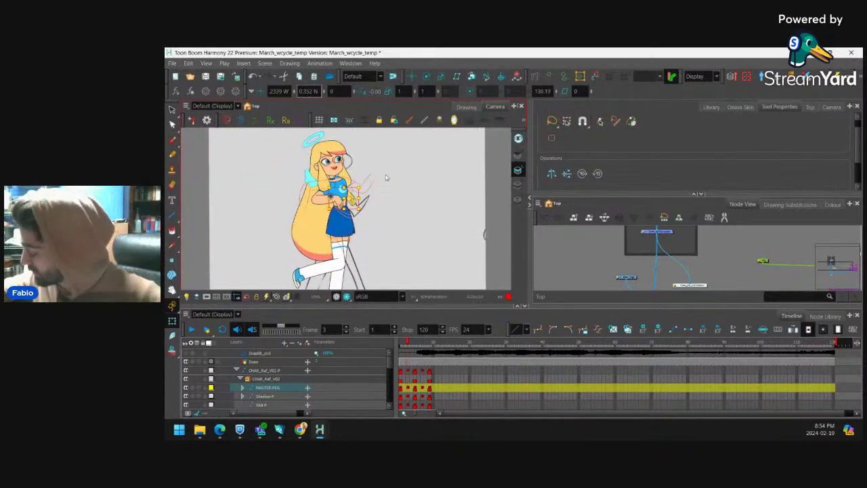
# Select the sketch drawing layer and compare the frame 3 pose with the preceding contact pose.
pyautogui.click(634, 278)
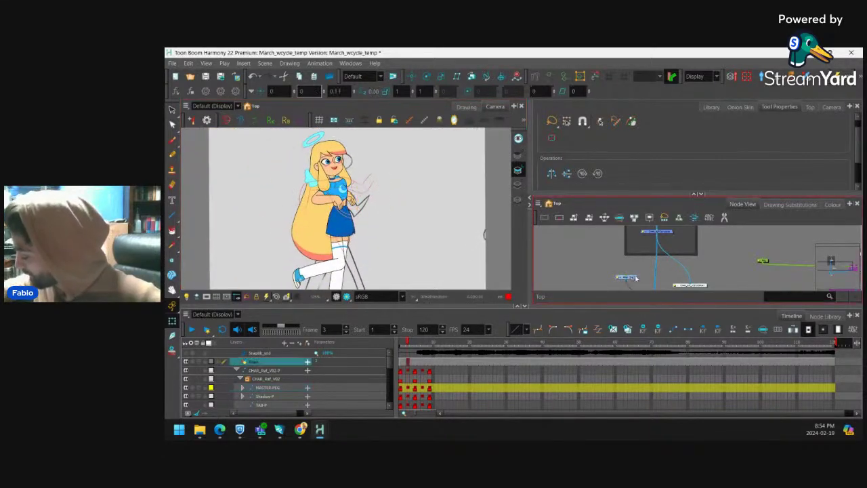
pyautogui.click(612, 331)
pyautogui.scroll(3, 380, 195)
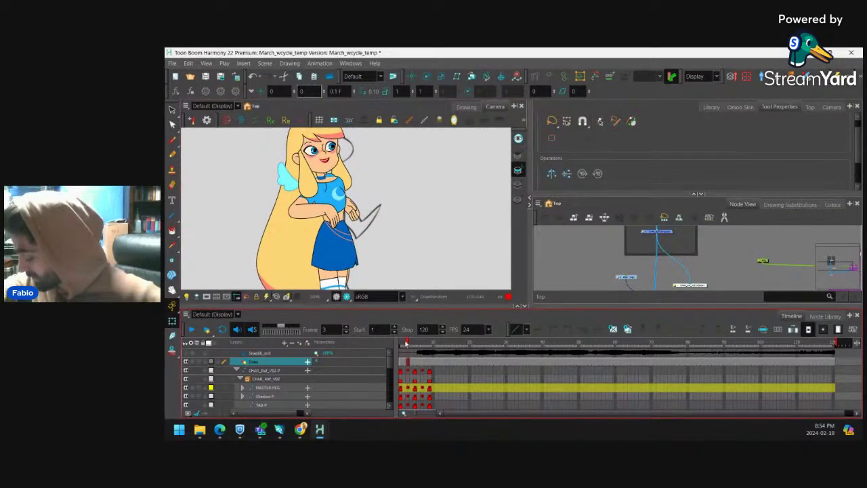
pyautogui.moveTo(407, 344)
pyautogui.mouseDown()
pyautogui.moveTo(416, 346)
pyautogui.moveTo(406, 351)
pyautogui.mouseUp()
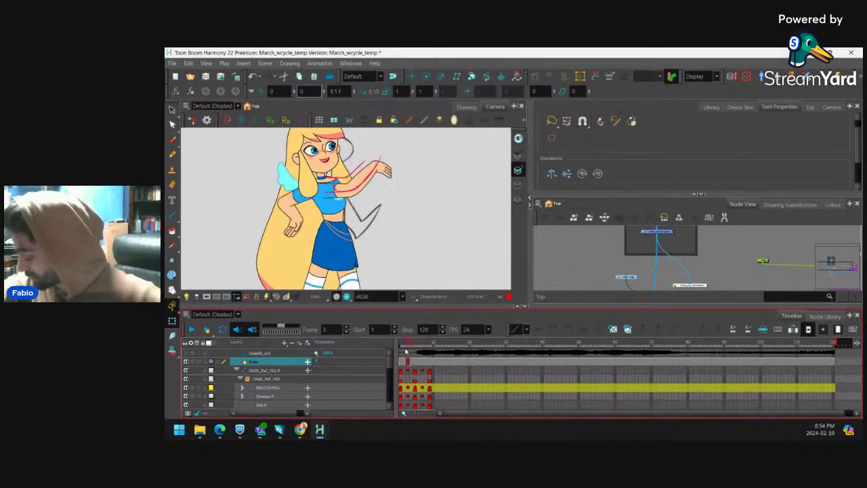
pyautogui.press('1')
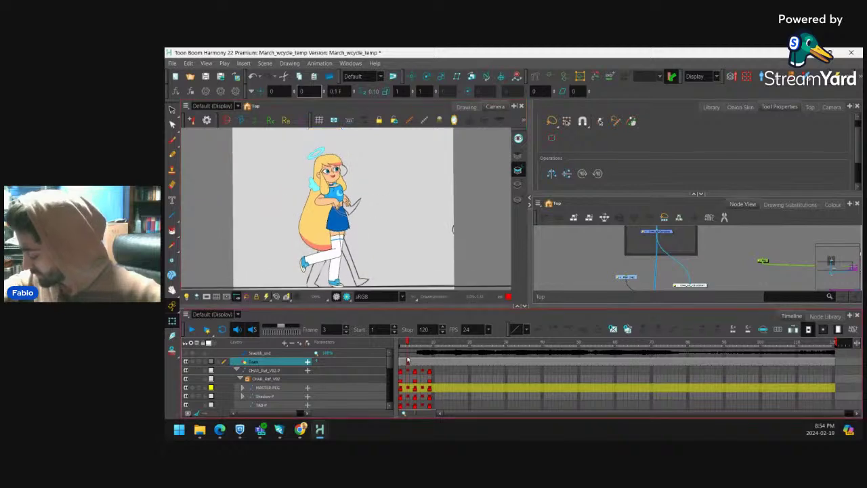
# Rotate the supporting leg's lower leg slightly on frame 3 to line it up under the thigh.
pyautogui.scroll(4, 341, 229)
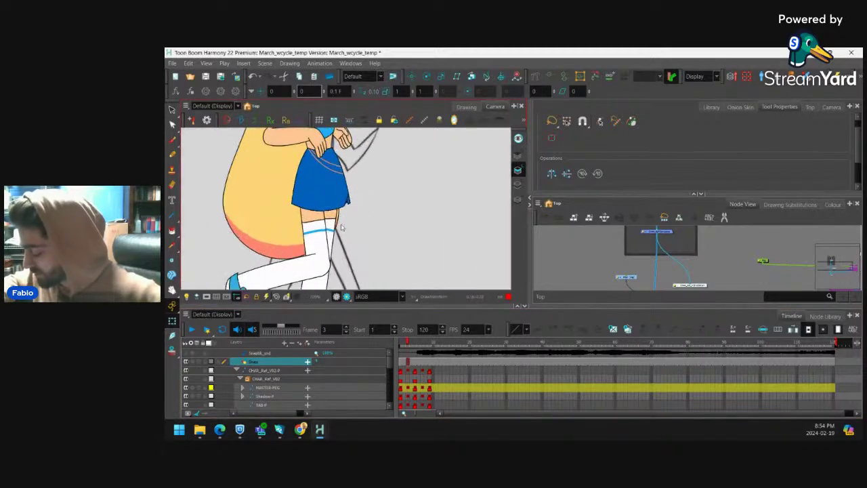
pyautogui.click(361, 273)
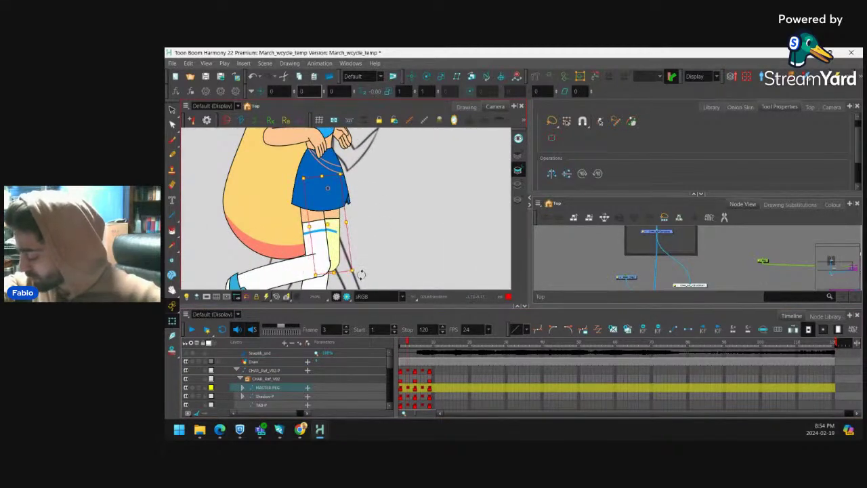
pyautogui.moveTo(361, 274); pyautogui.dragTo(372, 222)
pyautogui.click(330, 207)
pyautogui.click(333, 210)
pyautogui.click(329, 208)
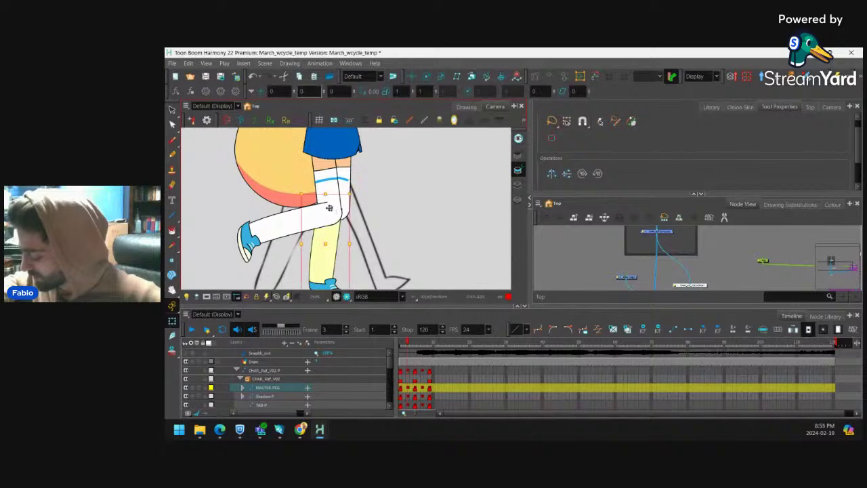
pyautogui.moveTo(354, 192); pyautogui.dragTo(360, 219)
pyautogui.press('2')
pyautogui.press('1')
pyautogui.moveTo(360, 163); pyautogui.dragTo(339, 192)
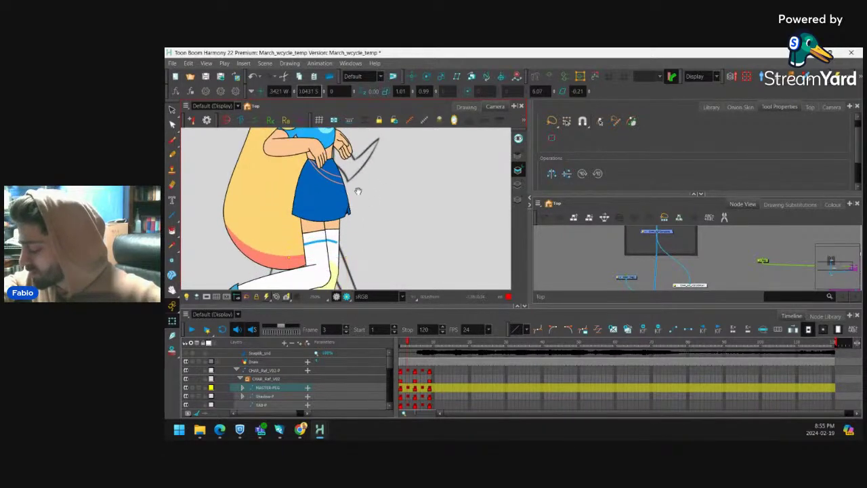
# Reshape the far sock's blue stripe with its curve handles so it spans the leg and bends smoothly.
pyautogui.scroll(3, 338, 192)
pyautogui.click(324, 250)
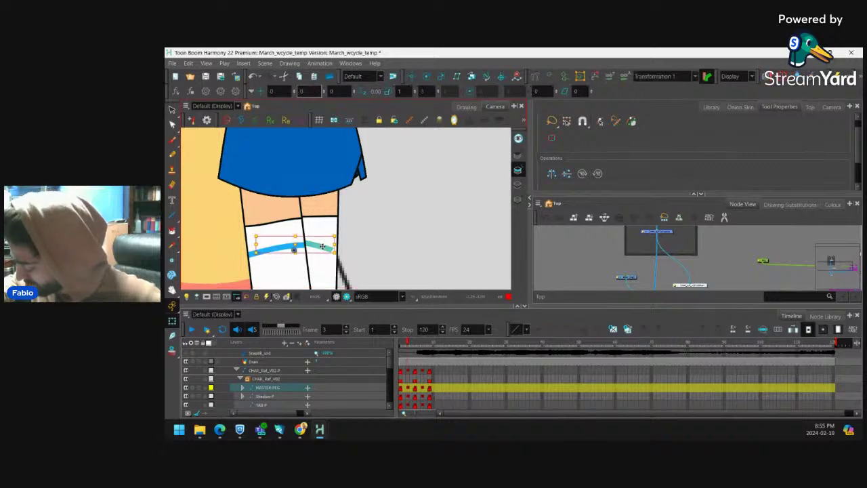
pyautogui.moveTo(331, 249); pyautogui.dragTo(346, 248)
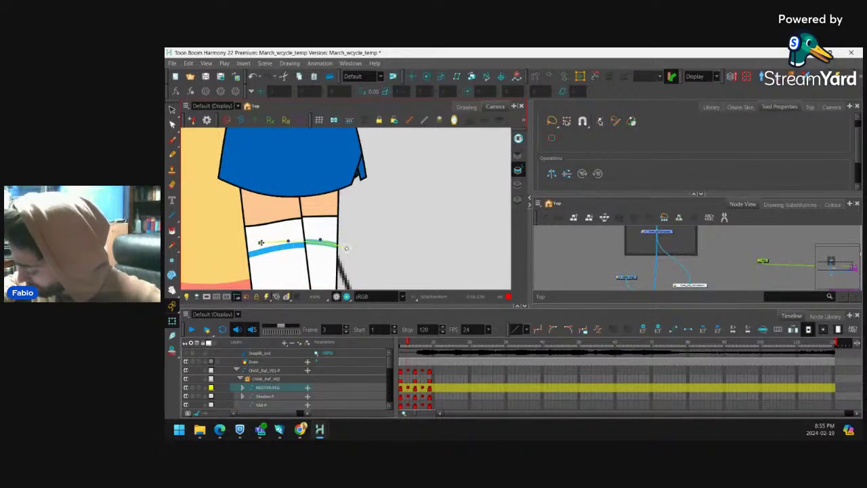
pyautogui.moveTo(261, 243); pyautogui.dragTo(292, 243)
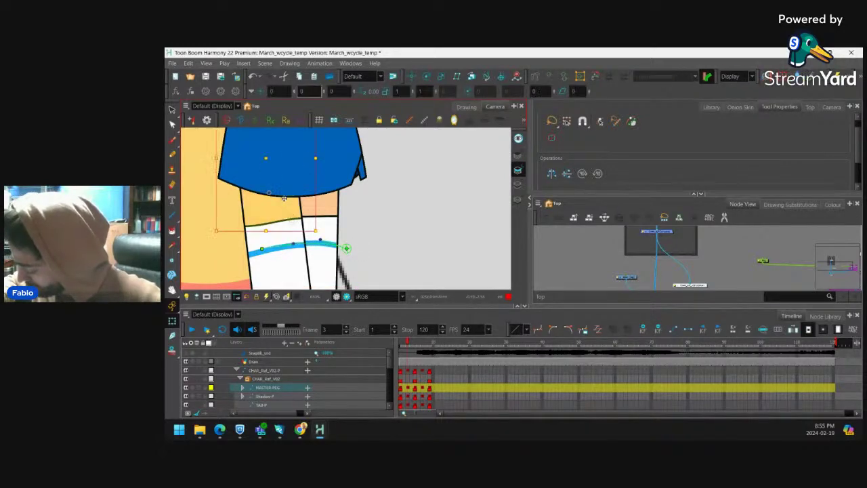
# Smooth the top edges of both socks and curve the near sock's blue stripe to match on frame 3.
pyautogui.click(291, 218)
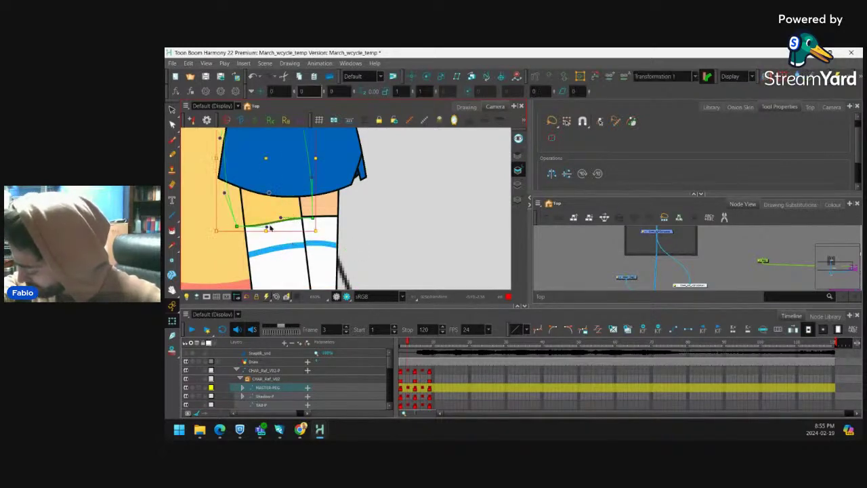
pyautogui.click(330, 218)
pyautogui.click(328, 217)
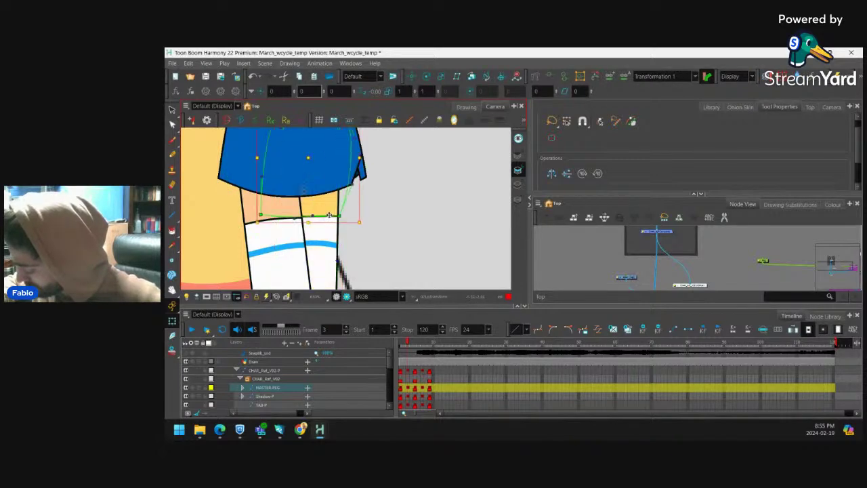
pyautogui.moveTo(315, 216); pyautogui.dragTo(262, 218)
pyautogui.click(288, 245)
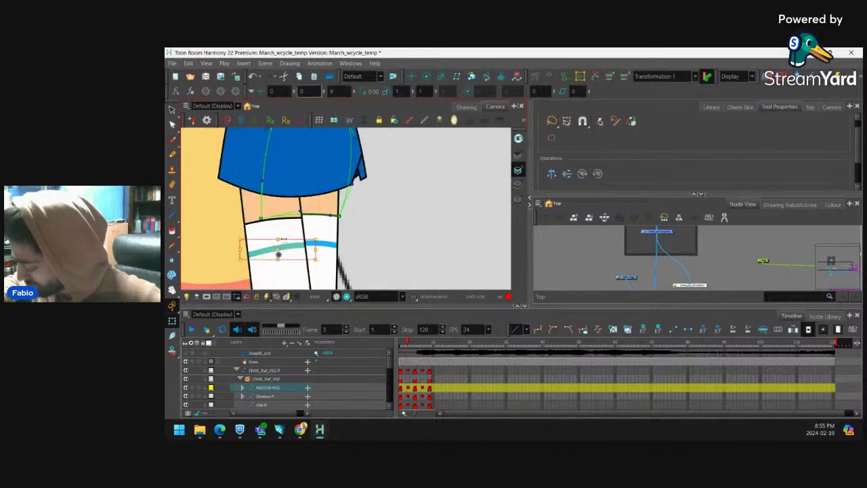
pyautogui.click(303, 233)
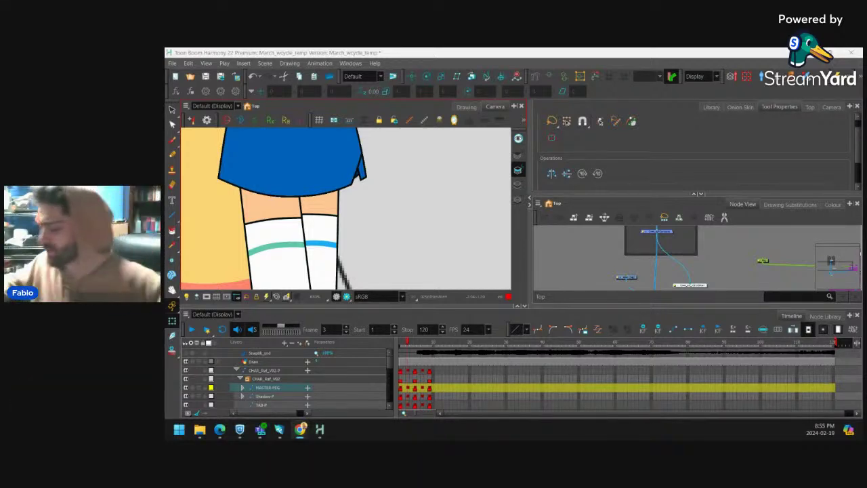
pyautogui.scroll(-8, 376, 196)
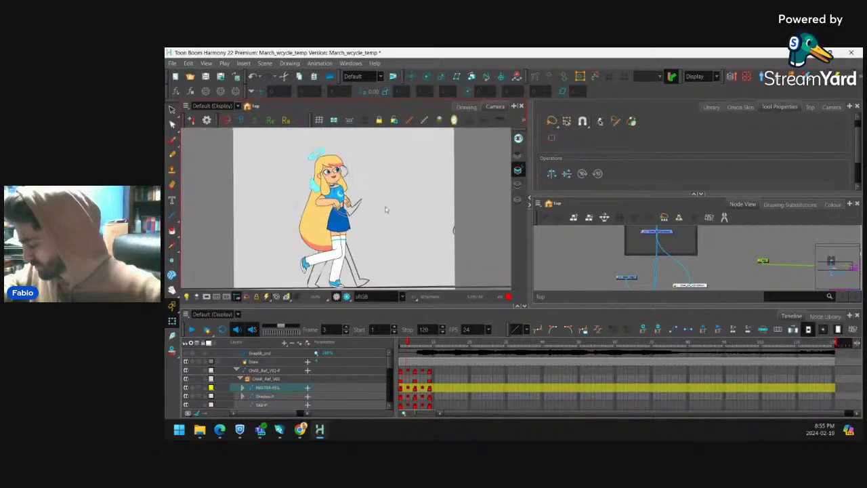
# Try displaying the deformation controls of the torso and near sleeve together on frame 3.
pyautogui.moveTo(386, 209); pyautogui.dragTo(391, 194)
pyautogui.moveTo(408, 346); pyautogui.dragTo(408, 347)
pyautogui.press('2')
pyautogui.moveTo(386, 170); pyautogui.dragTo(413, 181)
pyautogui.moveTo(413, 181); pyautogui.dragTo(414, 175)
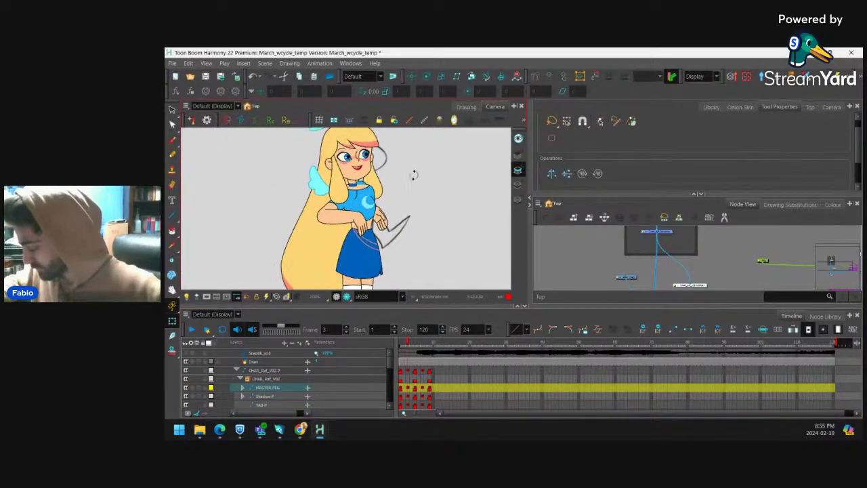
pyautogui.scroll(6, 356, 177)
pyautogui.click(341, 233)
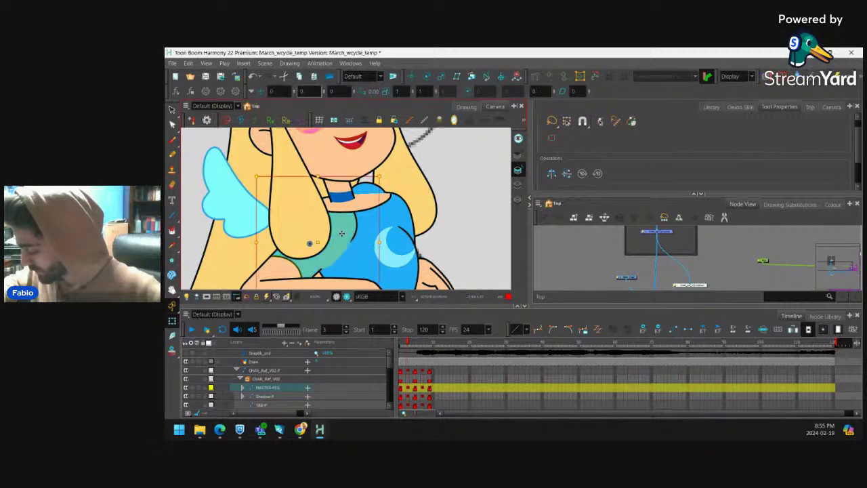
pyautogui.click(335, 264)
pyautogui.press('Escape')
pyautogui.click(345, 251)
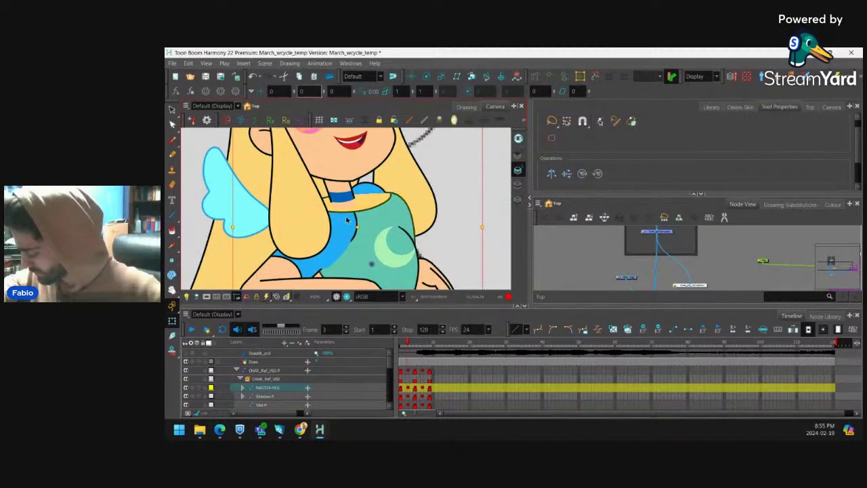
pyautogui.keyDown('shift'); pyautogui.click(347, 221); pyautogui.keyUp('shift')
pyautogui.hotkey('shift', 'F11')
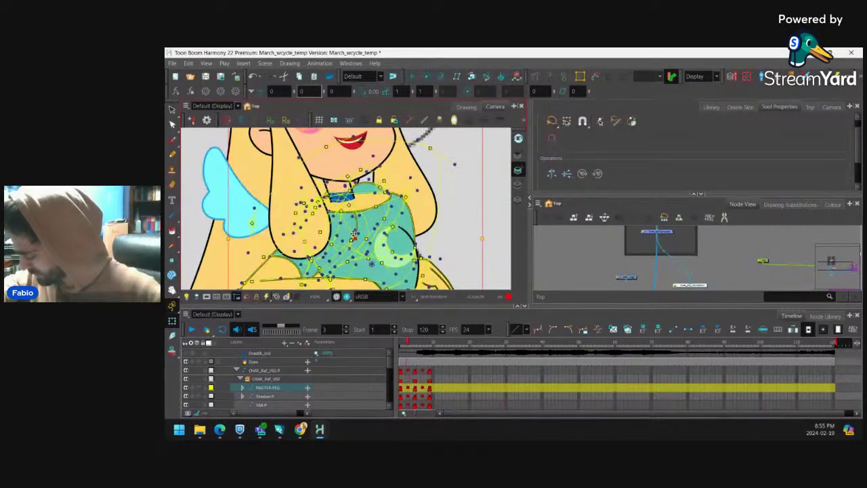
pyautogui.hotkey('shift', 'F11')
pyautogui.hotkey('shift', 'F11')
pyautogui.hotkey('shift', 'F11')
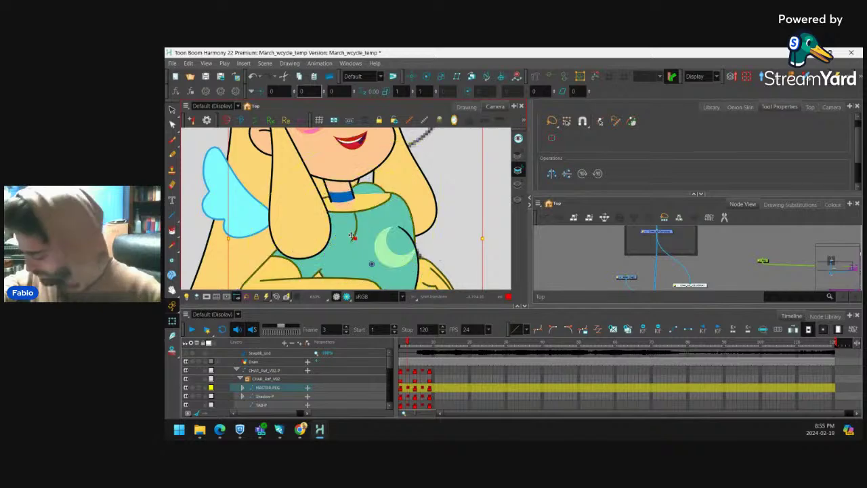
# Reshape the upper torso's deformation curve on frame 3 so the far shoulder line curves smoothly from the neck.
pyautogui.click(345, 247)
pyautogui.click(320, 268)
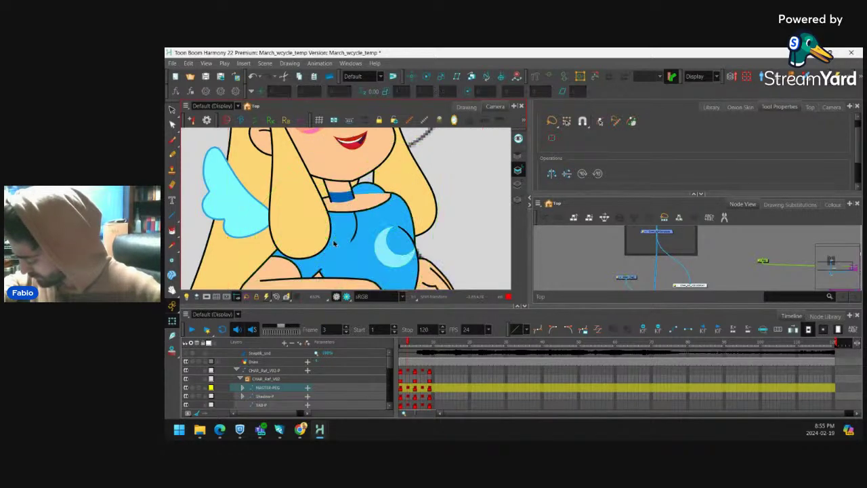
pyautogui.click(344, 246)
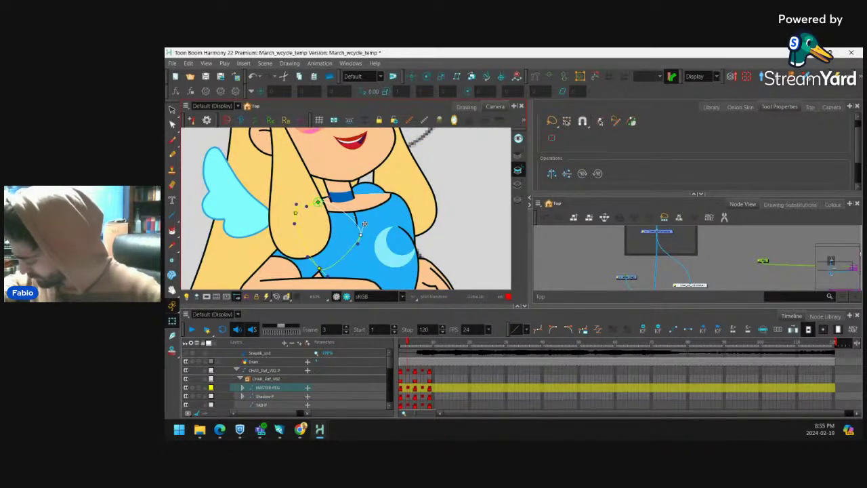
pyautogui.click(392, 219)
pyautogui.moveTo(401, 164); pyautogui.dragTo(384, 187)
pyautogui.press('2')
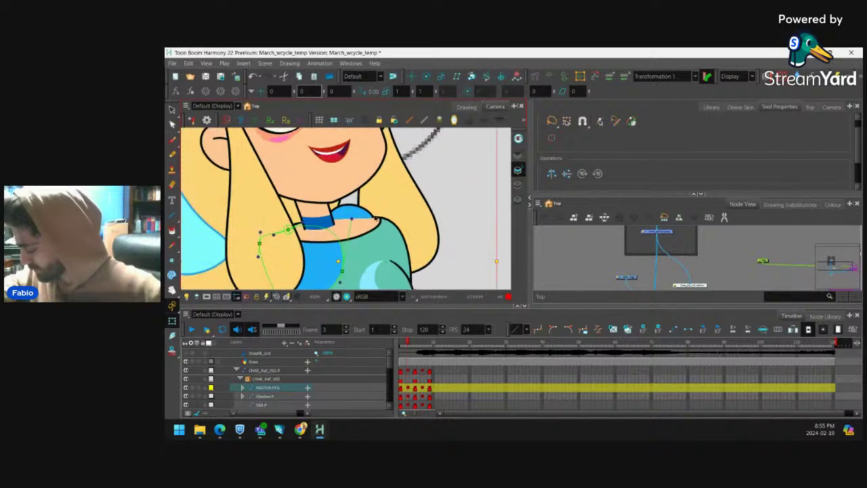
pyautogui.click(362, 213)
pyautogui.click(390, 219)
pyautogui.click(351, 210)
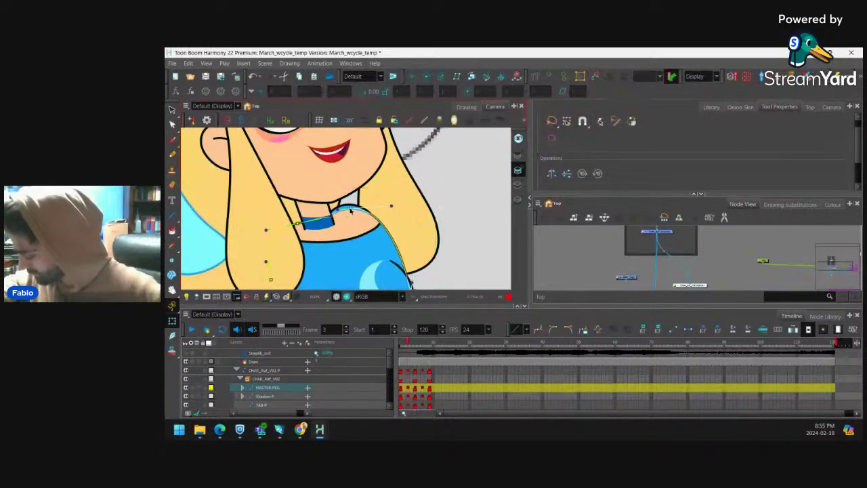
pyautogui.moveTo(347, 204); pyautogui.dragTo(343, 214)
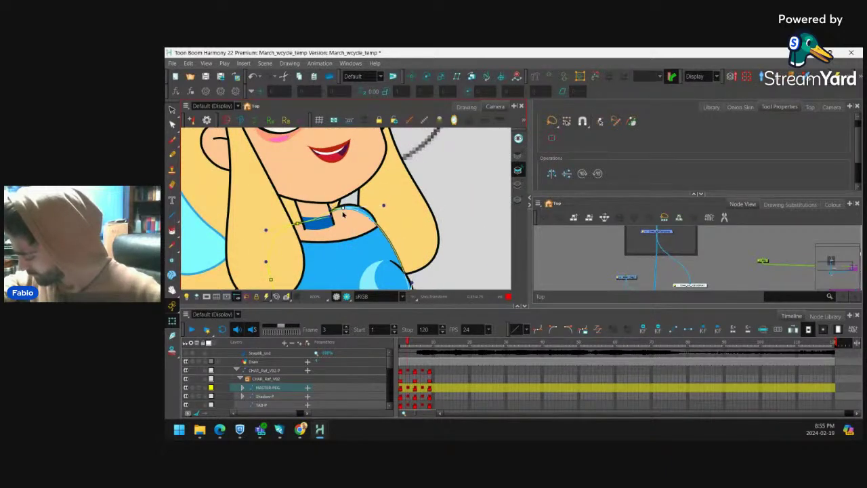
# Lower the far sleeve with its deformation controls so it tucks behind the far shoulder on frame 3.
pyautogui.click(363, 211)
pyautogui.click(369, 212)
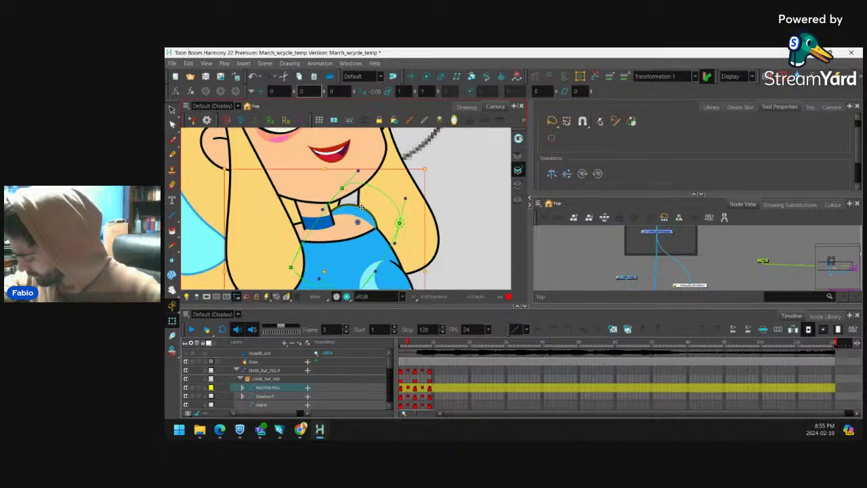
pyautogui.click(370, 213)
pyautogui.moveTo(370, 212); pyautogui.dragTo(367, 220)
pyautogui.click(445, 248)
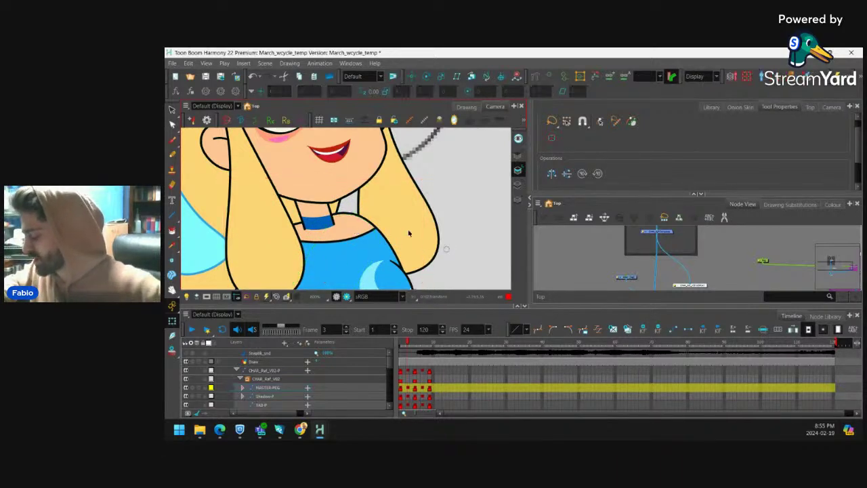
# Adjust the torso's curve handles at the neck base and far shoulder to round the shoulder line on frame 3.
pyautogui.scroll(2, 371, 223)
pyautogui.click(387, 226)
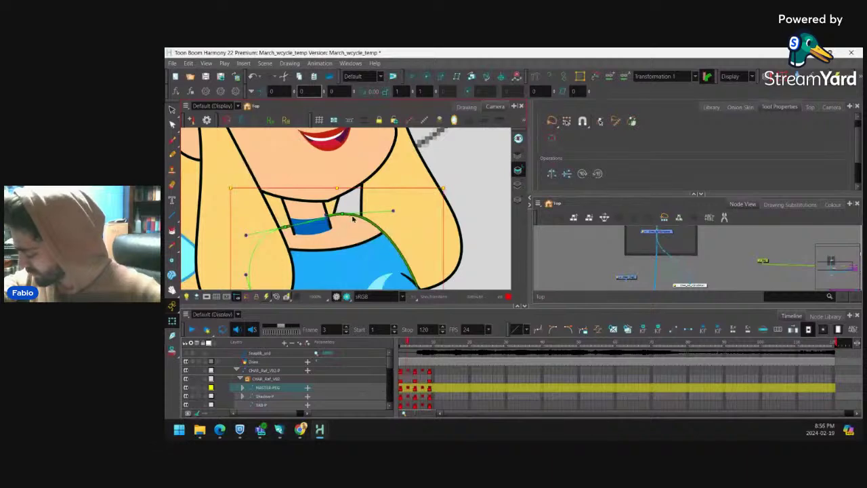
pyautogui.press('Escape')
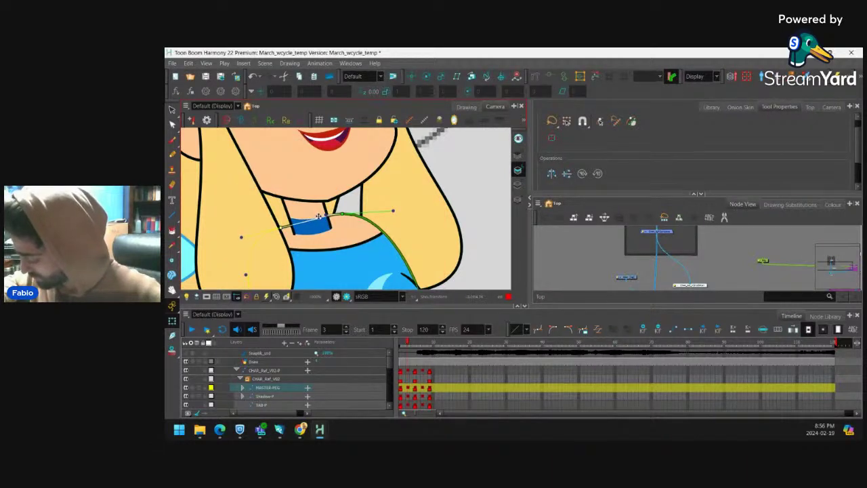
pyautogui.moveTo(319, 216); pyautogui.dragTo(311, 213)
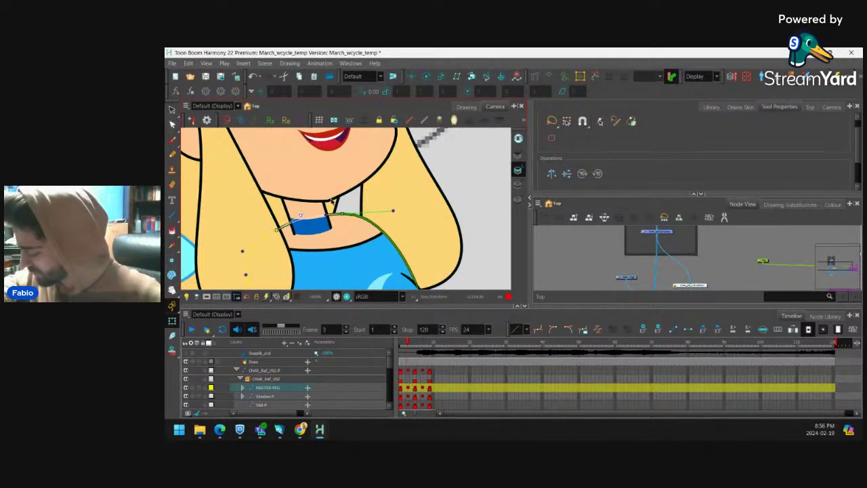
pyautogui.moveTo(399, 212); pyautogui.dragTo(407, 218)
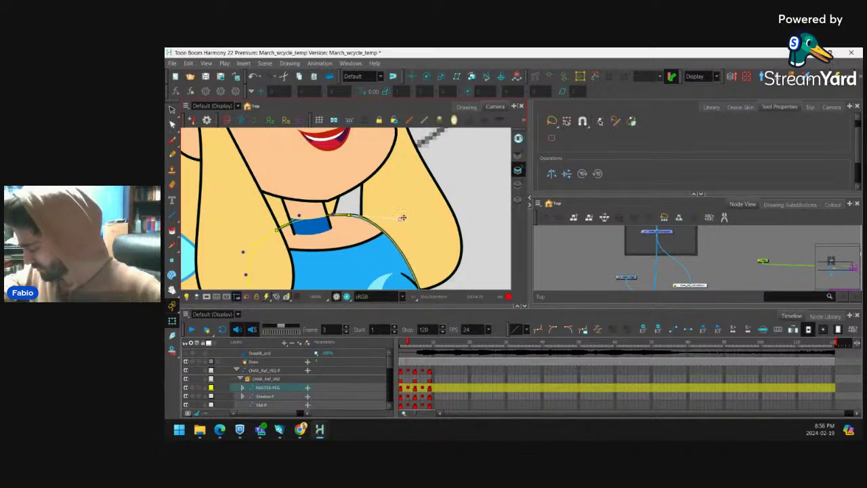
pyautogui.scroll(-5, 406, 217)
pyautogui.scroll(5, 369, 231)
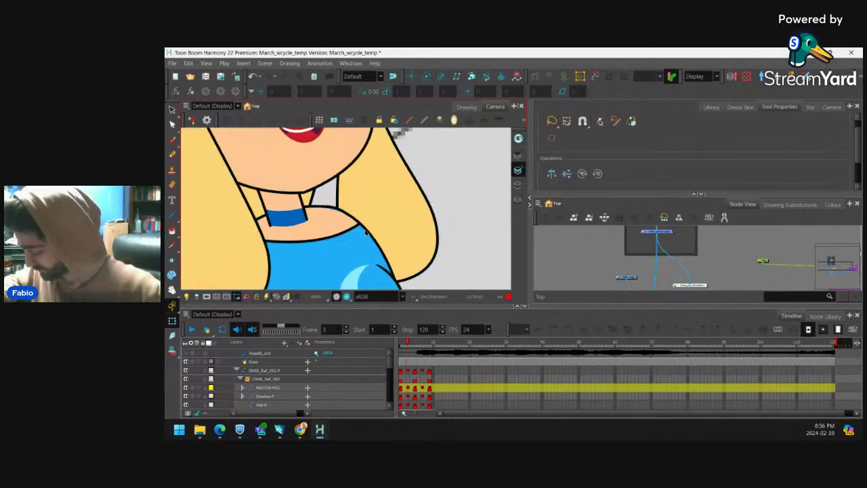
# Refine the far shoulder's outer slope and the sleeve beneath it with their deformation handles on frame 3.
pyautogui.click(367, 231)
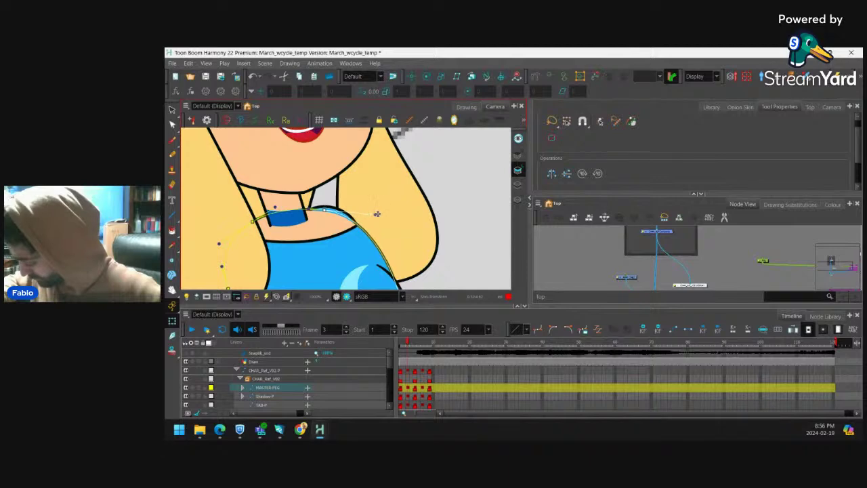
pyautogui.click(346, 214)
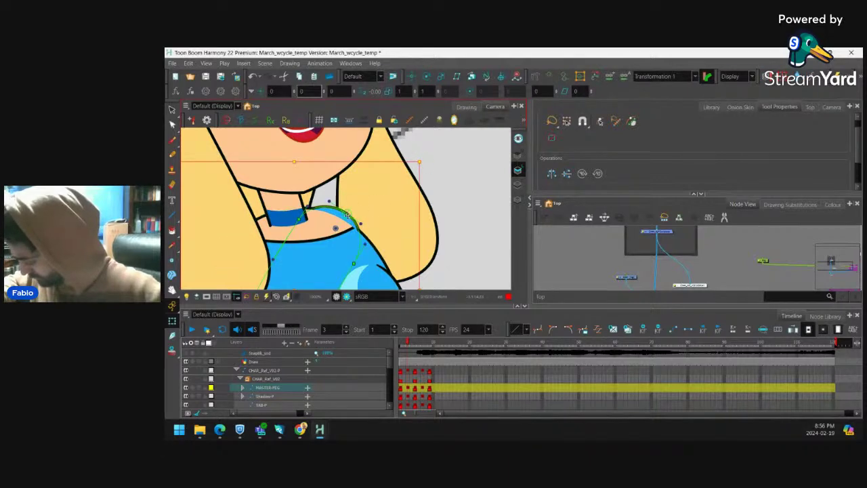
pyautogui.click(344, 227)
pyautogui.scroll(-7, 326, 213)
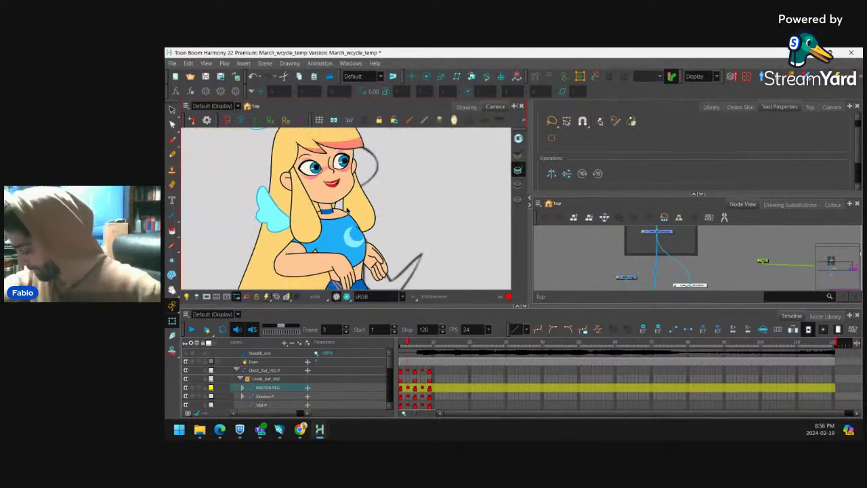
# Fine-tune the torso's chest curve and the shirt's lower edge with their deformation points, and hide the controls.
pyautogui.scroll(3, 362, 226)
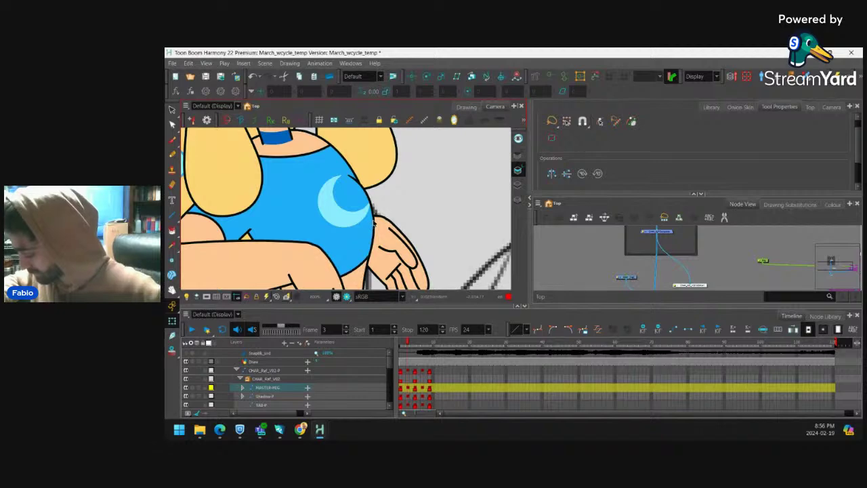
pyautogui.click(351, 178)
pyautogui.moveTo(311, 168); pyautogui.dragTo(306, 160)
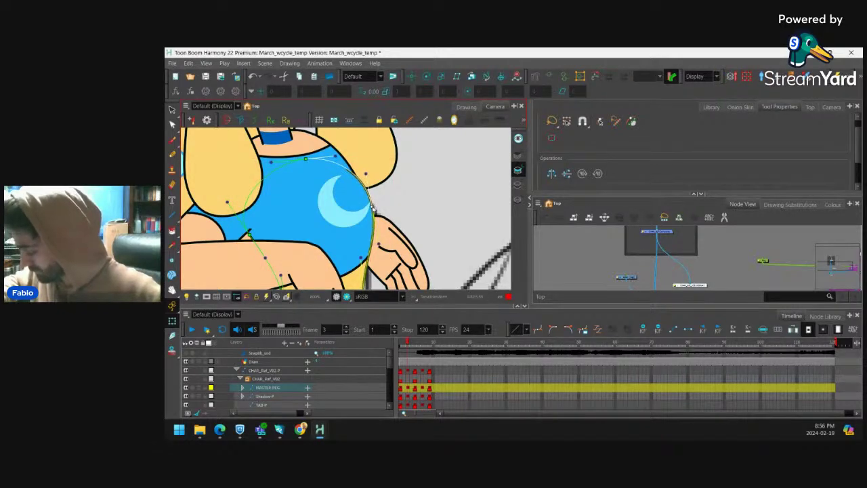
pyautogui.click(369, 262)
pyautogui.scroll(-2, 377, 241)
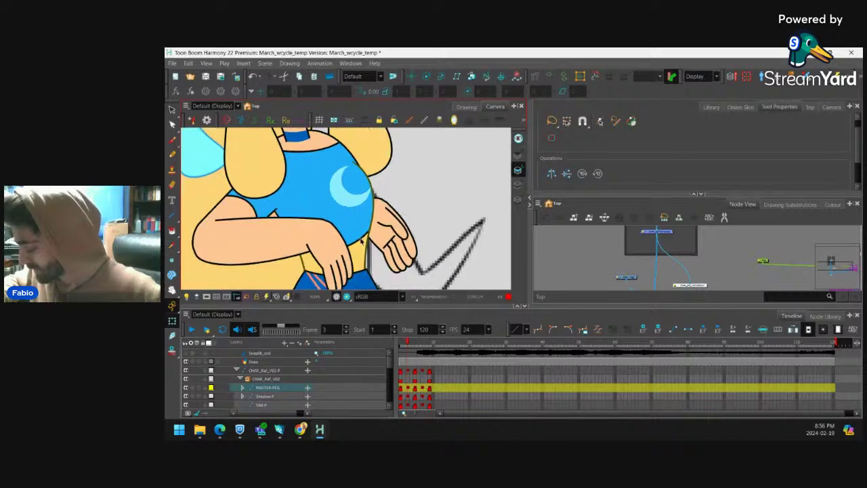
pyautogui.click(364, 216)
pyautogui.moveTo(292, 245); pyautogui.dragTo(290, 241)
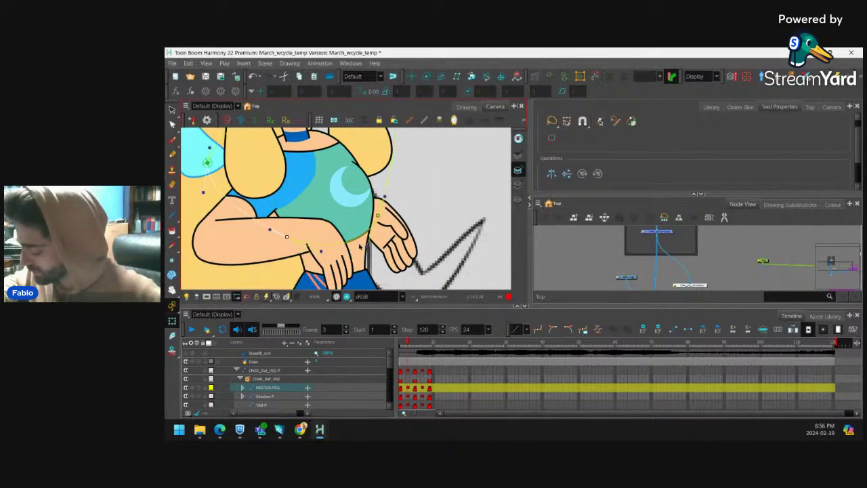
pyautogui.hotkey('shift', 'c')
pyautogui.press('1')
pyautogui.press('1')
# Nudge the upper deformation point on the near leg's front edge forward on frame 3 and hide its controls.
pyautogui.scroll(-2, 402, 185)
pyautogui.moveTo(368, 202); pyautogui.dragTo(367, 130)
pyautogui.moveTo(366, 169); pyautogui.dragTo(347, 211)
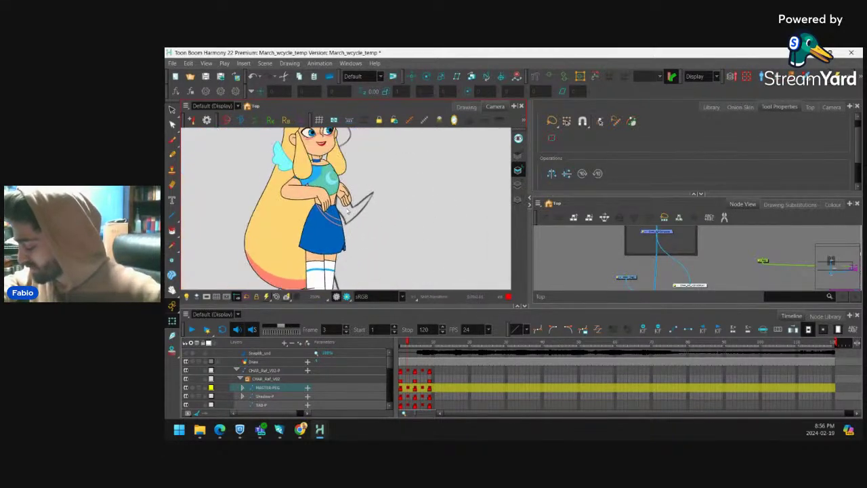
pyautogui.scroll(4, 348, 212)
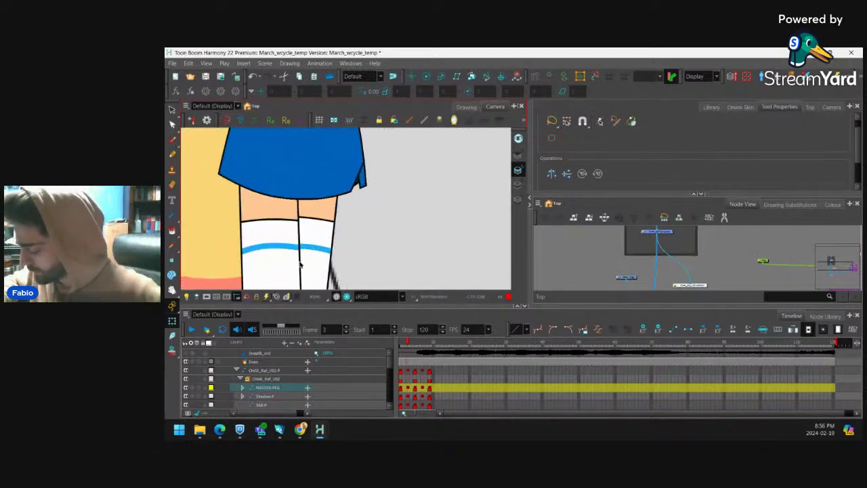
pyautogui.click(300, 265)
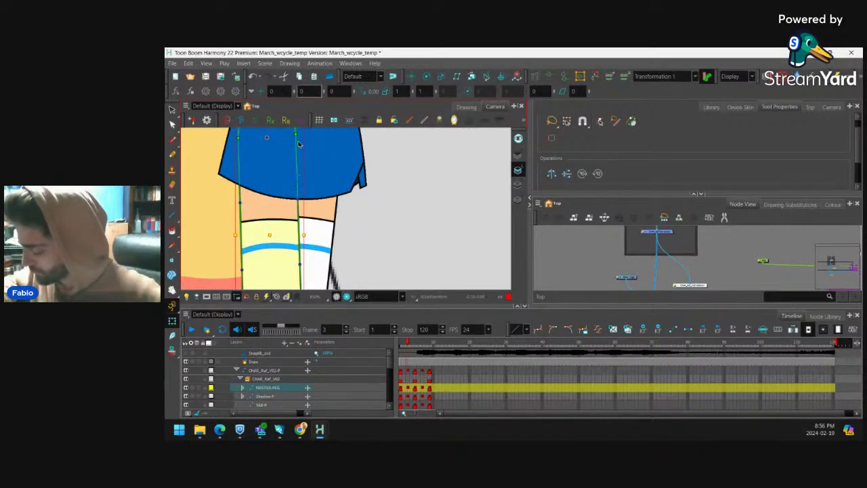
pyautogui.moveTo(296, 135); pyautogui.dragTo(305, 135)
pyautogui.hotkey('shift', 'c')
pyautogui.scroll(-4, 346, 175)
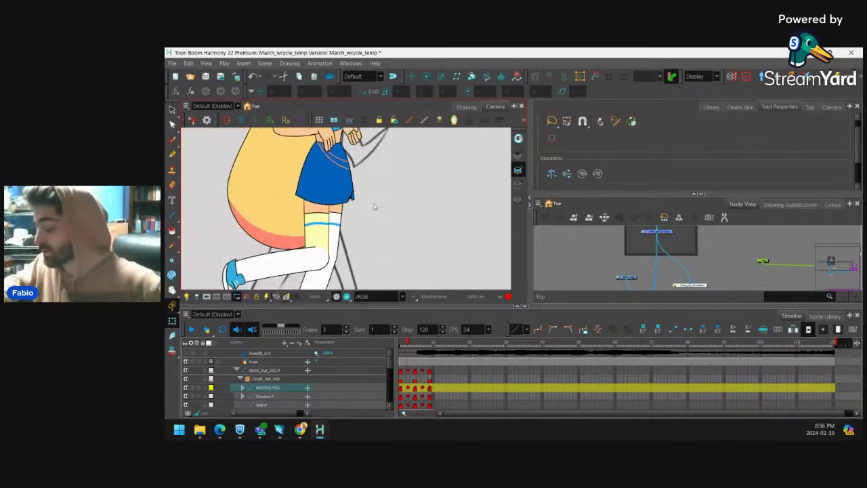
pyautogui.scroll(5, 376, 217)
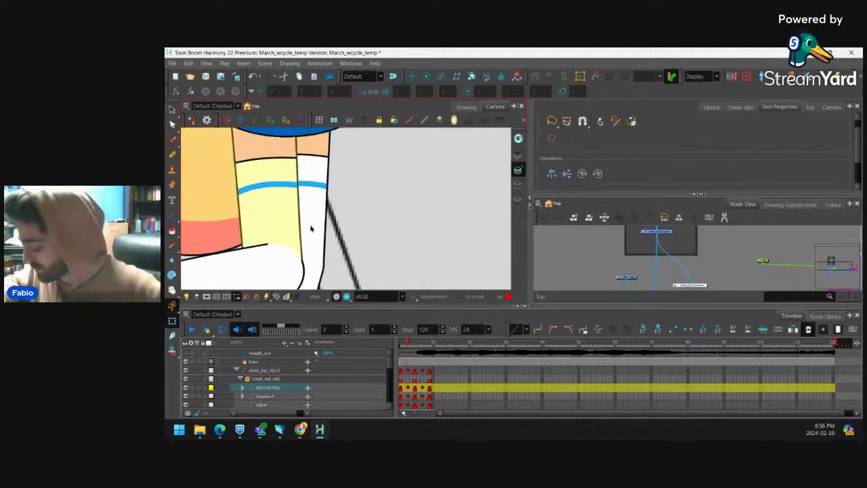
pyautogui.click(303, 261)
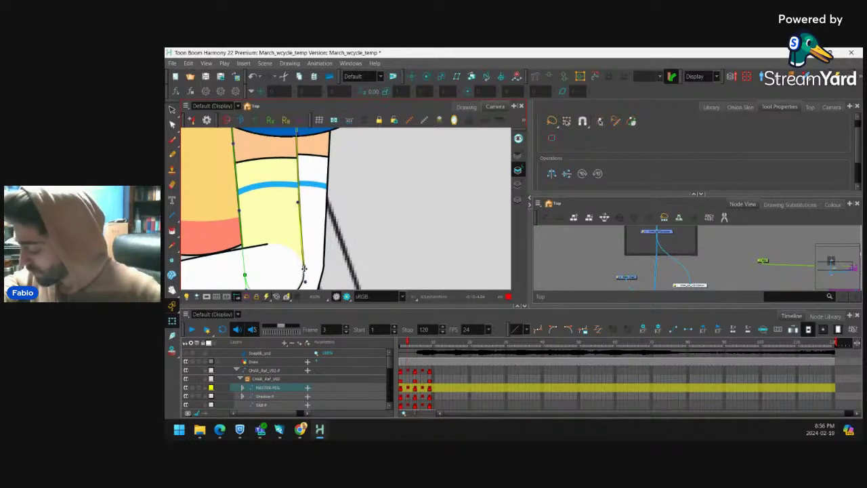
pyautogui.hotkey('shift', 'c')
# Examine the deformation controls of the far sock and thigh on frame 3.
pyautogui.click(313, 219)
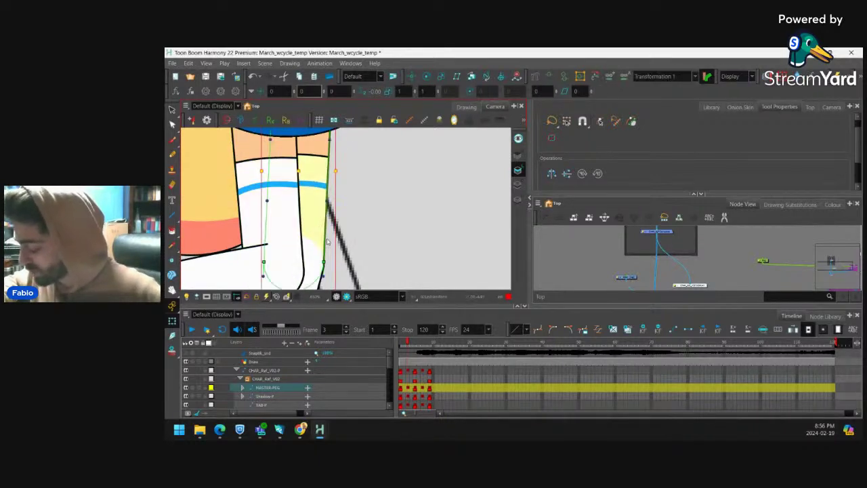
pyautogui.press('Escape')
pyautogui.scroll(2, 328, 197)
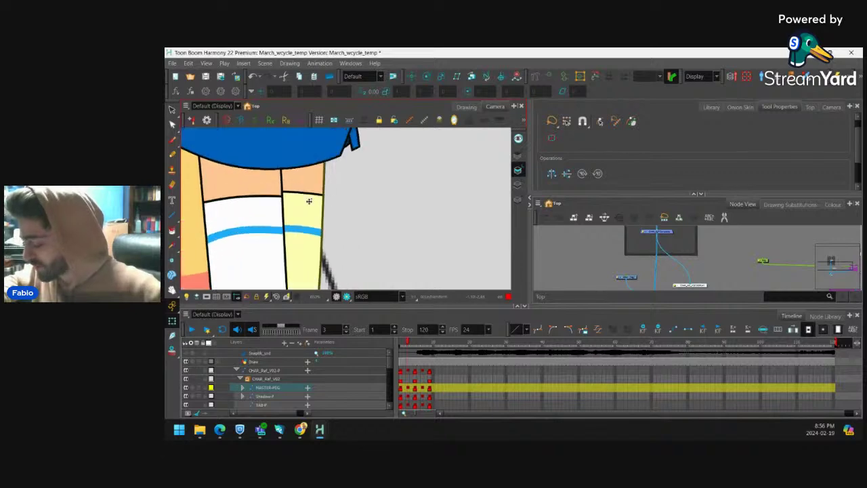
pyautogui.click(301, 192)
pyautogui.press('Escape')
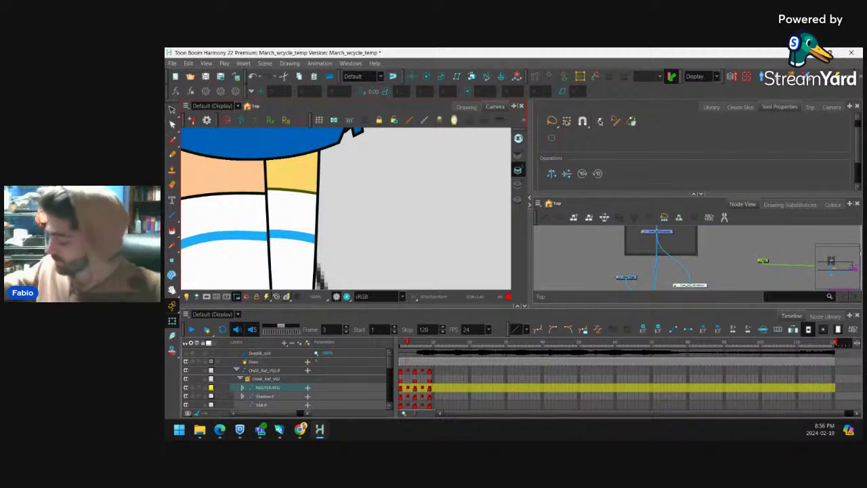
# Scrub the timeline around frame 3 to review the passing pose, and go back to the contact pose on frame 1.
pyautogui.scroll(-5, 399, 161)
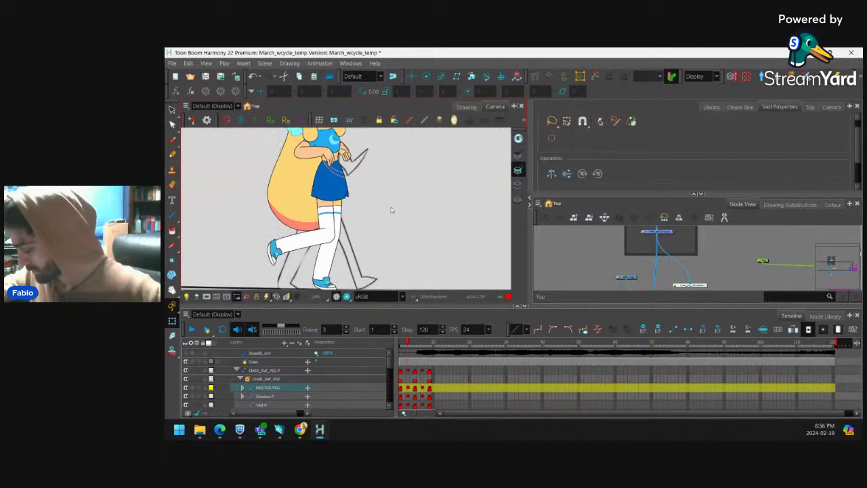
pyautogui.scroll(-2, 391, 210)
pyautogui.click(410, 348)
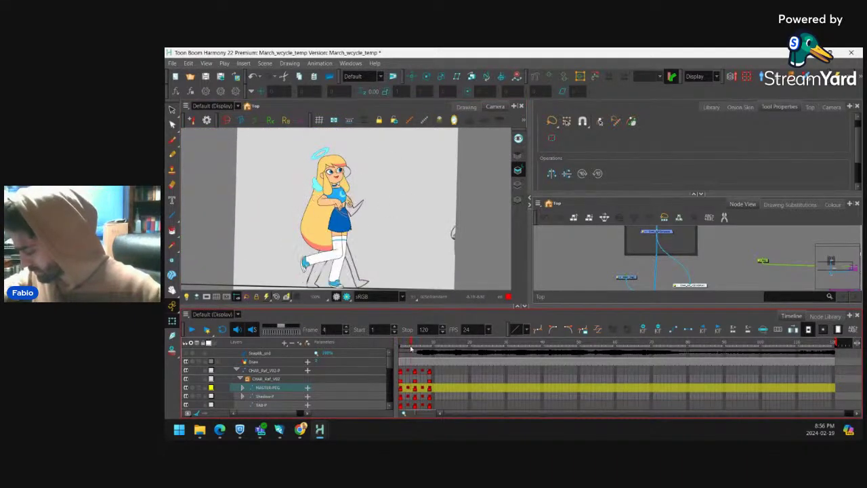
pyautogui.moveTo(410, 349)
pyautogui.mouseDown()
pyautogui.moveTo(421, 348)
pyautogui.moveTo(402, 347)
pyautogui.moveTo(431, 353)
pyautogui.moveTo(400, 359)
pyautogui.moveTo(408, 360)
pyautogui.mouseUp()
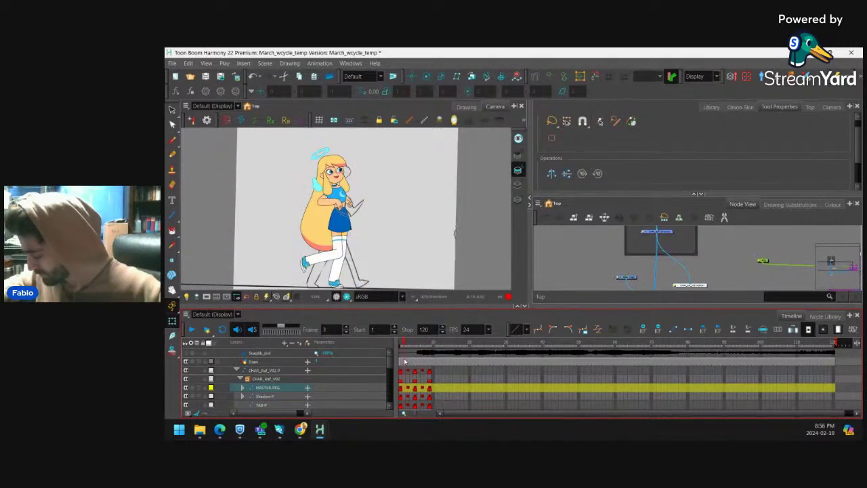
pyautogui.press('1')
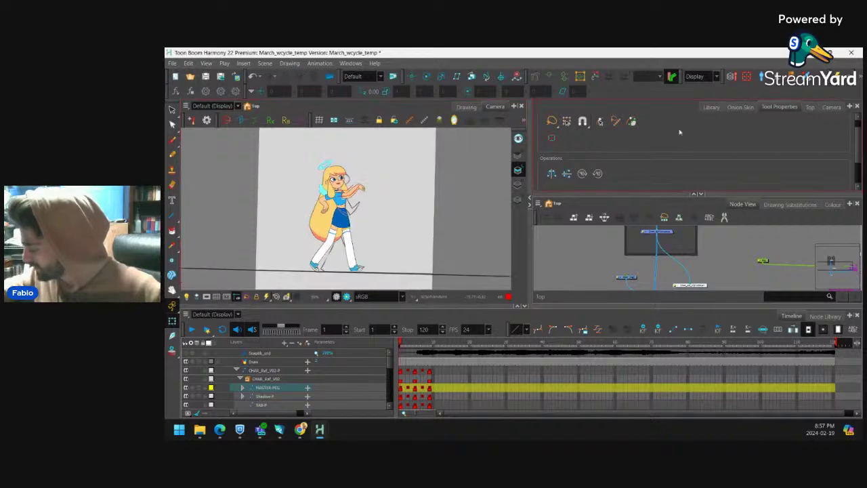
# Show the Display output in the second camera view and frame the HEAD TURN slider of the character's controller.
pyautogui.click(832, 107)
pyautogui.click(576, 107)
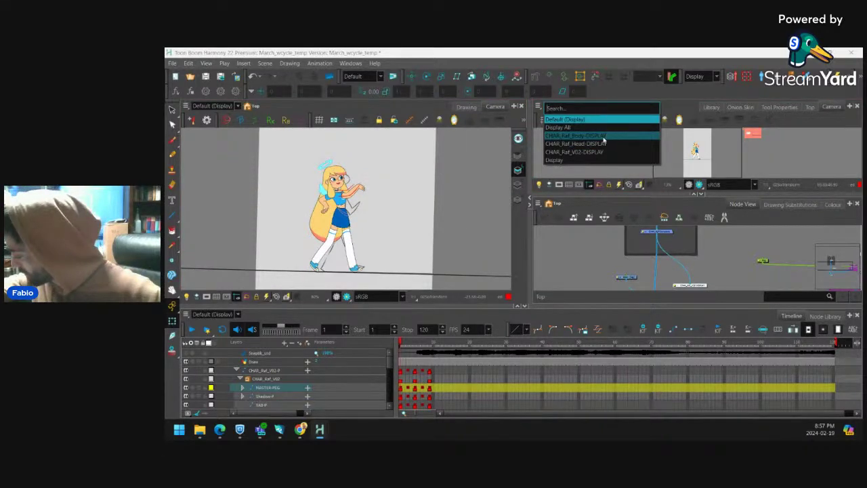
pyautogui.click(563, 160)
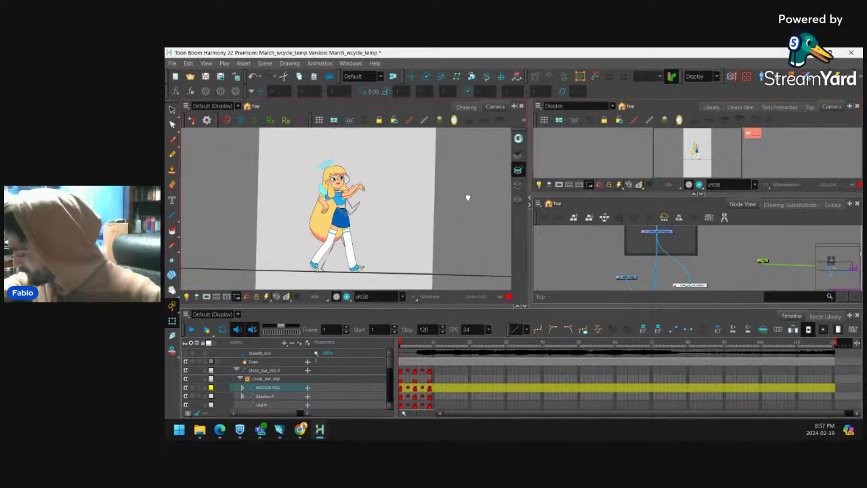
pyautogui.moveTo(467, 196); pyautogui.dragTo(432, 213)
pyautogui.press('2')
pyautogui.press('2')
pyautogui.moveTo(768, 141); pyautogui.dragTo(703, 152)
pyautogui.scroll(5, 703, 152)
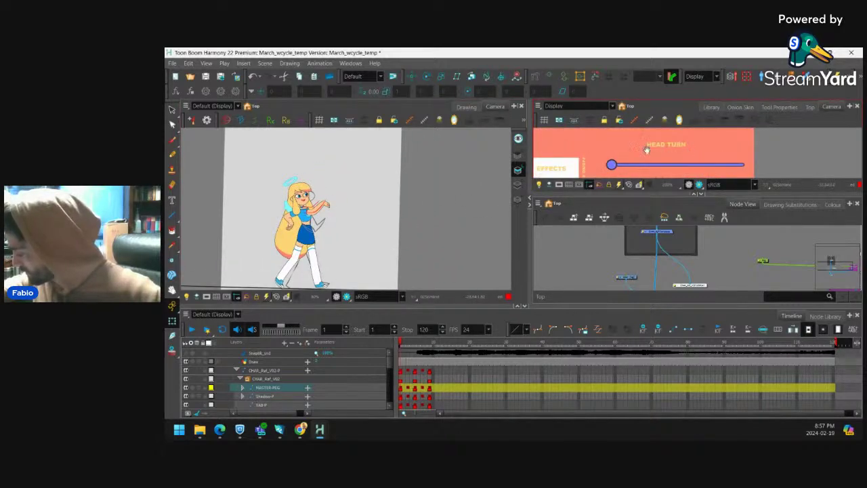
# Select the Head+Hair peg, locate it in the timeline and pick its keyframe on frame 1.
pyautogui.moveTo(647, 150); pyautogui.dragTo(684, 141)
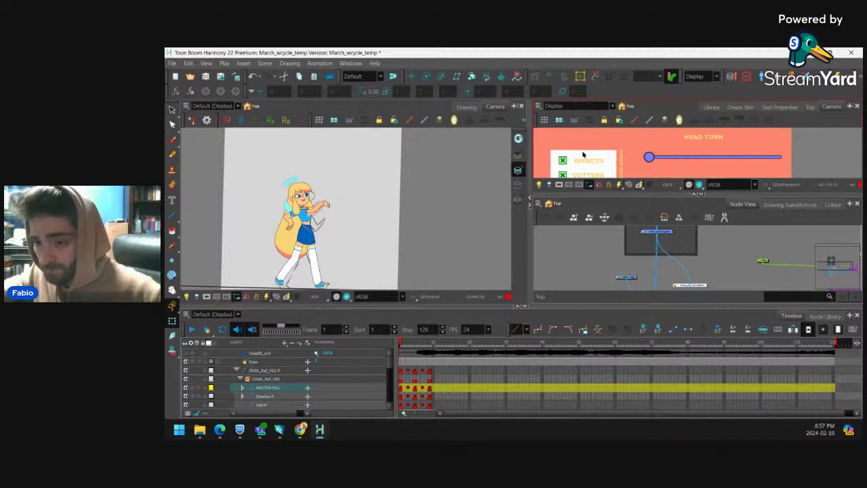
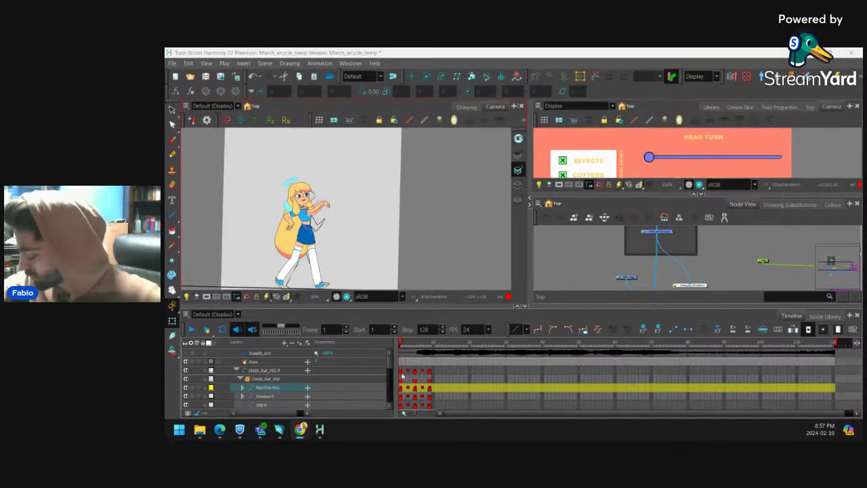
pyautogui.click(265, 370)
pyautogui.scroll(5, 328, 198)
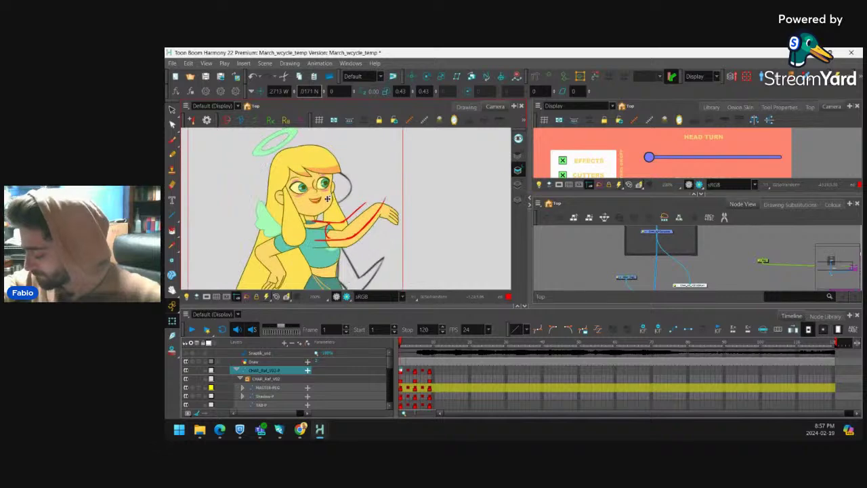
pyautogui.click(331, 193)
pyautogui.press('b')
pyautogui.press('b')
pyautogui.press('b')
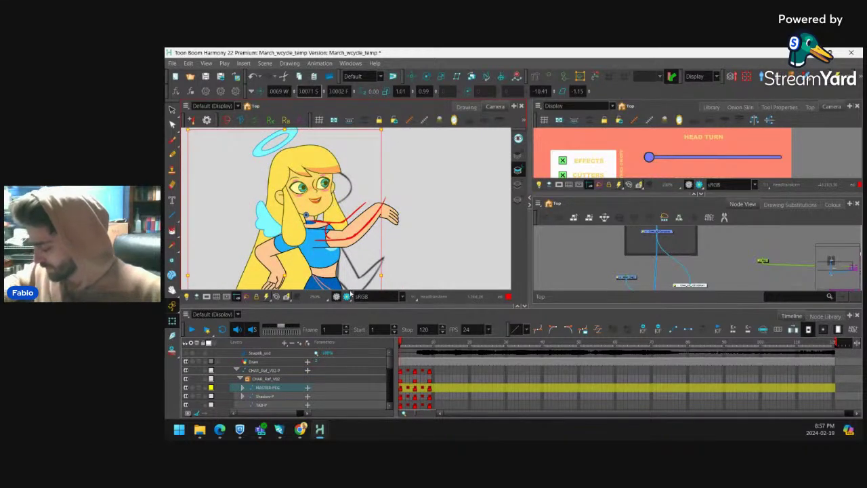
pyautogui.click(378, 318)
pyautogui.press('o')
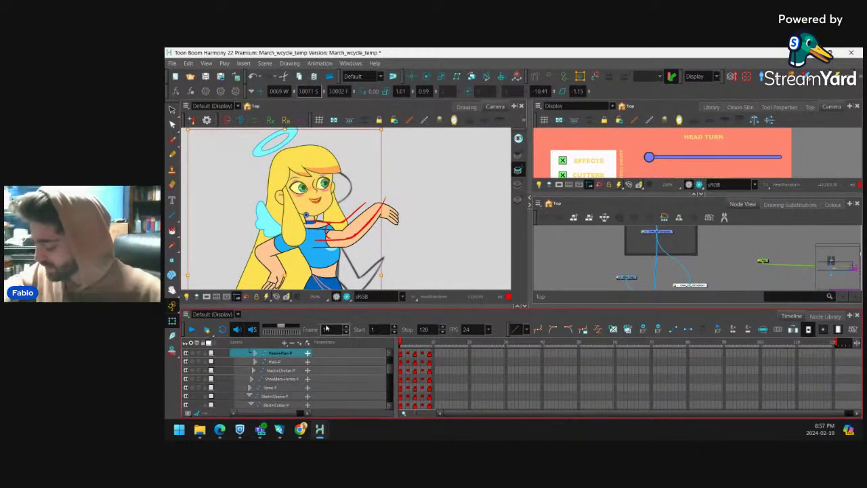
pyautogui.click(401, 353)
pyautogui.scroll(-1, 668, 161)
# Shift the HEAD TURN slider slightly from its starting end to turn the head on frame 1.
pyautogui.moveTo(695, 173); pyautogui.dragTo(645, 163)
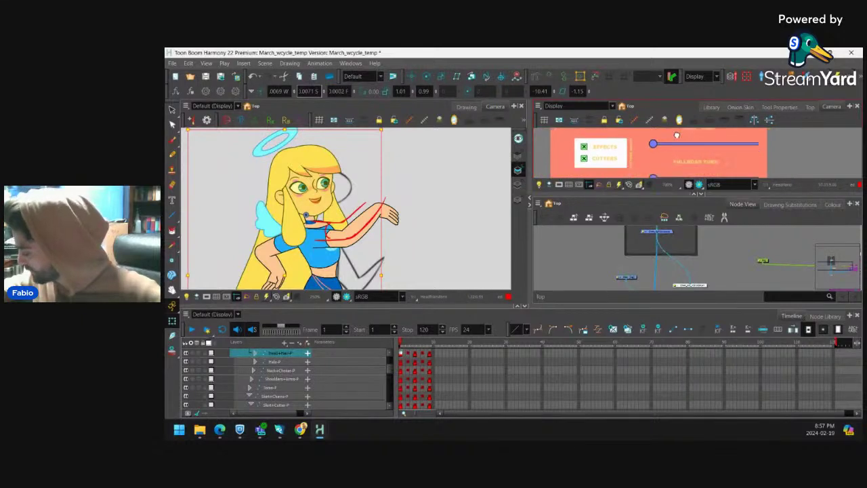
pyautogui.scroll(1, 665, 147)
pyautogui.scroll(-5, 649, 165)
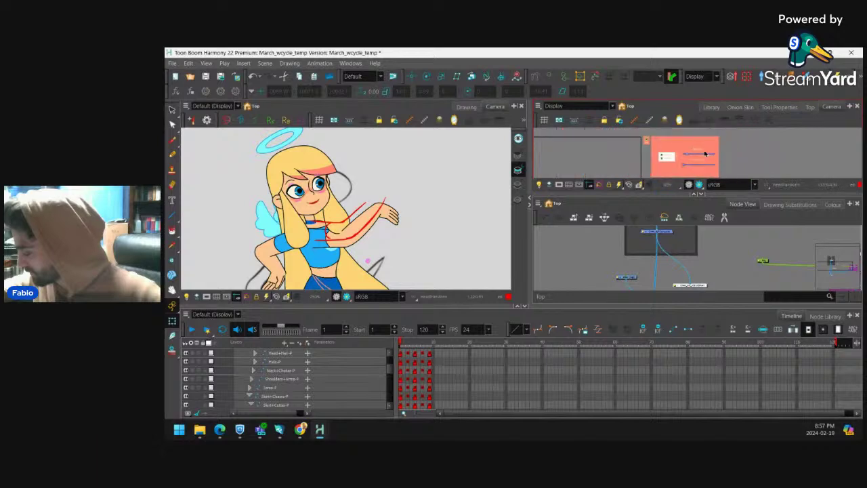
# Step between frames 1, 3 and 4 to compare the head turn across the poses.
pyautogui.moveTo(406, 346)
pyautogui.mouseDown()
pyautogui.moveTo(424, 350)
pyautogui.moveTo(402, 351)
pyautogui.mouseUp()
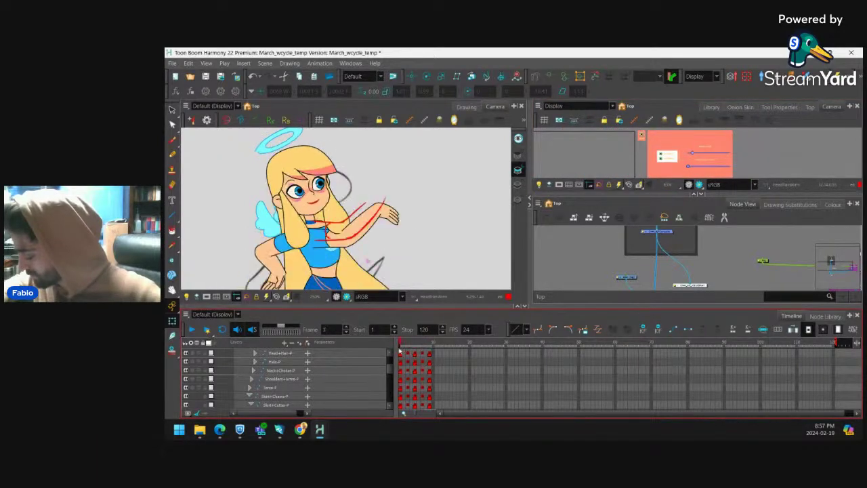
pyautogui.click(411, 352)
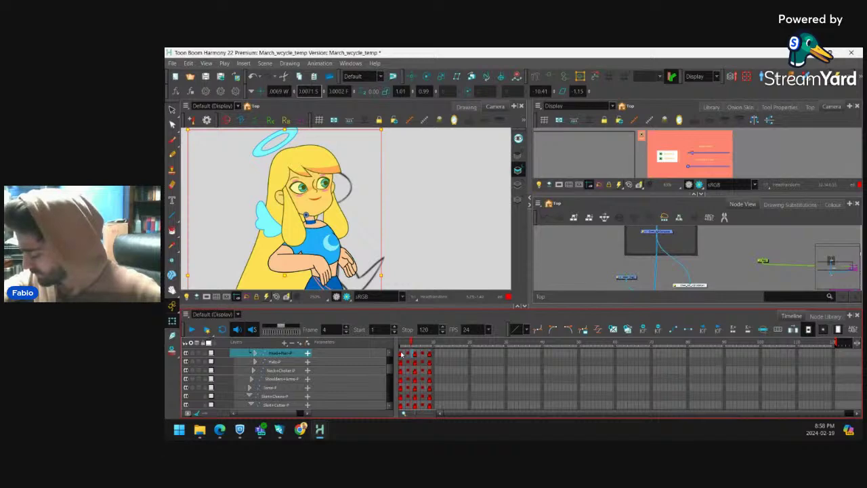
pyautogui.press(',')
pyautogui.press('.')
pyautogui.press(',')
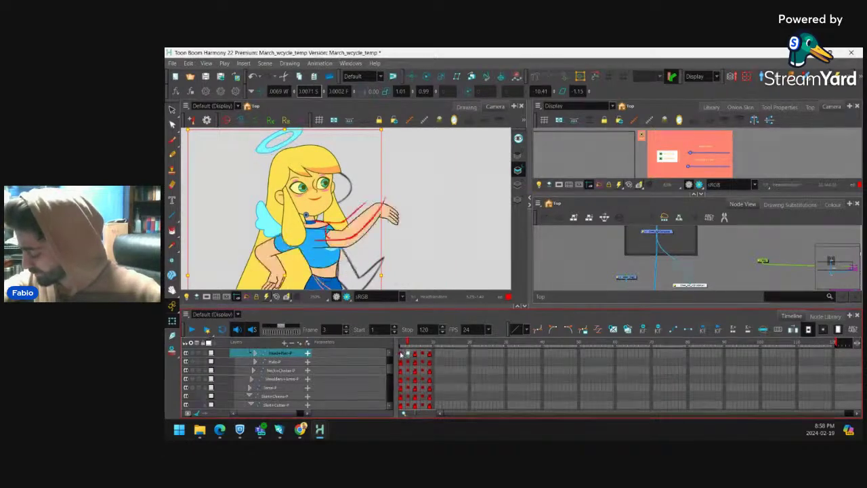
# Narrow the facial features to a horizontal scale of 0.95 on frame 1 and shift them slightly back on the head.
pyautogui.click(401, 353)
pyautogui.scroll(5, 337, 194)
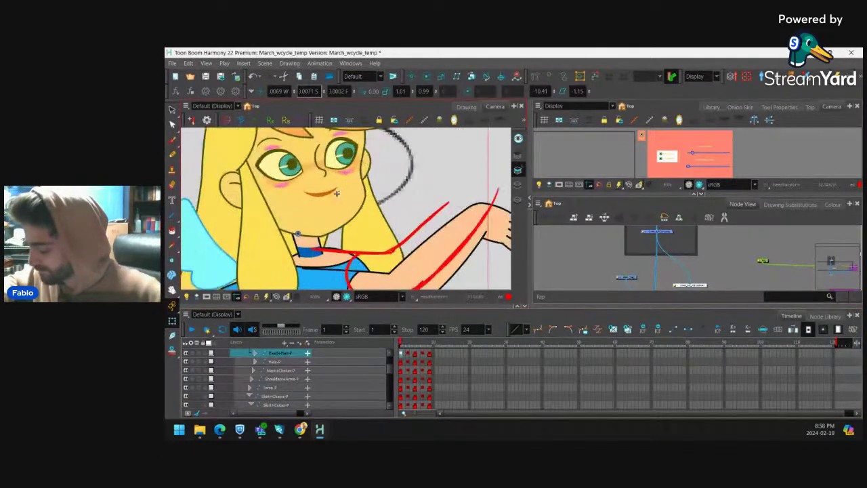
pyautogui.click(323, 172)
pyautogui.moveTo(352, 188); pyautogui.dragTo(352, 246)
pyautogui.moveTo(386, 190); pyautogui.dragTo(434, 199)
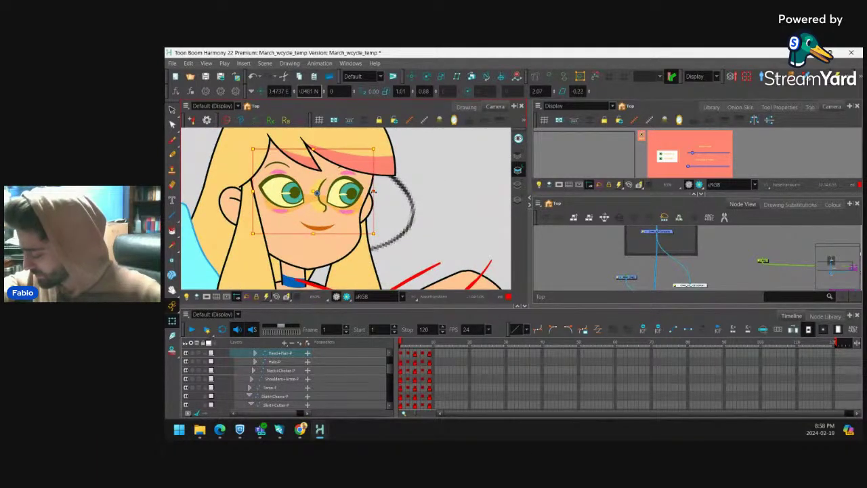
pyautogui.moveTo(373, 192); pyautogui.dragTo(369, 192)
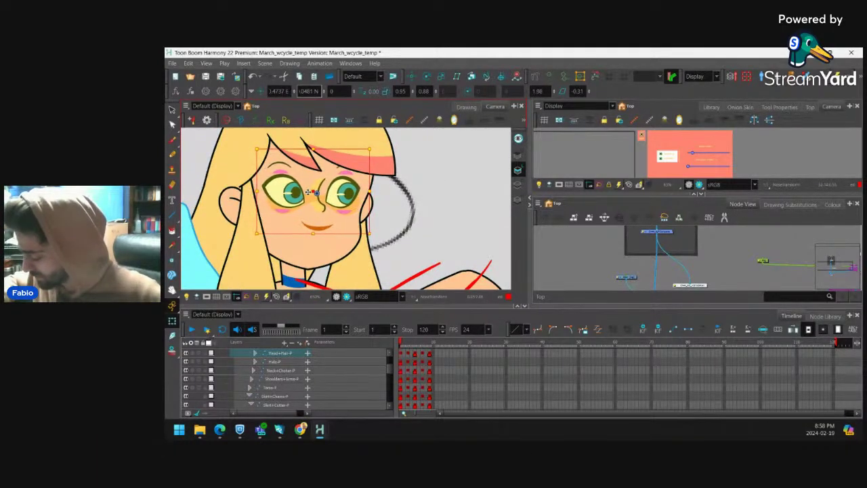
pyautogui.moveTo(309, 192); pyautogui.dragTo(304, 191)
# Narrow the near front hair lock to a horizontal scale of 0.93 on frame 1 and select the far lock.
pyautogui.scroll(-4, 276, 236)
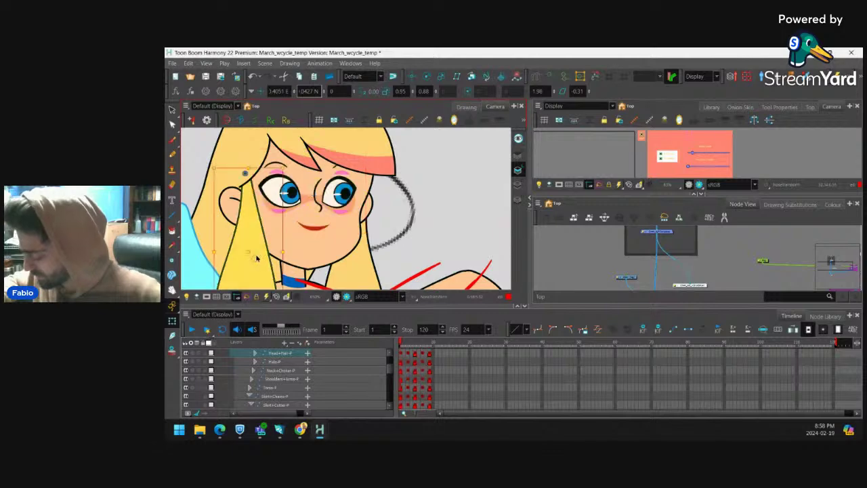
pyautogui.click(319, 209)
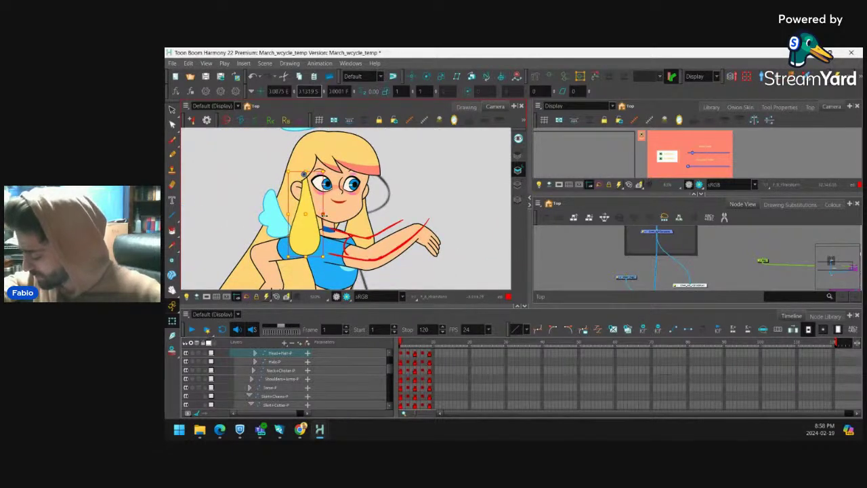
pyautogui.moveTo(323, 212); pyautogui.dragTo(308, 217)
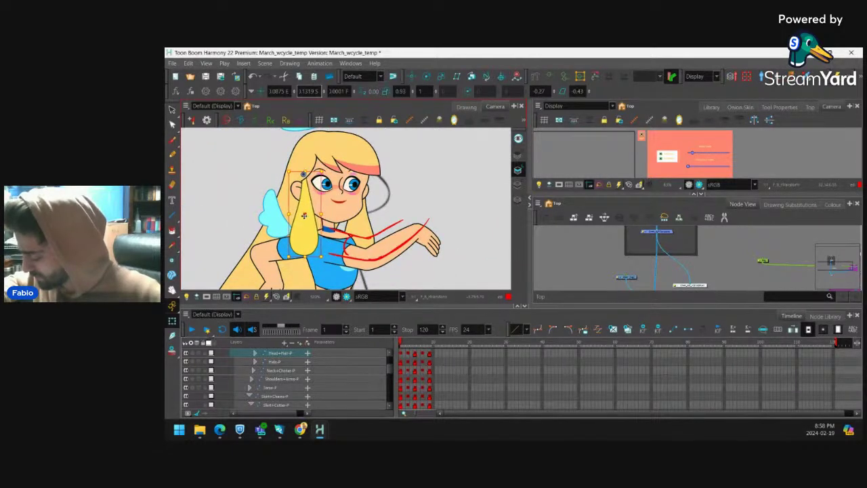
pyautogui.click(364, 219)
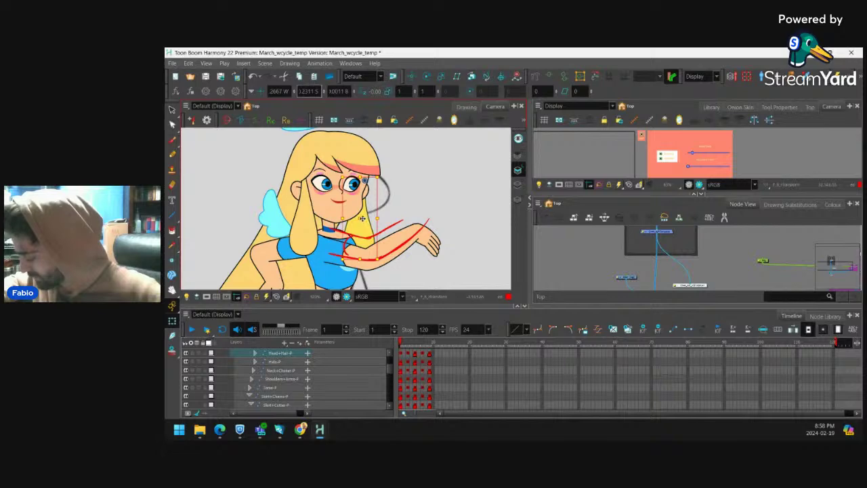
# Widen the fringe to a horizontal scale of 1.02 on frame 1 and check it against the following frame.
pyautogui.click(366, 161)
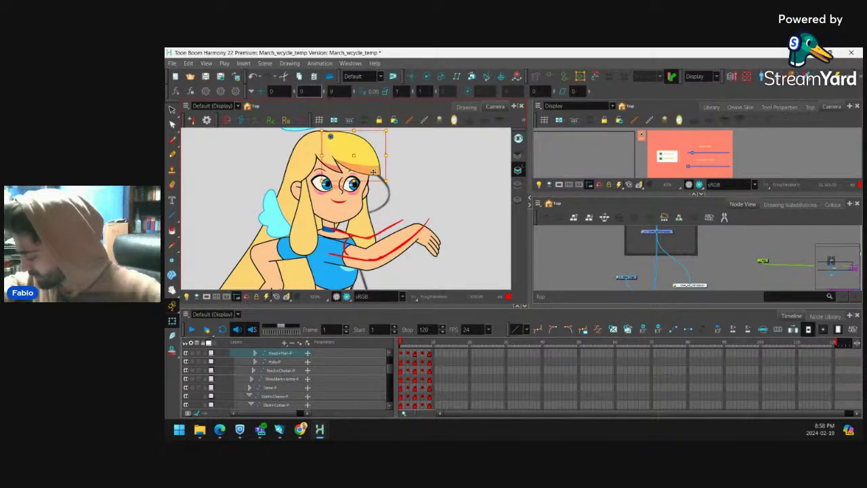
pyautogui.moveTo(364, 205); pyautogui.dragTo(347, 245)
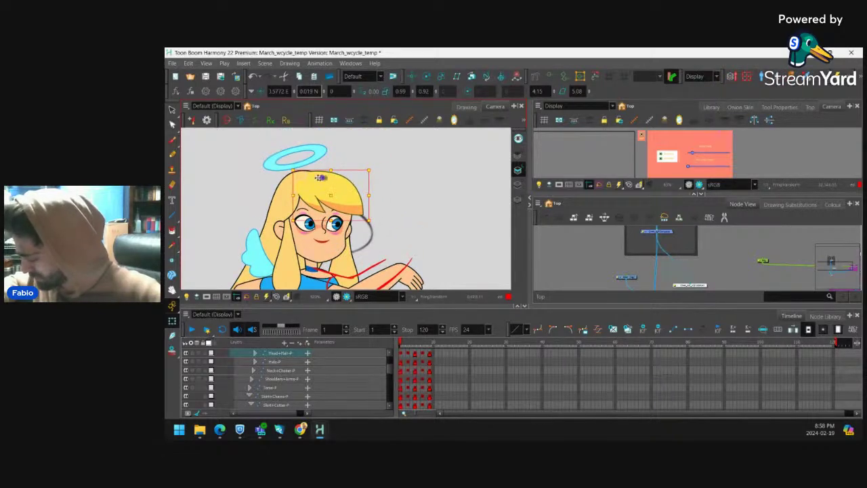
pyautogui.moveTo(369, 196)
pyautogui.mouseDown()
pyautogui.moveTo(371, 205)
pyautogui.moveTo(373, 196)
pyautogui.mouseUp()
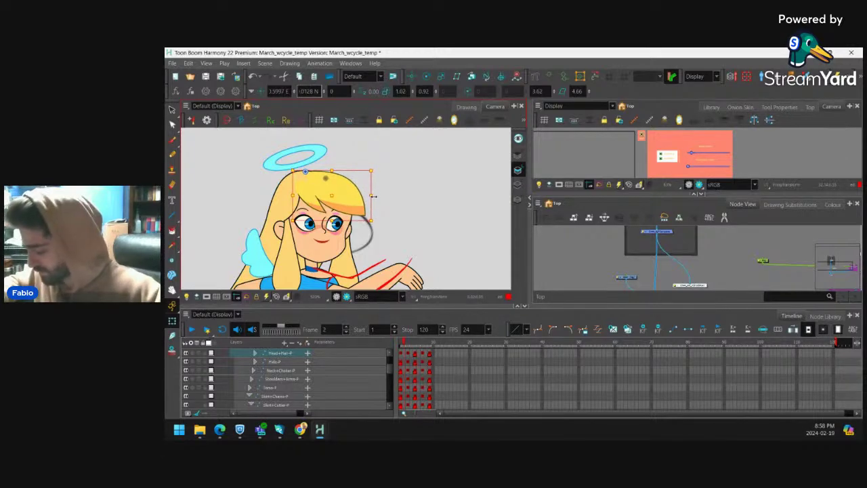
pyautogui.press('.')
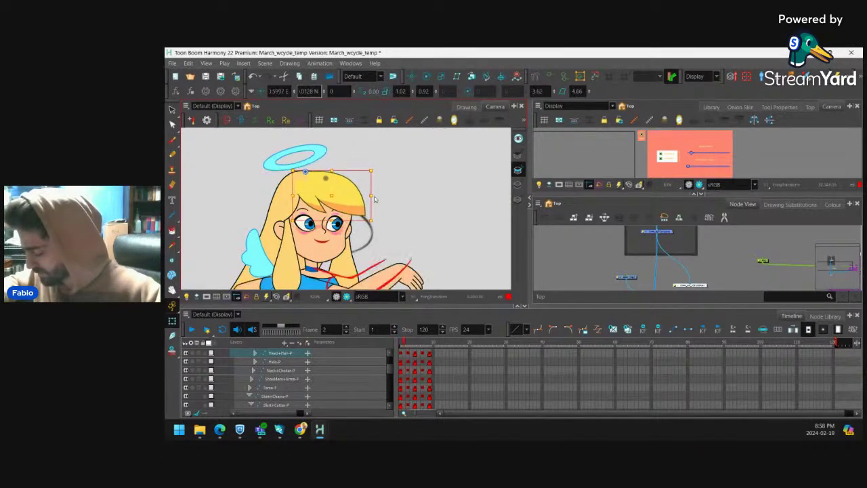
# Examine the controls of the face, the far eye and the parent eye group on frame 1.
pyautogui.click(342, 247)
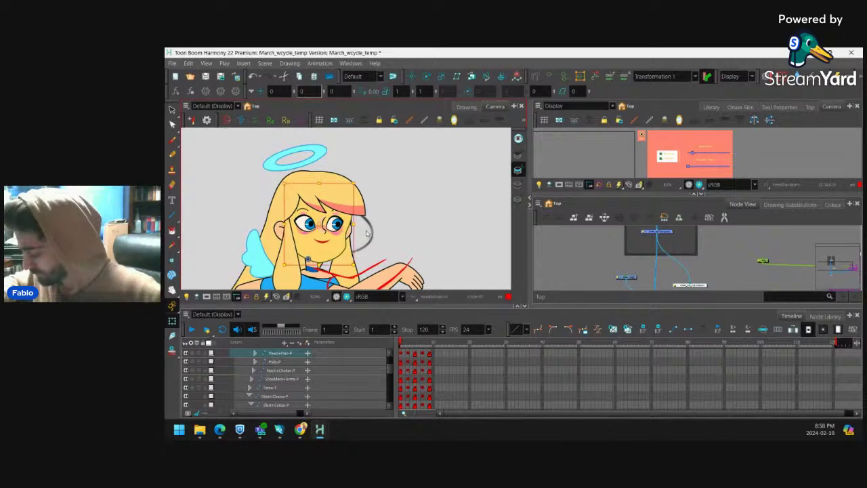
pyautogui.scroll(4, 354, 221)
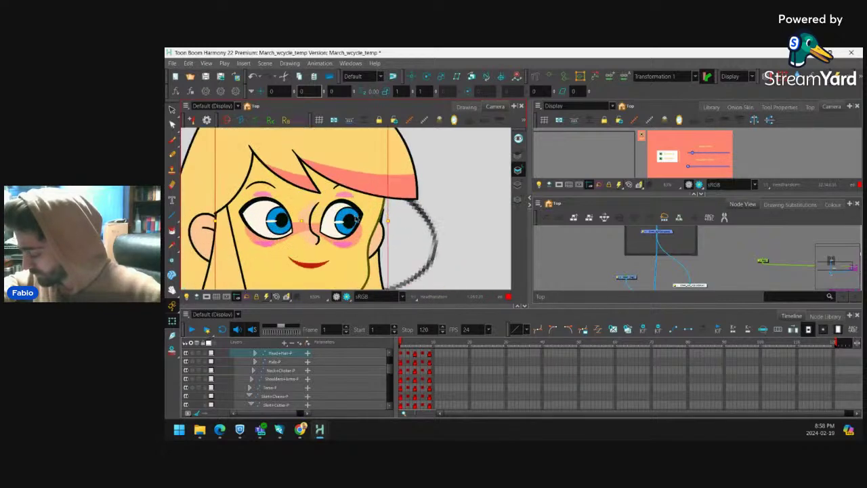
pyautogui.click(360, 214)
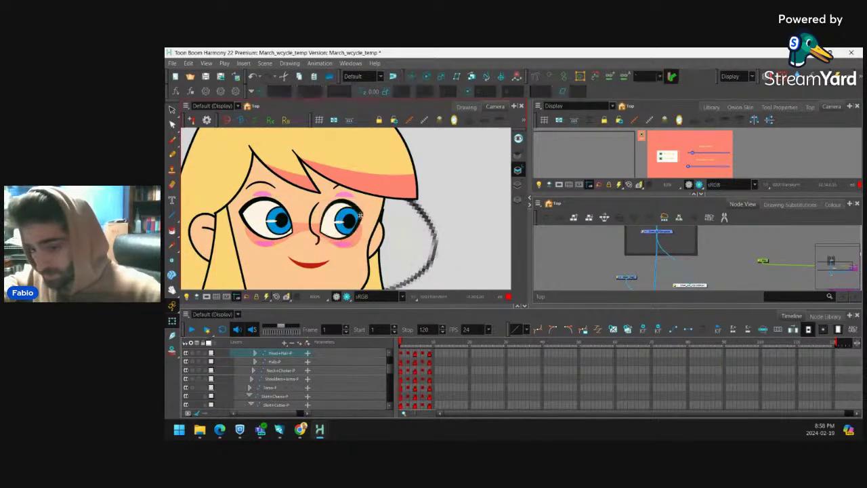
pyautogui.click(351, 217)
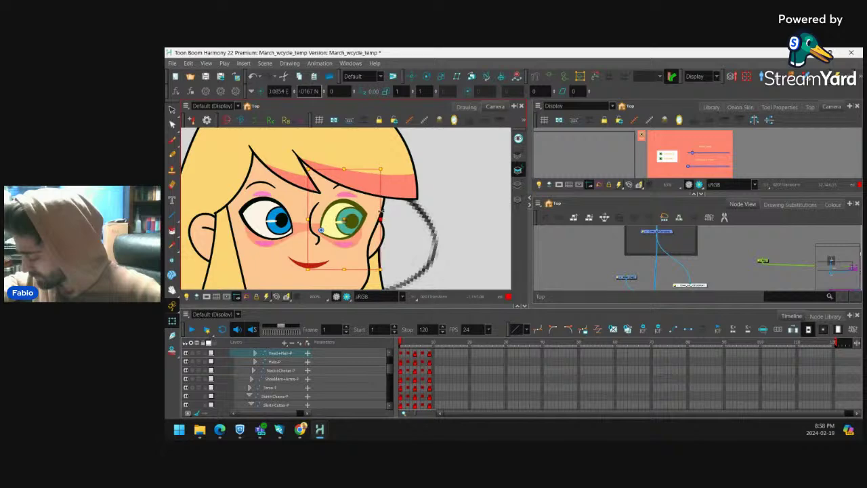
pyautogui.scroll(-3, 416, 205)
pyautogui.press('b')
pyautogui.press('b')
pyautogui.press('b')
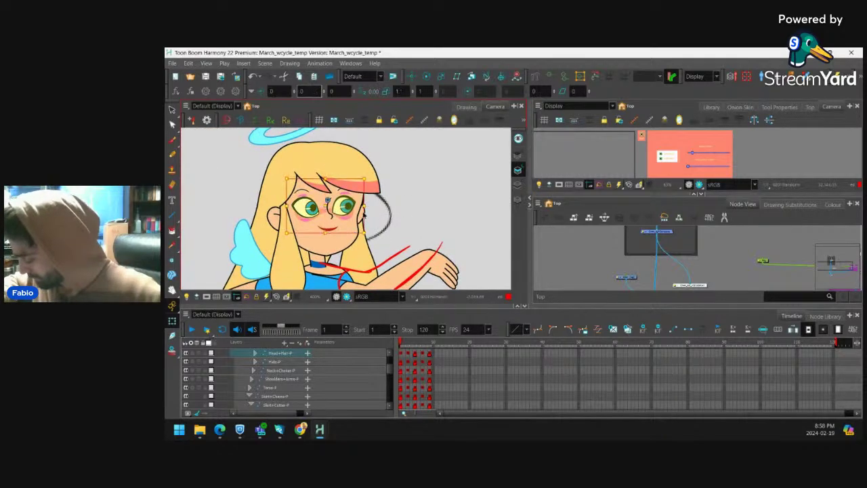
# Nudge the back hair and its parent peg slightly forward on frame 1.
pyautogui.click(289, 152)
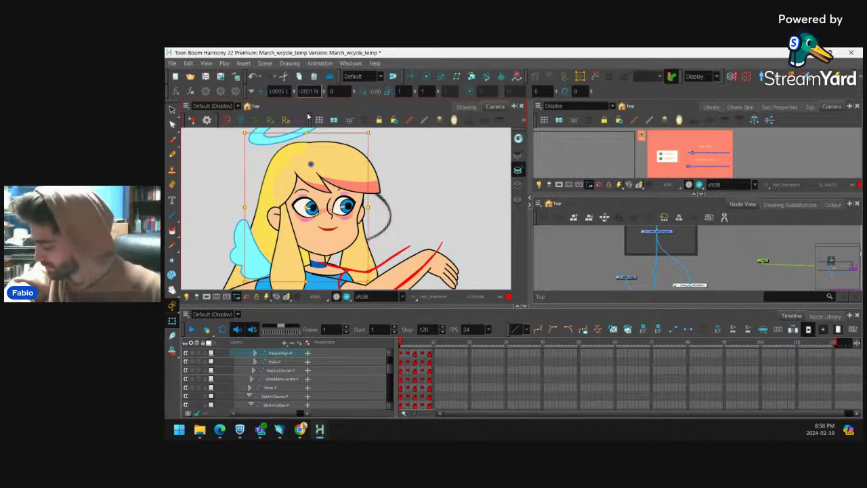
pyautogui.press('Right')
pyautogui.press('Right')
pyautogui.press('Right')
pyautogui.press('Right')
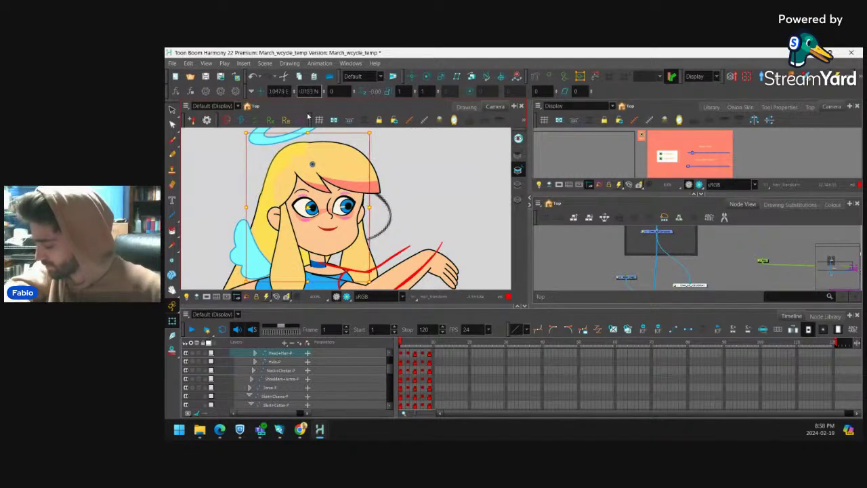
pyautogui.press('b')
pyautogui.press('b')
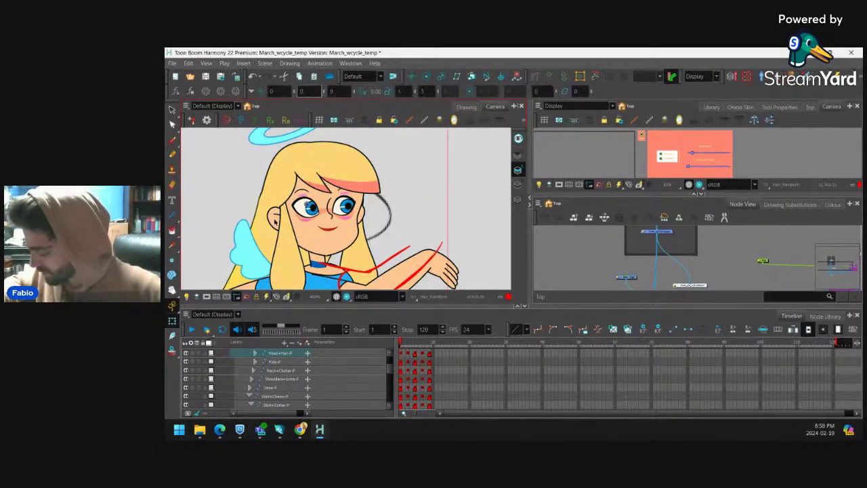
pyautogui.press('Right')
pyautogui.press('Right')
pyautogui.press('Right')
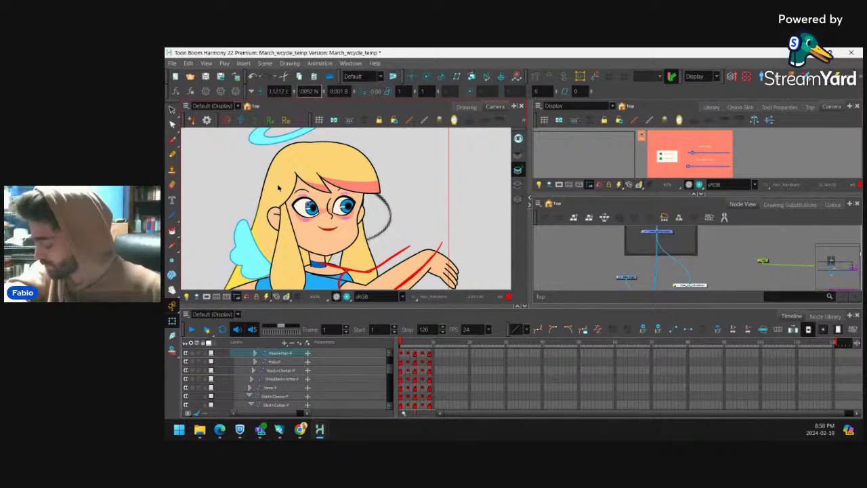
# Scrub between frames 1 and 3 to review the adjusted head against the whole upper body.
pyautogui.press('1')
pyautogui.press('1')
pyautogui.press('1')
pyautogui.moveTo(413, 219); pyautogui.dragTo(414, 211)
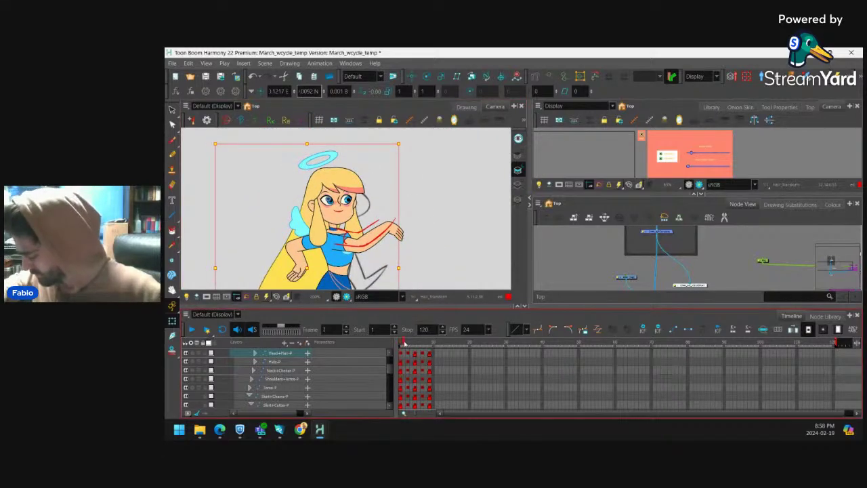
pyautogui.moveTo(407, 344); pyautogui.dragTo(406, 347)
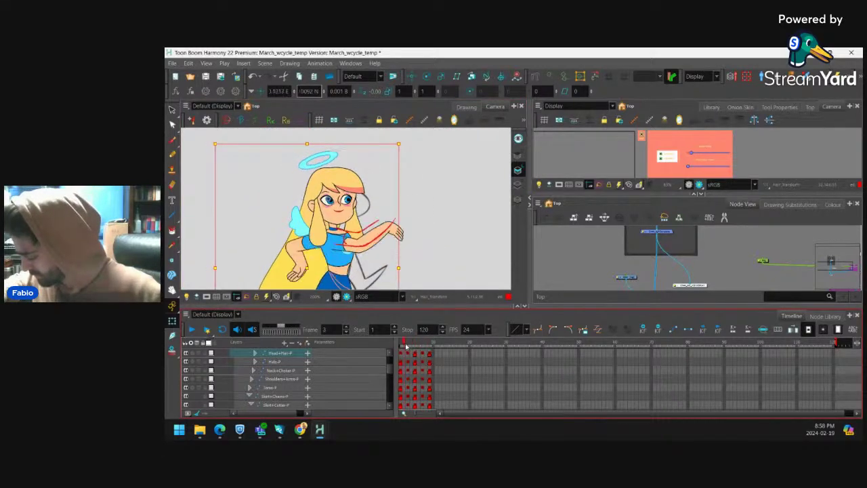
# Rotate the whole head slightly on frame 1, swing the near hair lock backward and select the far lock.
pyautogui.click(401, 353)
pyautogui.moveTo(416, 138); pyautogui.dragTo(398, 145)
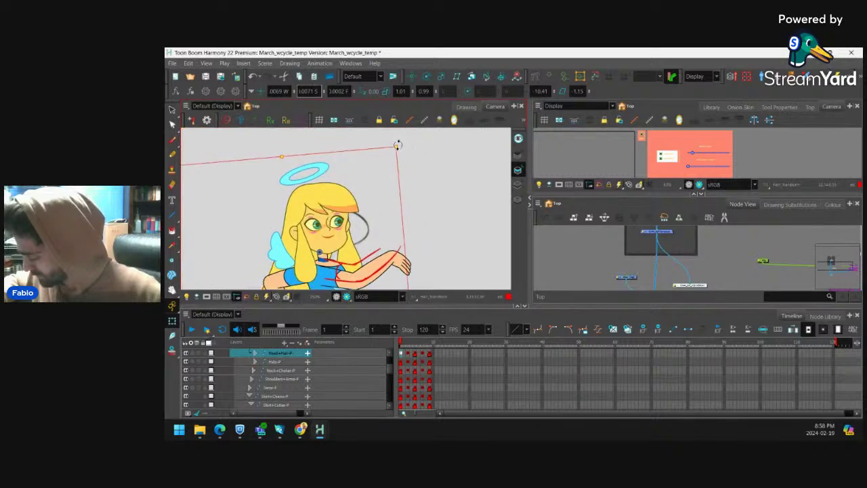
pyautogui.click(310, 272)
pyautogui.moveTo(324, 285); pyautogui.dragTo(316, 288)
pyautogui.click(353, 259)
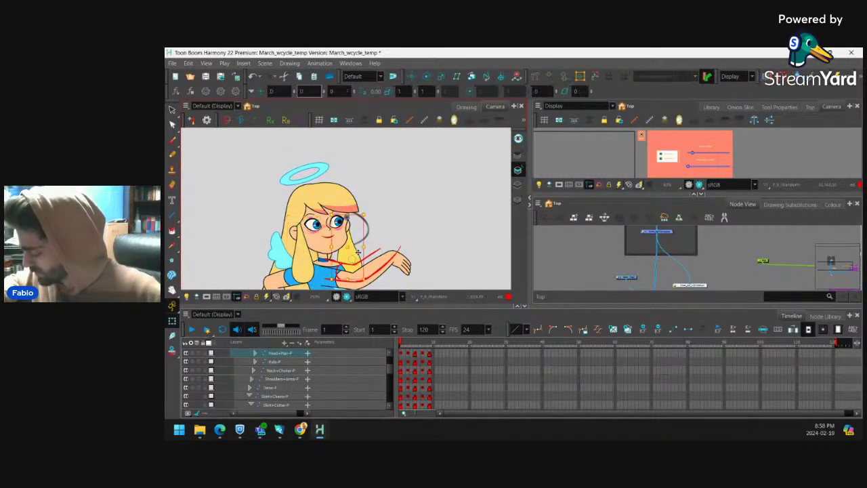
pyautogui.scroll(-1, 378, 224)
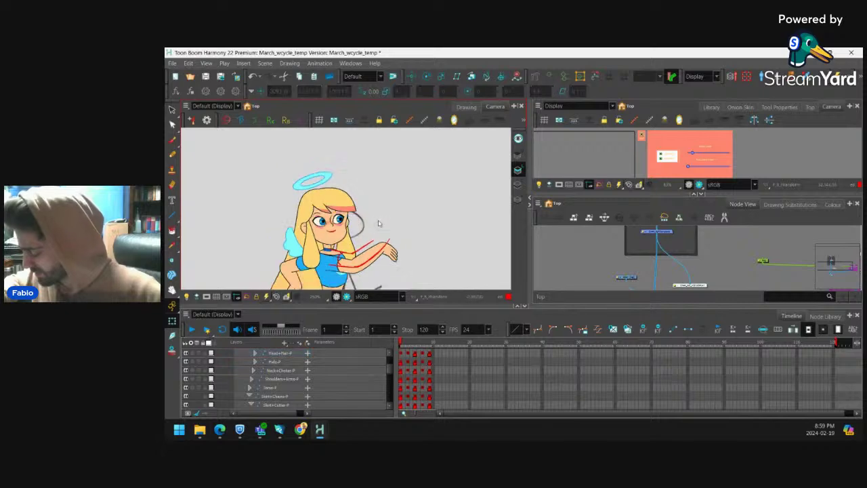
# Compare the head pose on frames 1 and 3 up close and against the whole figure.
pyautogui.moveTo(379, 223); pyautogui.dragTo(387, 189)
pyautogui.click(408, 352)
pyautogui.click(401, 352)
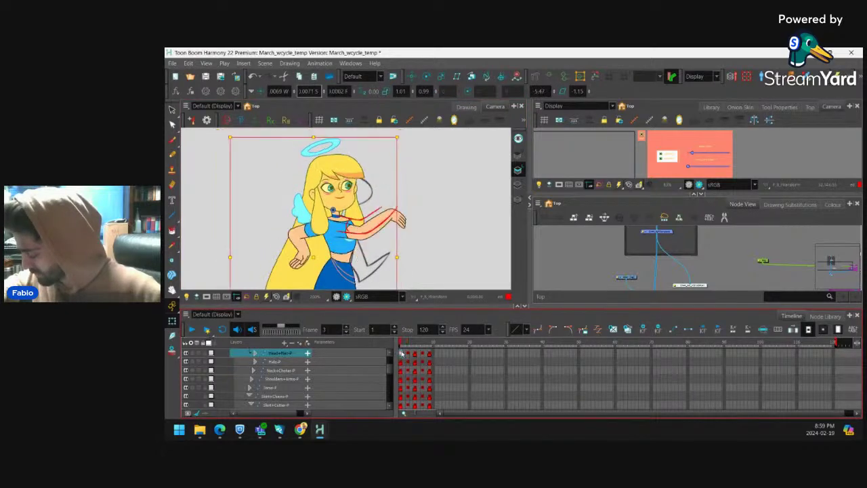
pyautogui.moveTo(379, 288); pyautogui.dragTo(400, 257)
pyautogui.scroll(-2, 404, 235)
pyautogui.click(469, 224)
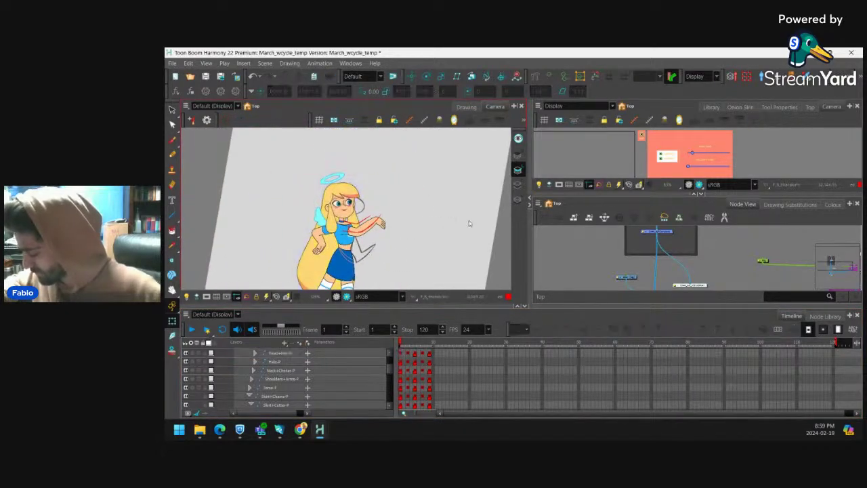
pyautogui.moveTo(470, 224); pyautogui.dragTo(469, 217)
pyautogui.moveTo(400, 344)
pyautogui.mouseDown()
pyautogui.moveTo(424, 348)
pyautogui.moveTo(400, 352)
pyautogui.mouseUp()
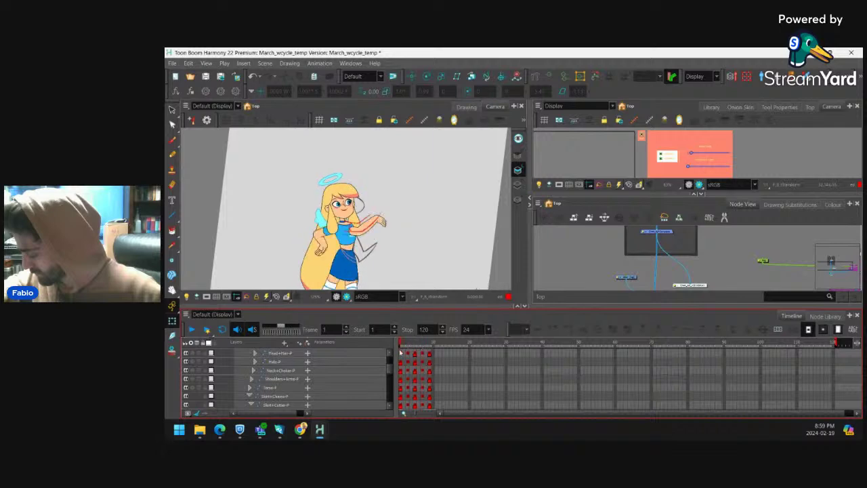
pyautogui.click(404, 353)
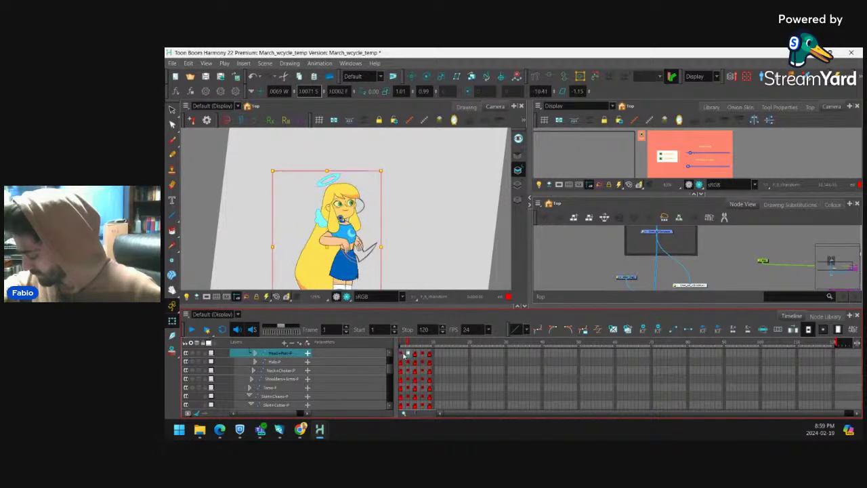
# Rotate the halo slightly above the head on frame 1.
pyautogui.scroll(5, 395, 244)
pyautogui.click(342, 191)
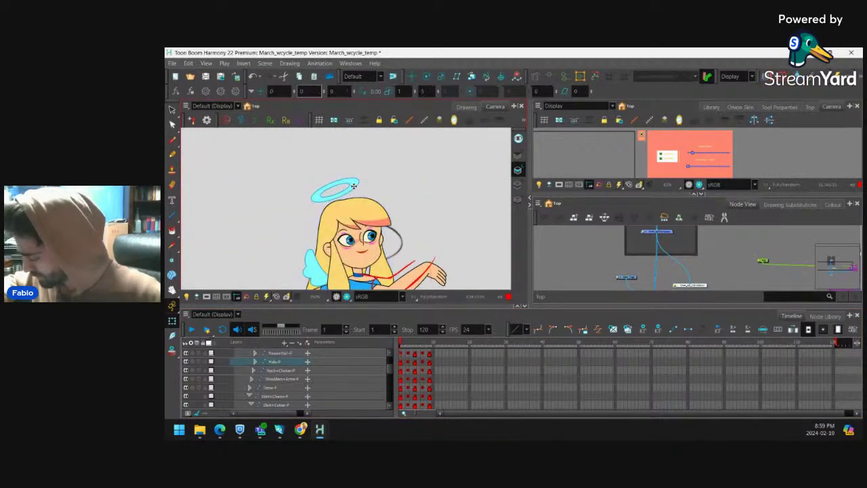
pyautogui.moveTo(341, 192); pyautogui.dragTo(367, 172)
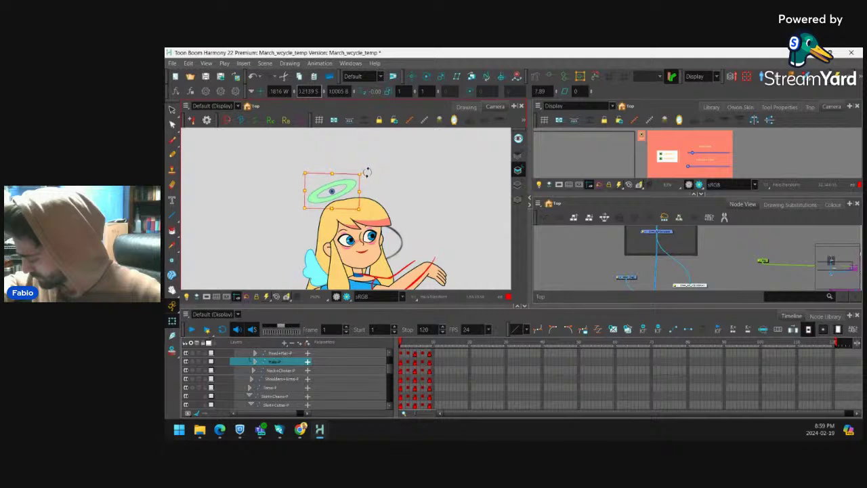
pyautogui.click(391, 182)
# Copy the head-and-hair pose from frame 1 onto the contact poses on frames 5 and 9.
pyautogui.scroll(-2, 397, 219)
pyautogui.click(405, 353)
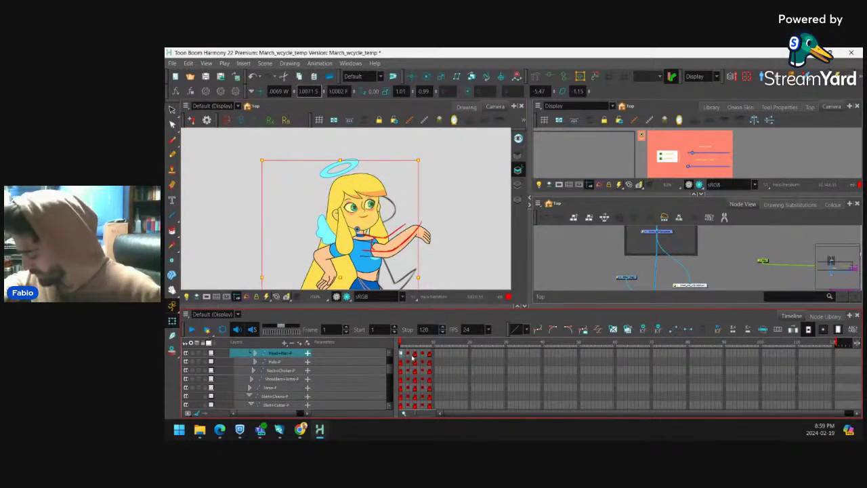
pyautogui.click(415, 353)
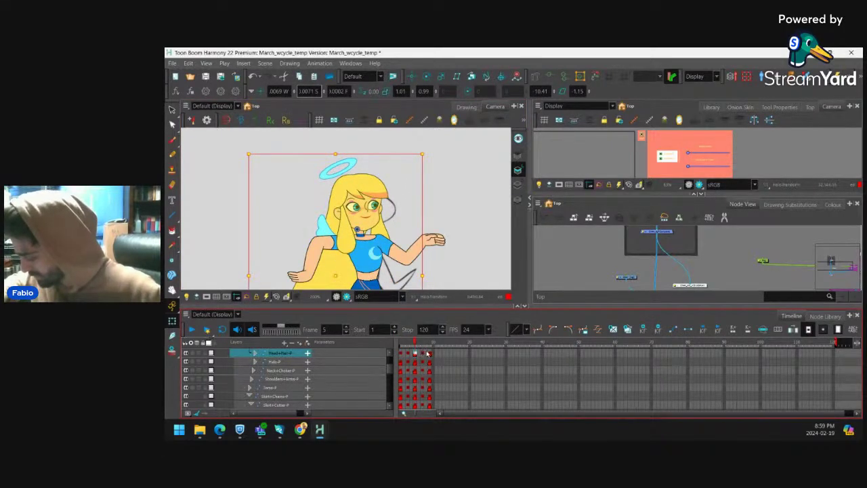
pyautogui.click(402, 353)
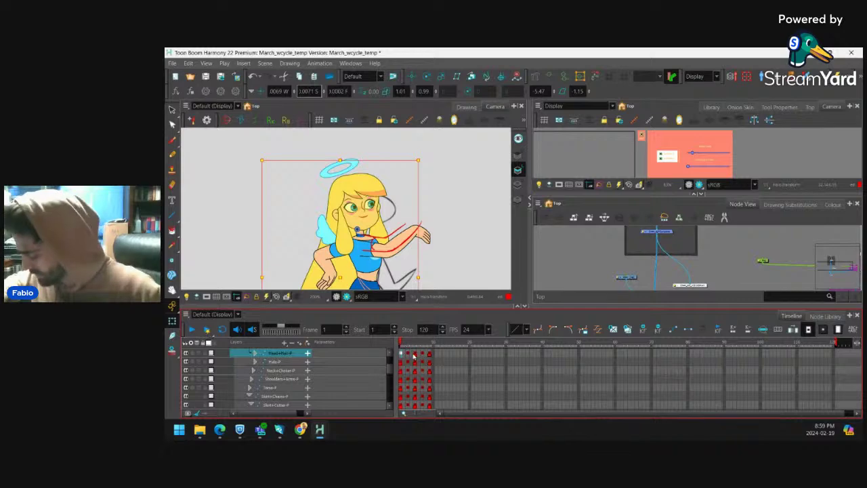
pyautogui.click(415, 353)
pyautogui.click(431, 354)
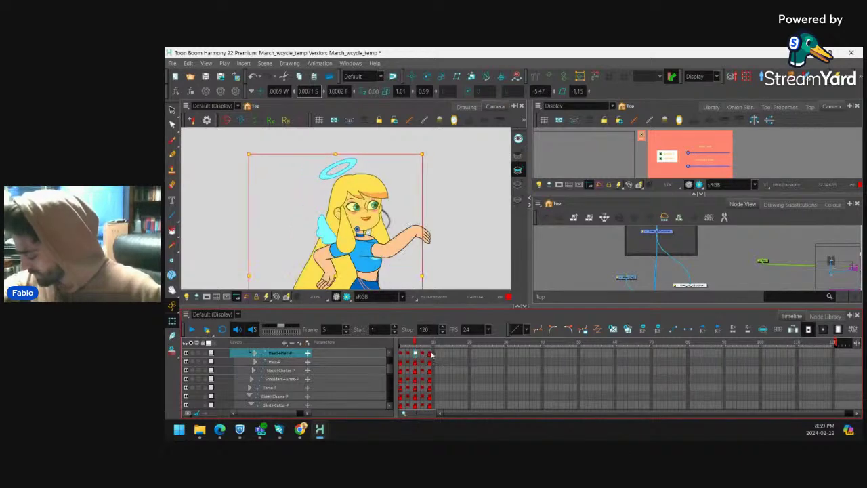
pyautogui.moveTo(401, 348)
pyautogui.mouseDown()
pyautogui.moveTo(439, 347)
pyautogui.moveTo(401, 352)
pyautogui.moveTo(410, 355)
pyautogui.mouseUp()
pyautogui.click(401, 354)
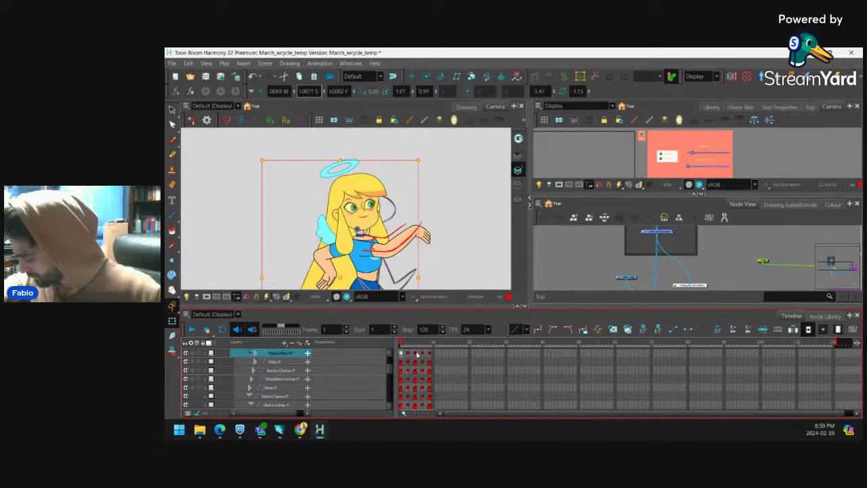
pyautogui.click(417, 354)
pyautogui.click(415, 354)
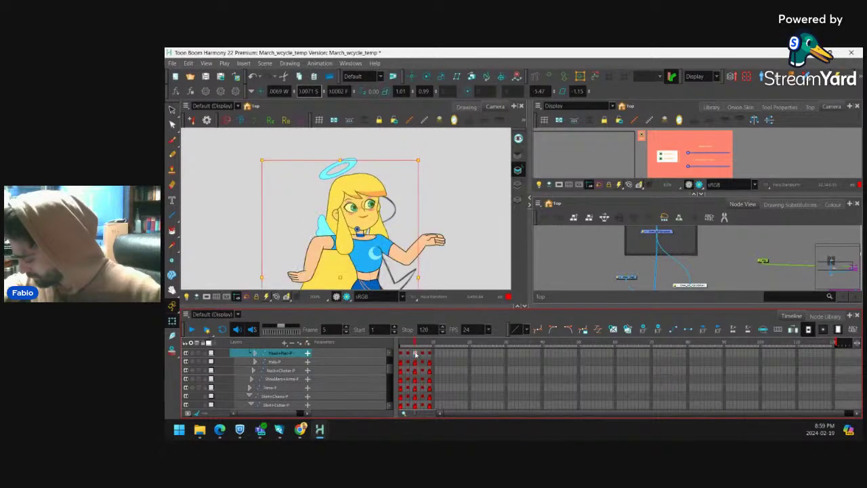
# Copy the master head peg's pose, including the halo, from frame 1 onto frames 5 and 9, and scrub through the poses.
pyautogui.click(409, 353)
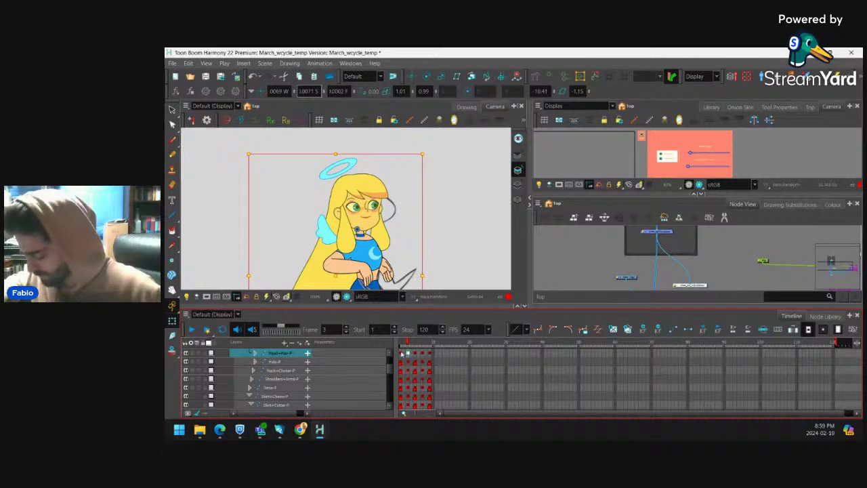
pyautogui.press('b')
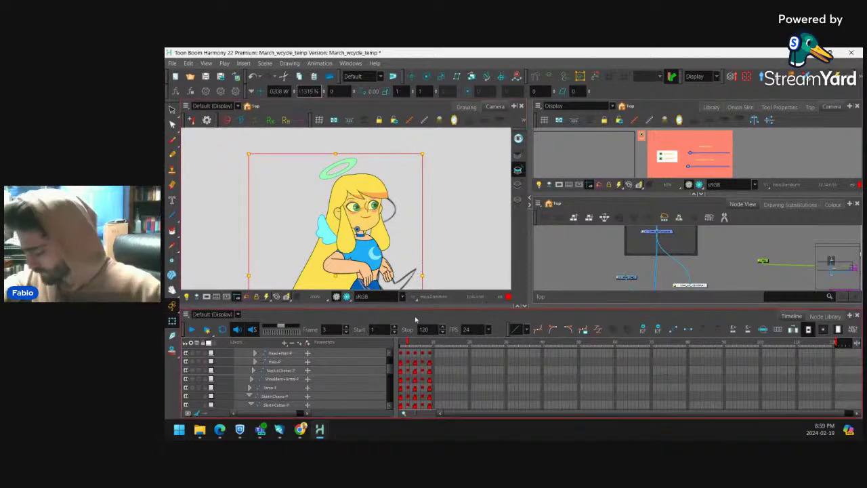
pyautogui.press('o')
pyautogui.click(401, 350)
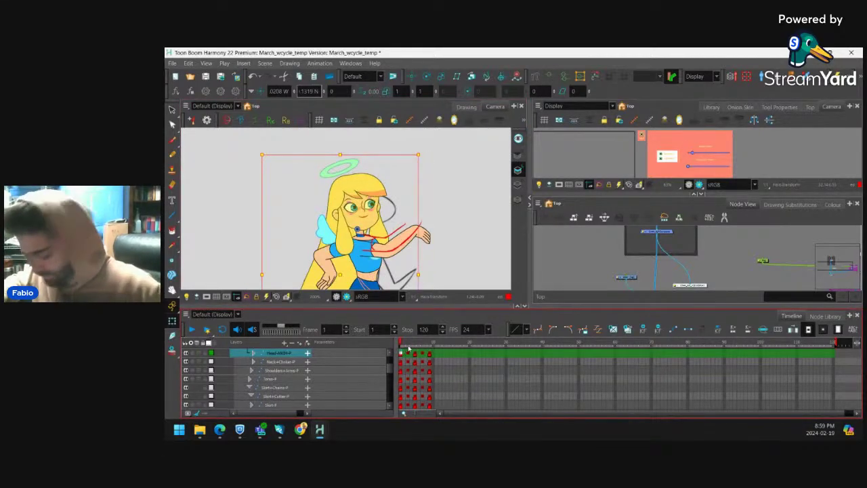
pyautogui.click(416, 353)
pyautogui.click(430, 353)
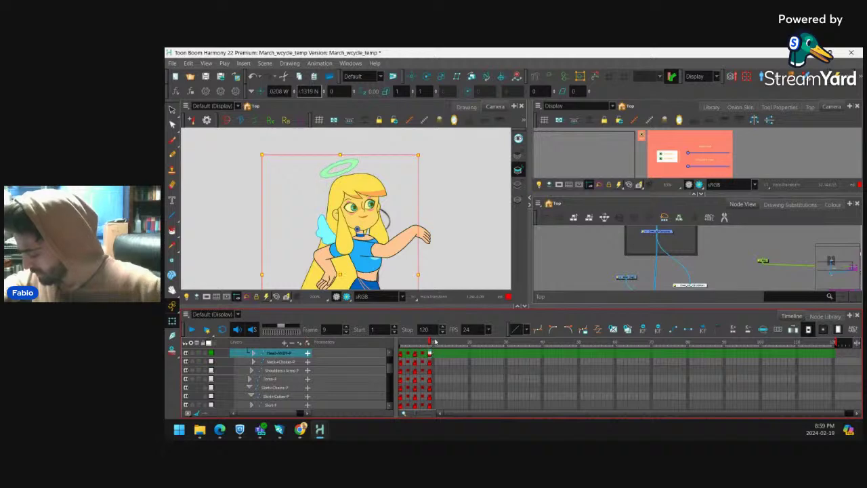
pyautogui.click(409, 344)
pyautogui.moveTo(420, 347); pyautogui.dragTo(399, 347)
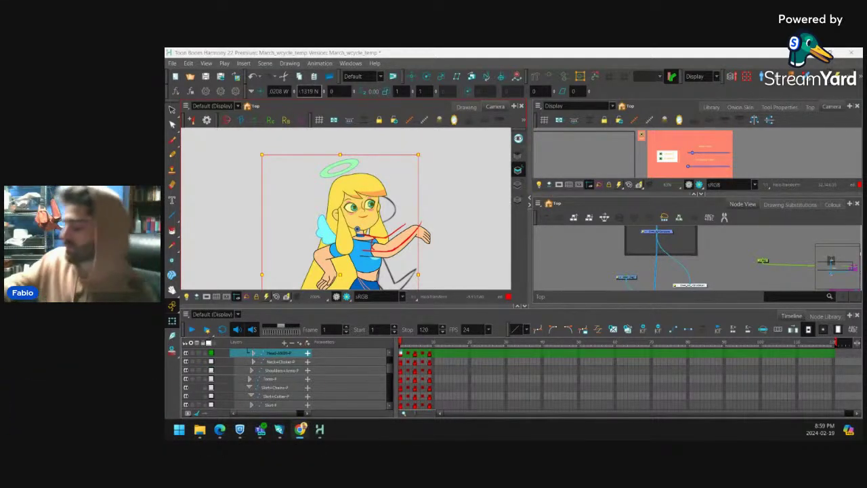
# Review the full figure between frames 1 and 3 and inspect the near shoulder and upper arm on frame 3.
pyautogui.click(447, 188)
pyautogui.scroll(-5, 435, 187)
pyautogui.moveTo(397, 238); pyautogui.dragTo(401, 219)
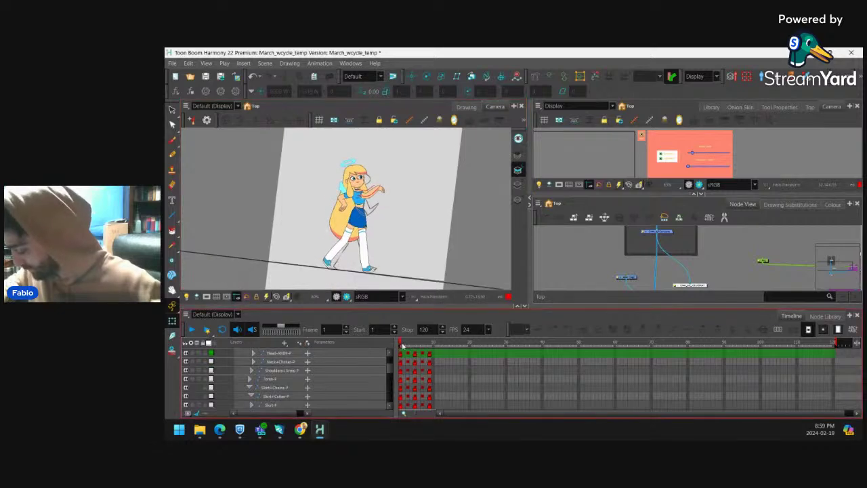
pyautogui.moveTo(403, 346)
pyautogui.mouseDown()
pyautogui.moveTo(430, 353)
pyautogui.moveTo(399, 355)
pyautogui.moveTo(414, 359)
pyautogui.moveTo(406, 358)
pyautogui.mouseUp()
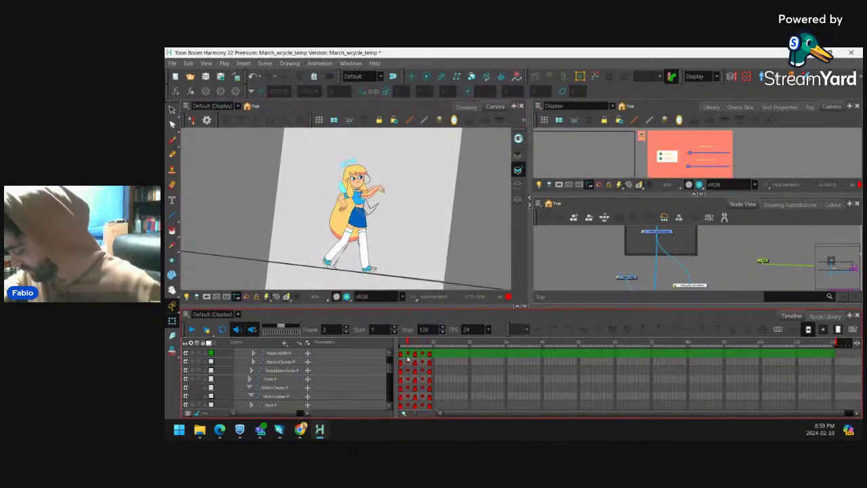
pyautogui.scroll(5, 396, 188)
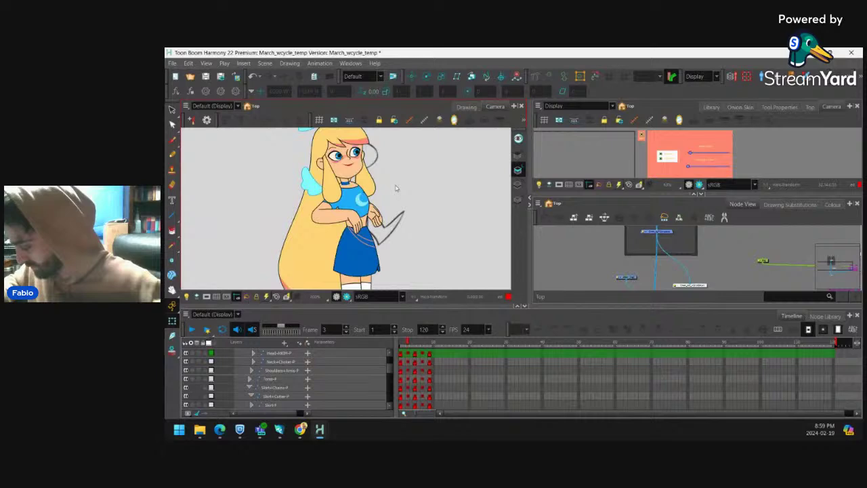
pyautogui.scroll(5, 397, 188)
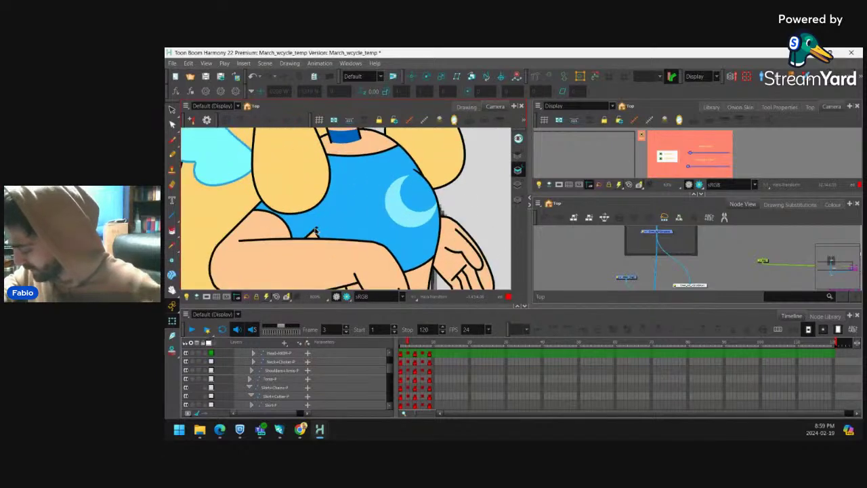
pyautogui.click(315, 231)
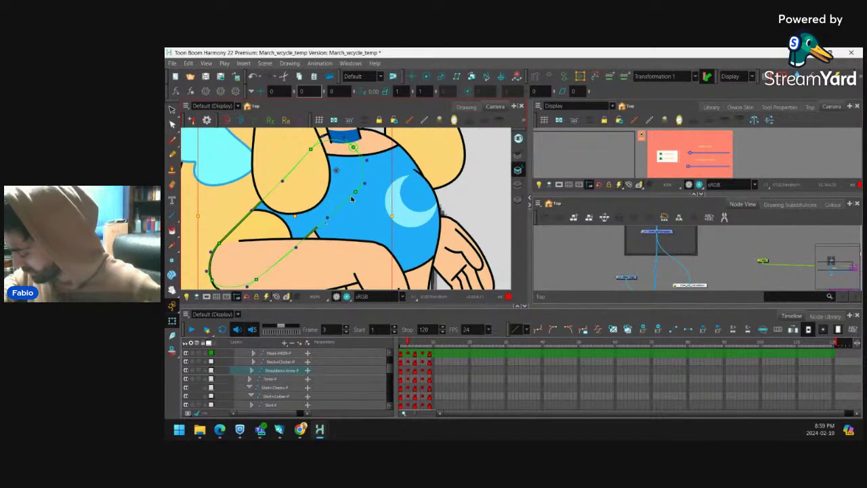
pyautogui.scroll(-10, 352, 198)
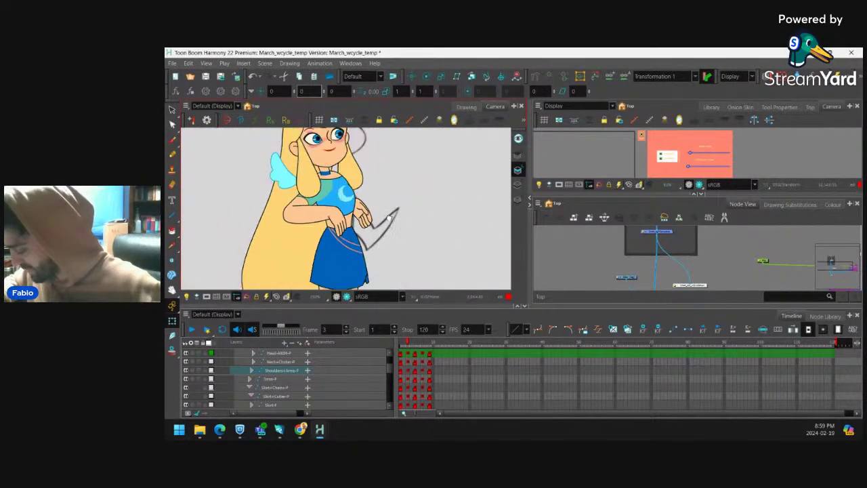
pyautogui.scroll(-5, 391, 216)
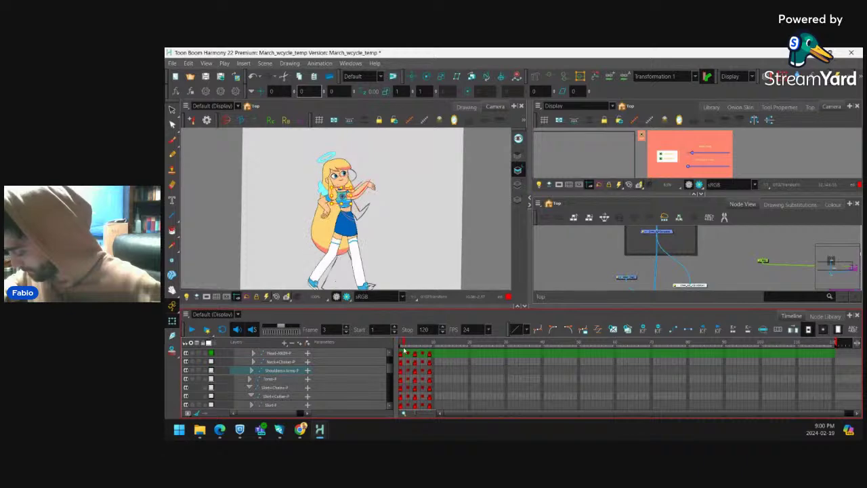
pyautogui.moveTo(404, 350)
pyautogui.mouseDown()
pyautogui.moveTo(425, 354)
pyautogui.moveTo(400, 355)
pyautogui.mouseUp()
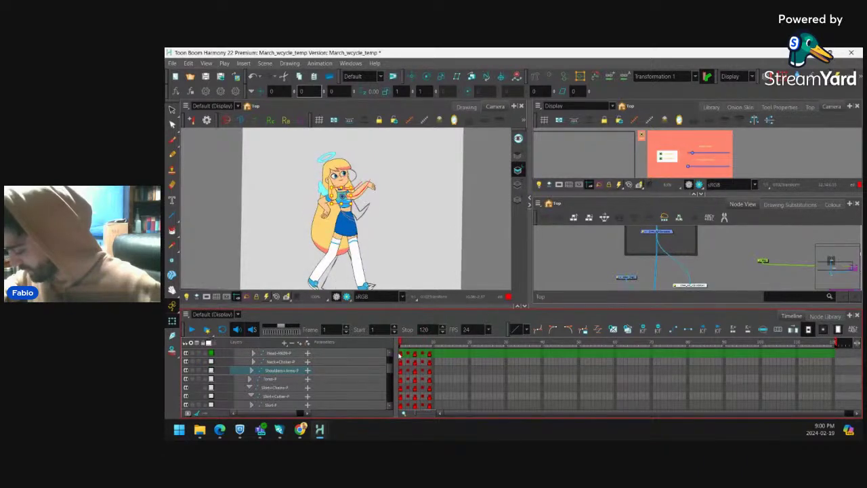
pyautogui.scroll(2, 386, 255)
# Bend the far knee on frame 7 by swinging the far lower leg up behind the body.
pyautogui.click(414, 355)
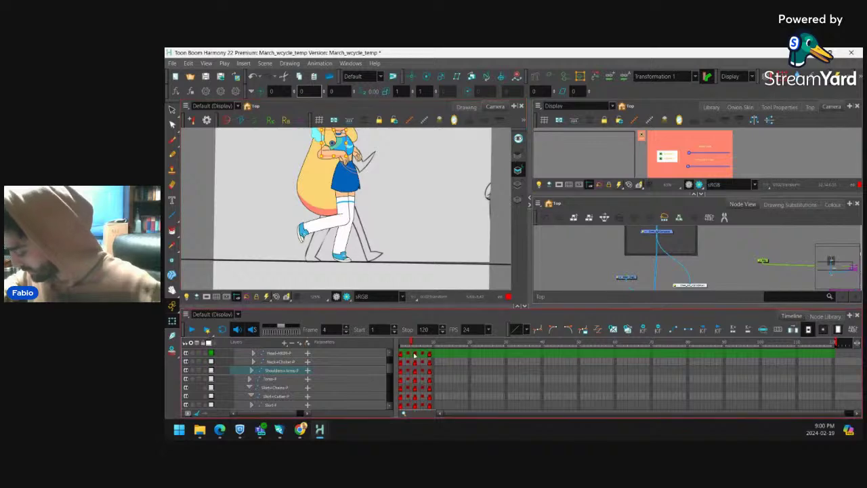
pyautogui.click(422, 354)
pyautogui.moveTo(389, 246); pyautogui.dragTo(393, 227)
pyautogui.scroll(2, 393, 227)
pyautogui.click(344, 251)
pyautogui.press('b')
pyautogui.press('b')
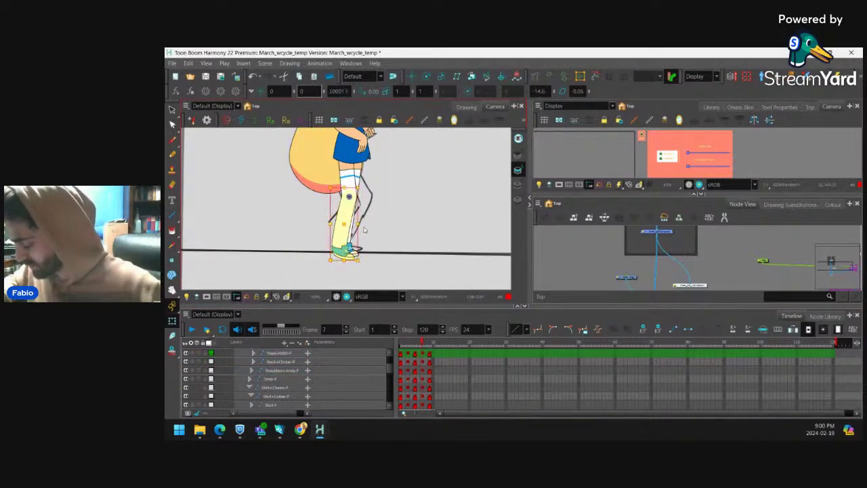
pyautogui.press(',')
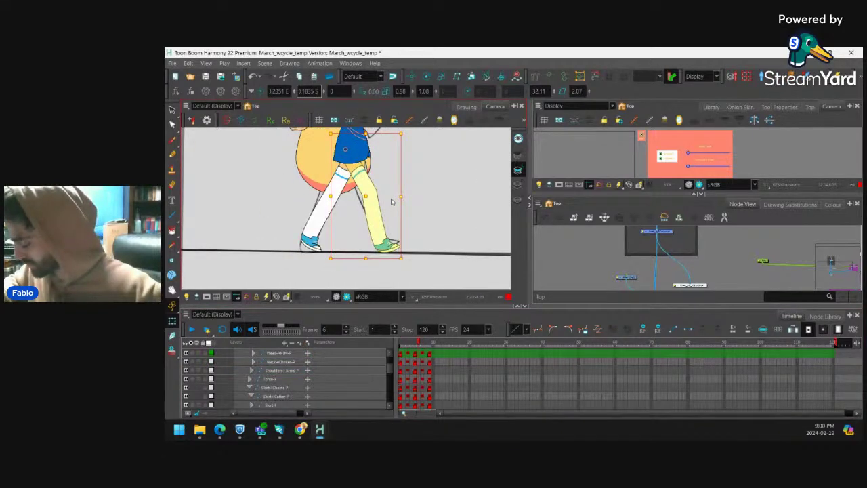
pyautogui.press('.')
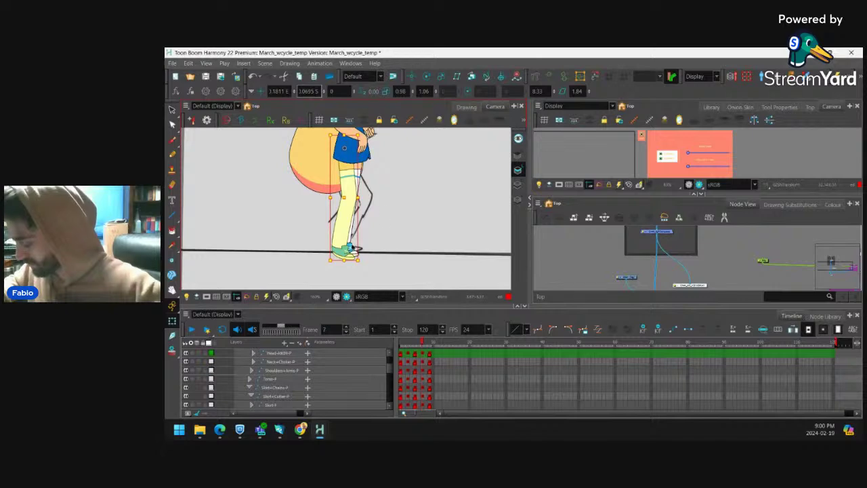
pyautogui.click(355, 252)
pyautogui.press('b')
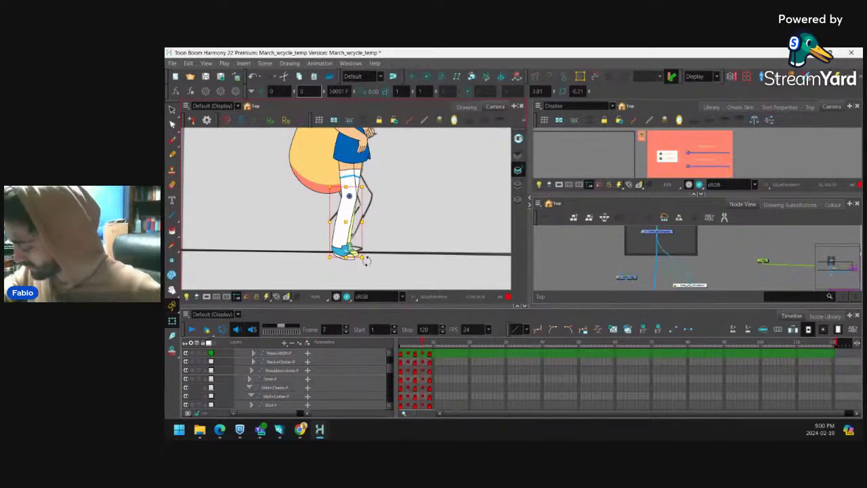
pyautogui.moveTo(367, 261); pyautogui.dragTo(297, 241)
# Rotate and rescale the near leg on frame 7 to plant its foot on the ground line, and check it against the preceding frame.
pyautogui.click(345, 252)
pyautogui.press('b')
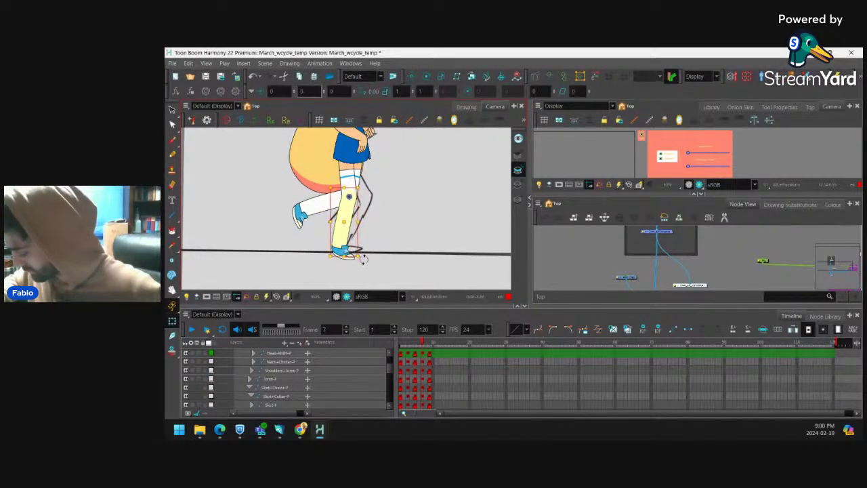
pyautogui.click(362, 260)
pyautogui.moveTo(344, 260)
pyautogui.mouseDown()
pyautogui.moveTo(359, 248)
pyautogui.moveTo(350, 207)
pyautogui.moveTo(348, 257)
pyautogui.mouseUp()
pyautogui.hotkey('shift', 'b')
pyautogui.press('2')
pyautogui.press('2')
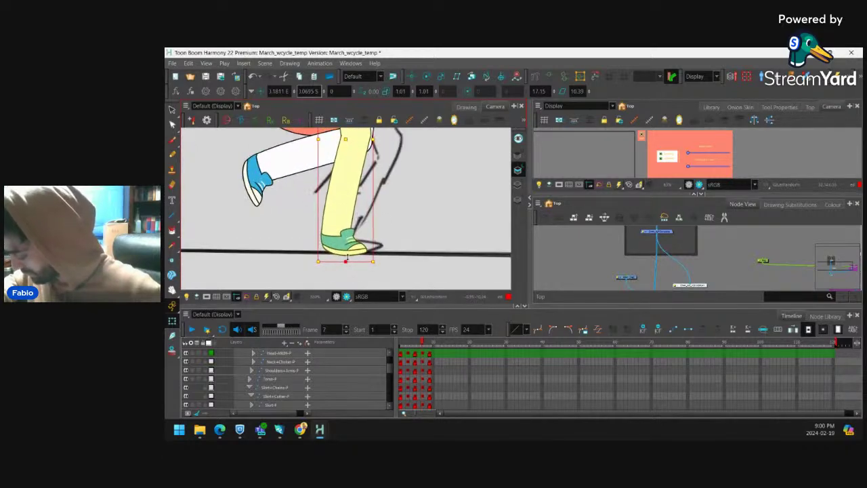
pyautogui.scroll(-5, 386, 215)
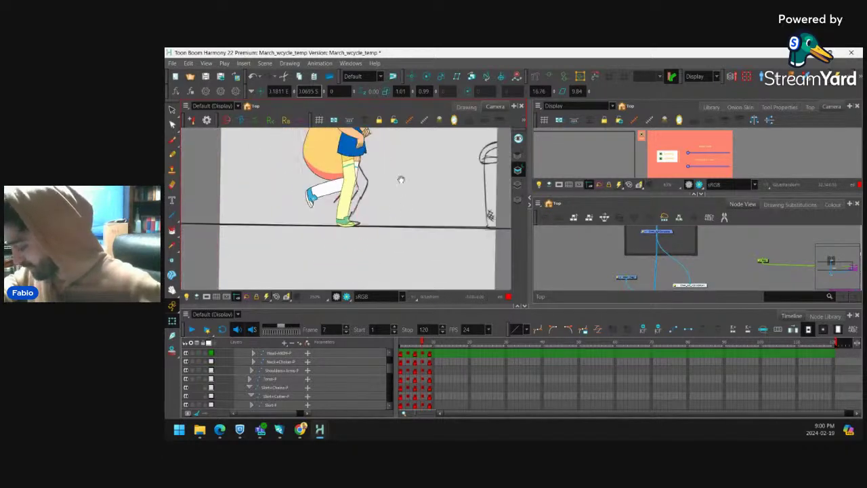
pyautogui.click(419, 345)
pyautogui.click(424, 345)
pyautogui.scroll(5, 355, 192)
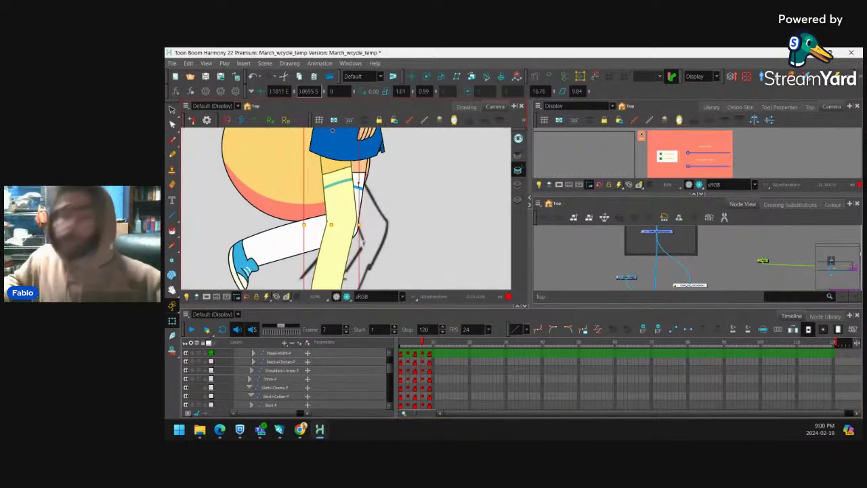
pyautogui.scroll(4, 352, 197)
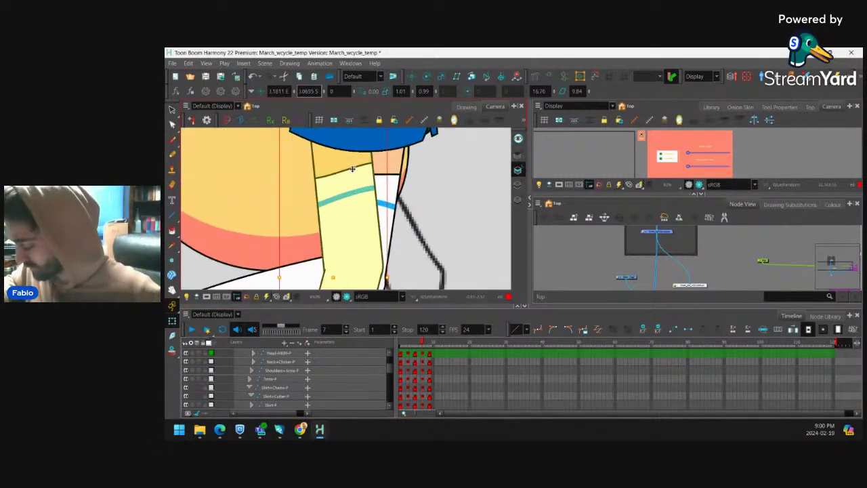
# Bend the top edge of the front leg's sock into a smooth arch with its curve deformer at frame 7.
pyautogui.click(372, 163)
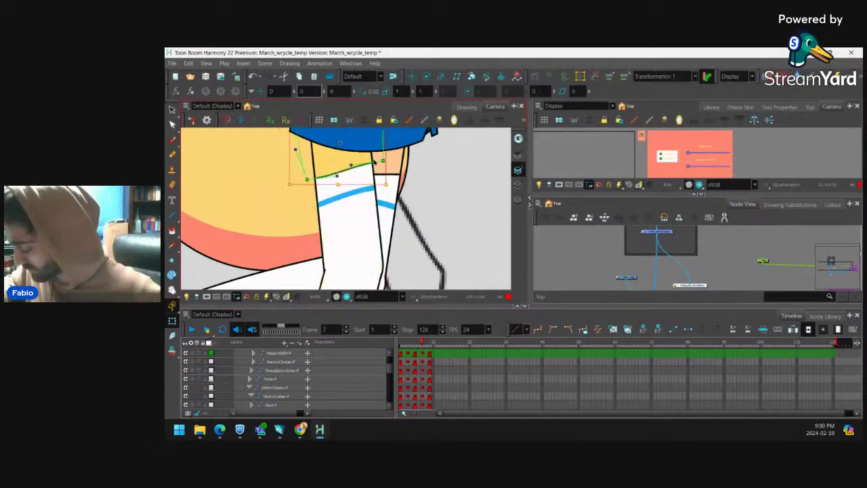
pyautogui.moveTo(382, 161)
pyautogui.mouseDown()
pyautogui.moveTo(384, 170)
pyautogui.moveTo(338, 169)
pyautogui.moveTo(340, 162)
pyautogui.moveTo(336, 196)
pyautogui.moveTo(351, 181)
pyautogui.moveTo(410, 177)
pyautogui.moveTo(369, 173)
pyautogui.moveTo(397, 170)
pyautogui.mouseUp()
pyautogui.click(397, 177)
pyautogui.click(395, 175)
pyautogui.click(391, 169)
pyautogui.hotkey('shift', 'c')
# Raise the blue stripe on the rear leg's sock with its deformer so it lines up with the front stripe.
pyautogui.click(385, 205)
pyautogui.hotkey('shift', 'F11')
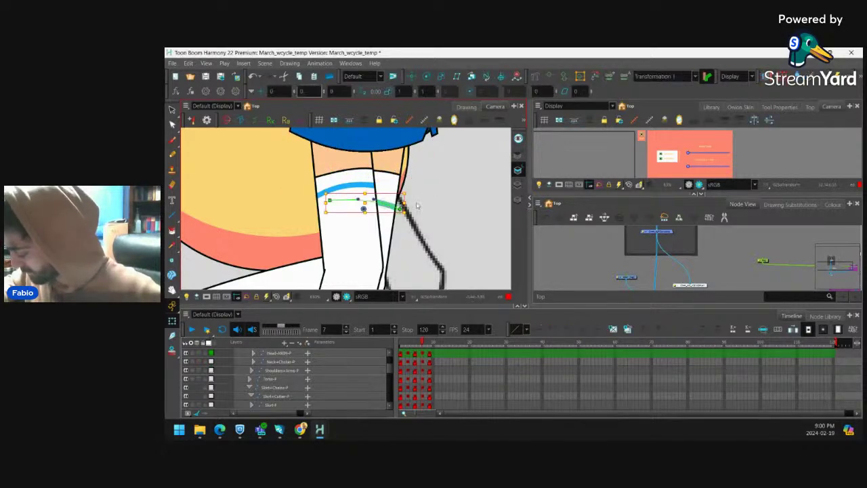
pyautogui.moveTo(405, 209); pyautogui.dragTo(379, 195)
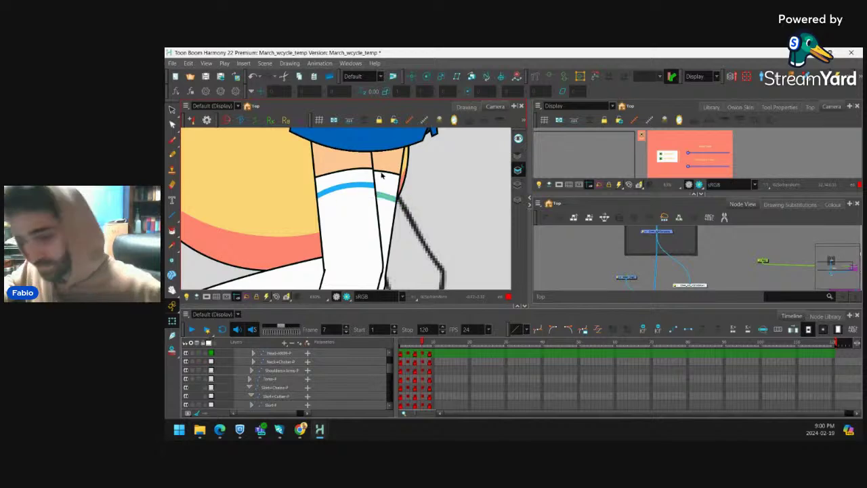
# Copy the upper-body pose on the torso-and-head peg from frame 3 to frame 7.
pyautogui.scroll(-6, 376, 199)
pyautogui.moveTo(393, 198); pyautogui.dragTo(389, 212)
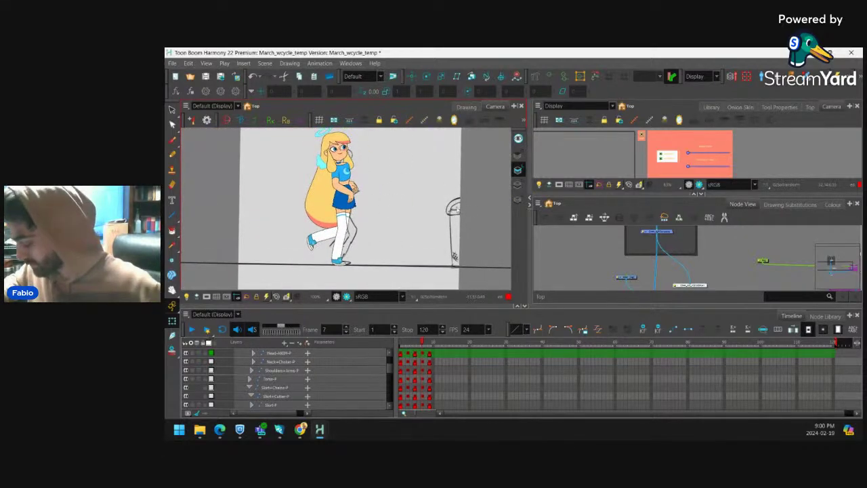
pyautogui.moveTo(421, 342); pyautogui.dragTo(422, 342)
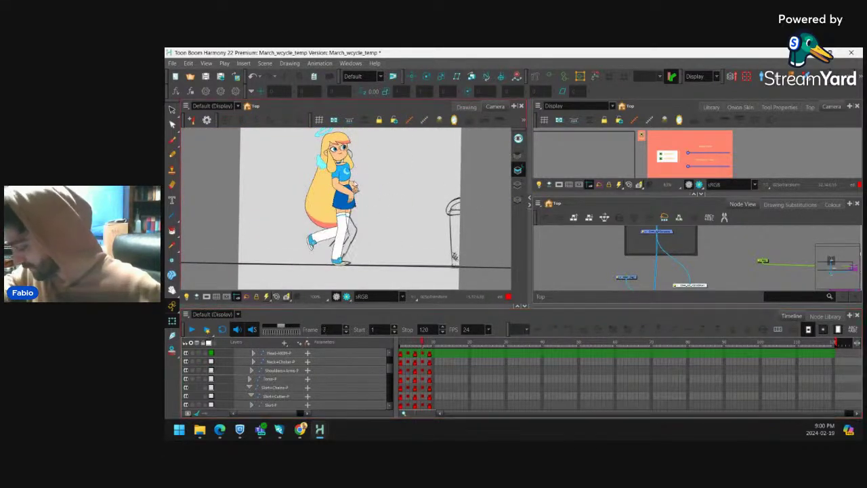
pyautogui.click(355, 174)
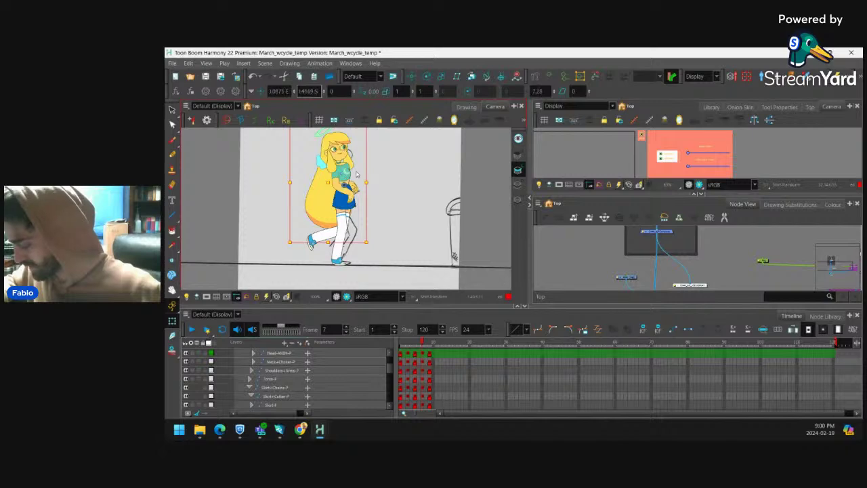
pyautogui.press('o')
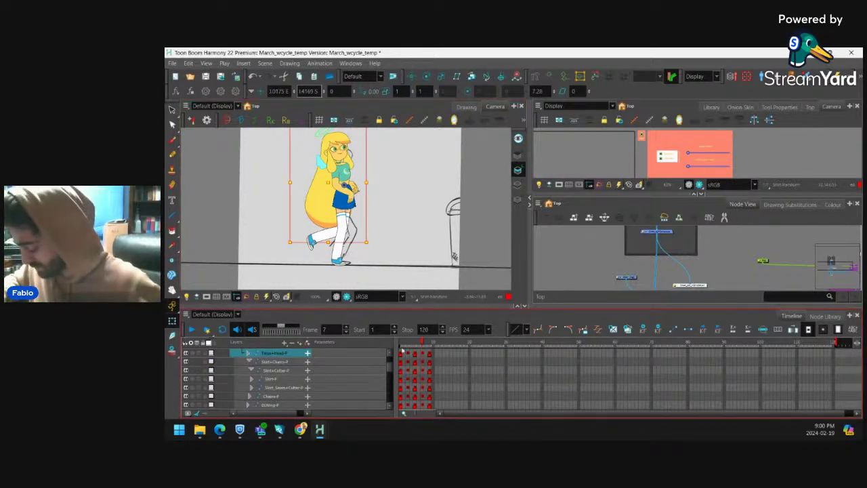
pyautogui.click(408, 355)
pyautogui.click(422, 353)
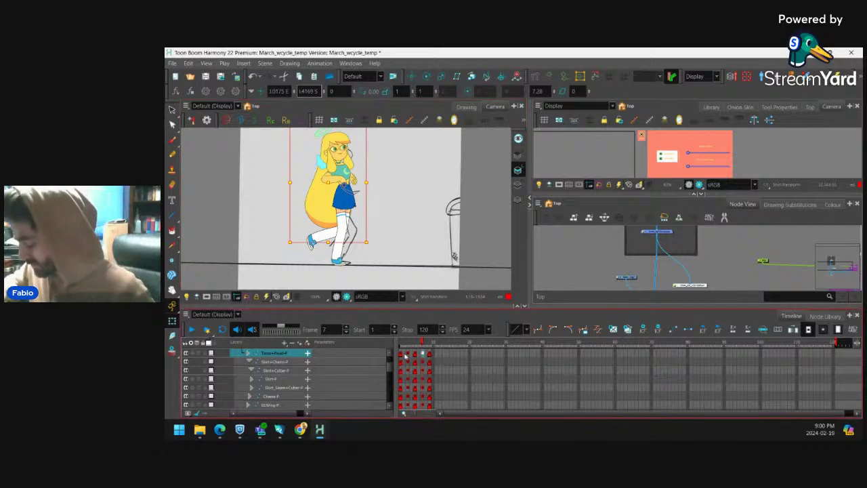
# Return to frame 1, locate the character's master peg, and collapse the whole rig under the CHAR_Ref_V02-P peg.
pyautogui.moveTo(402, 348)
pyautogui.mouseDown()
pyautogui.moveTo(435, 350)
pyautogui.moveTo(407, 358)
pyautogui.moveTo(433, 355)
pyautogui.moveTo(392, 342)
pyautogui.mouseUp()
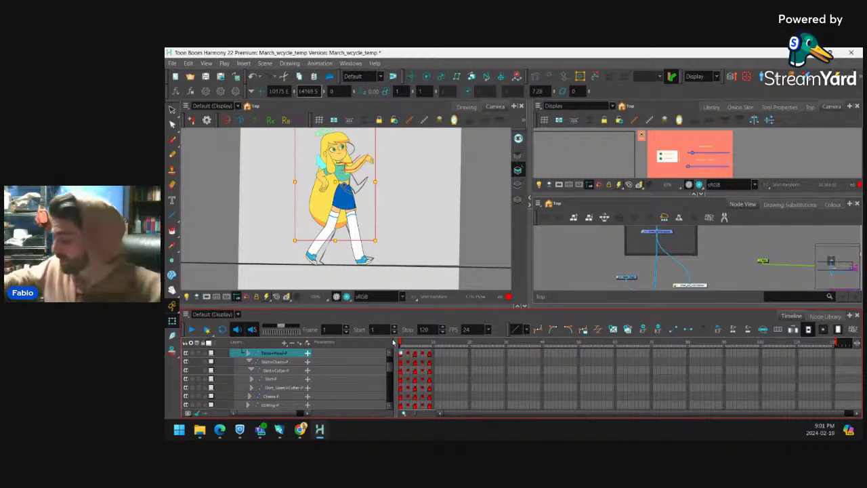
pyautogui.click(353, 205)
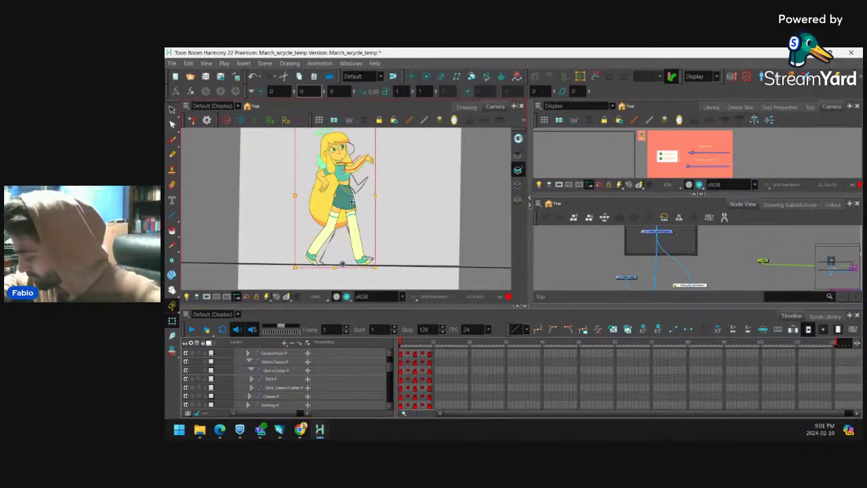
pyautogui.press('o')
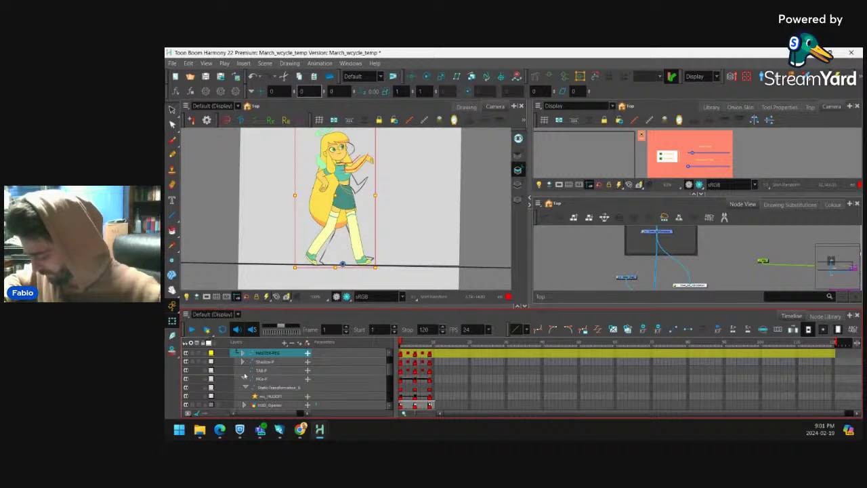
pyautogui.click(245, 377)
pyautogui.click(246, 387)
pyautogui.scroll(3, 388, 354)
pyautogui.click(410, 283)
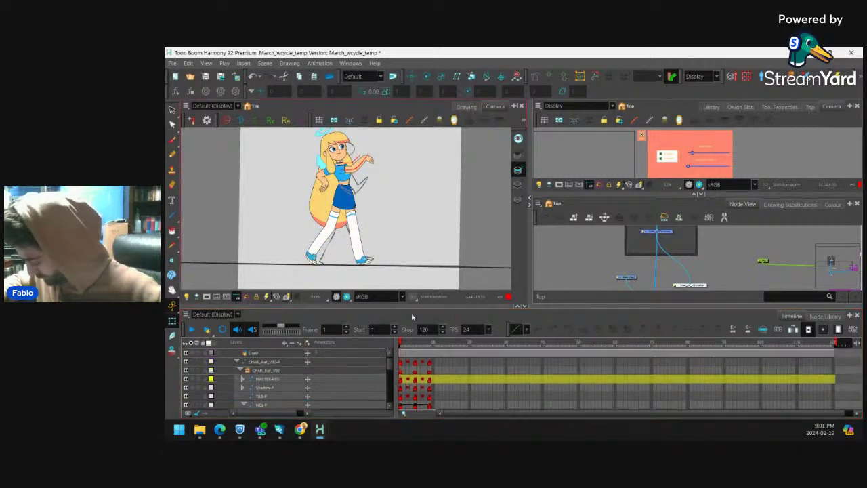
pyautogui.click(402, 382)
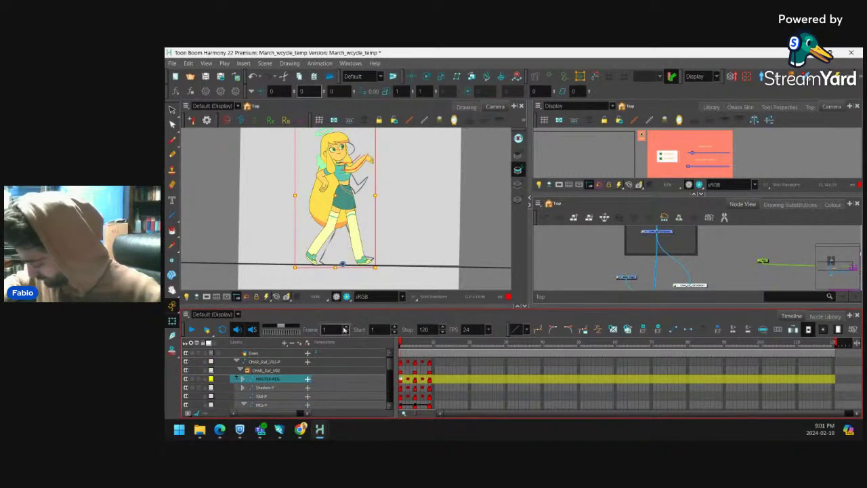
pyautogui.press('b')
pyautogui.press('Left')
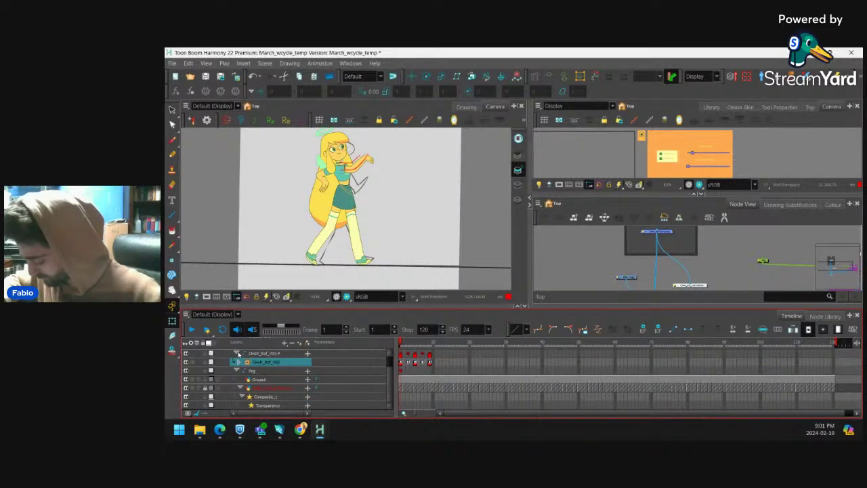
pyautogui.click(238, 354)
pyautogui.click(401, 364)
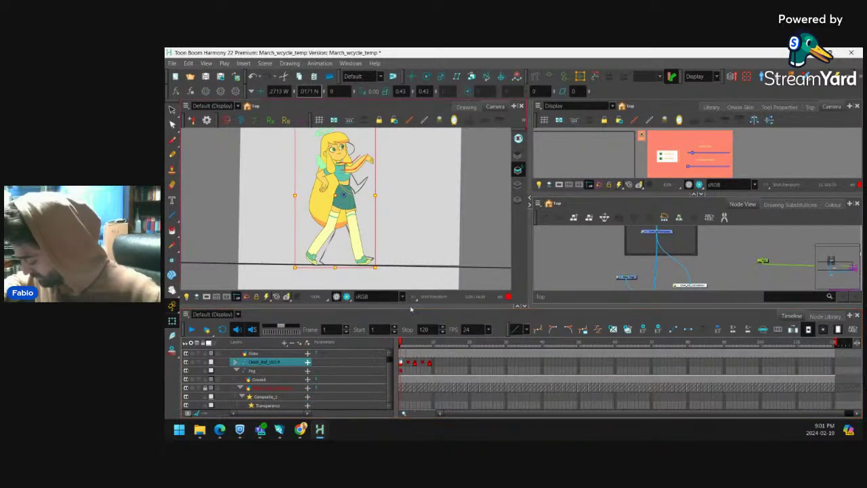
# Respace the character's pose keyframes four frames apart, placing them at frames 1, 5, 9, 13 and 17.
pyautogui.click(408, 363)
pyautogui.click(401, 363)
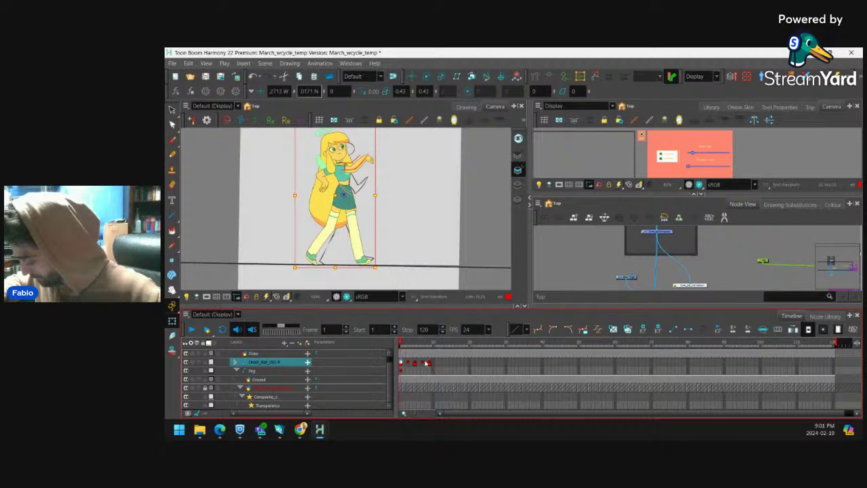
pyautogui.click(407, 363)
pyautogui.click(407, 364)
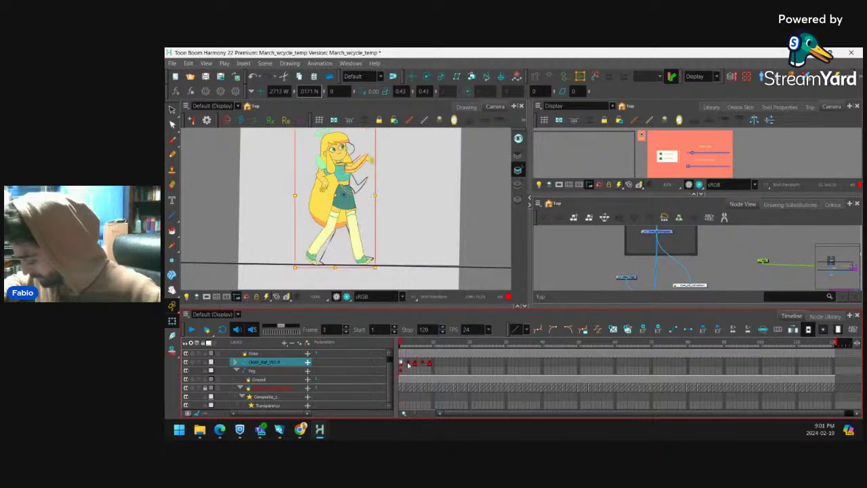
pyautogui.moveTo(408, 362); pyautogui.dragTo(416, 362)
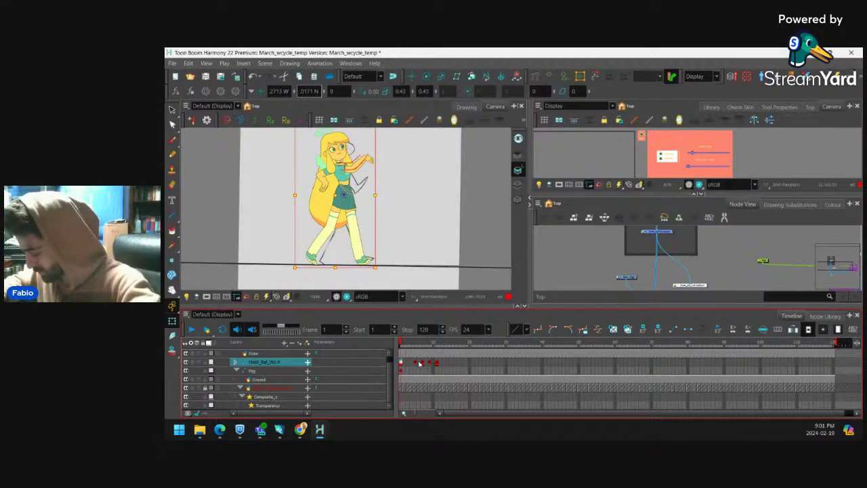
pyautogui.click(416, 363)
pyautogui.press('+')
pyautogui.press('+')
pyautogui.click(431, 364)
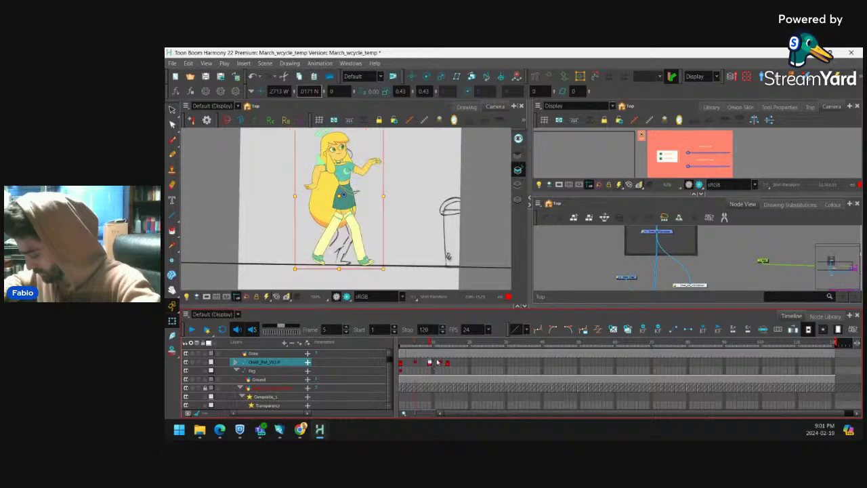
pyautogui.press('+')
pyautogui.press('+')
pyautogui.click(444, 363)
# Set frame 1 as a motion keyframe, check the in-between poses, and add a breakdown keyframe at frame 3.
pyautogui.click(407, 364)
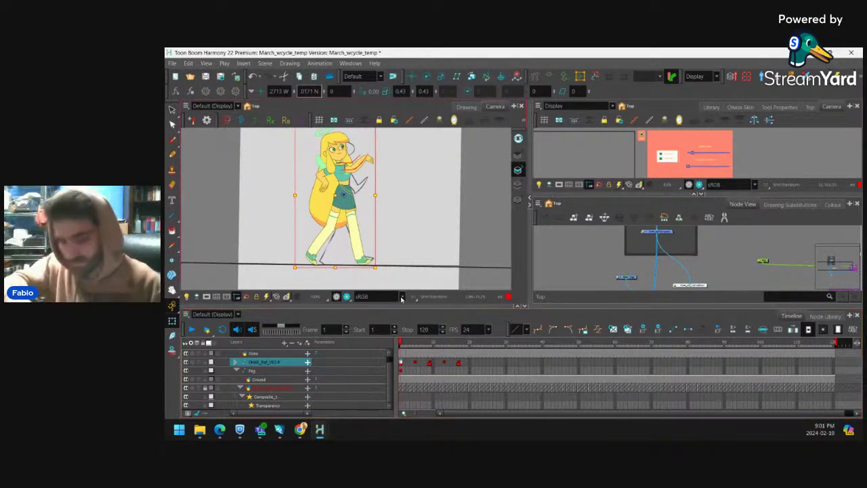
pyautogui.hotkey('ctrl', 'k')
pyautogui.press('.')
pyautogui.press('.')
pyautogui.press('.')
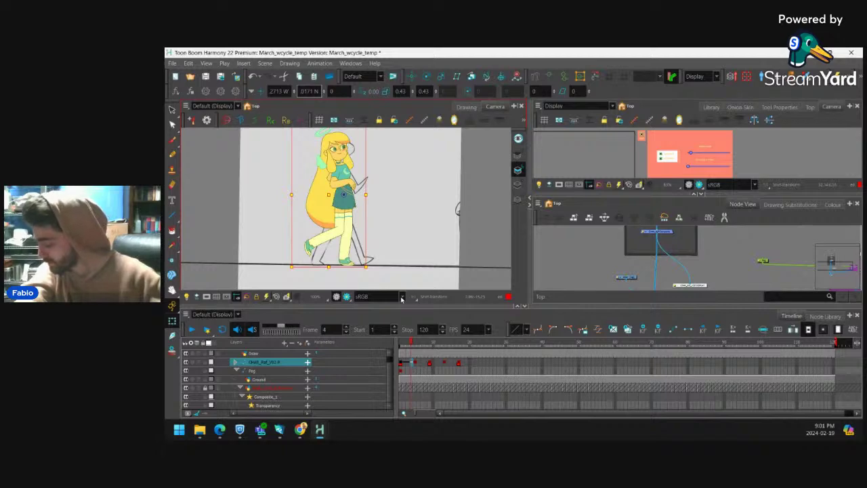
pyautogui.press(',')
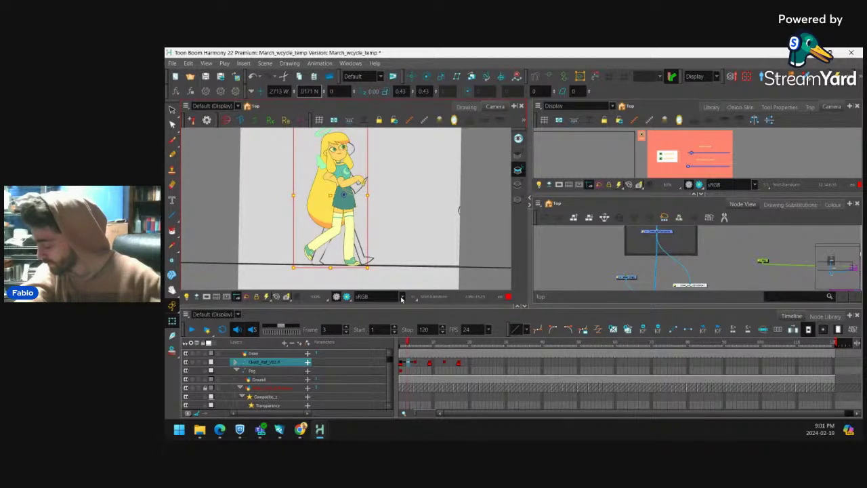
pyautogui.press('.')
pyautogui.press('.')
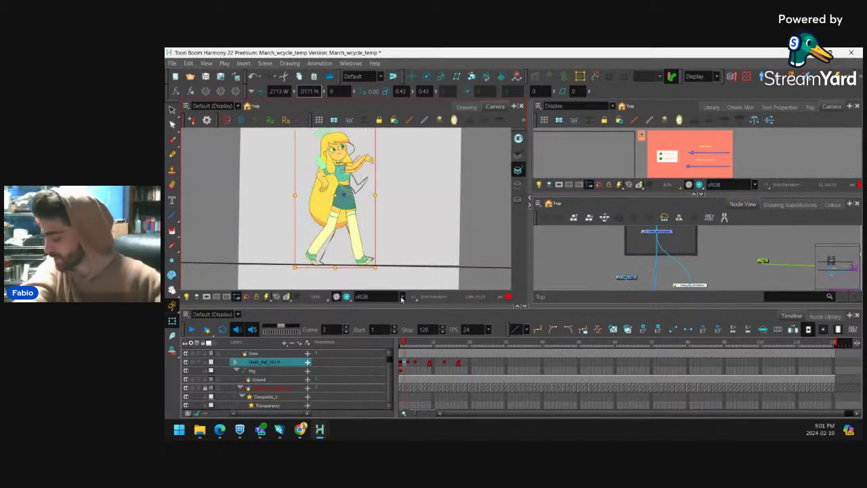
# Mark the passing-pose keyframes at frames 5 and 13 in blue.
pyautogui.click(415, 363)
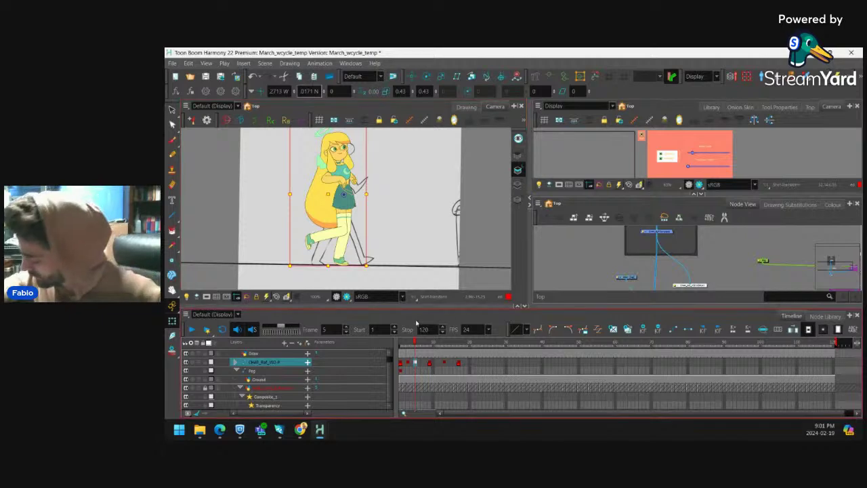
pyautogui.rightClick(414, 363)
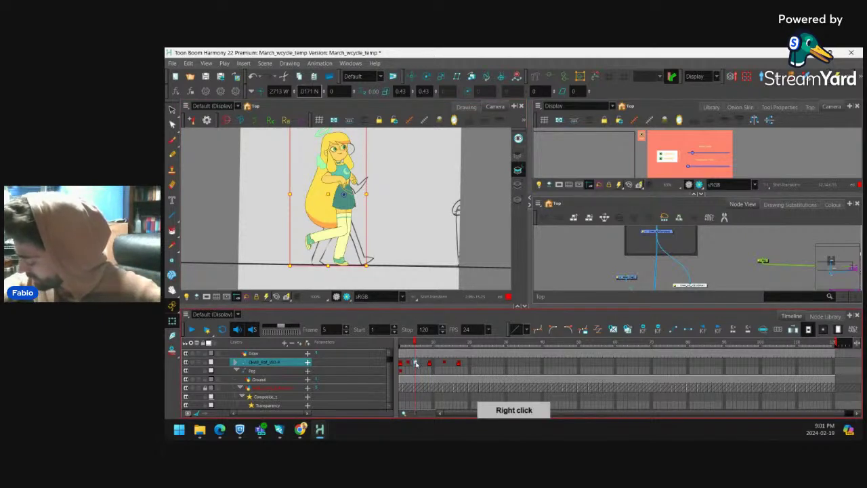
pyautogui.moveTo(544, 117)
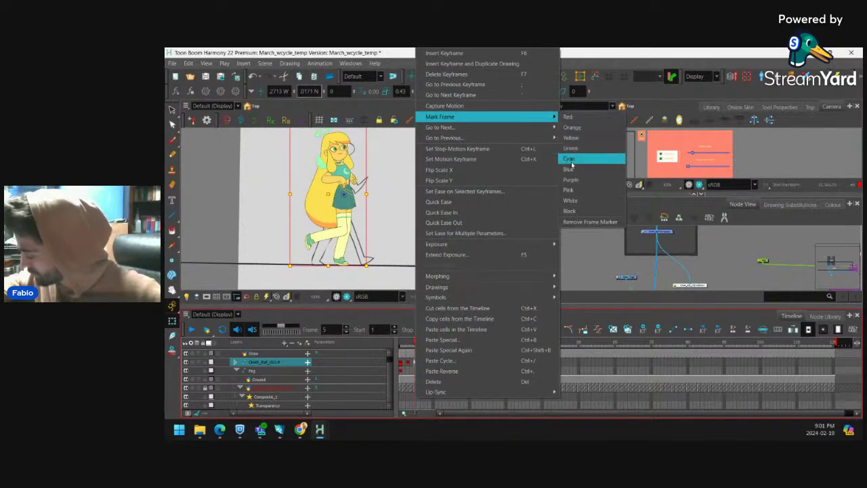
pyautogui.click(583, 163)
pyautogui.click(448, 367)
pyautogui.rightClick(443, 364)
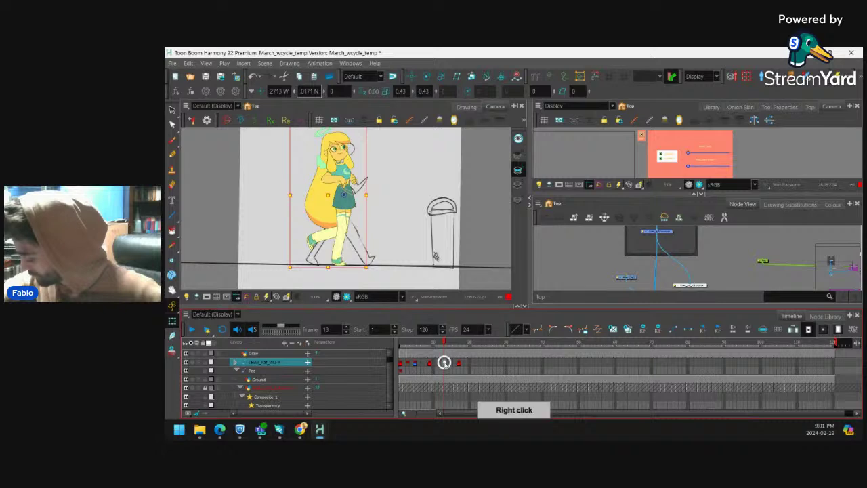
pyautogui.moveTo(565, 118)
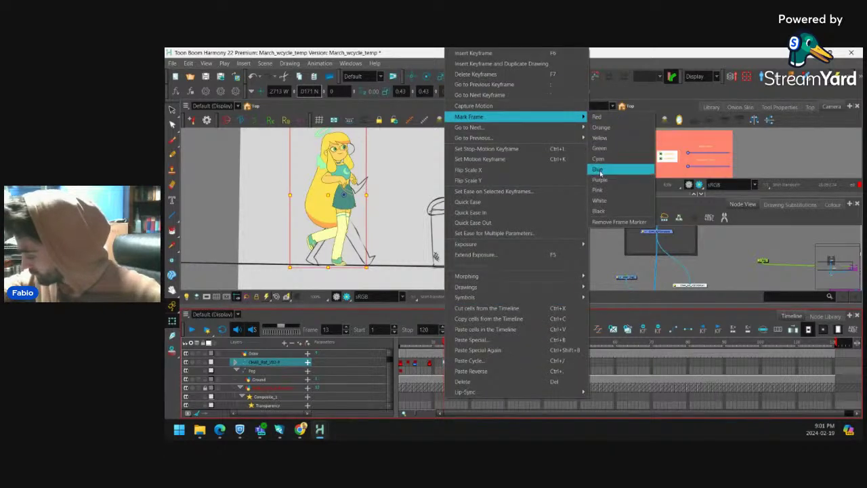
pyautogui.click(610, 163)
# Compare the character's poses at frames 1 and 3, with the full figure and ground line in view.
pyautogui.click(401, 364)
pyautogui.click(408, 363)
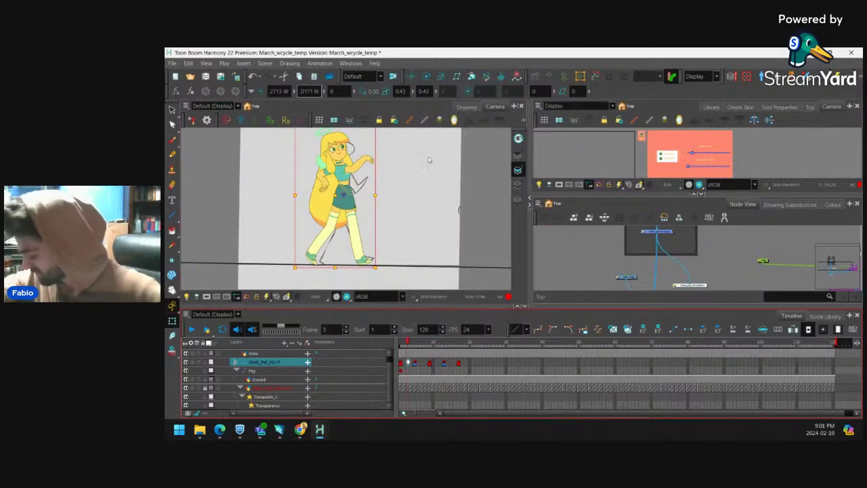
pyautogui.moveTo(423, 177); pyautogui.dragTo(422, 196)
pyautogui.scroll(-2, 449, 195)
pyautogui.scroll(2, 429, 210)
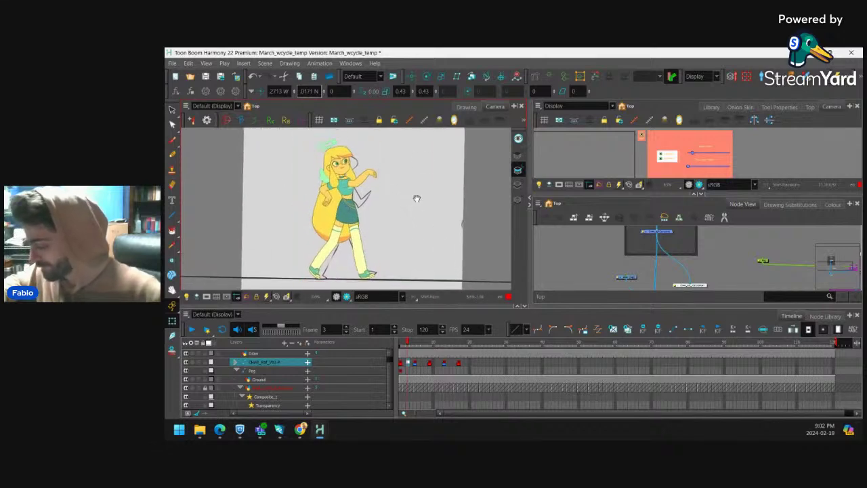
pyautogui.hotkey('ctrl', 'a')
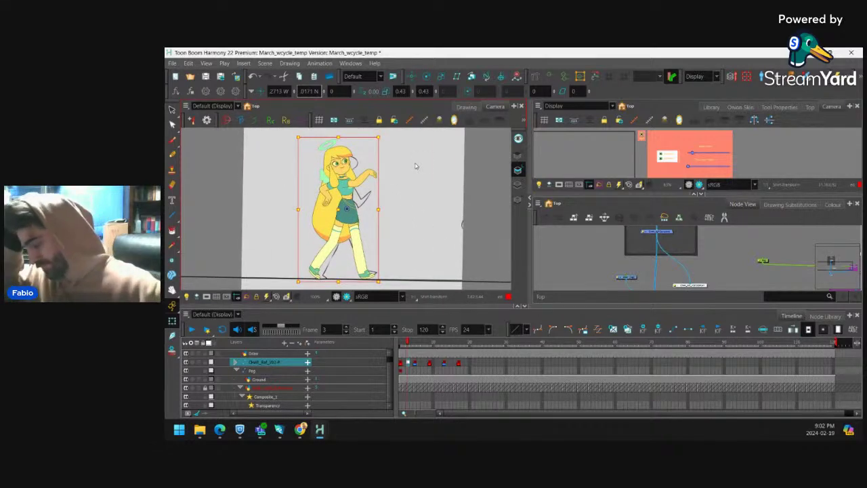
pyautogui.click(407, 364)
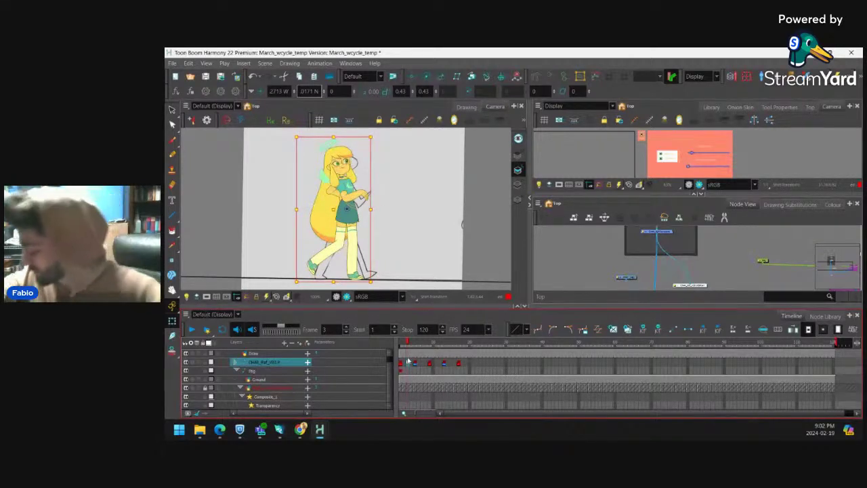
pyautogui.click(408, 235)
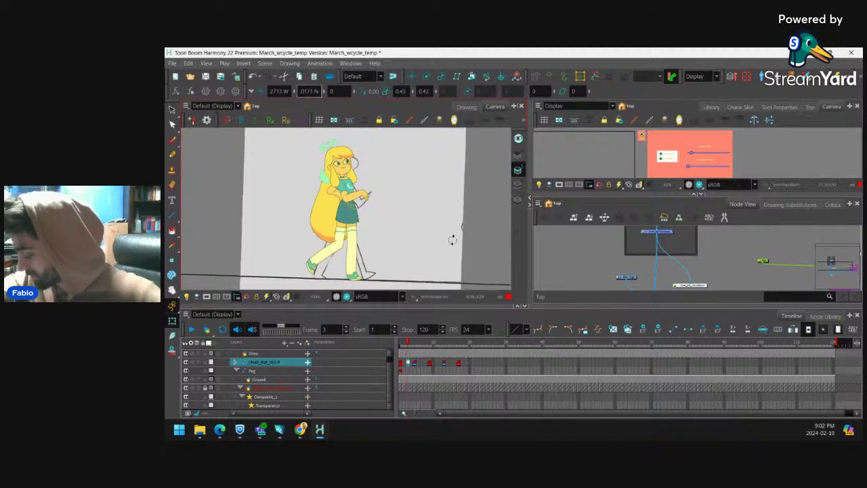
# At frame 3, select the whole front leg and slightly adjust its vertical stretch so the shoe rests on the ground line.
pyautogui.moveTo(453, 240); pyautogui.dragTo(406, 217)
pyautogui.scroll(5, 406, 217)
pyautogui.click(389, 259)
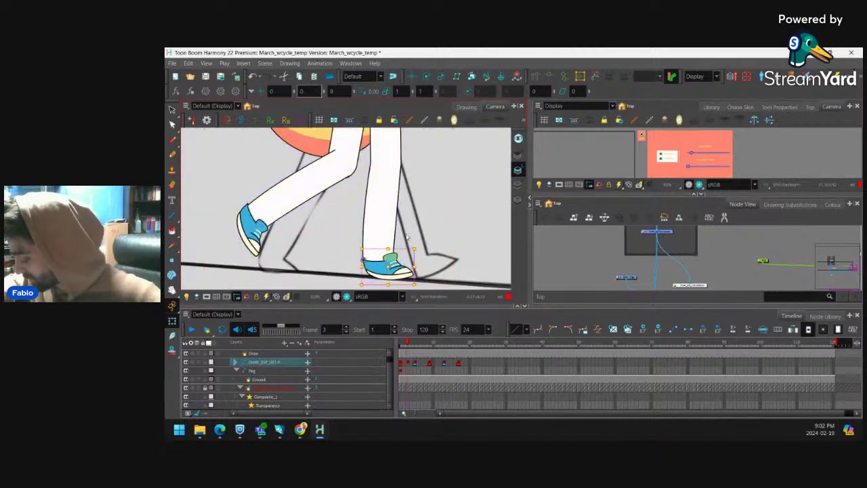
pyautogui.press('b')
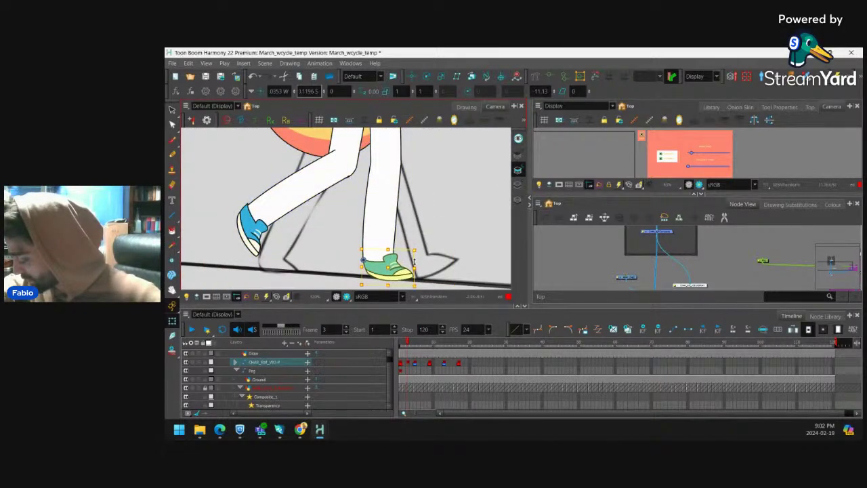
pyautogui.click(389, 269)
pyautogui.click(394, 265)
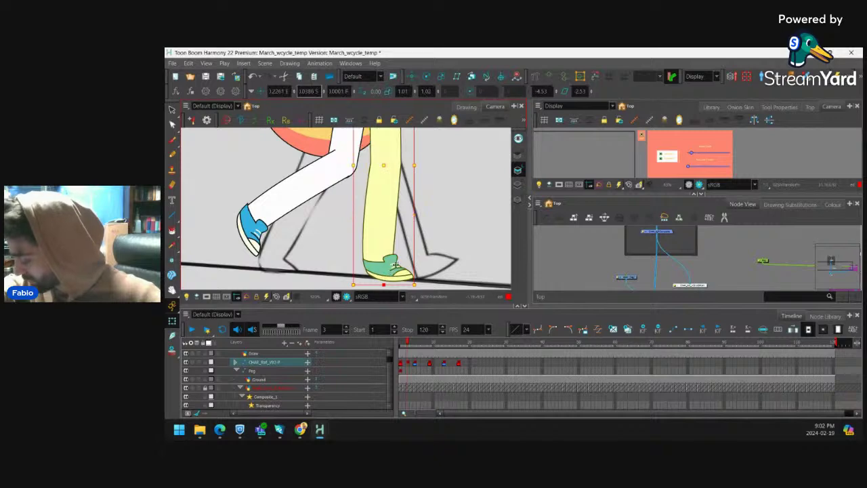
pyautogui.moveTo(386, 281); pyautogui.dragTo(385, 280)
# Check the upper body and arms of the frame 3 breakdown against the frame 1 pose.
pyautogui.press('2')
pyautogui.press('2')
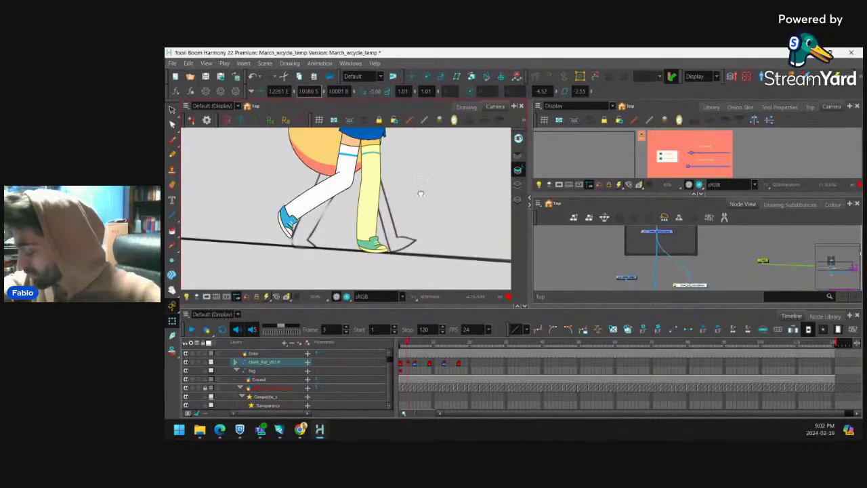
pyautogui.moveTo(412, 196); pyautogui.dragTo(411, 220)
pyautogui.moveTo(407, 163); pyautogui.dragTo(393, 221)
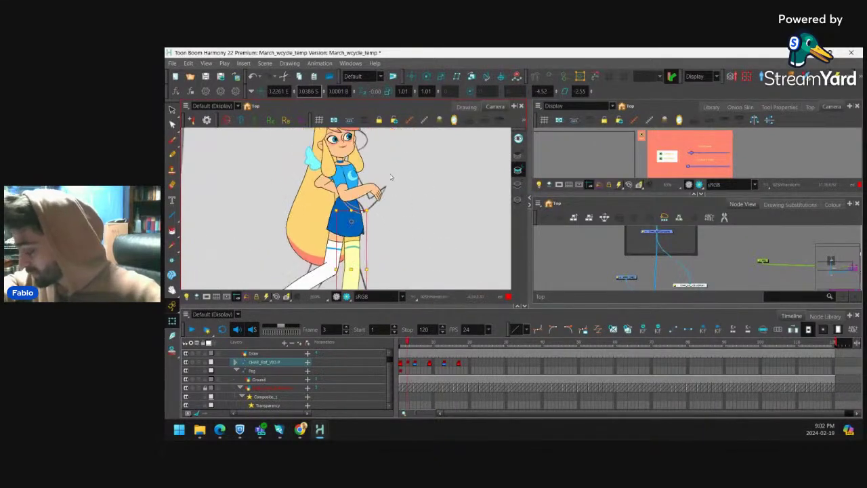
pyautogui.scroll(-1, 391, 177)
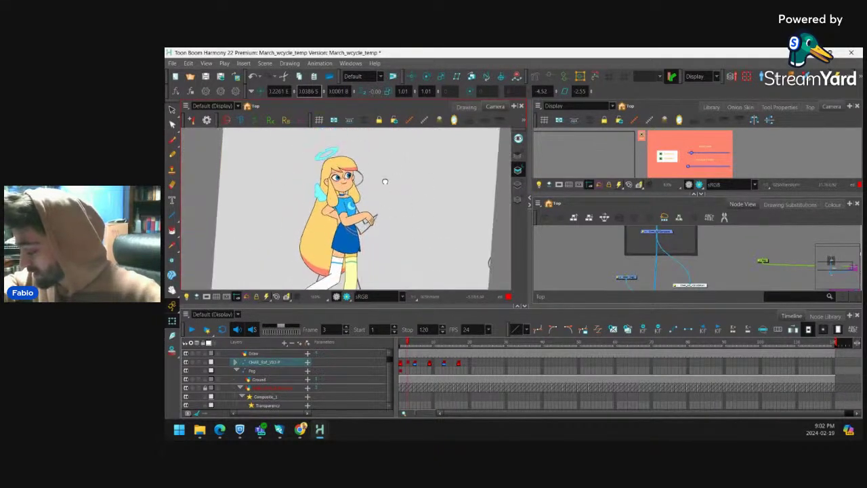
pyautogui.scroll(1, 383, 162)
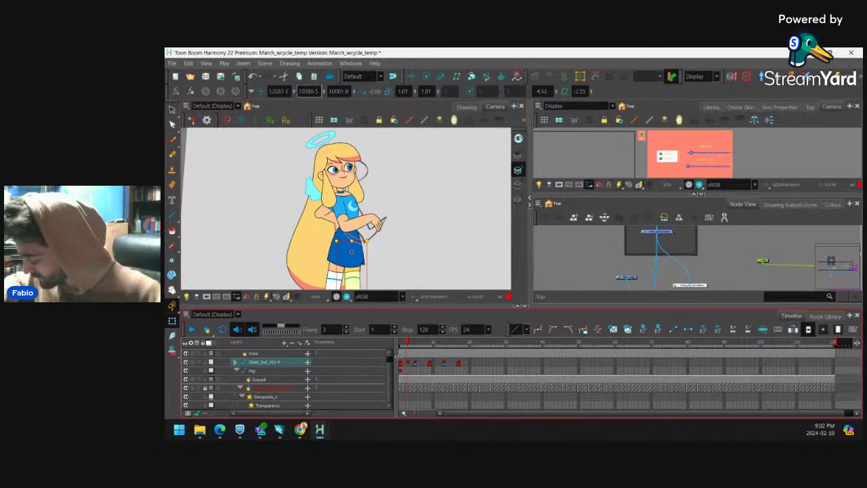
pyautogui.click(403, 363)
pyautogui.click(408, 363)
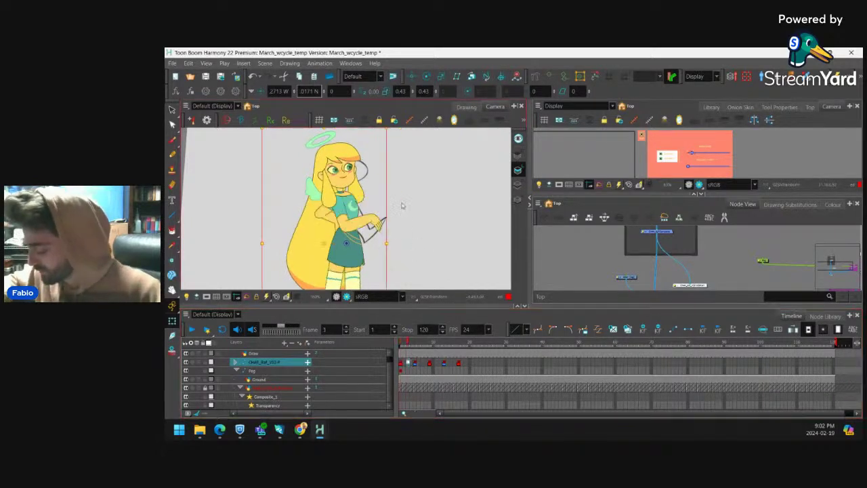
pyautogui.moveTo(393, 208); pyautogui.dragTo(395, 221)
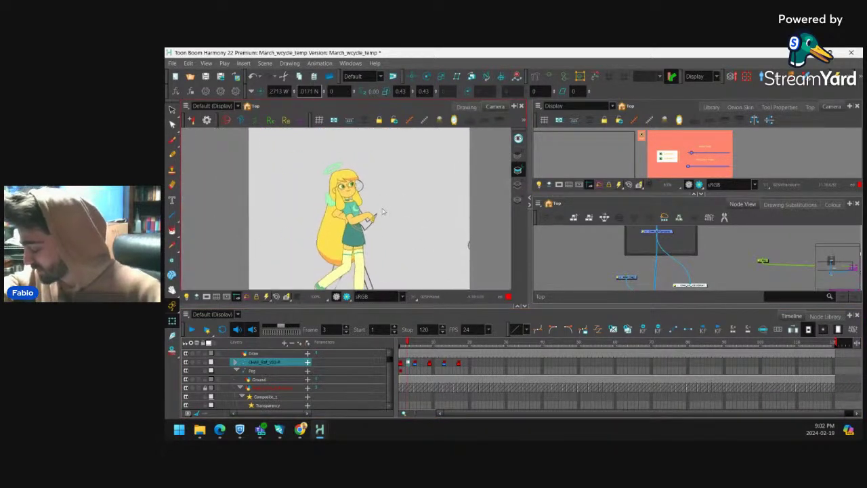
# Raise the torso, together with the head and arms, slightly at frame 3, leaving the skirt in place.
pyautogui.press('2')
pyautogui.press('2')
pyautogui.click(367, 205)
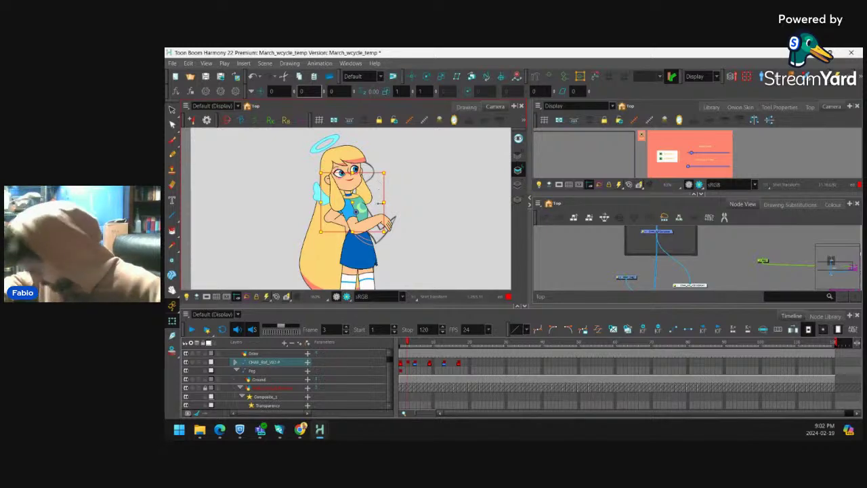
pyautogui.click(377, 220)
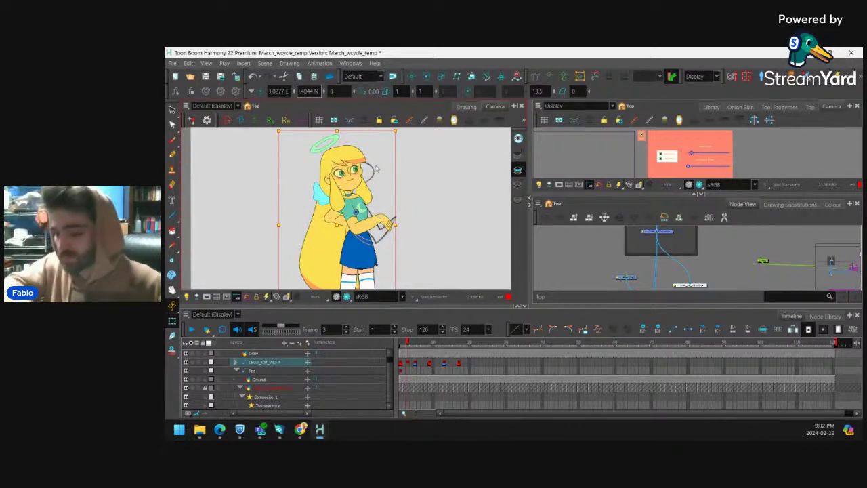
pyautogui.press('Up')
pyautogui.press('Up')
pyautogui.press('Up')
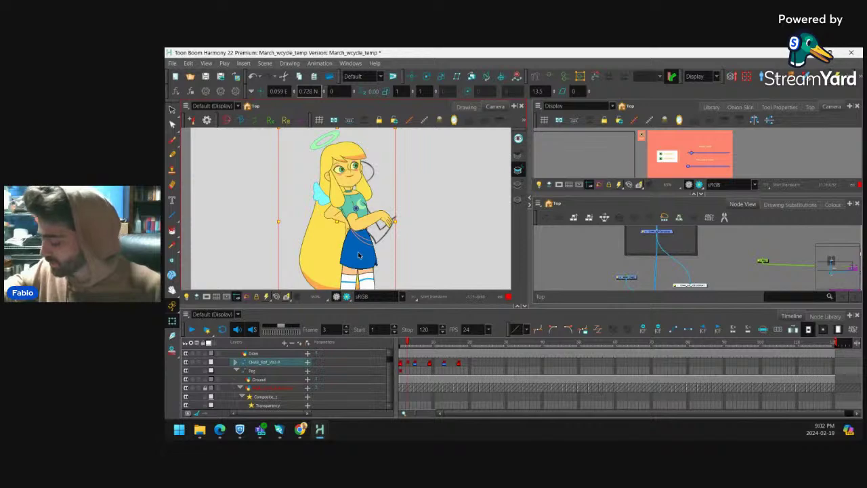
pyautogui.press('Escape')
pyautogui.click(363, 253)
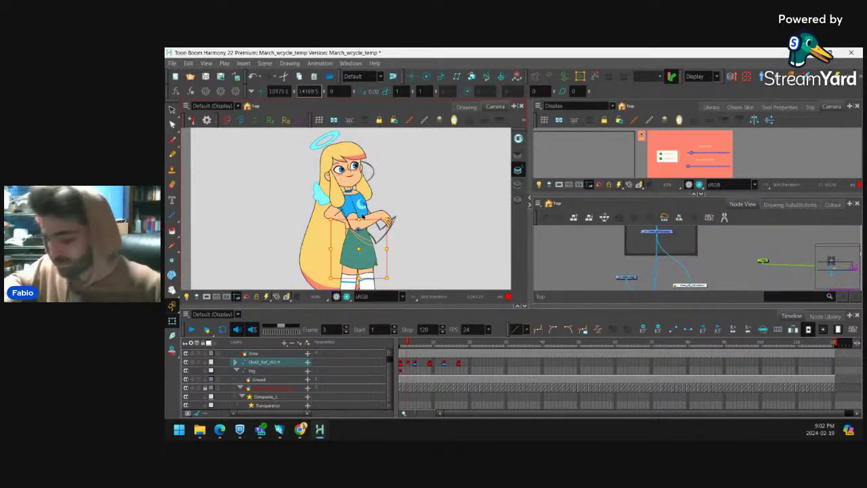
pyautogui.scroll(-2, 363, 217)
pyautogui.click(441, 213)
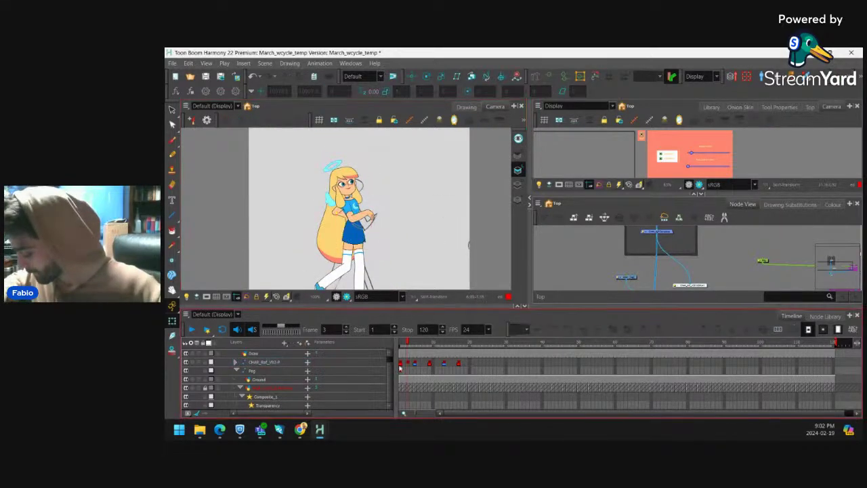
# Step through the poses at frames 1, 3, 5 and 7, and return to frame 3.
pyautogui.click(401, 363)
pyautogui.click(408, 364)
pyautogui.click(414, 363)
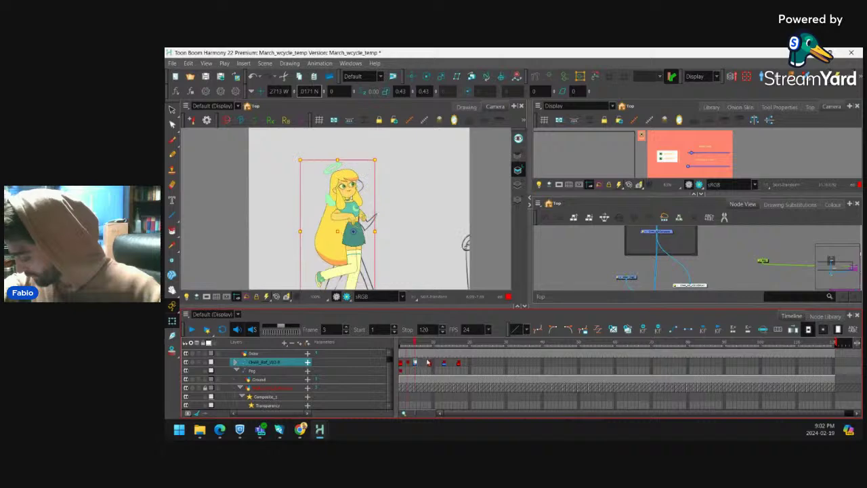
pyautogui.click(422, 365)
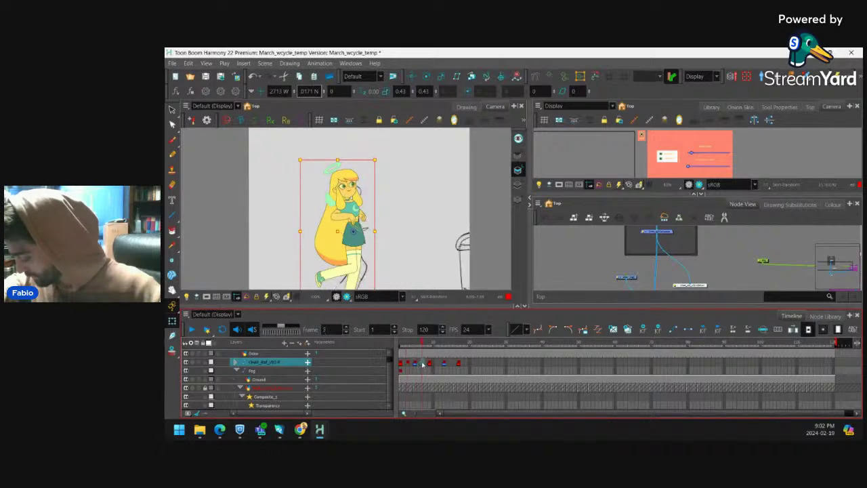
pyautogui.moveTo(421, 340); pyautogui.dragTo(407, 358)
# Select the front hand at frame 3 and turn on the onion skin.
pyautogui.moveTo(379, 157); pyautogui.dragTo(375, 174)
pyautogui.scroll(2, 375, 174)
pyautogui.scroll(3, 375, 175)
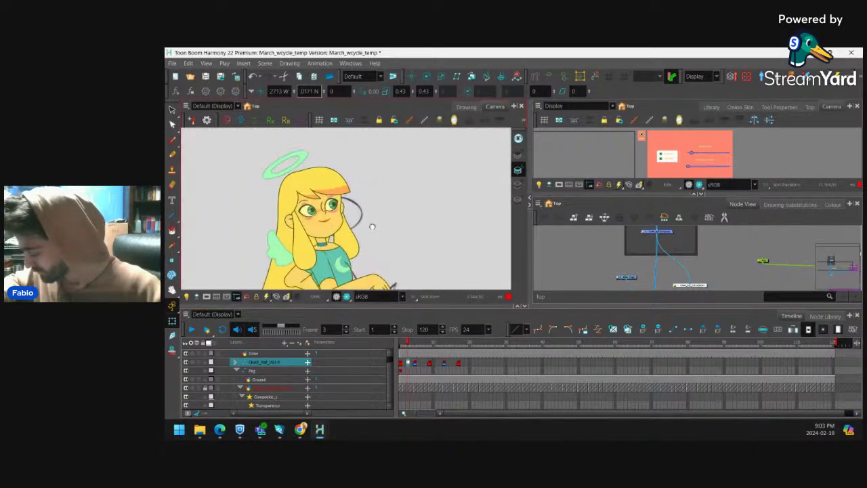
pyautogui.click(399, 248)
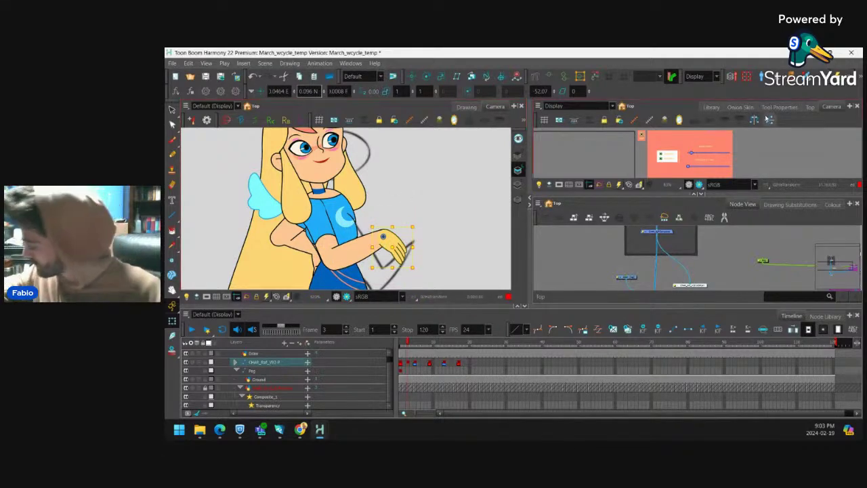
pyautogui.click(740, 107)
pyautogui.click(632, 123)
# Swing the front arm up and forward at frame 3 and angle its hand, trailing the onion-skinned frame 1 pose.
pyautogui.press('b')
pyautogui.press('b')
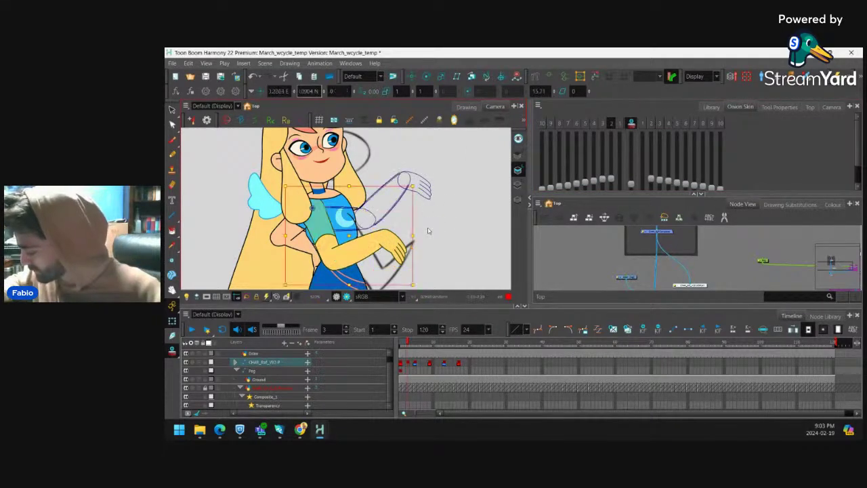
pyautogui.moveTo(418, 285); pyautogui.dragTo(425, 197)
pyautogui.click(409, 210)
pyautogui.press('b')
pyautogui.hotkey('shift', 'b')
pyautogui.press('1')
pyautogui.press('2')
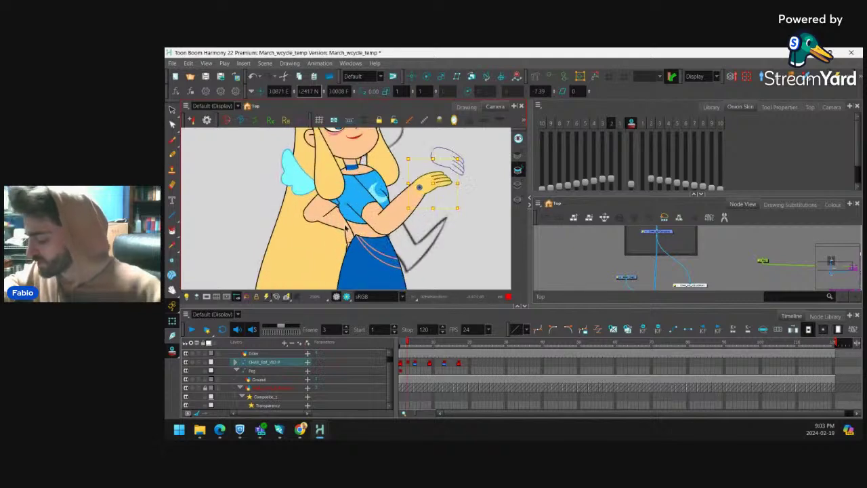
# Rotate the back forearm down beside the hip at frame 3 and adjust the whole back arm near its onion-skinned pose.
pyautogui.click(341, 234)
pyautogui.press('b')
pyautogui.moveTo(374, 263); pyautogui.dragTo(346, 282)
pyautogui.moveTo(332, 240); pyautogui.dragTo(332, 242)
pyautogui.press('Escape')
pyautogui.click(339, 250)
pyautogui.press('b')
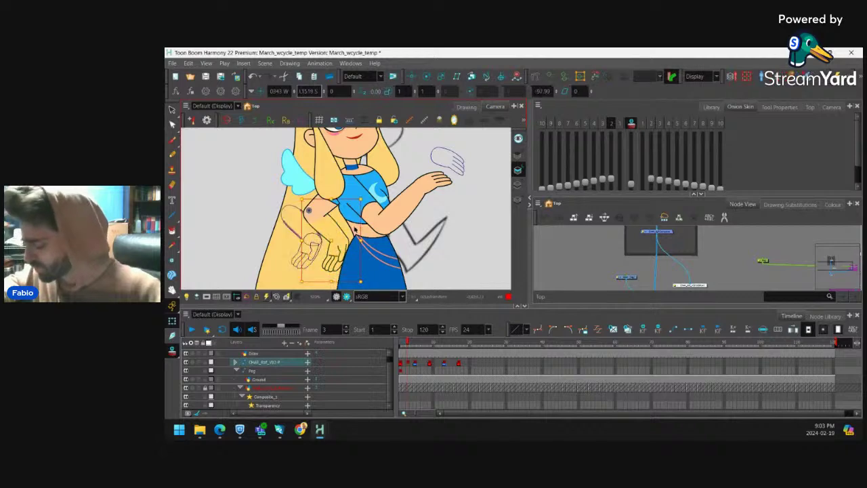
pyautogui.press('b')
pyautogui.hotkey('shift', 'b')
pyautogui.press('1')
pyautogui.press('1')
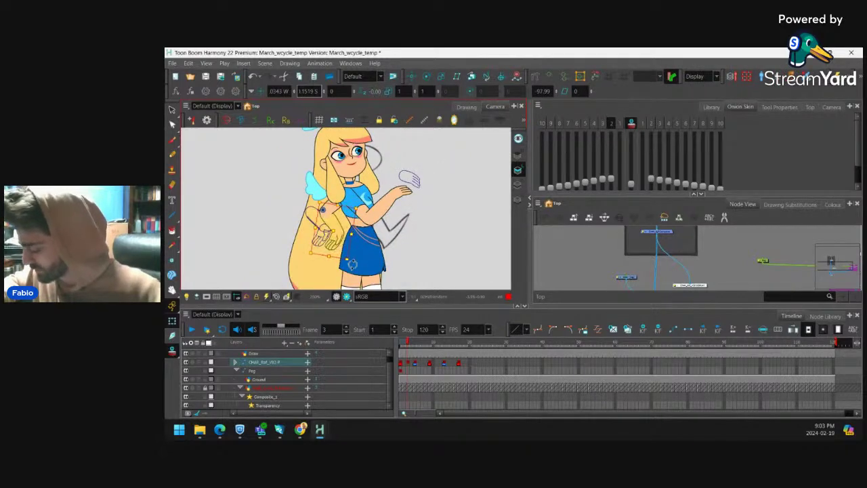
pyautogui.click(332, 191)
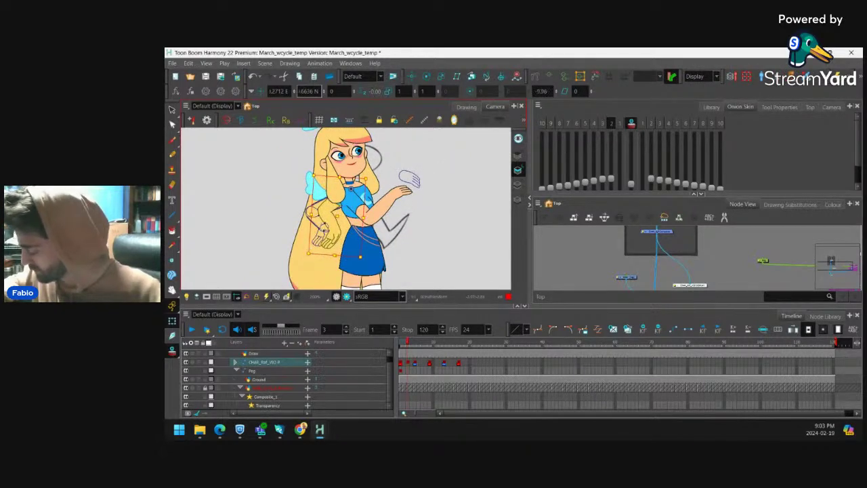
# Scrub frames 1 to 5 to review the arm swing, and return to the breakdown at frame 3.
pyautogui.scroll(-2, 352, 197)
pyautogui.click(401, 347)
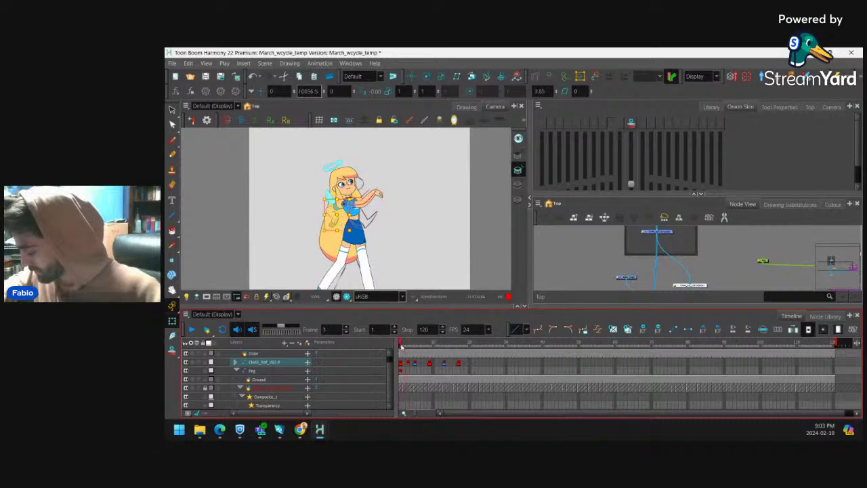
pyautogui.moveTo(401, 346)
pyautogui.mouseDown()
pyautogui.moveTo(418, 347)
pyautogui.moveTo(407, 346)
pyautogui.mouseUp()
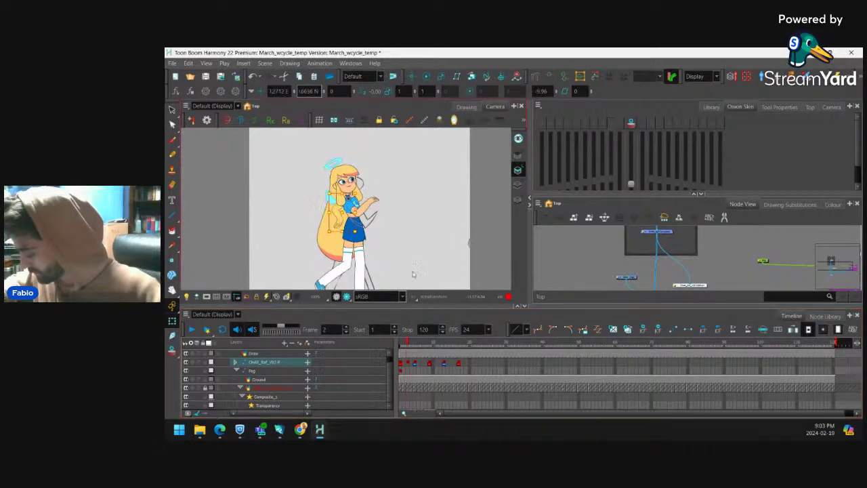
pyautogui.click(408, 347)
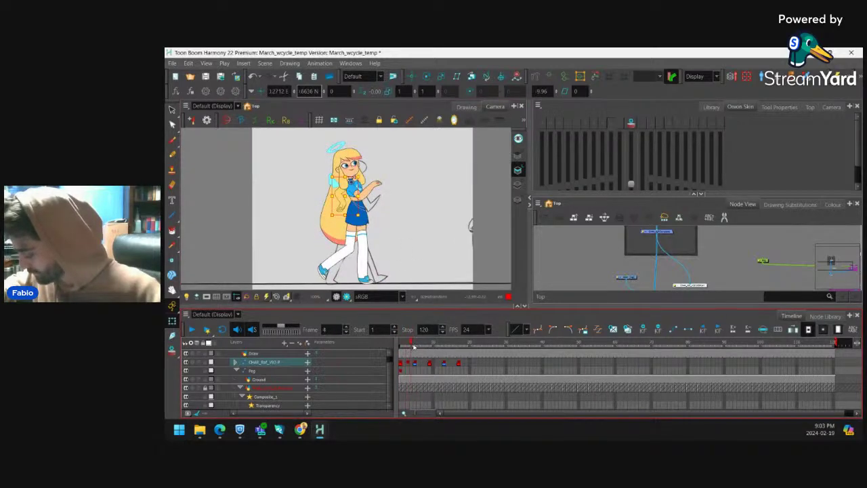
pyautogui.click(414, 362)
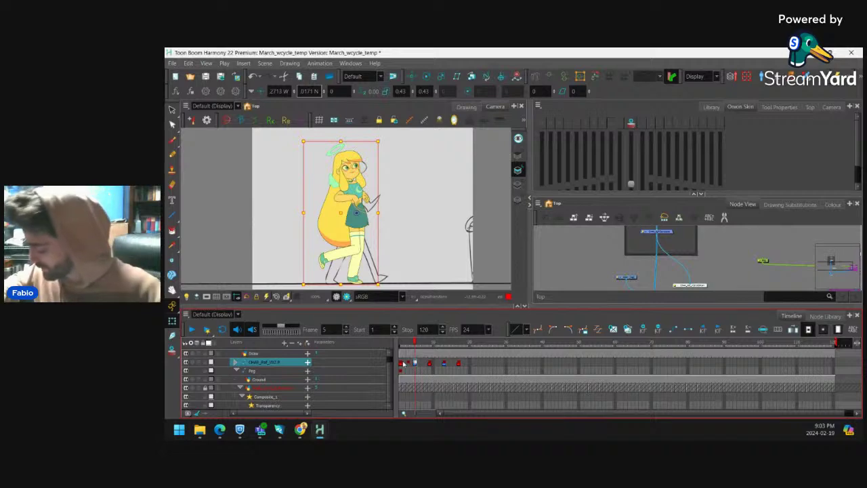
pyautogui.click(402, 363)
pyautogui.click(408, 363)
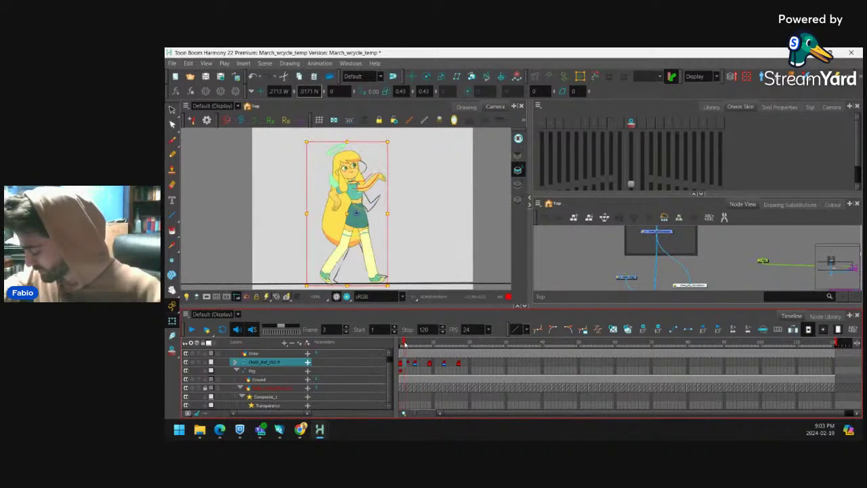
# Rotate the trailing foot slightly about its ankle at frame 3, then select the front lower leg.
pyautogui.scroll(4, 357, 252)
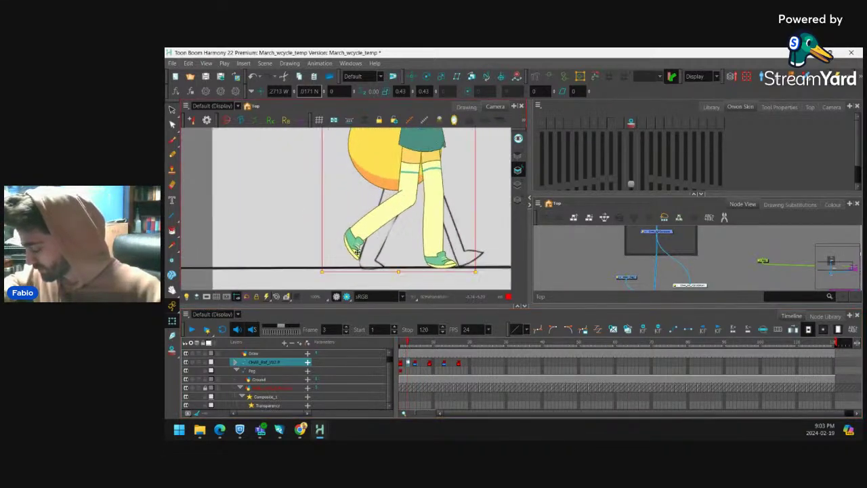
pyautogui.click(357, 251)
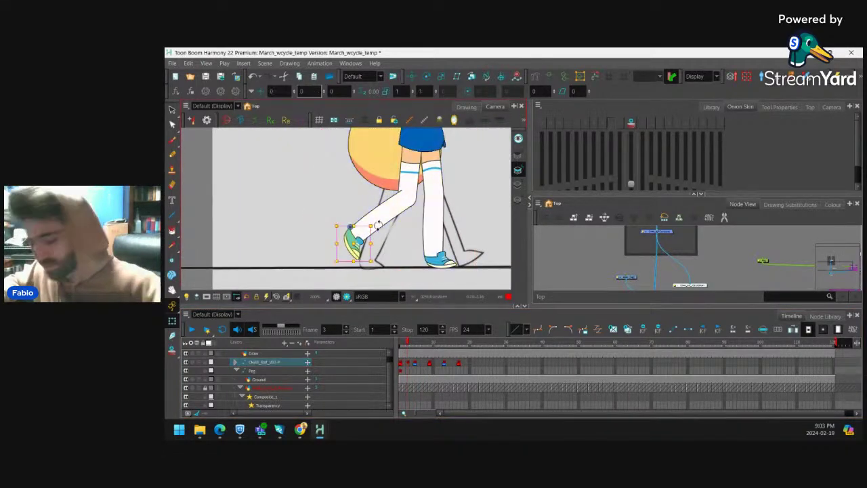
pyautogui.moveTo(380, 223); pyautogui.dragTo(366, 267)
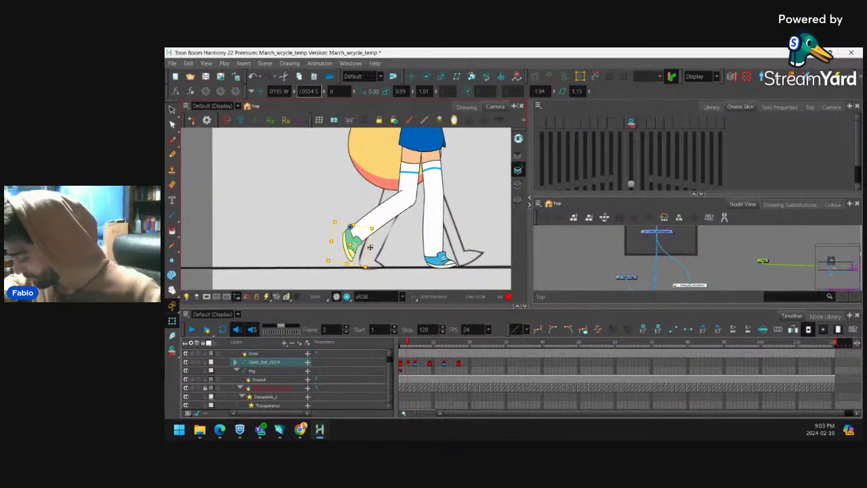
pyautogui.click(432, 233)
# Scrub from frame 1 to the key pose at frame 9 to review the first step of the walk.
pyautogui.press('1')
pyautogui.press('1')
pyautogui.moveTo(415, 237); pyautogui.dragTo(385, 261)
pyautogui.click(401, 345)
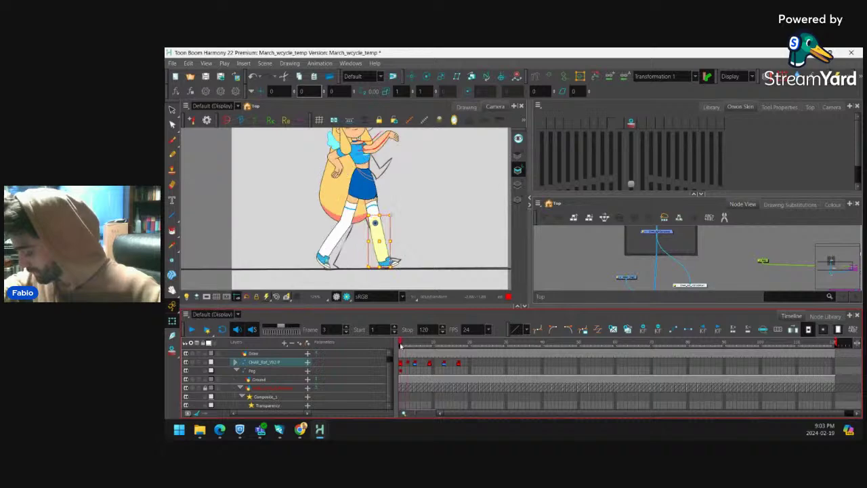
pyautogui.moveTo(399, 346); pyautogui.dragTo(426, 353)
pyautogui.click(429, 361)
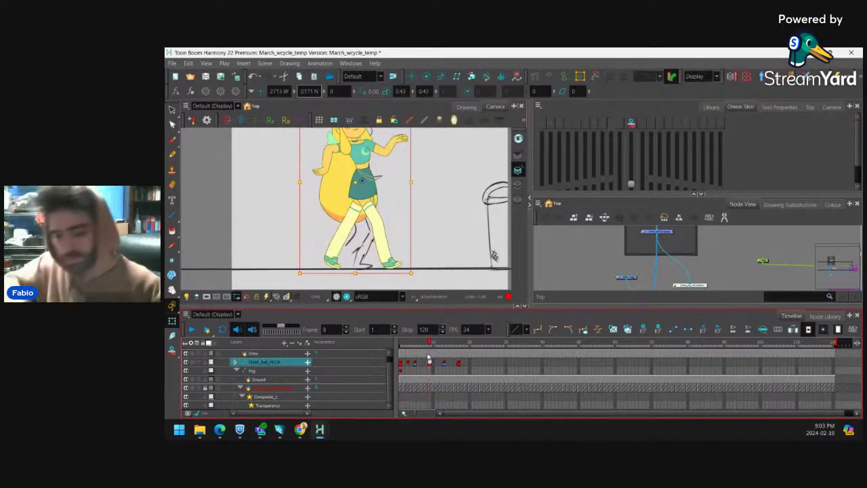
# Add a keyframe on the character at frame 11 and flip through frames 9 to 11 to check the breakdown.
pyautogui.press('.')
pyautogui.press('.')
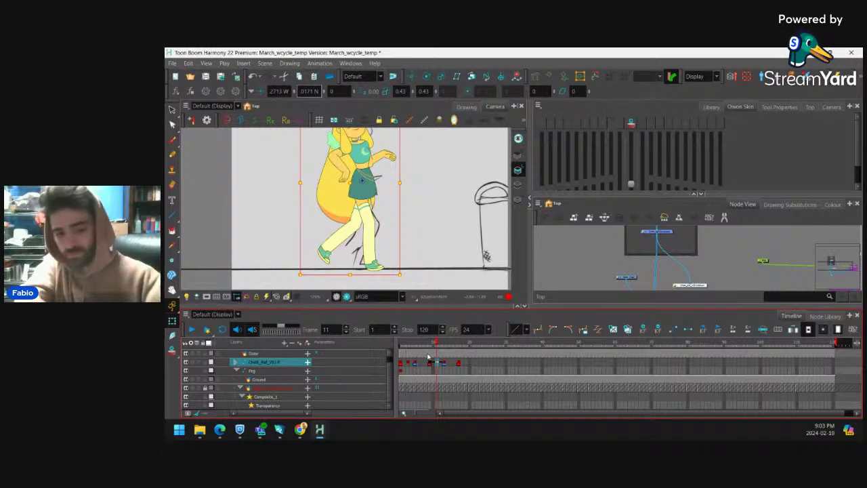
pyautogui.press(',')
pyautogui.press(',')
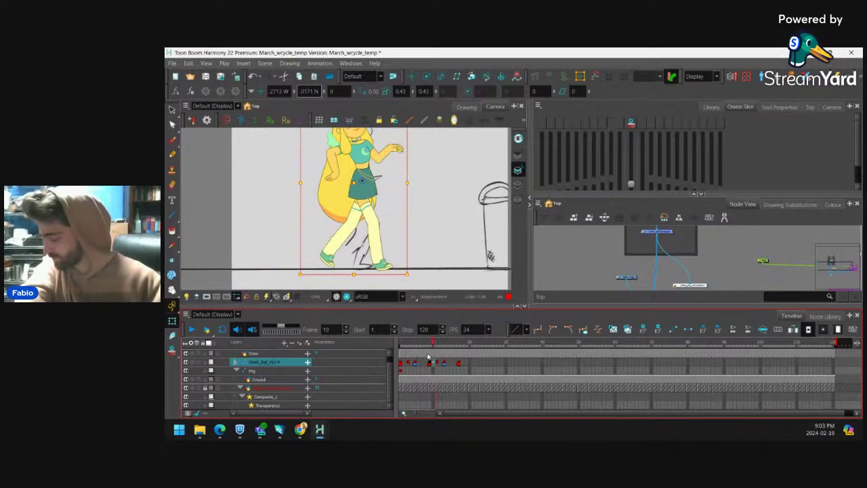
pyautogui.press('.')
pyautogui.press('.')
pyautogui.press(',')
pyautogui.press('.')
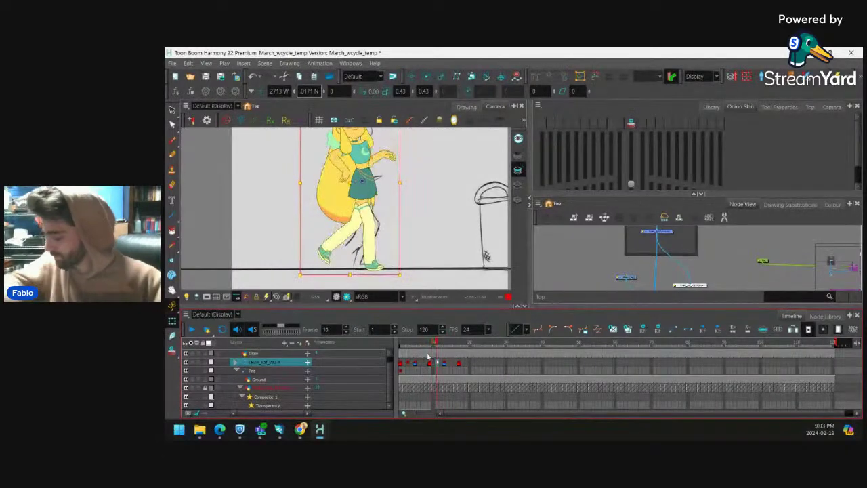
# Select the torso's parent peg Torso+Head-P, locate it in the layer list and compare its keys at frames 3 and 11.
pyautogui.moveTo(409, 130); pyautogui.dragTo(397, 200)
pyautogui.press('Escape')
pyautogui.click(356, 224)
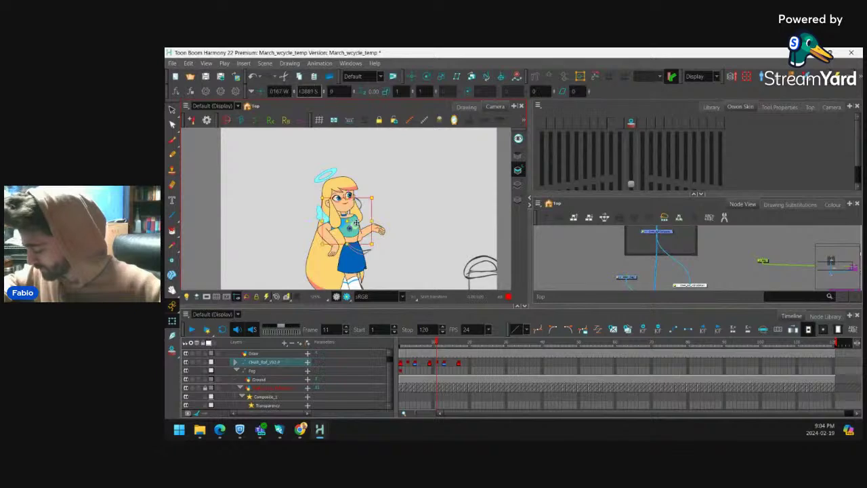
pyautogui.press('b')
pyautogui.press('b')
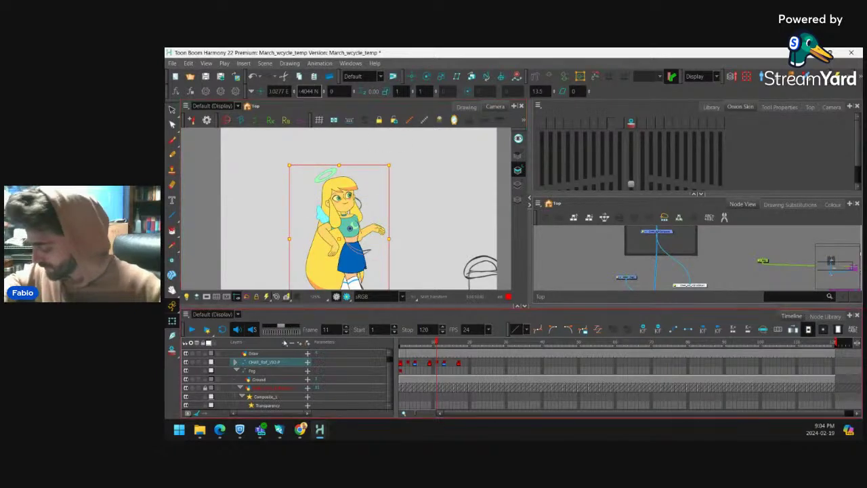
pyautogui.press('b')
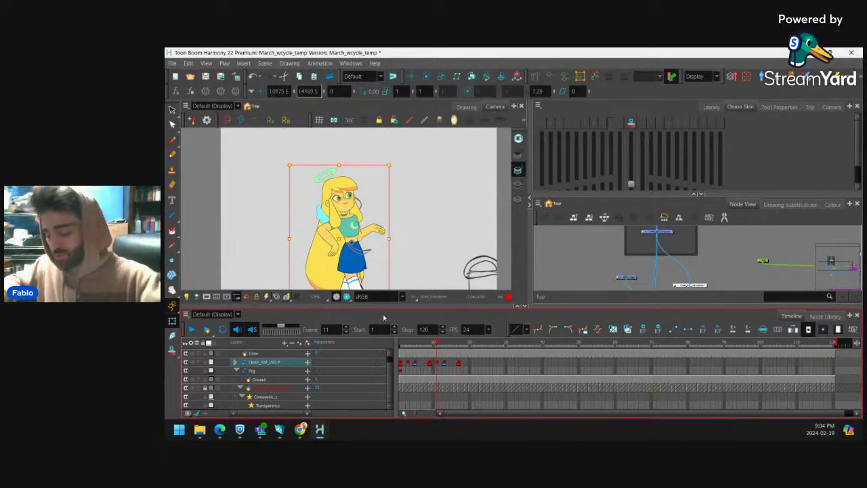
pyautogui.press('o')
pyautogui.click(247, 353)
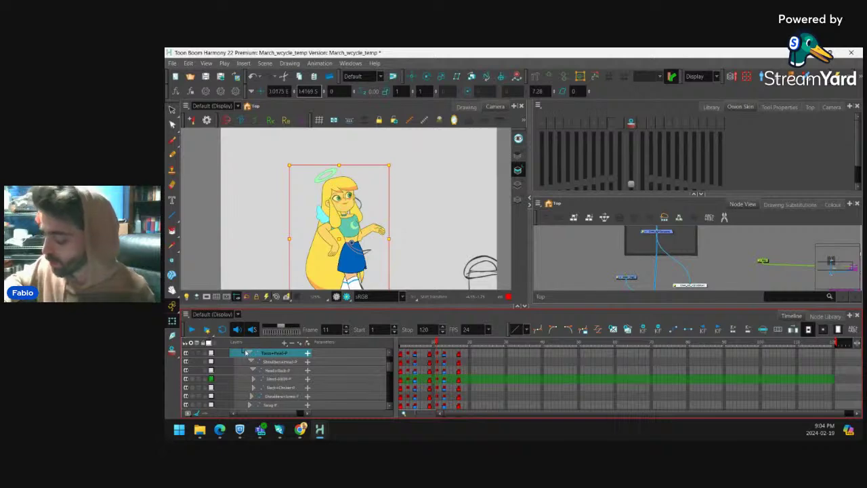
pyautogui.click(409, 353)
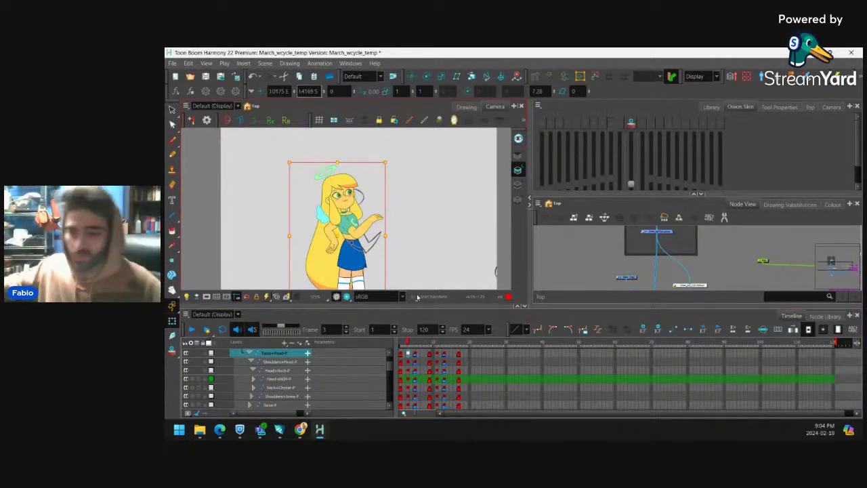
pyautogui.click(439, 354)
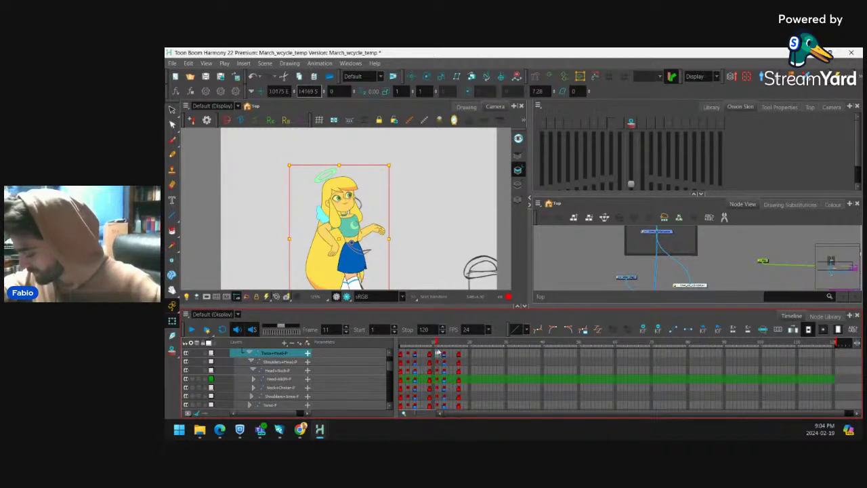
pyautogui.click(409, 353)
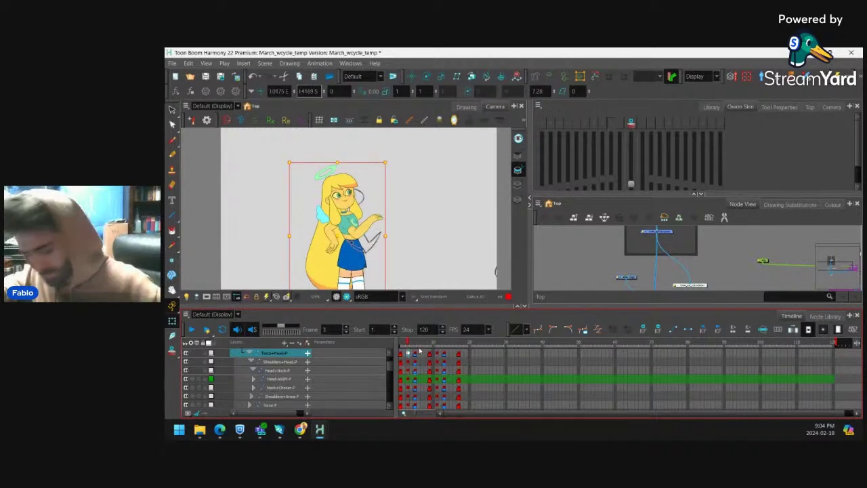
pyautogui.click(439, 354)
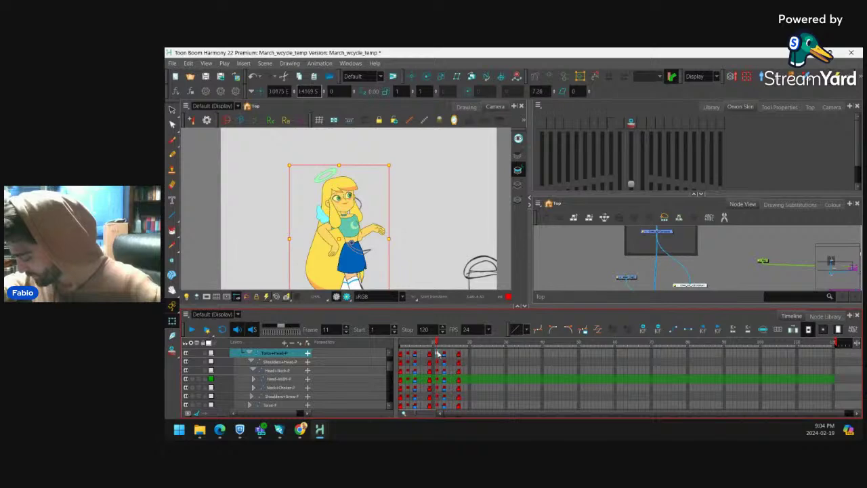
# Collapse the torso and skirt layer groups, then compare the Upperbody-P peg's keys at frames 3 and 11.
pyautogui.click(250, 354)
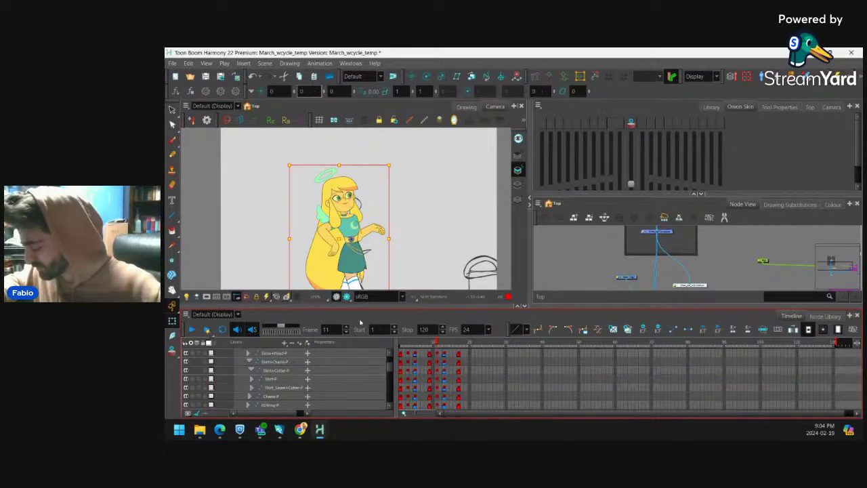
pyautogui.click(438, 354)
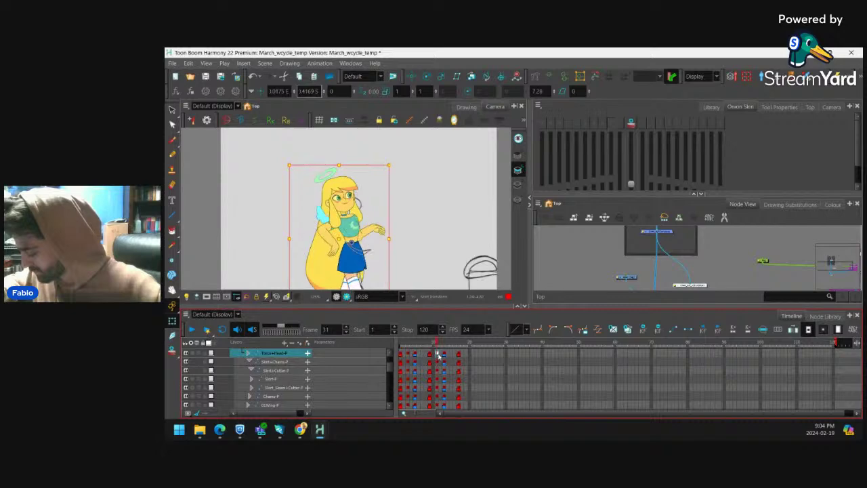
pyautogui.click(408, 273)
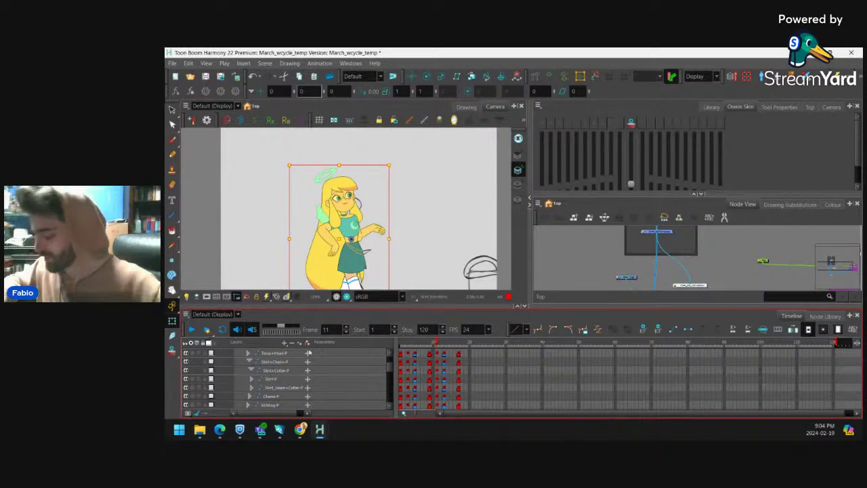
pyautogui.click(257, 362)
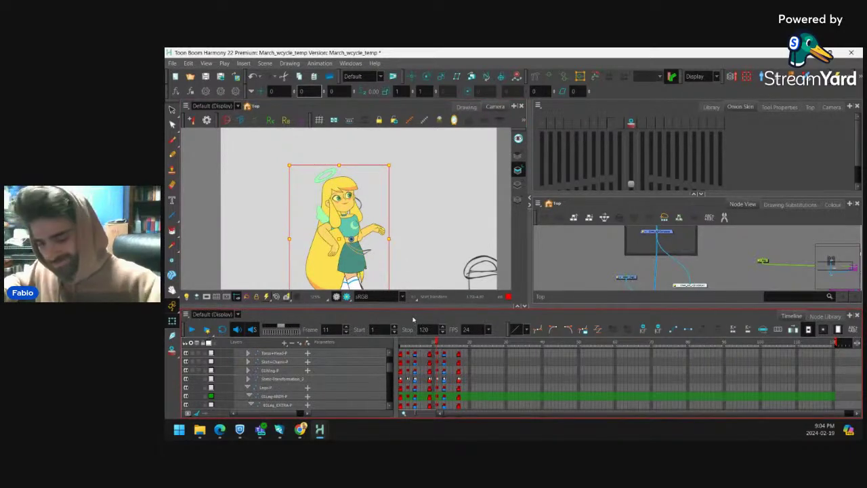
pyautogui.press('Left')
pyautogui.click(412, 355)
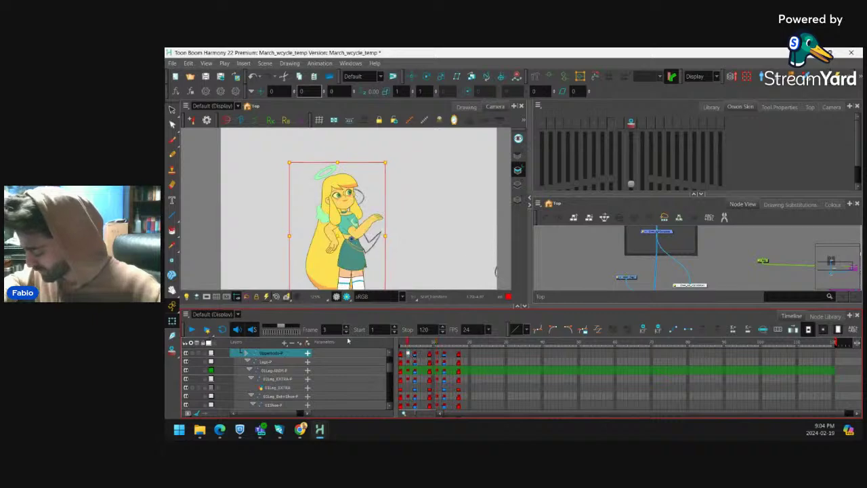
pyautogui.click(250, 353)
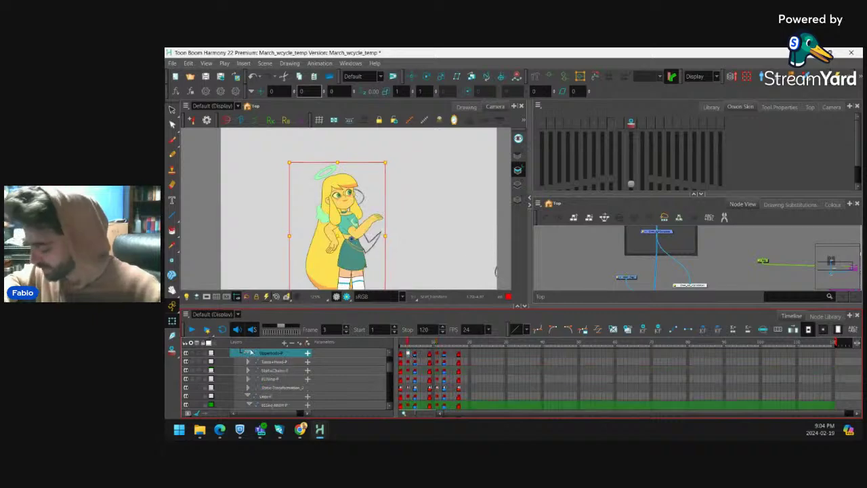
pyautogui.click(438, 354)
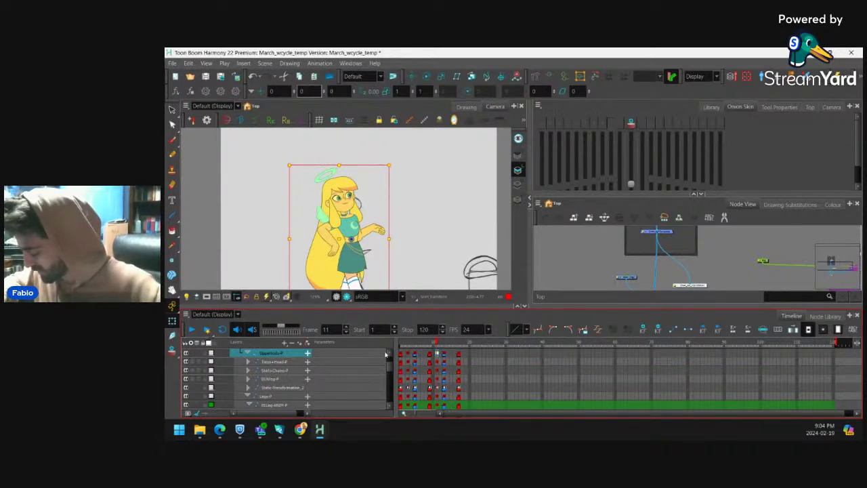
# Collapse the Upperbody-P peg and raise the upper body slightly at frame 11.
pyautogui.scroll(3, 386, 355)
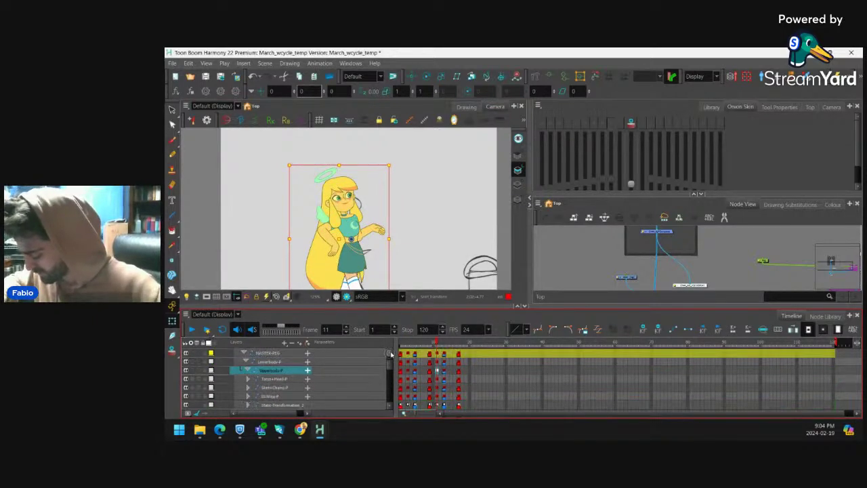
pyautogui.click(408, 383)
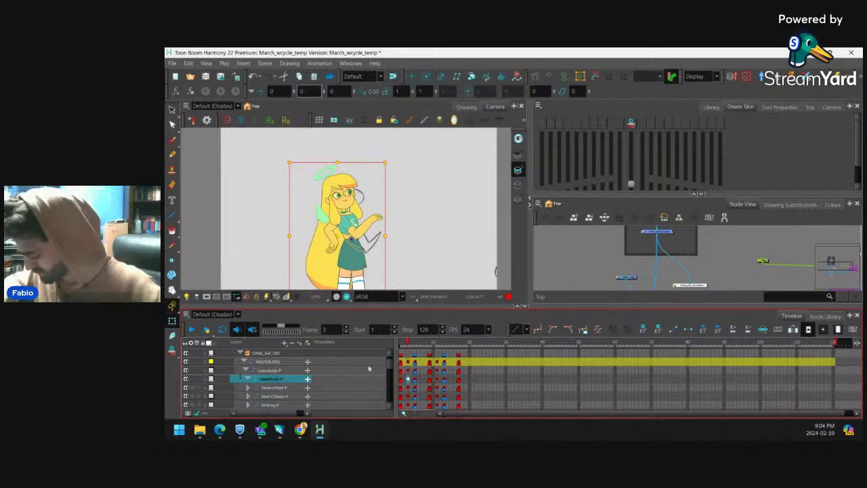
pyautogui.click(248, 380)
pyautogui.click(439, 381)
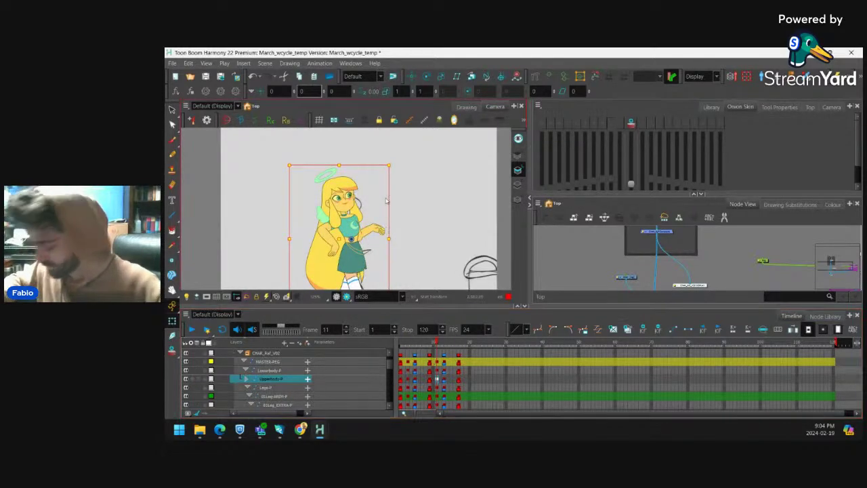
pyautogui.press('Up')
pyautogui.moveTo(416, 229); pyautogui.dragTo(415, 214)
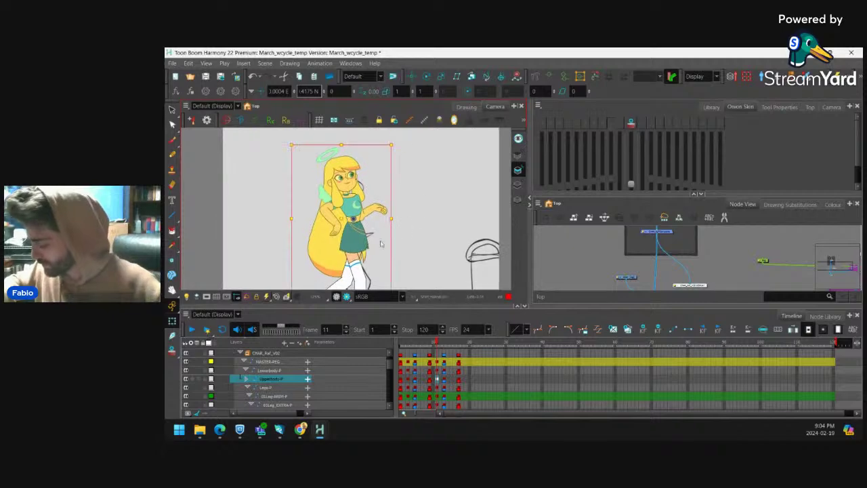
# Clear the selection and scrub around frames 11 and 12 to review the full figure.
pyautogui.moveTo(436, 344)
pyautogui.mouseDown()
pyautogui.moveTo(405, 351)
pyautogui.moveTo(434, 355)
pyautogui.moveTo(435, 327)
pyautogui.mouseUp()
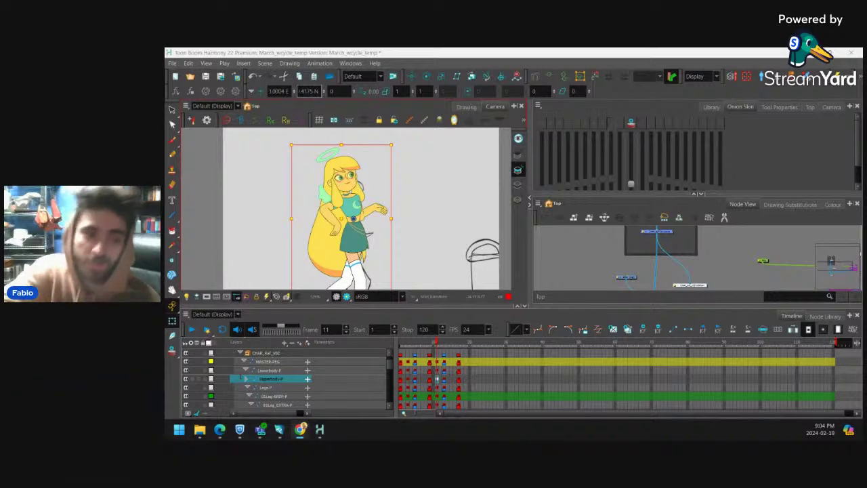
pyautogui.click(436, 371)
pyautogui.click(424, 236)
pyautogui.scroll(-1, 415, 198)
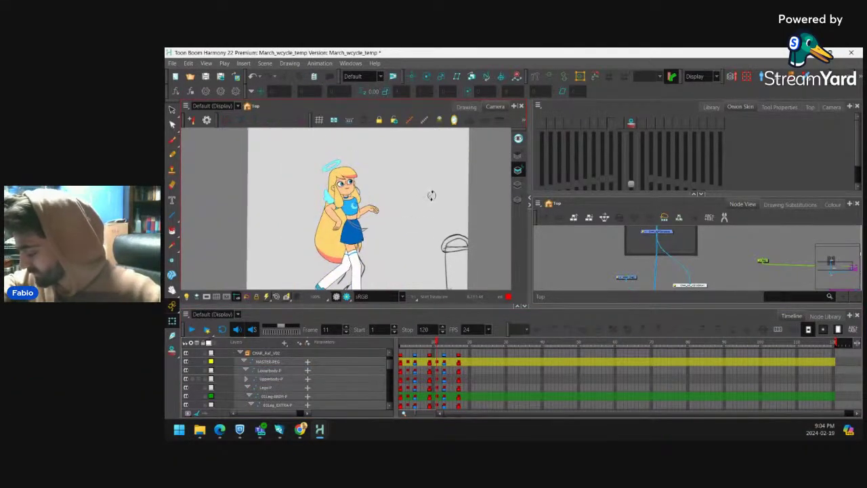
pyautogui.click(441, 347)
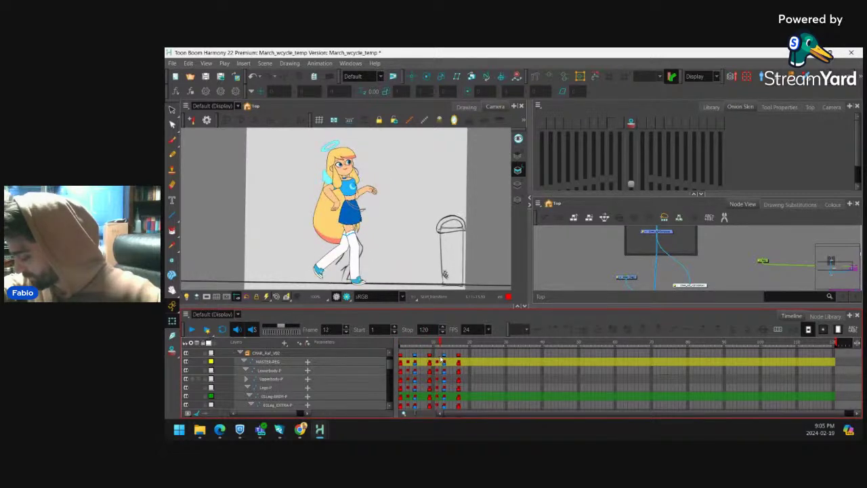
# Turn on the onion skin at frame 11 and swing the front arm up and forward from the shoulder.
pyautogui.scroll(3, 384, 198)
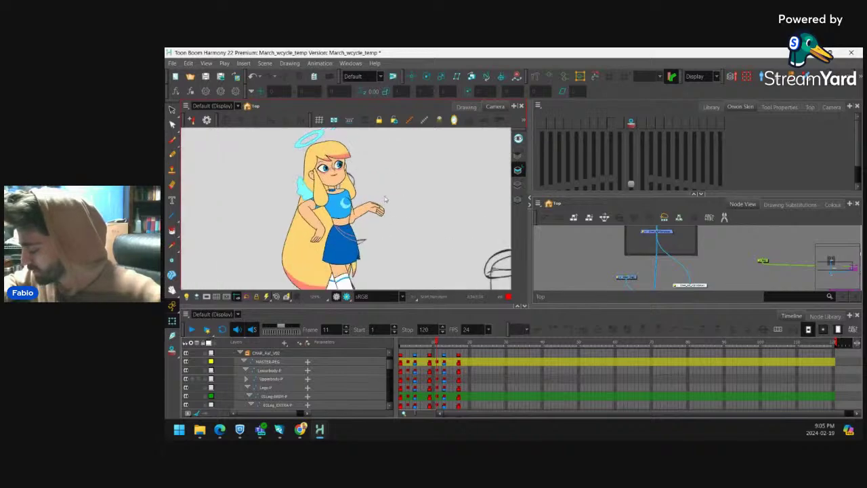
pyautogui.scroll(2, 385, 198)
pyautogui.click(384, 206)
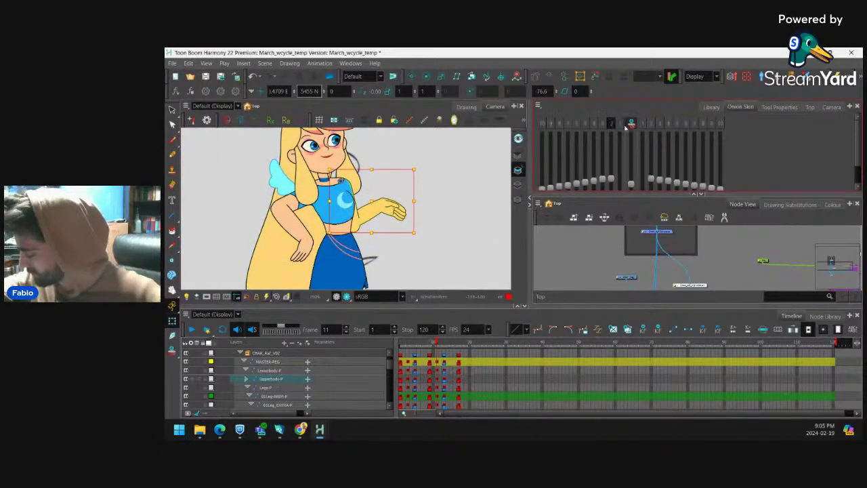
pyautogui.click(628, 125)
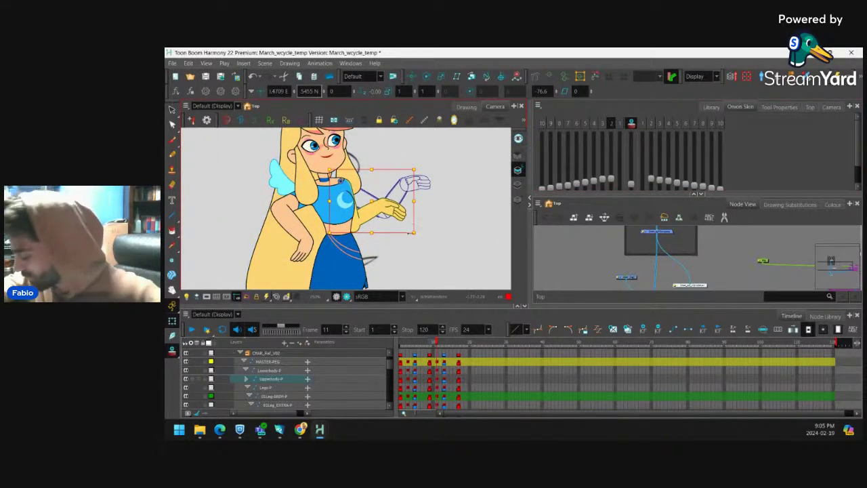
pyautogui.moveTo(420, 235); pyautogui.dragTo(446, 205)
# Adjust the front forearm and hand at frame 11 so they trail below the onion-skinned frame 9 pose.
pyautogui.click(398, 191)
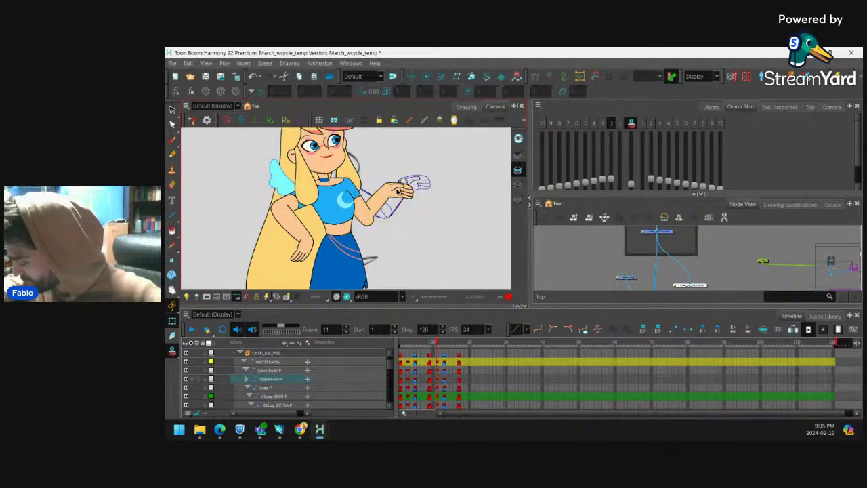
pyautogui.click(394, 191)
pyautogui.moveTo(387, 197)
pyautogui.mouseDown()
pyautogui.moveTo(399, 210)
pyautogui.moveTo(389, 203)
pyautogui.mouseUp()
pyautogui.moveTo(427, 177)
pyautogui.mouseDown()
pyautogui.moveTo(426, 160)
pyautogui.moveTo(434, 171)
pyautogui.moveTo(429, 182)
pyautogui.moveTo(413, 147)
pyautogui.moveTo(425, 165)
pyautogui.mouseUp()
pyautogui.click(410, 196)
pyautogui.press('b')
pyautogui.press('b')
pyautogui.hotkey('shift', 'b')
# Swing the whole back arm backward from the shoulder at frame 11, toward the onion-skinned pose.
pyautogui.press('Escape')
pyautogui.scroll(2, 227, 255)
pyautogui.click(323, 251)
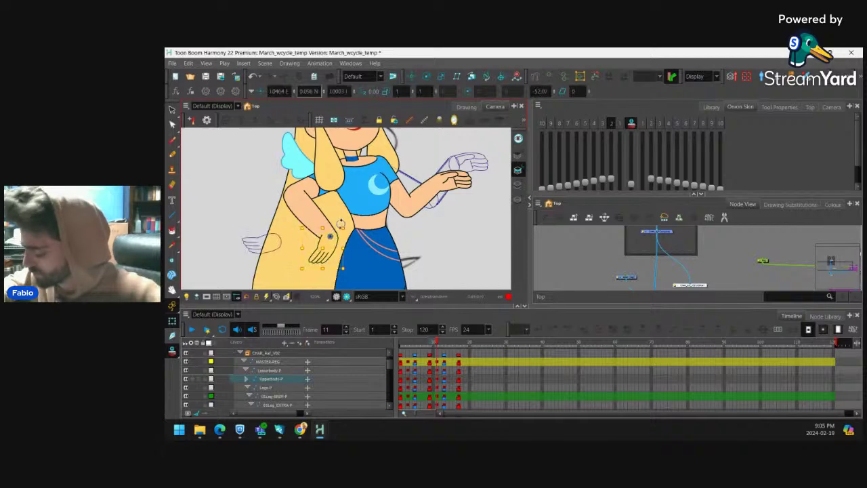
pyautogui.press('b')
pyautogui.press('b')
pyautogui.hotkey('shift', 'b')
pyautogui.moveTo(357, 270); pyautogui.dragTo(311, 241)
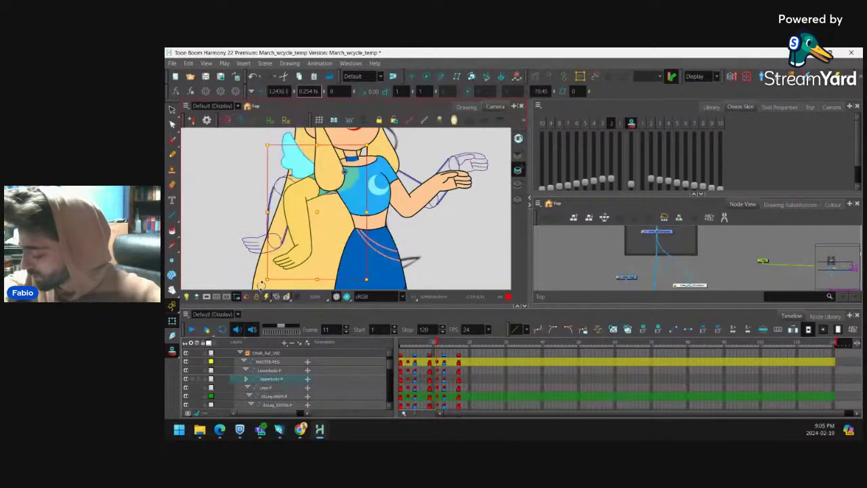
pyautogui.moveTo(261, 285); pyautogui.dragTo(297, 241)
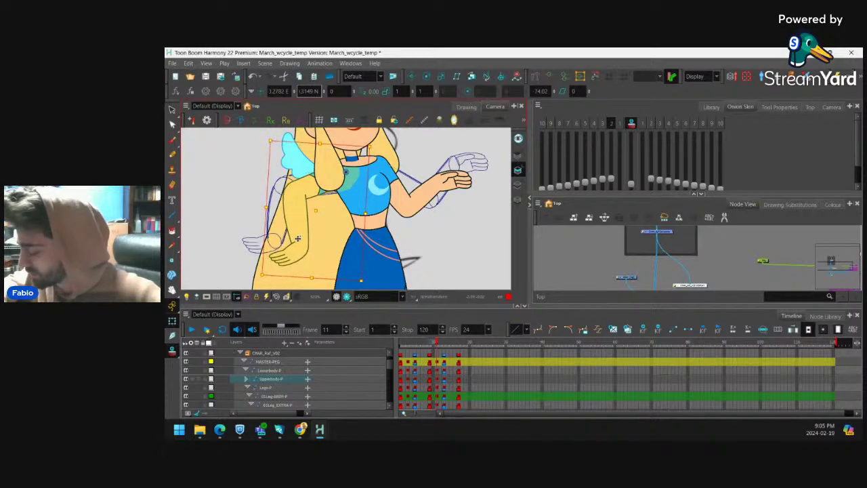
# Examine the front sleeve's deformation curve where the shoulder meets the neckline.
pyautogui.moveTo(403, 129); pyautogui.dragTo(367, 149)
pyautogui.scroll(1, 366, 149)
pyautogui.scroll(5, 359, 209)
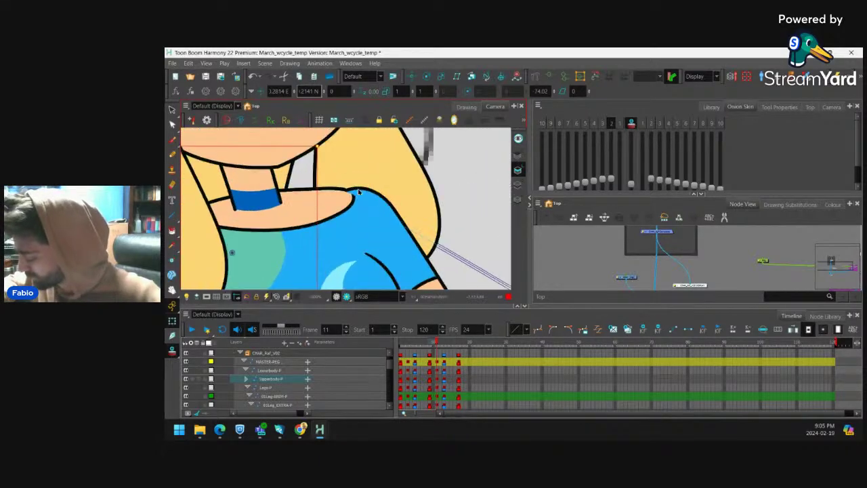
pyautogui.click(357, 193)
pyautogui.moveTo(338, 195)
pyautogui.mouseDown()
pyautogui.moveTo(331, 188)
pyautogui.moveTo(351, 188)
pyautogui.mouseUp()
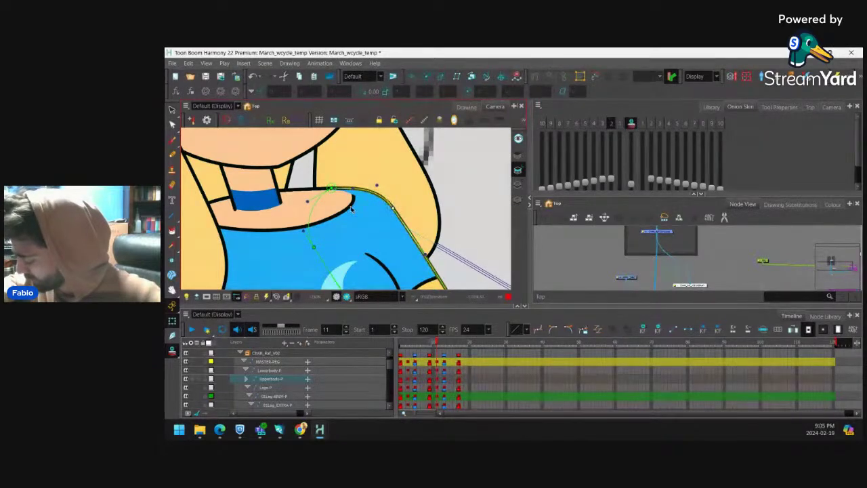
pyautogui.click(357, 181)
pyautogui.click(360, 171)
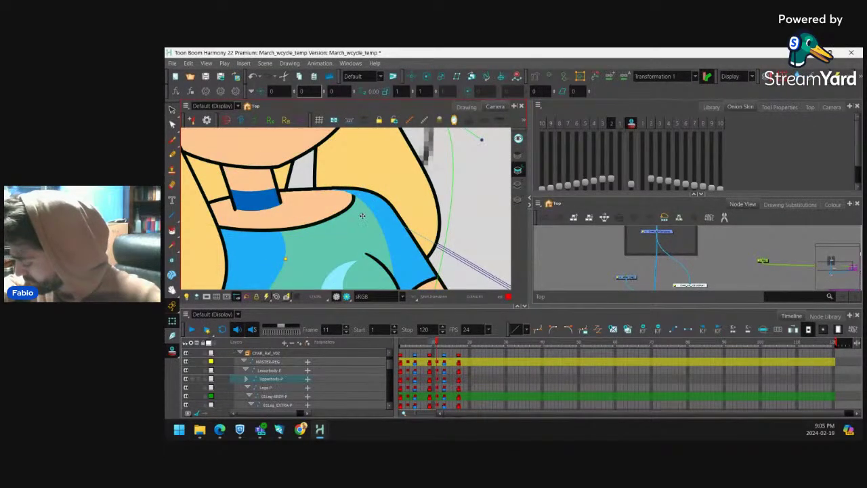
# Show the neckline's deformation curve and reshape it by moving its control point nearest the front shoulder.
pyautogui.click(356, 198)
pyautogui.hotkey('shift', 'F11')
pyautogui.click(377, 209)
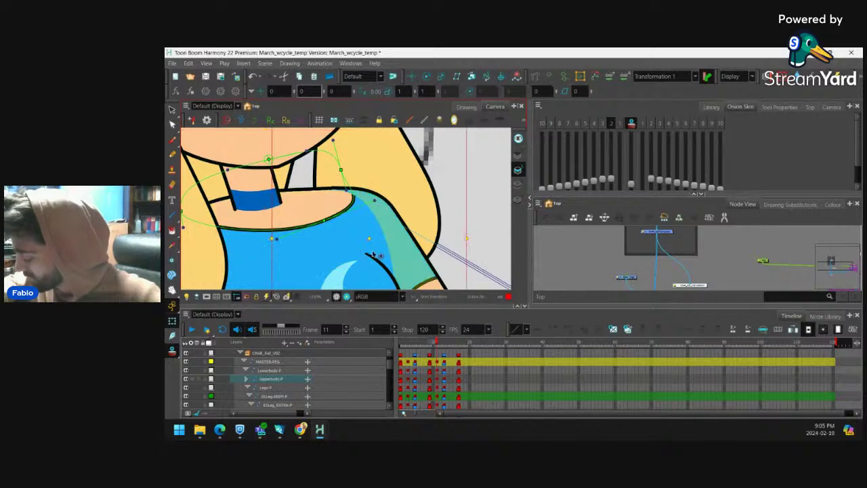
pyautogui.click(359, 206)
pyautogui.click(352, 192)
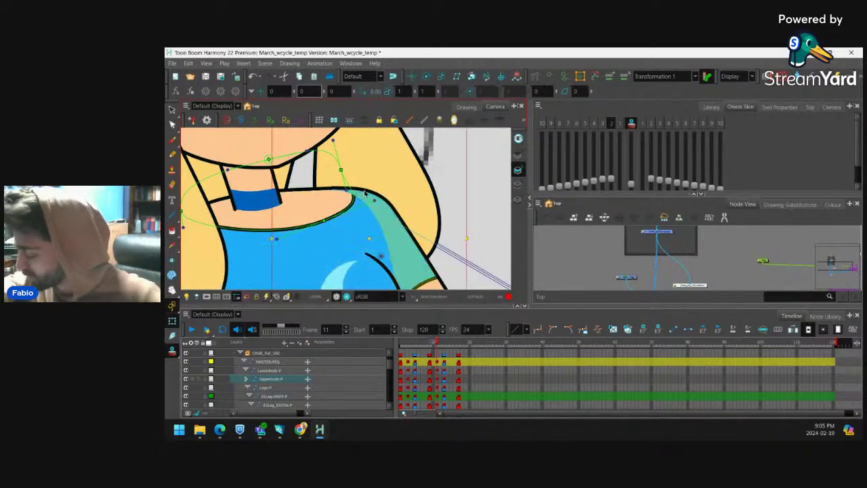
pyautogui.click(354, 192)
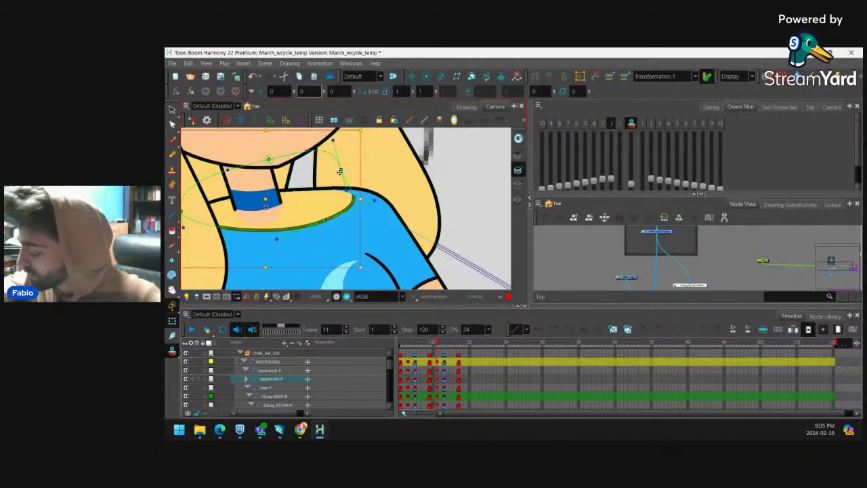
pyautogui.moveTo(341, 172); pyautogui.dragTo(352, 187)
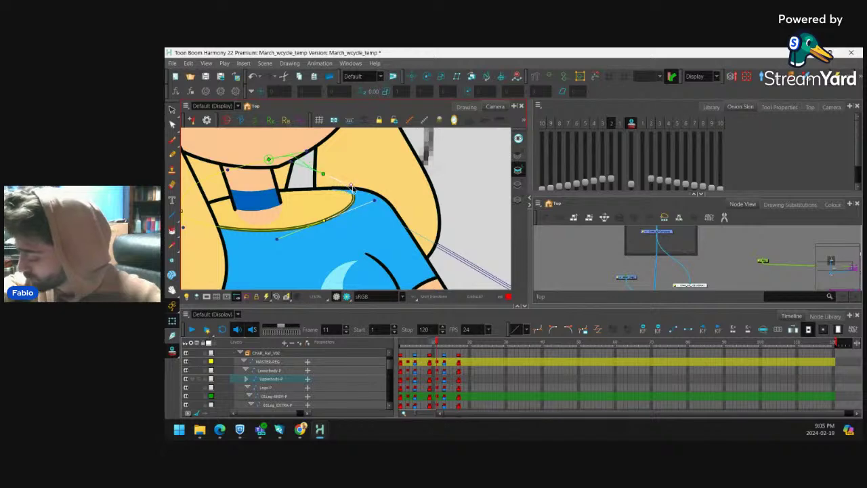
# Show the deformation controls of the whole upper body and isolate the front sleeve's curve.
pyautogui.click(394, 232)
pyautogui.scroll(-3, 379, 227)
pyautogui.moveTo(376, 230); pyautogui.dragTo(370, 203)
pyautogui.scroll(1, 370, 203)
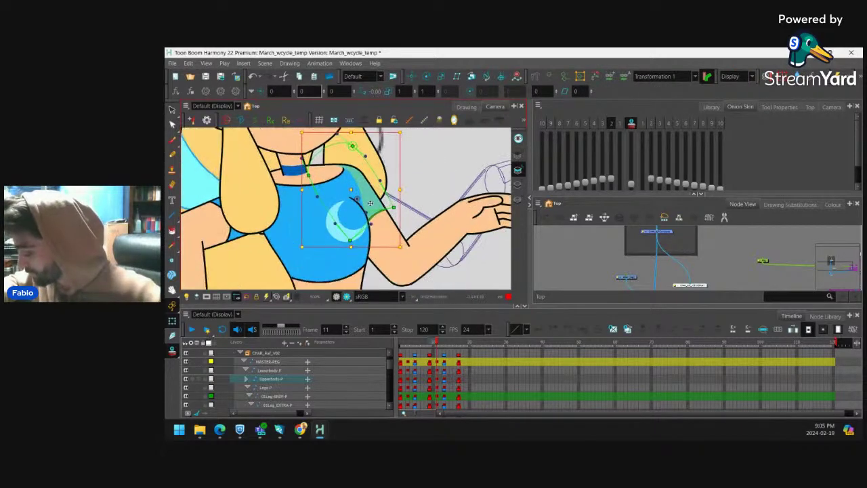
pyautogui.press('b')
pyautogui.press('b')
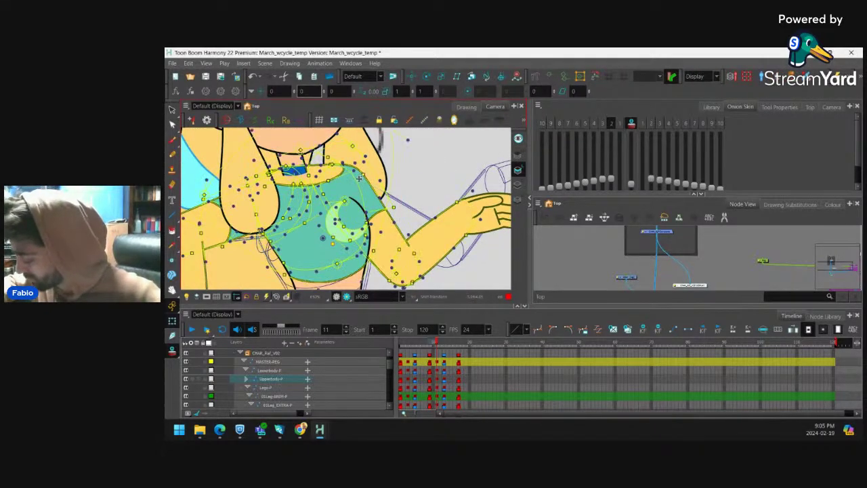
pyautogui.press('Escape')
pyautogui.click(352, 181)
pyautogui.moveTo(353, 192); pyautogui.dragTo(357, 212)
pyautogui.scroll(1, 356, 213)
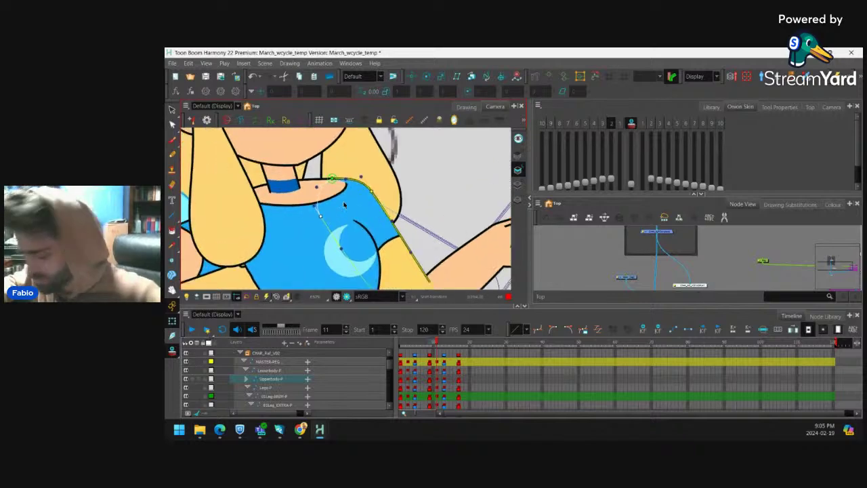
# Compare the front shoulder's control points with the full set of body deformation controls.
pyautogui.press('Escape')
pyautogui.click(360, 198)
pyautogui.click(353, 199)
pyautogui.press('Escape')
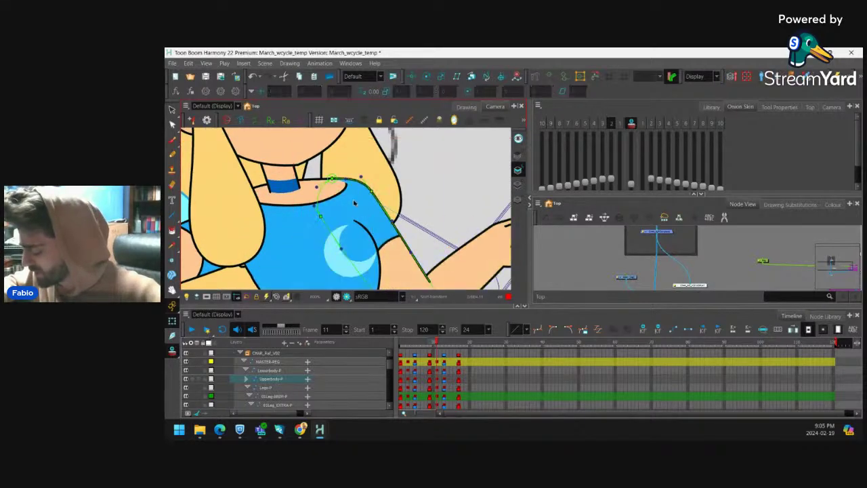
pyautogui.click(353, 199)
pyautogui.click(354, 194)
pyautogui.press('b')
pyautogui.press('b')
pyautogui.press('b')
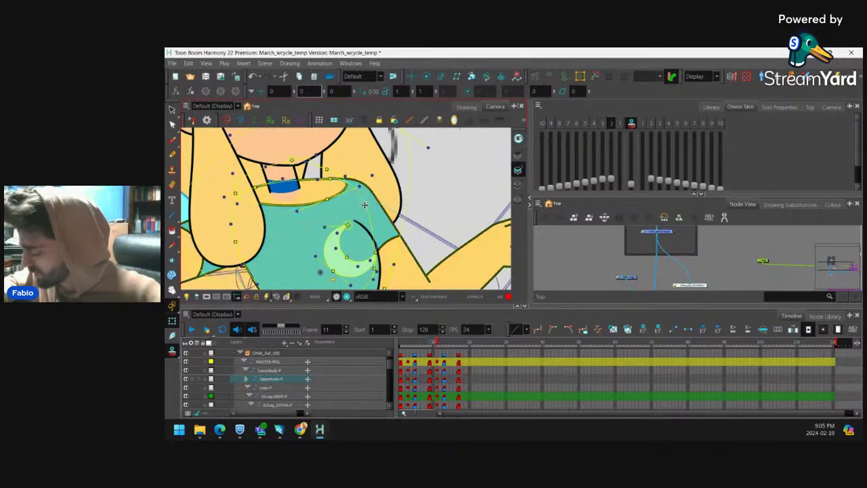
pyautogui.click(332, 179)
pyautogui.click(342, 174)
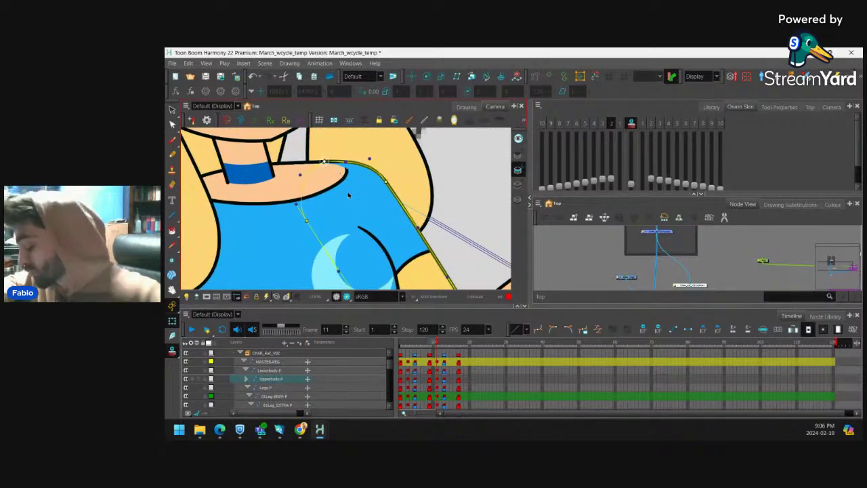
pyautogui.press('b')
pyautogui.press('b')
pyautogui.press('b')
pyautogui.press('b')
pyautogui.press('b')
pyautogui.press('b')
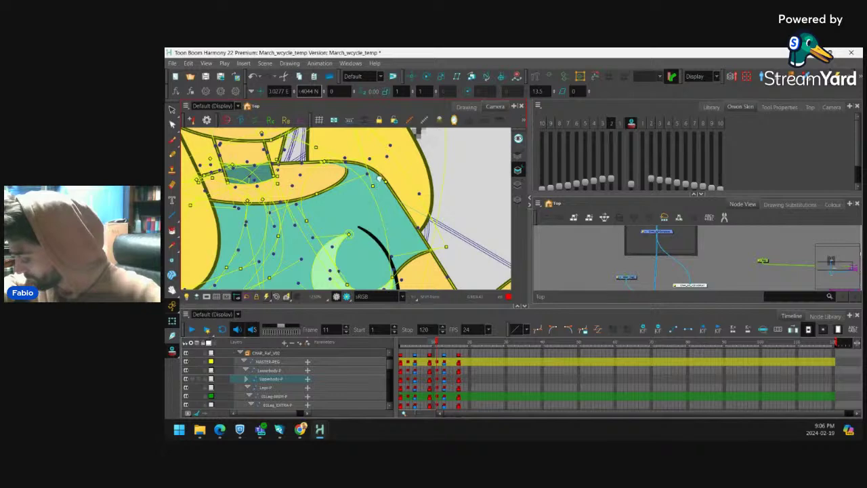
# Hide all deformation controls except those of the shirt's crescent moon, and turn off the onion skin.
pyautogui.scroll(-2, 377, 194)
pyautogui.click(347, 240)
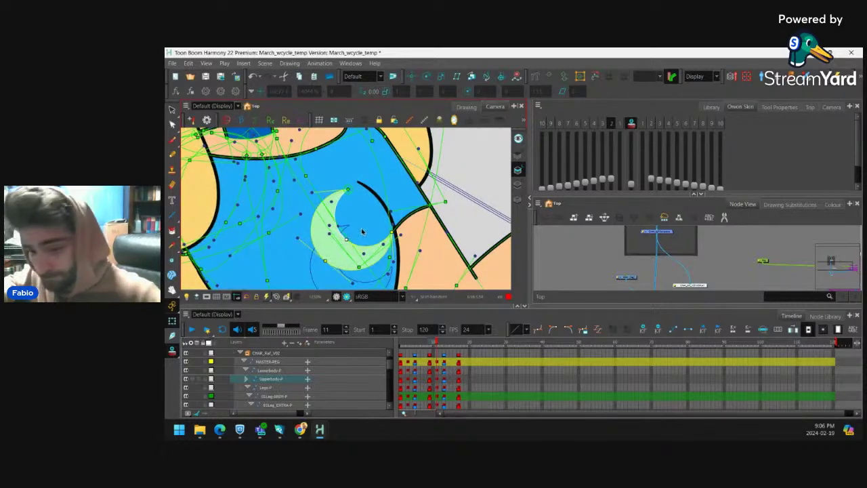
pyautogui.hotkey('shift', 'c')
pyautogui.click(362, 232)
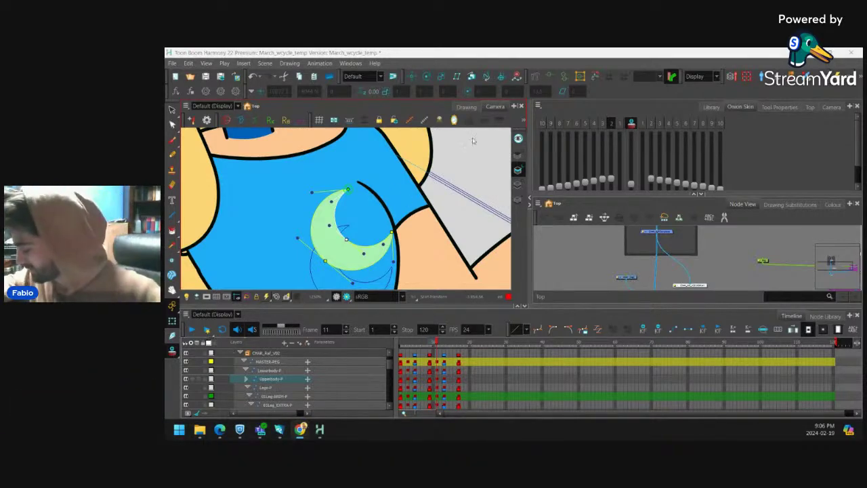
pyautogui.click(630, 124)
pyautogui.moveTo(373, 189); pyautogui.dragTo(379, 187)
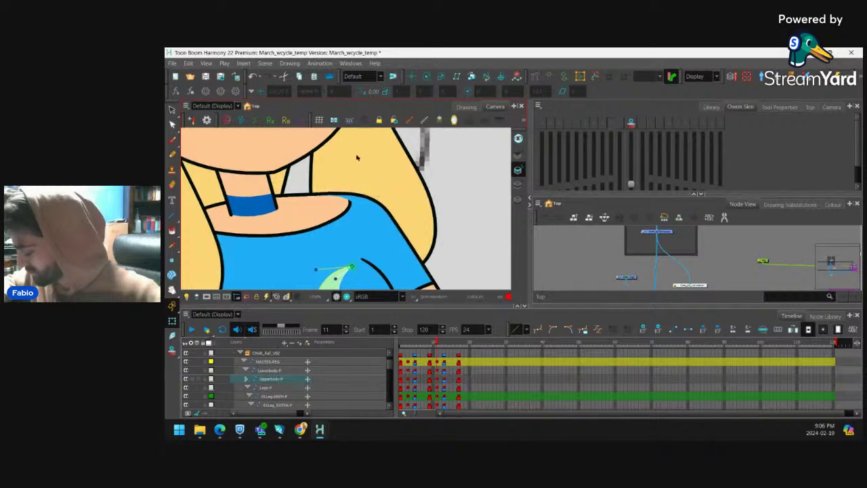
# Tidy the overlap between the front sleeve and the neckline at the shoulder, and hide the deformation controls.
pyautogui.click(372, 216)
pyautogui.press('Escape')
pyautogui.click(371, 221)
pyautogui.click(359, 220)
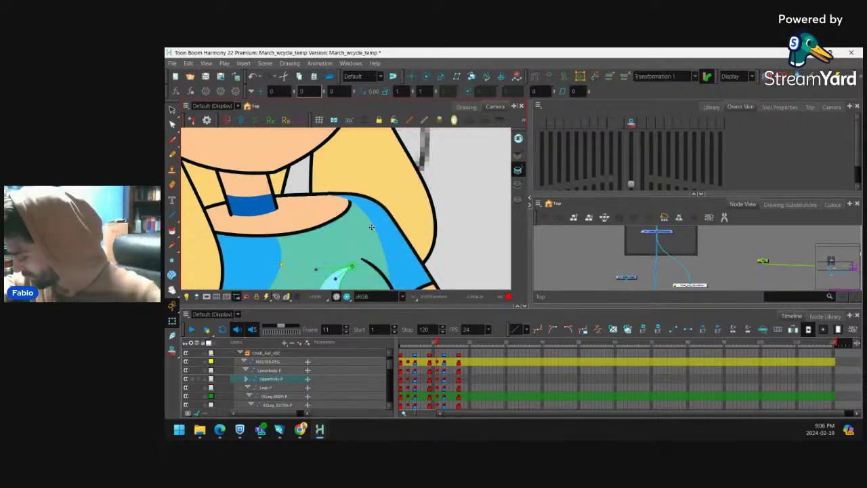
pyautogui.click(350, 203)
pyautogui.click(373, 205)
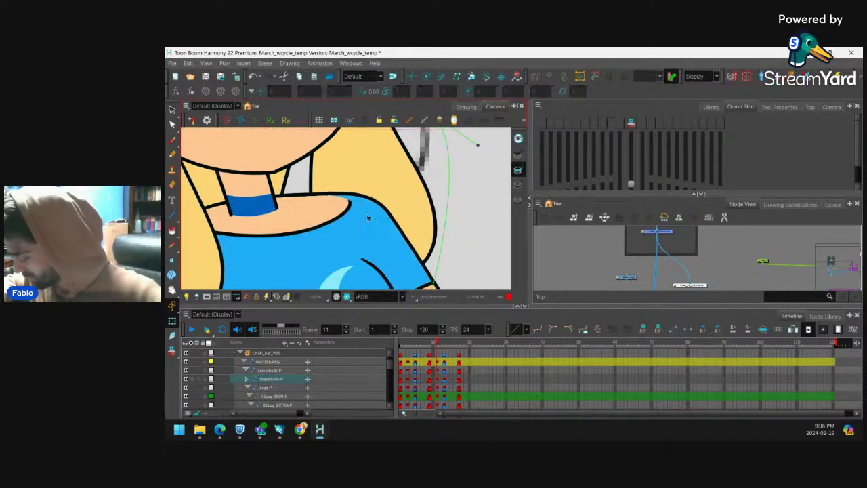
pyautogui.scroll(-2, 363, 223)
pyautogui.moveTo(358, 234); pyautogui.dragTo(373, 270)
pyautogui.click(350, 196)
pyautogui.press('2')
pyautogui.press('2')
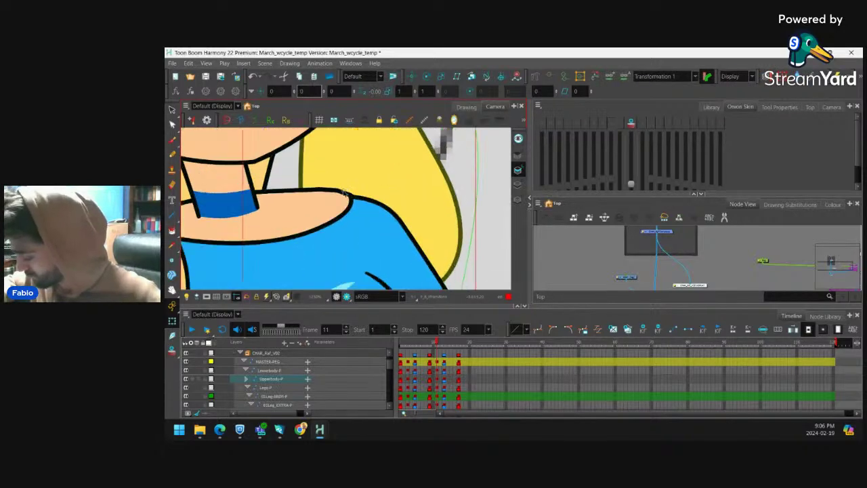
pyautogui.click(343, 190)
pyautogui.hotkey('shift', 'F11')
pyautogui.scroll(-5, 326, 190)
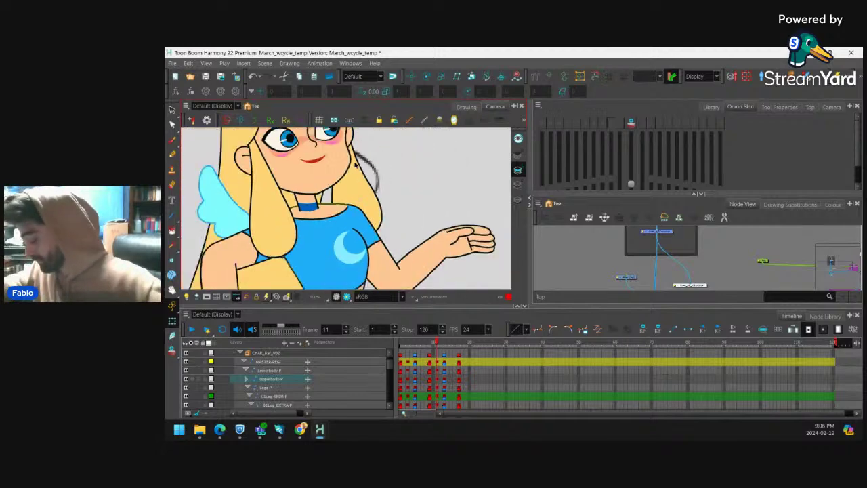
# Rotate the front forearm and hand slightly downward from the elbow at frame 11.
pyautogui.press('1')
pyautogui.moveTo(420, 235); pyautogui.dragTo(378, 202)
pyautogui.press('2')
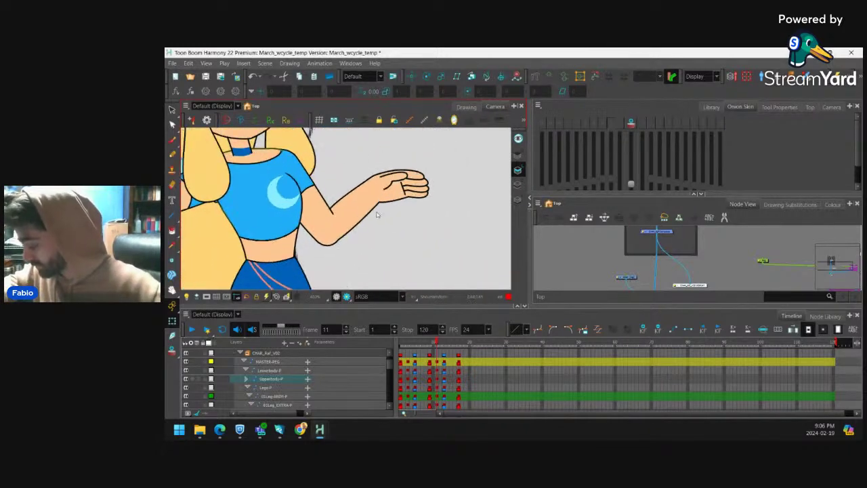
pyautogui.click(371, 195)
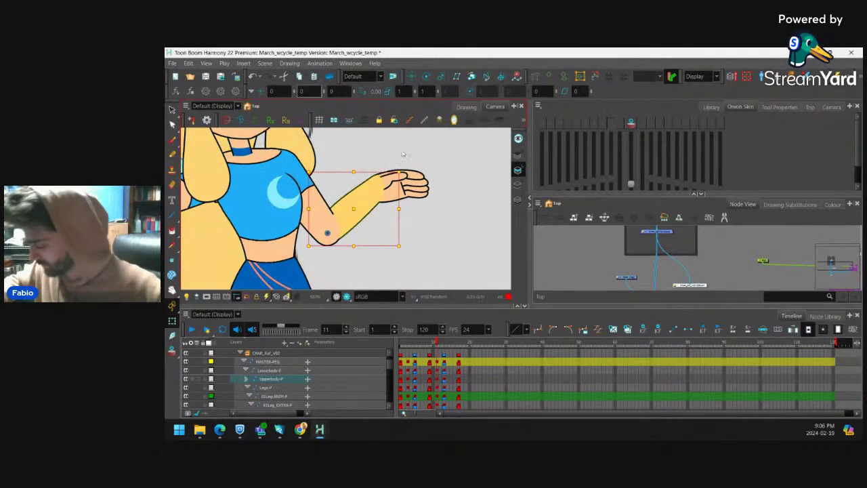
pyautogui.press('b')
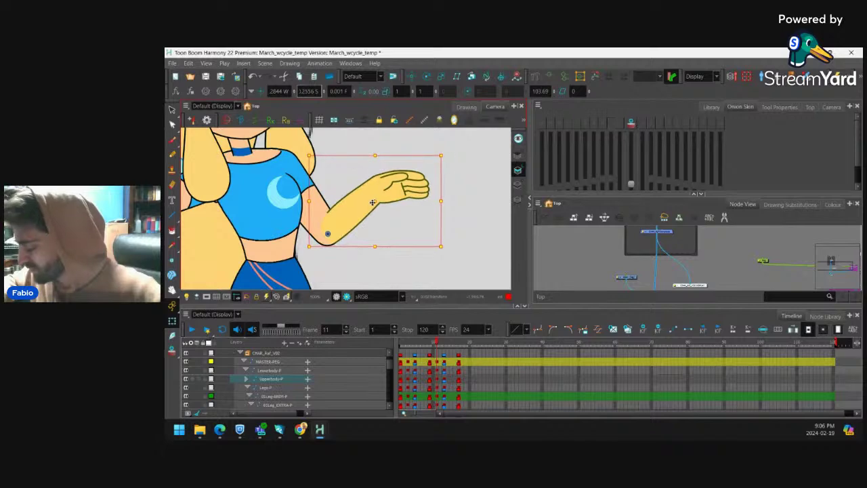
pyautogui.click(457, 156)
pyautogui.click(413, 193)
pyautogui.press('b')
pyautogui.press('b')
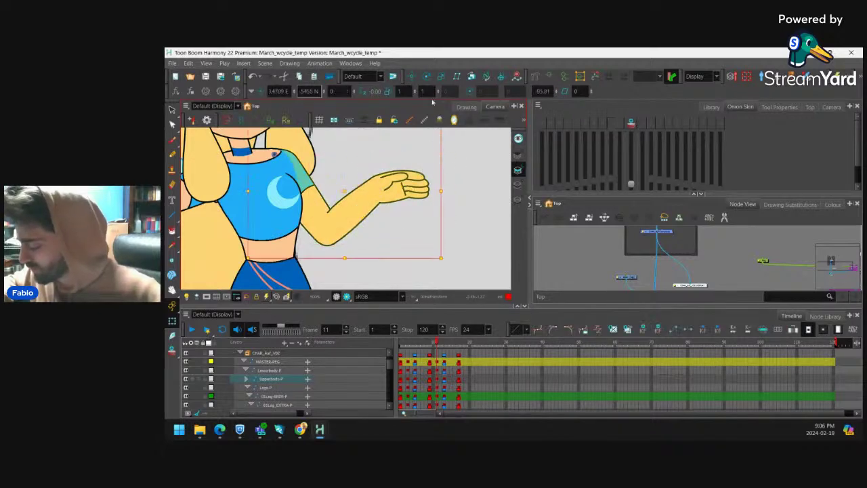
pyautogui.hotkey('shift', 'b')
pyautogui.moveTo(451, 151); pyautogui.dragTo(454, 159)
pyautogui.press('1')
pyautogui.moveTo(408, 176); pyautogui.dragTo(481, 145)
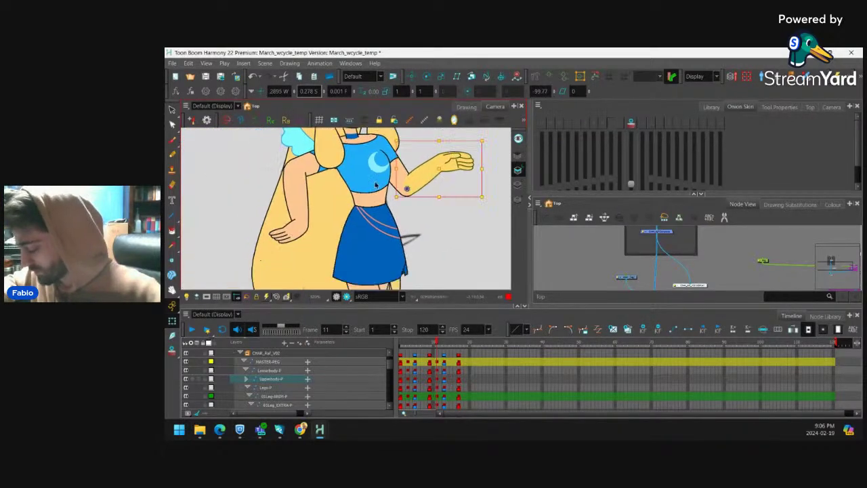
# Rotate the back forearm and hand slightly backward from the elbow at frame 11.
pyautogui.click(300, 218)
pyautogui.press('b')
pyautogui.press('b')
pyautogui.hotkey('shift', 'b')
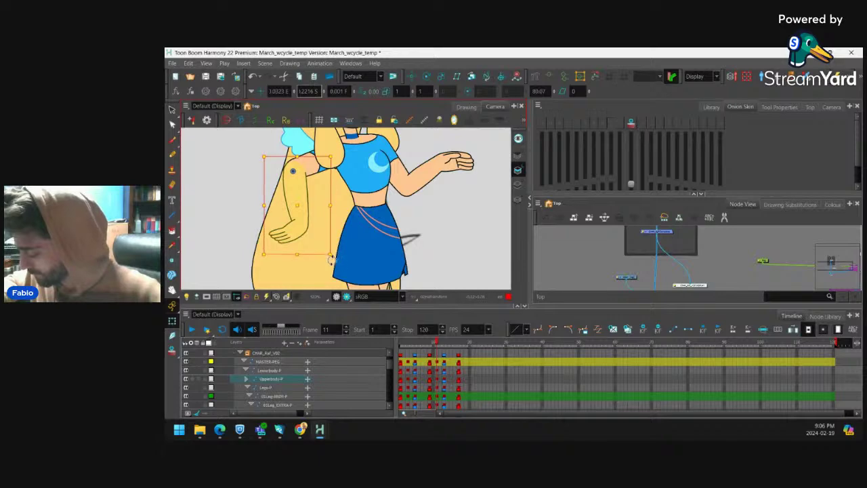
pyautogui.moveTo(331, 260); pyautogui.dragTo(322, 263)
pyautogui.click(443, 223)
pyautogui.press('1')
pyautogui.moveTo(406, 191); pyautogui.dragTo(400, 209)
# Scrub around frame 11 to compare poses, and swing the back forearm farther behind the body.
pyautogui.click(434, 345)
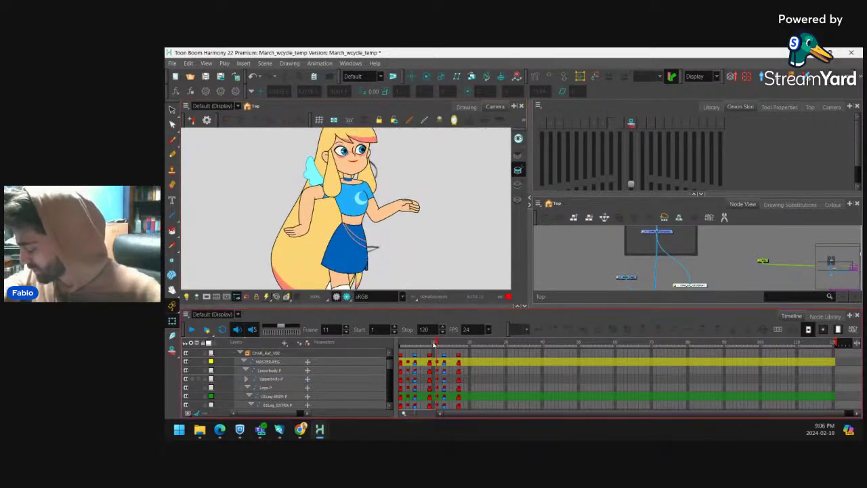
pyautogui.moveTo(434, 344); pyautogui.dragTo(439, 346)
pyautogui.click(297, 227)
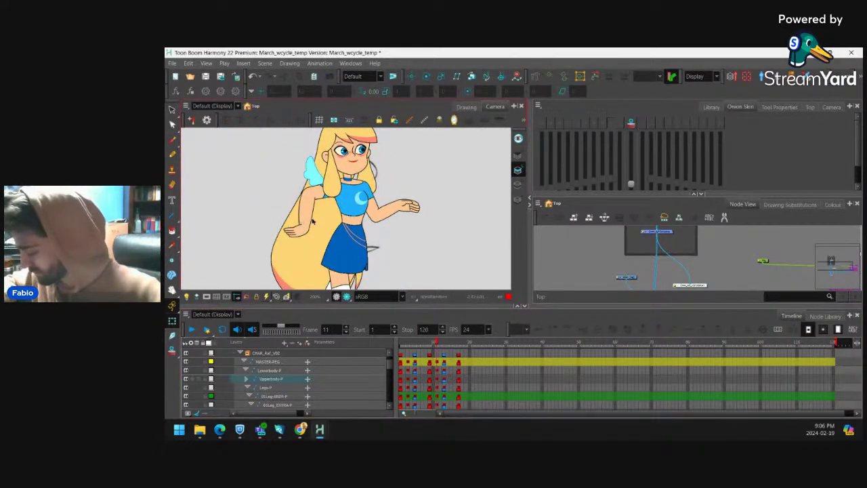
pyautogui.press('b')
pyautogui.press('b')
pyautogui.moveTo(327, 248); pyautogui.dragTo(315, 251)
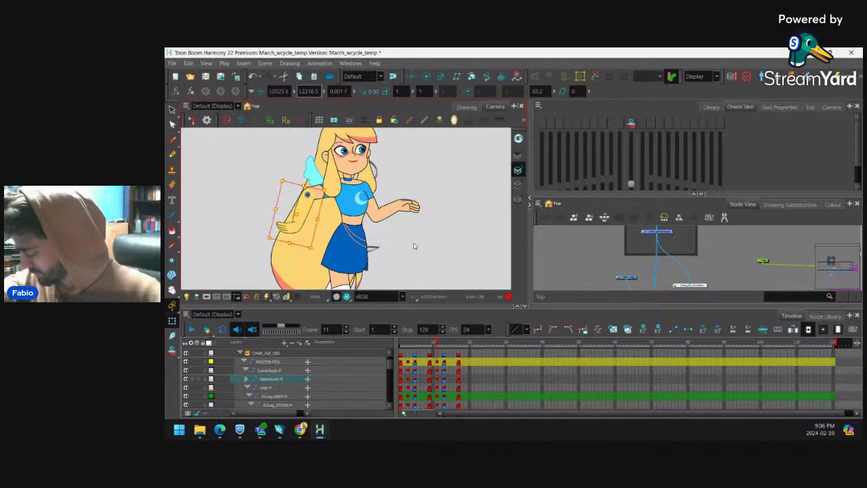
pyautogui.click(414, 246)
pyautogui.press('1')
pyautogui.press('1')
pyautogui.moveTo(414, 246); pyautogui.dragTo(394, 220)
# Scrub to frame 16 and set it as the playback stop frame for the walk cycle.
pyautogui.moveTo(437, 345)
pyautogui.mouseDown()
pyautogui.moveTo(417, 355)
pyautogui.moveTo(455, 355)
pyautogui.moveTo(419, 358)
pyautogui.moveTo(460, 352)
pyautogui.moveTo(435, 357)
pyautogui.moveTo(440, 345)
pyautogui.moveTo(388, 354)
pyautogui.moveTo(474, 353)
pyautogui.moveTo(457, 355)
pyautogui.mouseUp()
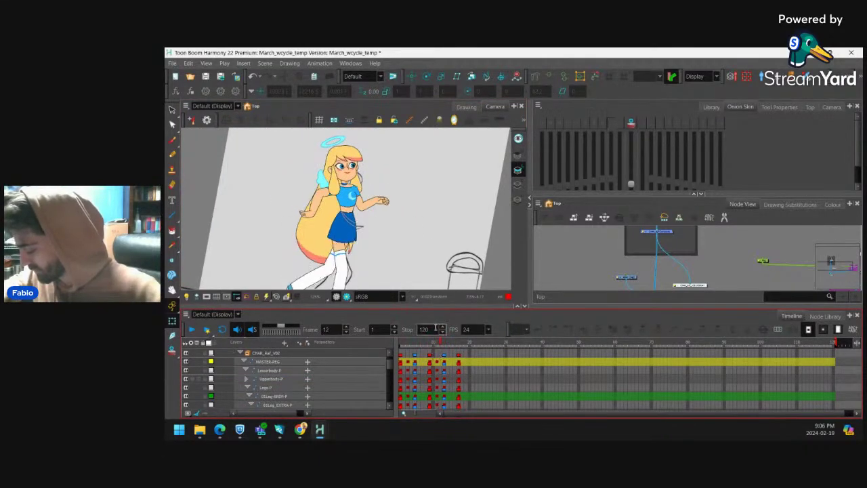
pyautogui.scroll(-3, 447, 214)
pyautogui.click(407, 330)
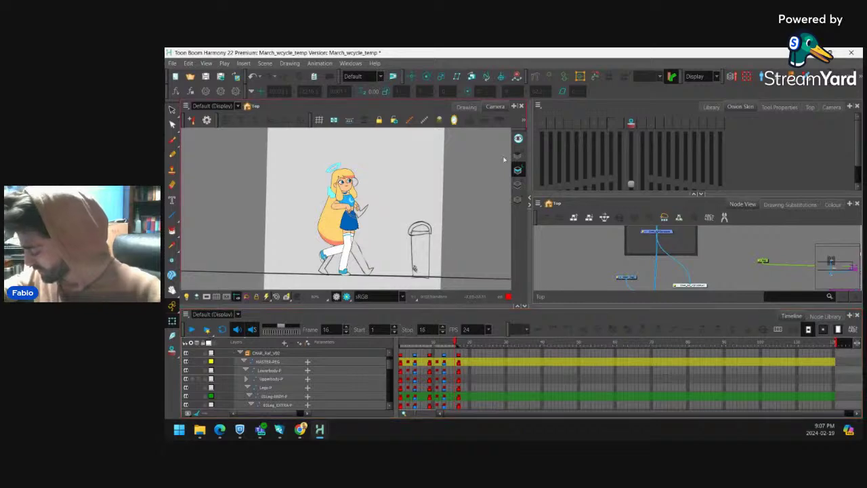
# Turn on looping and play the walk cycle, then select the full character rig and locate it in the timeline.
pyautogui.click(223, 330)
pyautogui.click(191, 330)
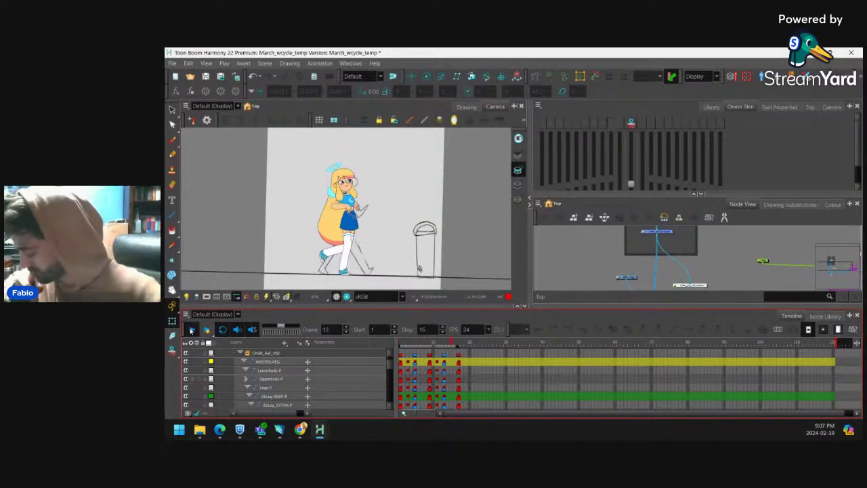
pyautogui.click(366, 233)
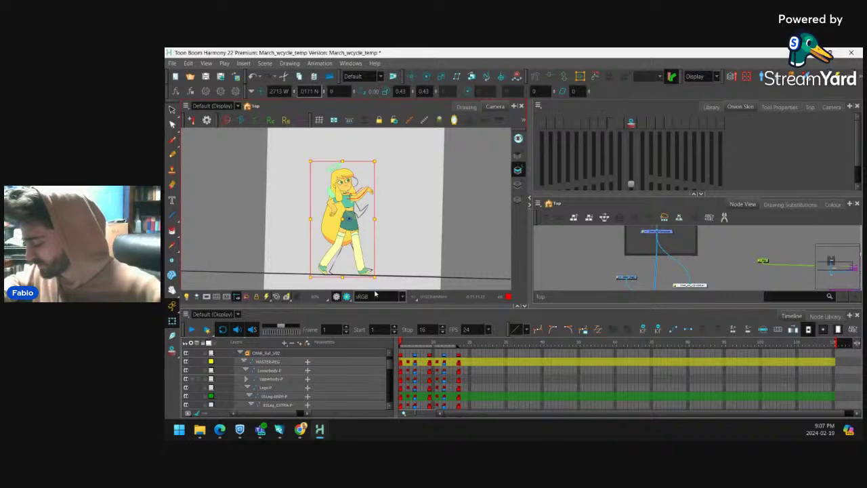
pyautogui.press('o')
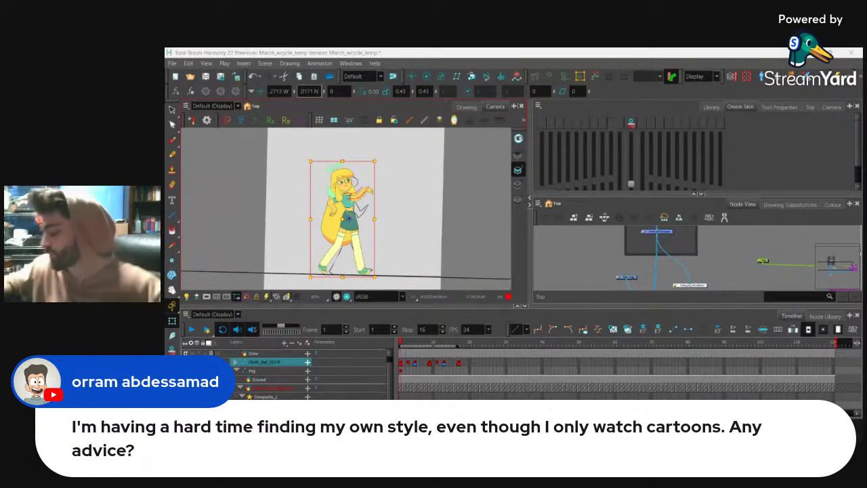
# Examine the character's walk poses at frames 1, 3 and 5 against the rough sketch.
pyautogui.click(407, 364)
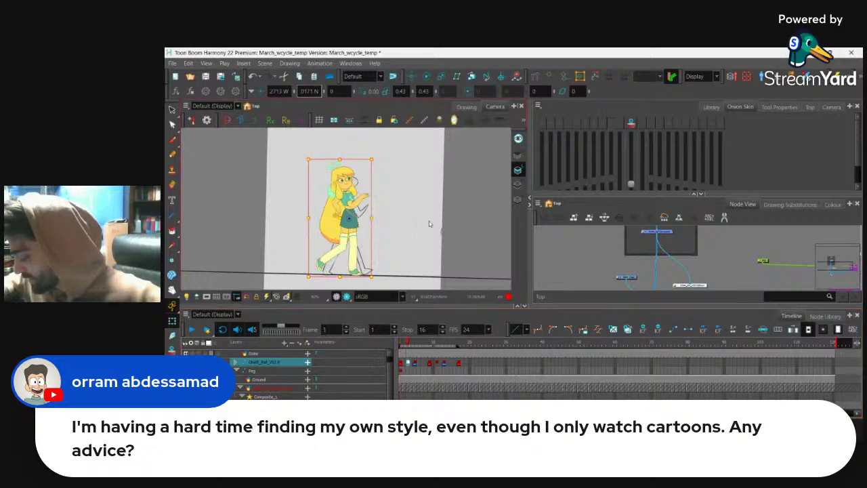
pyautogui.click(457, 231)
pyautogui.moveTo(457, 231)
pyautogui.mouseDown()
pyautogui.moveTo(466, 224)
pyautogui.moveTo(460, 207)
pyautogui.moveTo(434, 221)
pyautogui.moveTo(456, 214)
pyautogui.mouseUp()
pyautogui.press('1')
pyautogui.press('2')
pyautogui.press('2')
pyautogui.press('1')
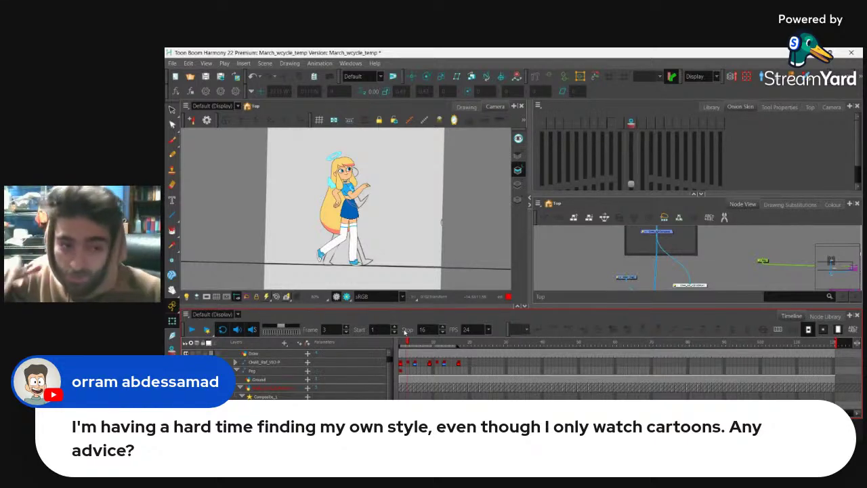
pyautogui.click(402, 364)
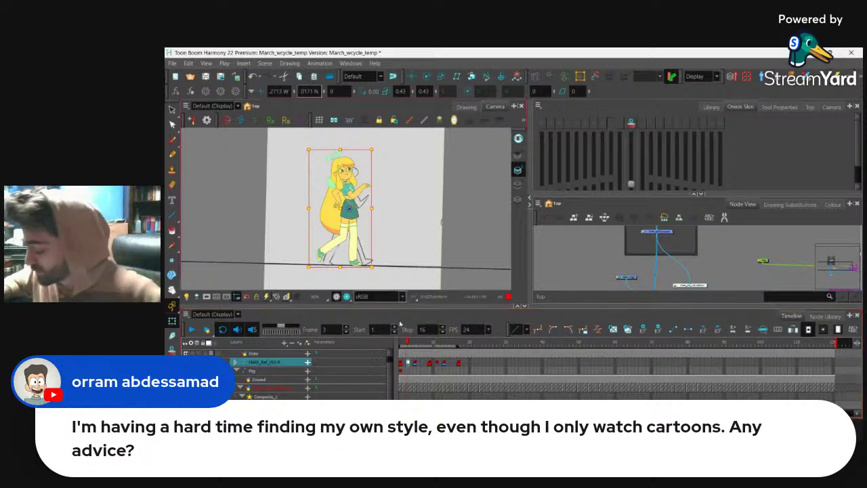
pyautogui.click(415, 364)
pyautogui.click(419, 249)
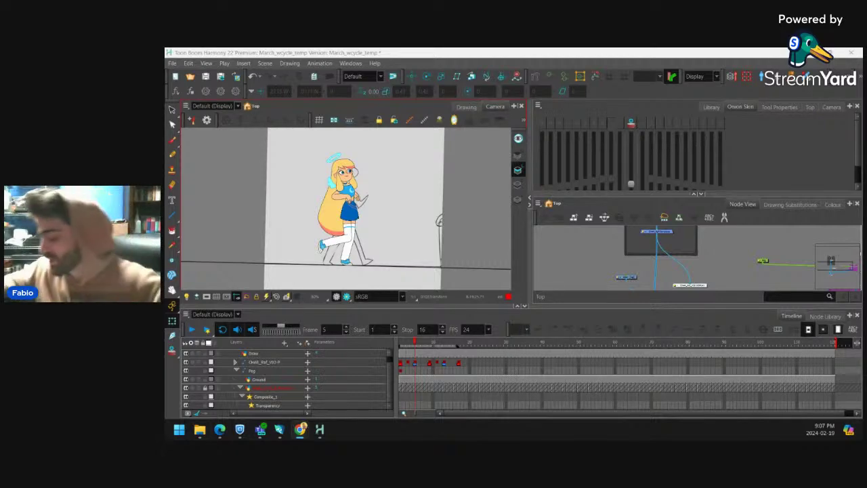
pyautogui.click(403, 365)
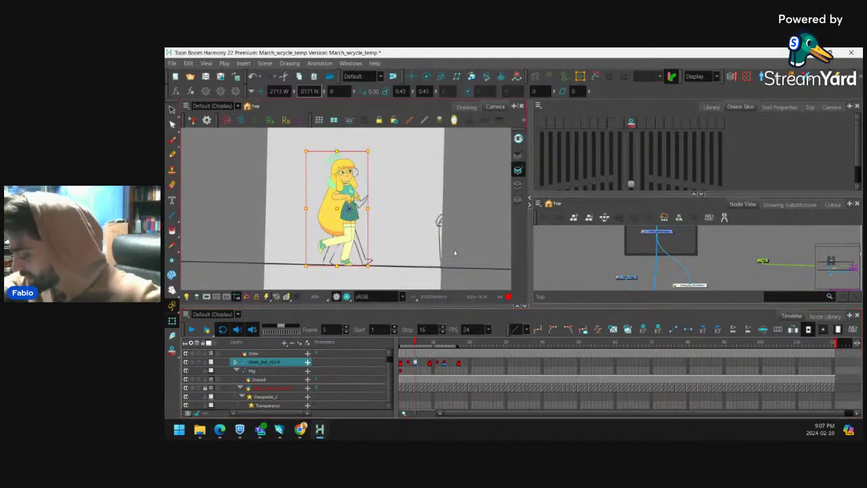
# Scrub from frame 5 through frames 9 and 10 to study how the two contact poses connect.
pyautogui.moveTo(414, 346)
pyautogui.mouseDown()
pyautogui.moveTo(401, 346)
pyautogui.moveTo(431, 350)
pyautogui.mouseUp()
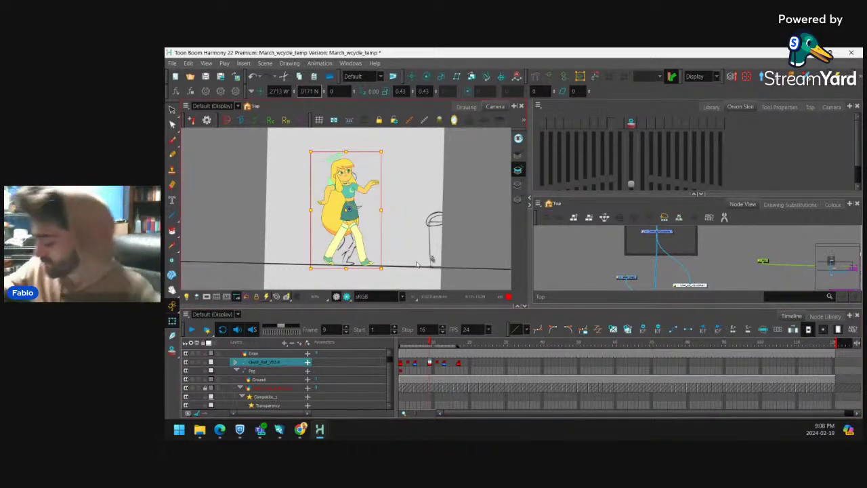
pyautogui.click(430, 346)
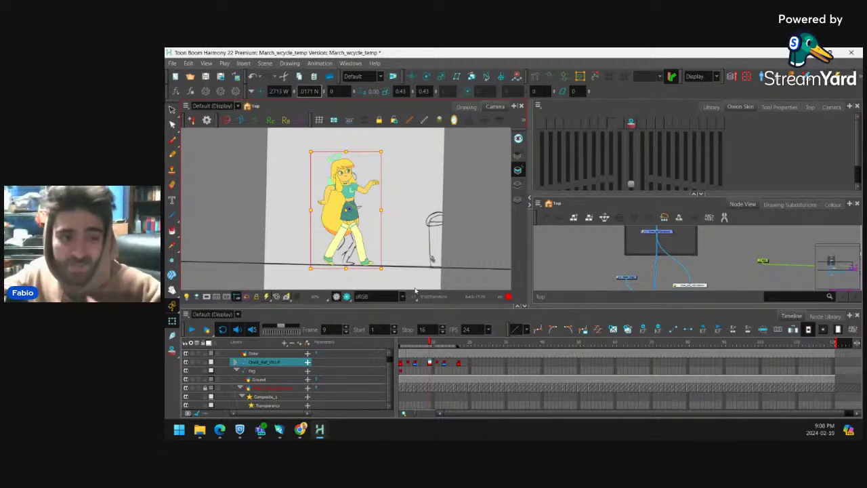
pyautogui.moveTo(429, 344)
pyautogui.mouseDown()
pyautogui.moveTo(403, 350)
pyautogui.moveTo(434, 350)
pyautogui.mouseUp()
pyautogui.click(443, 198)
pyautogui.press('2')
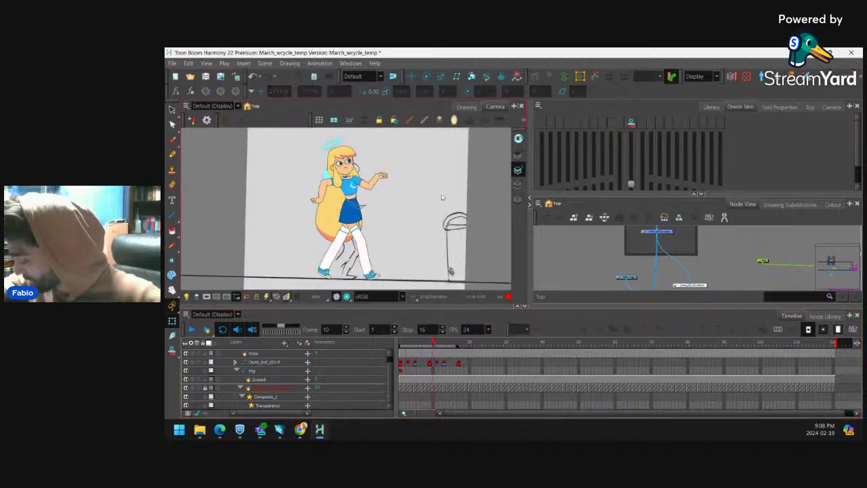
pyautogui.scroll(-1, 441, 202)
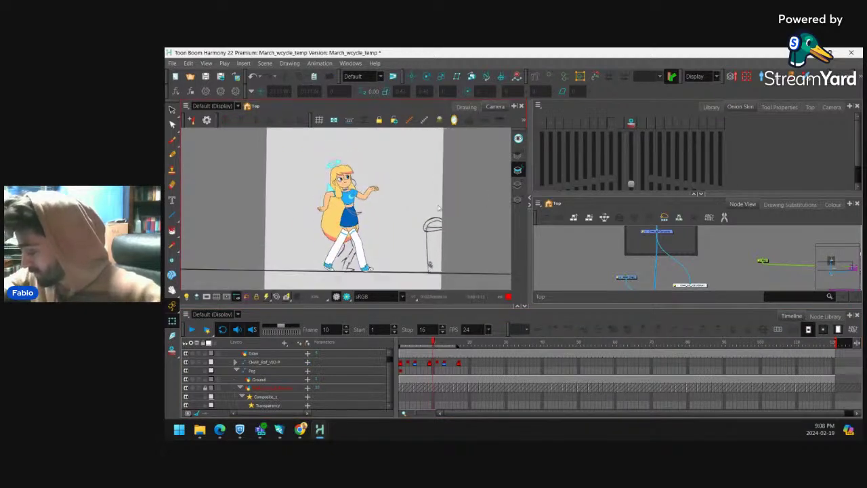
pyautogui.moveTo(431, 345); pyautogui.dragTo(417, 362)
pyautogui.click(415, 364)
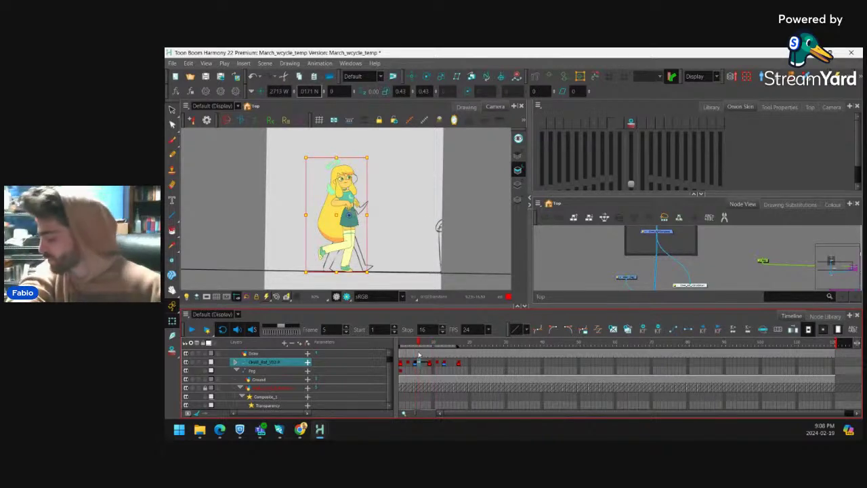
# Key the full character at frame 7 for a new breakdown pose, flipping back to frame 5 for comparison.
pyautogui.press('.')
pyautogui.press('.')
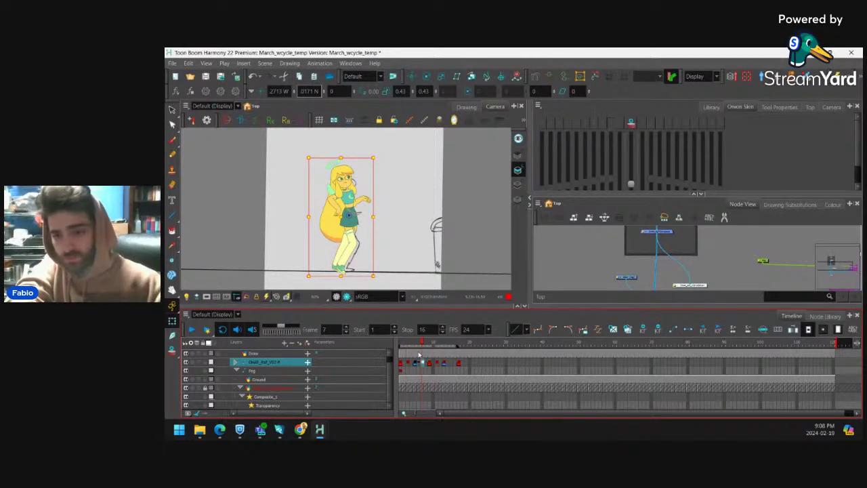
pyautogui.press(',')
pyautogui.press(',')
pyautogui.press('.')
pyautogui.press('.')
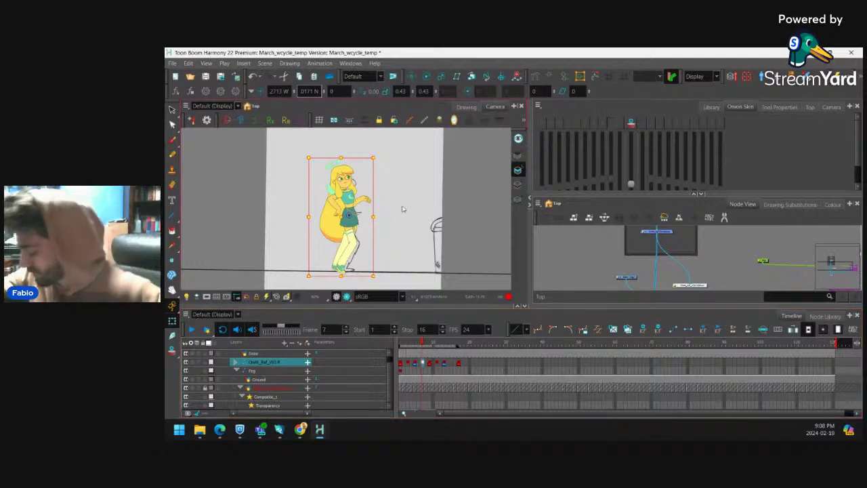
pyautogui.press('2')
pyautogui.moveTo(398, 234); pyautogui.dragTo(397, 210)
pyautogui.moveTo(389, 178); pyautogui.dragTo(388, 202)
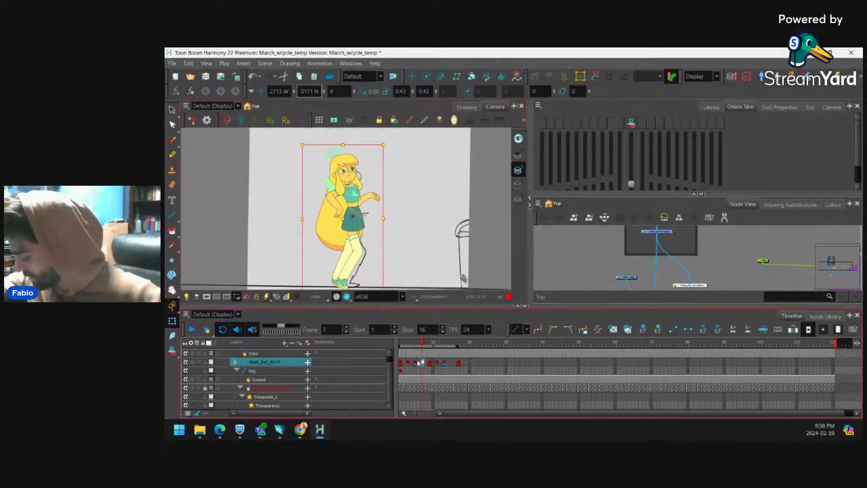
pyautogui.press(',')
pyautogui.press(',')
pyautogui.press('.')
pyautogui.press('.')
# Nudge the body above the legs slightly upward at frame 7 and compare it with the poses at frames 1, 3 and 5.
pyautogui.click(363, 192)
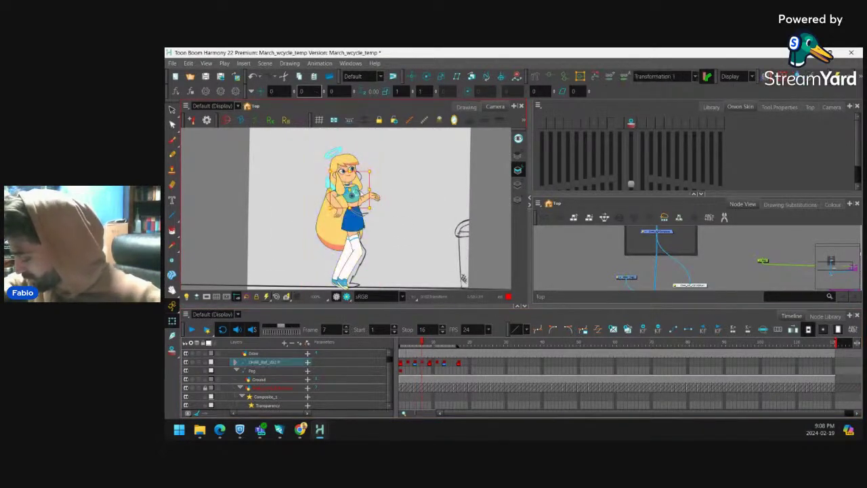
pyautogui.press('Escape')
pyautogui.click(364, 194)
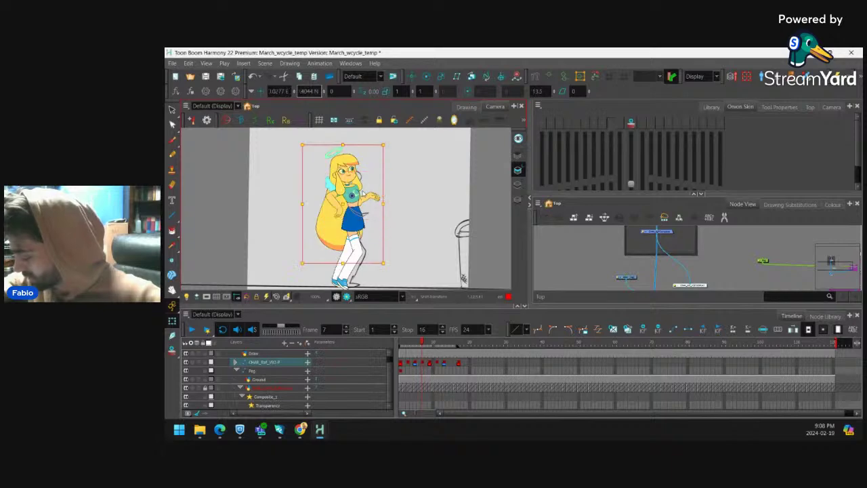
pyautogui.press('b')
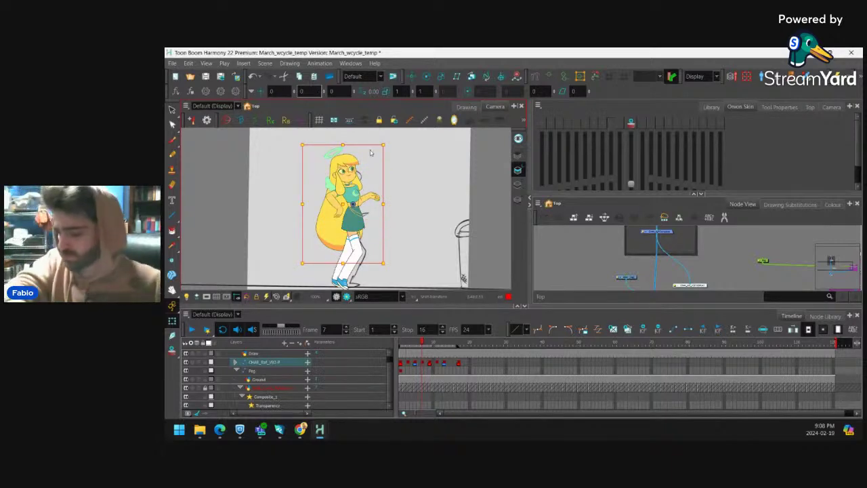
pyautogui.hotkey('alt', 'Up')
pyautogui.hotkey('ctrl', 'z')
pyautogui.press('b')
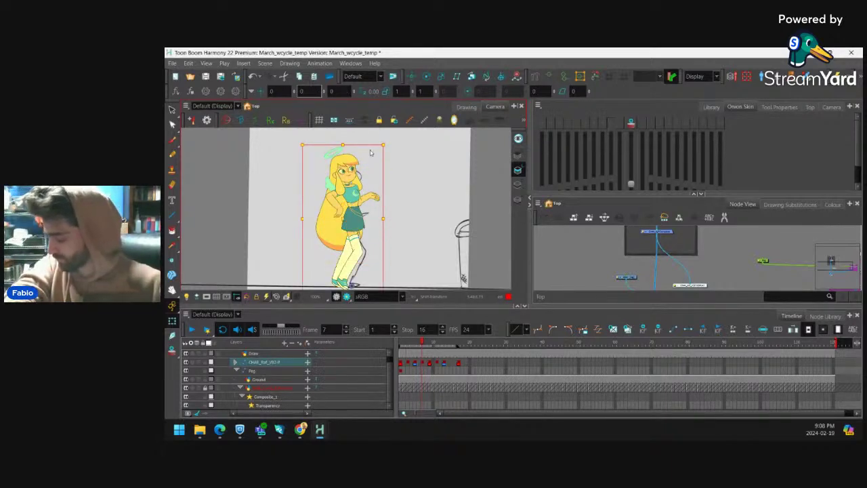
pyautogui.hotkey('shift', 'b')
pyautogui.press('Up')
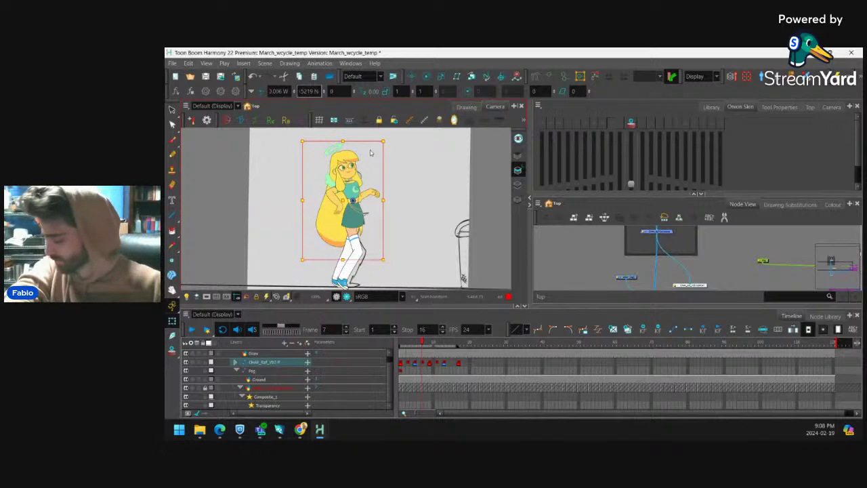
pyautogui.click(402, 363)
pyautogui.click(408, 363)
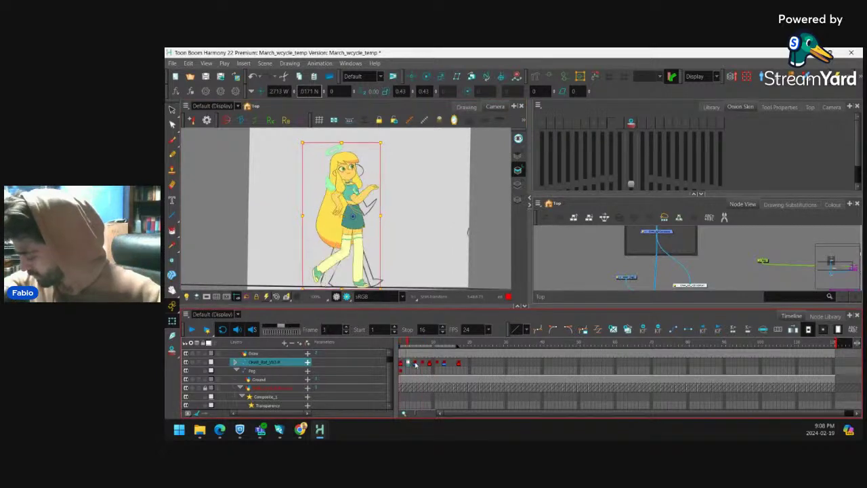
pyautogui.click(415, 364)
pyautogui.moveTo(426, 347)
pyautogui.mouseDown()
pyautogui.moveTo(401, 348)
pyautogui.moveTo(435, 353)
pyautogui.moveTo(407, 359)
pyautogui.moveTo(424, 361)
pyautogui.mouseUp()
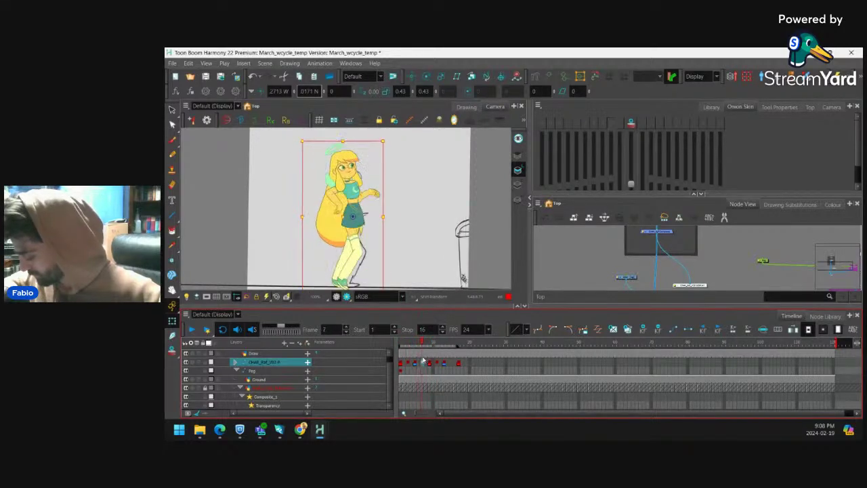
# Swing the passing leg forward from the hip with its knee bent at frame 7, and scrub against frame 5.
pyautogui.moveTo(389, 226); pyautogui.dragTo(390, 181)
pyautogui.press('2')
pyautogui.press('2')
pyautogui.press('Escape')
pyautogui.click(361, 223)
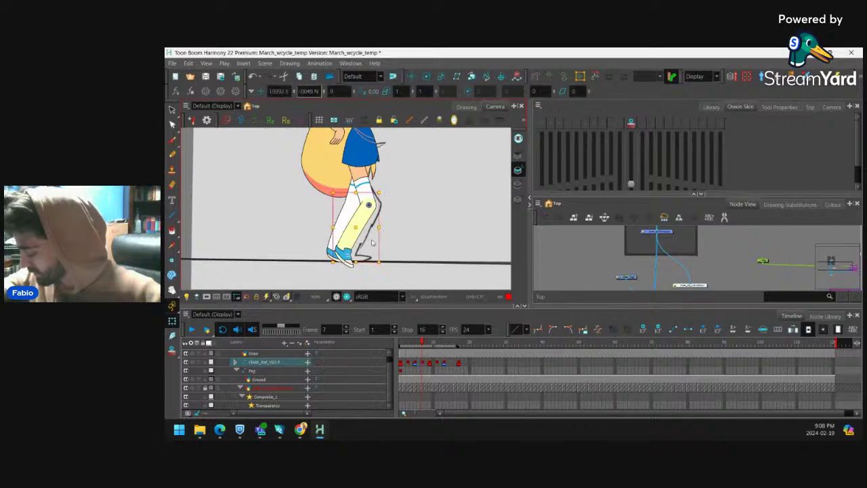
pyautogui.press('b')
pyautogui.moveTo(392, 238); pyautogui.dragTo(412, 195)
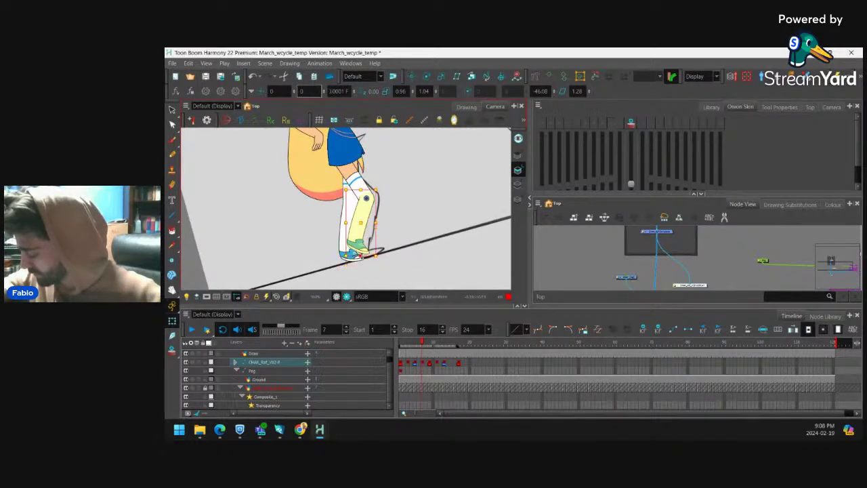
pyautogui.press('b')
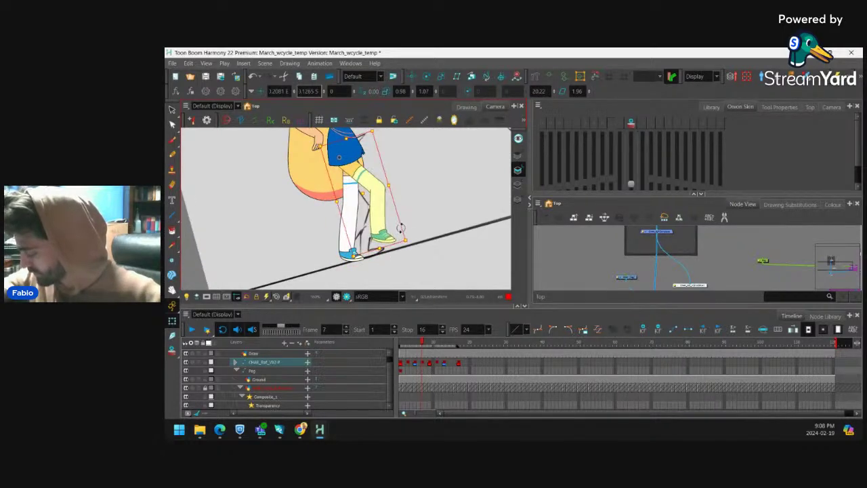
pyautogui.moveTo(442, 195); pyautogui.dragTo(406, 231)
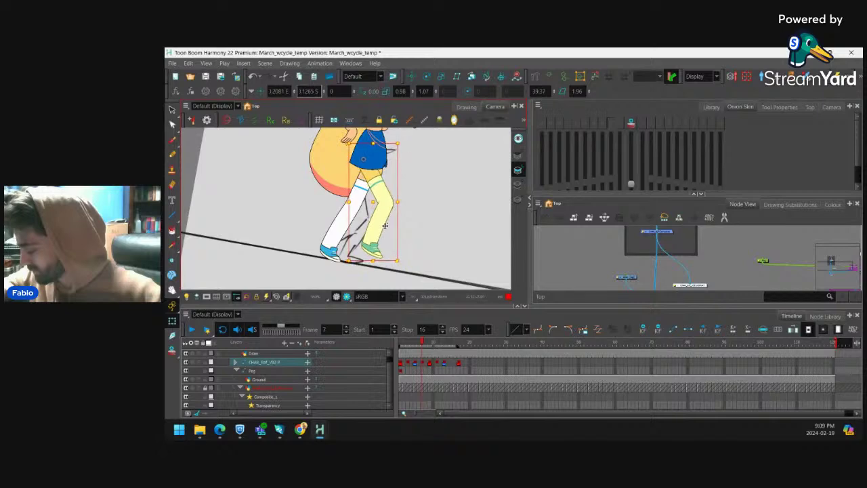
pyautogui.scroll(-2, 414, 188)
pyautogui.moveTo(414, 189); pyautogui.dragTo(413, 239)
pyautogui.moveTo(421, 343)
pyautogui.mouseDown()
pyautogui.moveTo(408, 350)
pyautogui.moveTo(429, 353)
pyautogui.moveTo(423, 356)
pyautogui.mouseUp()
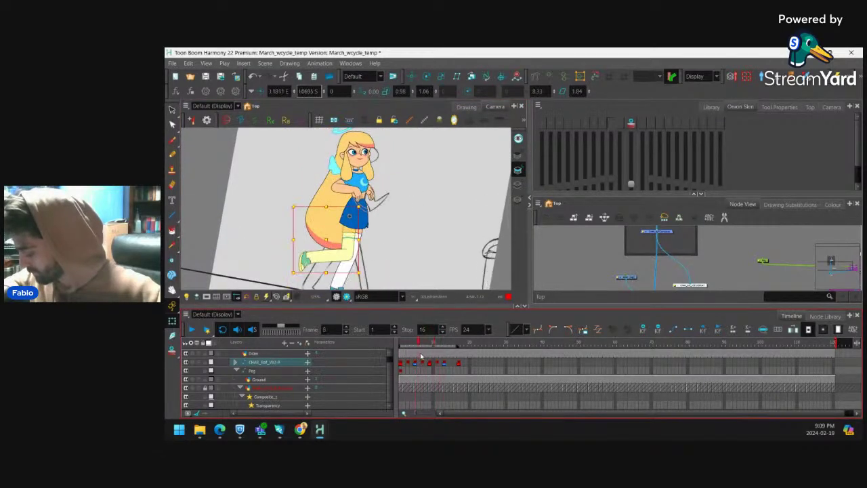
# Rotate the front forearm and hand slightly downward from the elbow at frame 7.
pyautogui.moveTo(443, 265); pyautogui.dragTo(392, 211)
pyautogui.scroll(-2, 406, 205)
pyautogui.scroll(7, 383, 211)
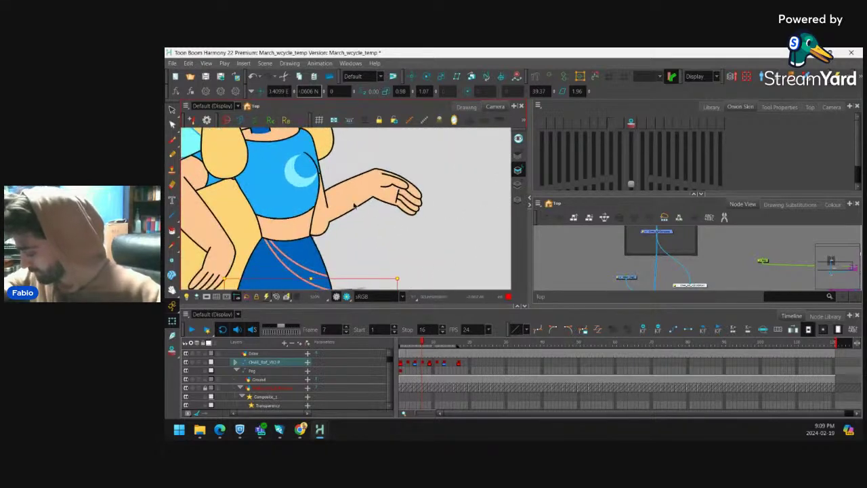
pyautogui.click(364, 150)
pyautogui.click(361, 203)
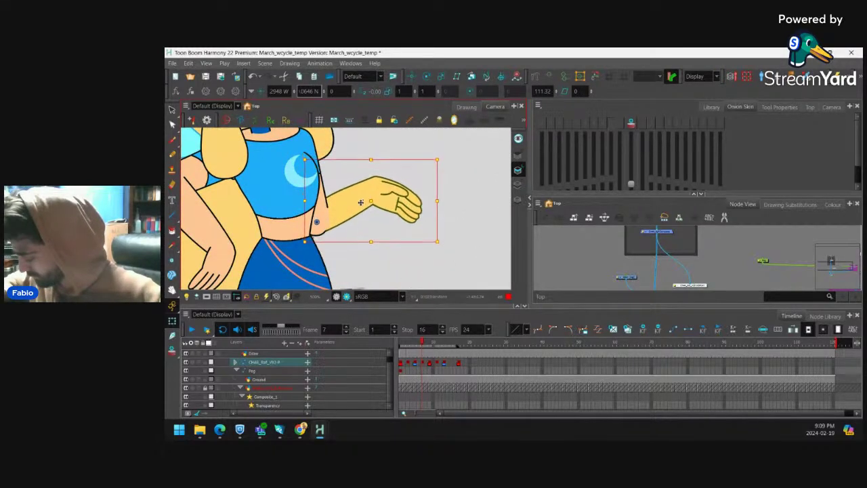
pyautogui.scroll(-3, 377, 194)
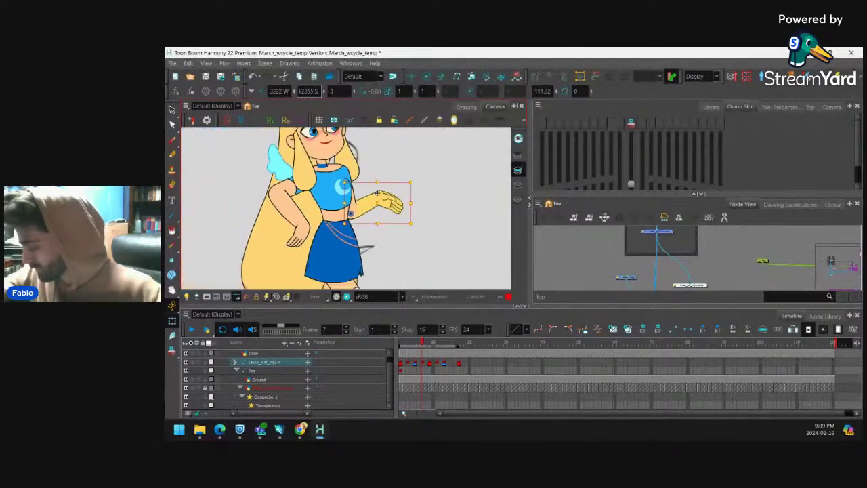
# Reshape the torso's deformation curve along the neckline and front shoulder at frame 7.
pyautogui.scroll(5, 377, 193)
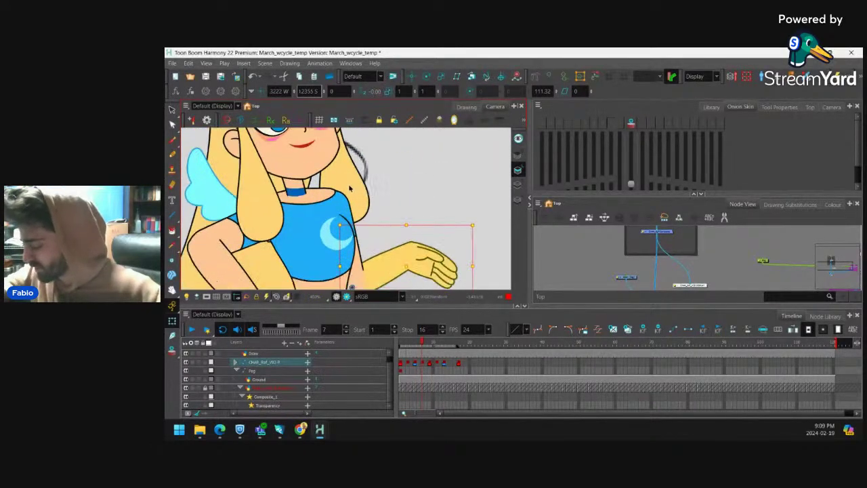
pyautogui.click(352, 166)
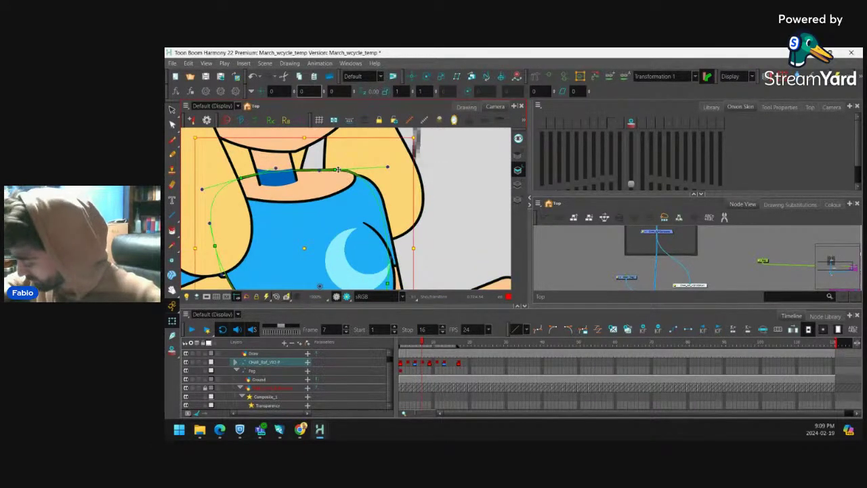
pyautogui.moveTo(337, 170); pyautogui.dragTo(334, 170)
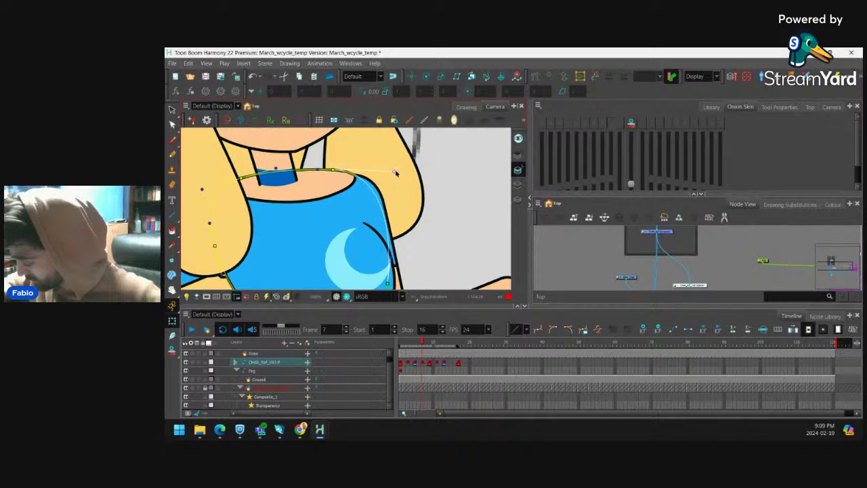
pyautogui.scroll(-5, 393, 171)
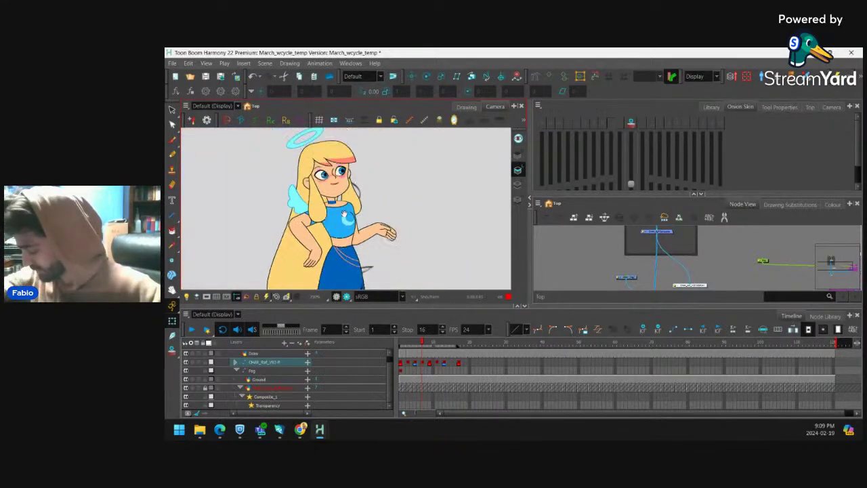
# Reshape the back forearm's deformation curve around the elbow at frame 7.
pyautogui.scroll(5, 344, 214)
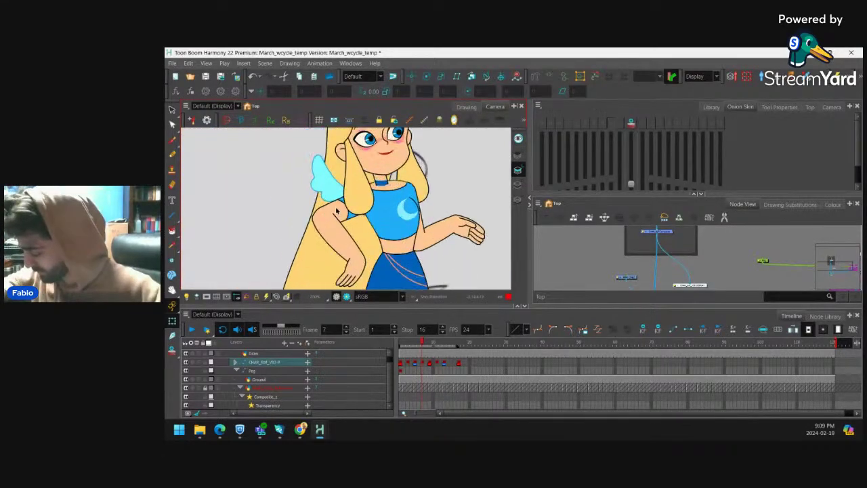
pyautogui.click(298, 242)
pyautogui.moveTo(292, 239); pyautogui.dragTo(290, 241)
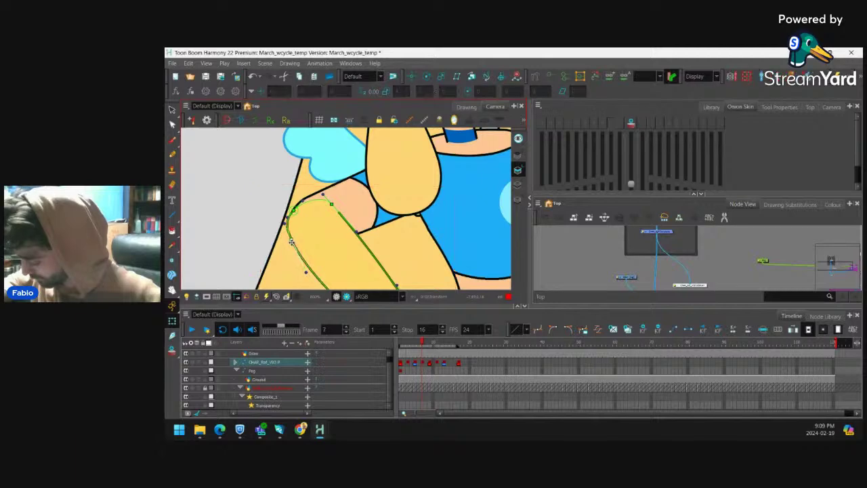
pyautogui.scroll(-5, 346, 209)
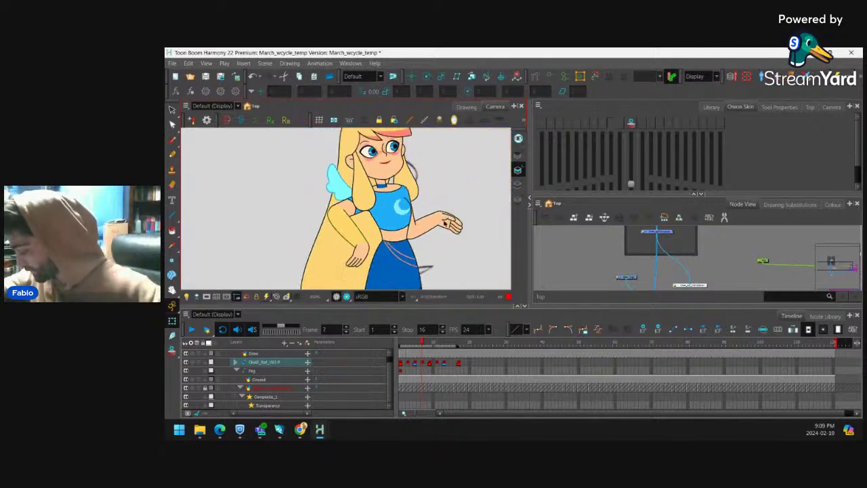
pyautogui.scroll(-5, 298, 241)
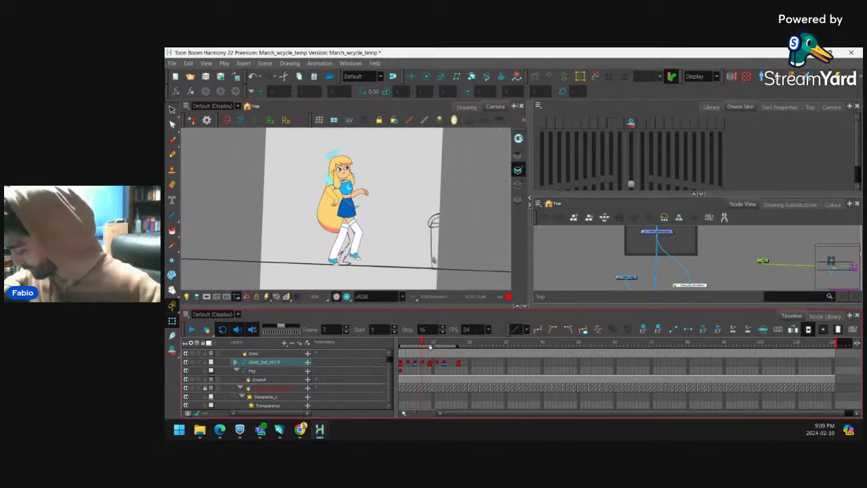
# Scrub the cycle from frame 3 to frame 13, and add a breakdown pose at frame 15 between frames 13 and 17.
pyautogui.click(407, 346)
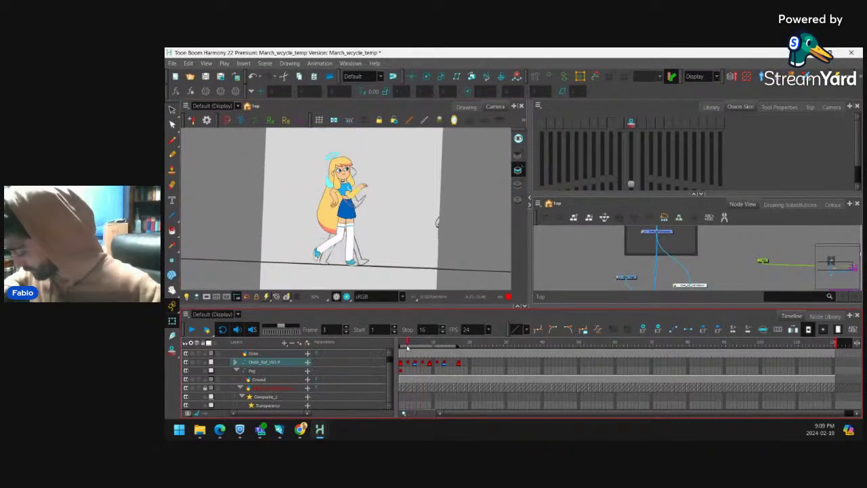
pyautogui.moveTo(409, 349); pyautogui.dragTo(445, 355)
pyautogui.click(444, 363)
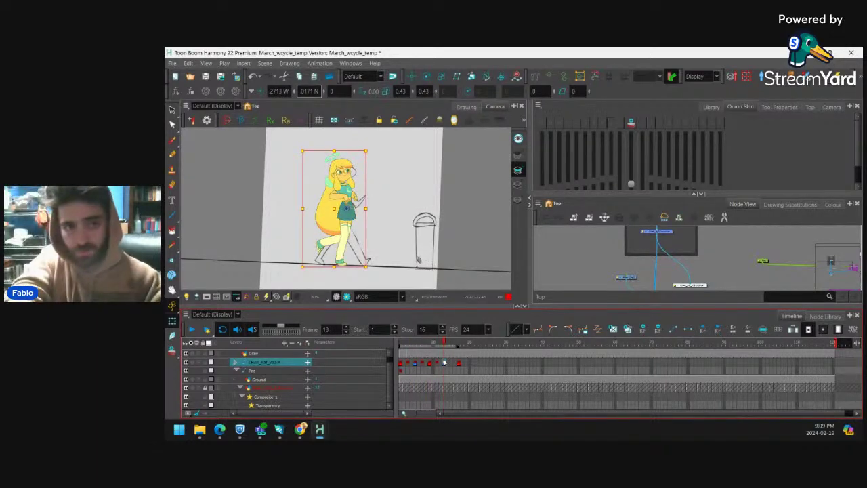
pyautogui.press('.')
pyautogui.press('.')
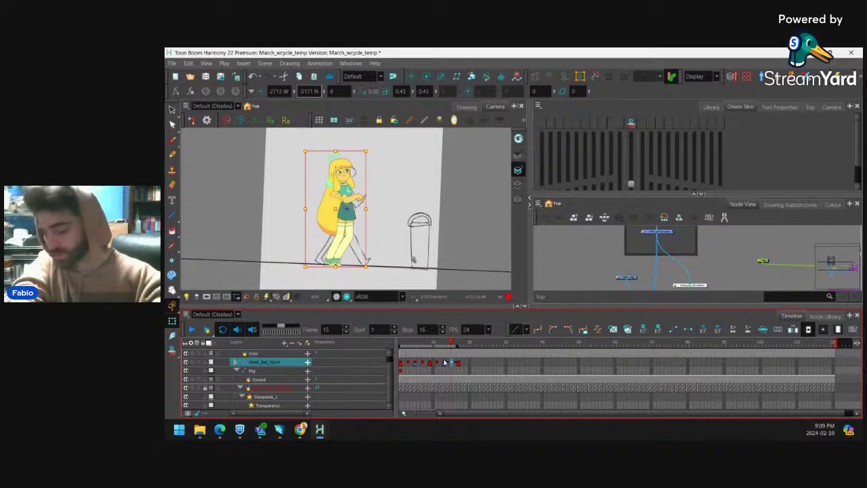
pyautogui.press(',')
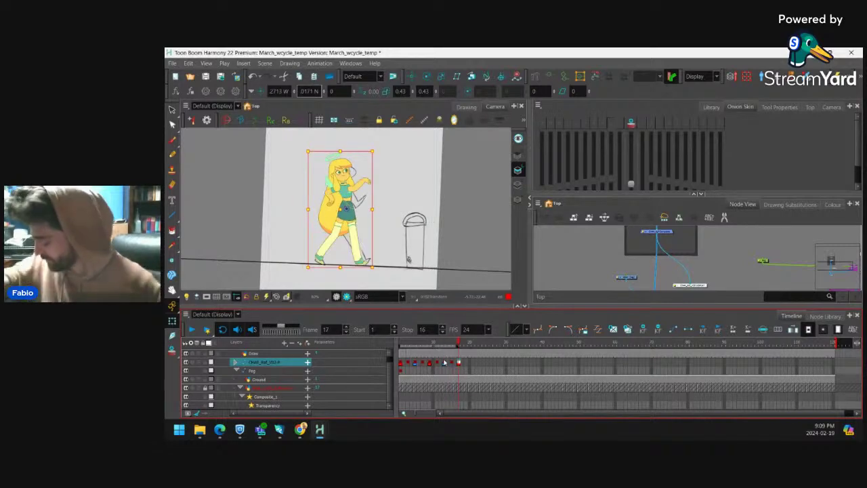
pyautogui.click(452, 361)
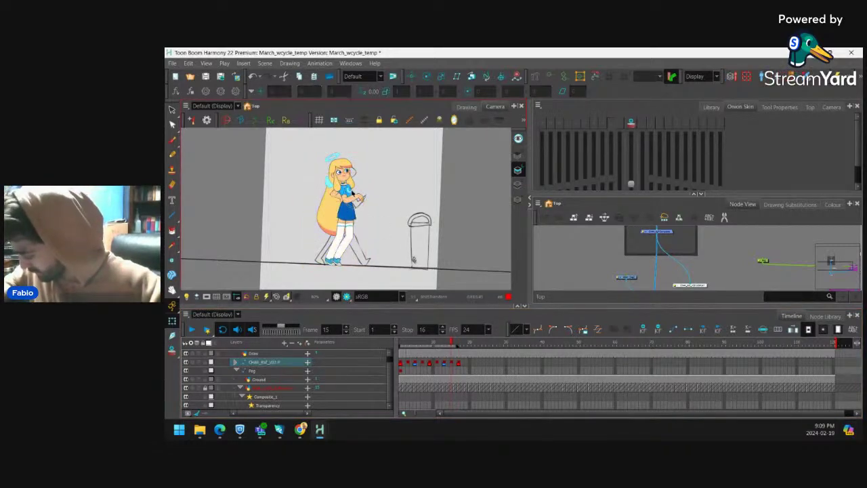
# Nudge the body above the legs slightly upward at frame 15 and compare it with the neighbouring frames.
pyautogui.click(352, 169)
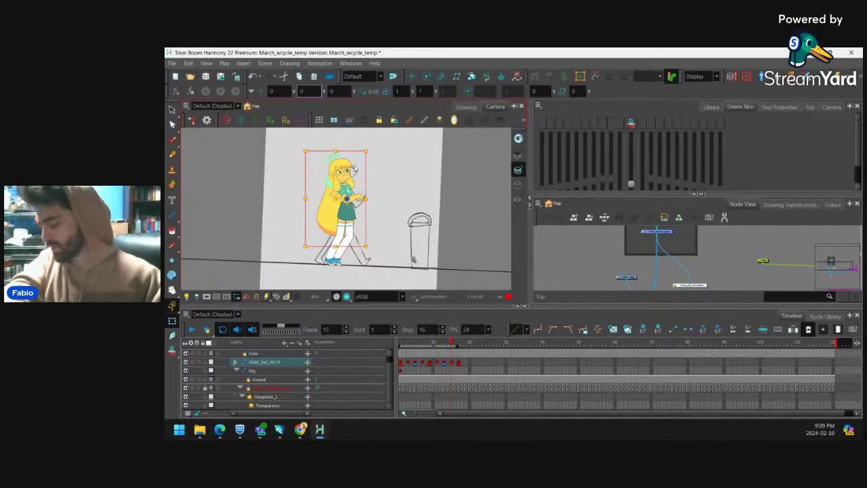
pyautogui.press('Up')
pyautogui.moveTo(451, 346)
pyautogui.mouseDown()
pyautogui.moveTo(407, 347)
pyautogui.moveTo(466, 349)
pyautogui.moveTo(455, 353)
pyautogui.mouseUp()
pyautogui.press('2')
pyautogui.press('2')
pyautogui.moveTo(406, 203); pyautogui.dragTo(422, 150)
pyautogui.moveTo(452, 344); pyautogui.dragTo(449, 344)
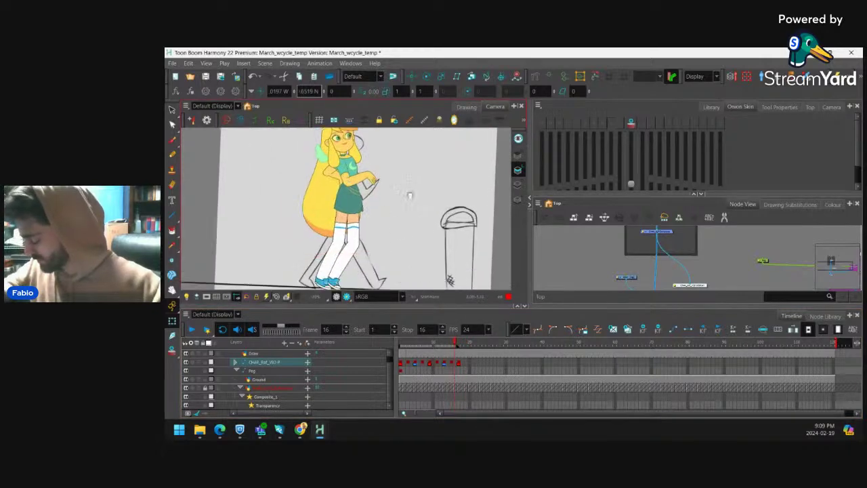
pyautogui.click(452, 343)
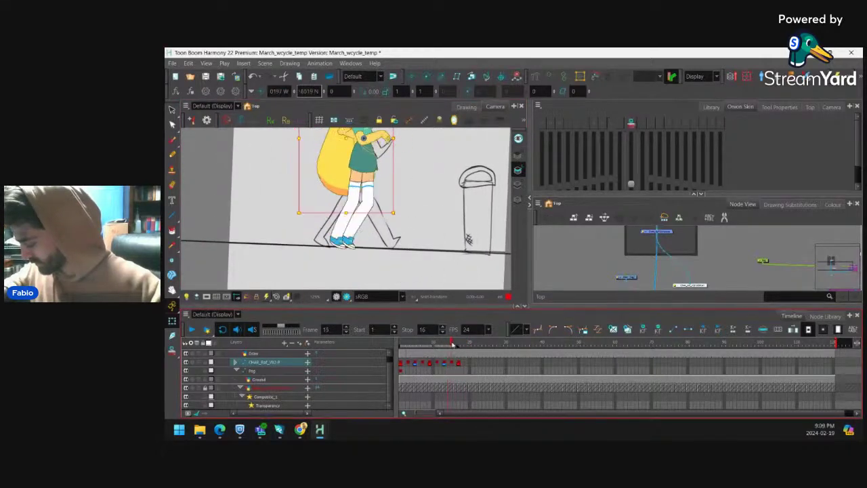
# Swing the passing leg forward from the hip at frame 15, using onion skin of the surrounding frames as a guide.
pyautogui.click(366, 235)
pyautogui.click(357, 220)
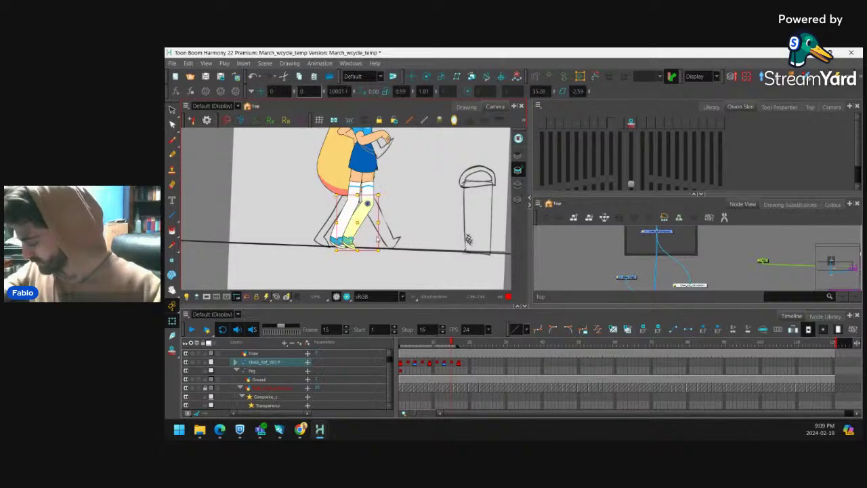
pyautogui.moveTo(434, 221); pyautogui.dragTo(439, 166)
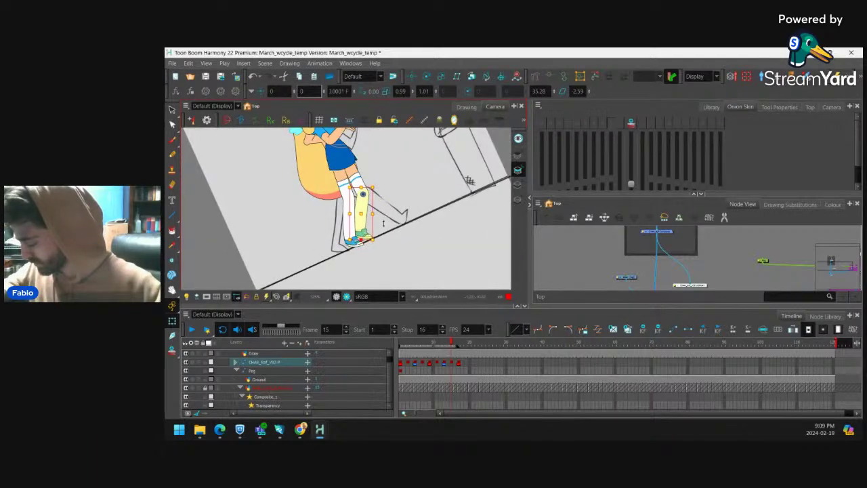
pyautogui.moveTo(383, 223); pyautogui.dragTo(378, 236)
pyautogui.click(632, 123)
pyautogui.click(363, 168)
pyautogui.click(367, 177)
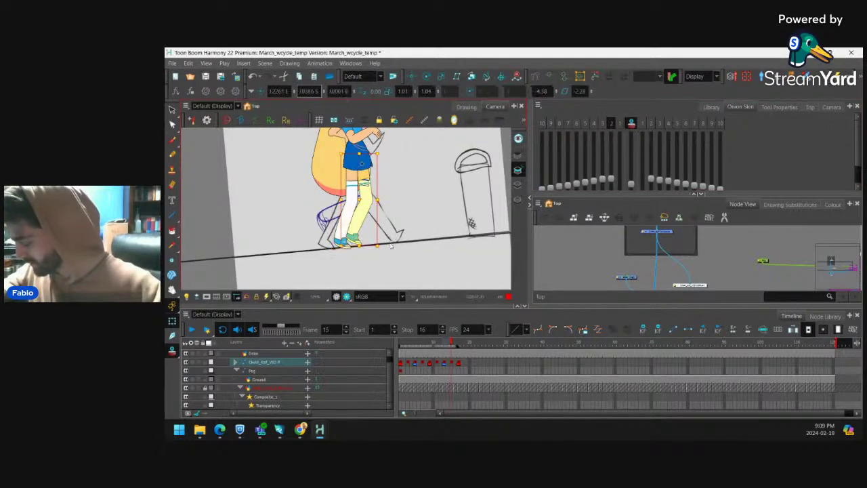
pyautogui.moveTo(399, 231); pyautogui.dragTo(412, 226)
pyautogui.moveTo(642, 123); pyautogui.dragTo(652, 124)
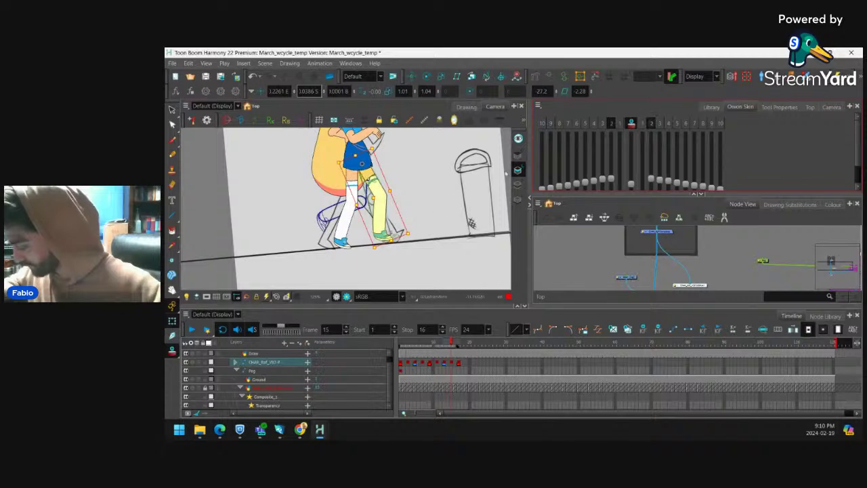
# Bend the passing leg's knee by rotating its shin backward at frame 15, and turn the onion skin off.
pyautogui.click(386, 221)
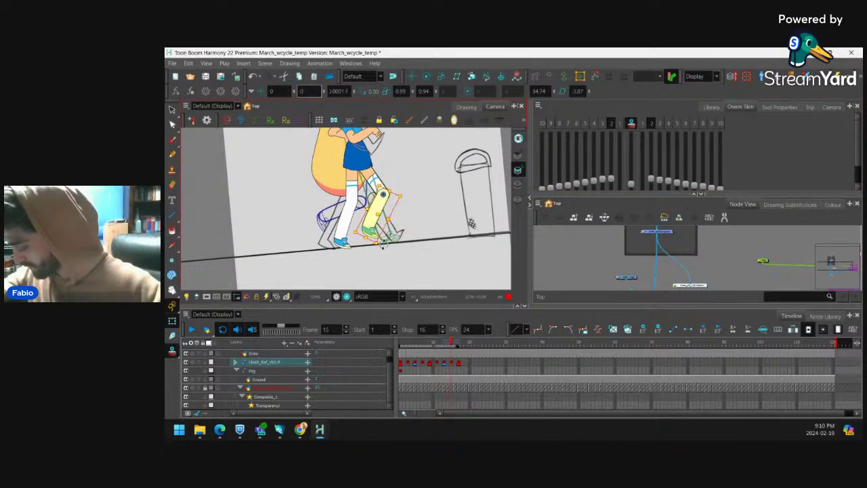
pyautogui.click(416, 215)
pyautogui.click(631, 123)
pyautogui.moveTo(440, 175); pyautogui.dragTo(445, 197)
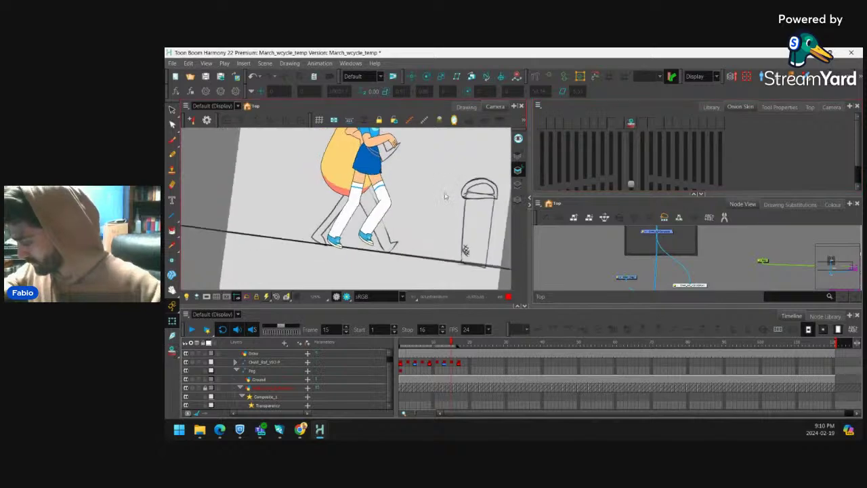
# Scrub through the frames and play the walk cycle to check the new frame 15 pose in motion.
pyautogui.press('1')
pyautogui.press('1')
pyautogui.moveTo(447, 344); pyautogui.dragTo(427, 355)
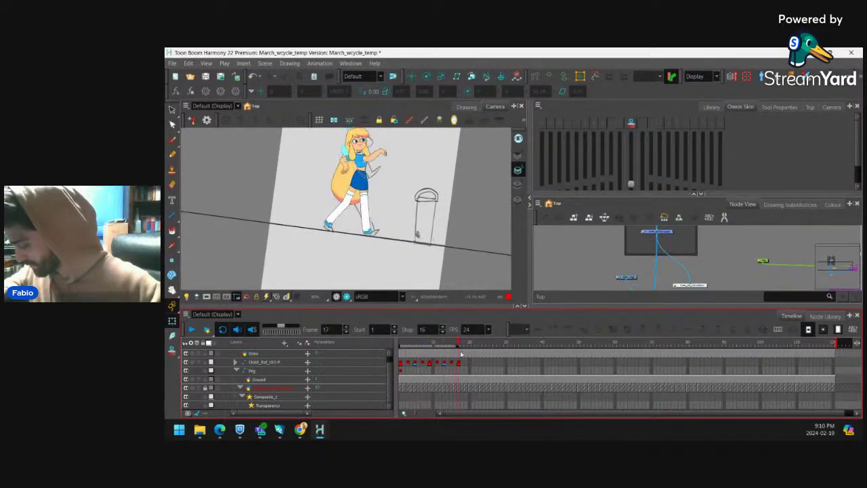
pyautogui.moveTo(466, 232); pyautogui.dragTo(465, 219)
pyautogui.moveTo(431, 188); pyautogui.dragTo(428, 217)
pyautogui.press('2')
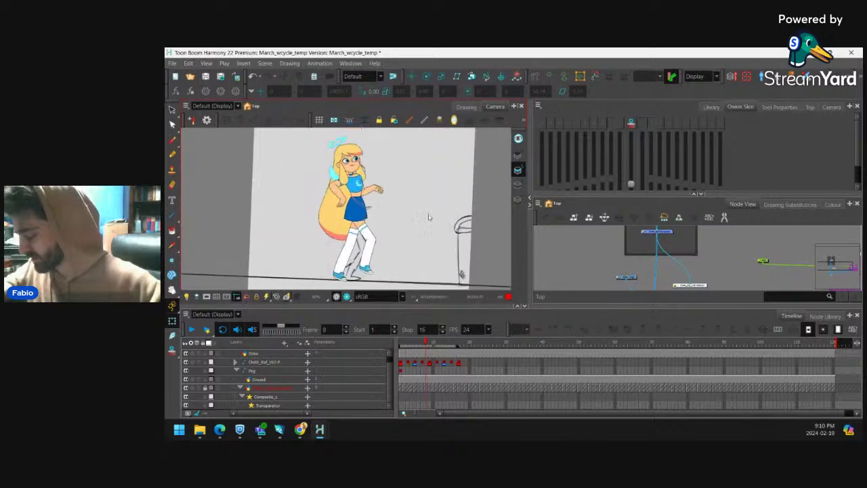
pyautogui.press('1')
pyautogui.hotkey('shift', 'x')
pyautogui.click(192, 330)
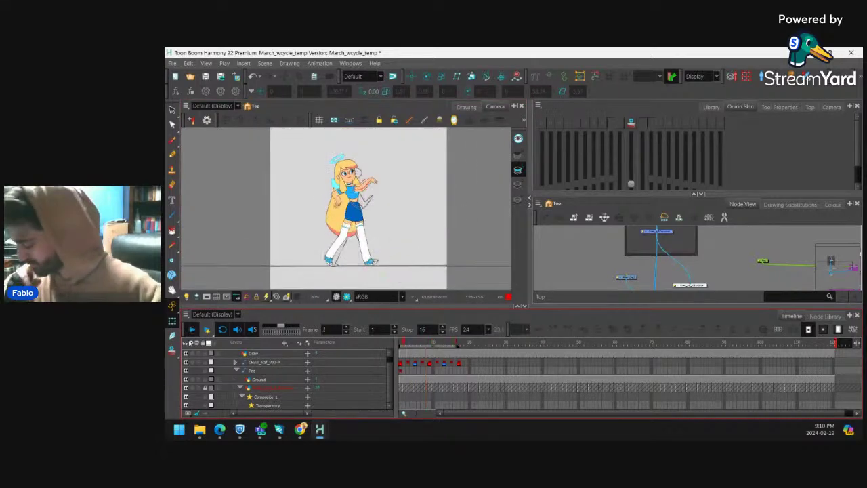
# Shift the back forearm onto the elbow and rotate it slightly at frame 15.
pyautogui.click(405, 364)
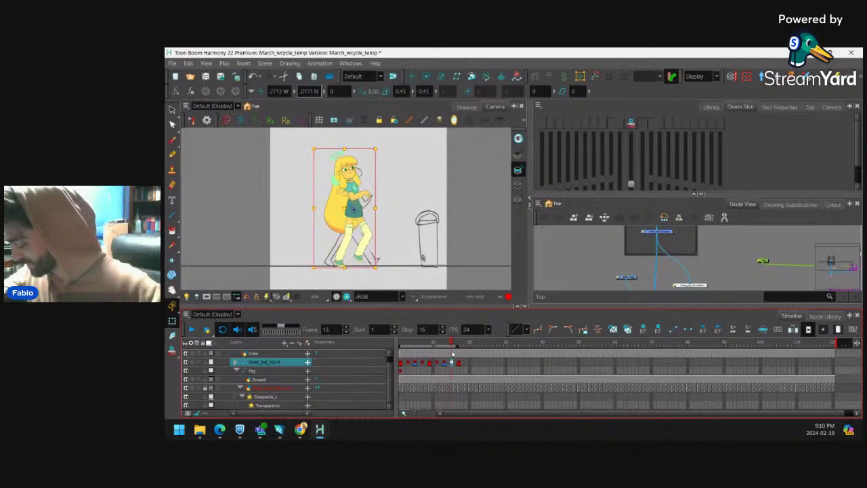
pyautogui.scroll(6, 352, 195)
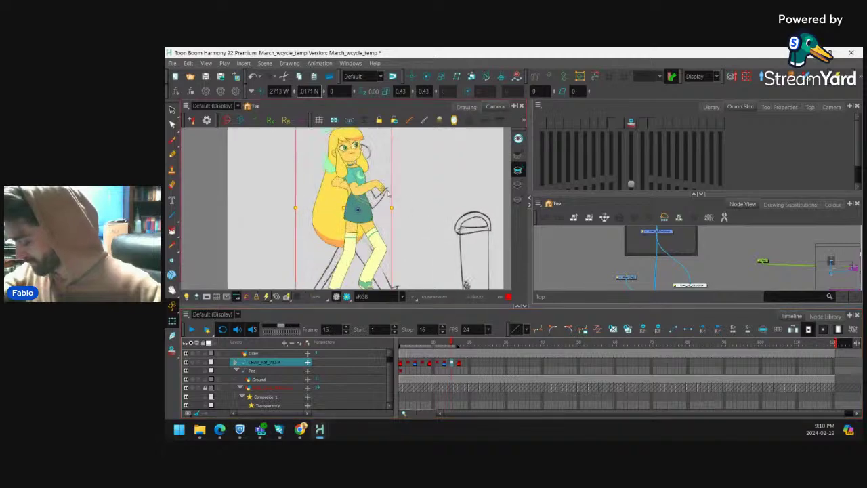
pyautogui.click(351, 196)
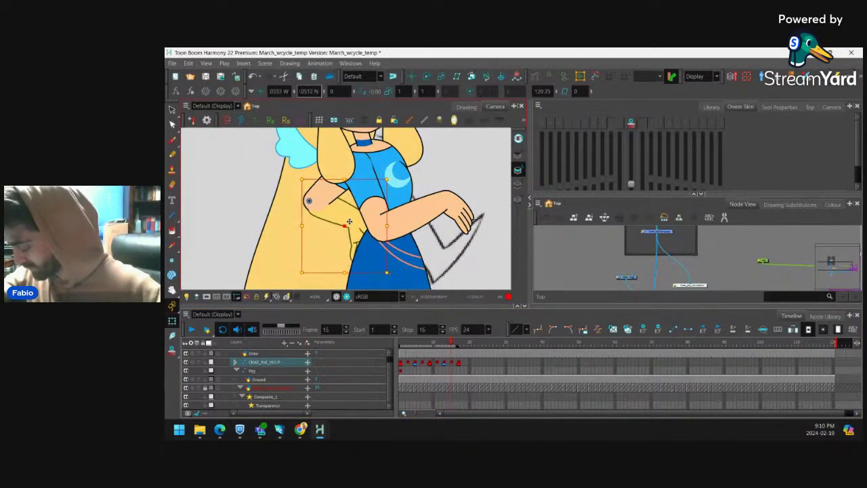
pyautogui.moveTo(349, 221); pyautogui.dragTo(347, 220)
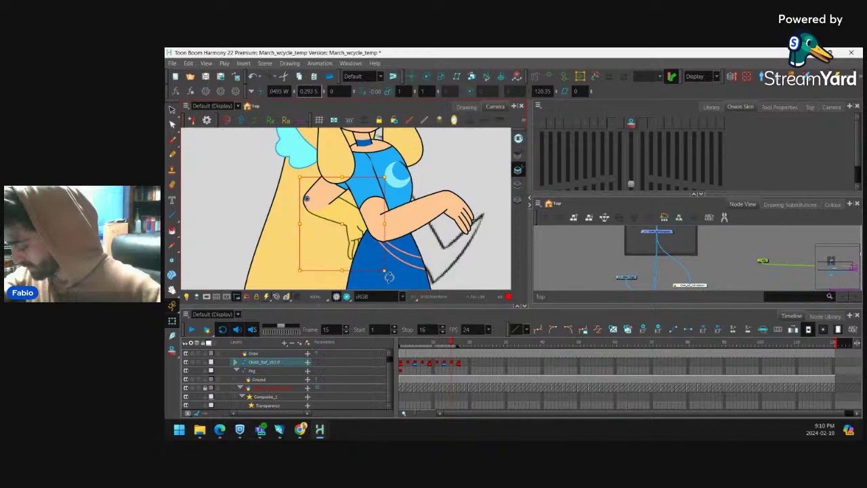
pyautogui.moveTo(390, 278); pyautogui.dragTo(383, 280)
pyautogui.click(412, 208)
pyautogui.press('Escape')
# Reshape the front upper arm's deformation curve along the shoulder and sleeve at frame 15.
pyautogui.moveTo(386, 172); pyautogui.dragTo(388, 200)
pyautogui.press('2')
pyautogui.press('2')
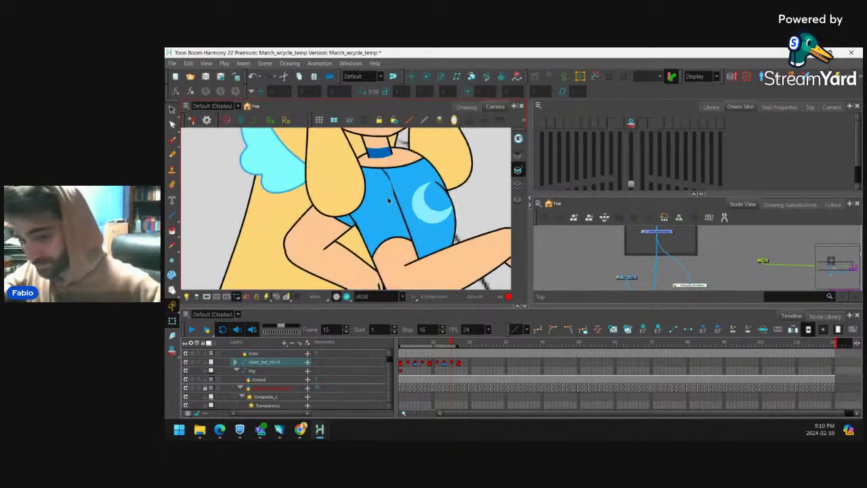
pyautogui.scroll(1, 388, 201)
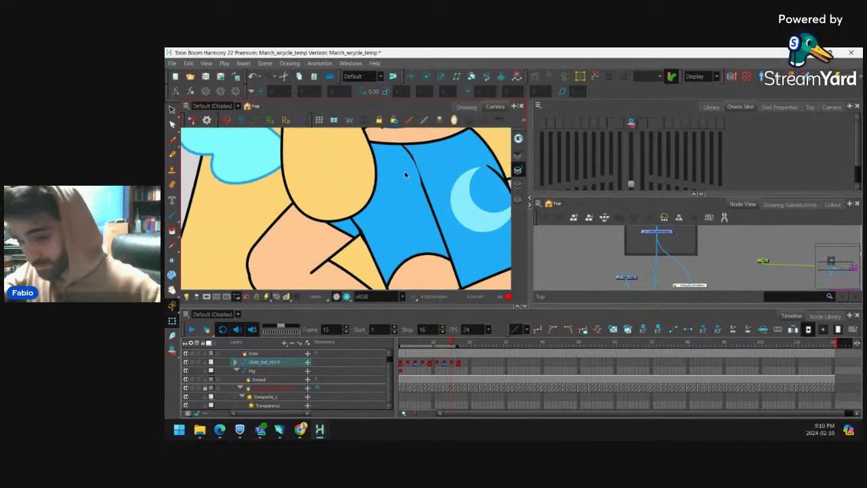
pyautogui.click(406, 172)
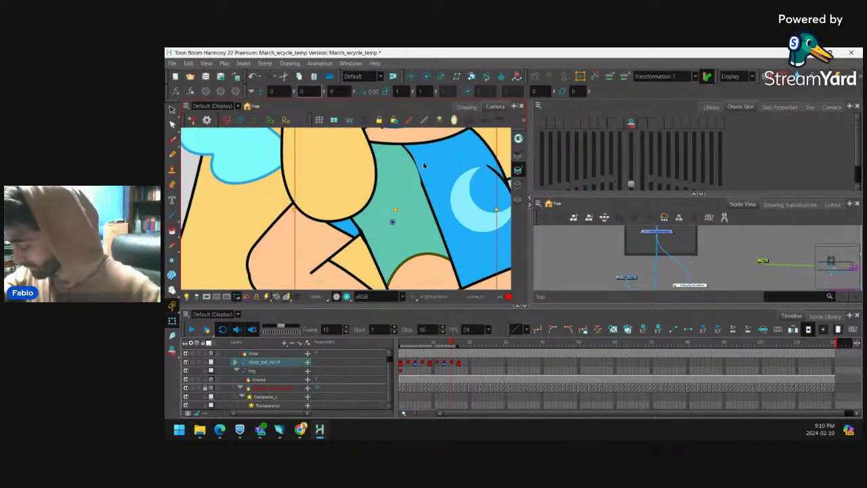
pyautogui.click(424, 166)
pyautogui.hotkey('shift', 'F11')
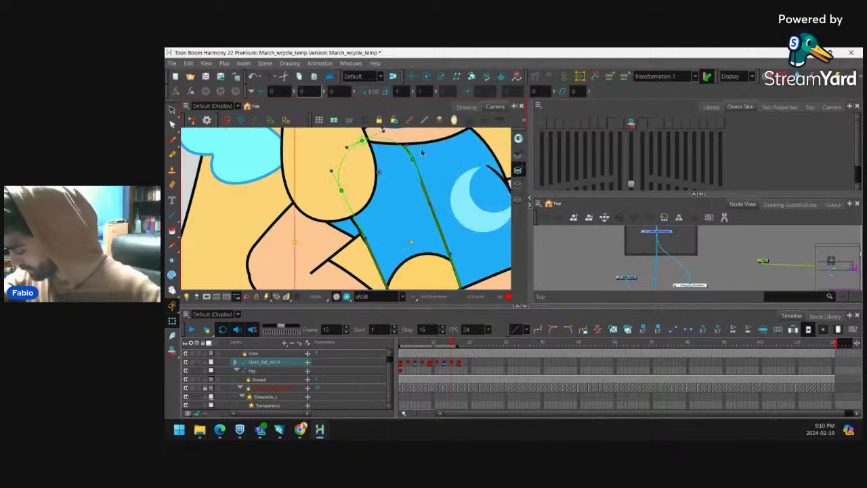
pyautogui.moveTo(405, 143); pyautogui.dragTo(408, 165)
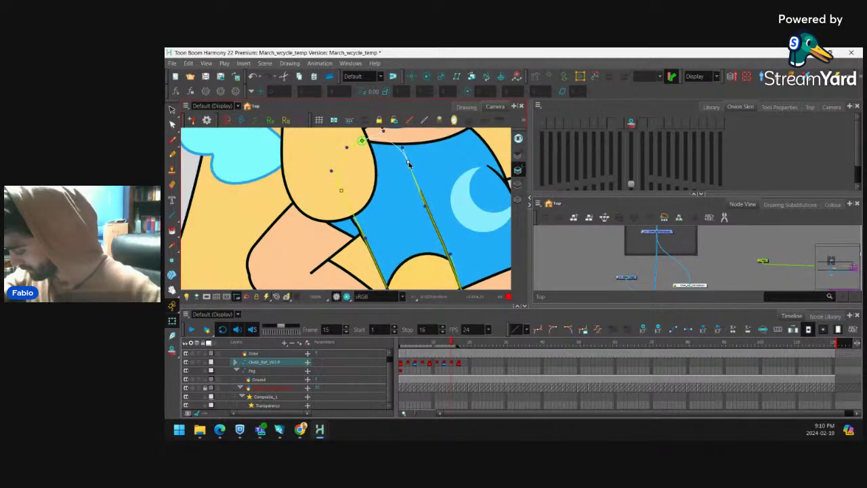
pyautogui.scroll(-10, 426, 203)
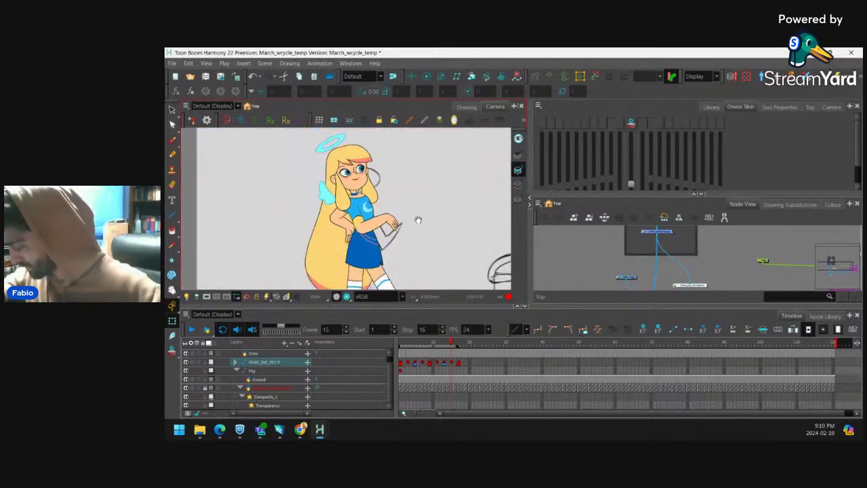
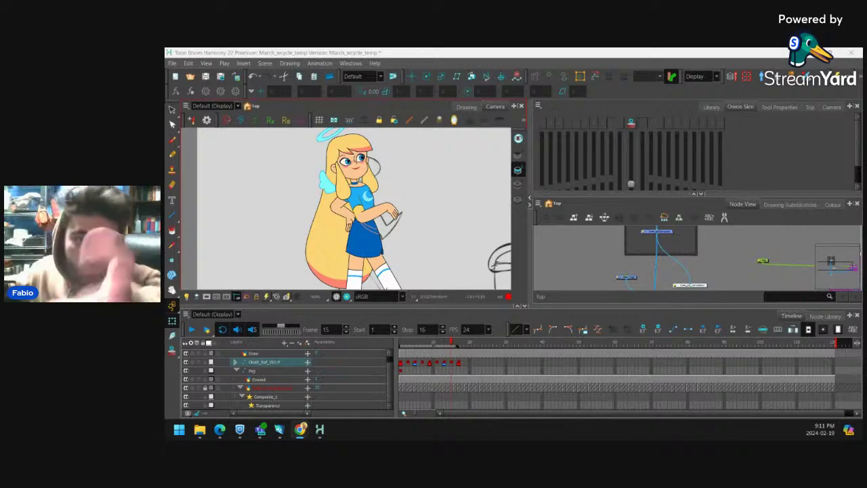
# Scrub and play the walk cycle to compare the leg and foot poses, especially around frames 3 and 7.
pyautogui.scroll(-5, 420, 188)
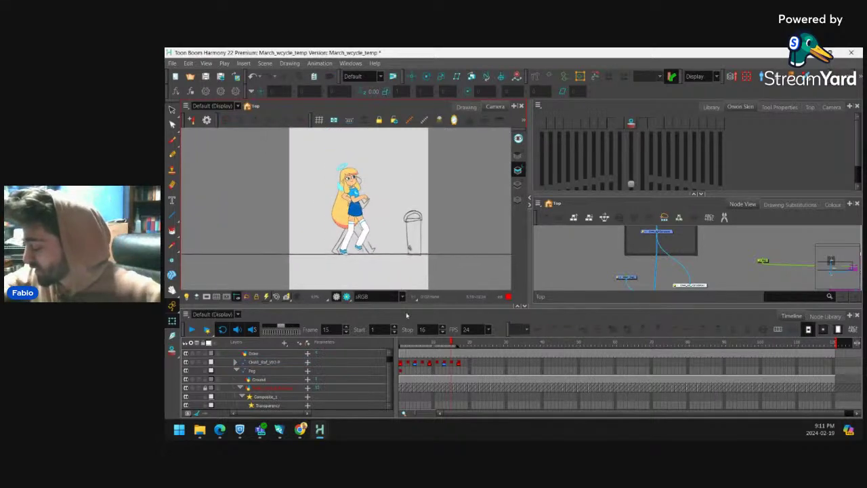
pyautogui.click(404, 363)
pyautogui.moveTo(405, 342)
pyautogui.mouseDown()
pyautogui.moveTo(463, 350)
pyautogui.moveTo(423, 350)
pyautogui.mouseUp()
pyautogui.scroll(5, 349, 260)
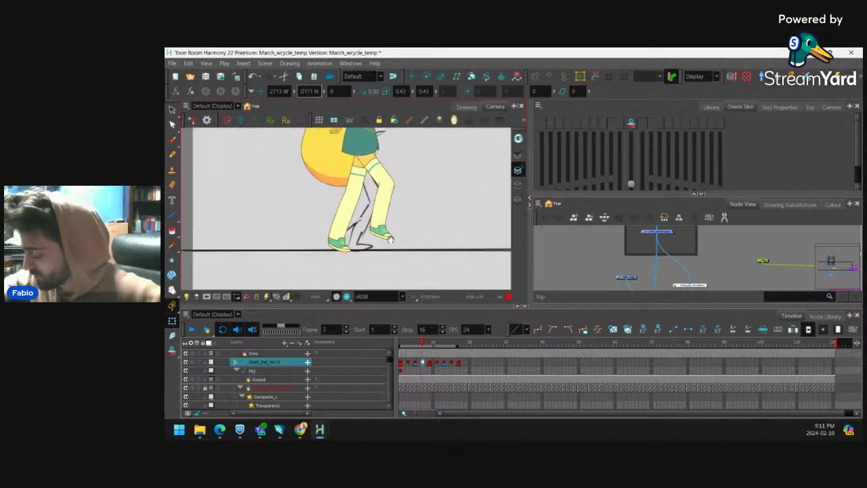
pyautogui.click(431, 346)
pyautogui.moveTo(431, 346); pyautogui.dragTo(471, 346)
pyautogui.press('Return')
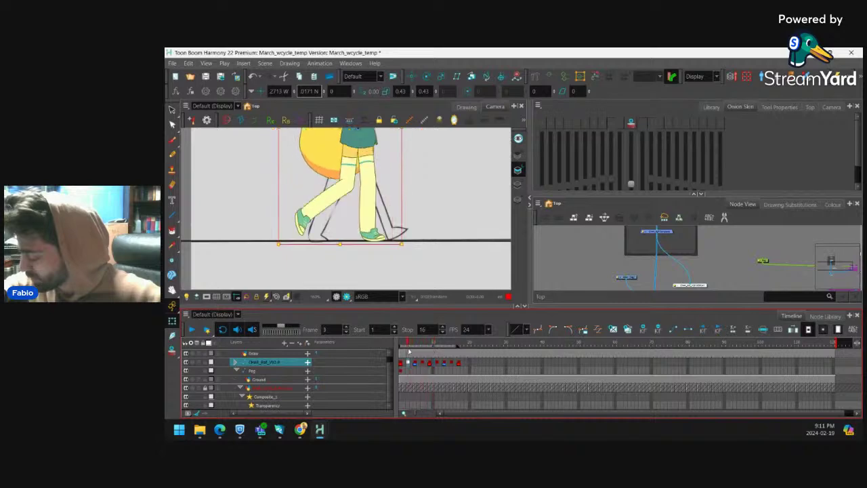
# Scrub the walk cycle against the sketch reference from frame 1, extending the playback range to frame 18.
pyautogui.scroll(-5, 432, 223)
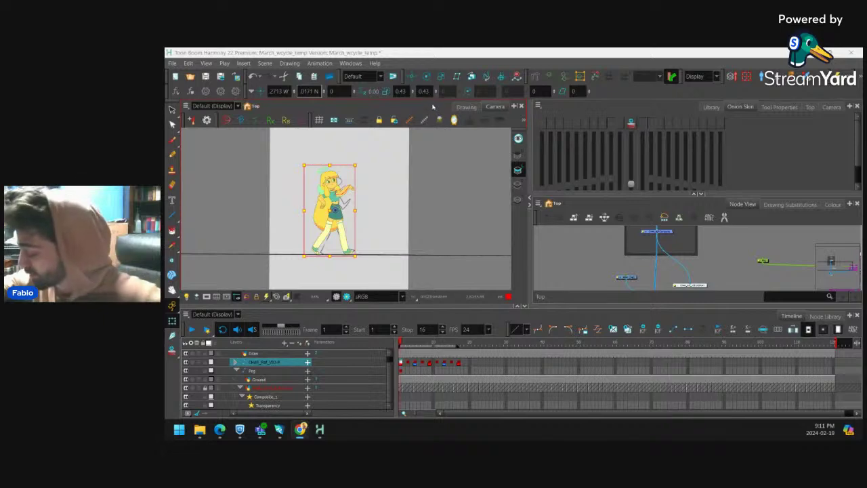
pyautogui.click(386, 181)
pyautogui.press('2')
pyautogui.press('2')
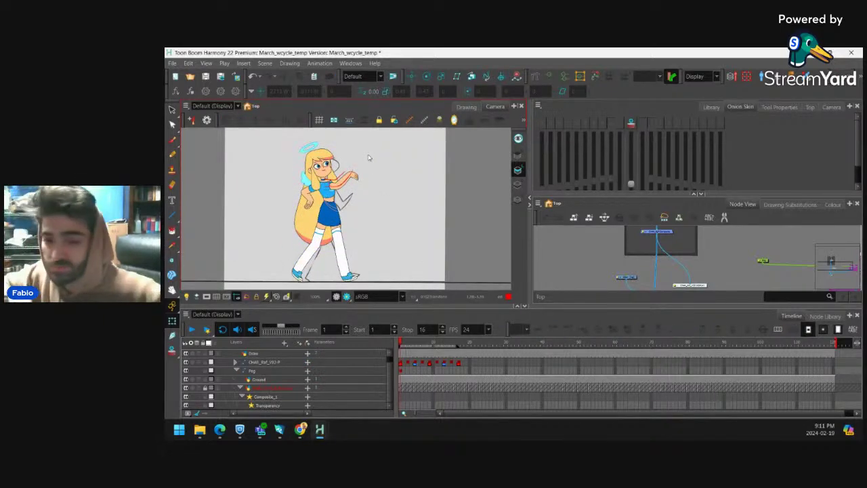
pyautogui.click(402, 362)
pyautogui.moveTo(401, 345)
pyautogui.mouseDown()
pyautogui.moveTo(461, 350)
pyautogui.moveTo(401, 351)
pyautogui.mouseUp()
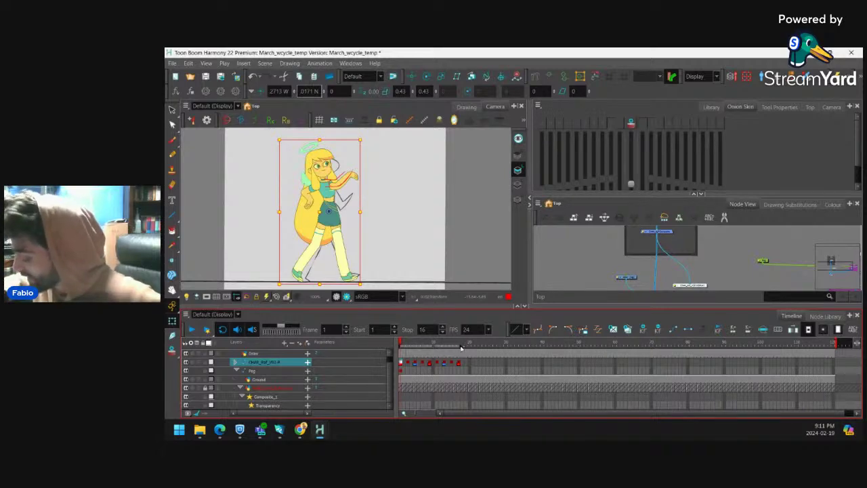
pyautogui.moveTo(402, 346)
pyautogui.mouseDown()
pyautogui.moveTo(453, 346)
pyautogui.moveTo(425, 347)
pyautogui.moveTo(442, 348)
pyautogui.mouseUp()
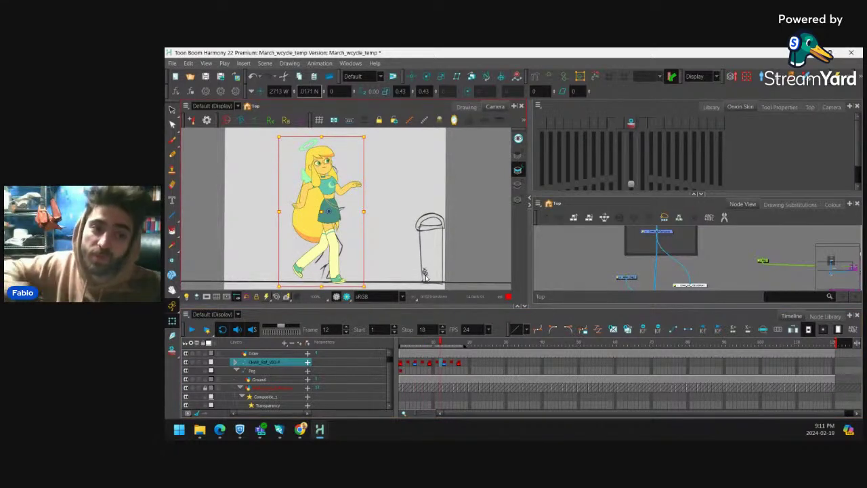
pyautogui.click(401, 363)
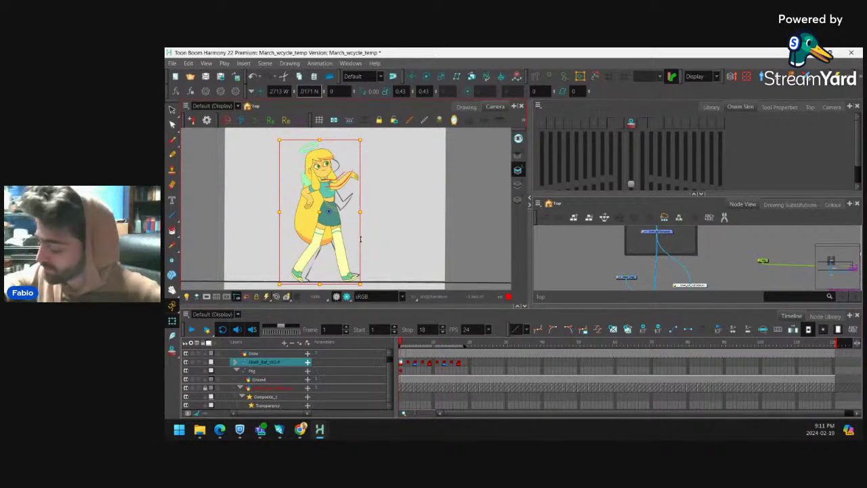
pyautogui.moveTo(403, 344)
pyautogui.mouseDown()
pyautogui.moveTo(460, 347)
pyautogui.moveTo(401, 350)
pyautogui.mouseUp()
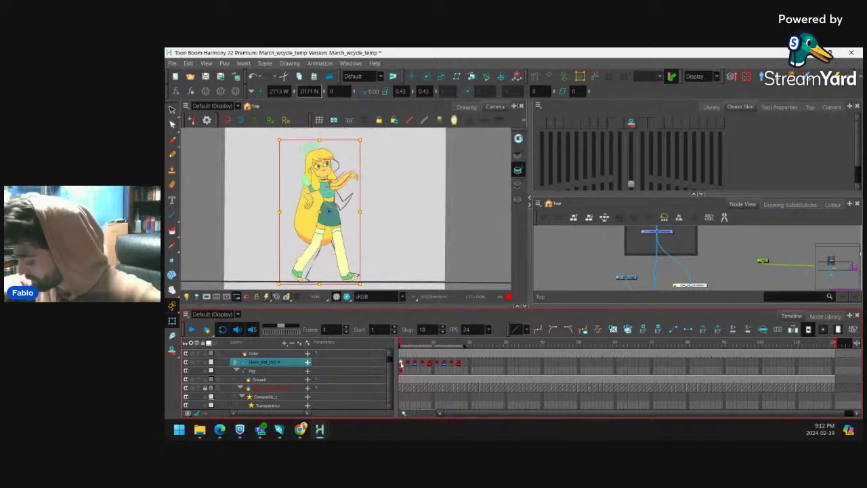
# Extend the exposure of the character's poses at frames 1, 11, 7 and 19 by two frames each.
pyautogui.press('+')
pyautogui.press('+')
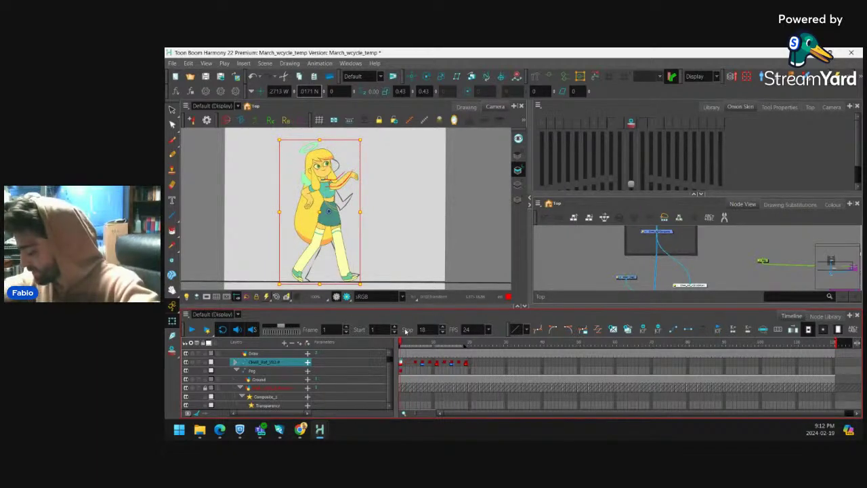
pyautogui.click(440, 362)
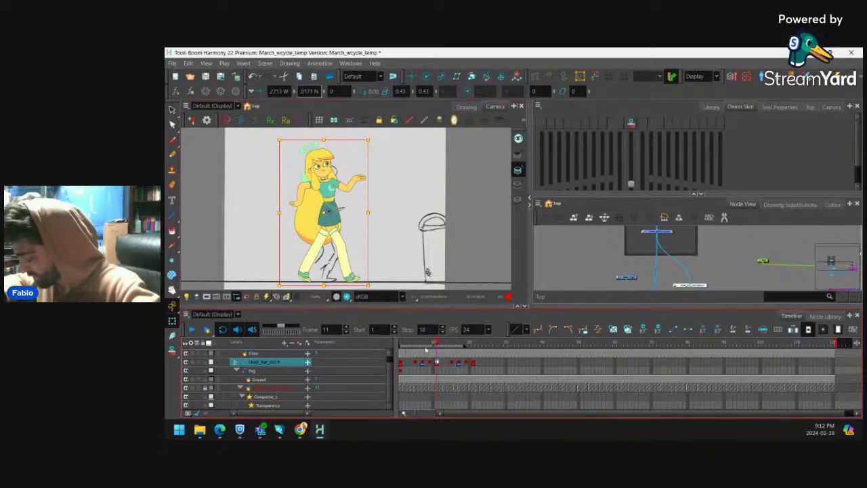
pyautogui.click(418, 364)
pyautogui.click(423, 363)
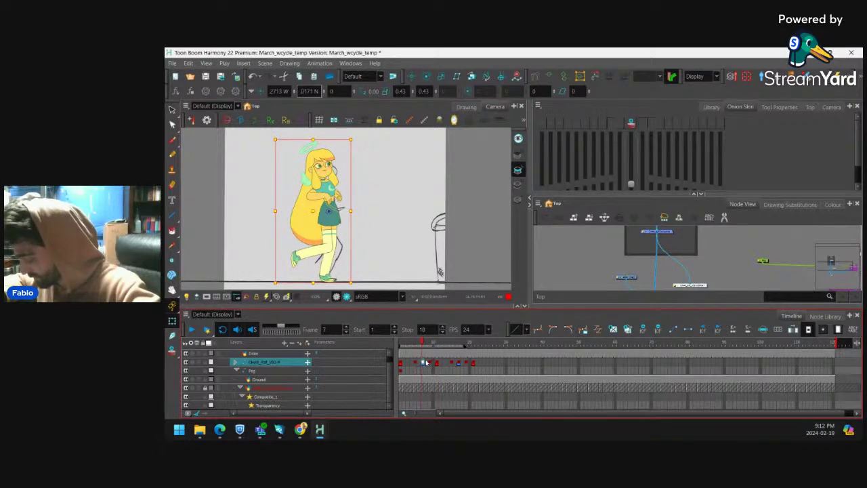
pyautogui.click(429, 363)
pyautogui.click(423, 364)
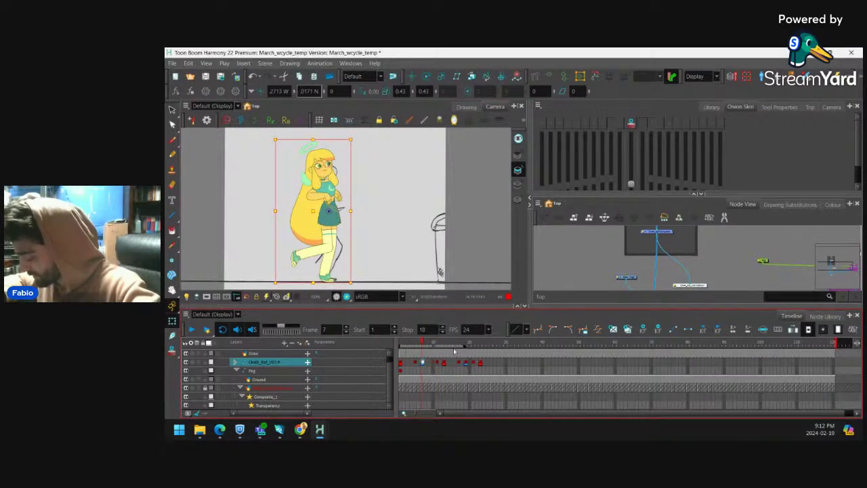
pyautogui.click(467, 363)
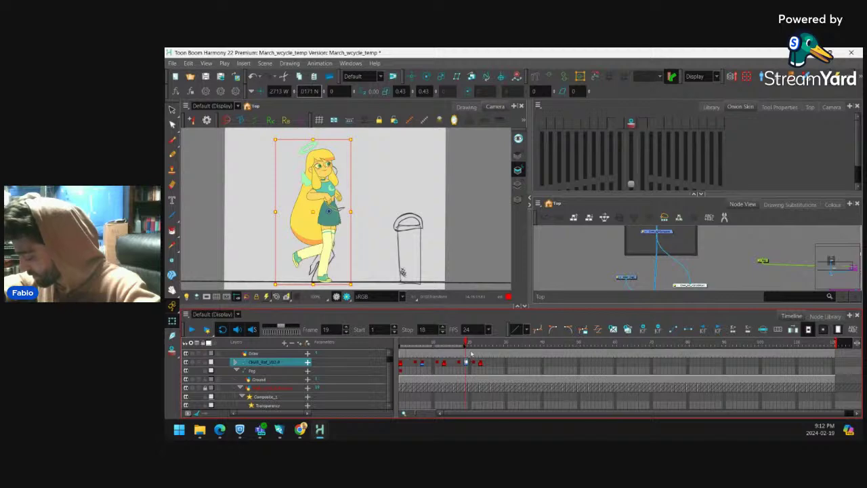
pyautogui.press('+')
pyautogui.press('+')
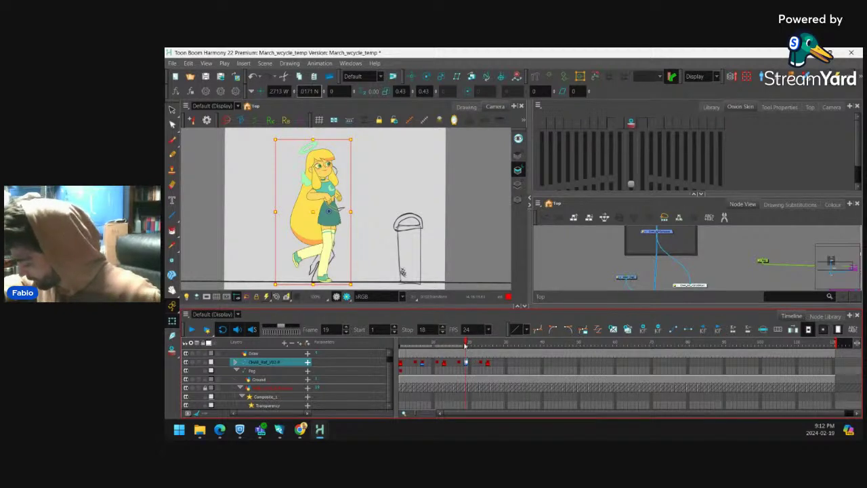
# Set the playback range to stop at frame 24 and play the retimed walk cycle.
pyautogui.press(';')
pyautogui.press(';')
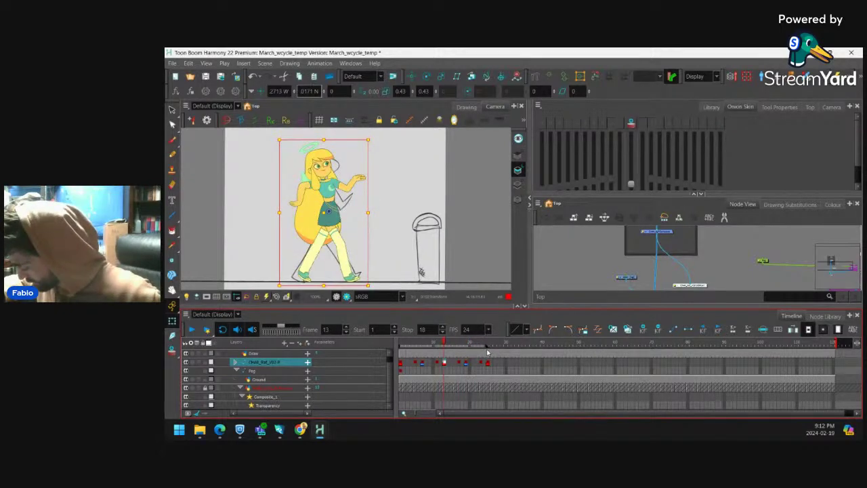
pyautogui.click(193, 330)
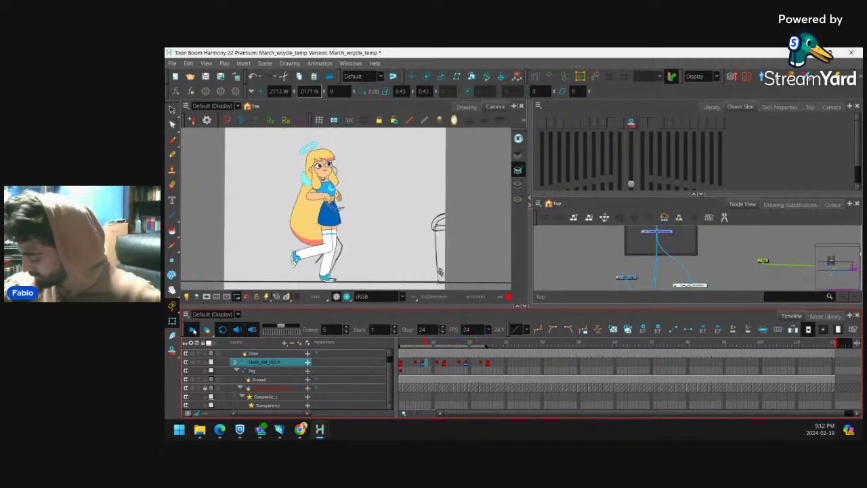
# Extend the poses at frames 5, 19, 13 and 29 by two frames each and play the cycle through frame 32.
pyautogui.click(416, 362)
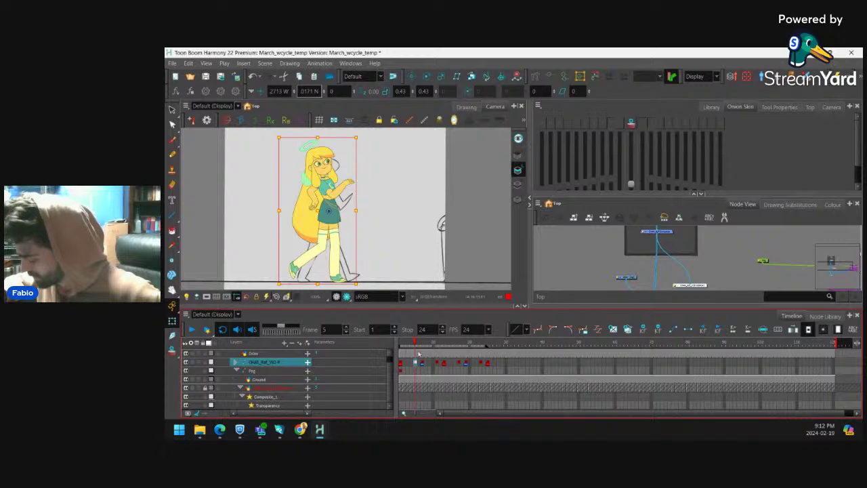
pyautogui.moveTo(415, 346)
pyautogui.mouseDown()
pyautogui.moveTo(406, 346)
pyautogui.moveTo(415, 348)
pyautogui.mouseUp()
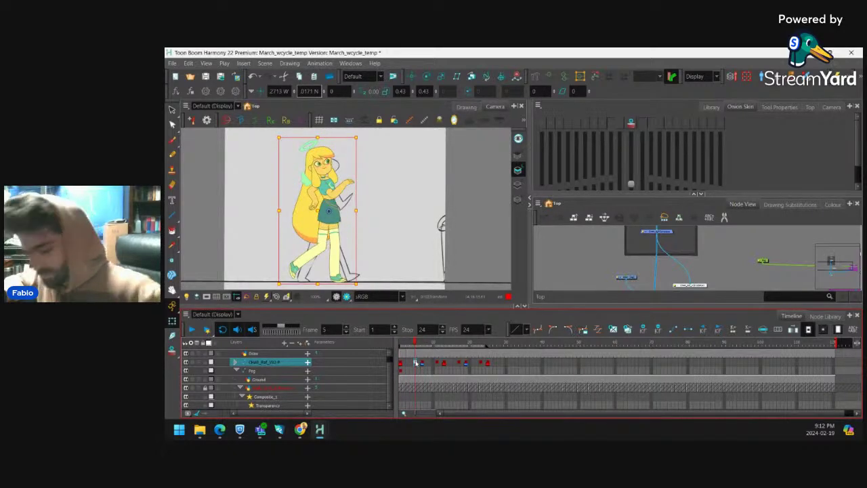
pyautogui.press('+')
pyautogui.press('+')
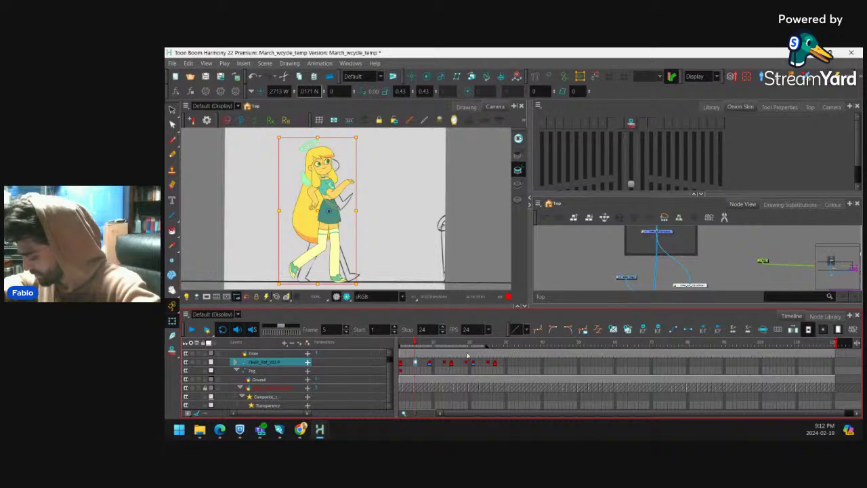
pyautogui.click(467, 363)
pyautogui.press('+')
pyautogui.press('+')
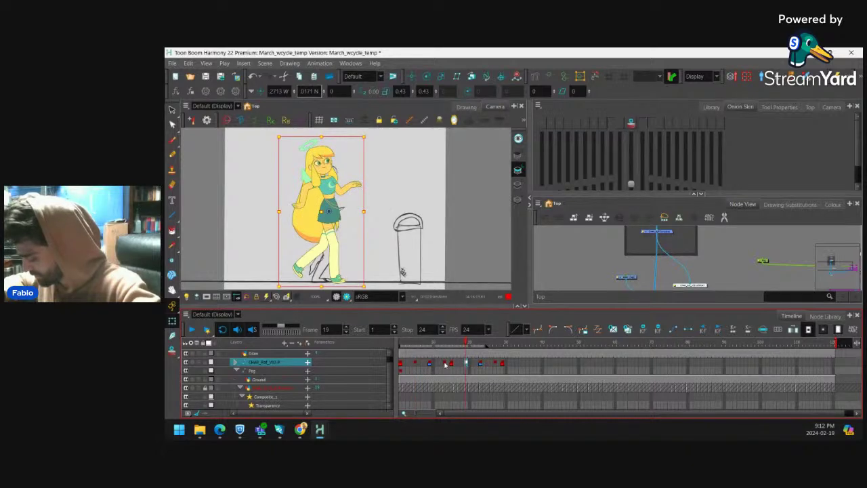
pyautogui.click(445, 364)
pyautogui.press('+')
pyautogui.press('+')
pyautogui.click(503, 364)
pyautogui.press('+')
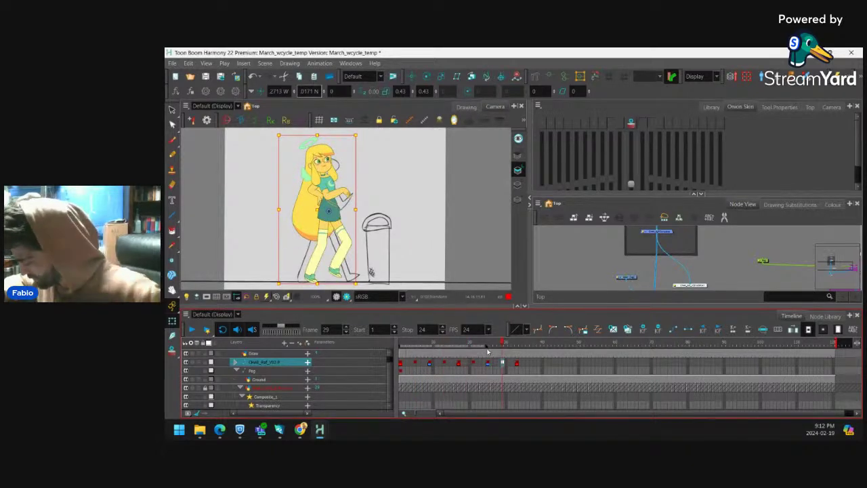
pyautogui.click(191, 330)
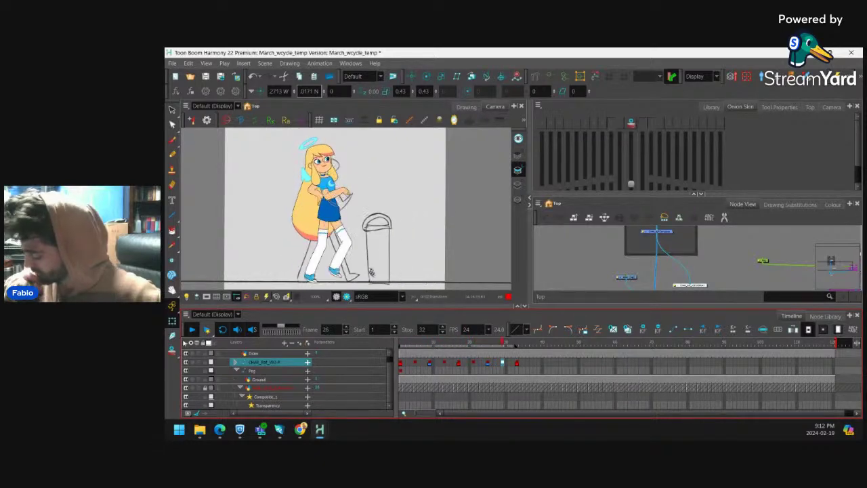
# Disable the sketch reference drawing node in the REFERENCE group to hide it in the camera view.
pyautogui.moveTo(752, 255); pyautogui.dragTo(631, 241)
pyautogui.scroll(2, 680, 252)
pyautogui.click(703, 254)
pyautogui.press('d')
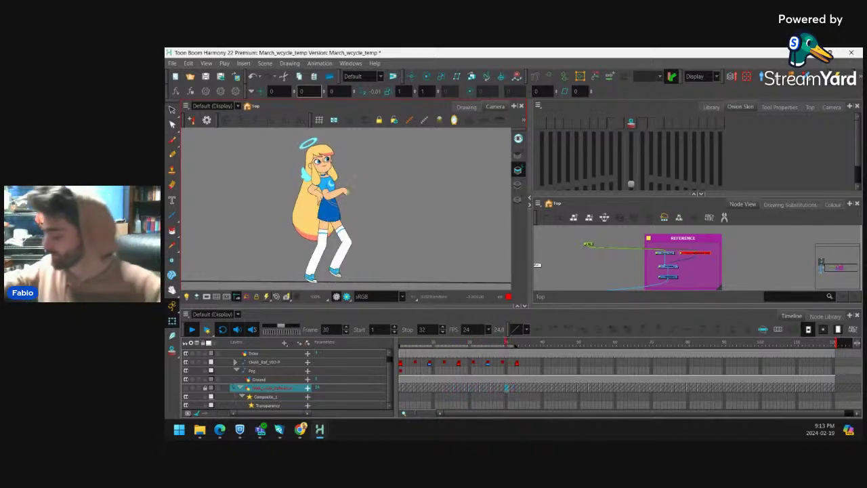
# Scrub through the retimed frames and inspect the girl's arm poses closely at frame 21.
pyautogui.click(405, 364)
pyautogui.click(407, 207)
pyautogui.scroll(2, 389, 191)
pyautogui.moveTo(386, 193); pyautogui.dragTo(412, 208)
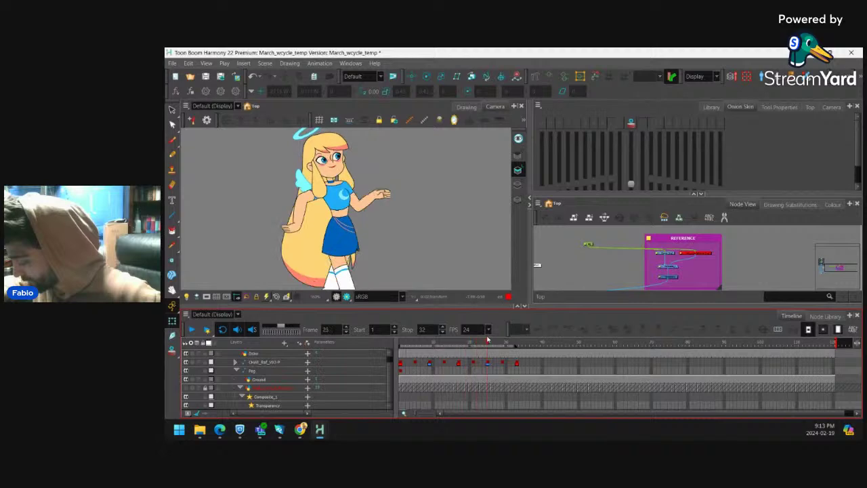
pyautogui.moveTo(470, 346); pyautogui.dragTo(473, 345)
pyautogui.scroll(3, 394, 201)
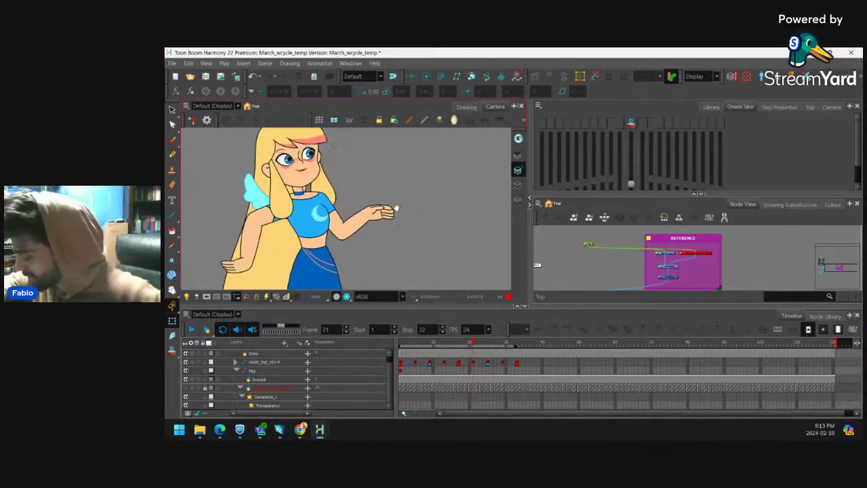
# Select the parent peg of both arms, locate it in the timeline, go to frame 1 and turn on onion skin.
pyautogui.click(397, 209)
pyautogui.press('b')
pyautogui.press('b')
pyautogui.press('b')
pyautogui.press('b')
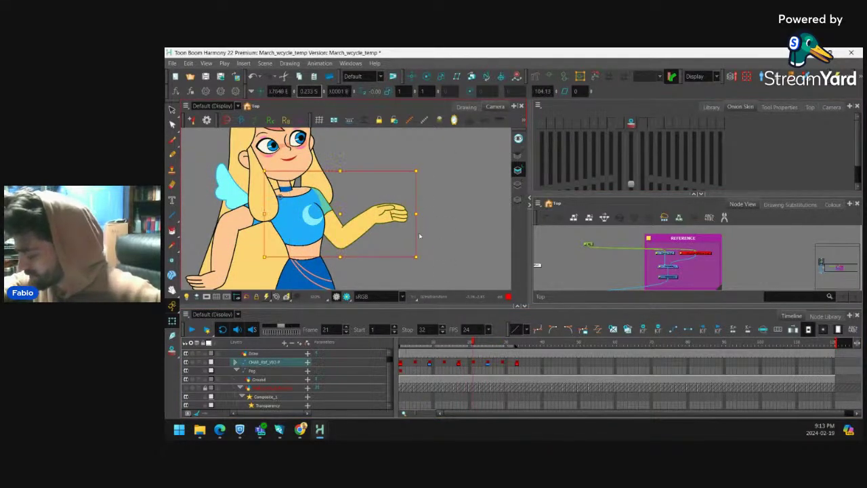
pyautogui.press('o')
pyautogui.click(401, 354)
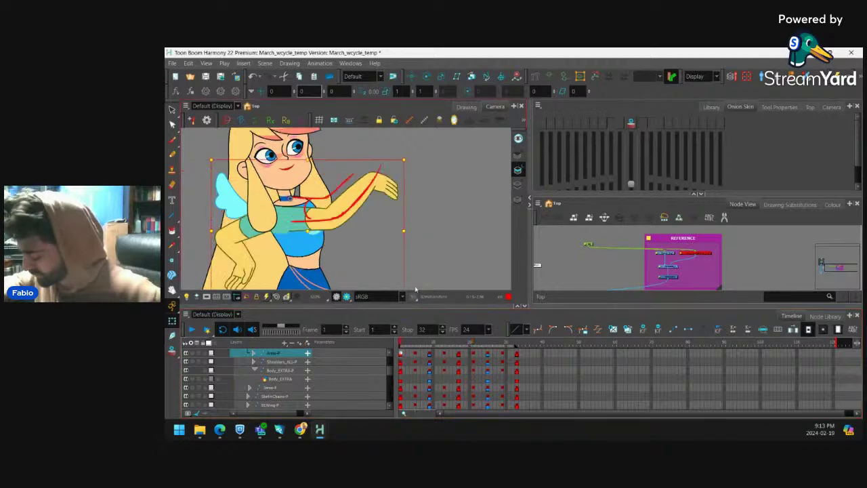
pyautogui.click(630, 126)
pyautogui.press('1')
pyautogui.press('1')
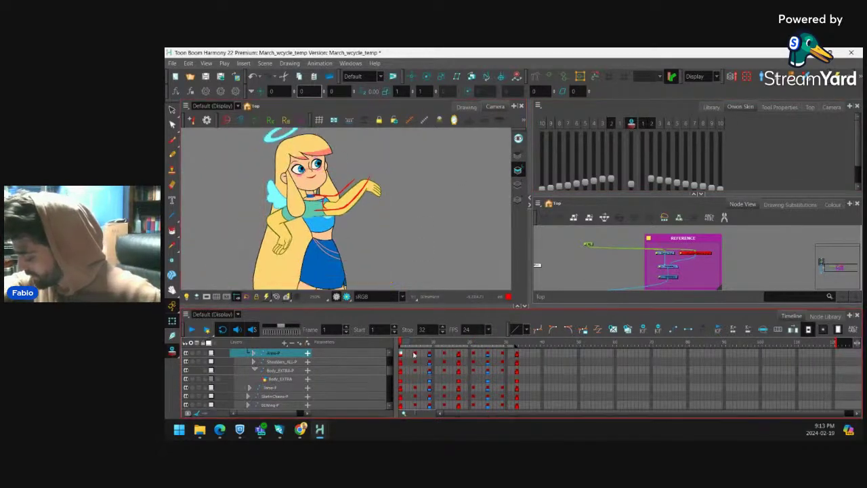
# Rotate the forward-swinging arm and its forearm slightly upward at frame 5, using the onion skin as a guide.
pyautogui.click(414, 354)
pyautogui.scroll(3, 417, 248)
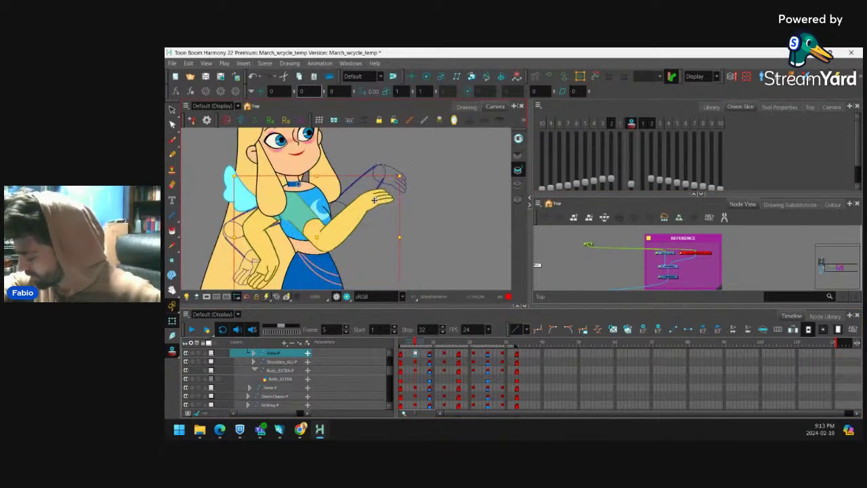
pyautogui.click(378, 196)
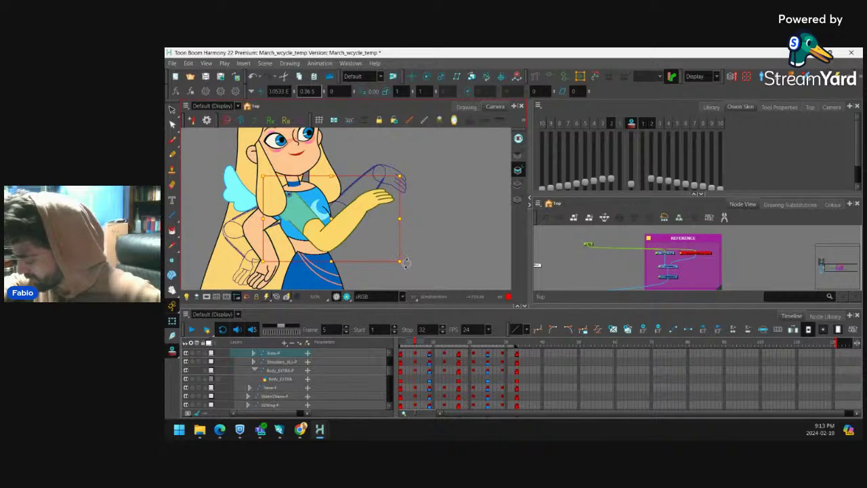
pyautogui.moveTo(405, 263); pyautogui.dragTo(412, 176)
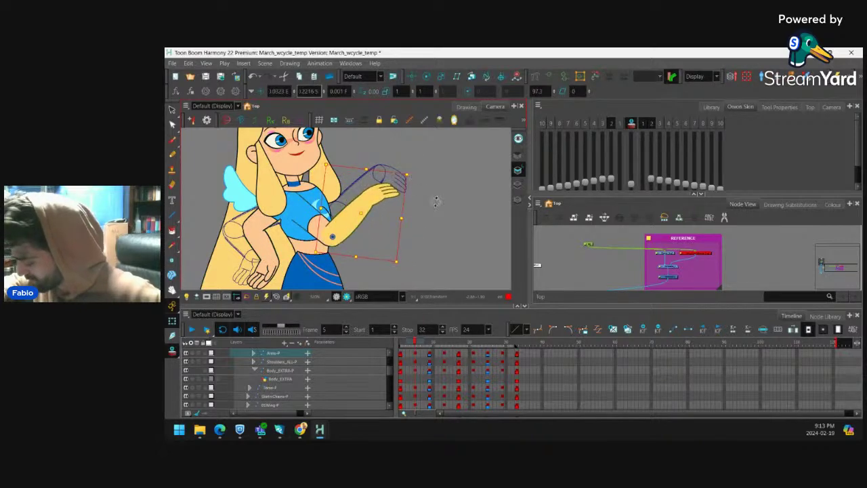
# Rotate the lowered arm's forearm at frame 5 and turn off the onion skin.
pyautogui.moveTo(263, 270); pyautogui.dragTo(279, 251)
pyautogui.click(282, 250)
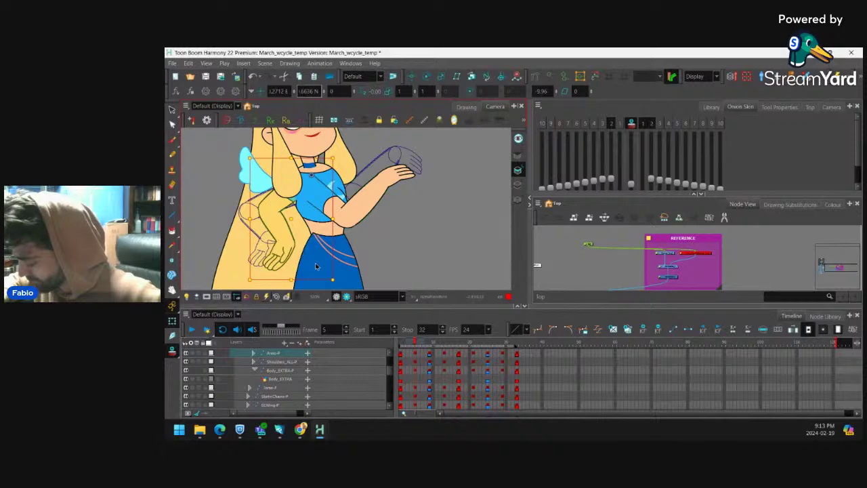
pyautogui.moveTo(318, 279); pyautogui.dragTo(305, 287)
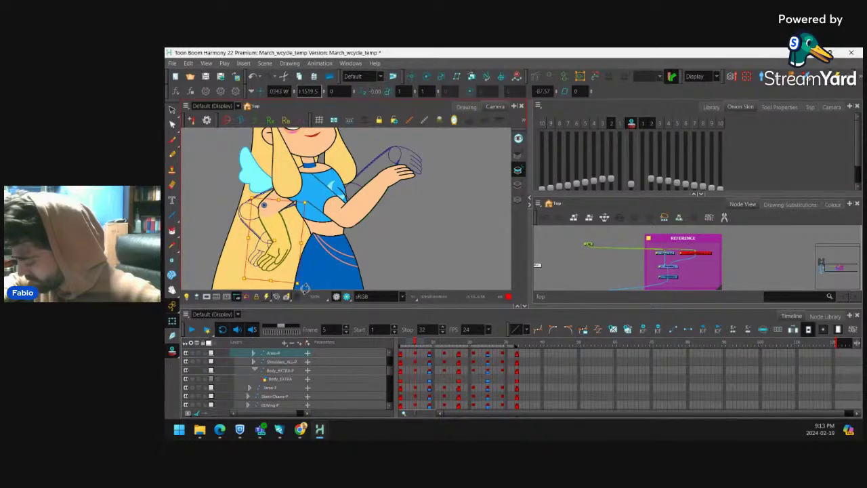
pyautogui.scroll(-3, 342, 220)
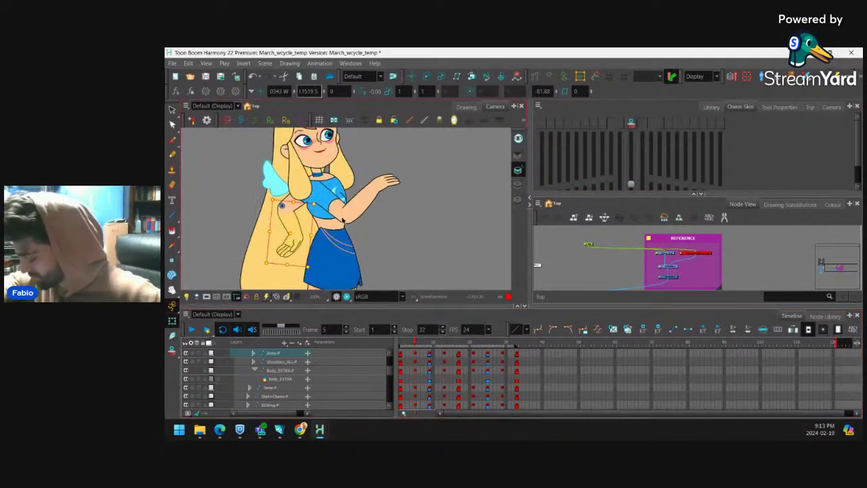
# Adjust the lowered forearm's deformation curve at the elbow at frame 5 so its outline meets the upper arm.
pyautogui.scroll(5, 343, 219)
pyautogui.click(293, 177)
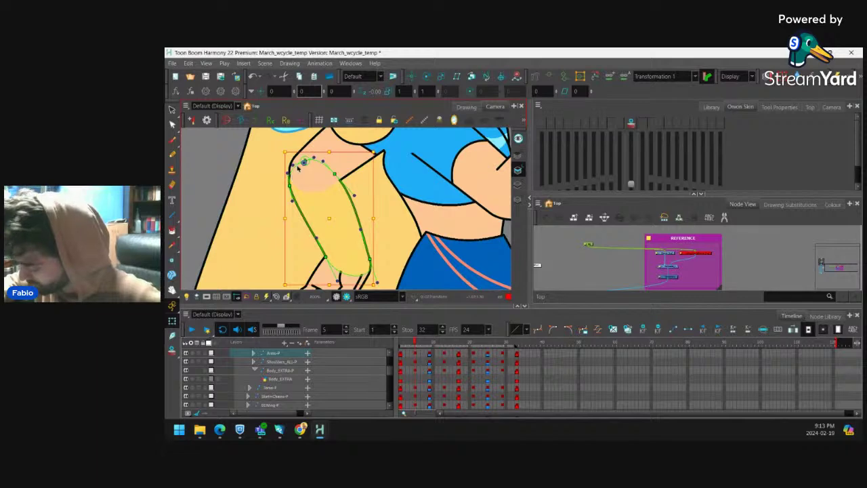
pyautogui.moveTo(305, 162); pyautogui.dragTo(302, 159)
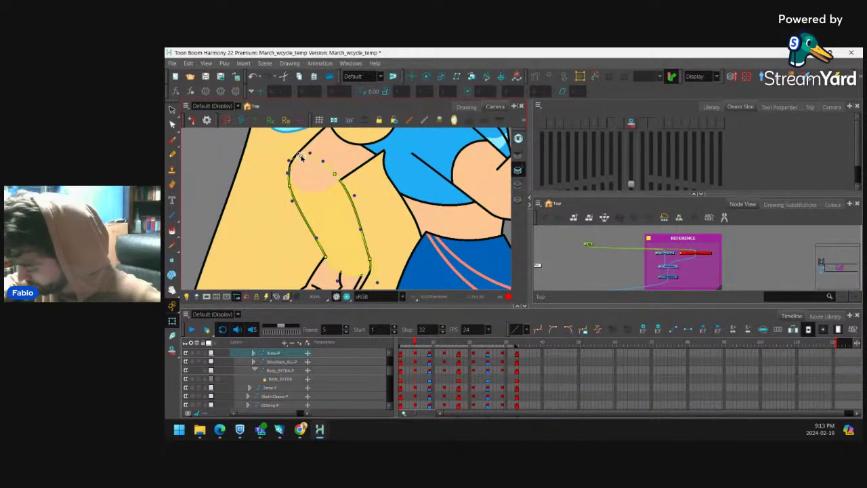
pyautogui.scroll(-5, 389, 217)
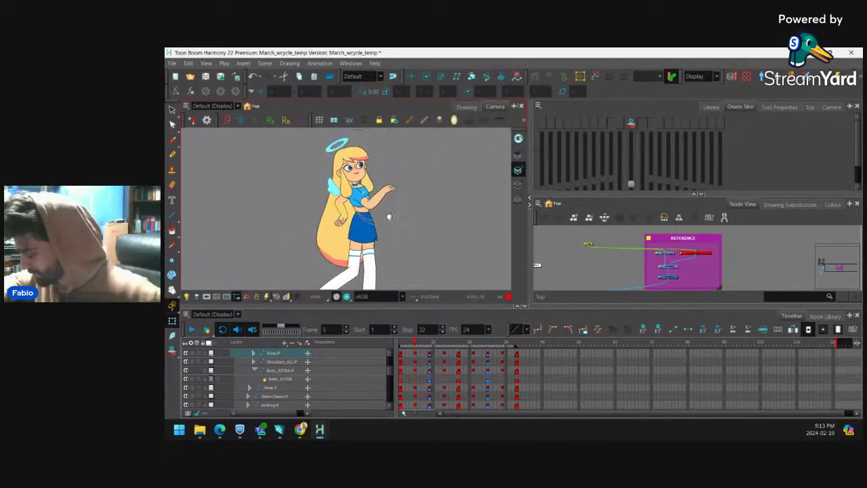
# Rotate the raised arm's hand slightly at frame 21, using the onion skin to check both arms.
pyautogui.moveTo(389, 217); pyautogui.dragTo(381, 211)
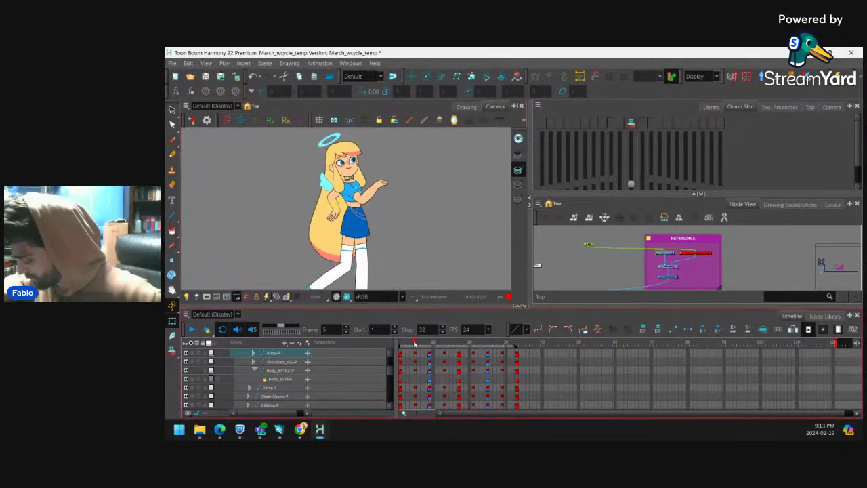
pyautogui.moveTo(415, 344); pyautogui.dragTo(473, 347)
pyautogui.scroll(4, 411, 235)
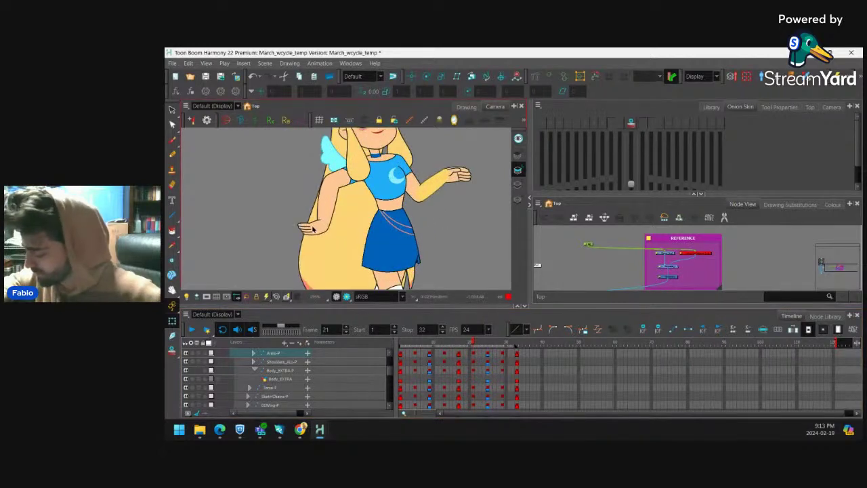
pyautogui.click(313, 229)
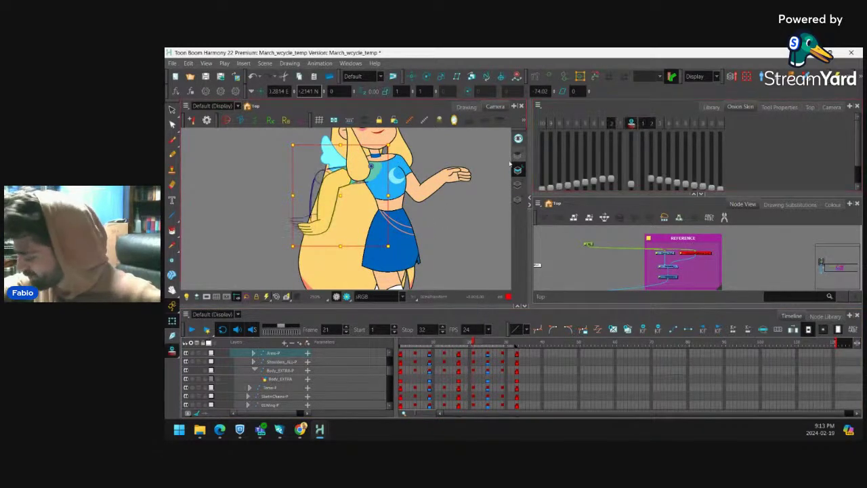
pyautogui.click(443, 180)
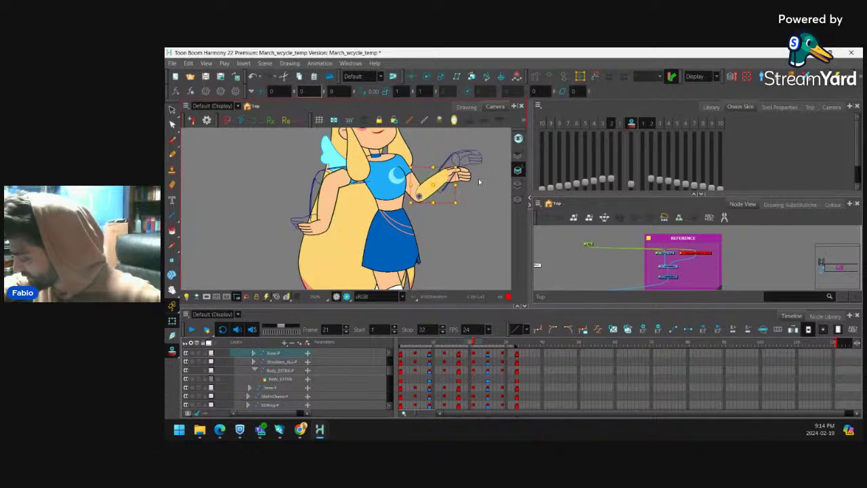
pyautogui.moveTo(481, 166)
pyautogui.mouseDown()
pyautogui.moveTo(482, 150)
pyautogui.moveTo(486, 164)
pyautogui.mouseUp()
pyautogui.click(469, 344)
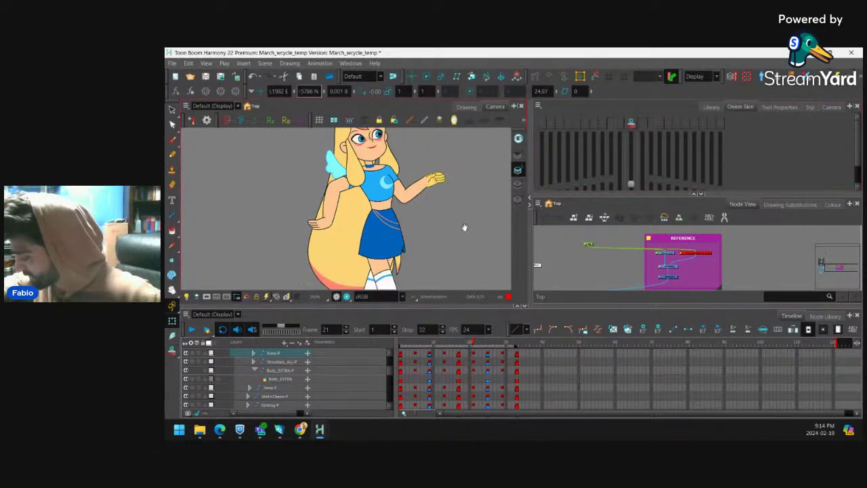
# Scrub to the end of the cycle, play back the walk and return to frame 1.
pyautogui.moveTo(469, 344); pyautogui.dragTo(521, 345)
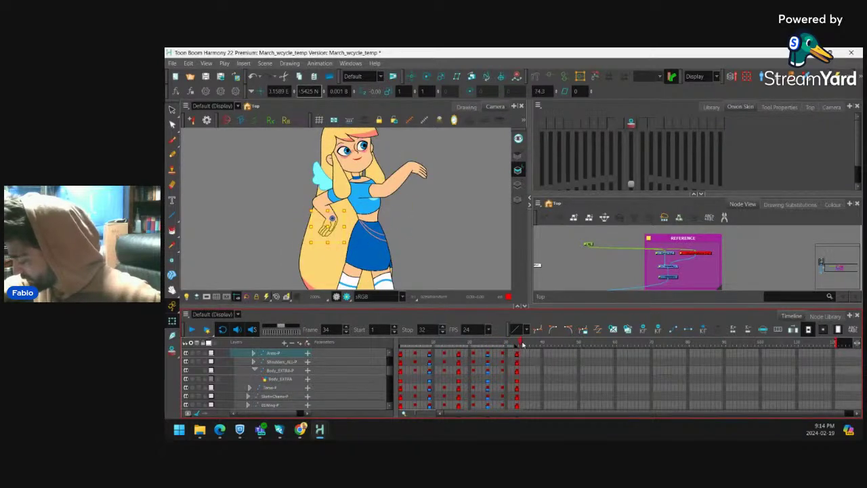
pyautogui.scroll(-2, 411, 196)
pyautogui.click(193, 330)
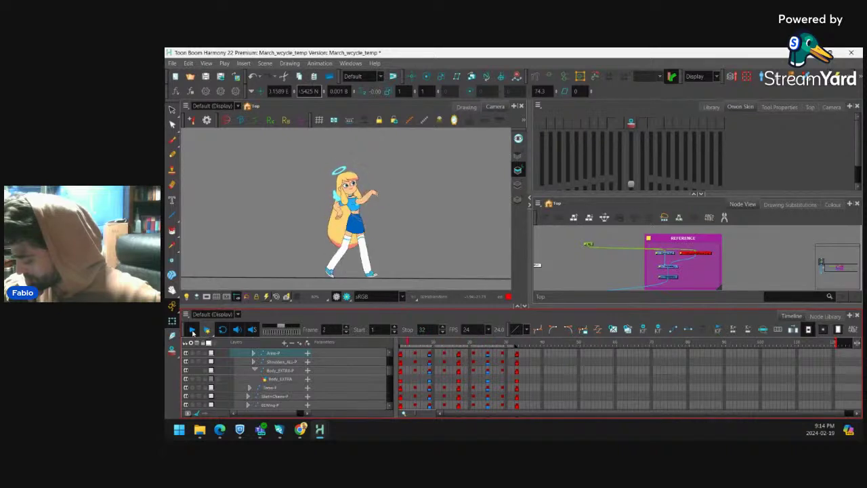
pyautogui.click(400, 354)
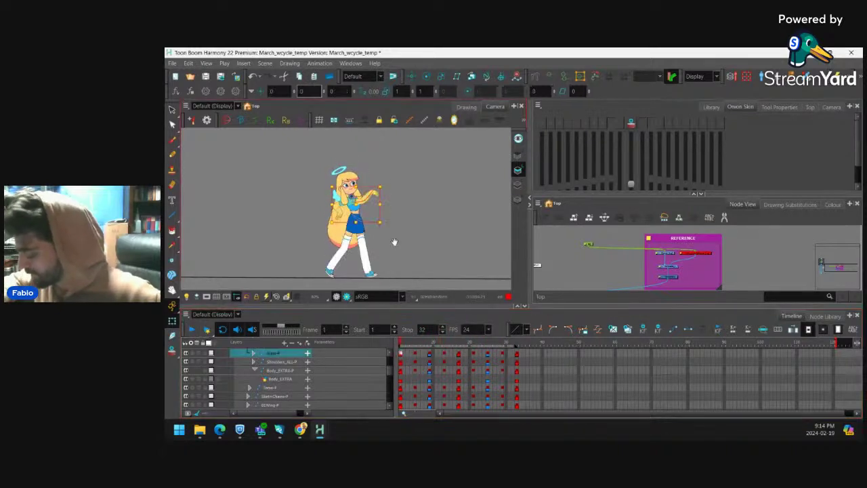
# Select the skirt's peg, locate it in the timeline and compare the skirt's shape at frames 1 and 5.
pyautogui.scroll(5, 380, 231)
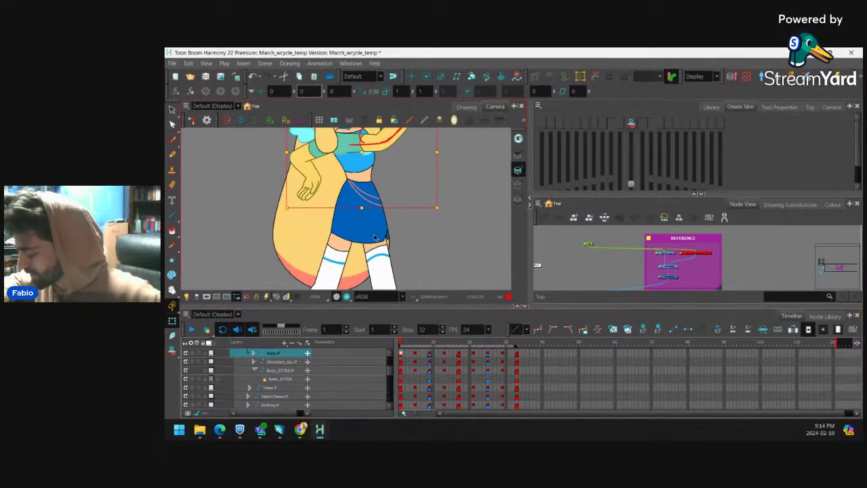
pyautogui.click(374, 236)
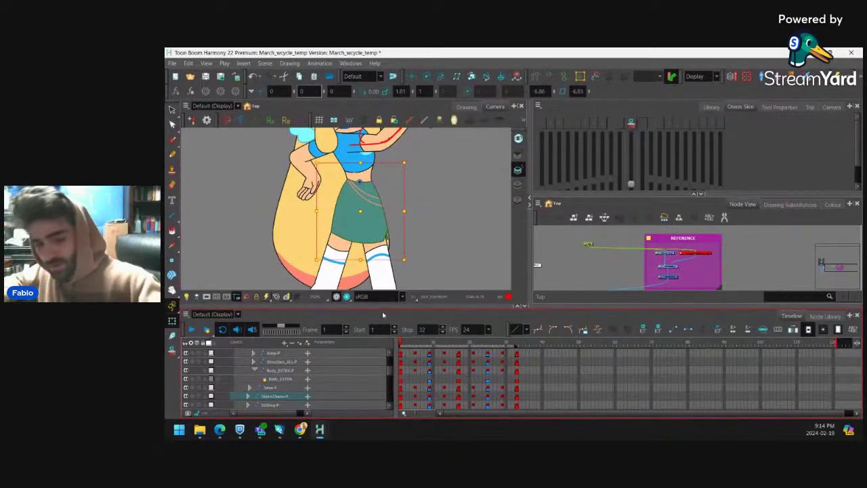
pyautogui.press('o')
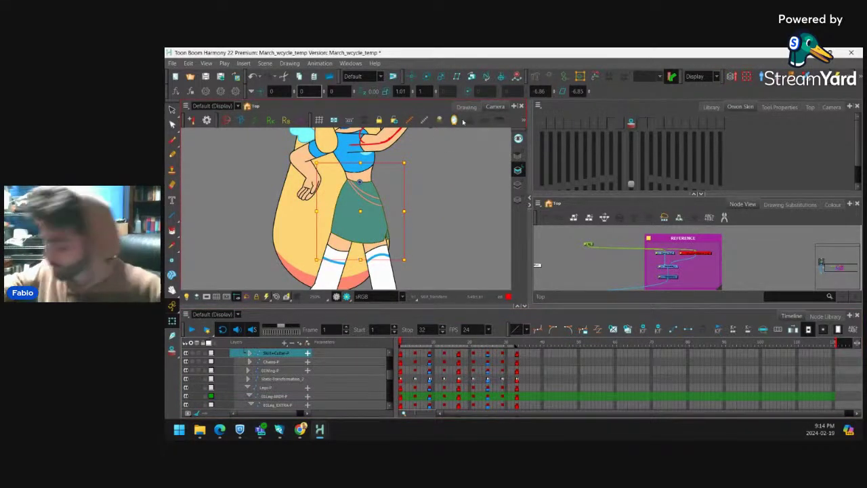
pyautogui.click(416, 354)
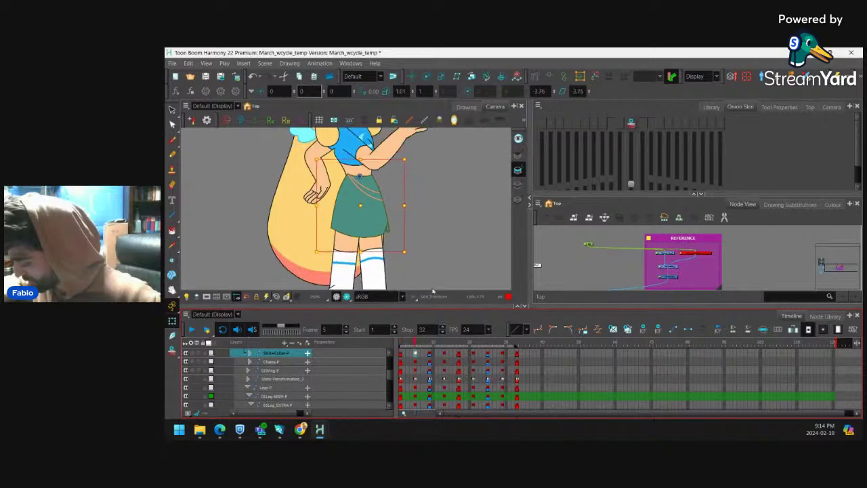
pyautogui.press('1')
pyautogui.press('1')
pyautogui.moveTo(437, 239); pyautogui.dragTo(427, 228)
pyautogui.click(412, 346)
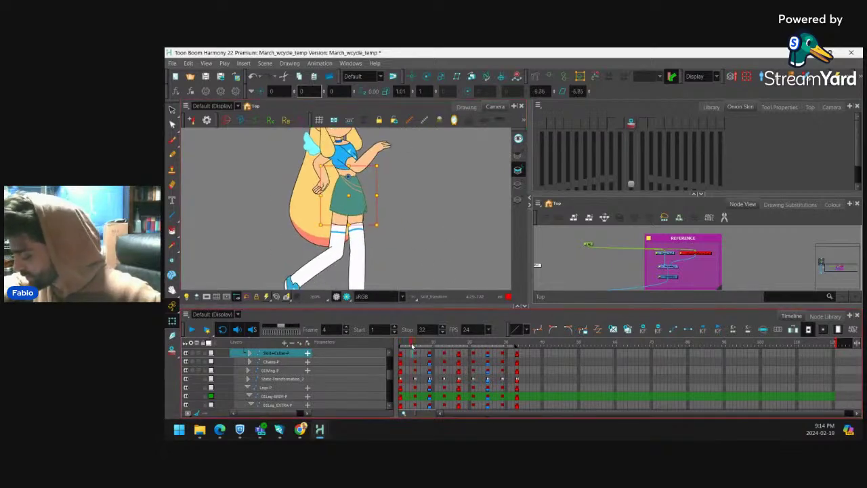
pyautogui.moveTo(412, 347)
pyautogui.mouseDown()
pyautogui.moveTo(429, 347)
pyautogui.moveTo(401, 349)
pyautogui.moveTo(428, 348)
pyautogui.moveTo(400, 349)
pyautogui.moveTo(460, 351)
pyautogui.moveTo(400, 351)
pyautogui.mouseUp()
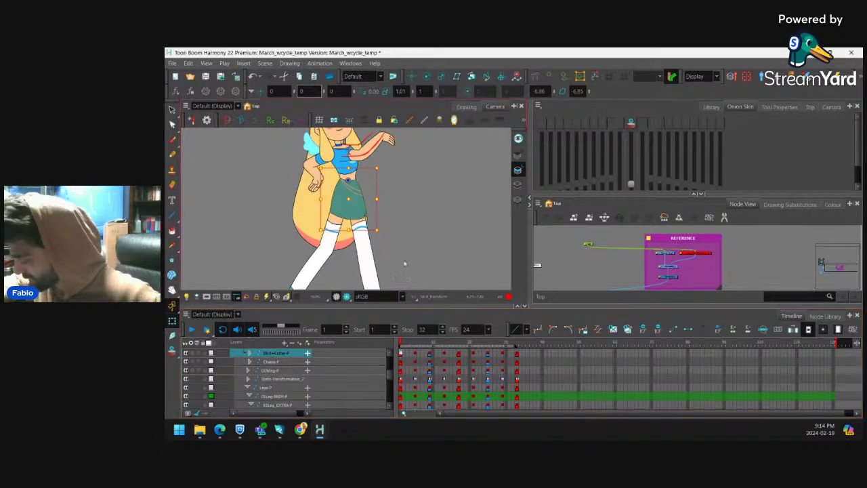
# Show the skirt's deformation controls at frame 1 and curve the front hem upward over the thighs.
pyautogui.scroll(3, 355, 235)
pyautogui.click(355, 235)
pyautogui.press('F11')
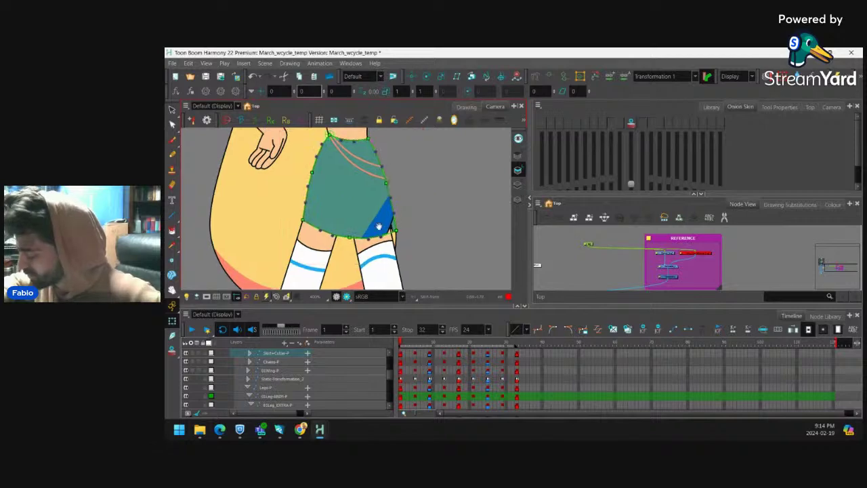
pyautogui.scroll(1, 378, 225)
pyautogui.click(347, 248)
pyautogui.moveTo(347, 248); pyautogui.dragTo(372, 229)
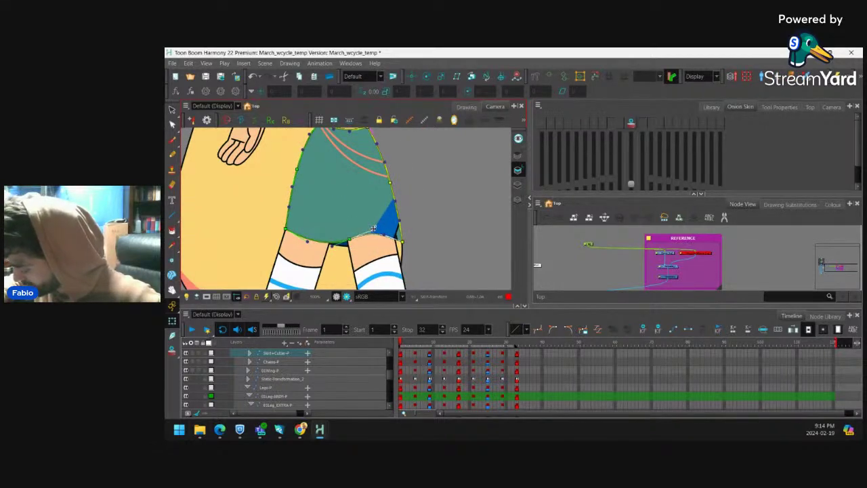
pyautogui.moveTo(291, 227); pyautogui.dragTo(238, 226)
# Widen the curve of the skirt's inner back piece at frame 1 so it extends past both sides of the hem.
pyautogui.click(341, 245)
pyautogui.press('2')
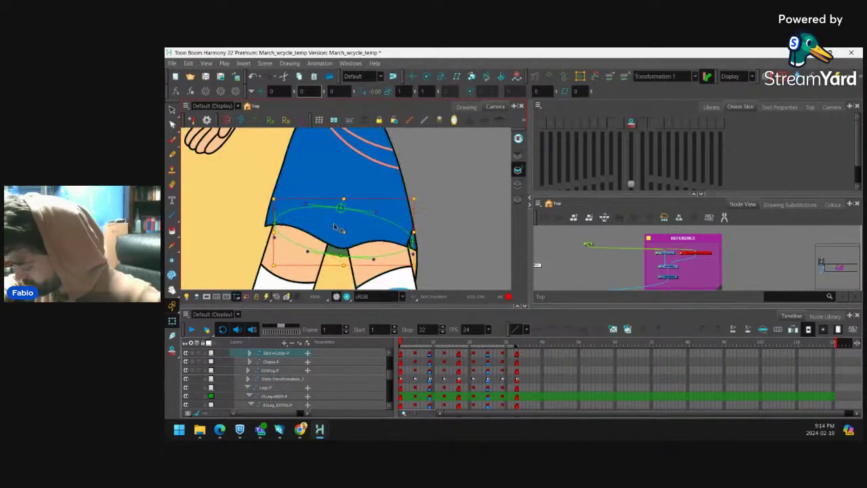
pyautogui.press('2')
pyautogui.click(261, 226)
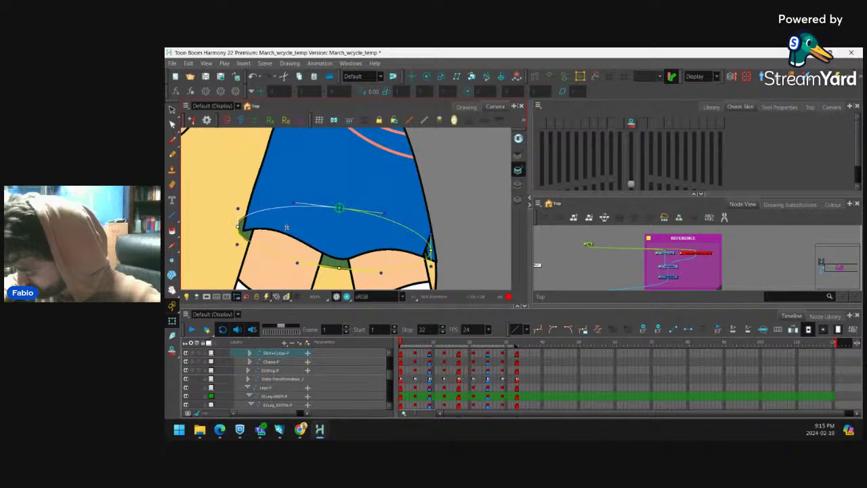
pyautogui.moveTo(432, 252); pyautogui.dragTo(441, 249)
# Pull both lower corners of the skirt outward at frame 1 and adjust the side curves into a flare.
pyautogui.click(267, 197)
pyautogui.moveTo(244, 230); pyautogui.dragTo(235, 224)
pyautogui.moveTo(240, 190); pyautogui.dragTo(249, 195)
pyautogui.moveTo(236, 224); pyautogui.dragTo(237, 222)
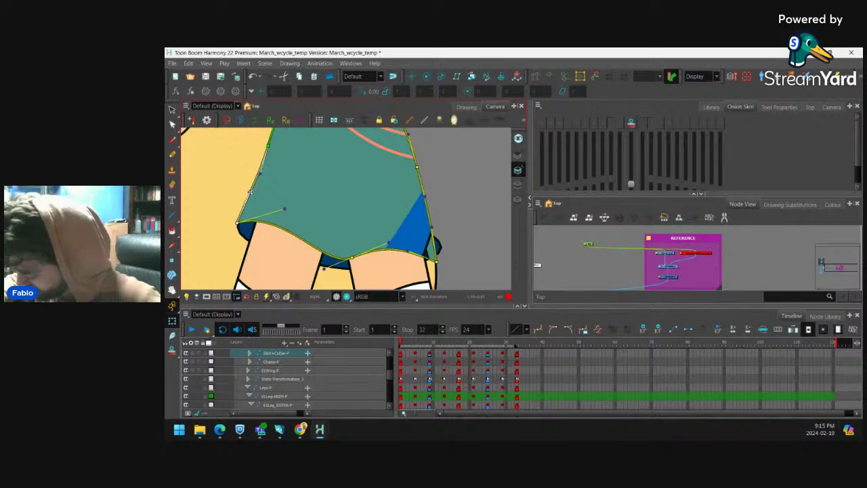
pyautogui.moveTo(250, 193); pyautogui.dragTo(245, 187)
pyautogui.moveTo(436, 261); pyautogui.dragTo(441, 247)
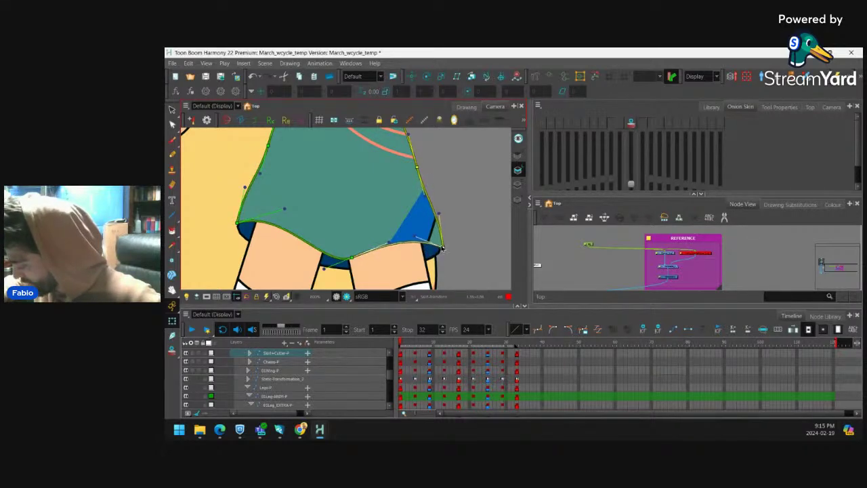
pyautogui.moveTo(437, 213); pyautogui.dragTo(435, 217)
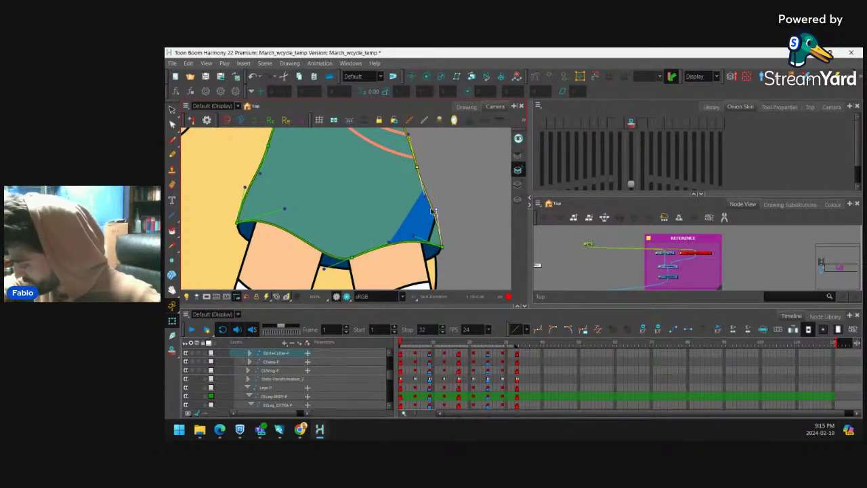
# Adjust the deformation of the skirt's side fold at frame 1 so it fits the flared outline.
pyautogui.click(435, 197)
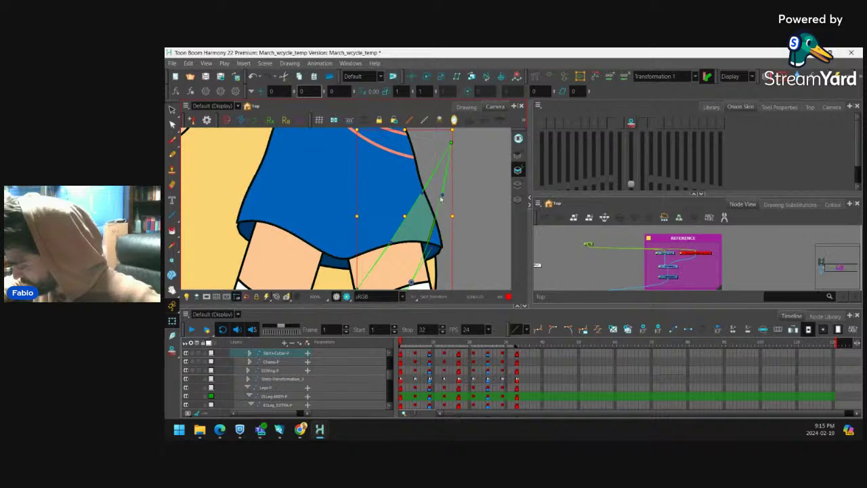
pyautogui.moveTo(449, 143); pyautogui.dragTo(376, 198)
pyautogui.click(454, 209)
pyautogui.press('1')
pyautogui.press('1')
pyautogui.press('1')
pyautogui.press('2')
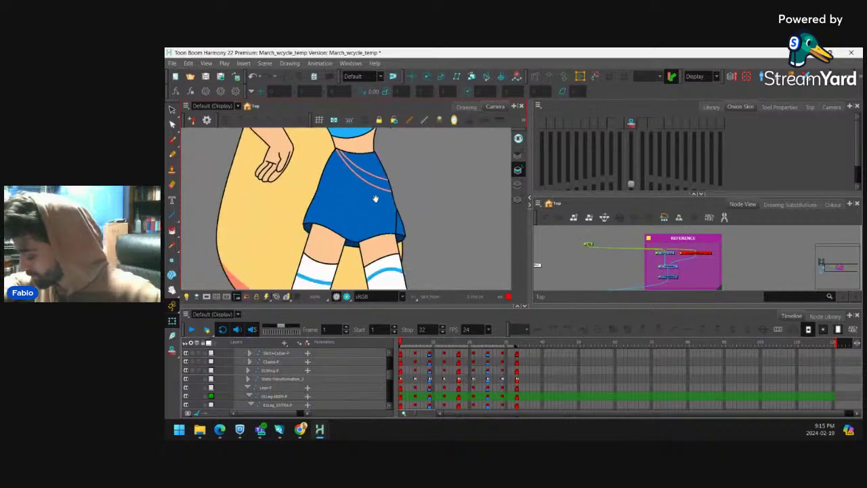
pyautogui.press('2')
# Raise the middle point of the skirt's front hem slightly at frame 1 to smooth the curve between the legs.
pyautogui.click(357, 260)
pyautogui.press('F11')
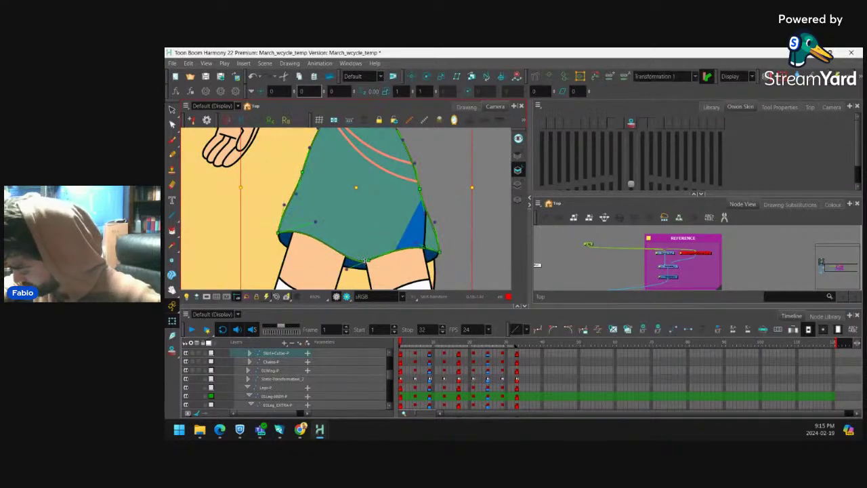
pyautogui.moveTo(362, 260); pyautogui.dragTo(368, 255)
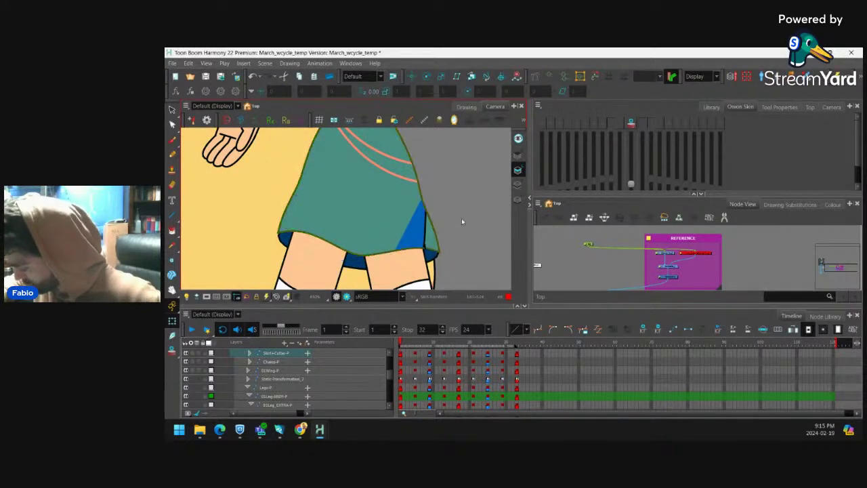
pyautogui.scroll(-3, 461, 218)
pyautogui.press('1')
pyautogui.press('1')
pyautogui.moveTo(418, 205); pyautogui.dragTo(416, 219)
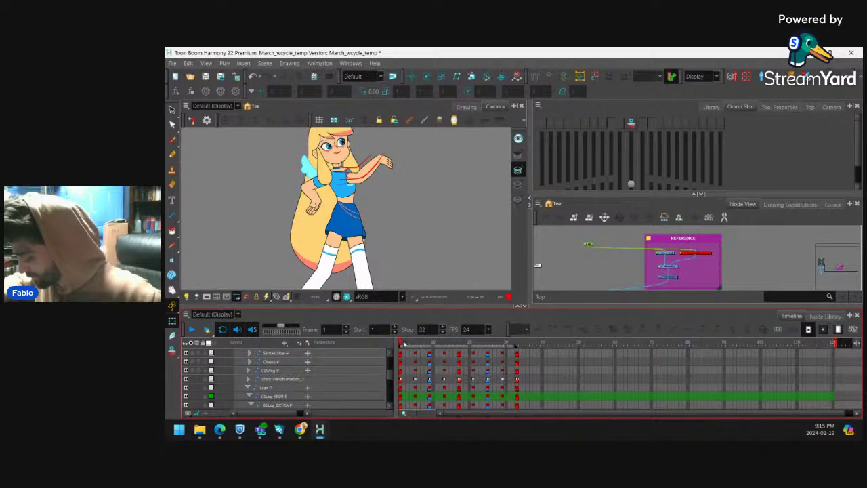
# Copy the skirt peg's keyframe from frame 1 and paste it at frame 9.
pyautogui.moveTo(404, 345)
pyautogui.mouseDown()
pyautogui.moveTo(435, 346)
pyautogui.moveTo(409, 350)
pyautogui.mouseUp()
pyautogui.click(409, 351)
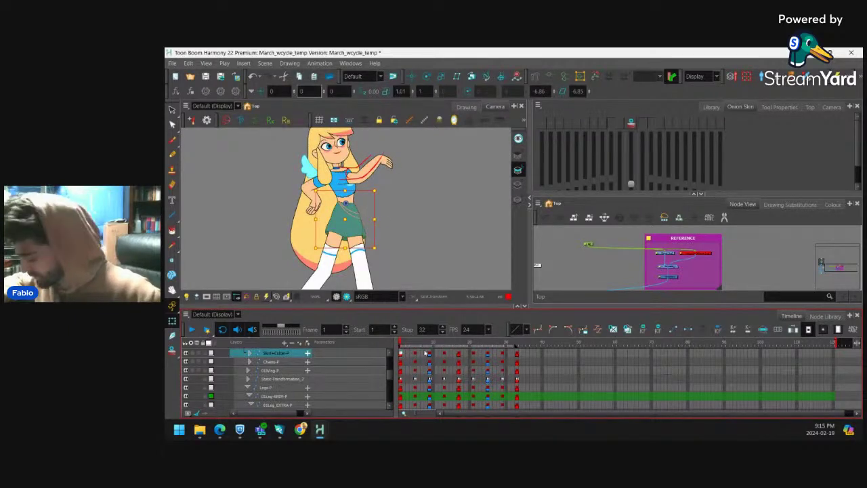
pyautogui.click(429, 354)
pyautogui.hotkey('ctrl', 'v')
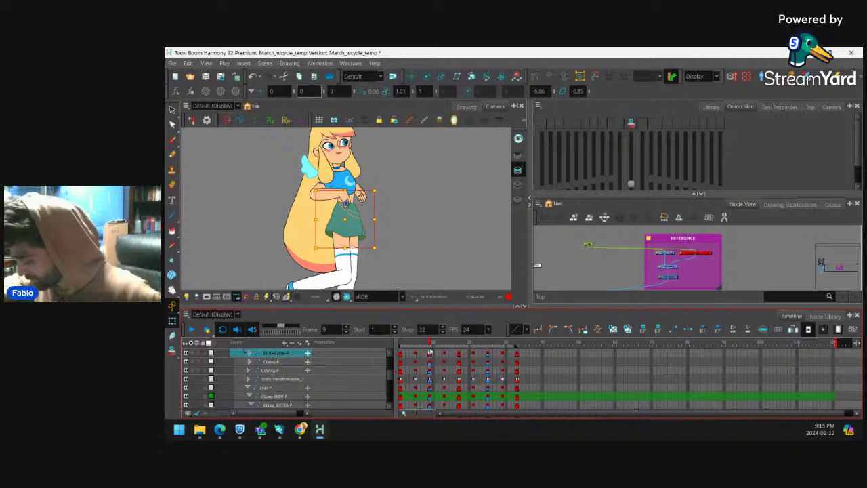
pyautogui.moveTo(429, 345)
pyautogui.mouseDown()
pyautogui.moveTo(409, 346)
pyautogui.moveTo(463, 338)
pyautogui.moveTo(408, 349)
pyautogui.moveTo(463, 342)
pyautogui.moveTo(428, 353)
pyautogui.moveTo(434, 349)
pyautogui.mouseUp()
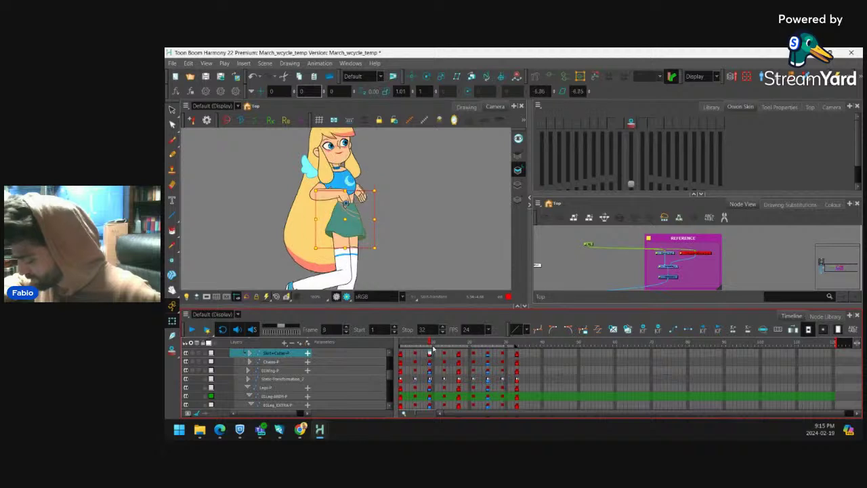
pyautogui.click(459, 353)
pyautogui.hotkey('ctrl', 'v')
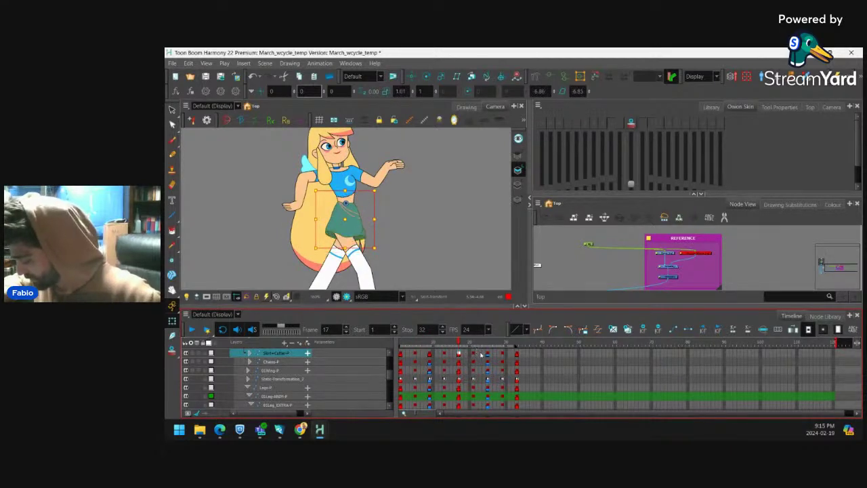
pyautogui.hotkey('ctrl', 'z')
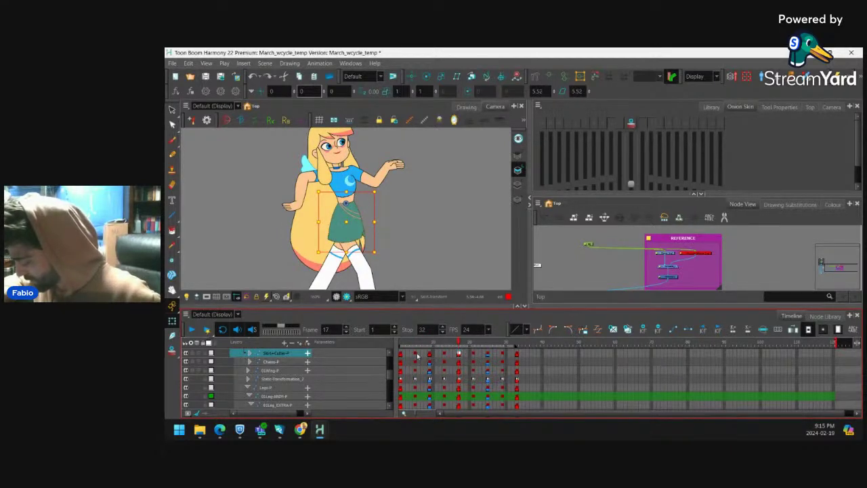
# Compare the skirt at frames 1, 8 and 17, and paste the frame 1 skirt pose at frame 33.
pyautogui.click(401, 353)
pyautogui.click(428, 355)
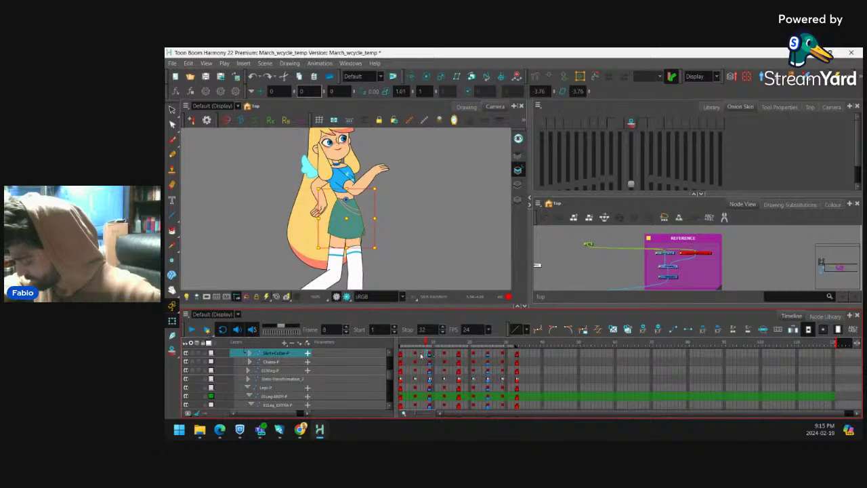
pyautogui.click(401, 354)
pyautogui.click(459, 355)
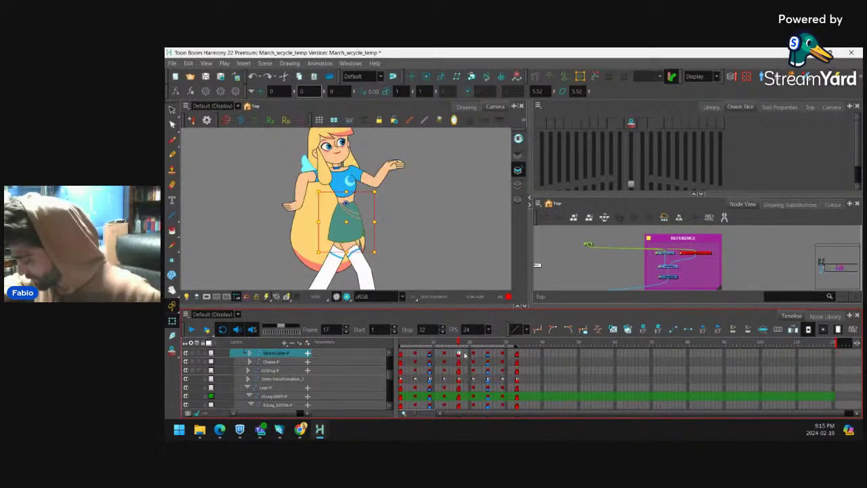
pyautogui.click(518, 354)
pyautogui.hotkey('ctrl', 'v')
# Pull the skirt's left hem corner outward and slightly up at frame 8, and fit the inner skirt shape's left end to it.
pyautogui.click(429, 354)
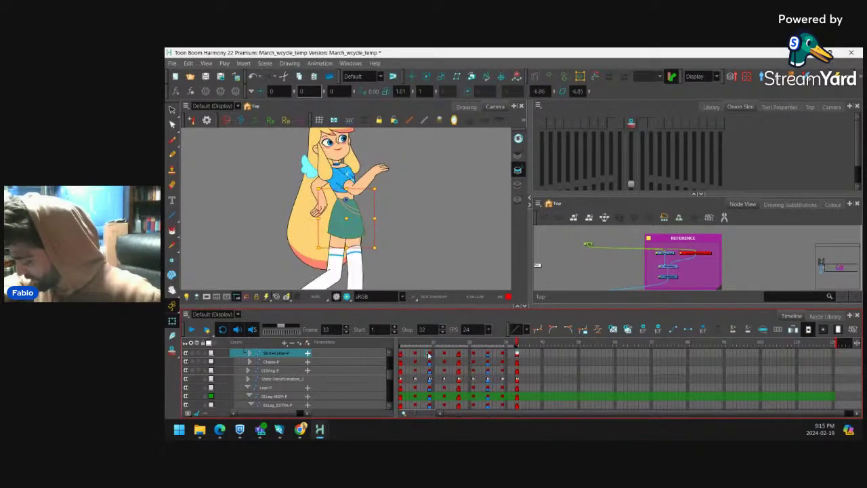
pyautogui.press('2')
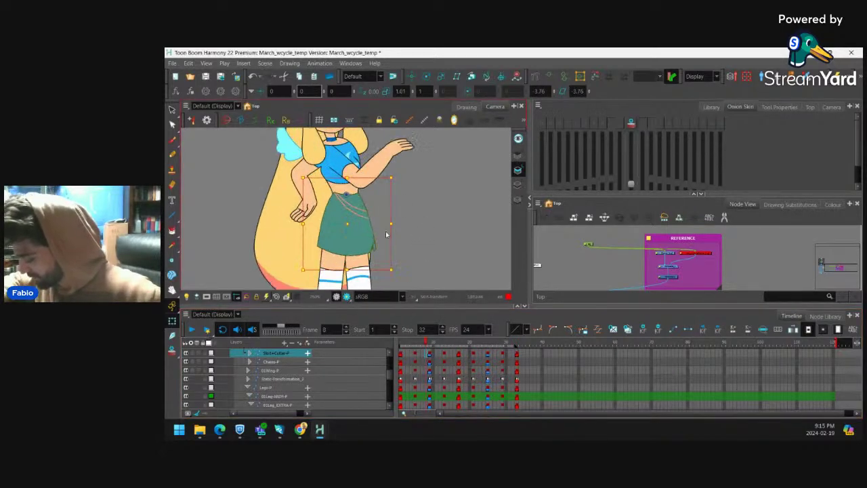
pyautogui.scroll(2, 386, 234)
pyautogui.click(305, 240)
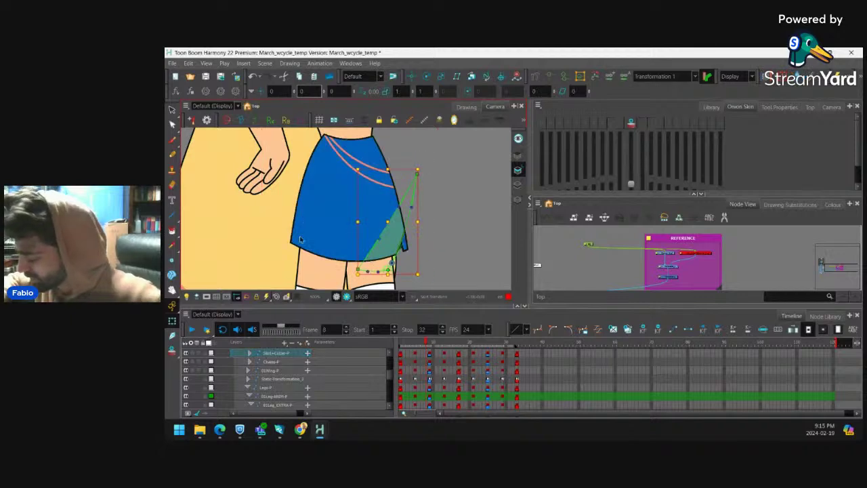
pyautogui.click(297, 241)
pyautogui.moveTo(292, 242); pyautogui.dragTo(285, 234)
pyautogui.click(284, 234)
pyautogui.click(312, 235)
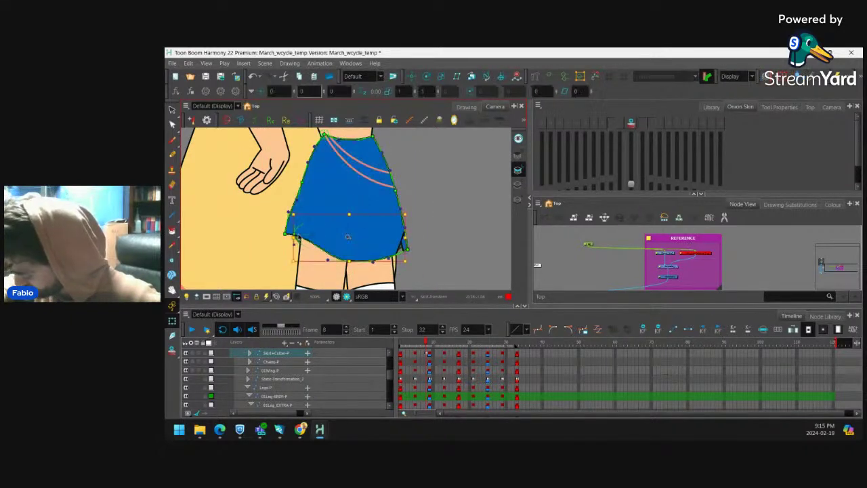
pyautogui.scroll(3, 302, 237)
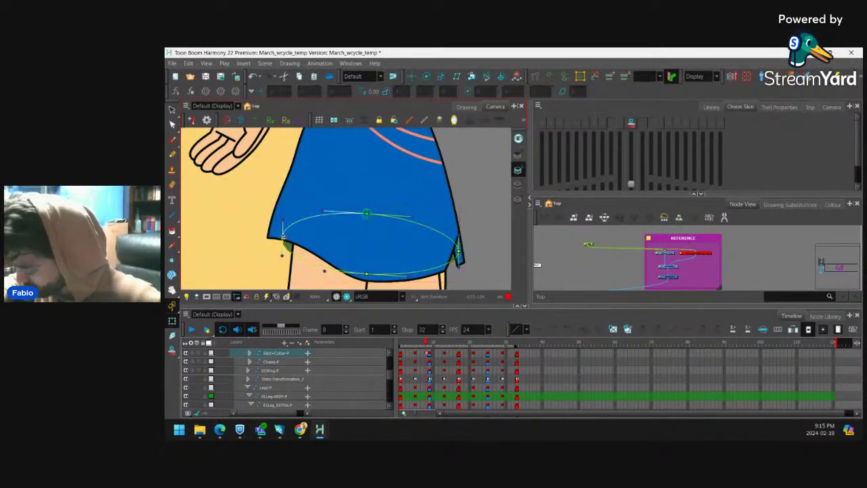
pyautogui.moveTo(283, 238); pyautogui.dragTo(269, 236)
# Flare the skirt's right hem corner outward at frame 8 and extend the inner skirt shape's right end to meet it.
pyautogui.moveTo(368, 228); pyautogui.dragTo(319, 211)
pyautogui.click(415, 245)
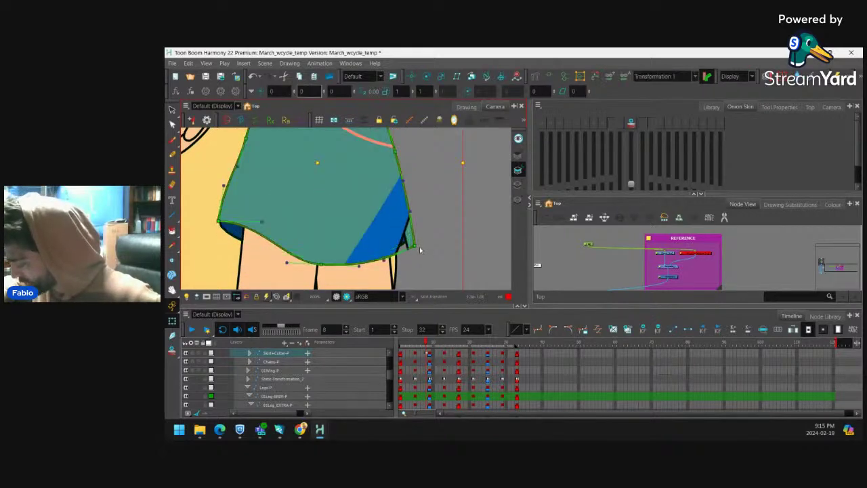
pyautogui.moveTo(416, 246); pyautogui.dragTo(423, 240)
pyautogui.moveTo(349, 259); pyautogui.dragTo(318, 257)
pyautogui.click(396, 250)
pyautogui.moveTo(409, 235); pyautogui.dragTo(422, 240)
pyautogui.click(438, 238)
# Move the skirt peg's flared keyframe from frame 8 to frame 9.
pyautogui.press('1')
pyautogui.press('1')
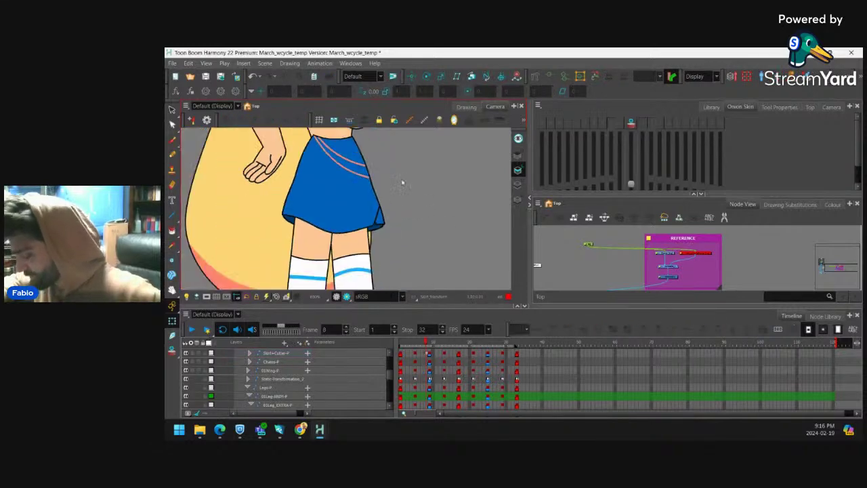
pyautogui.scroll(-4, 401, 183)
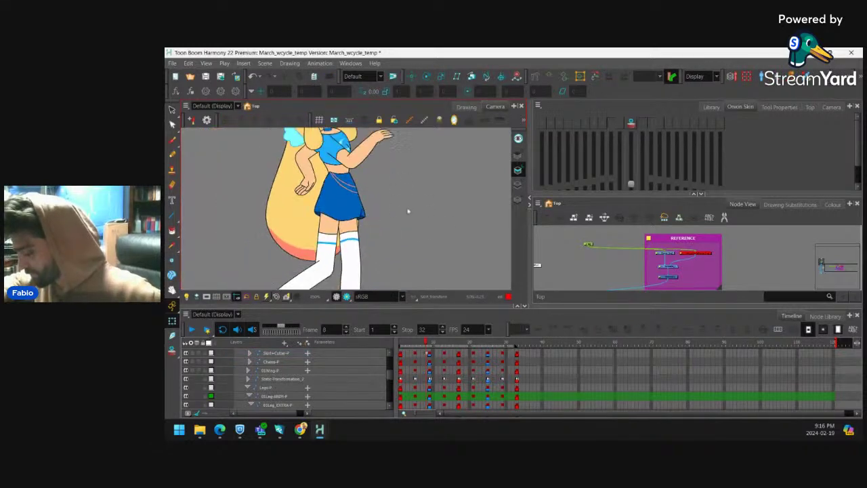
pyautogui.click(427, 353)
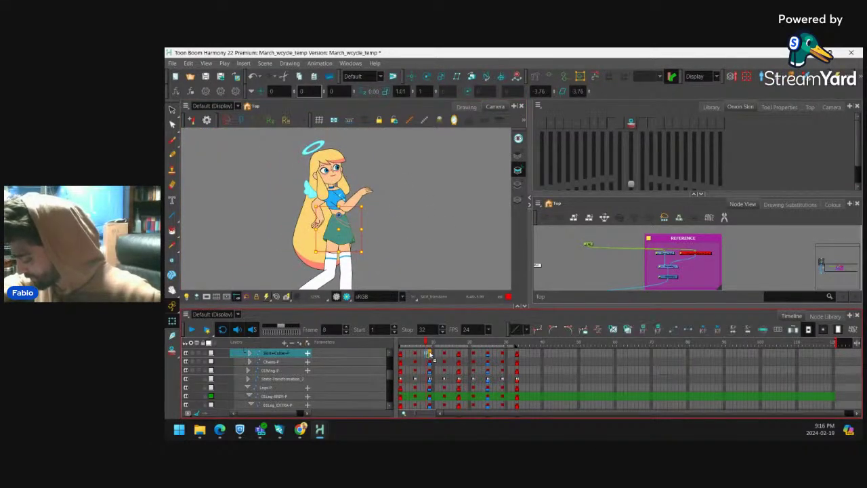
pyautogui.click(429, 354)
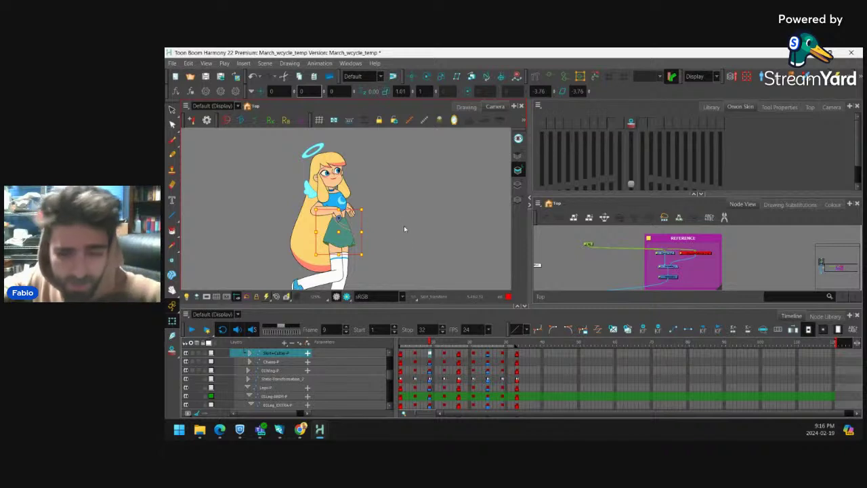
# Examine the skirt on the enlarged timeline between frames 1 and 17.
pyautogui.scroll(4, 405, 223)
pyautogui.scroll(-2, 406, 226)
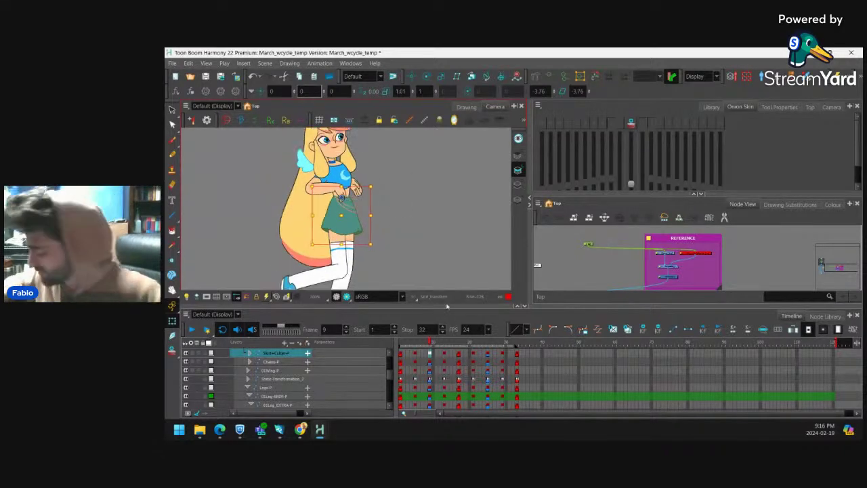
pyautogui.press('2')
pyautogui.press('2')
pyautogui.press('2')
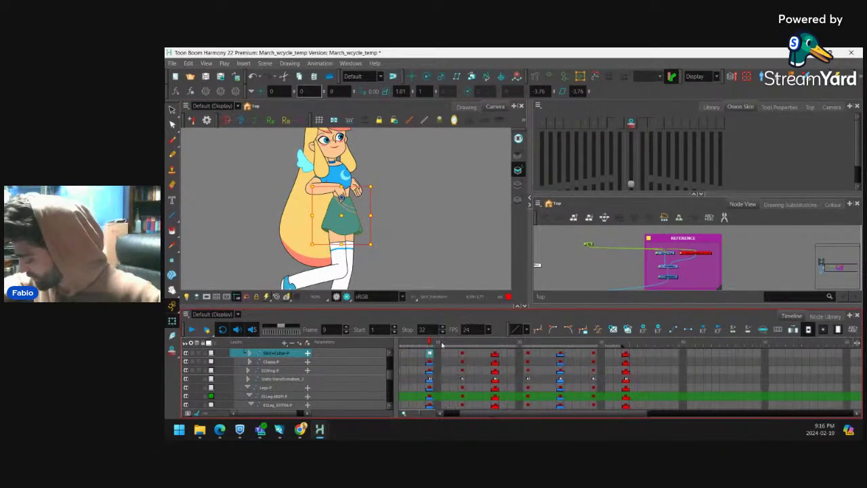
pyautogui.moveTo(466, 412); pyautogui.dragTo(448, 413)
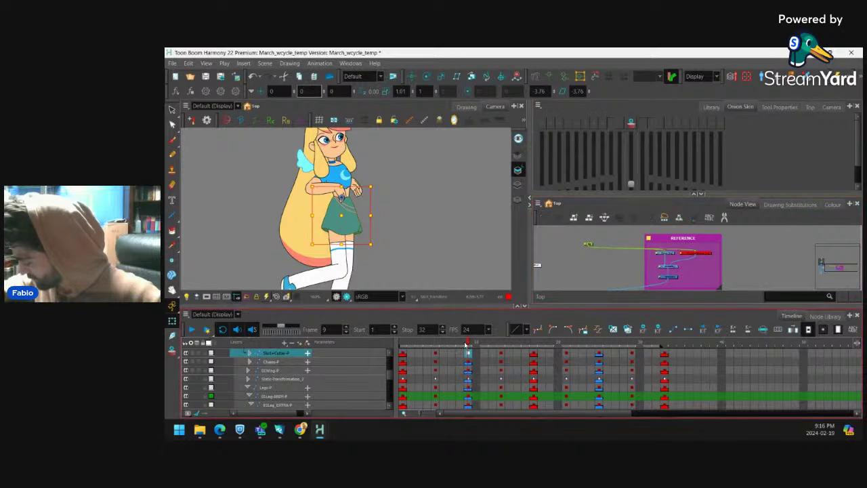
pyautogui.moveTo(467, 347)
pyautogui.mouseDown()
pyautogui.moveTo(481, 349)
pyautogui.moveTo(447, 349)
pyautogui.moveTo(491, 350)
pyautogui.moveTo(469, 350)
pyautogui.mouseUp()
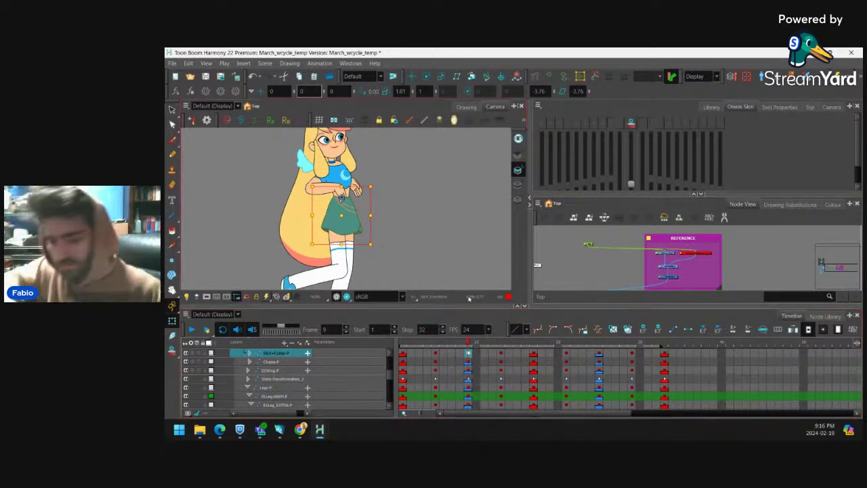
pyautogui.moveTo(406, 346); pyautogui.dragTo(534, 351)
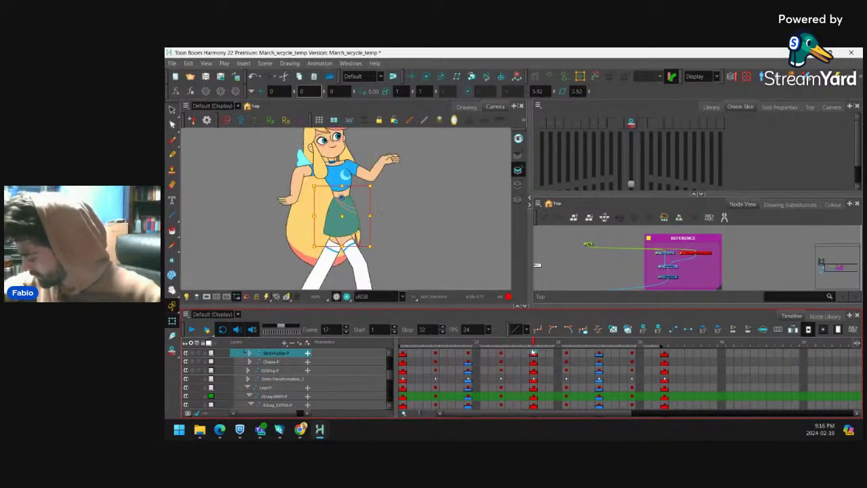
pyautogui.click(381, 228)
pyautogui.scroll(4, 378, 229)
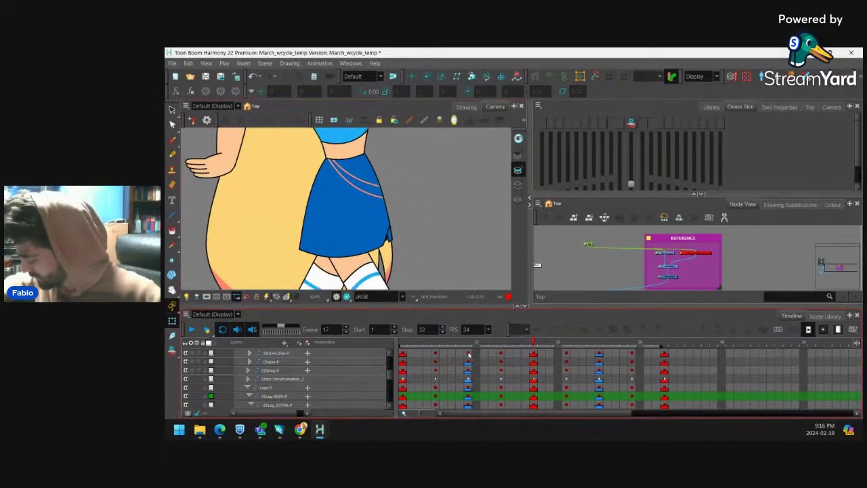
# Copy the flared skirt keyframe from frame 9 and paste it at frame 25.
pyautogui.click(469, 354)
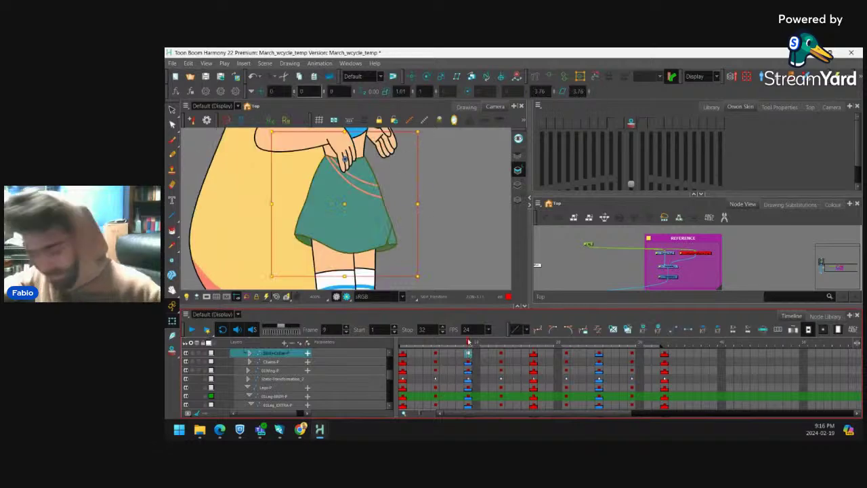
pyautogui.click(600, 355)
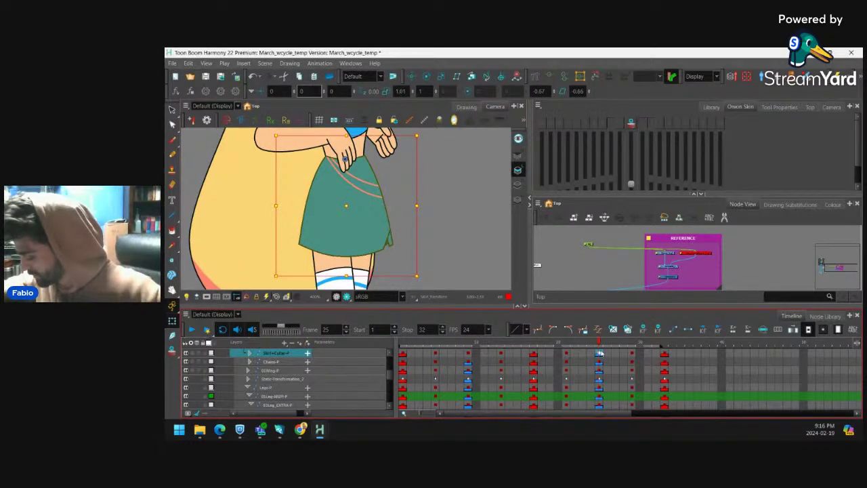
pyautogui.click(469, 354)
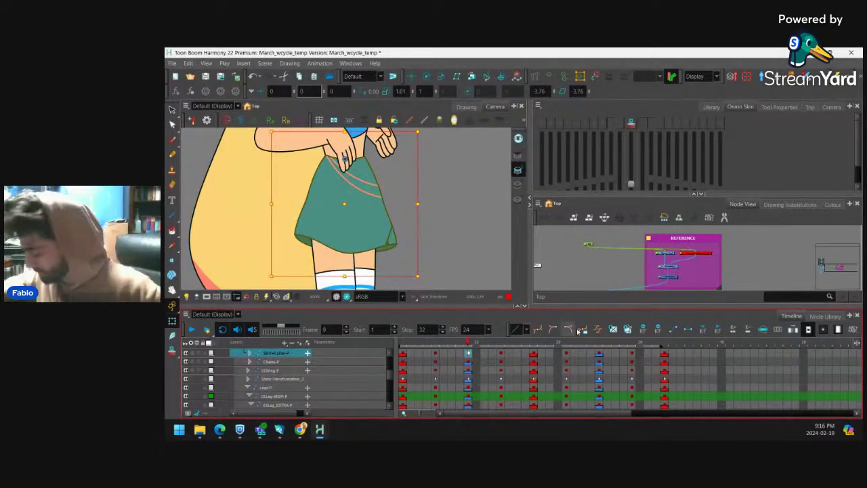
# Deform the skirt outline at frame 17 by flaring both hem corners and curving the front hem into a wave.
pyautogui.click(533, 354)
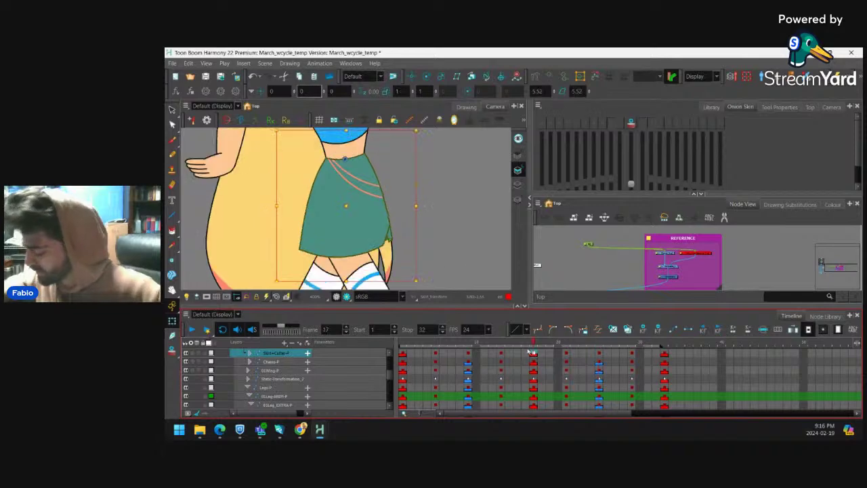
pyautogui.click(368, 250)
pyautogui.scroll(5, 368, 251)
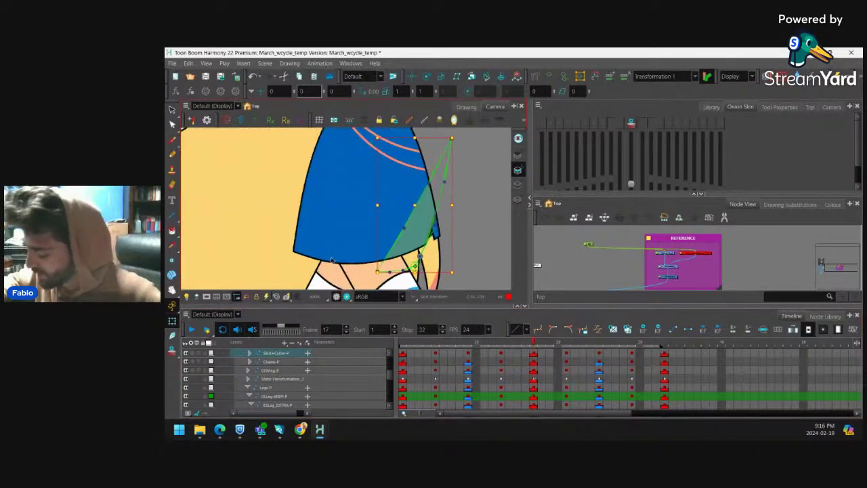
pyautogui.moveTo(319, 260); pyautogui.dragTo(287, 246)
pyautogui.moveTo(439, 235)
pyautogui.mouseDown()
pyautogui.moveTo(452, 226)
pyautogui.moveTo(429, 236)
pyautogui.mouseUp()
pyautogui.moveTo(367, 261); pyautogui.dragTo(408, 255)
# Reshape the inner skirt piece at frame 17 so both ends meet the flared hem corners.
pyautogui.click(315, 251)
pyautogui.scroll(3, 311, 222)
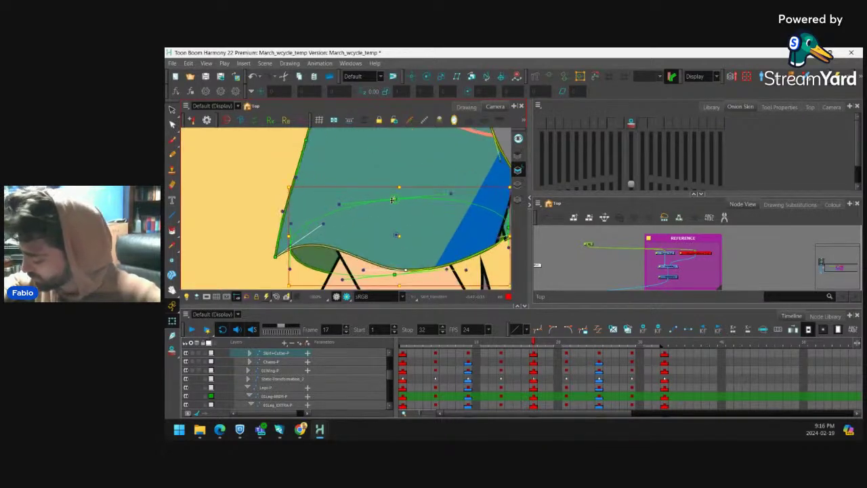
pyautogui.moveTo(285, 251); pyautogui.dragTo(276, 258)
pyautogui.moveTo(441, 236); pyautogui.dragTo(365, 227)
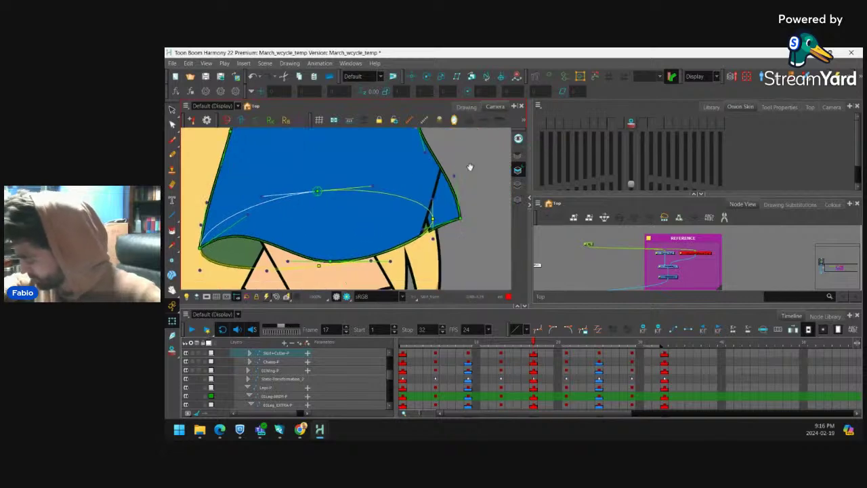
pyautogui.moveTo(433, 237); pyautogui.dragTo(460, 239)
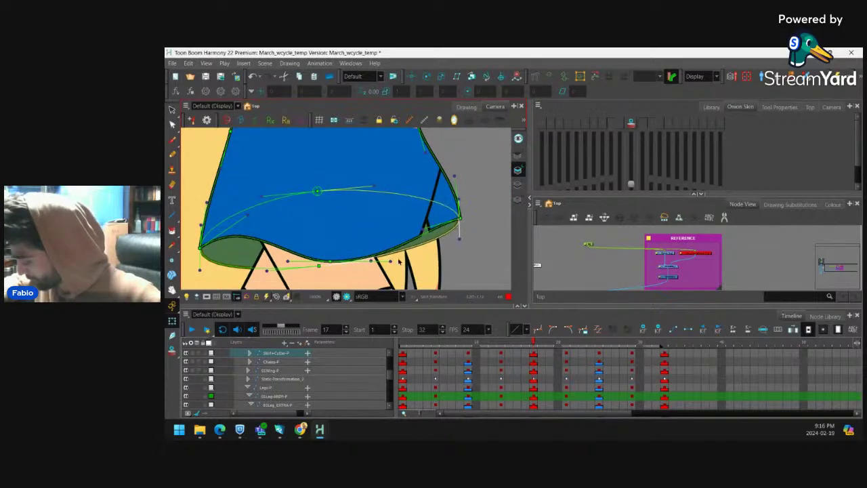
pyautogui.moveTo(390, 262); pyautogui.dragTo(379, 264)
pyautogui.click(450, 259)
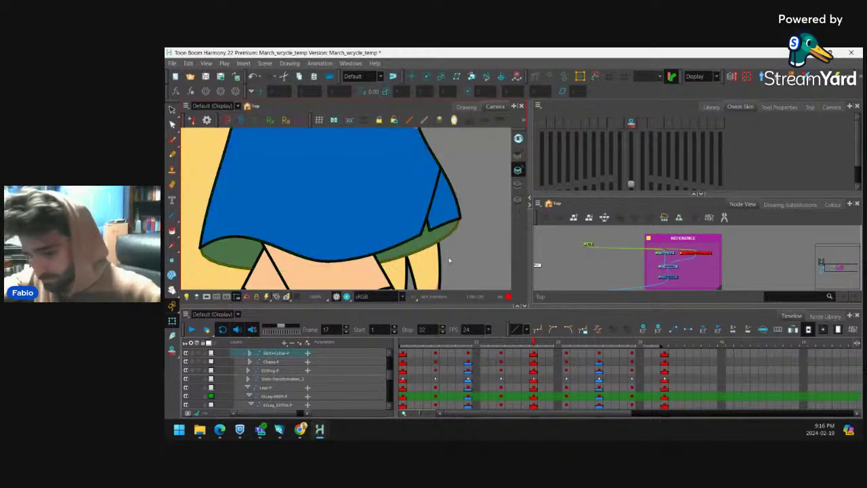
# Scrub through the walk cycle and play it back to check the skirt's motion.
pyautogui.press('1')
pyautogui.press('1')
pyautogui.press('1')
pyautogui.press('1')
pyautogui.moveTo(416, 239); pyautogui.dragTo(413, 273)
pyautogui.press('1')
pyautogui.press('1')
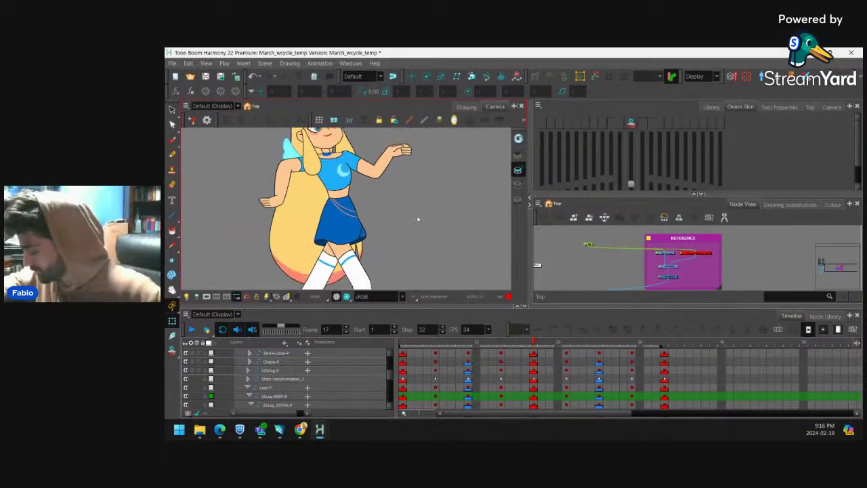
pyautogui.moveTo(526, 345); pyautogui.dragTo(401, 344)
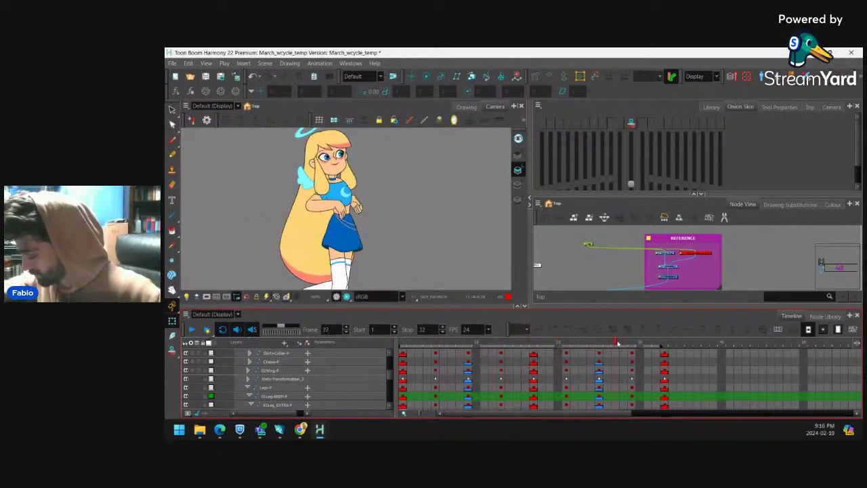
pyautogui.press('1')
pyautogui.press('1')
pyautogui.click(192, 329)
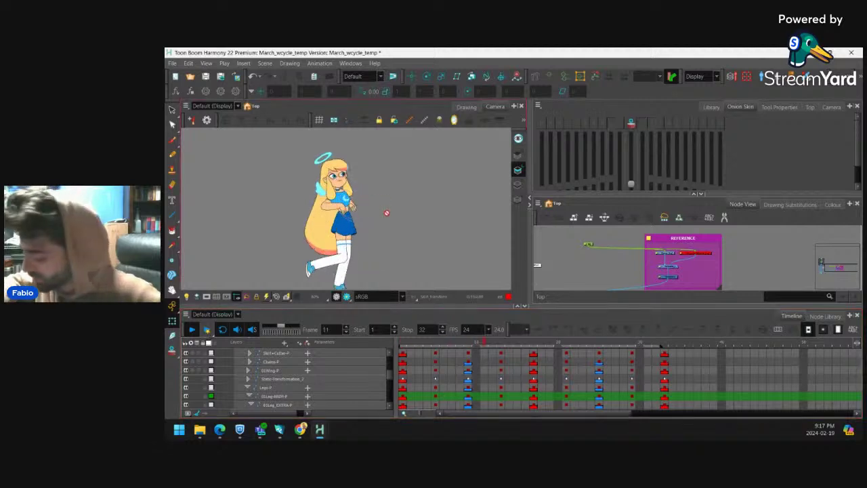
pyautogui.scroll(4, 387, 213)
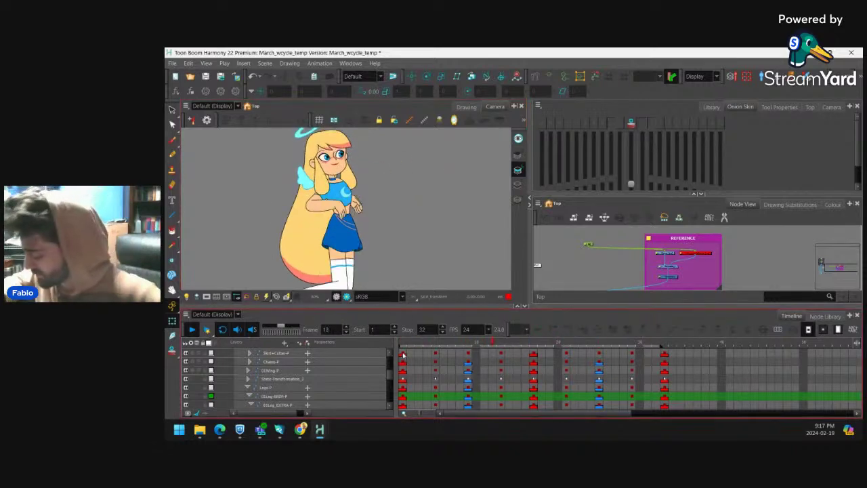
# Scrub the poses from frame 1 through frame 15 up close to inspect the skirt and body movement.
pyautogui.click(404, 353)
pyautogui.click(401, 201)
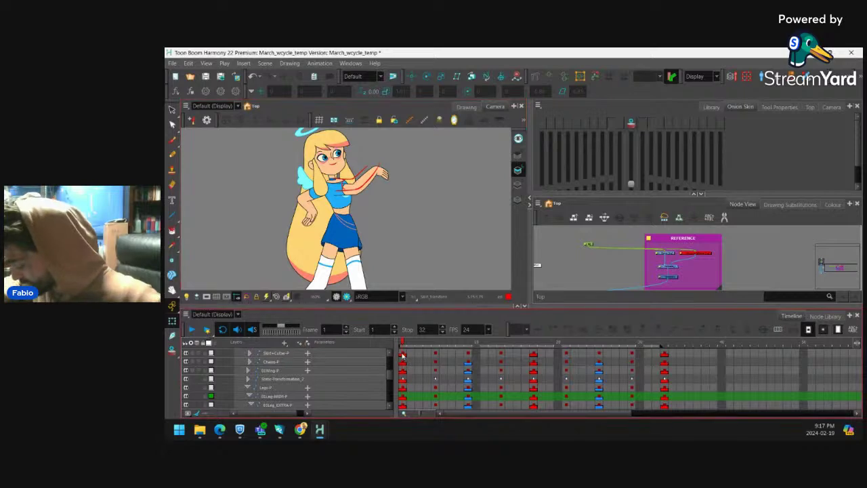
pyautogui.click(403, 354)
pyautogui.press('2')
pyautogui.press('2')
pyautogui.press('2')
pyautogui.moveTo(406, 346)
pyautogui.mouseDown()
pyautogui.moveTo(517, 342)
pyautogui.moveTo(401, 347)
pyautogui.mouseUp()
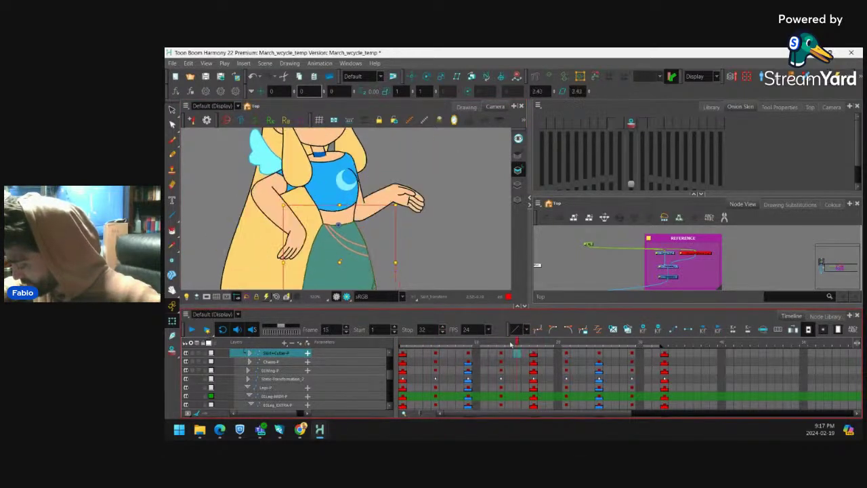
pyautogui.press('1')
pyautogui.press('1')
pyautogui.press('1')
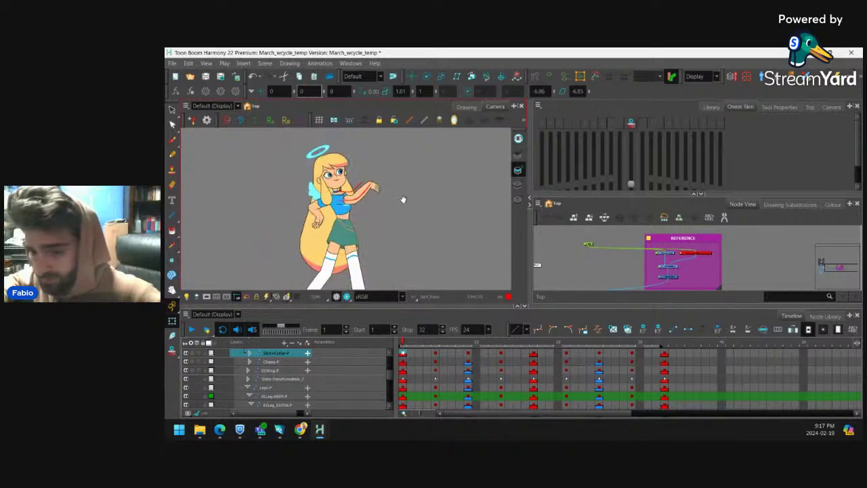
# Inspect the front hair locks and the hair around the face at frame 1 up close.
pyautogui.moveTo(403, 199); pyautogui.dragTo(412, 224)
pyautogui.press('2')
pyautogui.press('2')
pyautogui.click(314, 250)
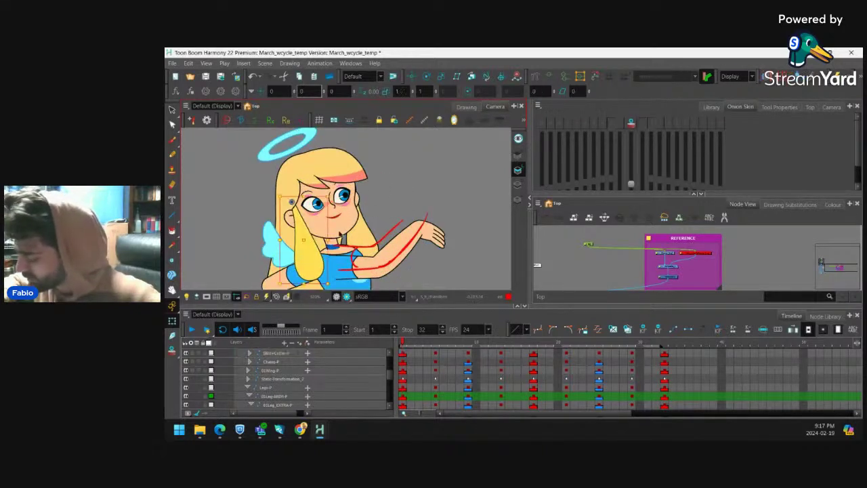
pyautogui.click(391, 210)
pyautogui.click(400, 270)
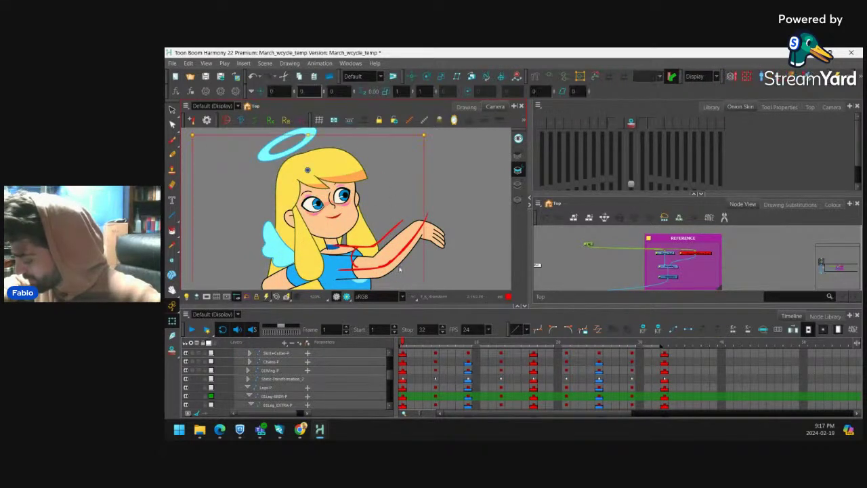
pyautogui.click(362, 232)
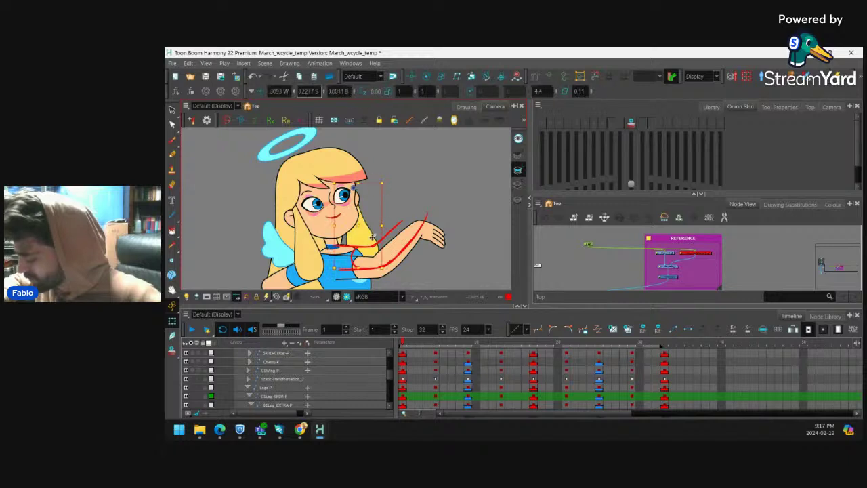
pyautogui.click(408, 262)
pyautogui.press('1')
pyautogui.press('1')
pyautogui.scroll(-3, 409, 266)
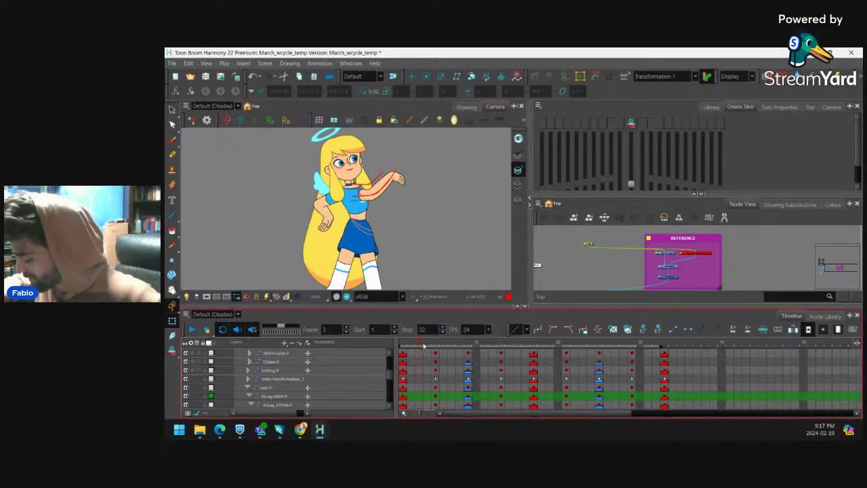
# Scrub the opening frames of the walk cycle to check the full-body motion.
pyautogui.moveTo(424, 346); pyautogui.dragTo(401, 313)
pyautogui.click(374, 242)
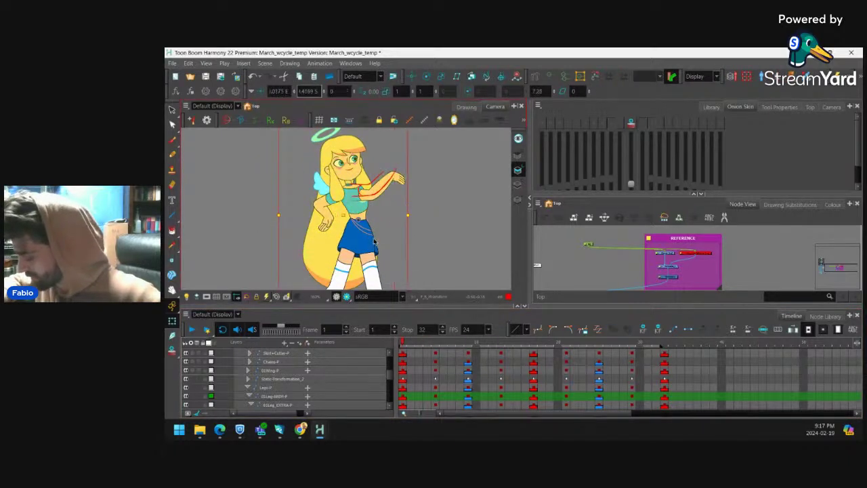
pyautogui.click(421, 241)
pyautogui.scroll(-3, 421, 241)
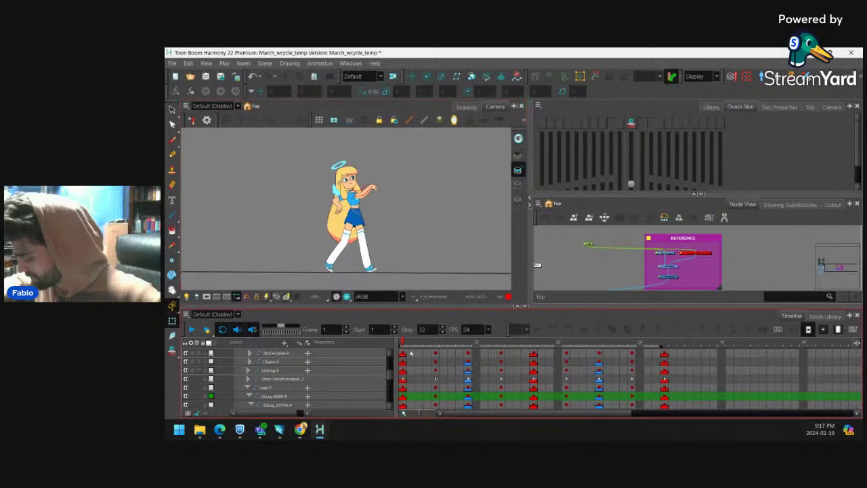
pyautogui.click(410, 354)
pyautogui.click(438, 351)
pyautogui.moveTo(462, 348); pyautogui.dragTo(380, 313)
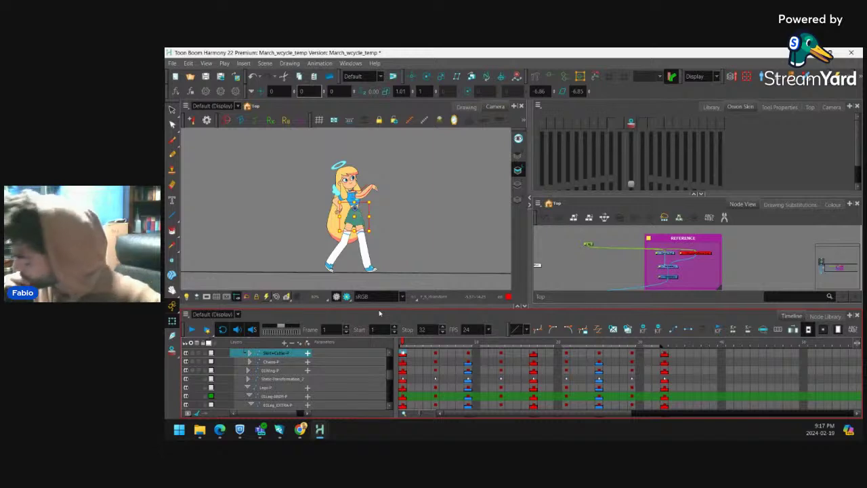
# Select the long back hair at frame 1, show its deformation controls and locate its layer in the timeline.
pyautogui.click(400, 205)
pyautogui.scroll(2, 396, 206)
pyautogui.click(362, 222)
pyautogui.press('Escape')
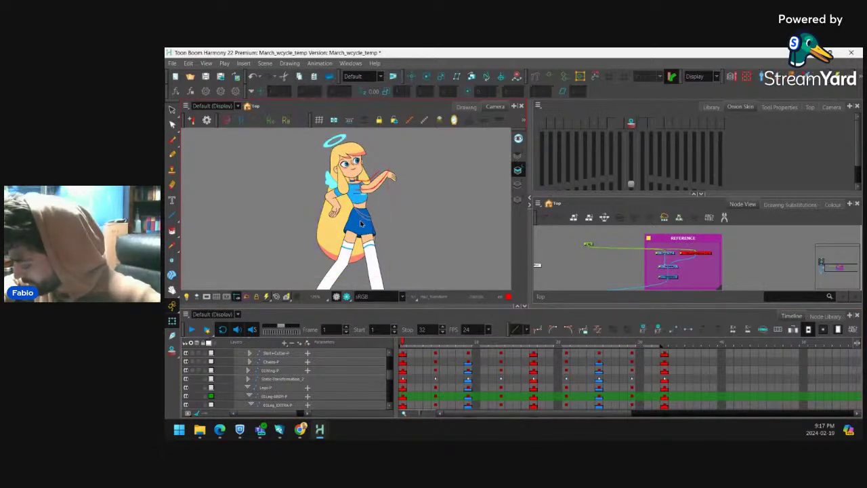
pyautogui.click(361, 225)
pyautogui.hotkey('shift', 'F11')
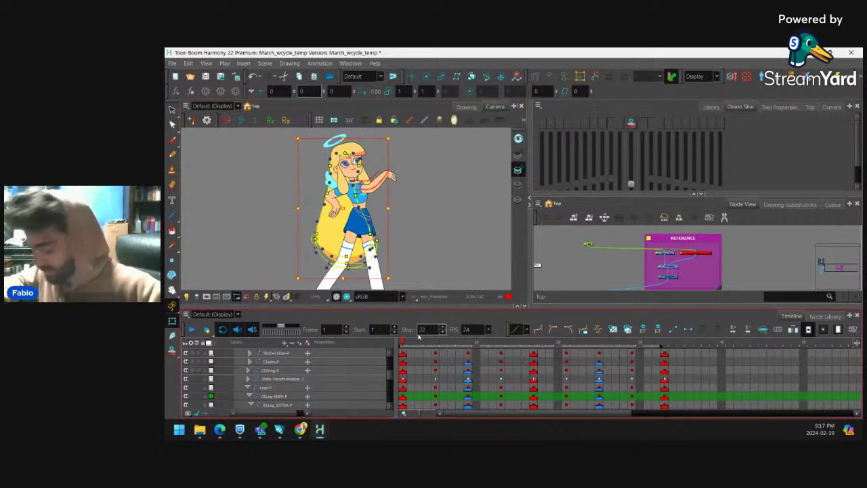
pyautogui.press('o')
pyautogui.click(404, 353)
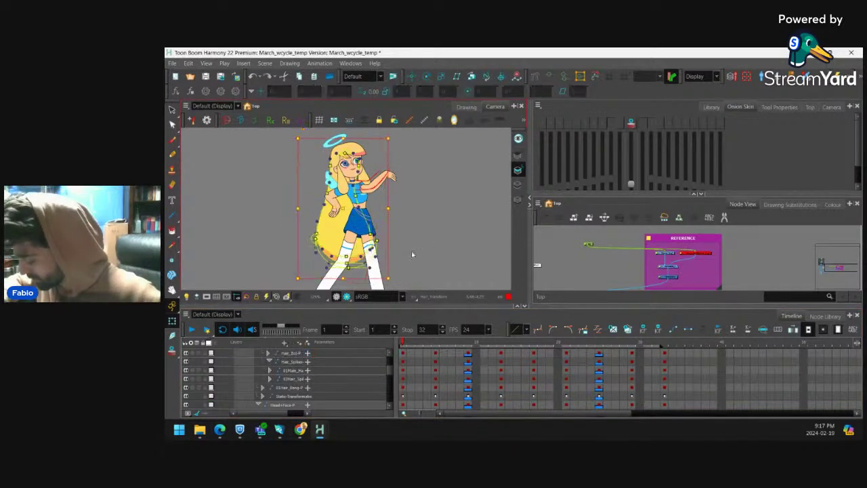
# Select the back hair layer's keyframe at frame 1 with the lower hair and its deformation points in view.
pyautogui.click(462, 193)
pyautogui.press('2')
pyautogui.press('2')
pyautogui.moveTo(418, 234); pyautogui.dragTo(415, 207)
pyautogui.click(403, 352)
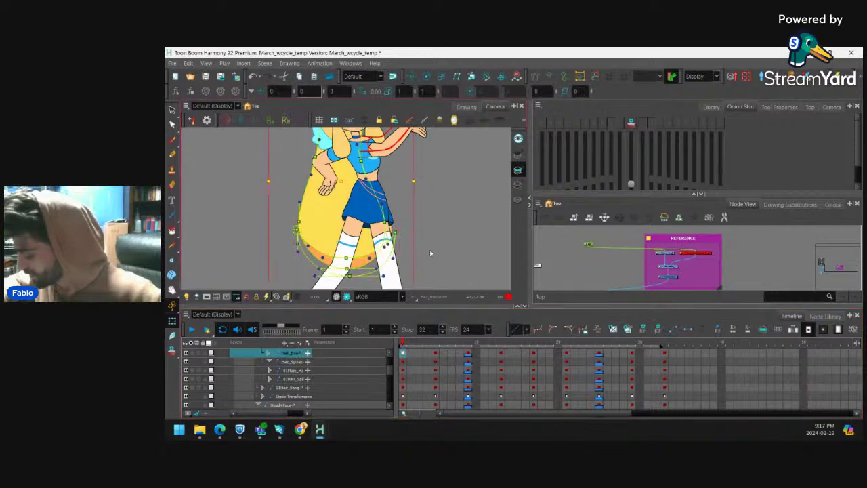
pyautogui.press('1')
pyautogui.press('1')
pyautogui.moveTo(429, 259); pyautogui.dragTo(429, 263)
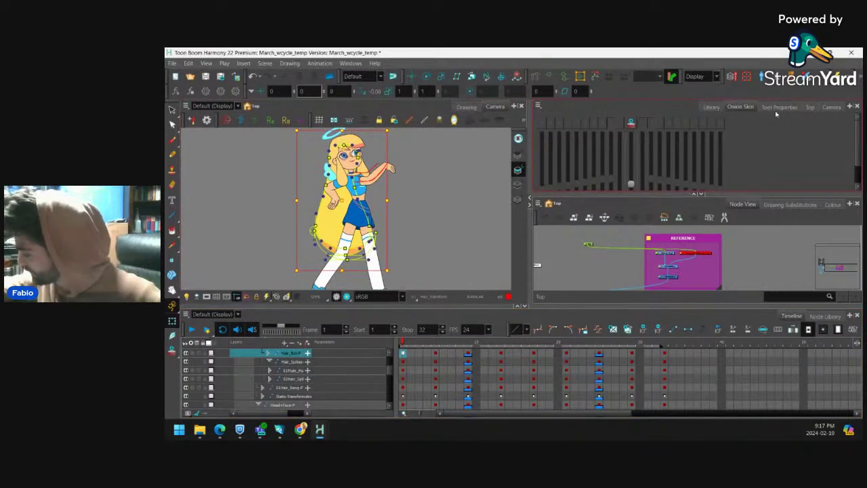
# Enable selection of multiple deformation points and lasso the points along the lower part of the back hair.
pyautogui.click(780, 107)
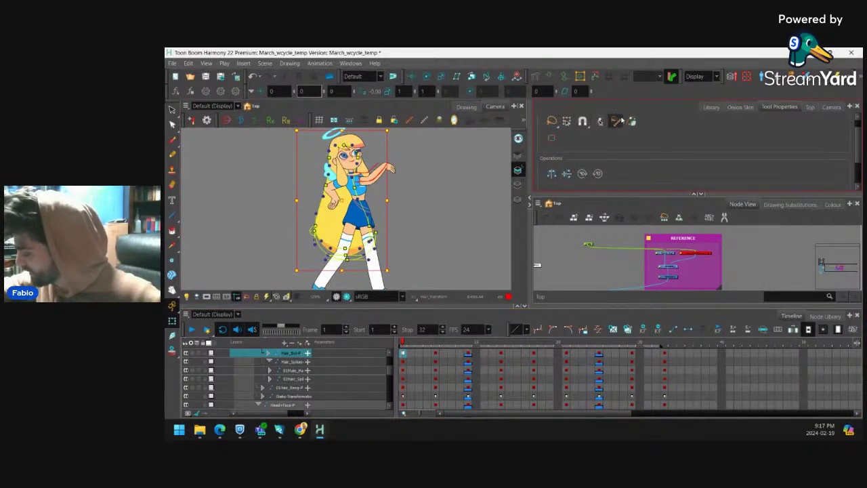
pyautogui.click(617, 121)
pyautogui.click(404, 201)
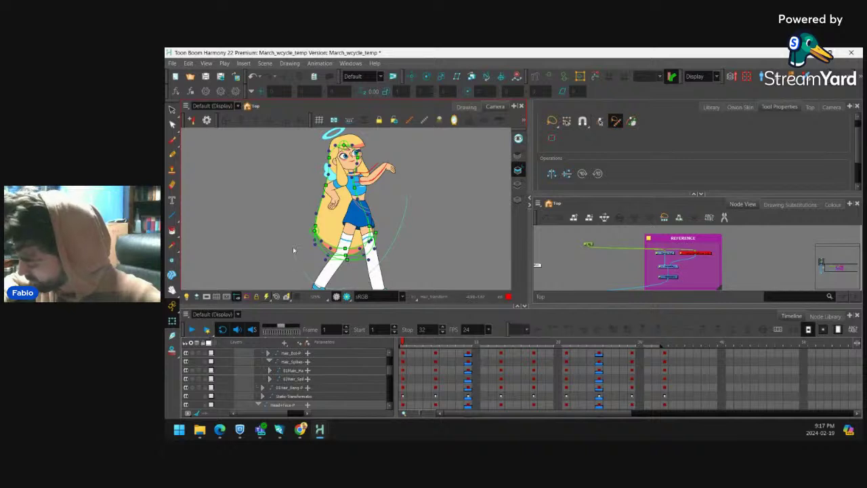
pyautogui.moveTo(357, 198); pyautogui.dragTo(398, 201)
pyautogui.press('2')
pyautogui.press('2')
pyautogui.click(632, 121)
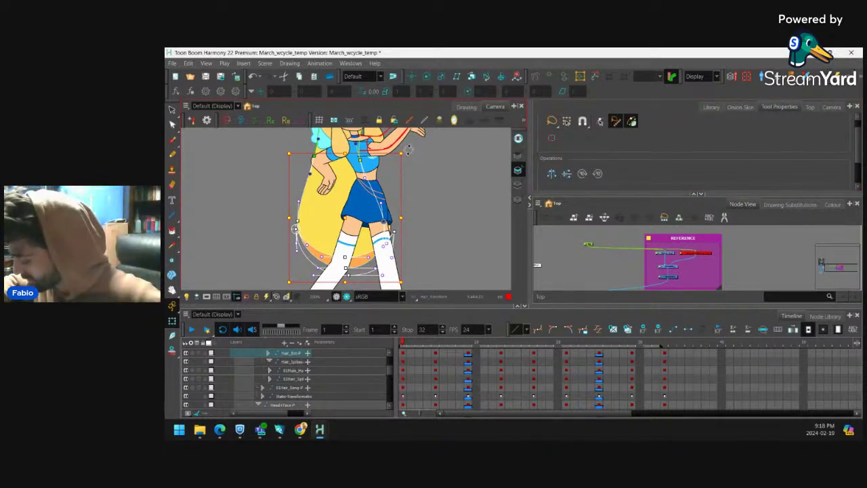
# Shift the selected lower back hair points backward and slightly up at frame 1 so the hair swings out behind the body.
pyautogui.moveTo(410, 150)
pyautogui.mouseDown()
pyautogui.moveTo(417, 154)
pyautogui.moveTo(420, 133)
pyautogui.mouseUp()
pyautogui.hotkey('ctrl', 'z')
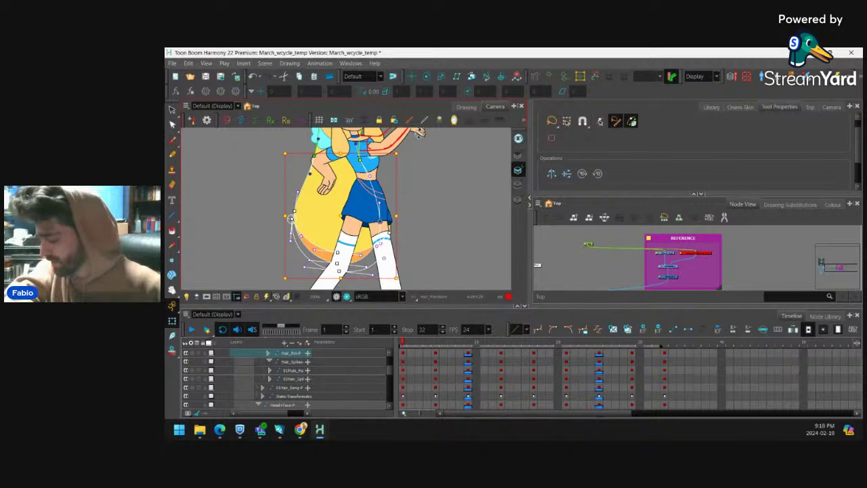
pyautogui.press('Left')
pyautogui.press('Left')
pyautogui.press('Right')
pyautogui.press('Left')
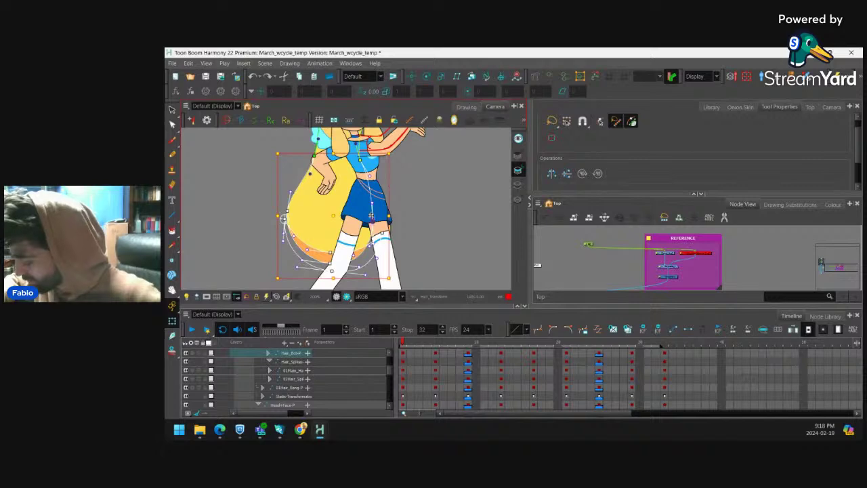
pyautogui.moveTo(390, 279)
pyautogui.mouseDown()
pyautogui.moveTo(401, 254)
pyautogui.moveTo(370, 289)
pyautogui.moveTo(390, 270)
pyautogui.mouseUp()
pyautogui.click(419, 227)
pyautogui.press('1')
pyautogui.press('1')
pyautogui.press('1')
pyautogui.click(407, 198)
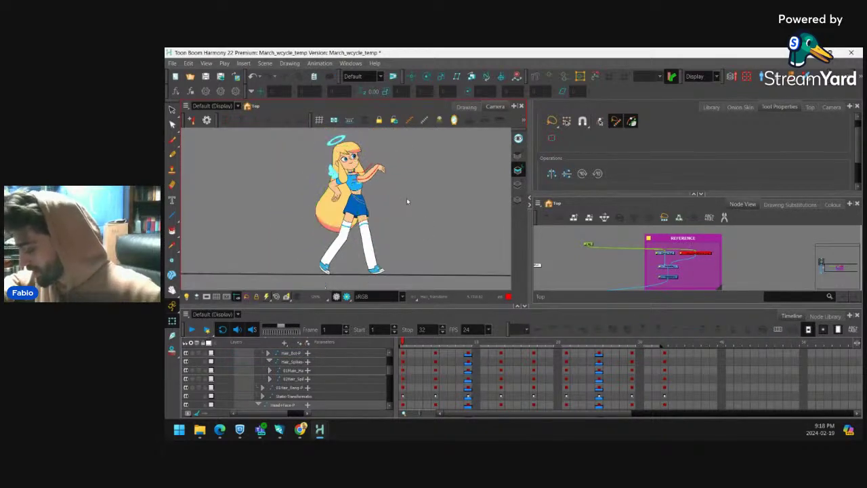
# Copy the back hair's frame 1 pose to frame 33 to close the loop.
pyautogui.moveTo(406, 198); pyautogui.dragTo(407, 215)
pyautogui.click(403, 353)
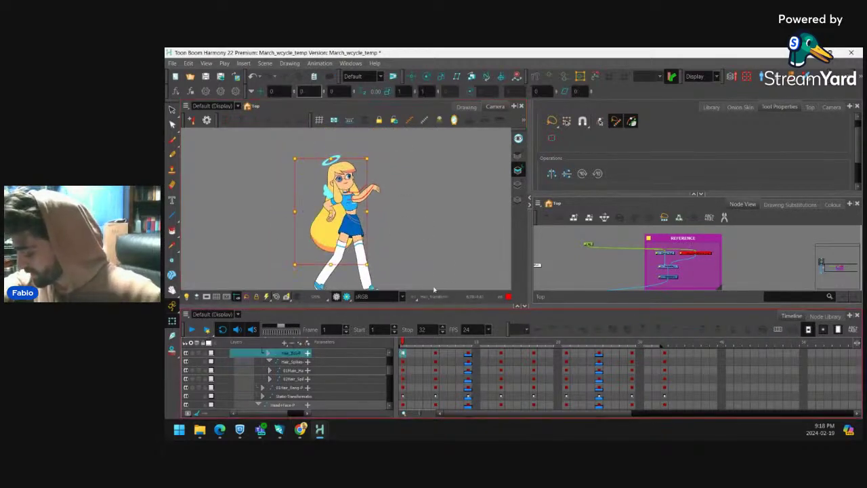
pyautogui.click(409, 352)
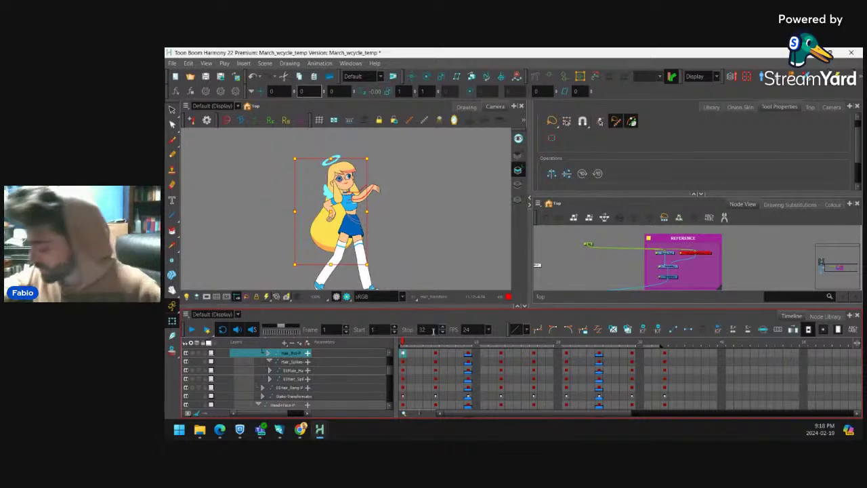
pyautogui.click(437, 354)
pyautogui.click(468, 354)
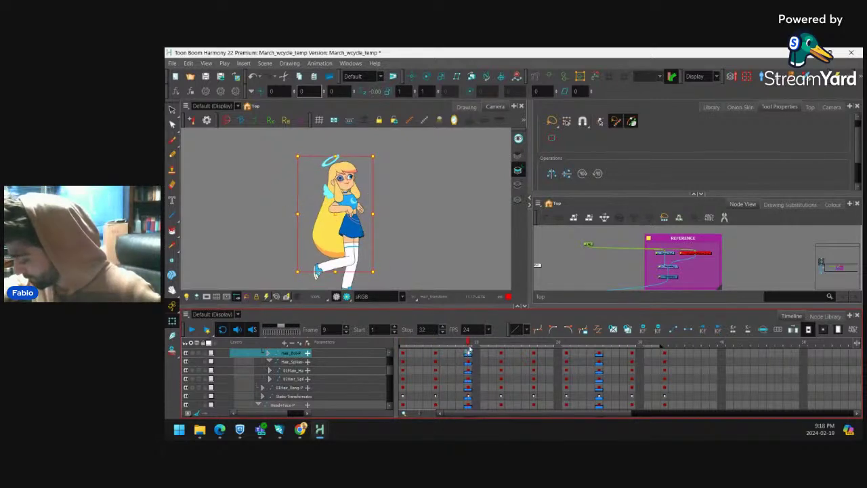
pyautogui.click(501, 353)
pyautogui.click(534, 353)
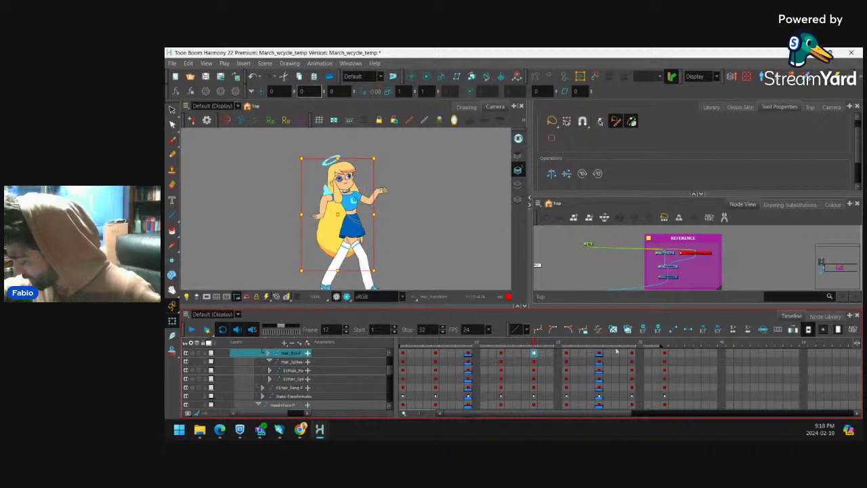
pyautogui.click(664, 353)
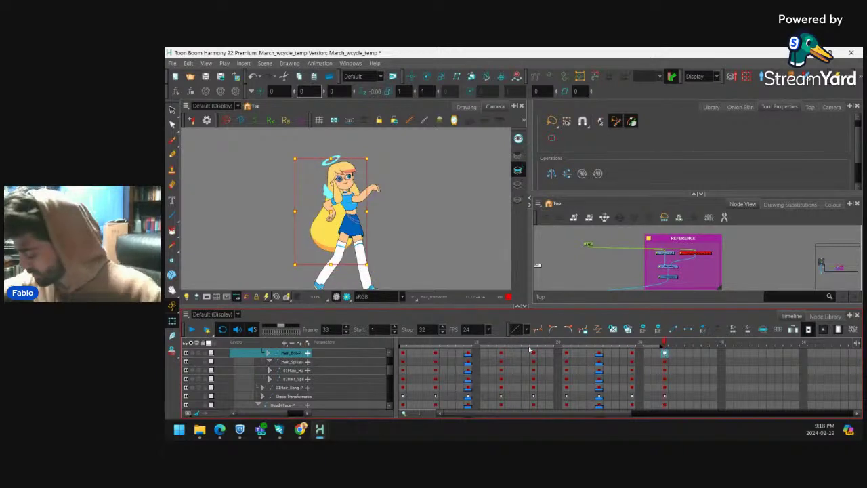
# Delete the back hair layer's keyframes at frames 5, 9, 17, 21, 25 and 29.
pyautogui.click(435, 352)
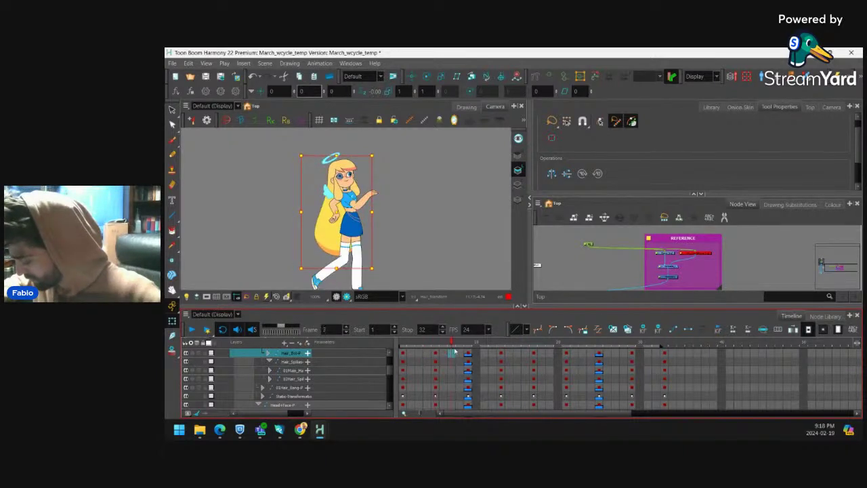
pyautogui.click(467, 352)
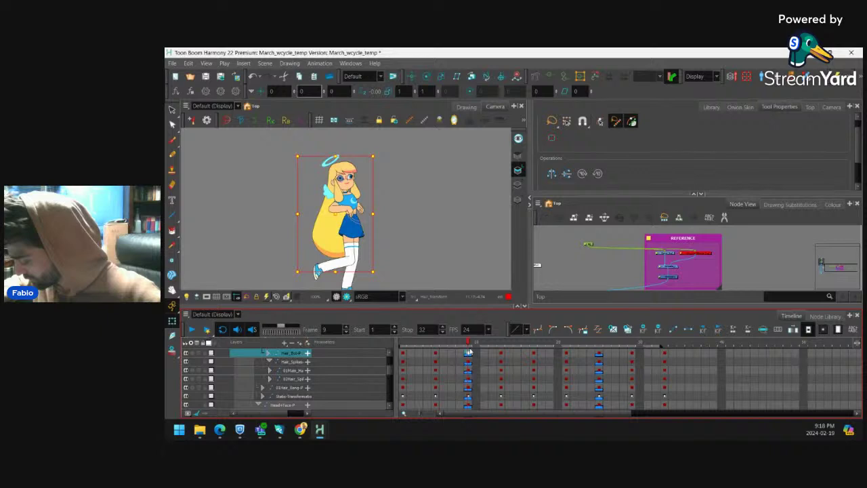
pyautogui.click(501, 352)
pyautogui.moveTo(506, 352)
pyautogui.mouseDown()
pyautogui.moveTo(399, 359)
pyautogui.moveTo(485, 353)
pyautogui.moveTo(500, 362)
pyautogui.moveTo(439, 358)
pyautogui.moveTo(491, 360)
pyautogui.mouseUp()
pyautogui.moveTo(435, 354); pyautogui.dragTo(470, 353)
pyautogui.moveTo(534, 353); pyautogui.dragTo(575, 354)
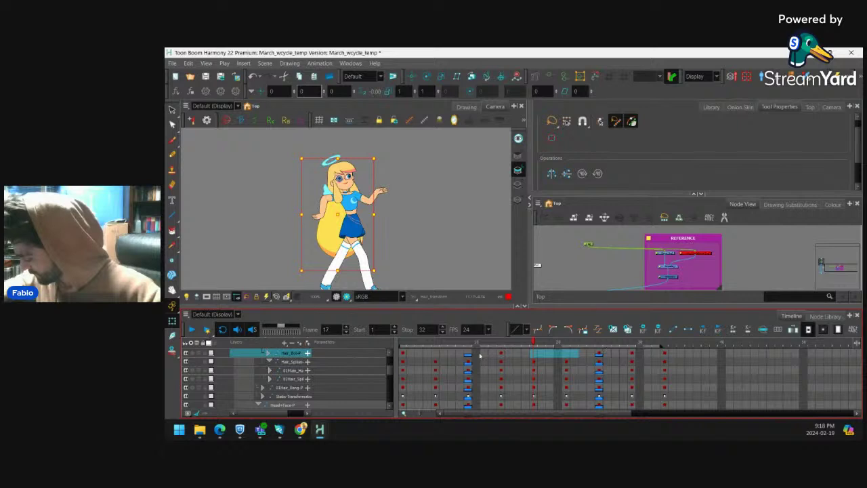
pyautogui.click(501, 354)
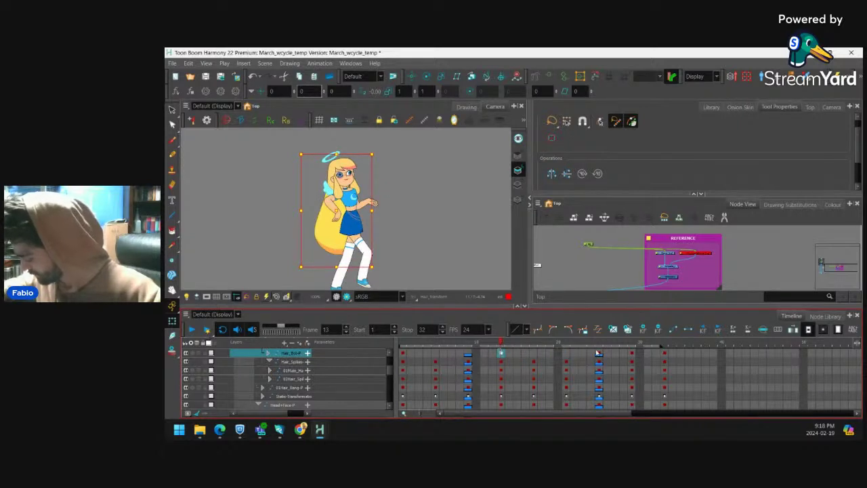
pyautogui.click(599, 354)
pyautogui.click(632, 354)
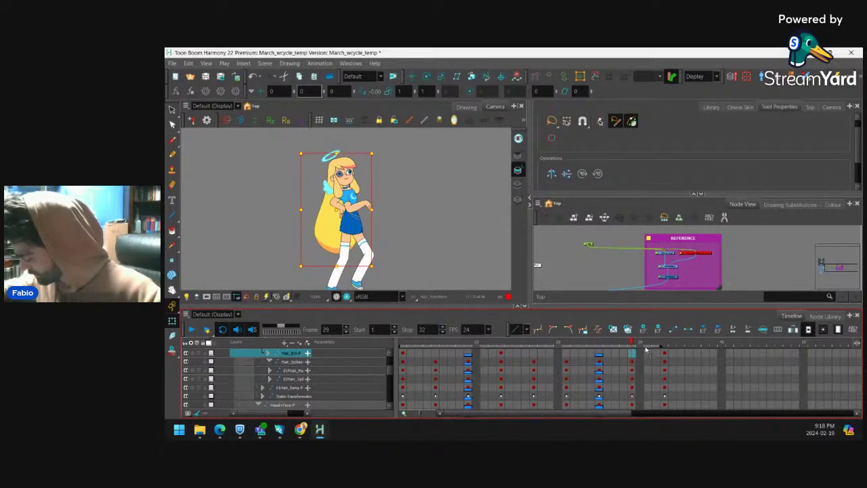
# Remove the back hair's keyframe at frame 13 and set a key at frame 17 holding the frame 1 pose.
pyautogui.click(403, 353)
pyautogui.click(436, 353)
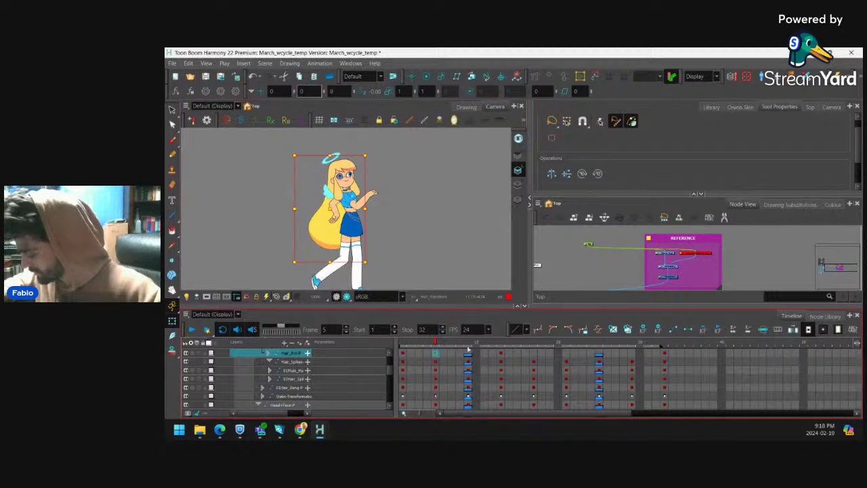
pyautogui.click(467, 353)
pyautogui.click(500, 353)
pyautogui.click(533, 353)
pyautogui.click(562, 292)
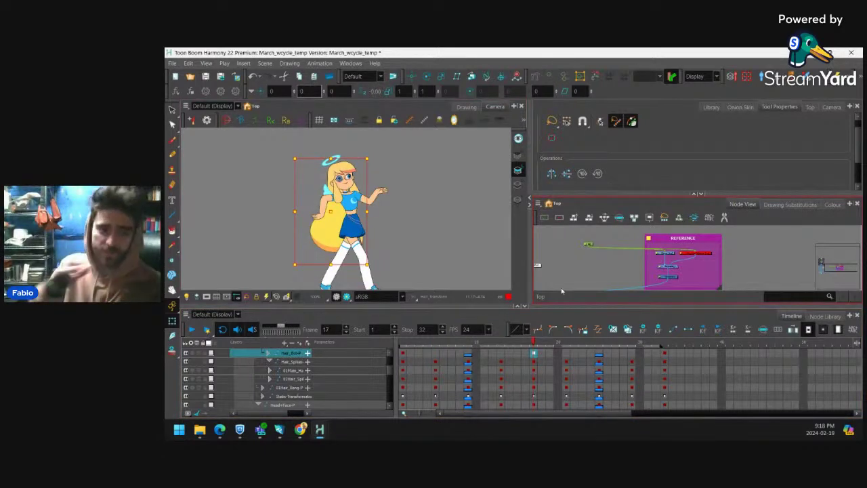
pyautogui.click(523, 344)
pyautogui.click(406, 354)
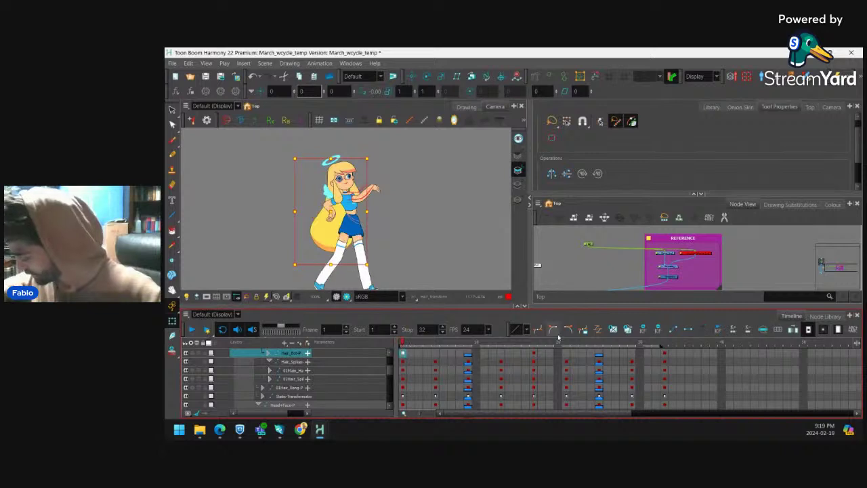
# Select the back hair at frame 17 and show its deformation points for reshaping the lower hair.
pyautogui.click(535, 354)
pyautogui.click(615, 125)
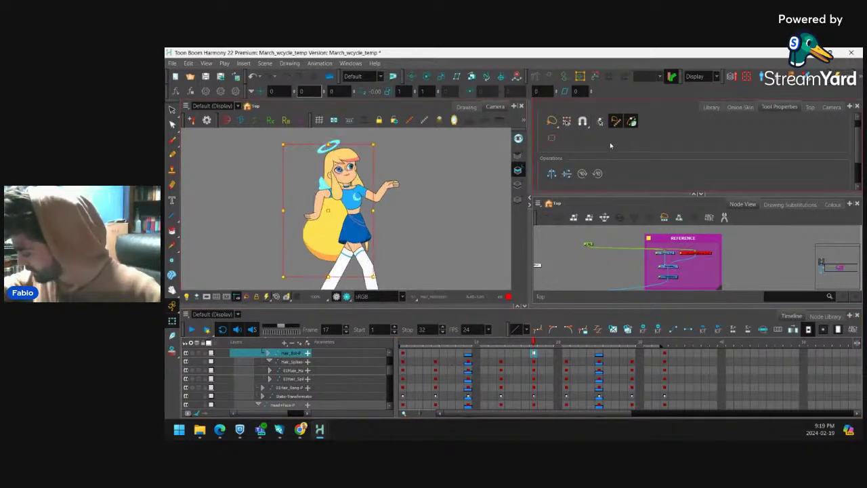
pyautogui.click(616, 123)
pyautogui.moveTo(412, 239); pyautogui.dragTo(327, 293)
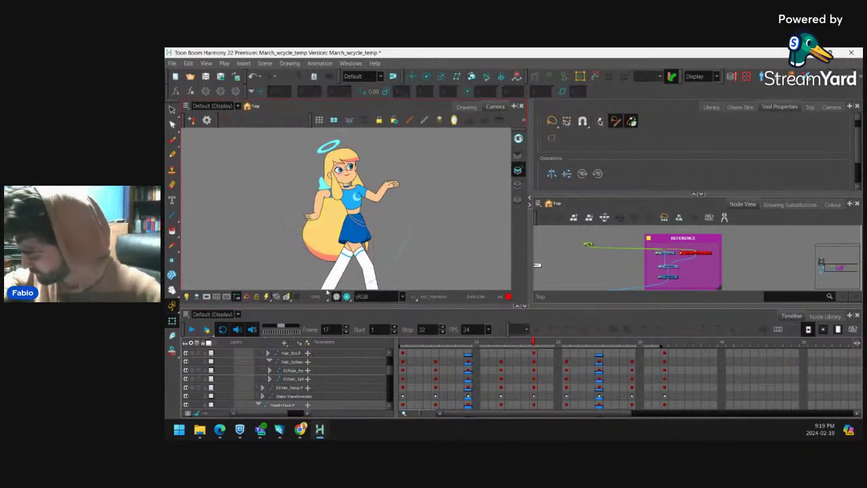
pyautogui.click(334, 230)
pyautogui.press('b')
pyautogui.press('b')
pyautogui.press('b')
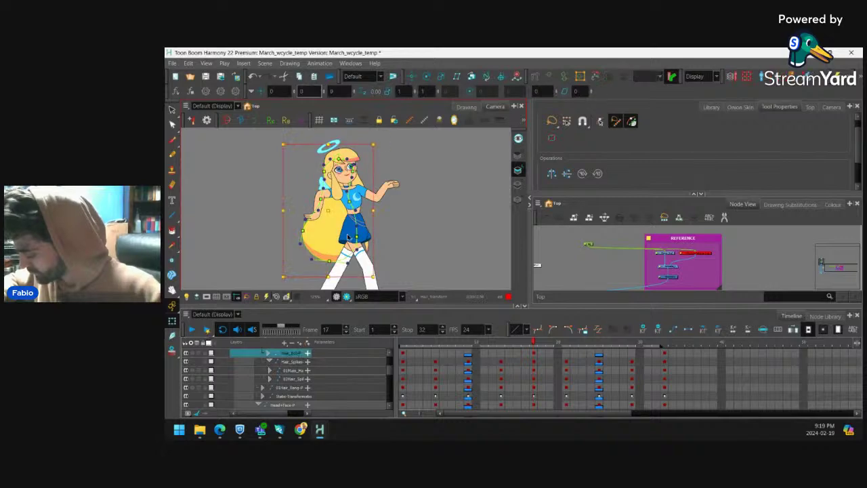
pyautogui.scroll(3, 380, 214)
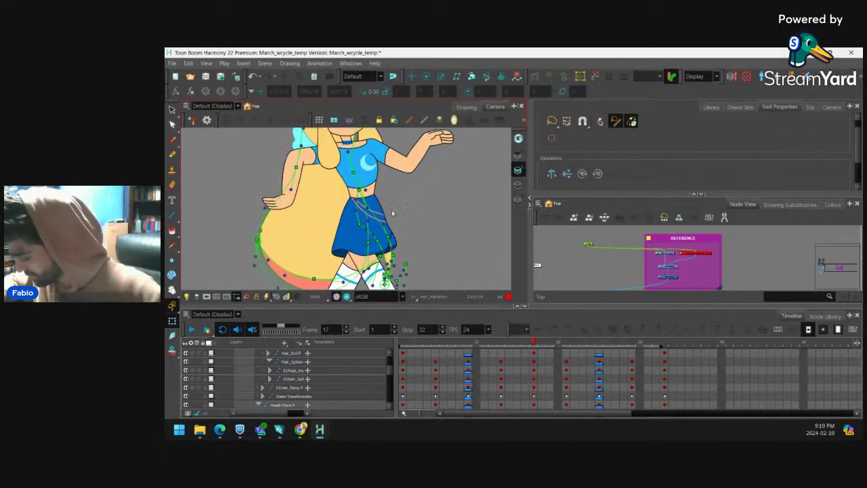
# At frame 17, select the lower deformation points of the back hair and rotate them counter-clockwise so the tip swings past the skirt.
pyautogui.scroll(-2, 393, 211)
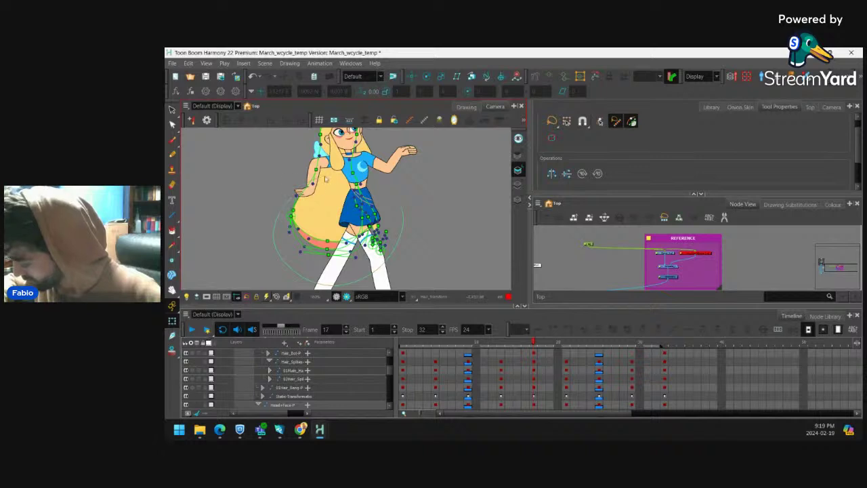
pyautogui.moveTo(401, 177); pyautogui.dragTo(376, 174)
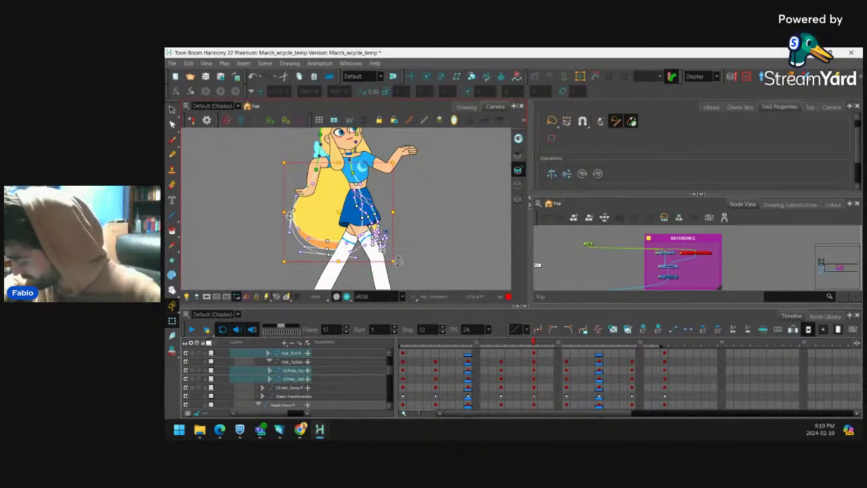
pyautogui.moveTo(401, 264); pyautogui.dragTo(394, 245)
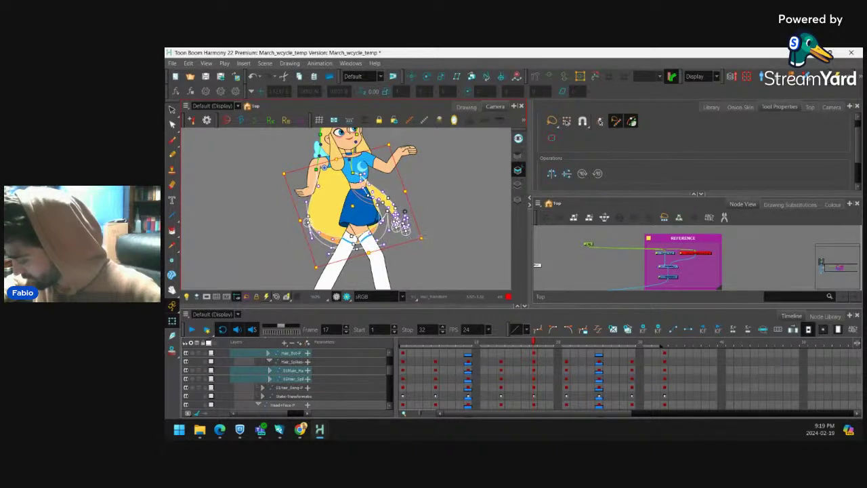
pyautogui.click(432, 207)
pyautogui.press('1')
pyautogui.hotkey('shift', 'c')
pyautogui.press('1')
pyautogui.press('1')
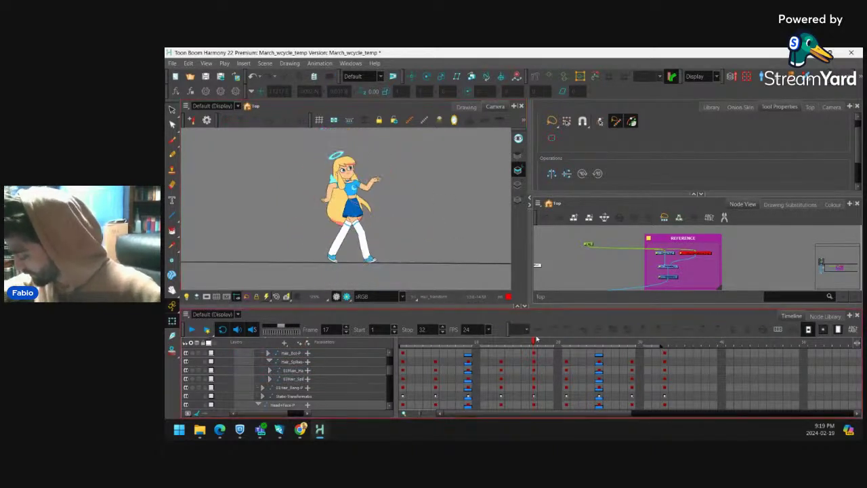
# Convert the back hair layer's keyframes at frames 1 and 17 to motion keyframes.
pyautogui.moveTo(534, 343); pyautogui.dragTo(602, 350)
pyautogui.click(535, 353)
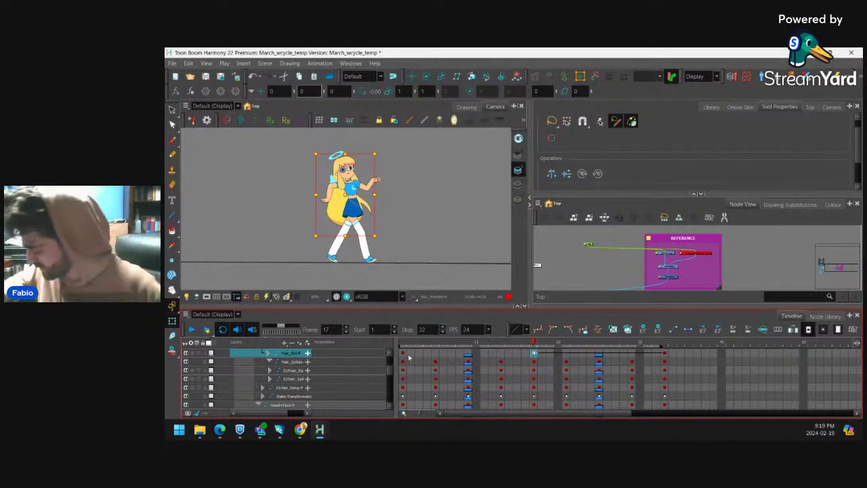
pyautogui.click(402, 350)
pyautogui.moveTo(412, 355)
pyautogui.mouseDown()
pyautogui.moveTo(656, 349)
pyautogui.moveTo(403, 353)
pyautogui.mouseUp()
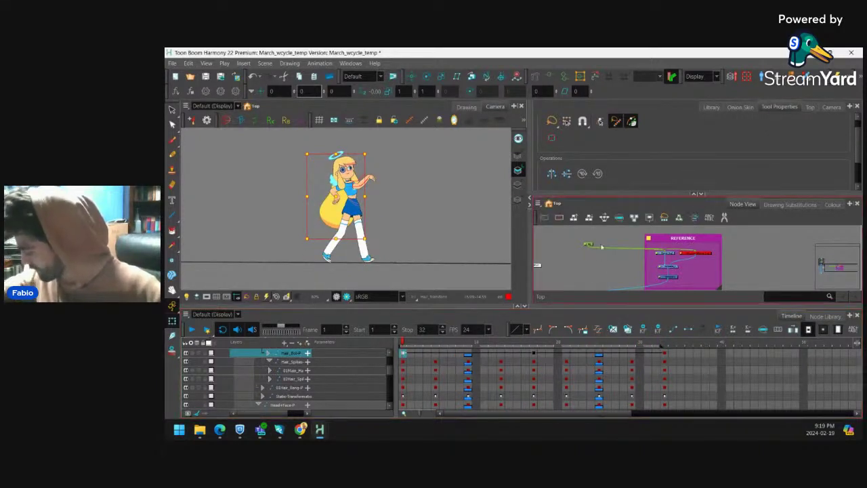
# Ease the back hair layer's keyframes at frames 1, 17 and 33 with time ratios of 35.
pyautogui.click(612, 329)
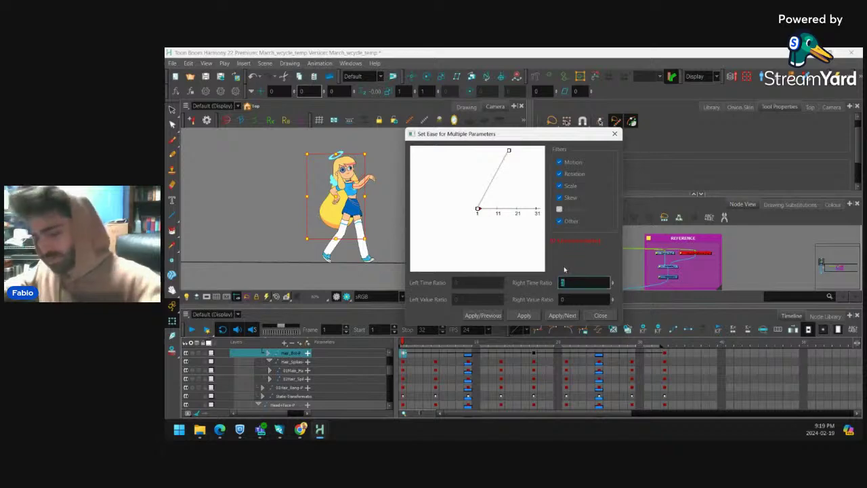
pyautogui.click(563, 315)
pyautogui.write('35')
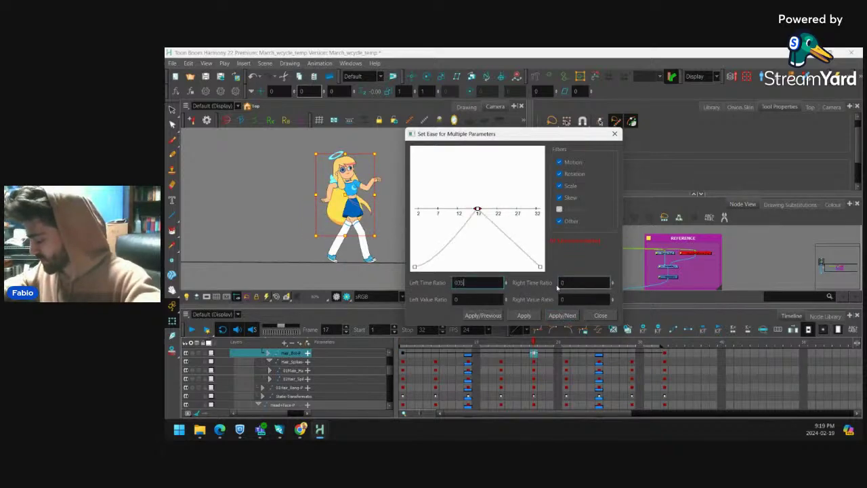
pyautogui.doubleClick(474, 284)
pyautogui.write('35')
pyautogui.doubleClick(571, 284)
pyautogui.write('35')
pyautogui.click(563, 315)
pyautogui.click(463, 282)
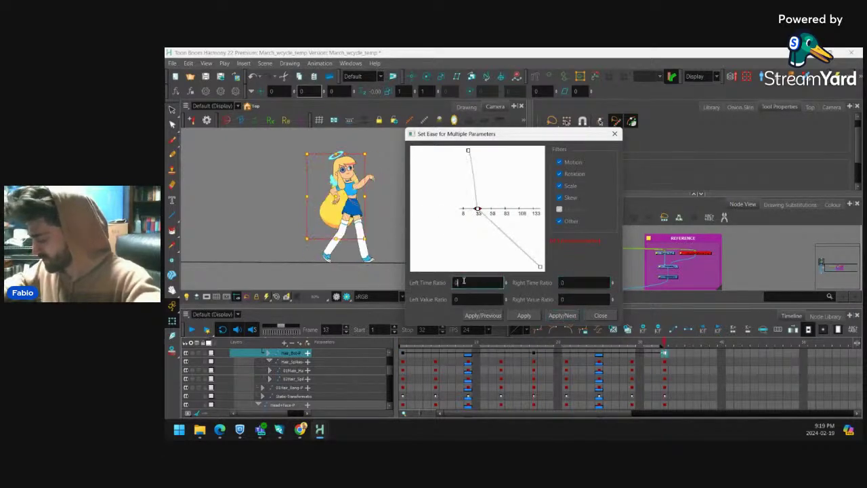
pyautogui.write('35')
pyautogui.click(523, 315)
pyautogui.click(599, 315)
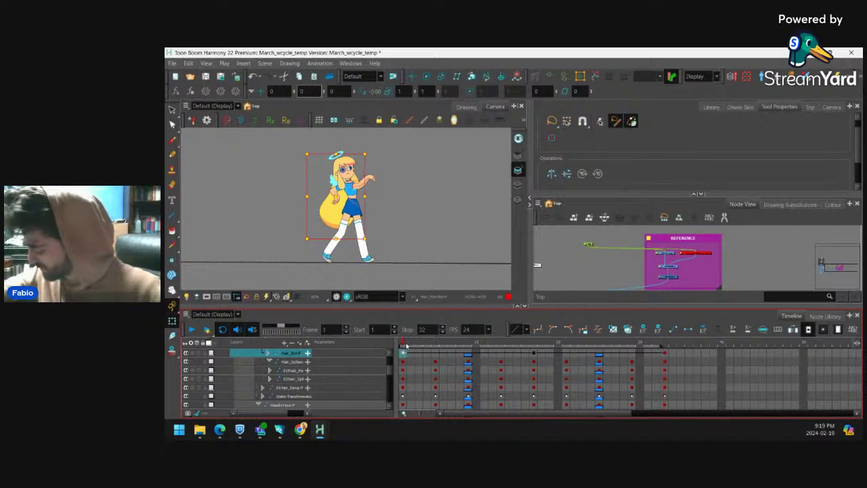
# Add back hair keyframes every four frames from frame 1 to 33, and convert those from frames 1 to 29 to stop-motion.
pyautogui.click(192, 329)
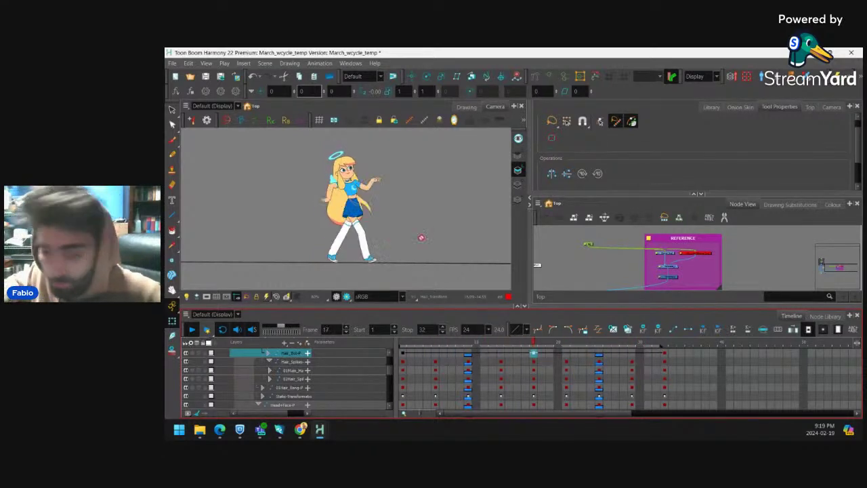
pyautogui.click(424, 219)
pyautogui.press('2')
pyautogui.press('2')
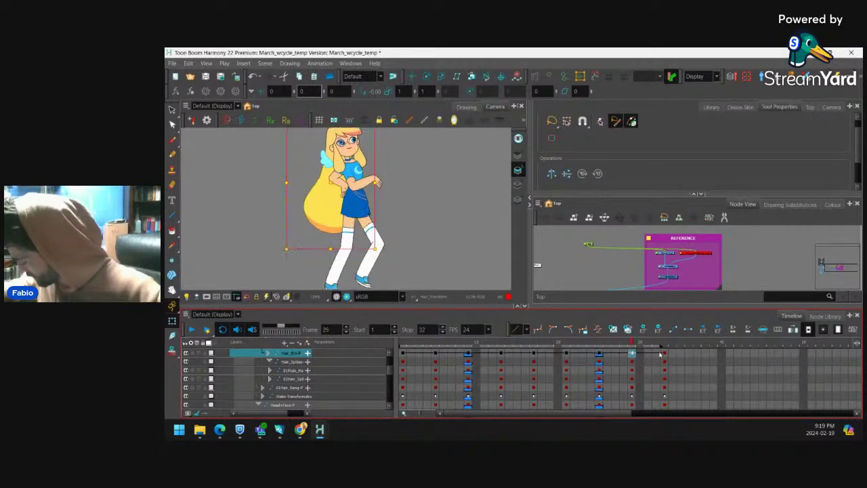
pyautogui.moveTo(404, 354); pyautogui.dragTo(637, 346)
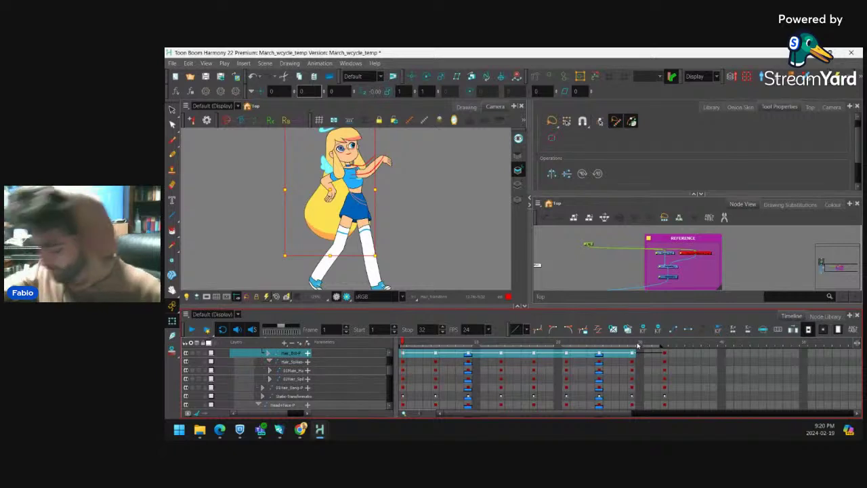
pyautogui.hotkey('ctrl', 'k')
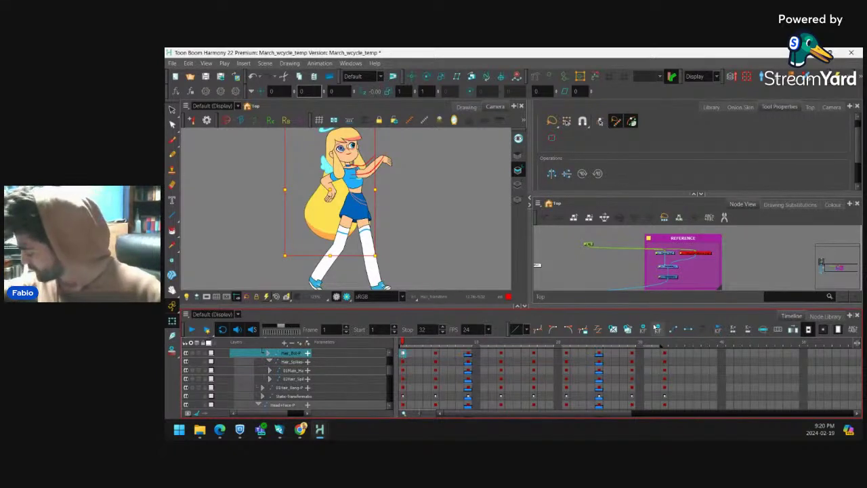
# Set the back hair's ease time and value ratios to 0 at the frame 1 and frame 5 keyframes.
pyautogui.click(599, 330)
pyautogui.doubleClick(574, 282)
pyautogui.write('0')
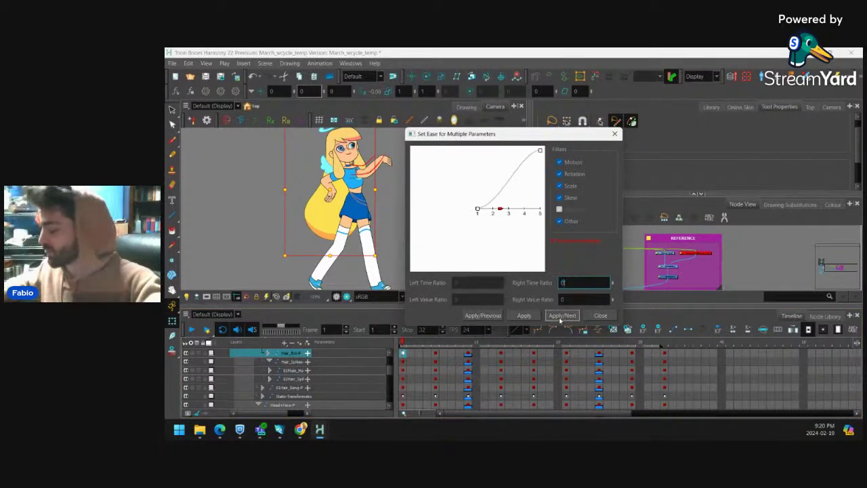
pyautogui.click(562, 316)
pyautogui.doubleClick(480, 284)
pyautogui.write('0')
pyautogui.doubleClick(478, 300)
pyautogui.write('0')
pyautogui.doubleClick(577, 283)
pyautogui.write('0')
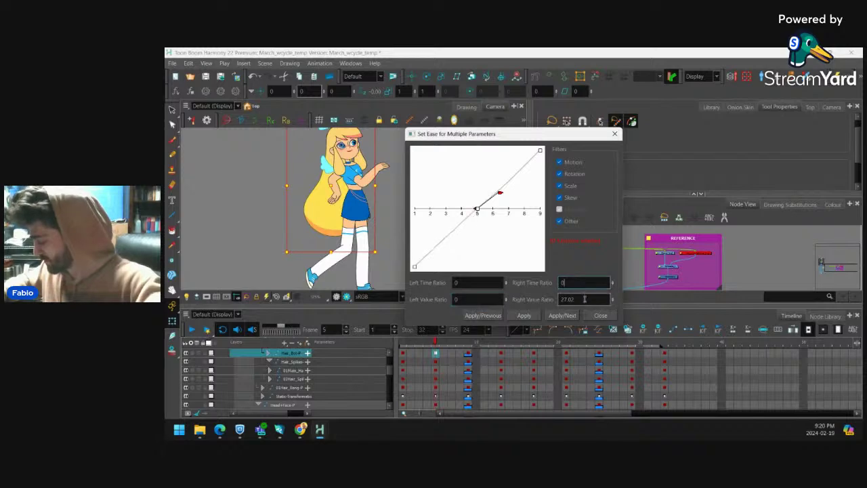
pyautogui.doubleClick(583, 299)
pyautogui.write('0')
pyautogui.click(560, 315)
# Set the left and right ease ratios to 0 for the back hair keyframe at frame 9.
pyautogui.doubleClick(479, 284)
pyautogui.write('0')
pyautogui.doubleClick(479, 299)
pyautogui.doubleClick(587, 285)
pyautogui.write('0')
pyautogui.doubleClick(580, 300)
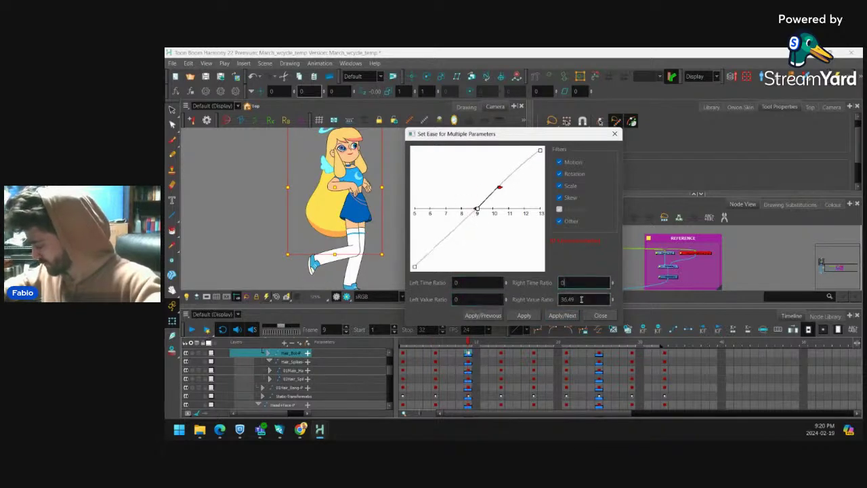
pyautogui.write('0')
pyautogui.click(560, 316)
# Set the left and right ease ratios to 0 for the back hair keyframe at frame 13.
pyautogui.doubleClick(475, 284)
pyautogui.write('0')
pyautogui.doubleClick(473, 298)
pyautogui.doubleClick(594, 284)
pyautogui.write('0')
pyautogui.doubleClick(582, 298)
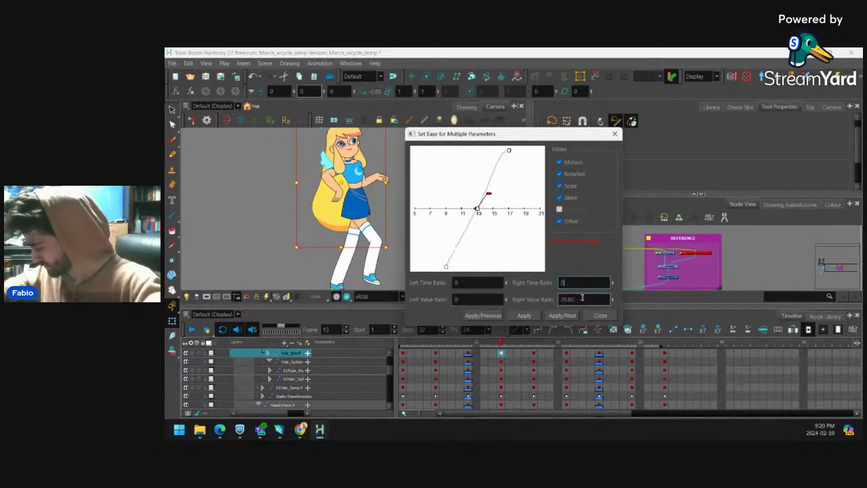
pyautogui.write('0')
pyautogui.click(562, 315)
# Set the left and right ease time ratios to 0 for the back hair keyframe at frame 17.
pyautogui.doubleClick(468, 284)
pyautogui.write('0')
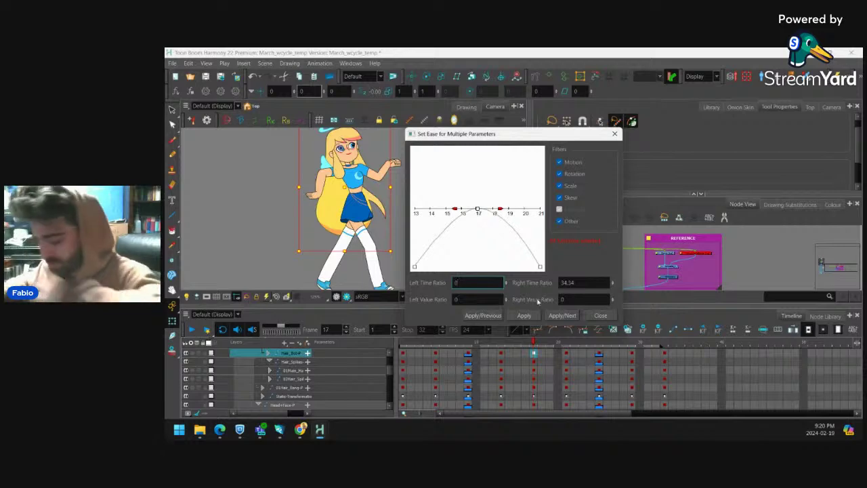
pyautogui.click(559, 316)
pyautogui.click(485, 316)
pyautogui.moveTo(580, 283); pyautogui.dragTo(561, 284)
pyautogui.write('0')
pyautogui.click(561, 315)
# Set the left and right ease ratios to 0 for the back hair keyframe at frame 21.
pyautogui.doubleClick(481, 283)
pyautogui.write('0')
pyautogui.press('Tab')
pyautogui.write('0')
pyautogui.press('Tab')
pyautogui.press('Tab')
pyautogui.press('Tab')
pyautogui.press('Tab')
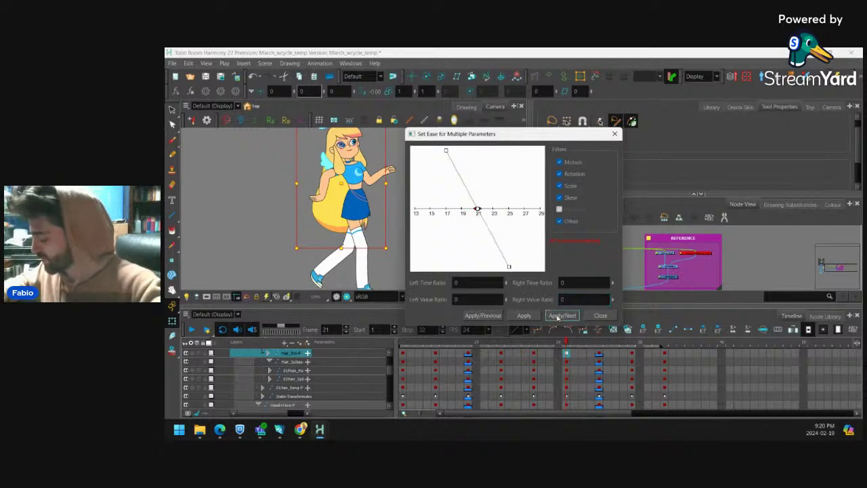
pyautogui.press('Return')
# Set the left and right ease ratios to 0 for the back hair keyframe at frame 25.
pyautogui.click(581, 283)
pyautogui.press('Tab')
pyautogui.press('Tab')
pyautogui.press('Tab')
pyautogui.press('Tab')
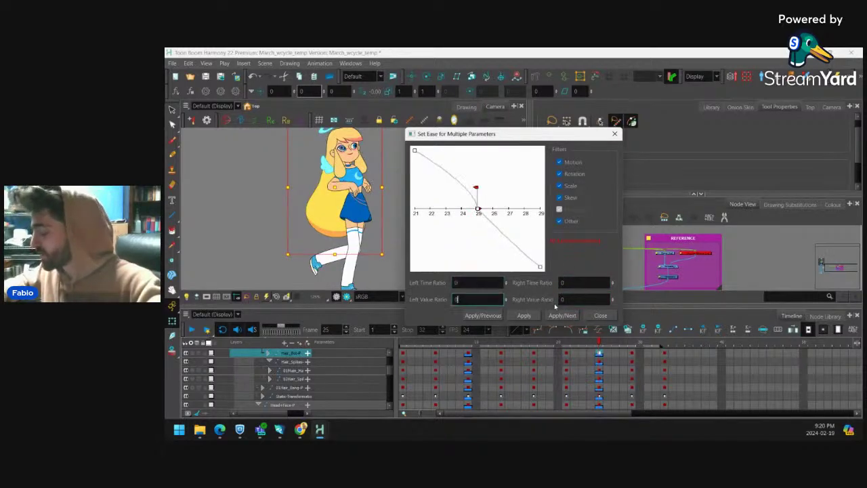
pyautogui.press('Return')
# Set the ease ratios to 0 for the back hair keyframes at frames 29 and 33, and finish the easing.
pyautogui.doubleClick(569, 284)
pyautogui.write('0')
pyautogui.press('Tab')
pyautogui.write('0')
pyautogui.doubleClick(488, 282)
pyautogui.write('0')
pyautogui.press('Tab')
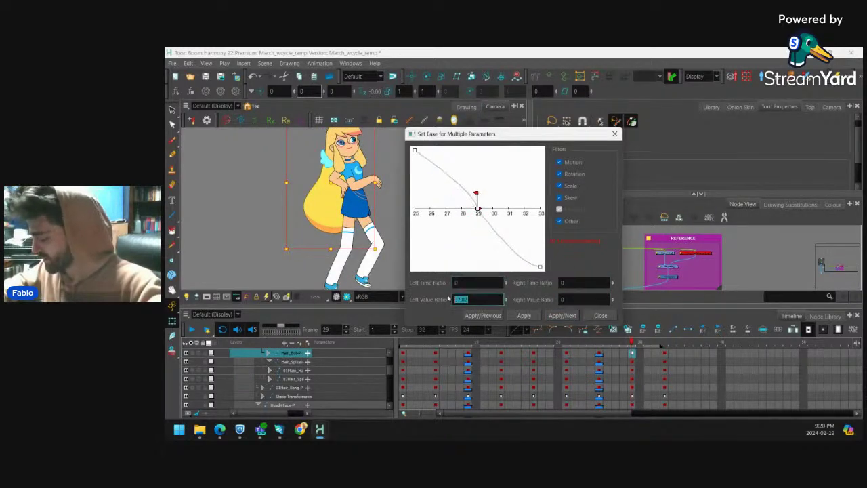
pyautogui.write('0')
pyautogui.click(576, 315)
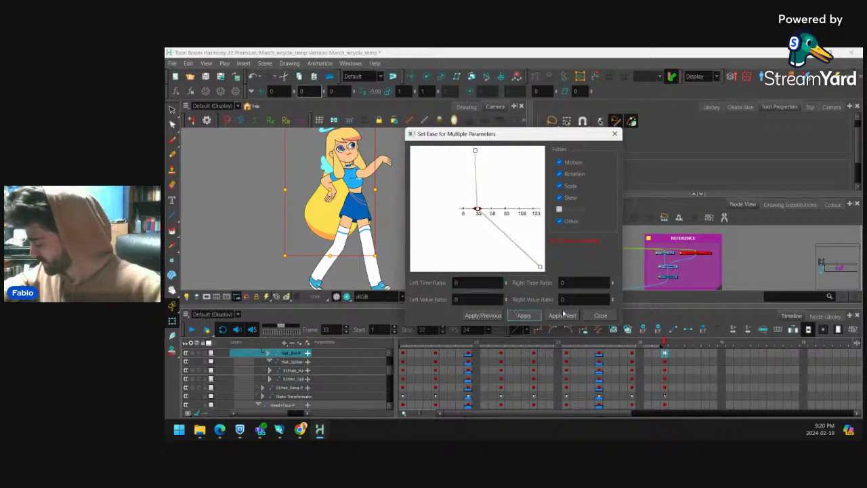
pyautogui.click(601, 315)
# Play back the walk cycle to check the back hair's motion.
pyautogui.scroll(-5, 409, 208)
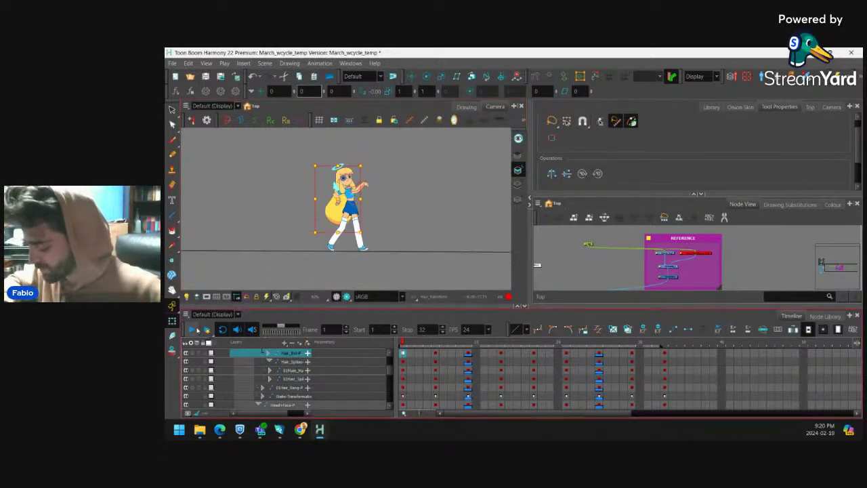
pyautogui.click(192, 330)
pyautogui.scroll(3, 389, 199)
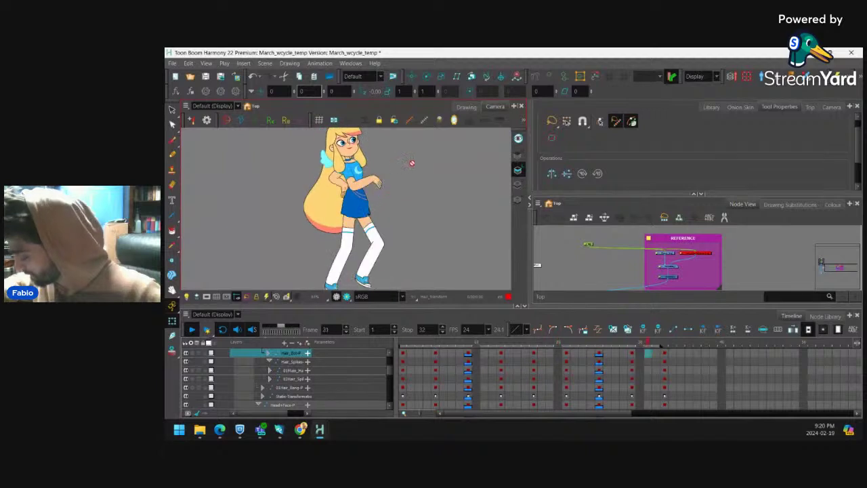
# At frame 17, rotate the loose hair spike clockwise toward the skirt and move it slightly upward.
pyautogui.click(501, 354)
pyautogui.click(535, 354)
pyautogui.scroll(2, 393, 209)
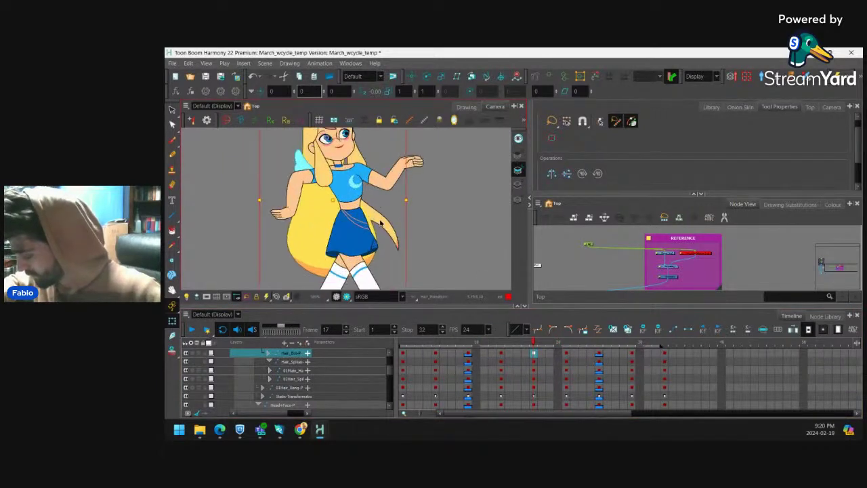
pyautogui.click(379, 218)
pyautogui.click(405, 252)
pyautogui.hotkey('ctrl', 'z')
pyautogui.moveTo(407, 257); pyautogui.dragTo(389, 276)
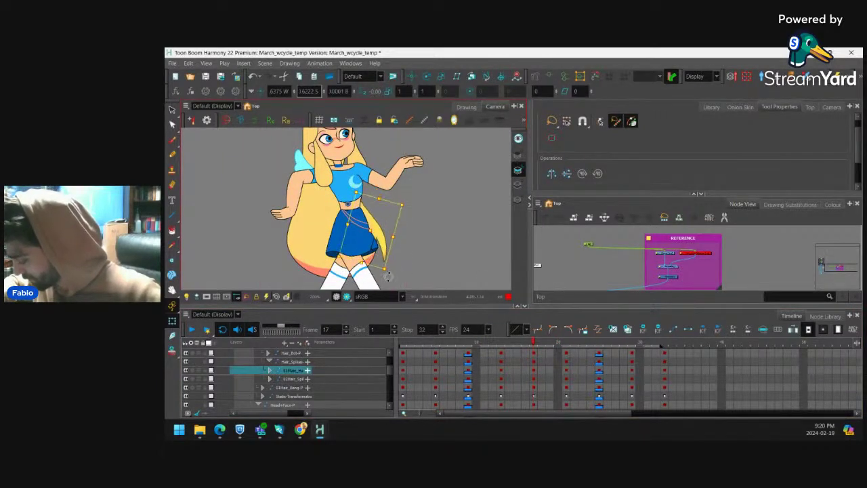
pyautogui.moveTo(372, 231); pyautogui.dragTo(369, 217)
# Bend the hair spike's tip outward with its end deformation point and review the motion from frame 17.
pyautogui.scroll(3, 374, 216)
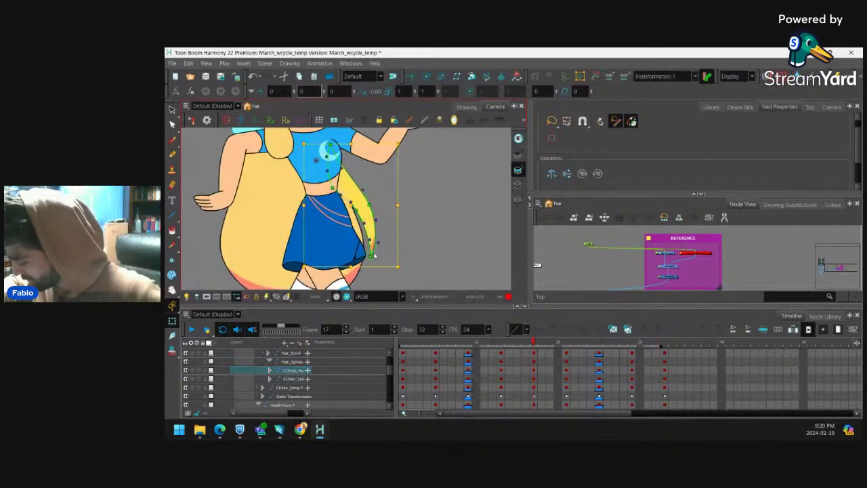
pyautogui.click(372, 255)
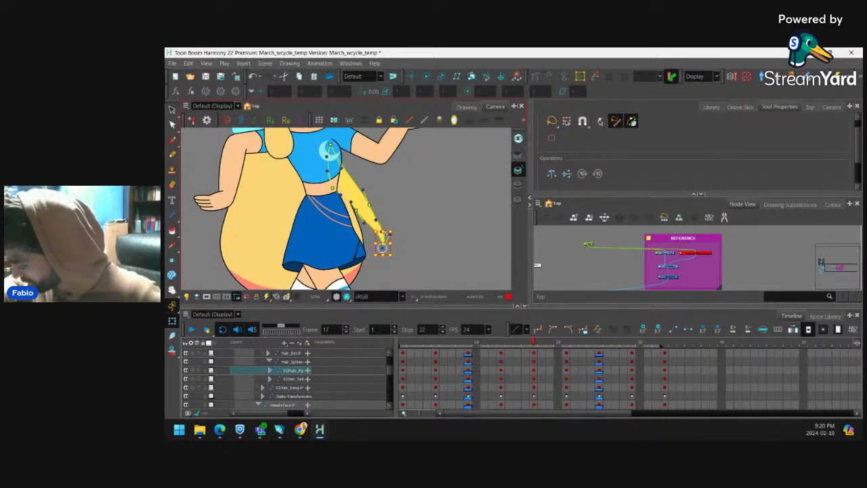
pyautogui.click(403, 234)
pyautogui.scroll(-5, 412, 209)
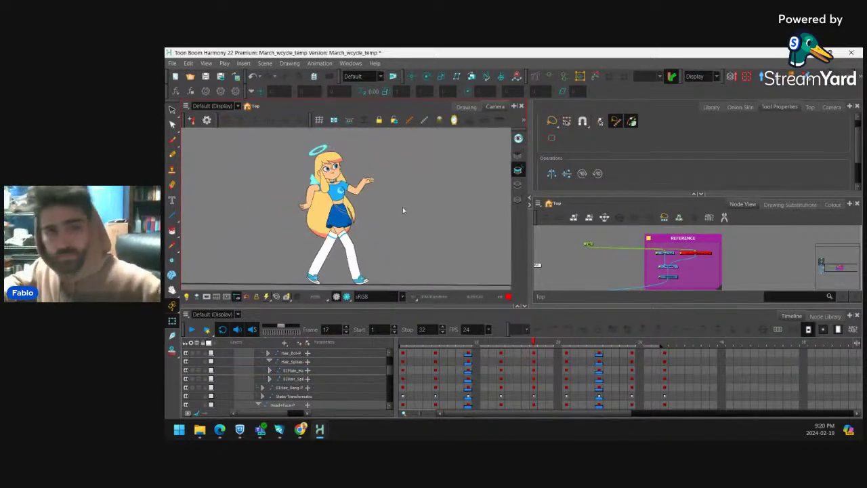
pyautogui.moveTo(534, 344)
pyautogui.mouseDown()
pyautogui.moveTo(412, 358)
pyautogui.moveTo(546, 355)
pyautogui.mouseUp()
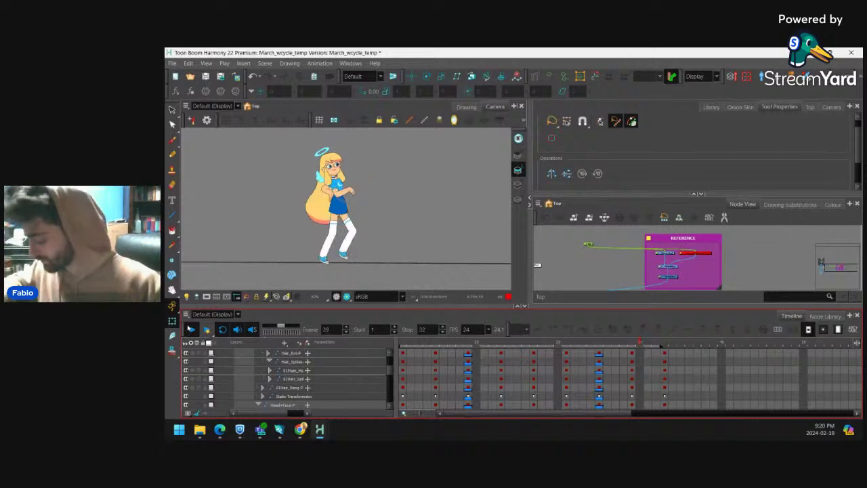
# At frame 1, display the near side bang's deformer without the selection box and bend the bang toward the chest with its deformation points.
pyautogui.click(403, 353)
pyautogui.moveTo(387, 159); pyautogui.dragTo(381, 200)
pyautogui.scroll(3, 379, 200)
pyautogui.scroll(2, 312, 251)
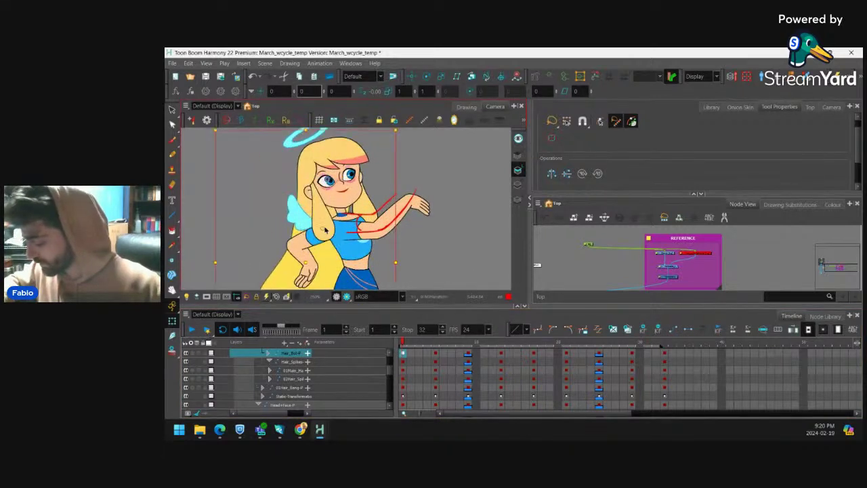
pyautogui.click(323, 222)
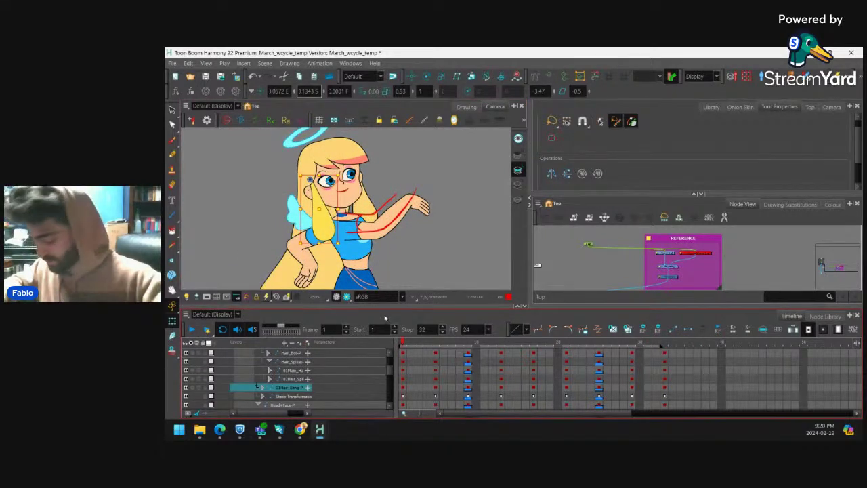
pyautogui.press('o')
pyautogui.click(264, 353)
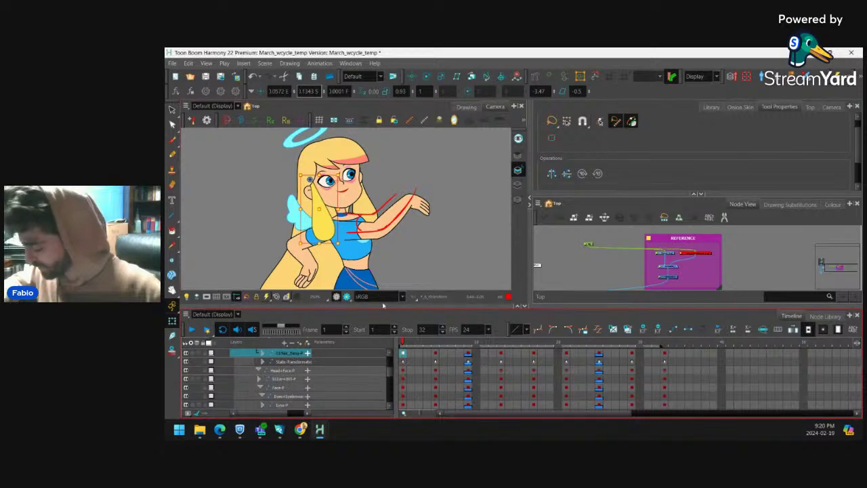
pyautogui.scroll(2, 334, 225)
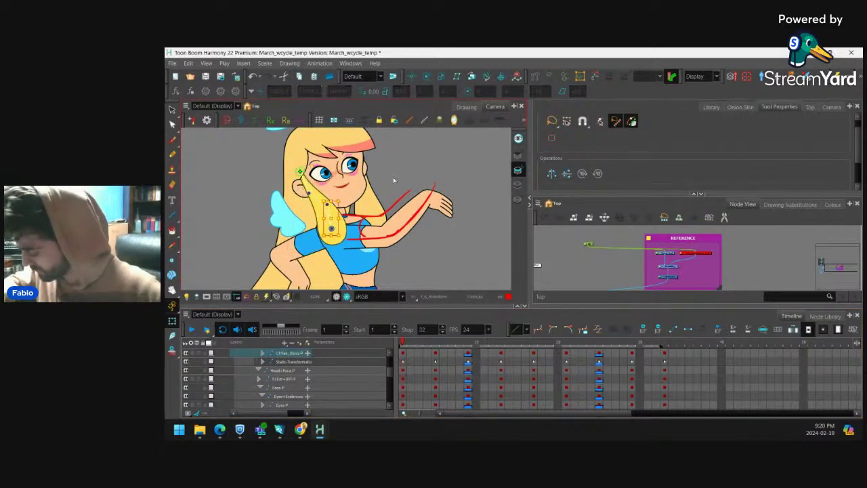
pyautogui.click(632, 121)
pyautogui.click(616, 121)
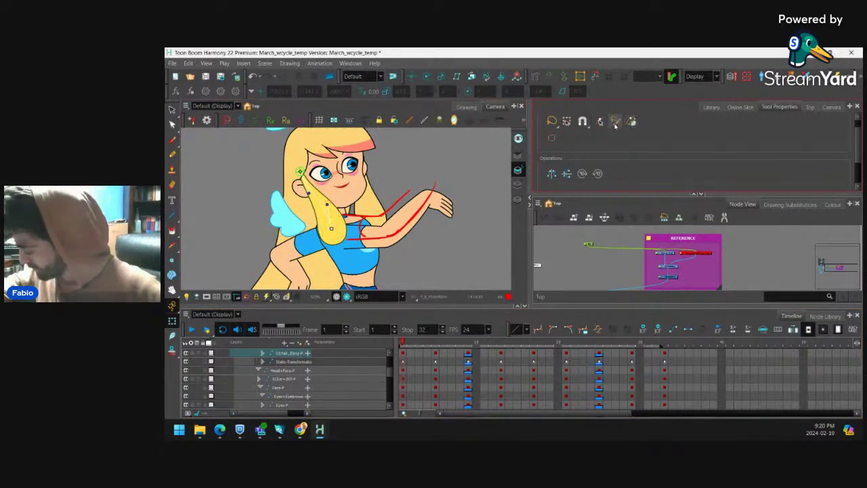
pyautogui.moveTo(327, 204); pyautogui.dragTo(314, 212)
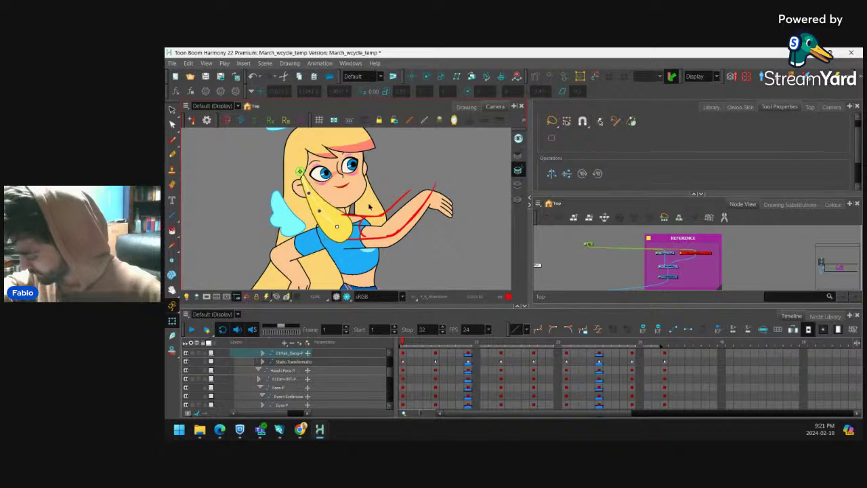
# At frame 1, swing the tip of the far side bang outward, away from the face.
pyautogui.click(371, 207)
pyautogui.click(372, 215)
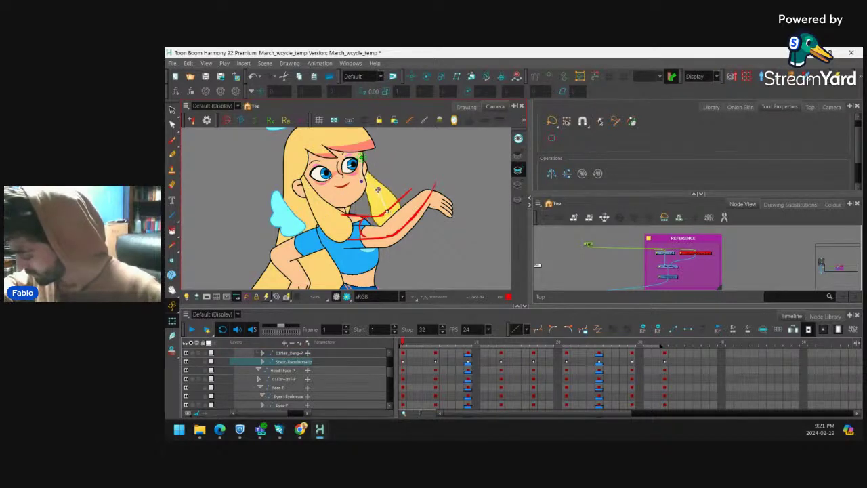
pyautogui.click(403, 354)
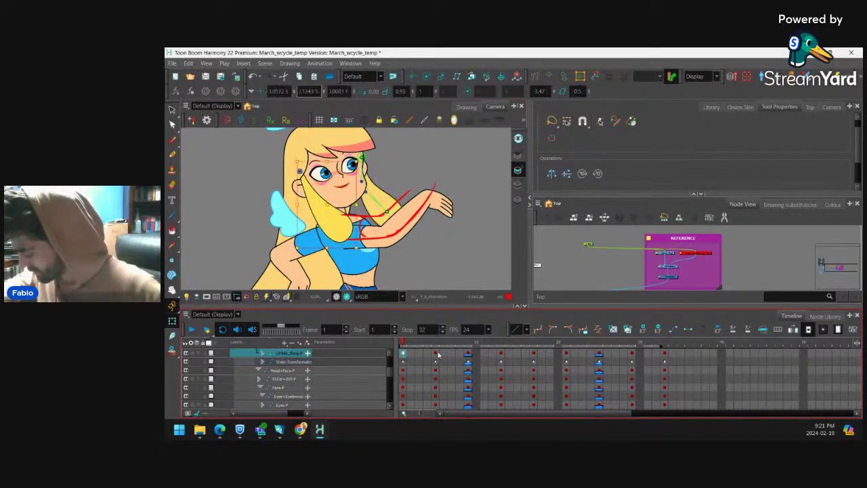
# At frame 9, bend the near side bang's tip backward toward the wing with its deformation points.
pyautogui.click(436, 354)
pyautogui.click(468, 353)
pyautogui.press('1')
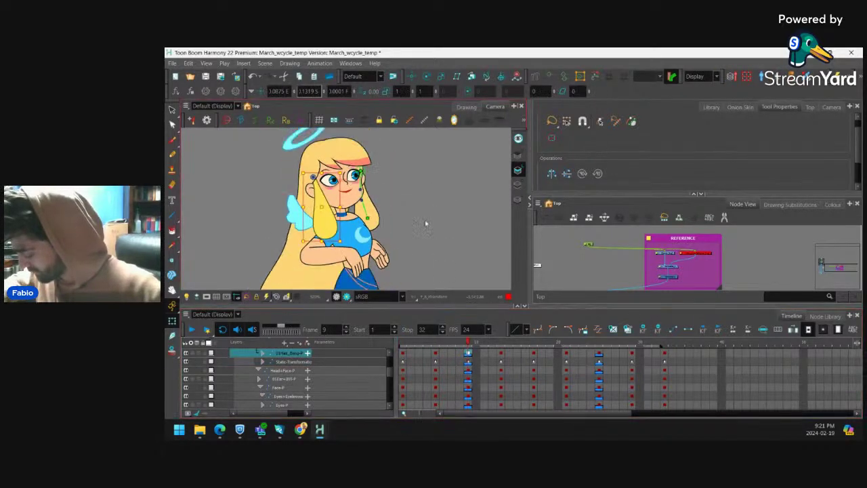
pyautogui.press('1')
pyautogui.moveTo(380, 183); pyautogui.dragTo(393, 176)
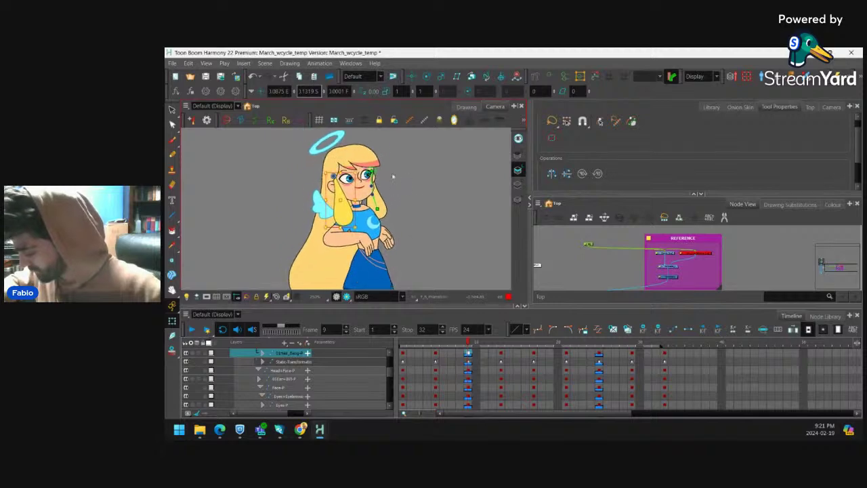
pyautogui.press('2')
pyautogui.click(344, 220)
pyautogui.moveTo(341, 216); pyautogui.dragTo(330, 214)
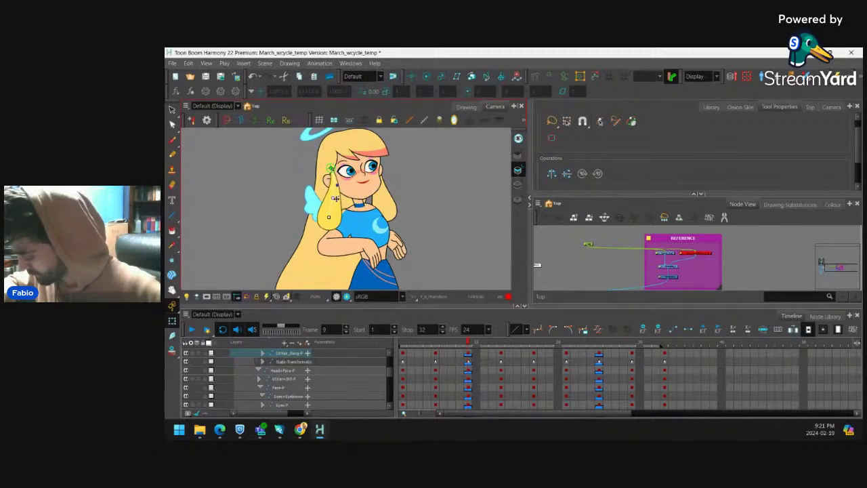
# At frame 9, bend the far side bang inward toward the neck and check the movement around that frame.
pyautogui.click(383, 210)
pyautogui.moveTo(386, 209); pyautogui.dragTo(379, 202)
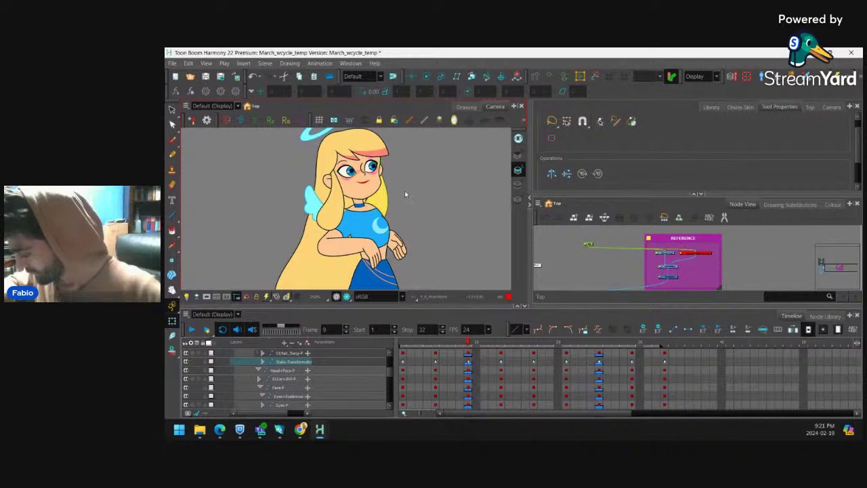
pyautogui.click(465, 353)
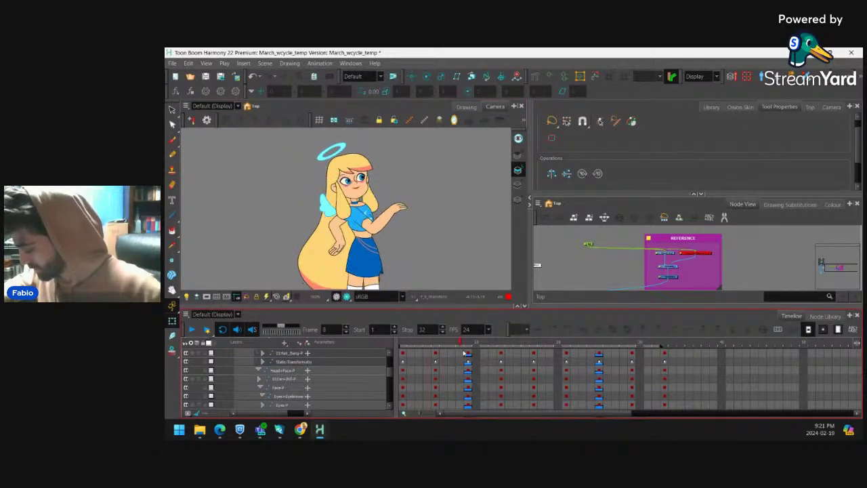
pyautogui.click(477, 350)
# Copy the near bang's keyframes from frame 5 to frame 13 and from frame 1 to frame 17.
pyautogui.click(437, 353)
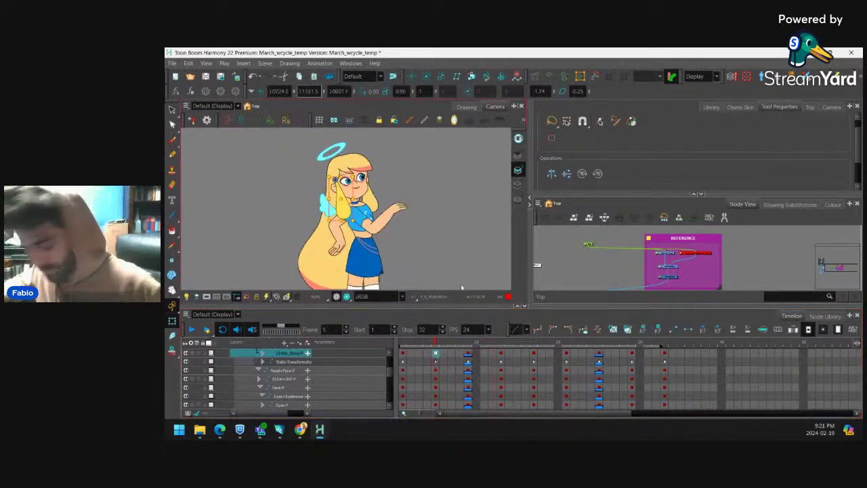
pyautogui.click(501, 353)
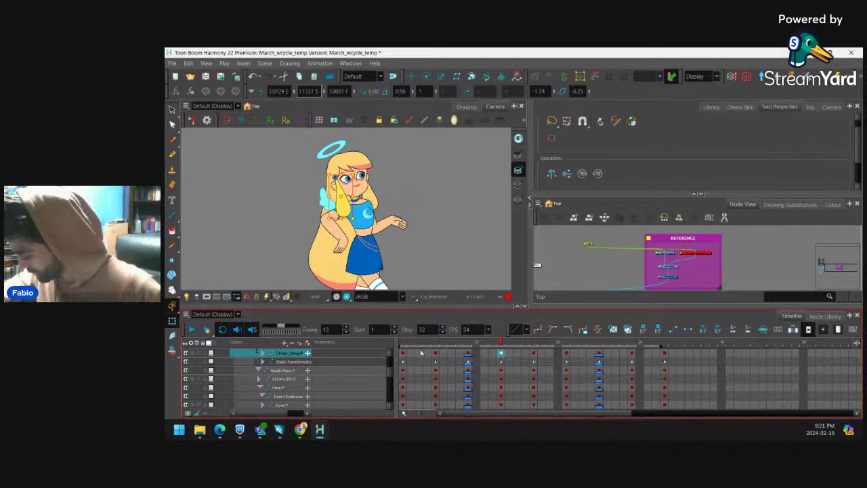
pyautogui.click(403, 353)
pyautogui.click(533, 353)
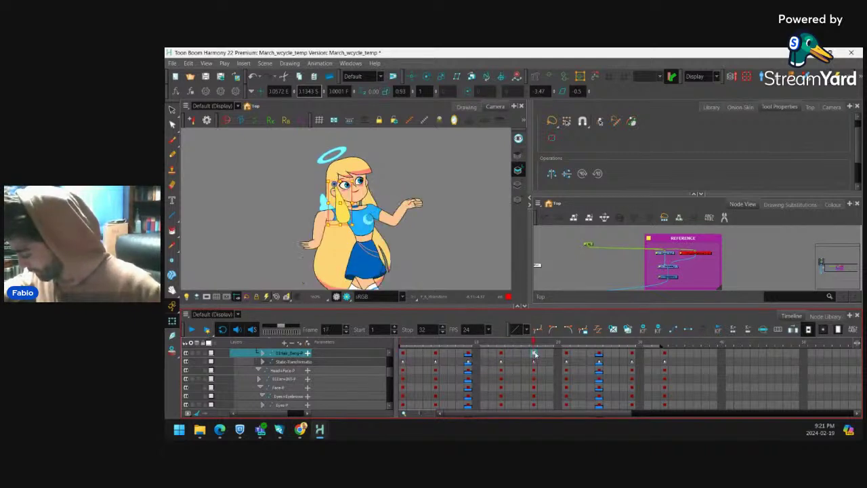
pyautogui.click(436, 353)
pyautogui.click(468, 354)
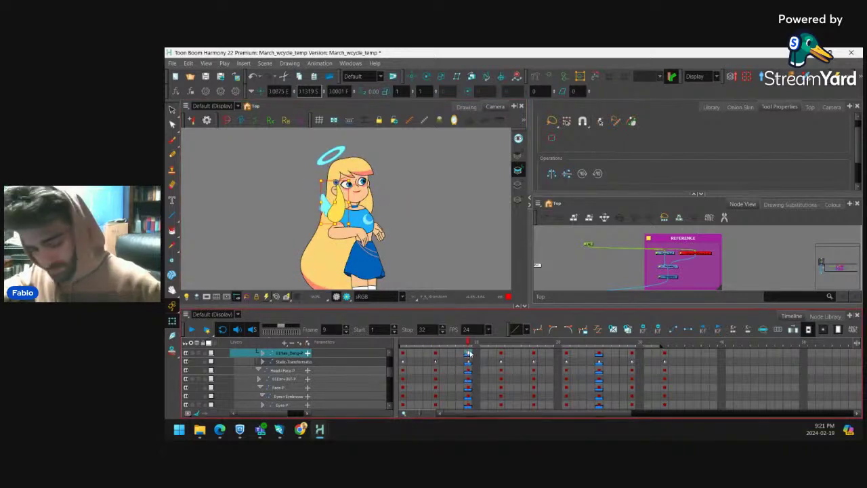
pyautogui.click(501, 353)
pyautogui.click(534, 353)
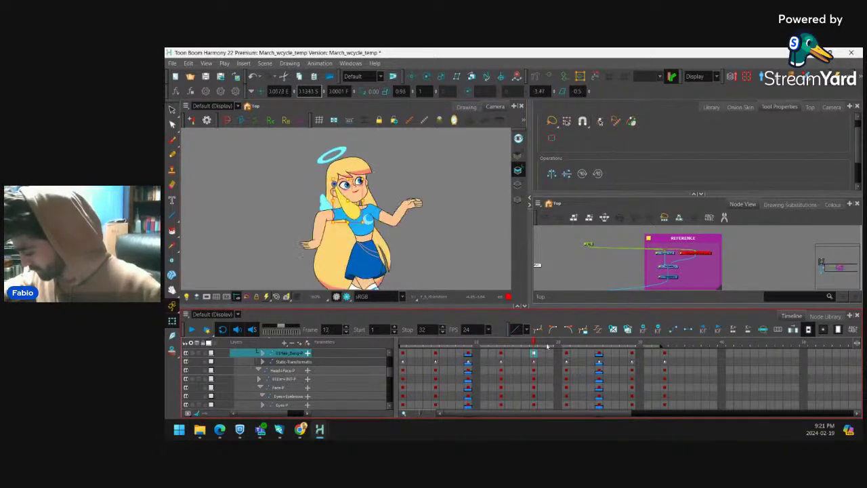
# Copy the near bang's keyframes at frames 13, 9, 21 and 1 onto frames 21, 25, 29 and 33, and play back the cycle.
pyautogui.click(501, 353)
pyautogui.click(566, 354)
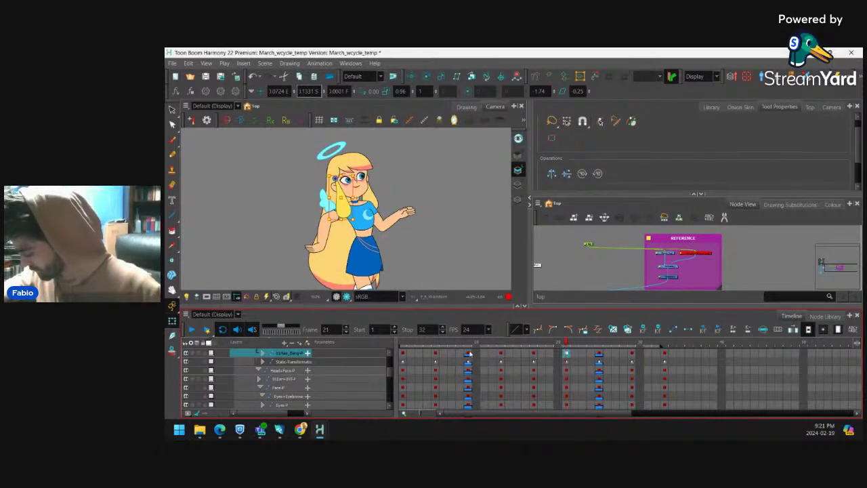
pyautogui.click(469, 353)
pyautogui.click(600, 353)
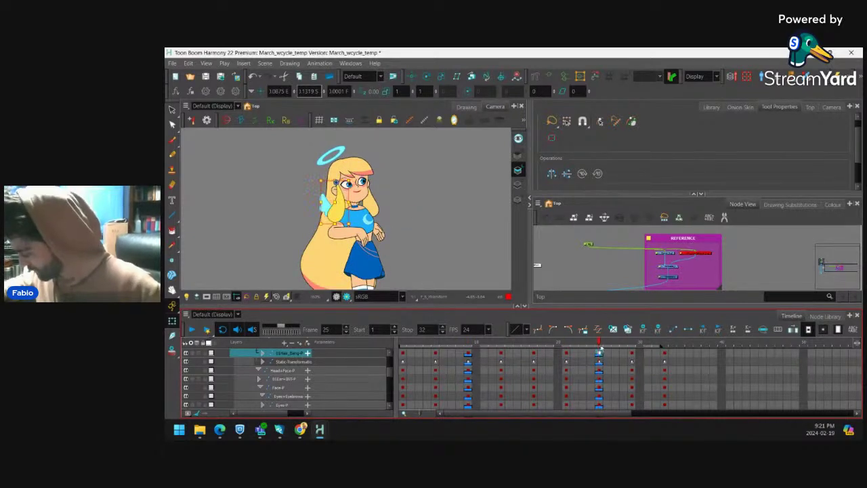
pyautogui.click(566, 354)
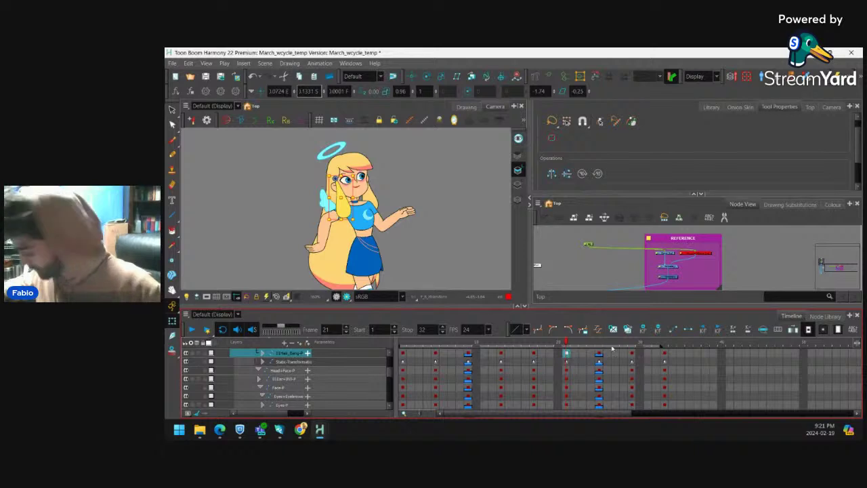
pyautogui.click(632, 354)
pyautogui.click(403, 353)
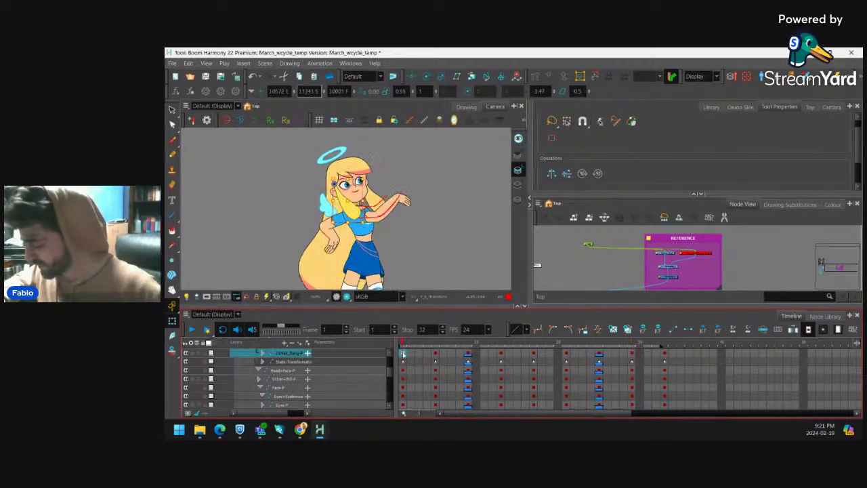
pyautogui.click(664, 353)
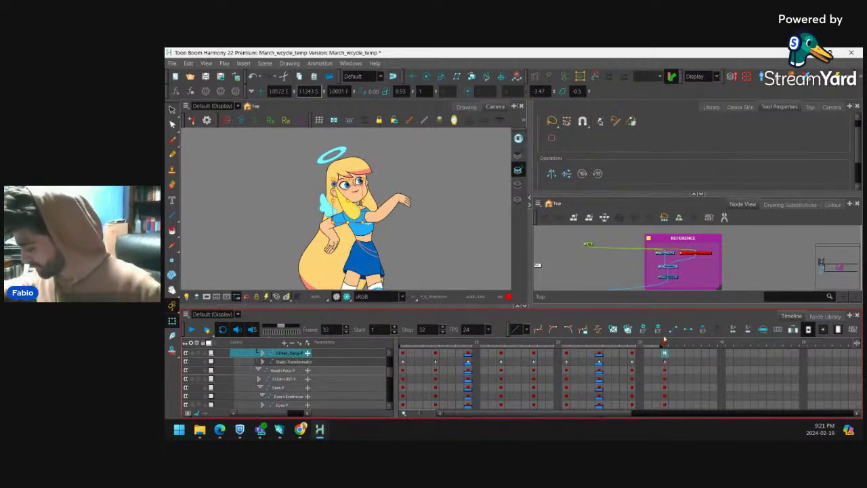
pyautogui.press('Return')
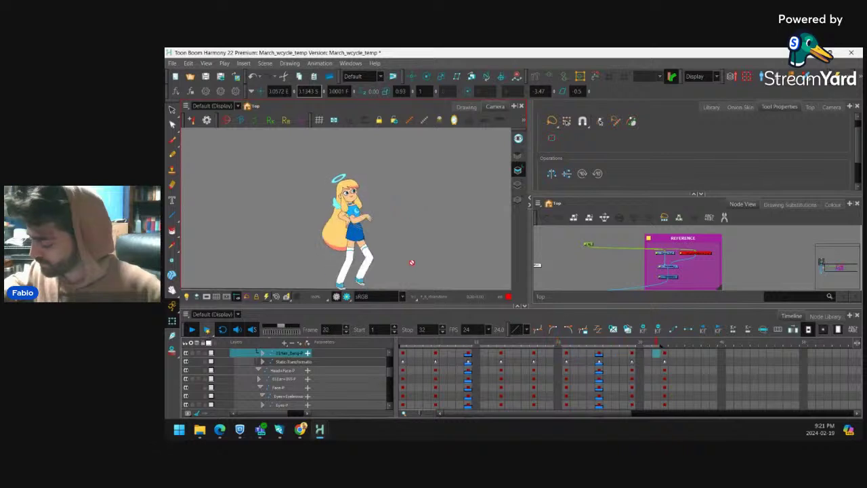
# Delete the near bang's keyframes at frames 5, 13, 17, 21, 29 and 33.
pyautogui.click(404, 353)
pyautogui.click(435, 354)
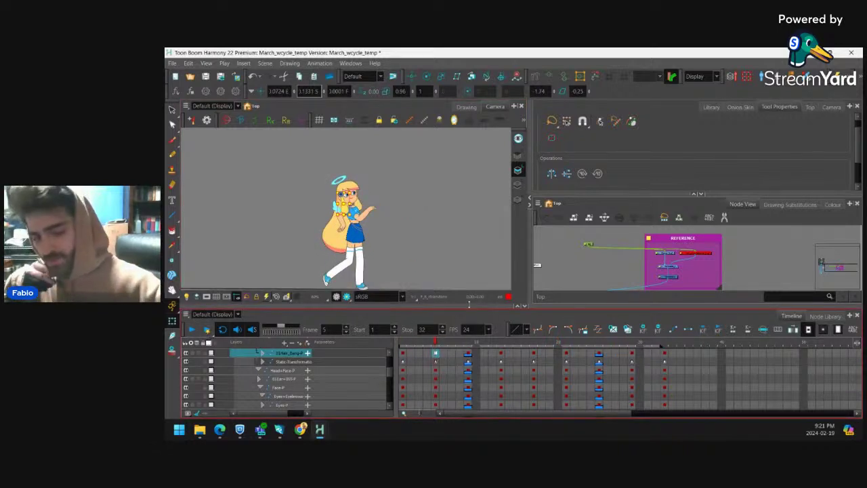
pyautogui.click(502, 353)
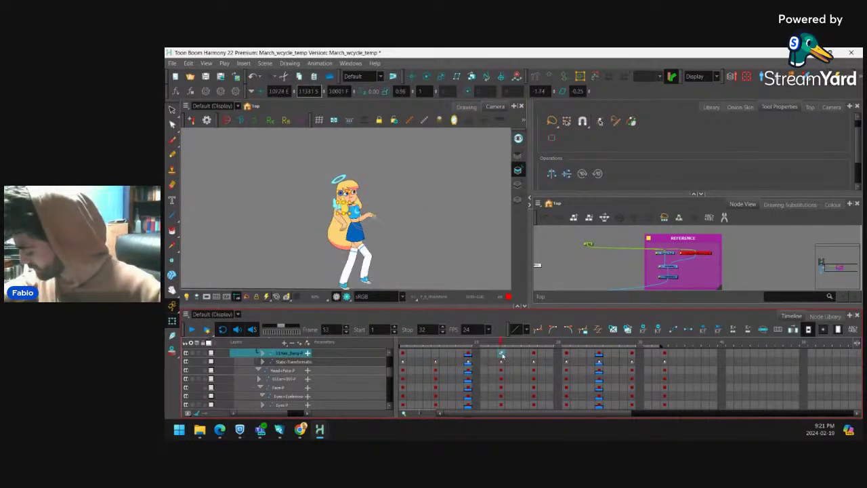
pyautogui.press('Delete')
pyautogui.click(534, 355)
pyautogui.press('Delete')
pyautogui.click(567, 355)
pyautogui.press('Delete')
pyautogui.click(631, 355)
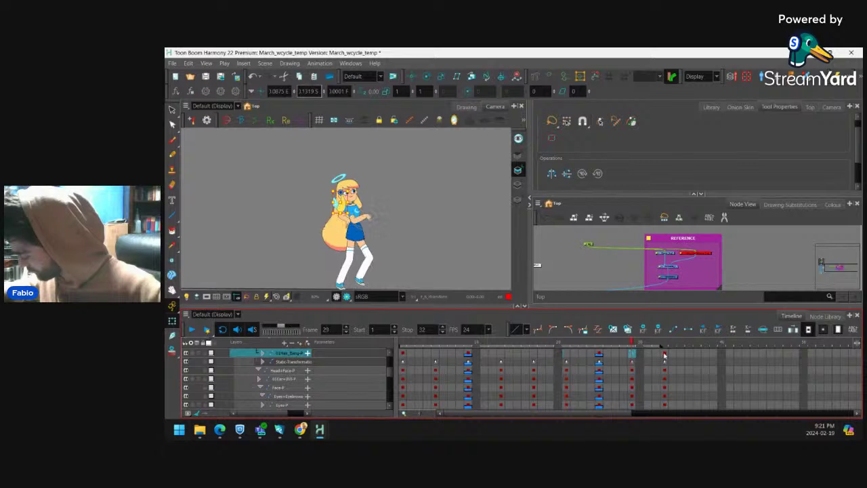
pyautogui.click(664, 354)
# Copy the near bang's pose from frame 1 to frame 33, keeping the original keyframe at frame 1.
pyautogui.click(403, 354)
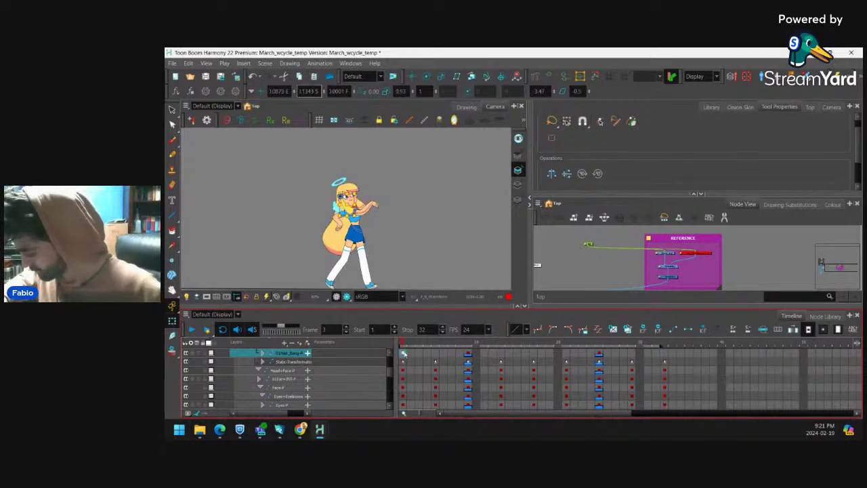
pyautogui.click(665, 354)
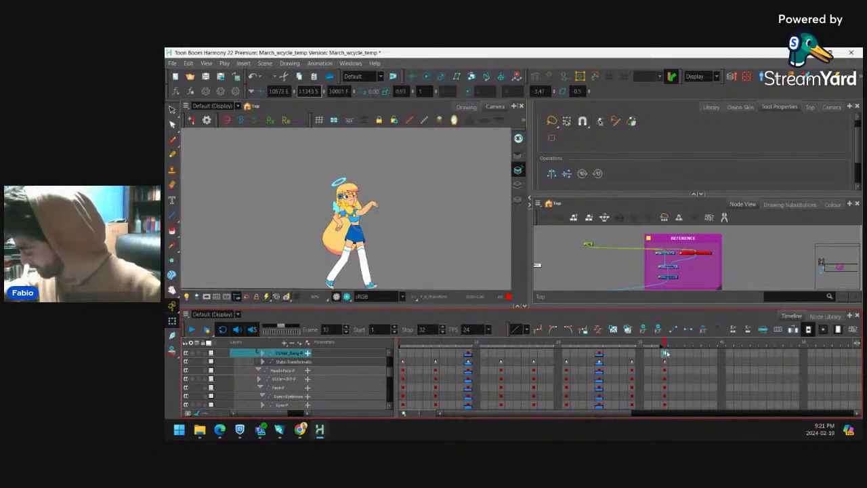
pyautogui.click(404, 354)
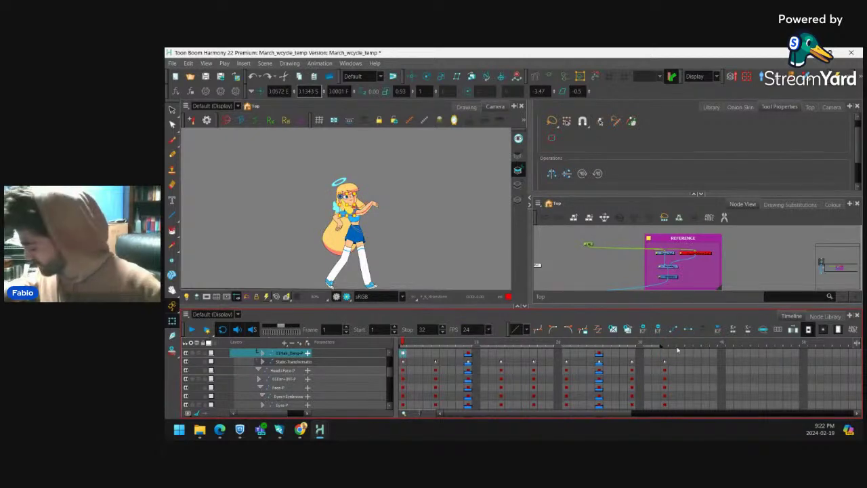
pyautogui.click(665, 354)
pyautogui.click(404, 353)
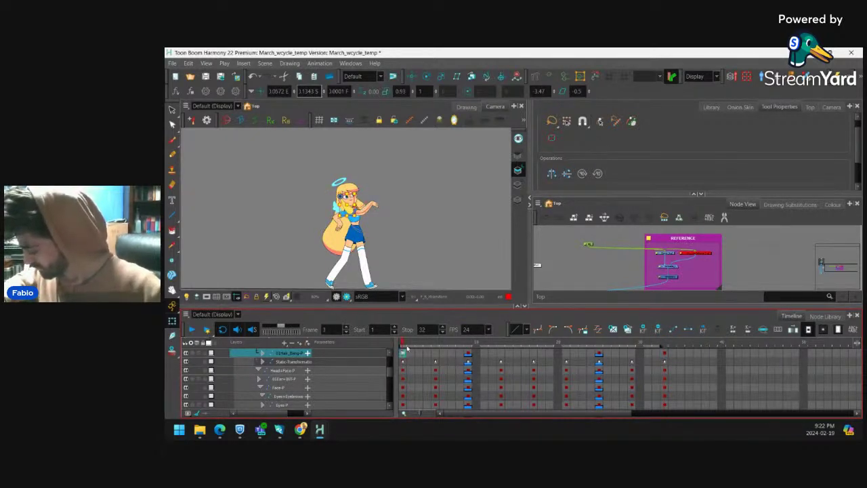
# Paste the near bang's frame 1 pose at frame 17 and delete its keyframes at frames 9 and 25.
pyautogui.moveTo(410, 342); pyautogui.dragTo(535, 350)
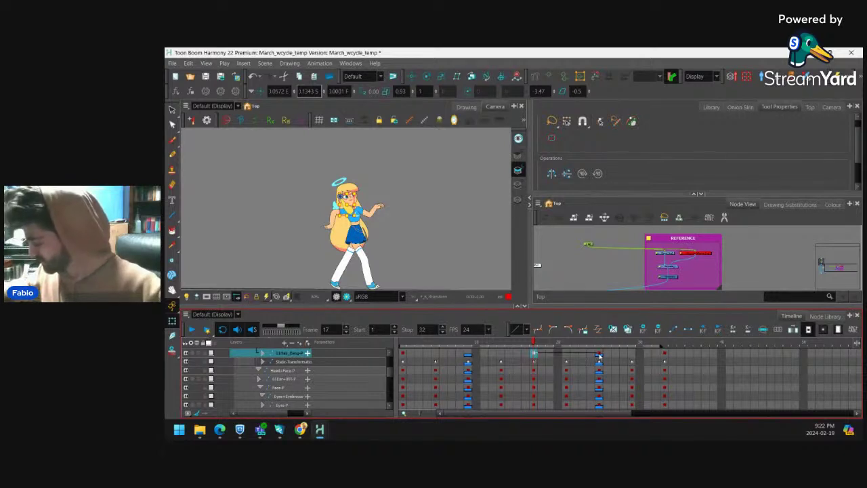
pyautogui.click(600, 354)
pyautogui.press('F7')
# At frame 17, bend the near side bang backward toward the wing with its deformation points.
pyautogui.click(536, 353)
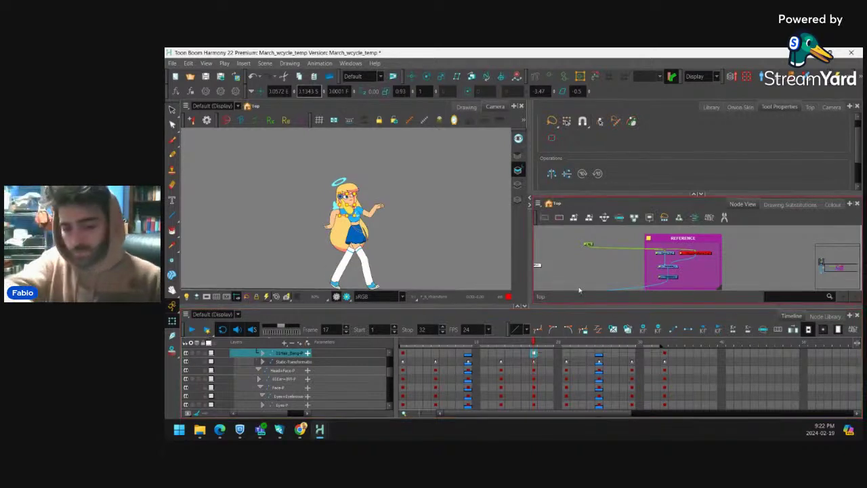
pyautogui.scroll(3, 351, 216)
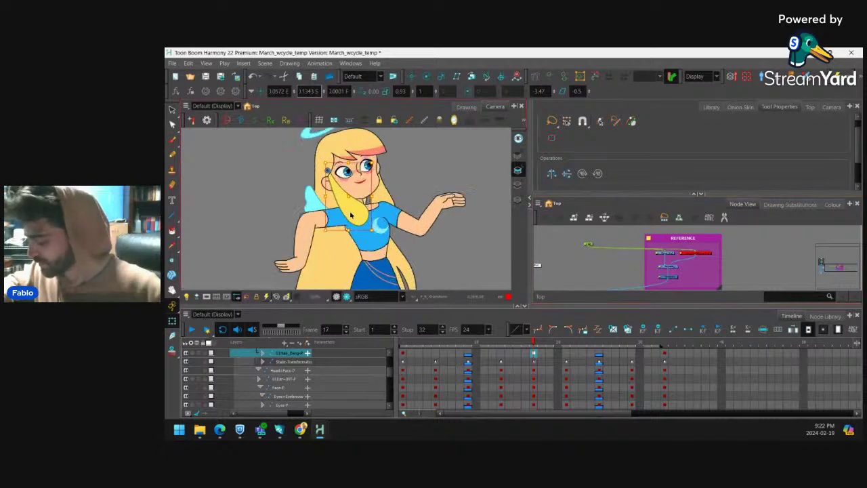
pyautogui.hotkey('shift', 'F11')
pyautogui.moveTo(357, 213); pyautogui.dragTo(330, 216)
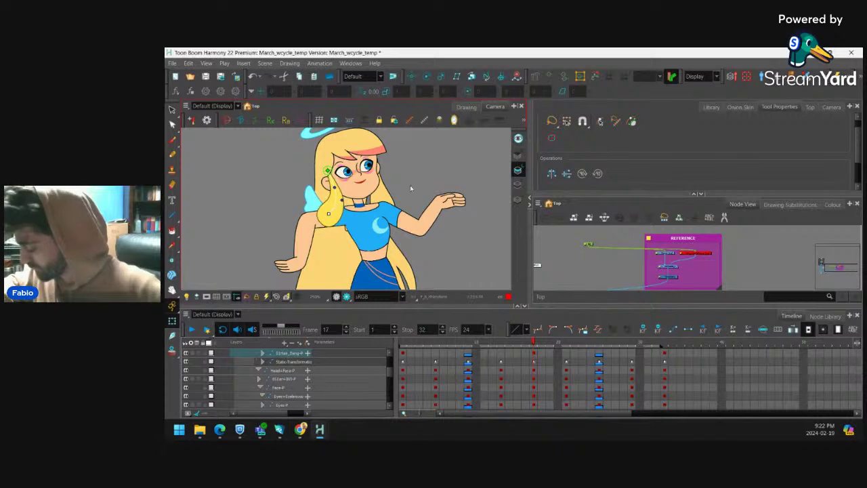
# Delete the far side bang's keyframes at frames 5, 9, 13, 21, 25 and 29.
pyautogui.press('1')
pyautogui.moveTo(533, 343); pyautogui.dragTo(566, 351)
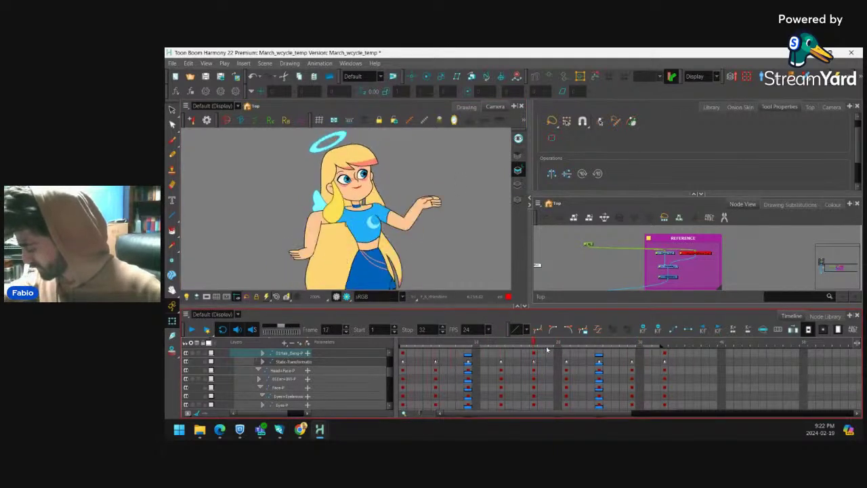
pyautogui.click(534, 354)
pyautogui.click(386, 196)
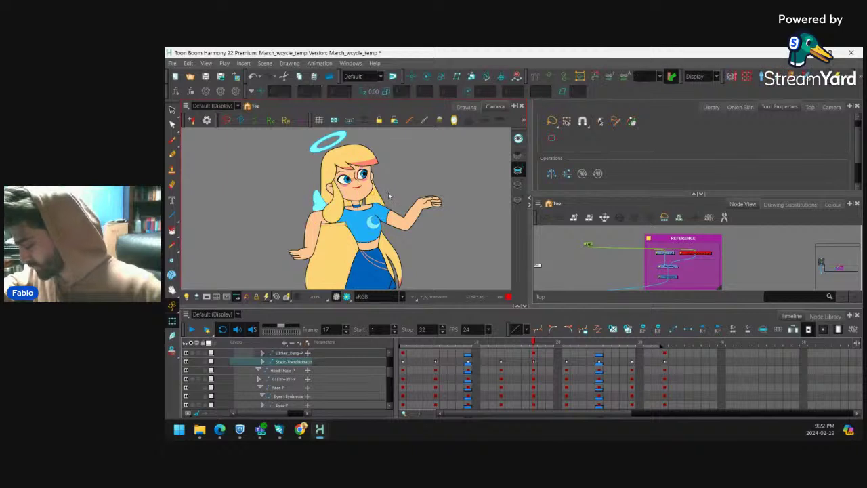
pyautogui.click(406, 180)
pyautogui.moveTo(407, 180); pyautogui.dragTo(388, 192)
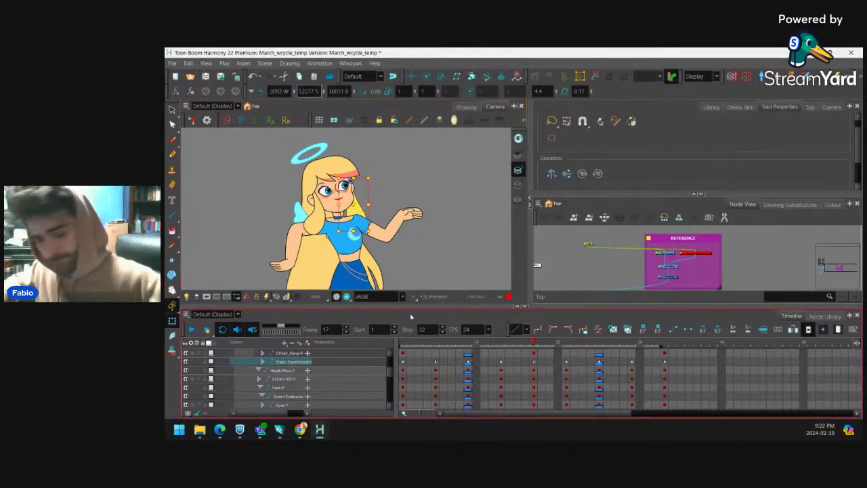
pyautogui.press('b')
pyautogui.click(405, 354)
pyautogui.click(437, 354)
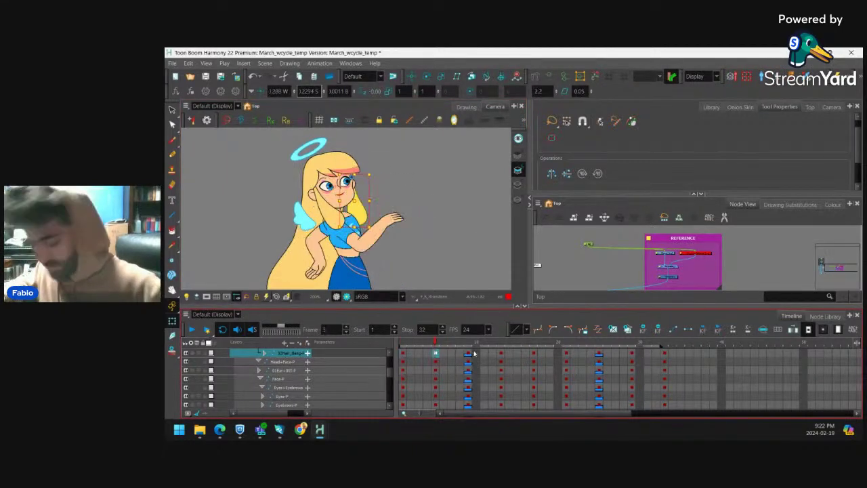
pyautogui.press('F7')
pyautogui.click(469, 353)
pyautogui.press('F7')
pyautogui.click(502, 353)
pyautogui.press('F7')
pyautogui.click(535, 353)
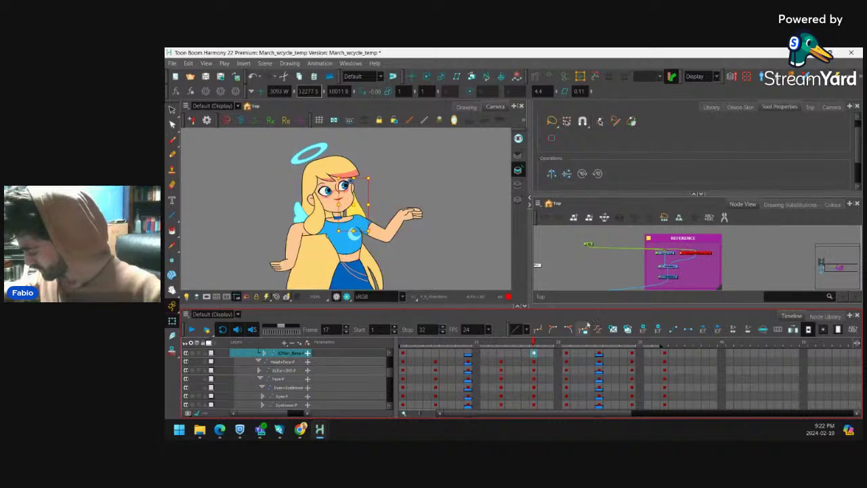
pyautogui.click(567, 353)
pyautogui.click(599, 353)
pyautogui.click(632, 353)
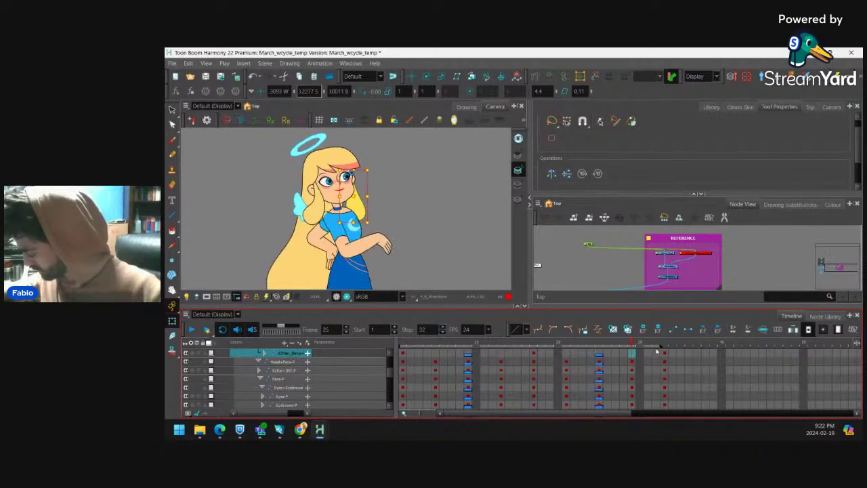
# Copy the far bang's pose from frame 1 and paste it at frame 33.
pyautogui.click(665, 353)
pyautogui.click(404, 353)
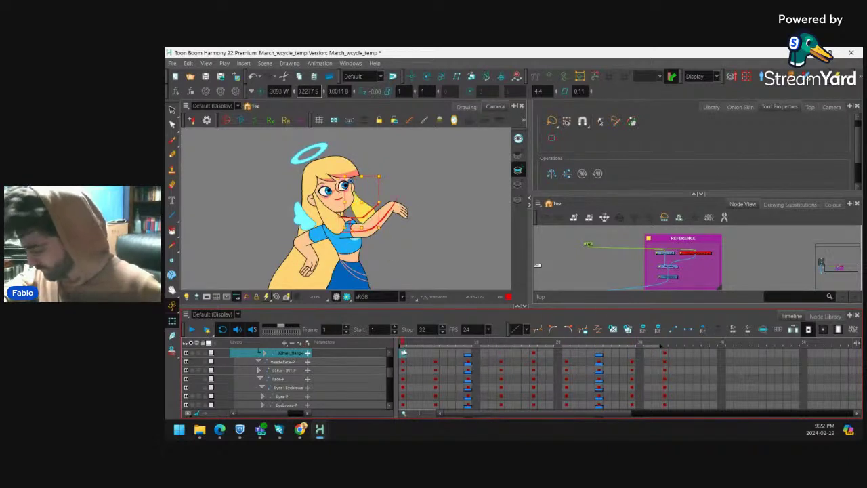
pyautogui.click(665, 353)
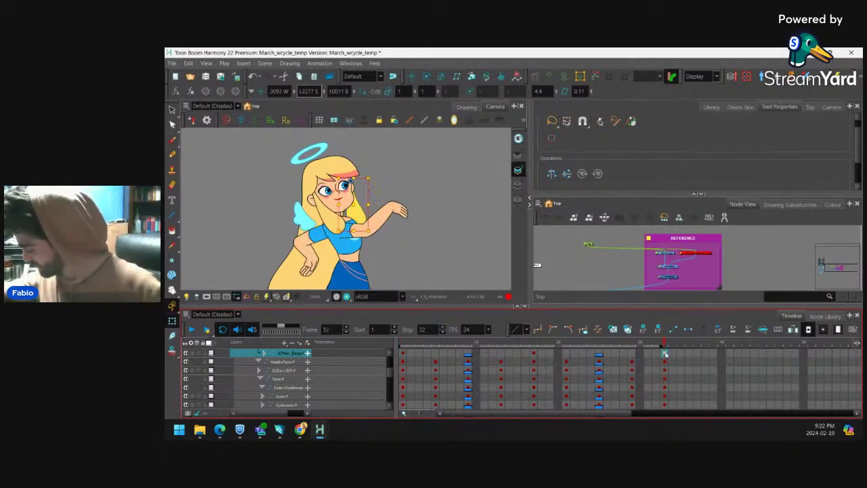
# At frame 17, bend the far side bang backward behind the face with its deformation points.
pyautogui.click(534, 354)
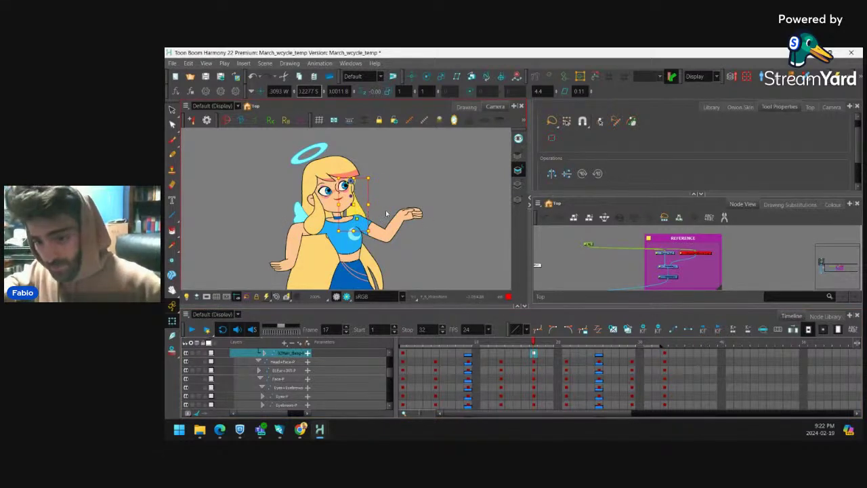
pyautogui.press('2')
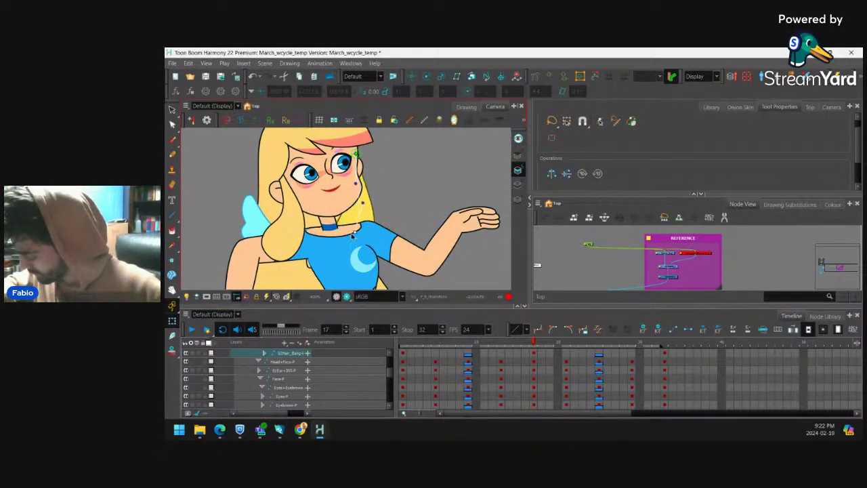
pyautogui.press('1')
pyautogui.press('1')
pyautogui.press('1')
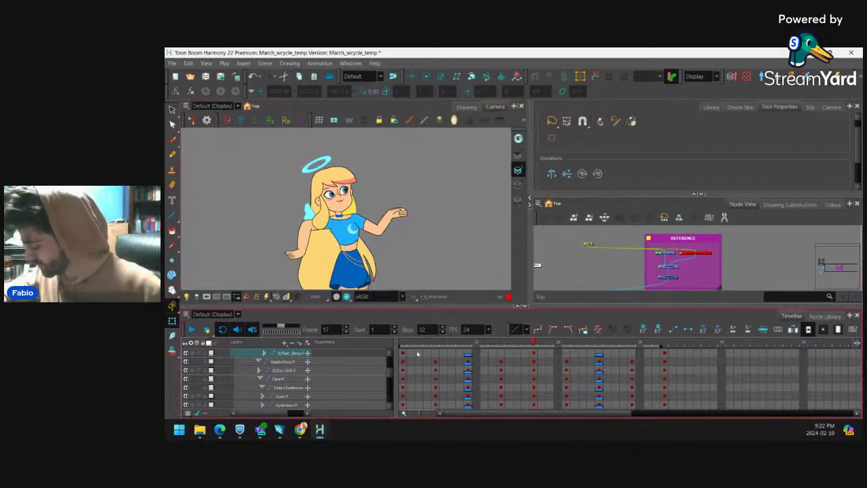
# Convert the far bang's keyframes at frames 1 and 17 to motion keyframes.
pyautogui.click(404, 353)
pyautogui.click(555, 330)
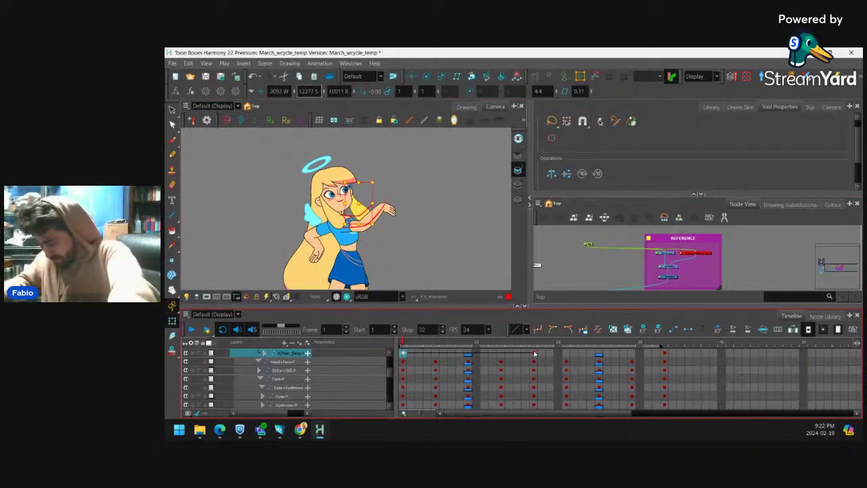
pyautogui.click(534, 353)
pyautogui.click(556, 330)
pyautogui.click(403, 352)
pyautogui.moveTo(404, 346)
pyautogui.mouseDown()
pyautogui.moveTo(659, 351)
pyautogui.moveTo(391, 351)
pyautogui.mouseUp()
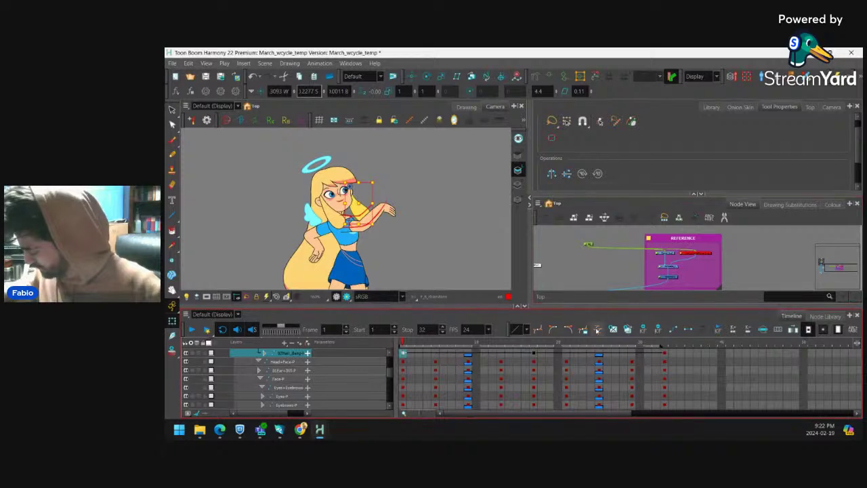
# Ease the far bang's keyframes at frames 1, 17 and 33, entering time ratios of 25.
pyautogui.click(598, 329)
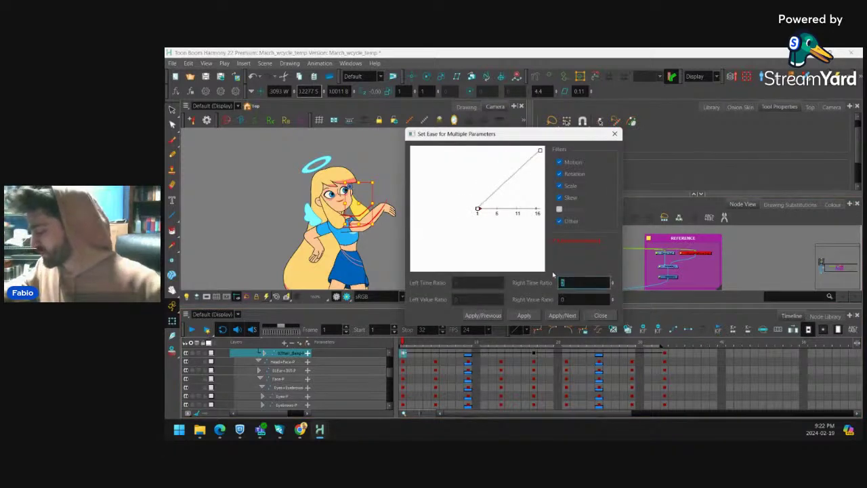
pyautogui.write('25')
pyautogui.click(563, 315)
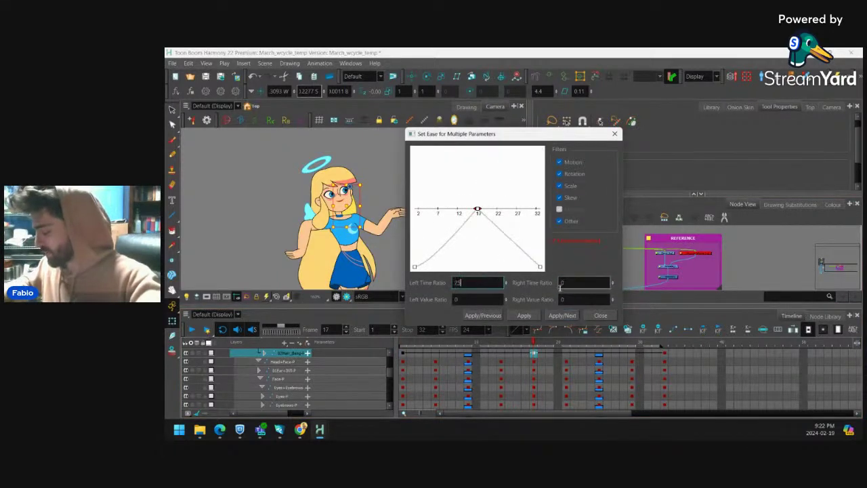
pyautogui.click(563, 315)
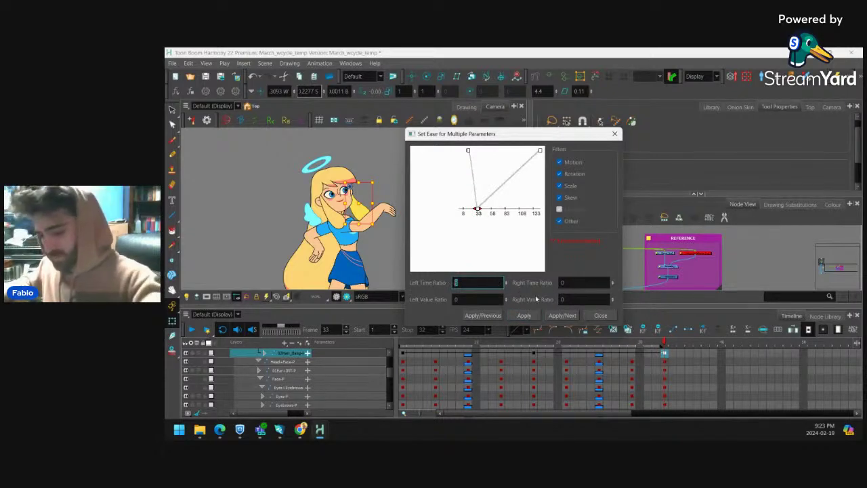
pyautogui.click(525, 315)
pyautogui.click(601, 315)
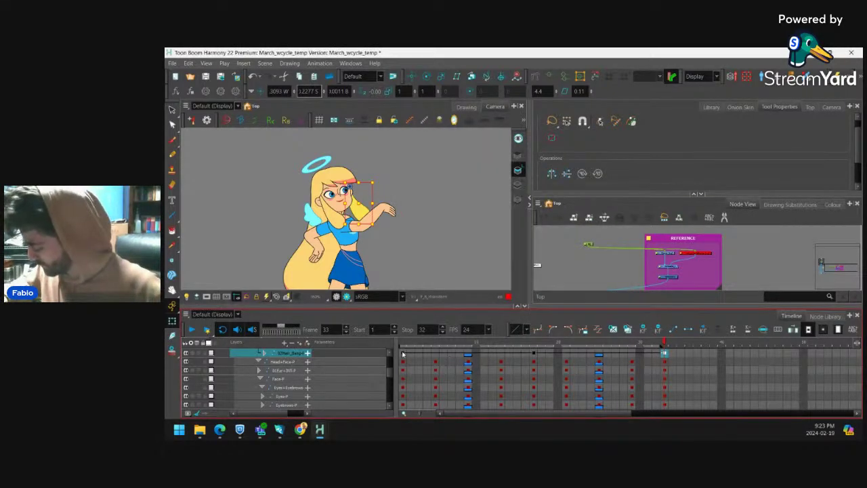
# Play the walk cycle from frame 1 to review the far bang's motion.
pyautogui.click(435, 353)
pyautogui.click(403, 353)
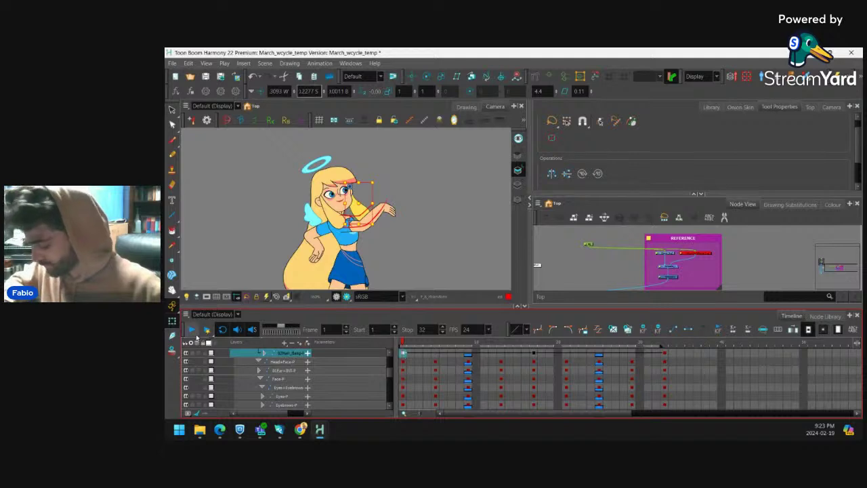
pyautogui.click(191, 330)
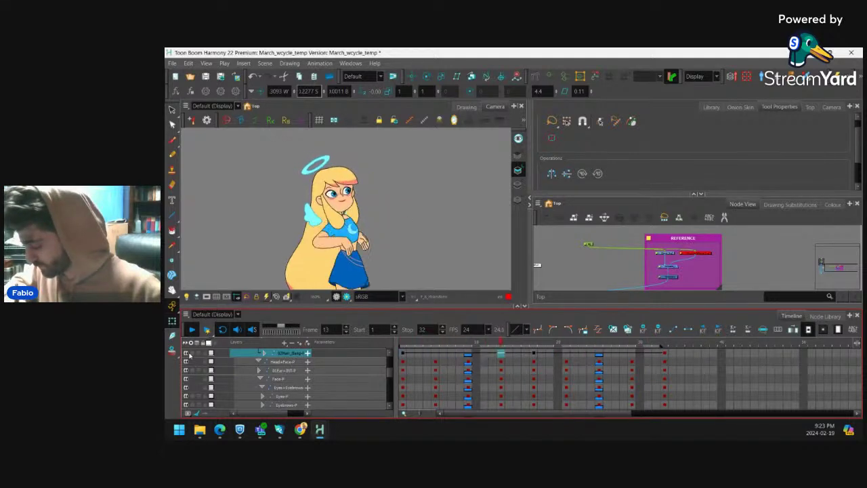
pyautogui.click(405, 352)
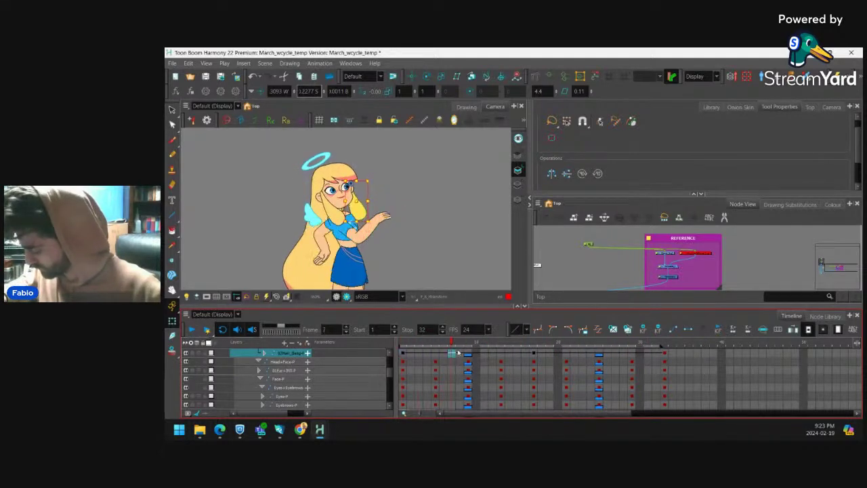
# Add far bang keyframes at frames 5, 9, 13, 21, 25 and 29, and convert frames 1 to 29 to stop-motion keyframes.
pyautogui.click(436, 354)
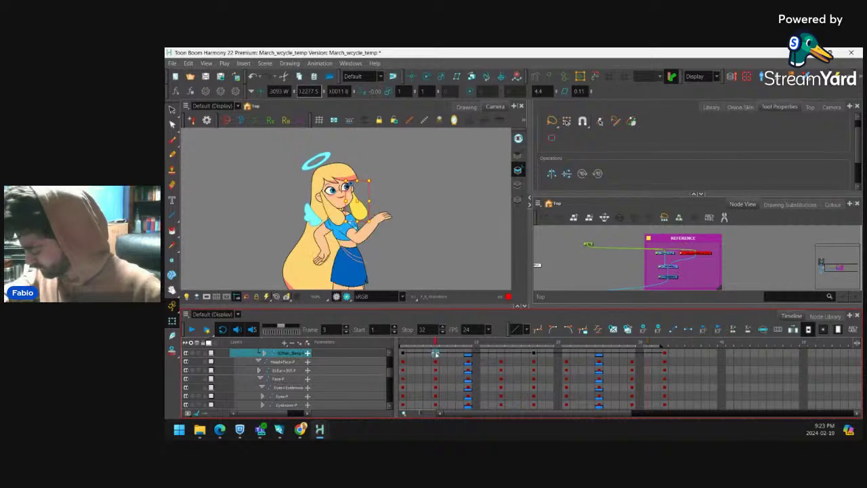
pyautogui.click(468, 352)
pyautogui.press('F6')
pyautogui.click(502, 352)
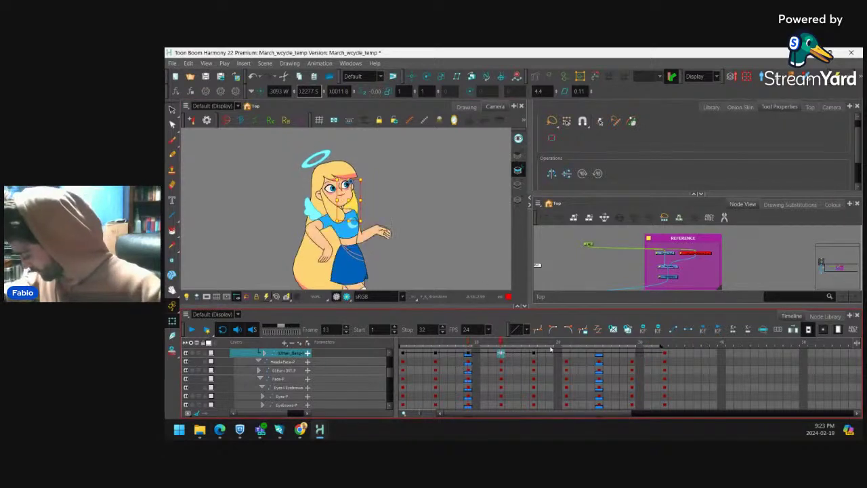
pyautogui.click(566, 355)
pyautogui.press('F6')
pyautogui.click(598, 353)
pyautogui.press('F6')
pyautogui.click(633, 355)
pyautogui.press('F6')
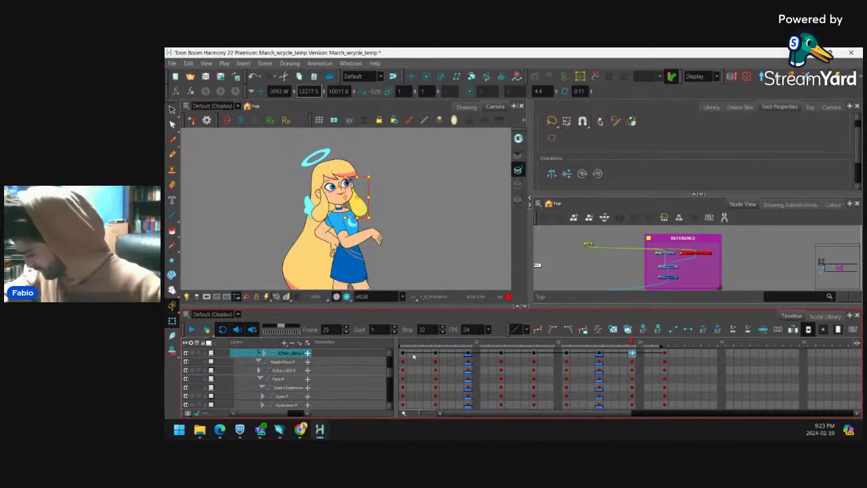
pyautogui.moveTo(404, 353); pyautogui.dragTo(630, 355)
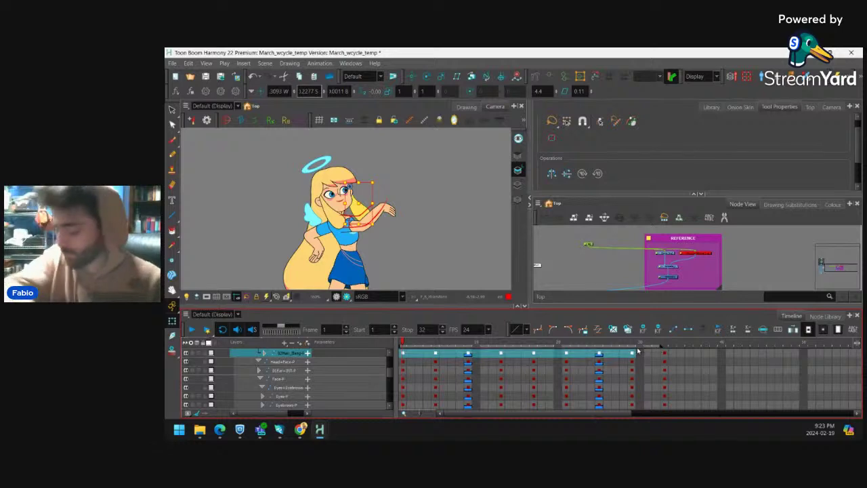
pyautogui.moveTo(404, 345)
pyautogui.mouseDown()
pyautogui.moveTo(640, 347)
pyautogui.moveTo(404, 346)
pyautogui.mouseUp()
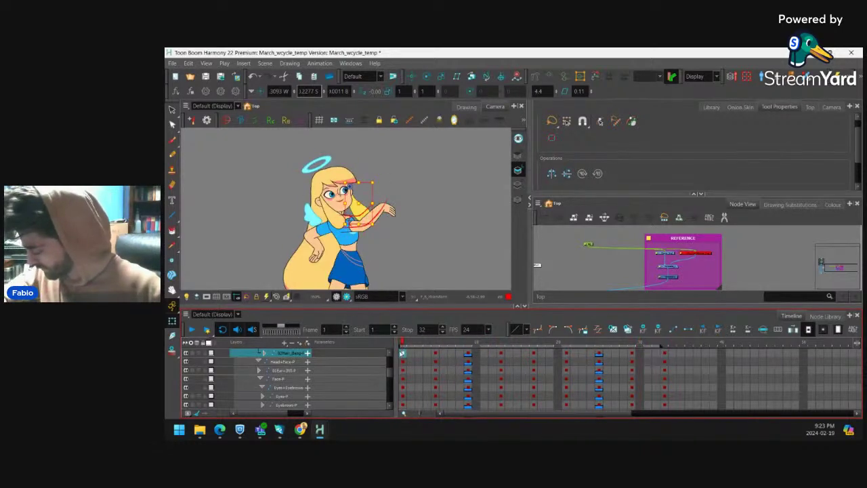
# Locate the near side bang's layer and convert its keyframes at frames 1 and 17 to motion keyframes.
pyautogui.click(333, 219)
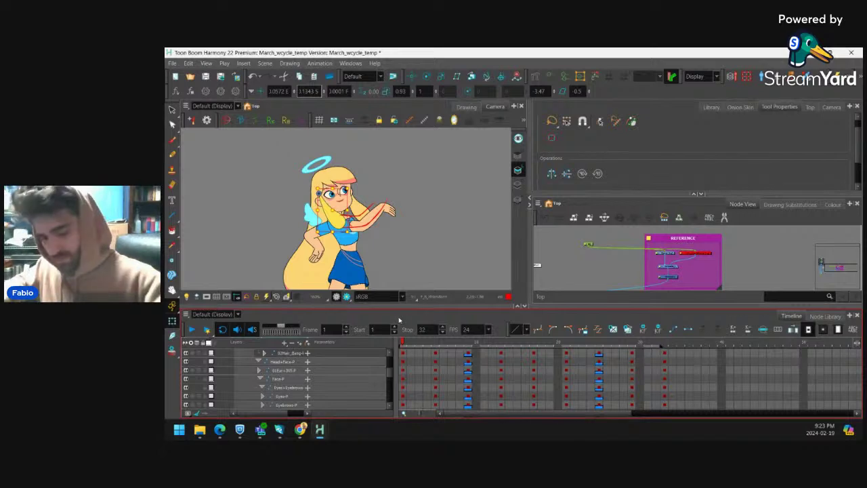
pyautogui.press('o')
pyautogui.click(264, 353)
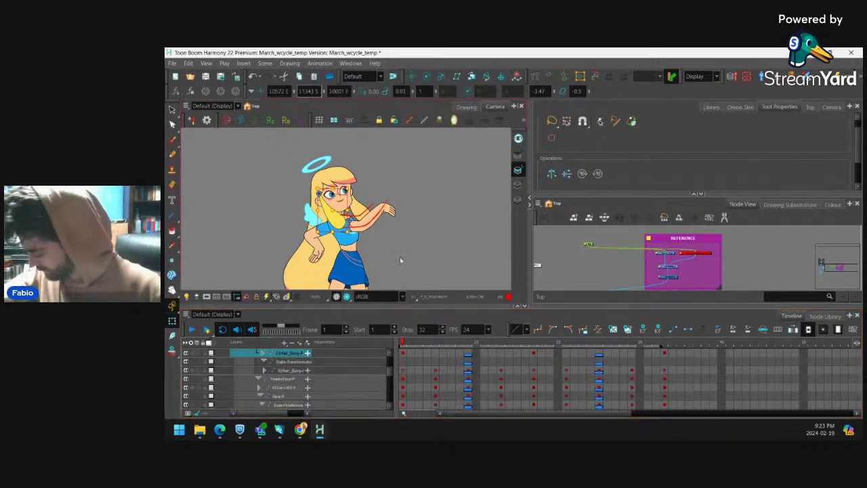
pyautogui.click(363, 234)
pyautogui.click(334, 218)
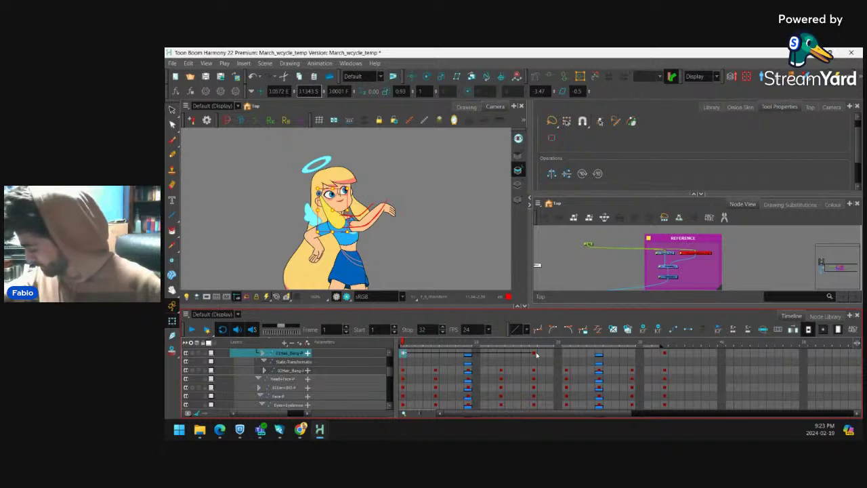
pyautogui.click(536, 353)
pyautogui.click(404, 353)
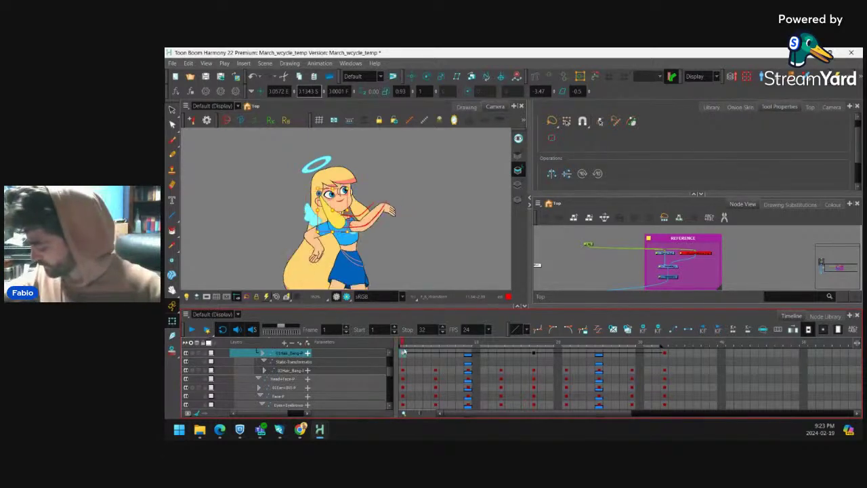
# Set eased time ratios on the near bang's keyframes at frames 1, 17 and 33 using Set Ease for Multiple Parameters.
pyautogui.click(603, 330)
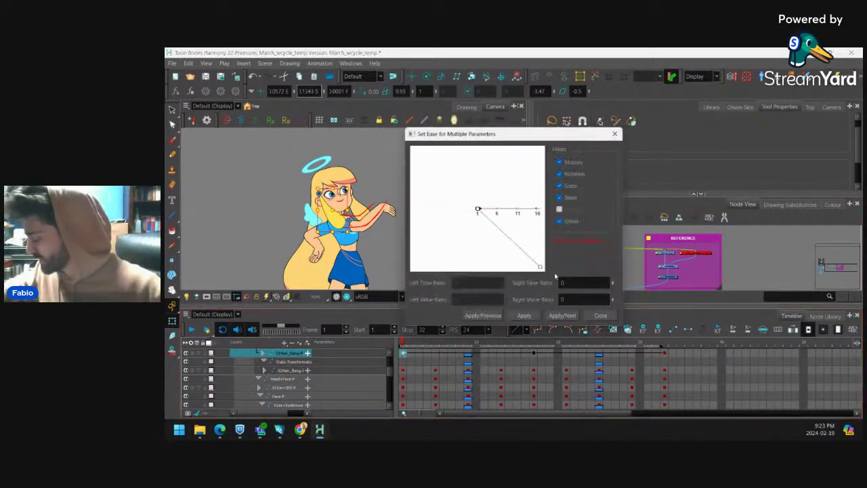
pyautogui.click(561, 315)
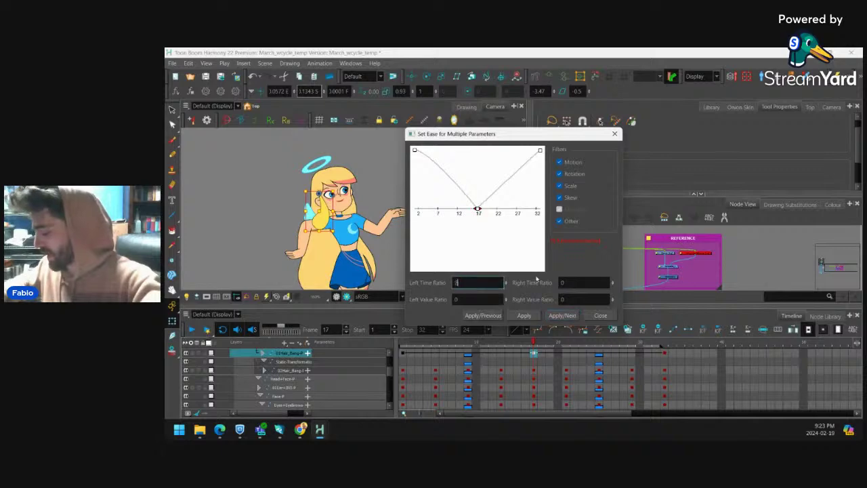
pyautogui.click(550, 313)
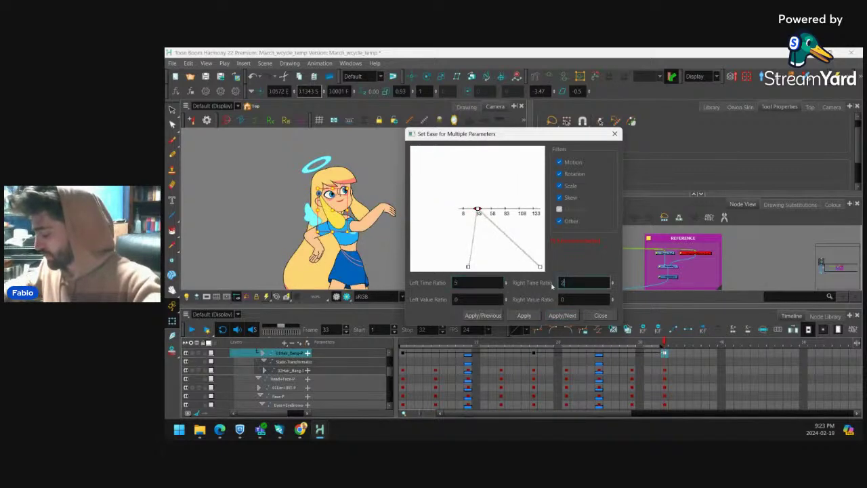
pyautogui.click(483, 316)
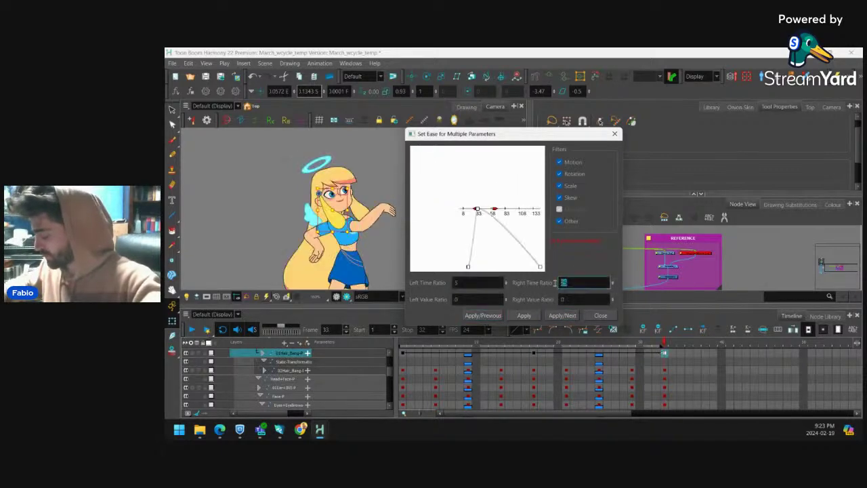
pyautogui.click(458, 283)
pyautogui.click(600, 315)
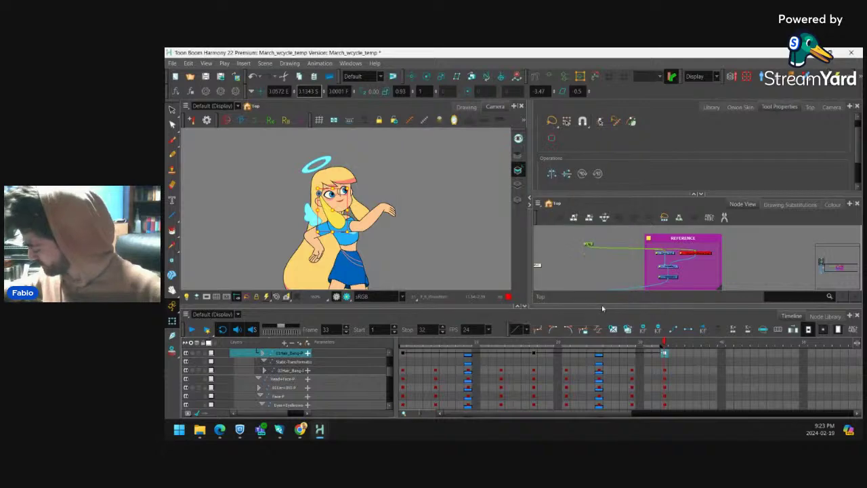
# Add near bang keyframes at frames 5, 9, 13, 21, 25 and 29, and convert frames 1 to 29 to stop-motion keyframes.
pyautogui.click(437, 353)
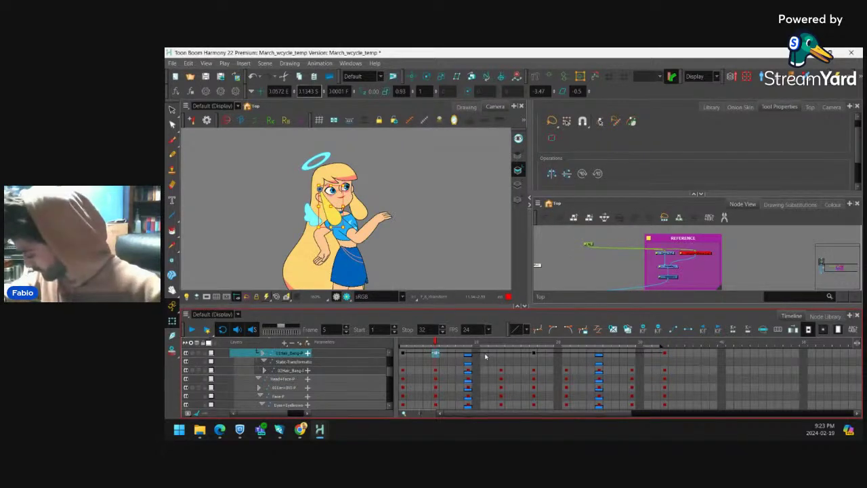
pyautogui.click(469, 353)
pyautogui.press('F6')
pyautogui.click(501, 353)
pyautogui.press('F6')
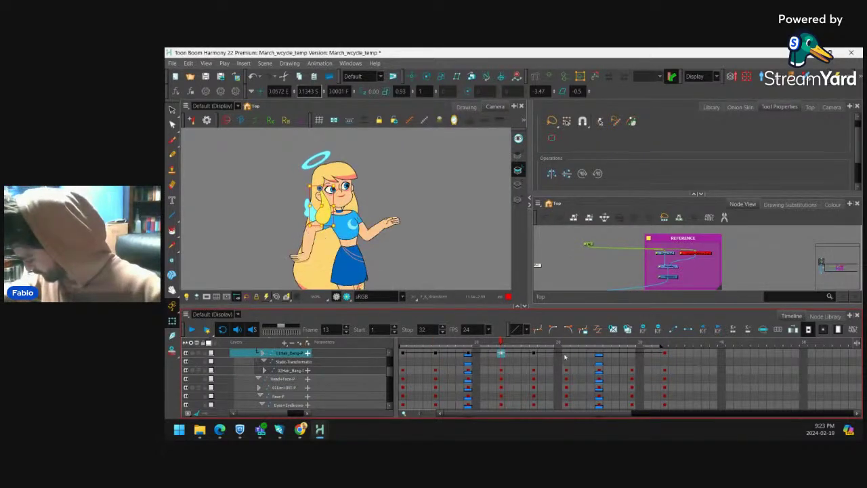
pyautogui.click(598, 353)
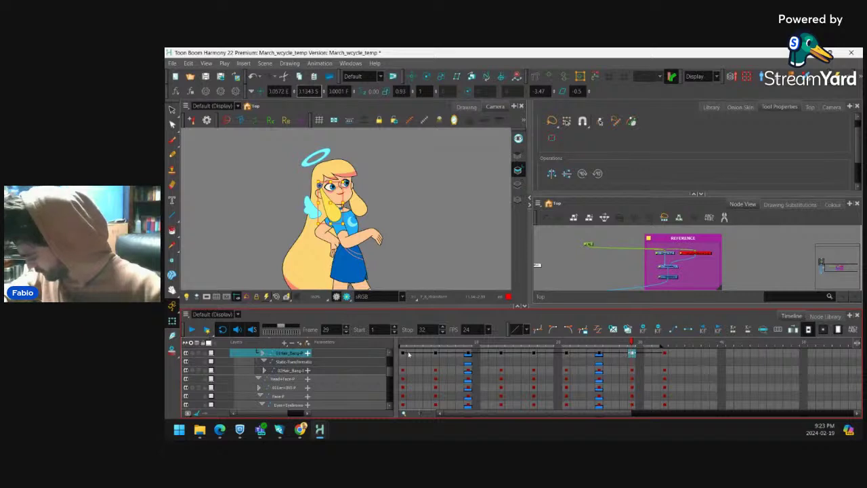
pyautogui.moveTo(409, 354); pyautogui.dragTo(633, 358)
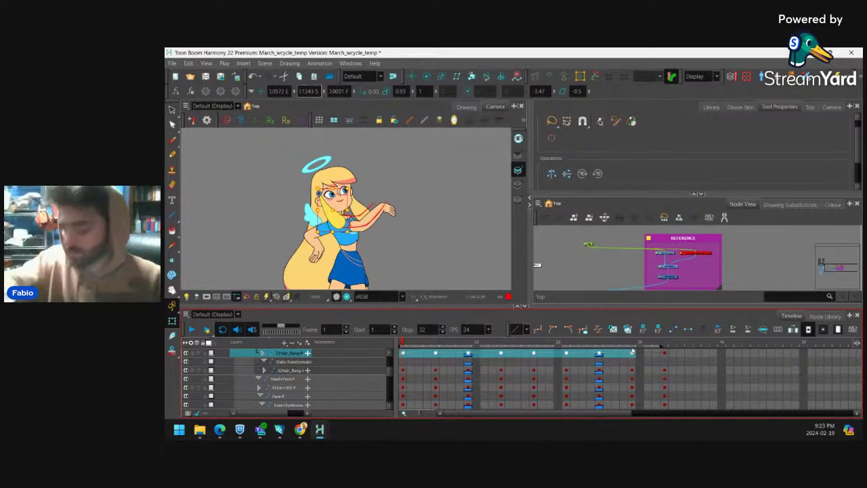
# Play the walk cycle from frame 1 to review the near bang's motion with the whole character in view.
pyautogui.click(404, 353)
pyautogui.scroll(-2, 421, 200)
pyautogui.click(416, 208)
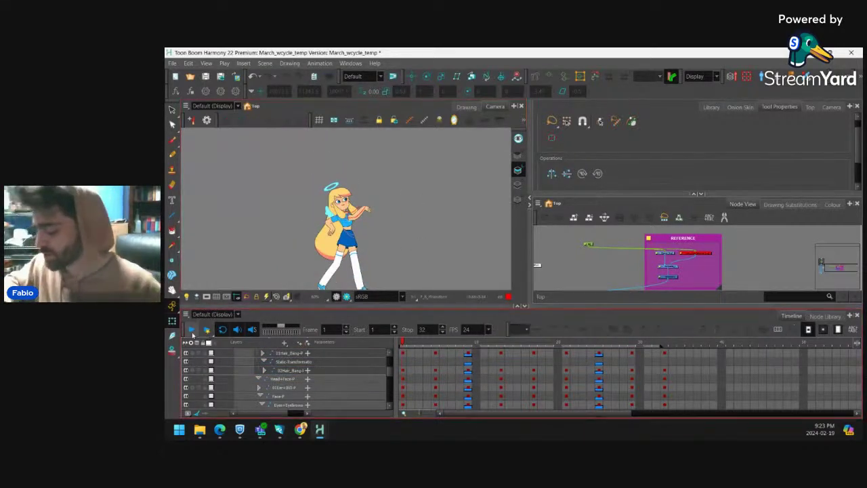
pyautogui.click(192, 330)
pyautogui.press('Return')
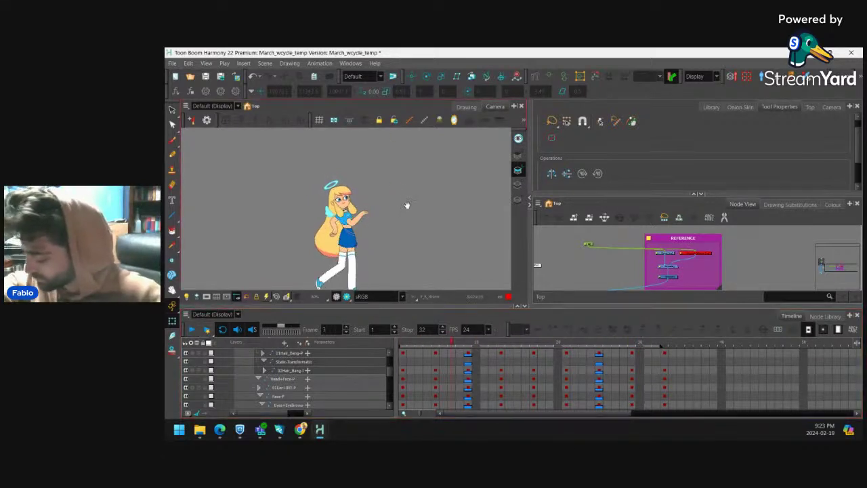
pyautogui.scroll(3, 406, 187)
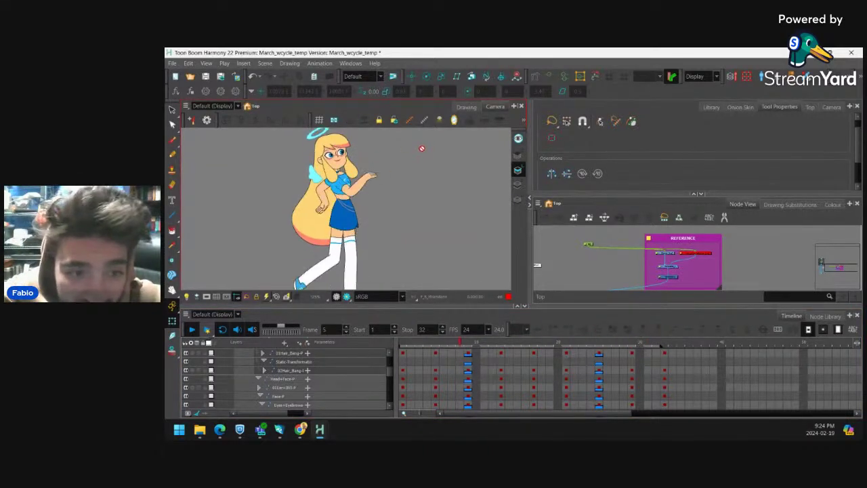
# At frame 1, substitute the near eye's drawing with the closed eye.
pyautogui.click(403, 353)
pyautogui.moveTo(377, 152); pyautogui.dragTo(369, 191)
pyautogui.press('2')
pyautogui.scroll(2, 362, 138)
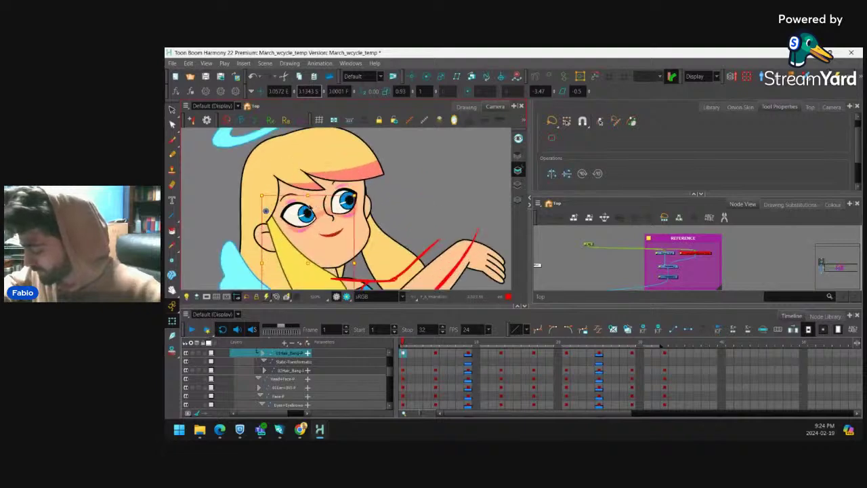
pyautogui.click(306, 214)
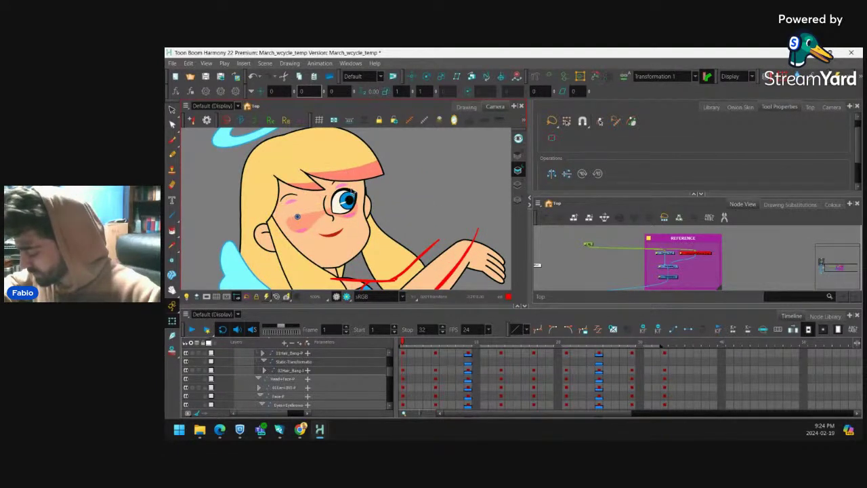
pyautogui.press(']')
pyautogui.press(']')
pyautogui.press(']')
pyautogui.press(']')
pyautogui.press(']')
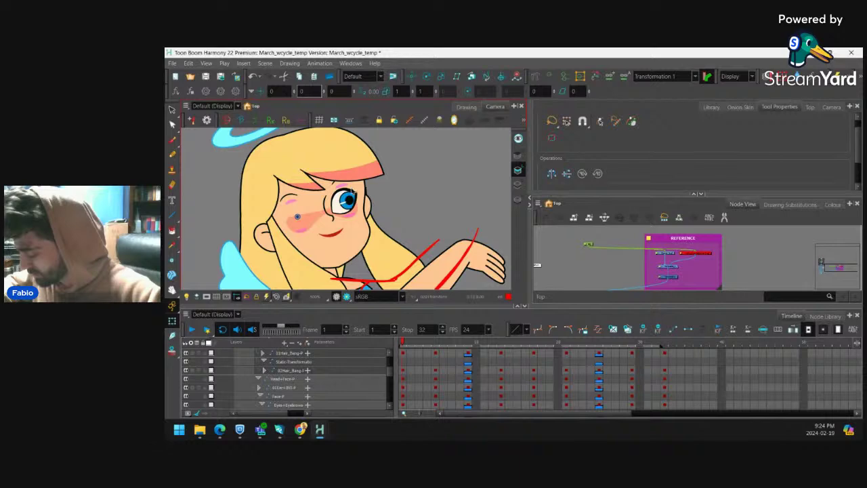
pyautogui.press(']')
# Substitute the far eye's drawing with the matching closed eye at frame 1.
pyautogui.click(351, 193)
pyautogui.press(']')
pyautogui.press(']')
pyautogui.press(']')
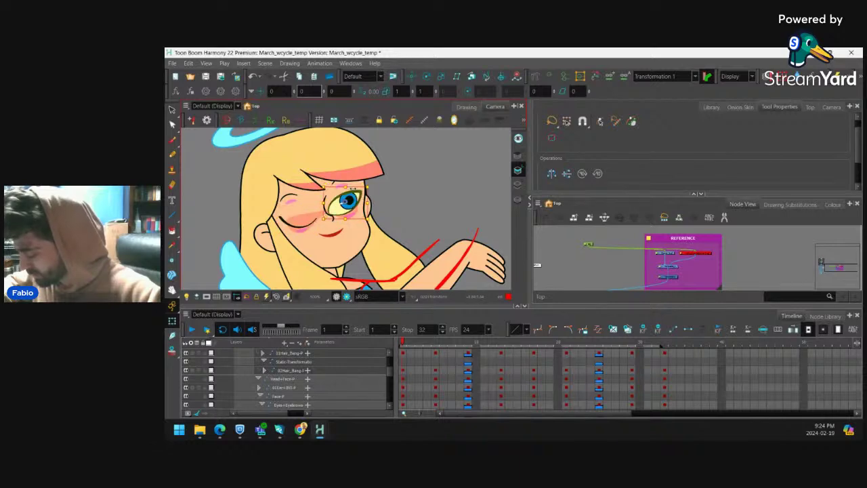
# Substitute the mouth drawing at frame 1 with an open smile.
pyautogui.click(337, 235)
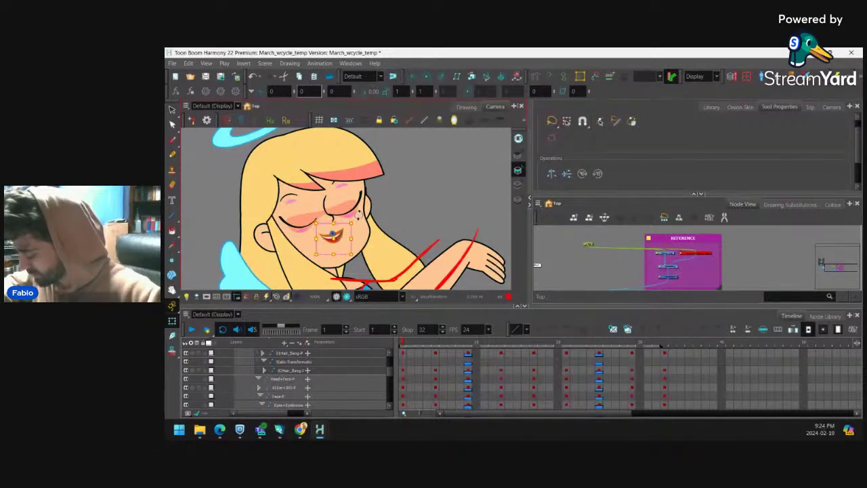
pyautogui.press(']')
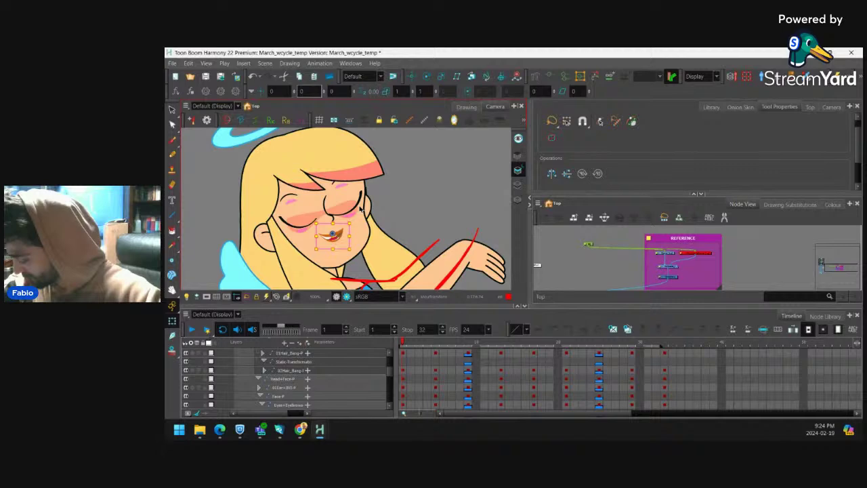
pyautogui.press(']')
pyautogui.press(']')
pyautogui.press(']')
pyautogui.click(408, 196)
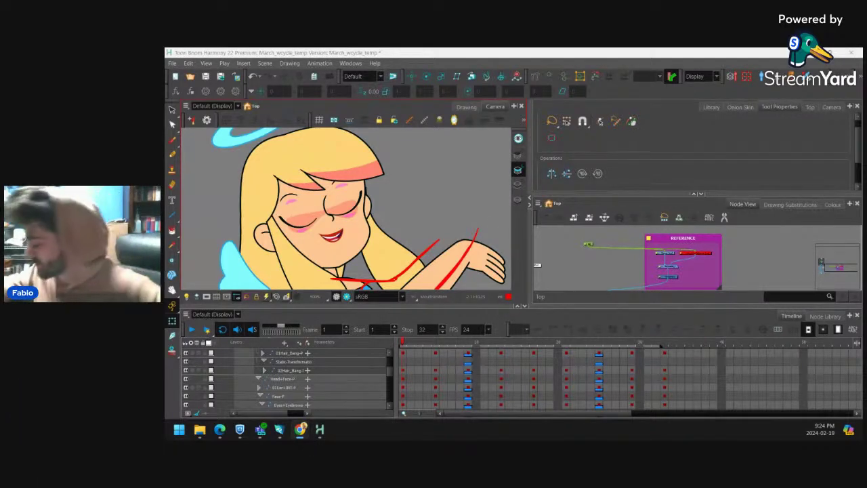
# Disable the layer with the red sketch lines over the raised arm.
pyautogui.click(472, 197)
pyautogui.click(465, 254)
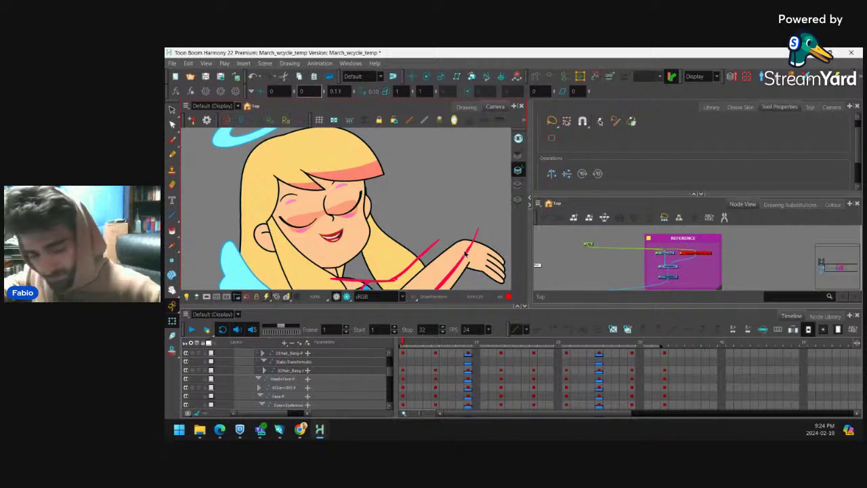
pyautogui.press('d')
pyautogui.press('1')
pyautogui.press('1')
pyautogui.press('1')
pyautogui.moveTo(418, 192); pyautogui.dragTo(421, 174)
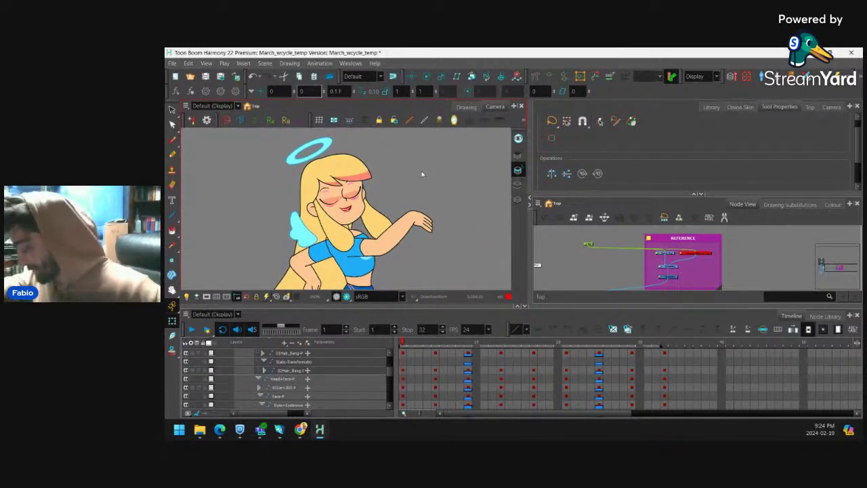
# At frame 5, pull the large fringe section and the small fringe strand slightly downward.
pyautogui.moveTo(410, 343)
pyautogui.mouseDown()
pyautogui.moveTo(505, 342)
pyautogui.moveTo(403, 342)
pyautogui.mouseUp()
pyautogui.press('2')
pyautogui.press('2')
pyautogui.moveTo(387, 184)
pyautogui.mouseDown()
pyautogui.moveTo(391, 212)
pyautogui.moveTo(377, 191)
pyautogui.mouseUp()
pyautogui.press('o')
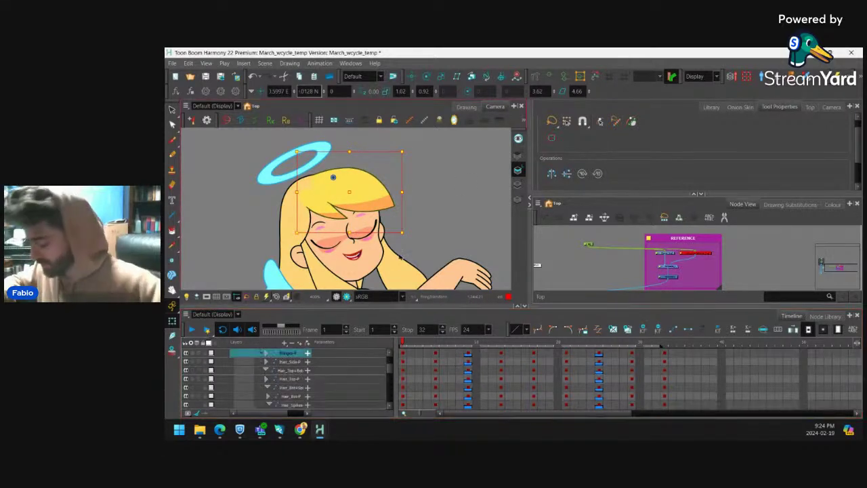
pyautogui.click(436, 354)
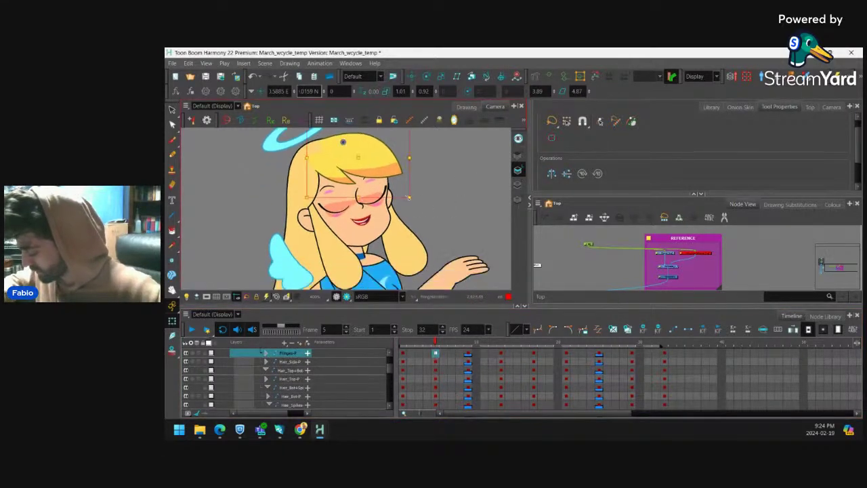
pyautogui.hotkey('shift', 'r')
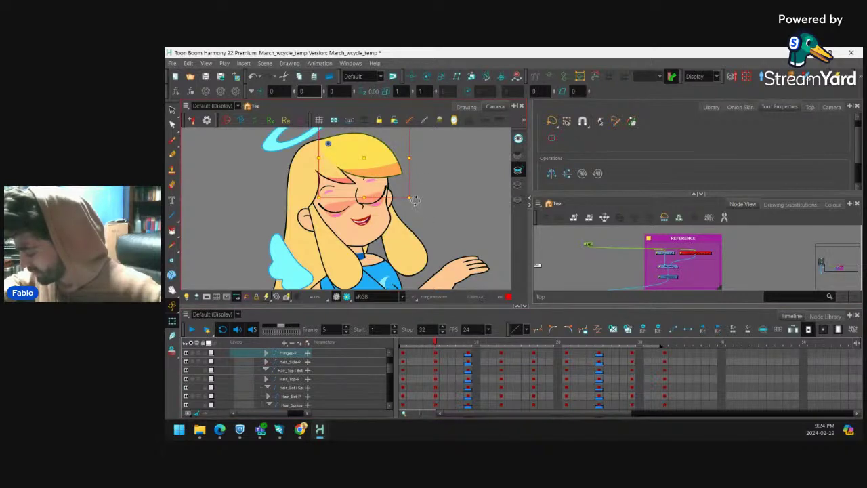
pyautogui.moveTo(415, 201); pyautogui.dragTo(410, 210)
pyautogui.click(349, 179)
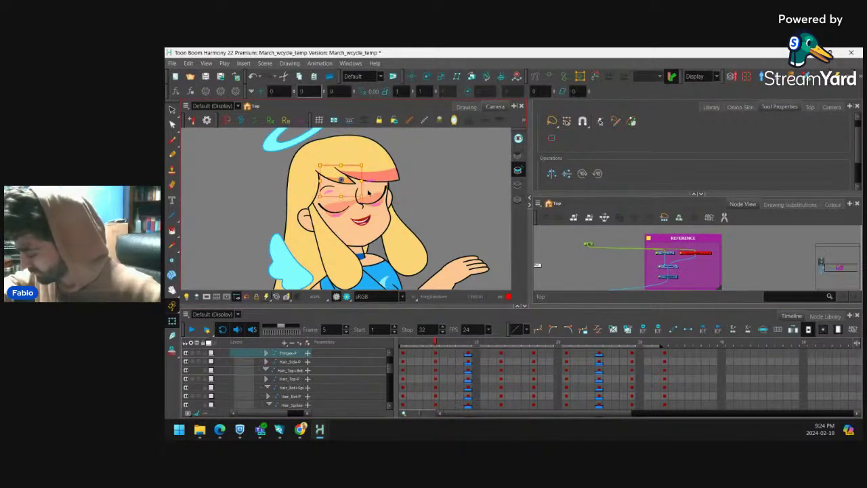
pyautogui.moveTo(368, 192); pyautogui.dragTo(364, 198)
pyautogui.press('2')
pyautogui.press('2')
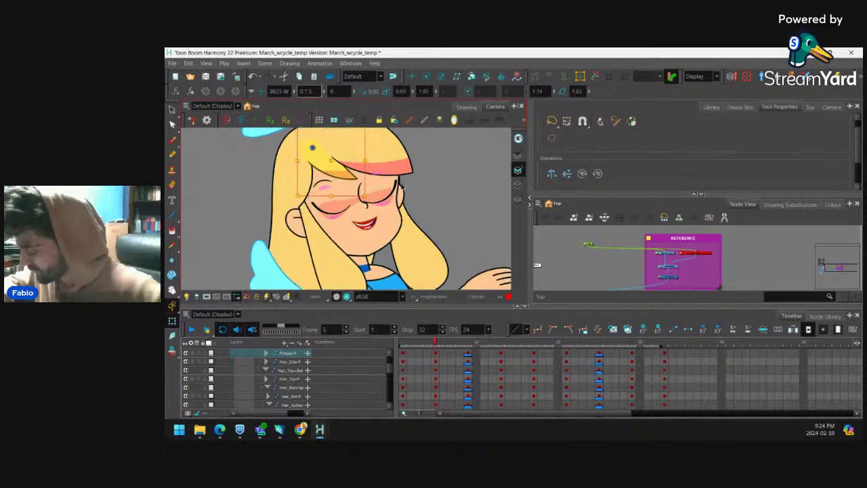
# Reshape the deformers of the large fringe section and the small strand at frame 5, lowering their tips.
pyautogui.moveTo(412, 143); pyautogui.dragTo(380, 195)
pyautogui.click(381, 195)
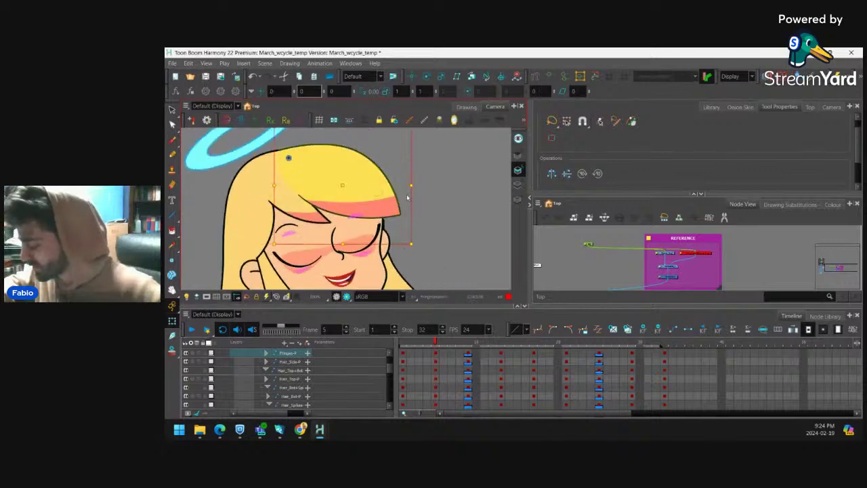
pyautogui.hotkey('alt', 'q')
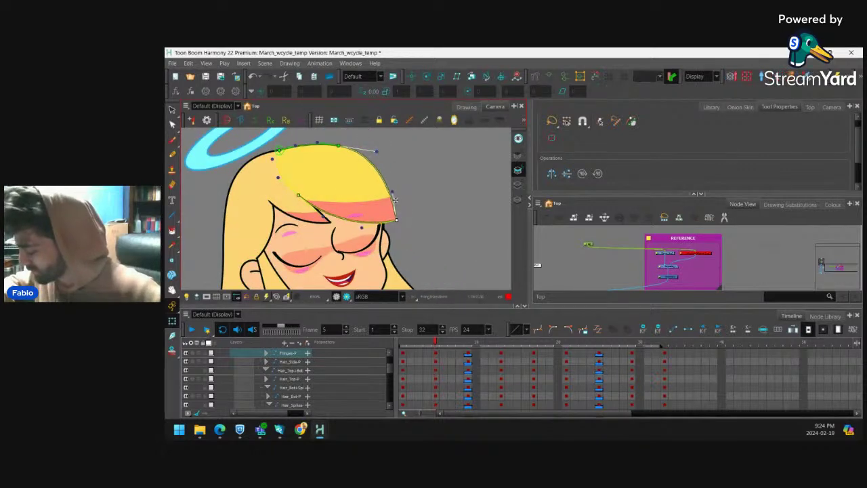
pyautogui.click(411, 195)
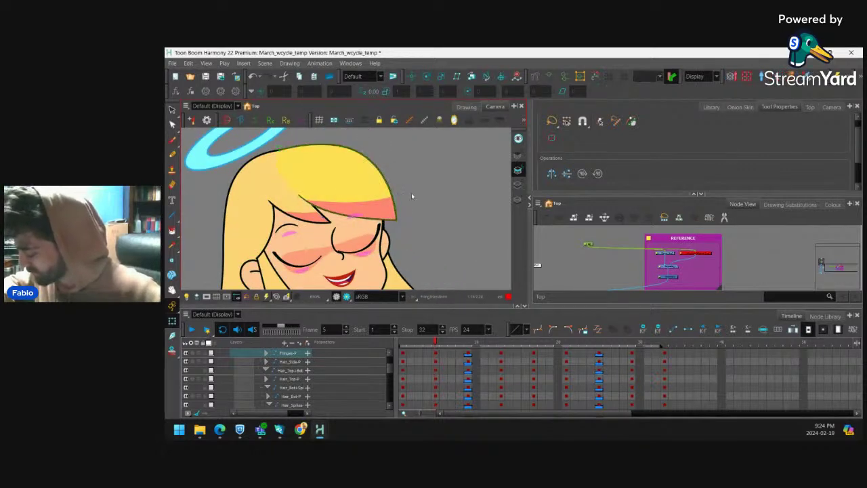
pyautogui.click(320, 223)
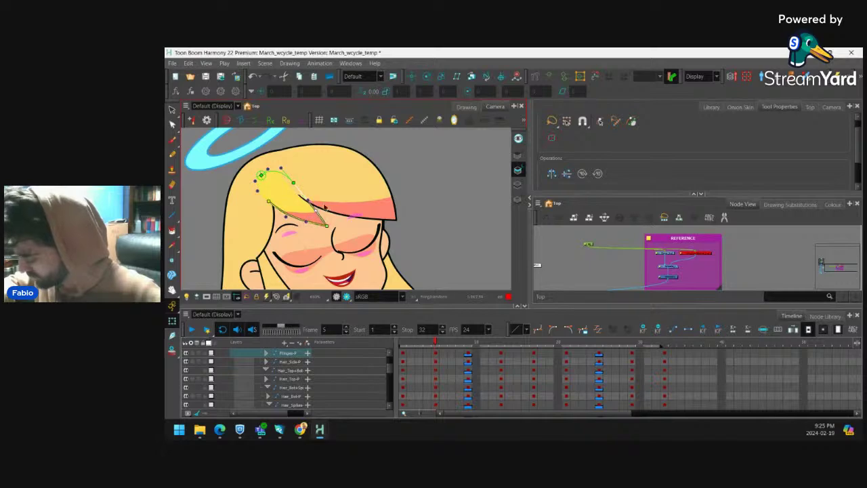
# Scrub the fringe's motion from frame 5 to 10 and examine its keyframes at frames 13, 17, 21, 25, 29 and 33.
pyautogui.scroll(-5, 425, 187)
pyautogui.click(432, 344)
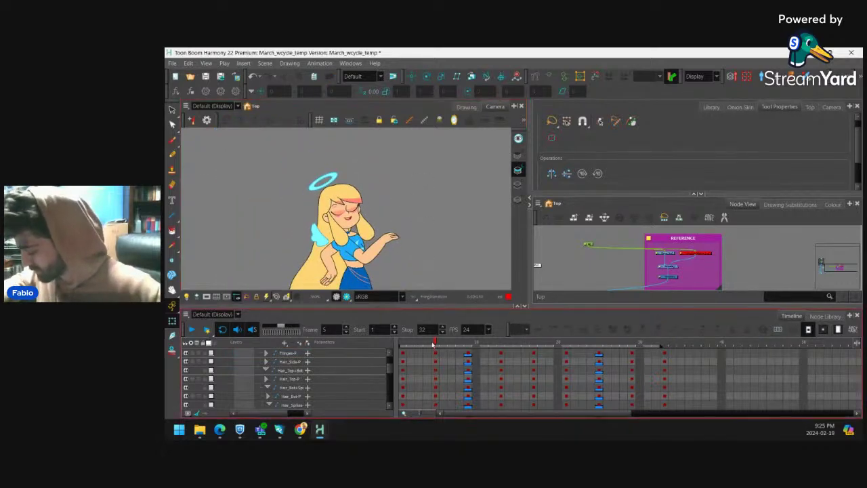
pyautogui.moveTo(432, 343); pyautogui.dragTo(474, 359)
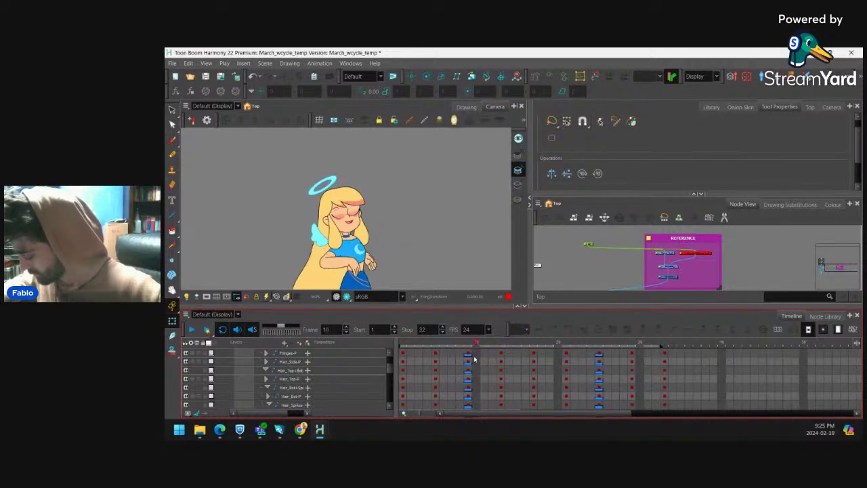
pyautogui.click(437, 355)
pyautogui.click(502, 355)
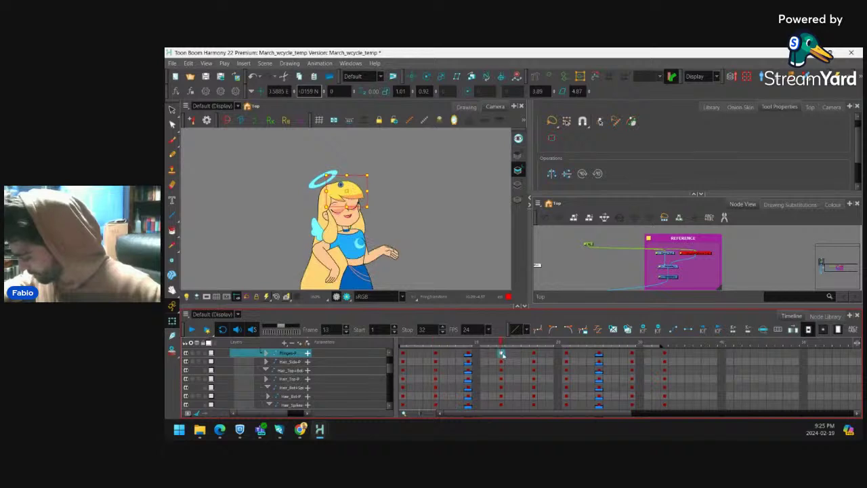
pyautogui.click(536, 358)
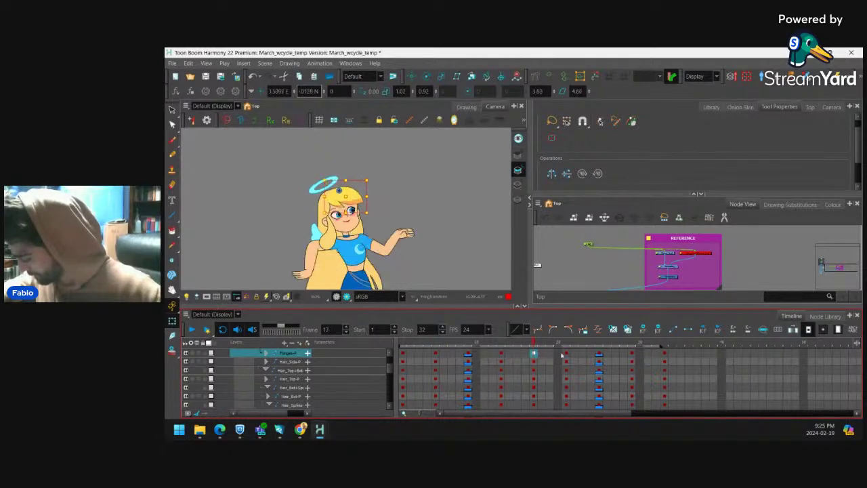
pyautogui.click(566, 355)
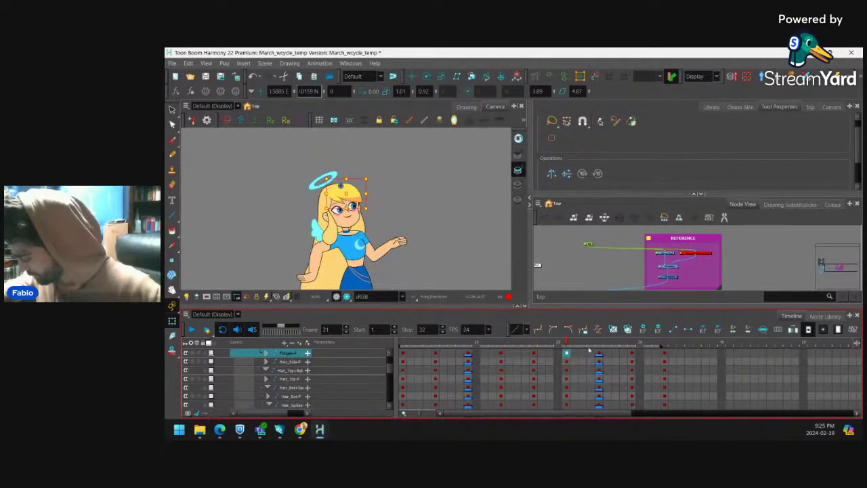
pyautogui.click(599, 355)
pyautogui.click(632, 355)
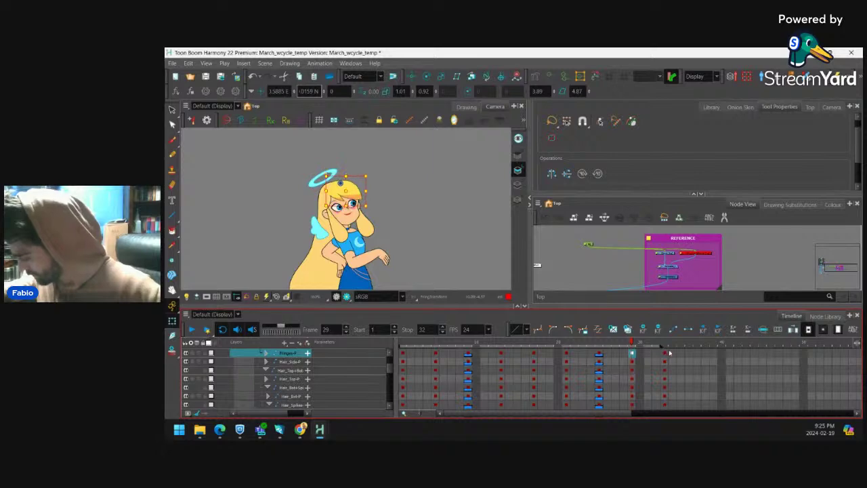
pyautogui.click(665, 353)
# Play the walk cycle and scrub from frame 1 to review the fringe's motion on the whole character.
pyautogui.click(192, 330)
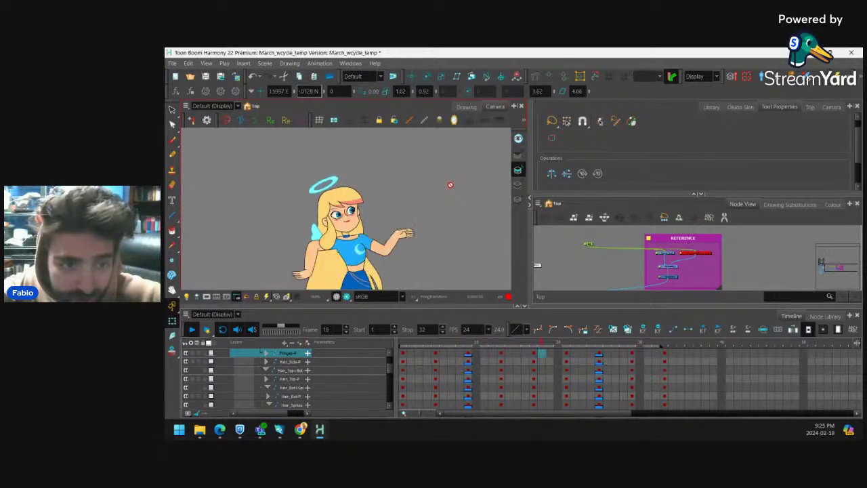
pyautogui.click(244, 328)
pyautogui.click(193, 330)
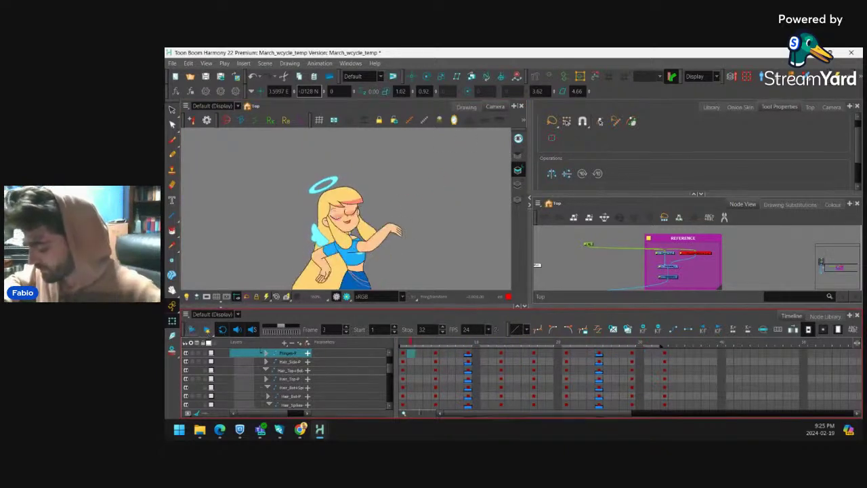
pyautogui.click(403, 353)
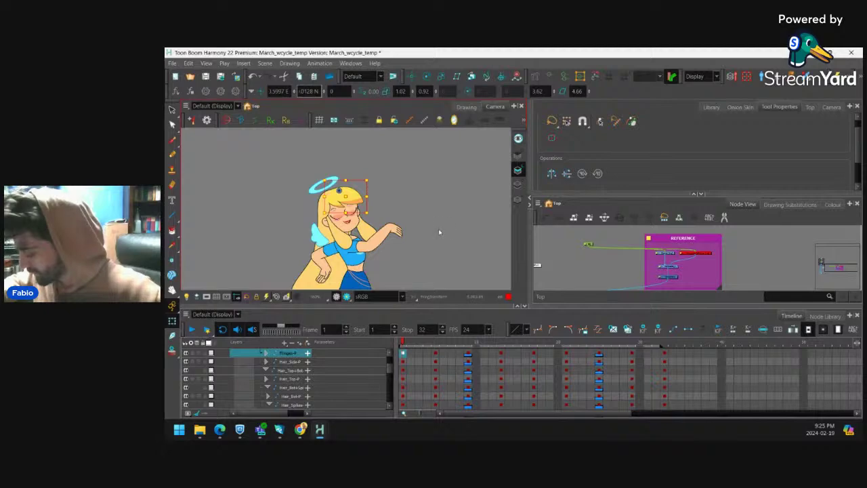
pyautogui.press('1')
pyautogui.moveTo(429, 246); pyautogui.dragTo(435, 229)
pyautogui.press('Escape')
pyautogui.moveTo(404, 342); pyautogui.dragTo(521, 353)
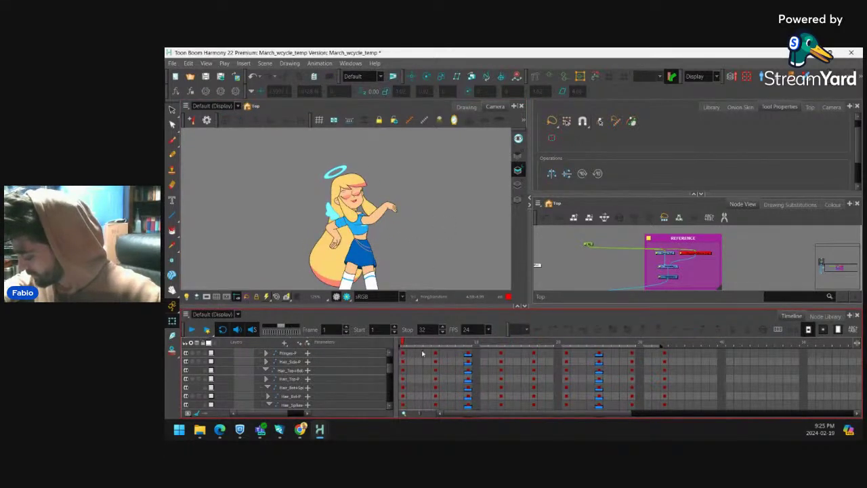
# Delete the face's keyframes after frame 1 and give frame 33 the same face pose as frame 1.
pyautogui.moveTo(404, 346); pyautogui.dragTo(537, 355)
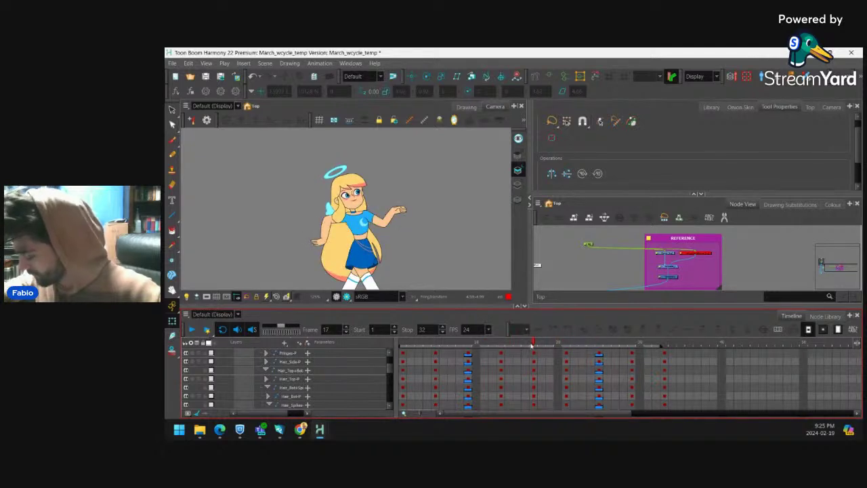
pyautogui.press('2')
pyautogui.press('2')
pyautogui.press('2')
pyautogui.press('2')
pyautogui.click(365, 179)
pyautogui.press('b')
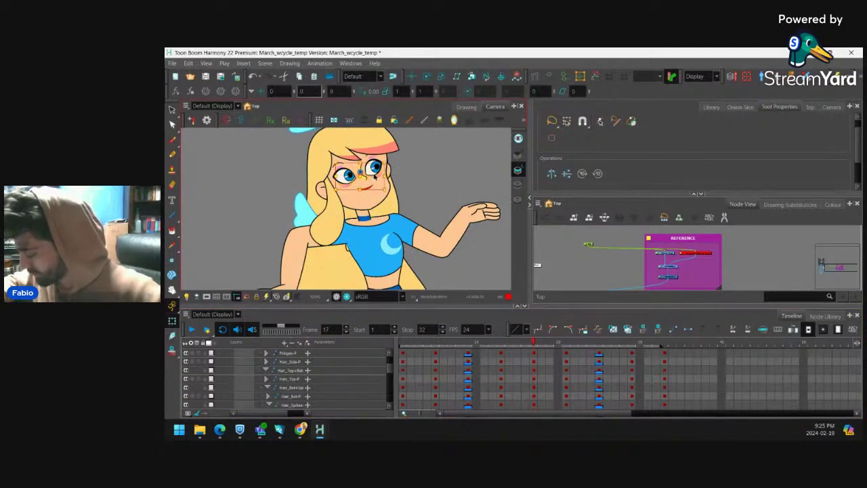
pyautogui.click(376, 175)
pyautogui.press('o')
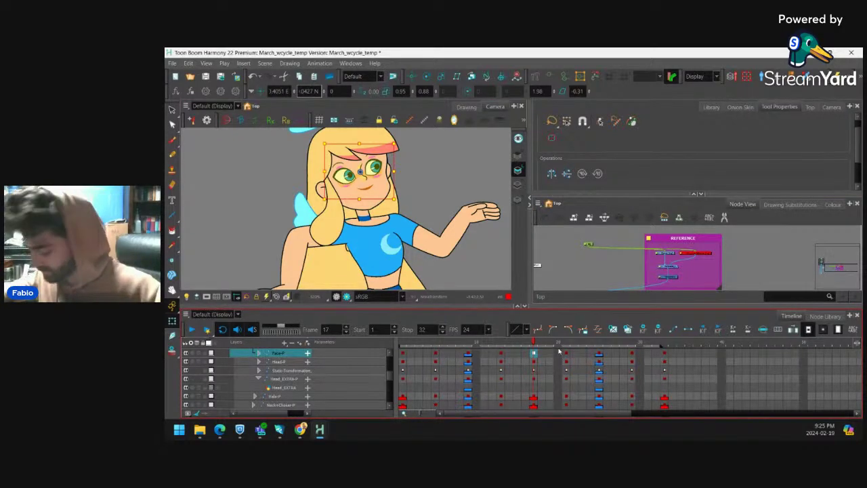
pyautogui.moveTo(411, 355); pyautogui.dragTo(657, 359)
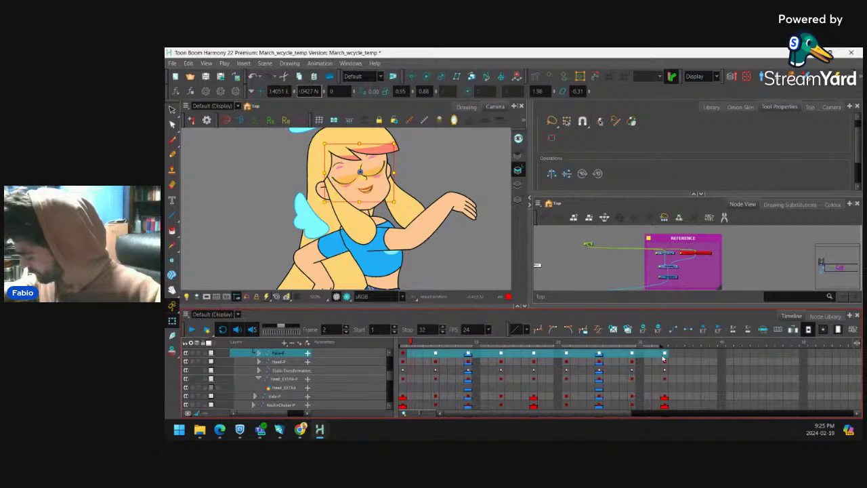
pyautogui.click(666, 355)
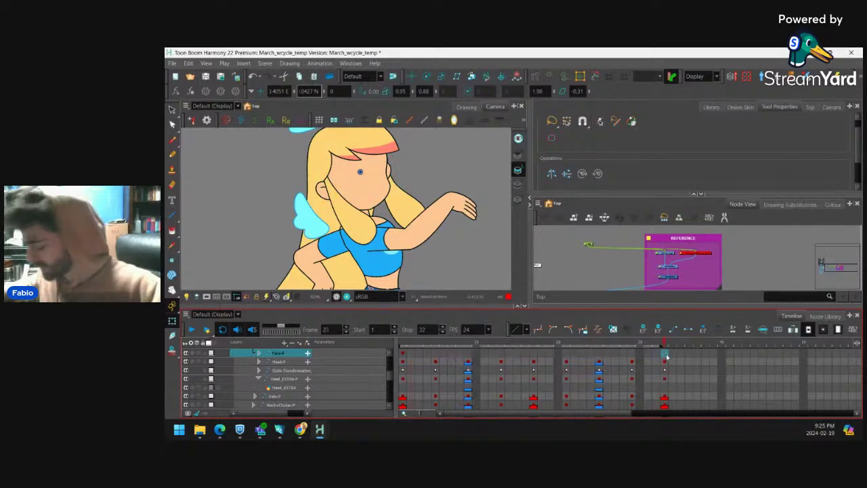
pyautogui.click(667, 355)
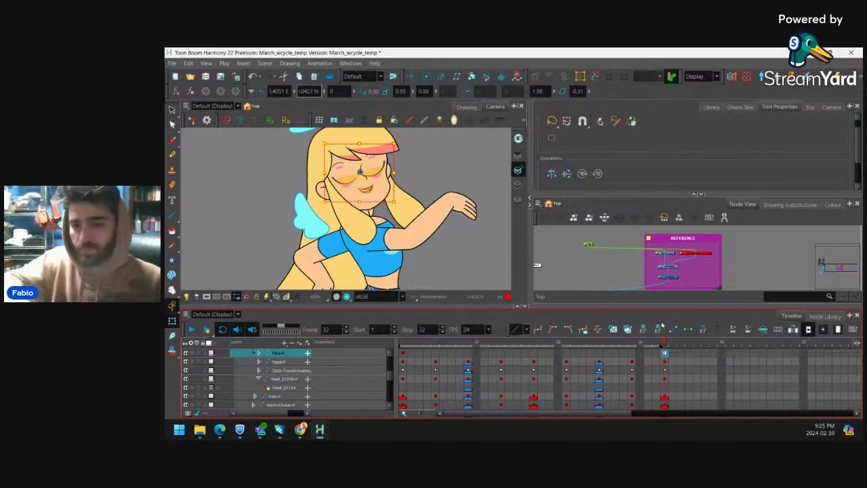
# Review the face's pose on frames 1 to 9 without its intermediate keyframes.
pyautogui.moveTo(408, 345)
pyautogui.mouseDown()
pyautogui.moveTo(631, 346)
pyautogui.moveTo(403, 348)
pyautogui.mouseUp()
pyautogui.press('1')
pyautogui.press('1')
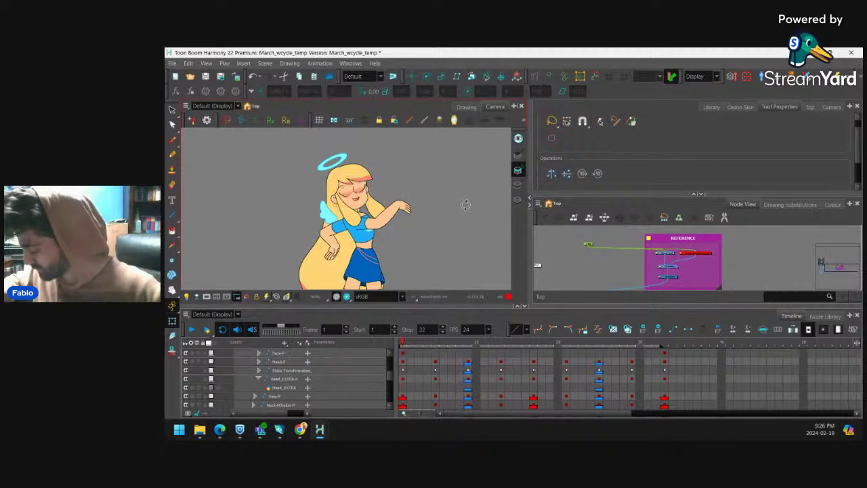
pyautogui.click(419, 346)
pyautogui.click(442, 351)
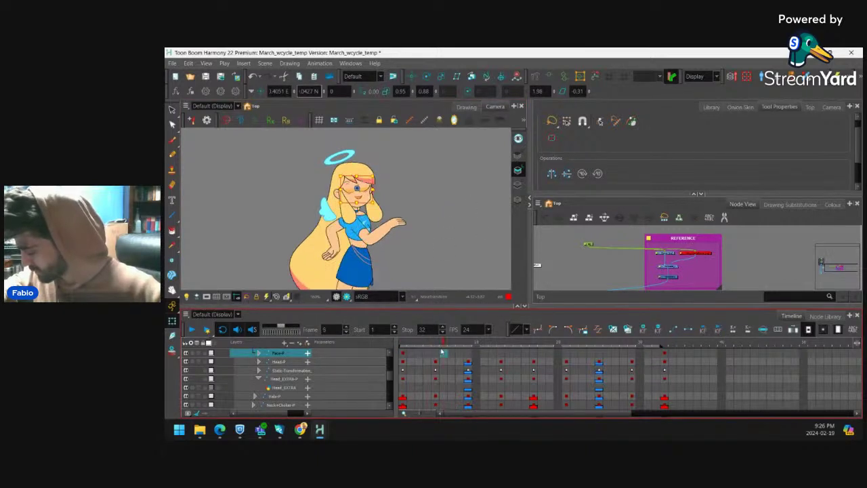
pyautogui.click(468, 353)
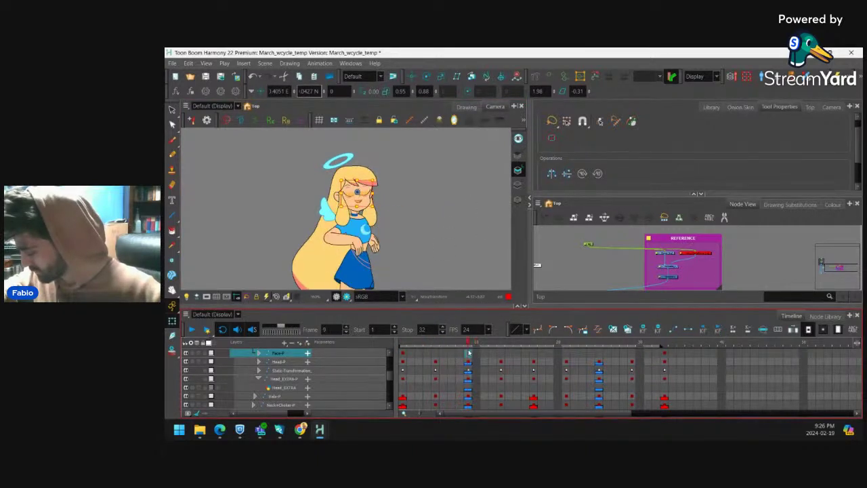
pyautogui.click(404, 354)
pyautogui.press('2')
pyautogui.press('2')
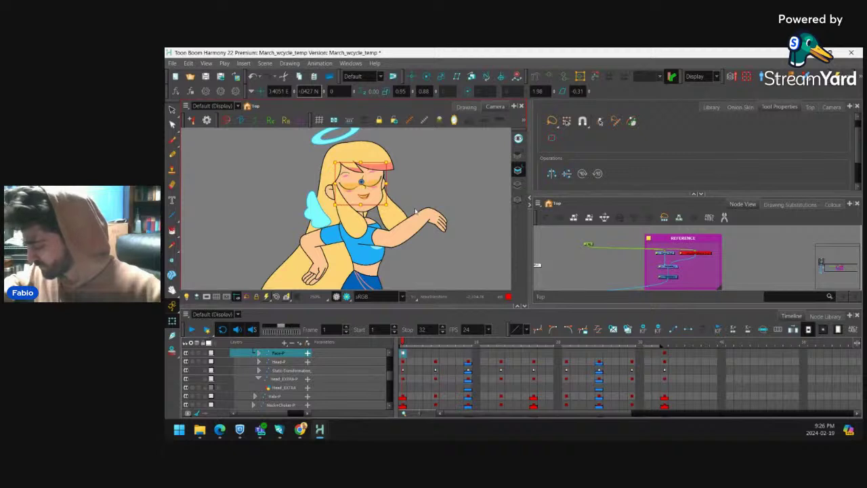
# Try to rescale the head together with its hair at frame 1.
pyautogui.press('b')
pyautogui.press('b')
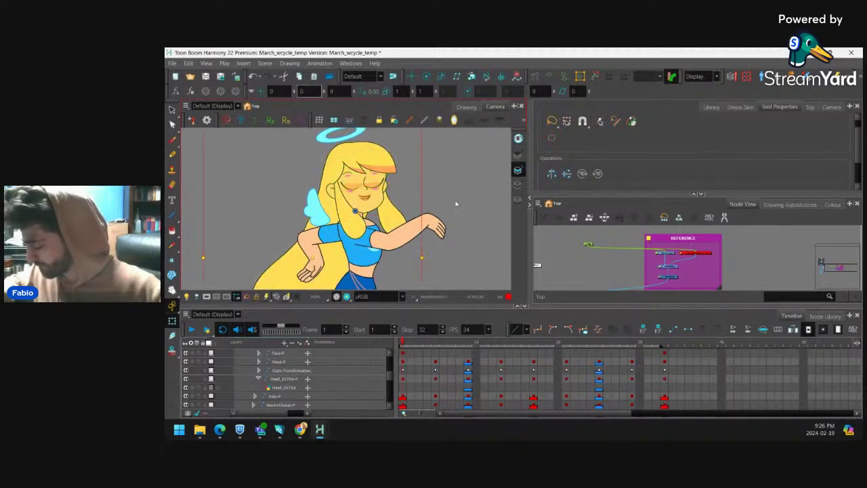
pyautogui.moveTo(460, 199); pyautogui.dragTo(451, 200)
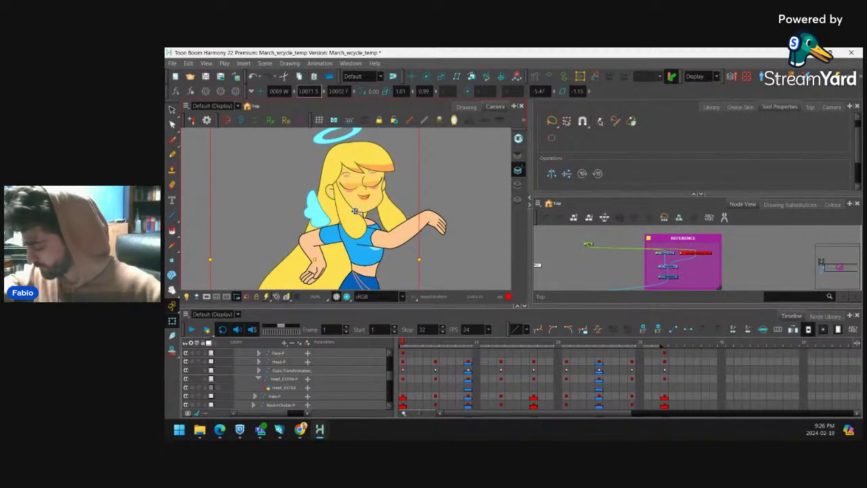
pyautogui.scroll(-2, 381, 206)
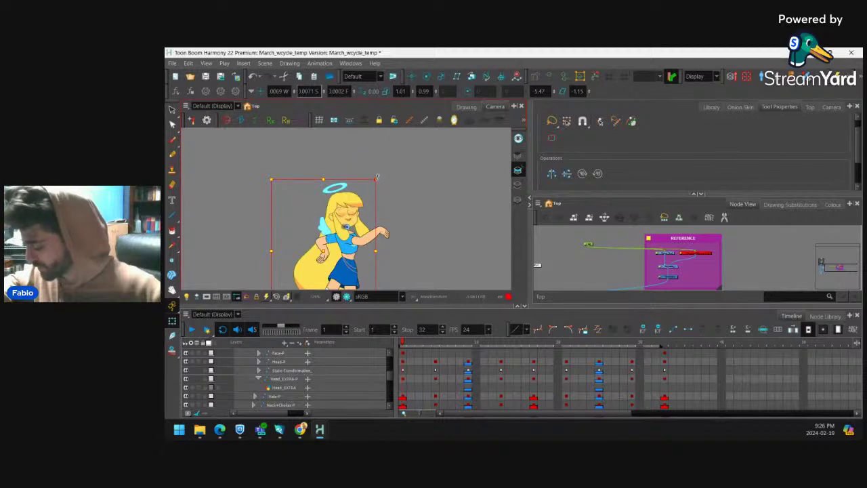
pyautogui.moveTo(377, 177); pyautogui.dragTo(381, 180)
pyautogui.press('1')
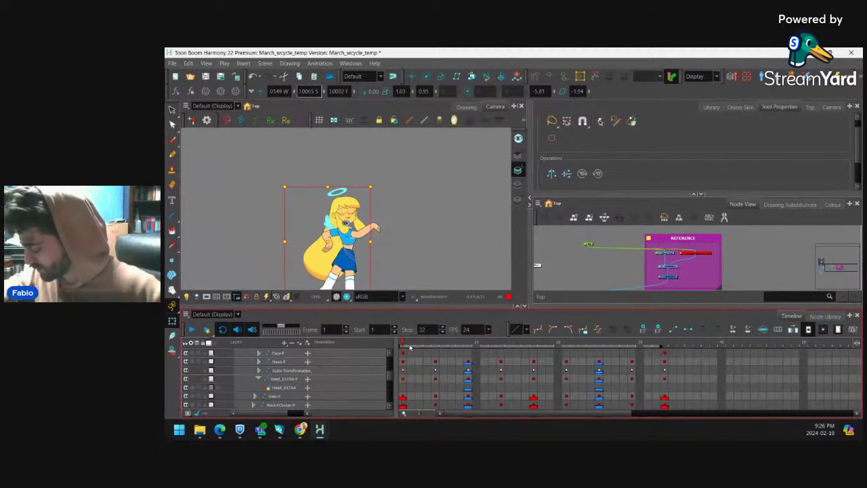
pyautogui.moveTo(409, 347)
pyautogui.mouseDown()
pyautogui.moveTo(437, 352)
pyautogui.moveTo(418, 354)
pyautogui.mouseUp()
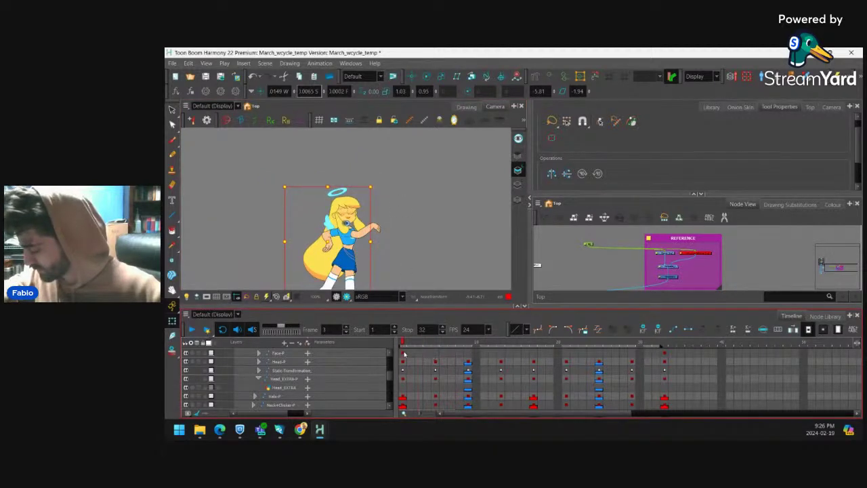
pyautogui.press('2')
pyautogui.press('2')
pyautogui.press('space')
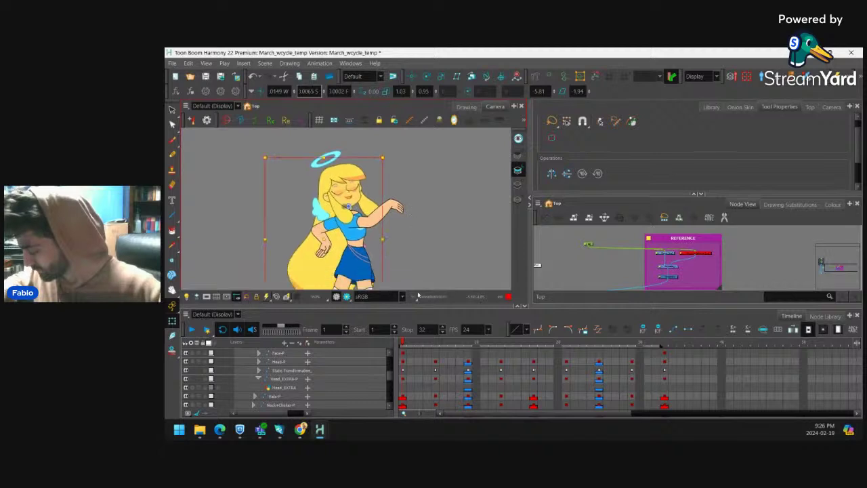
pyautogui.click(403, 353)
pyautogui.press('b')
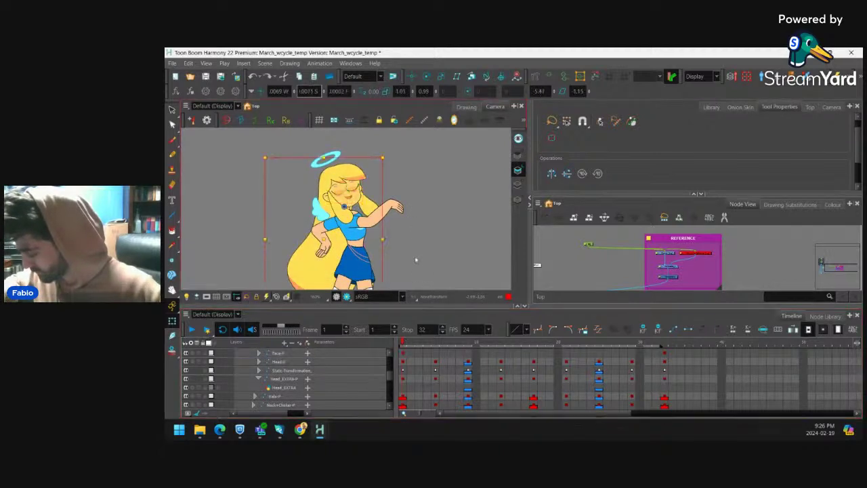
# Key the face at frame 5 and rescale it to about 0.98 wide and 0.85 high.
pyautogui.scroll(3, 363, 157)
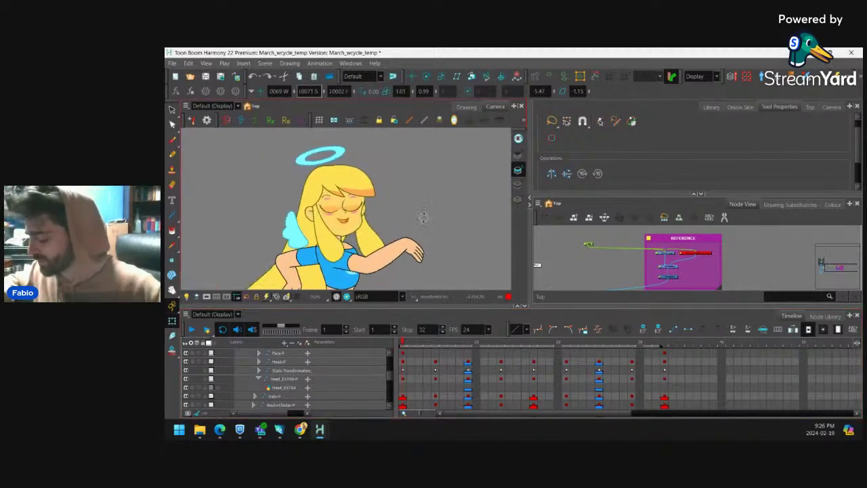
pyautogui.scroll(1, 344, 207)
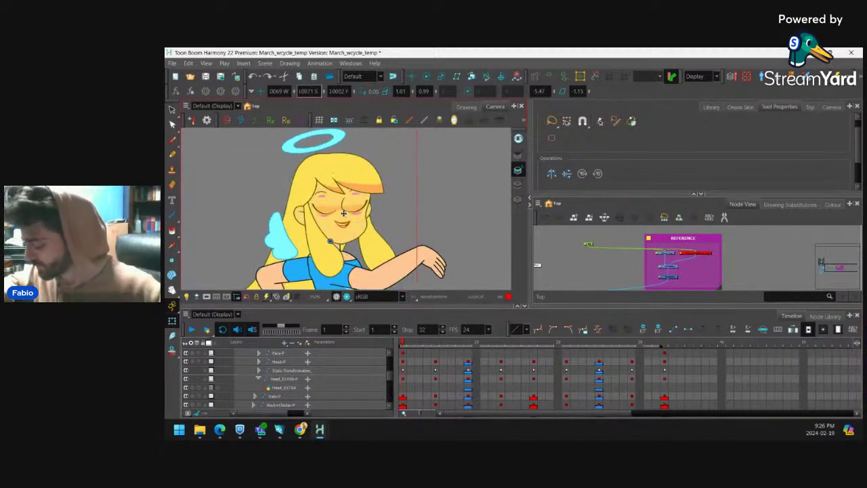
pyautogui.click(352, 210)
pyautogui.press('b')
pyautogui.press('b')
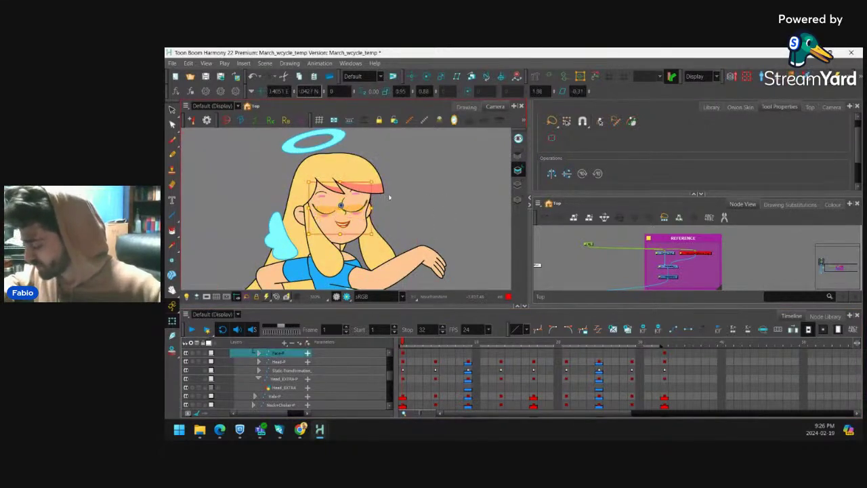
pyautogui.click(468, 354)
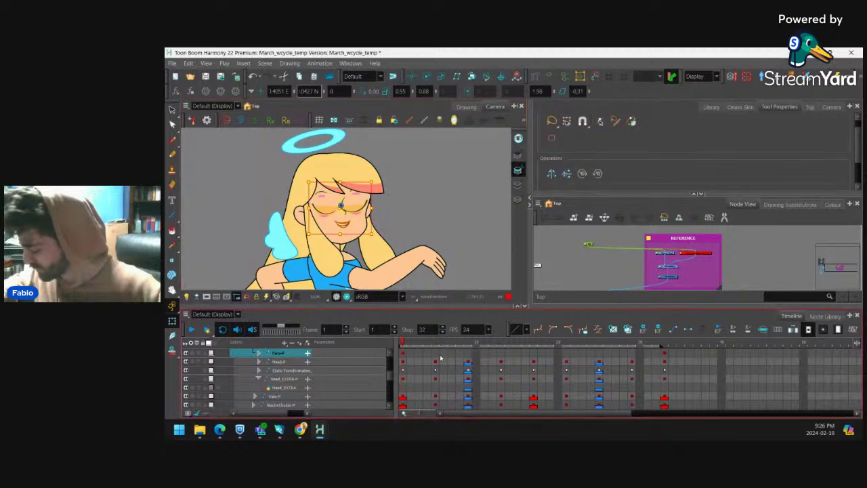
pyautogui.click(436, 354)
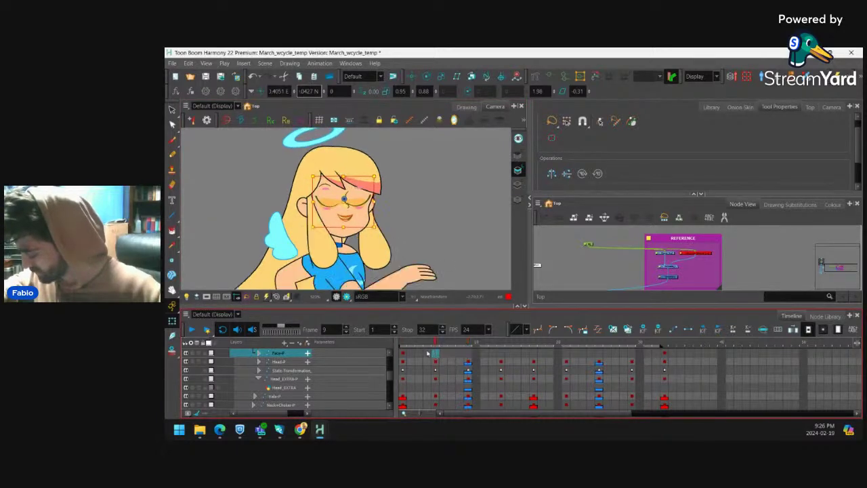
pyautogui.click(403, 353)
pyautogui.click(436, 354)
pyautogui.scroll(2, 358, 197)
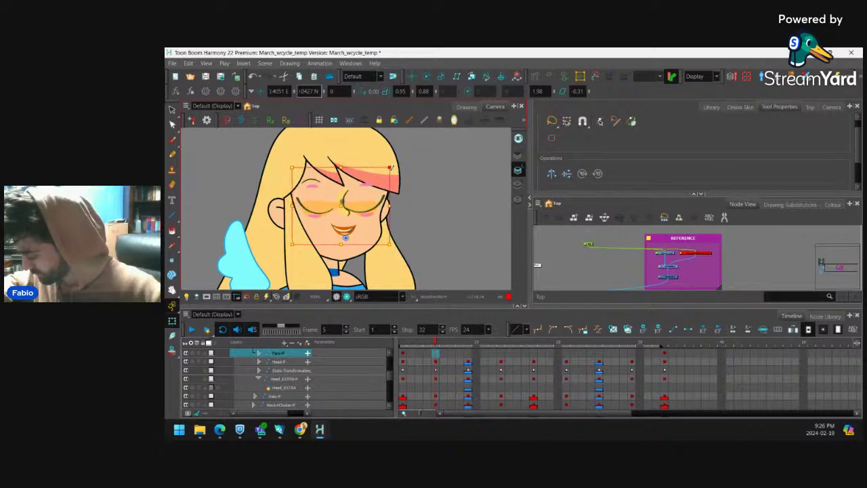
pyautogui.click(430, 345)
pyautogui.click(434, 348)
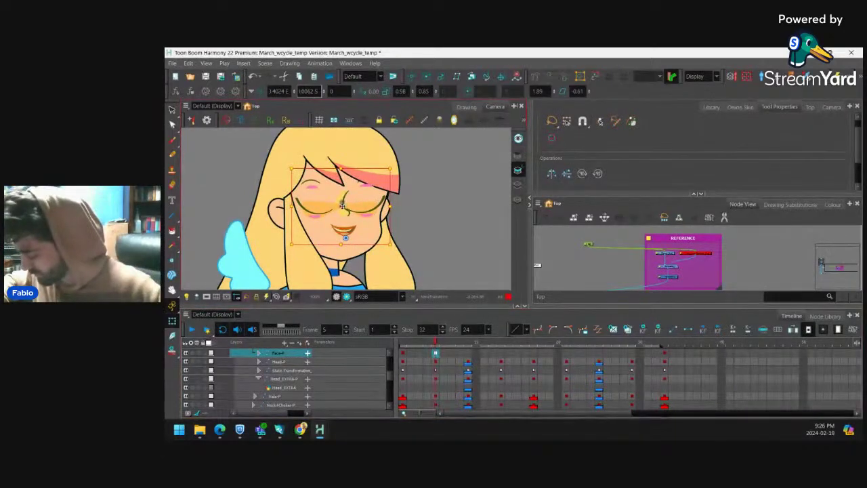
# Nudge the face slightly downward at frame 5 and compare it with the neighbouring frames.
pyautogui.press('Down')
pyautogui.press('Down')
pyautogui.press('Down')
pyautogui.click(429, 345)
pyautogui.click(434, 346)
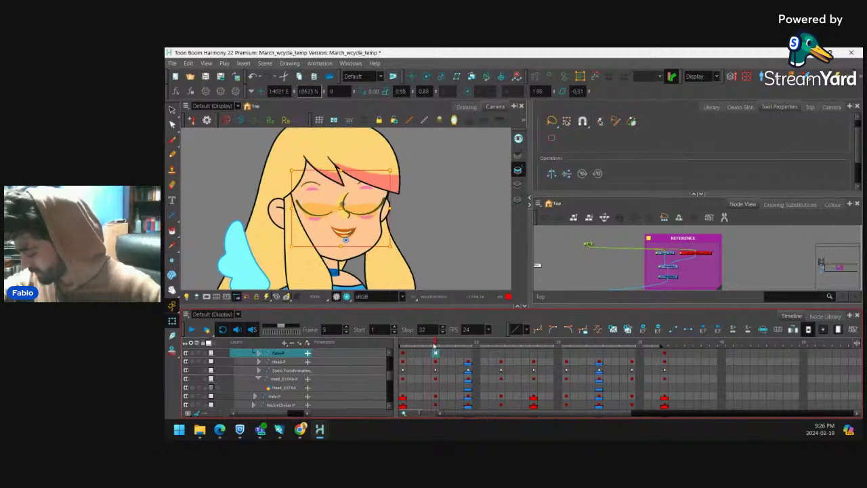
# Copy the face's keyframe from frame 1 to frame 9.
pyautogui.click(404, 353)
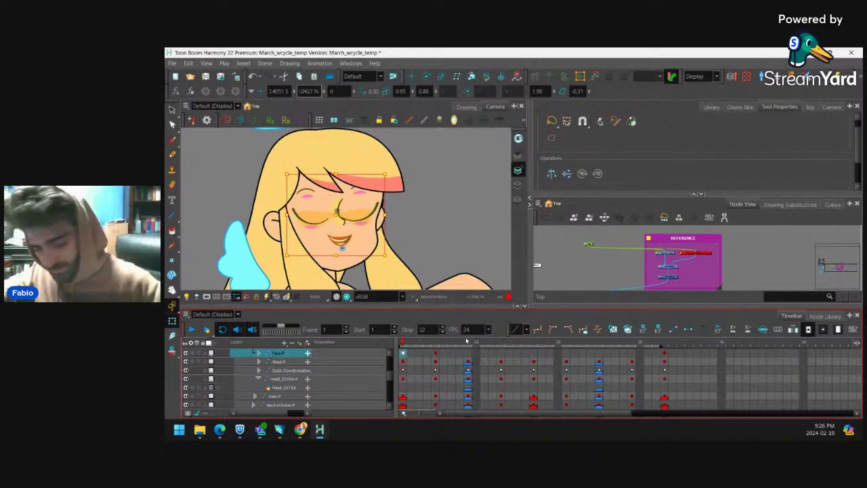
pyautogui.click(469, 354)
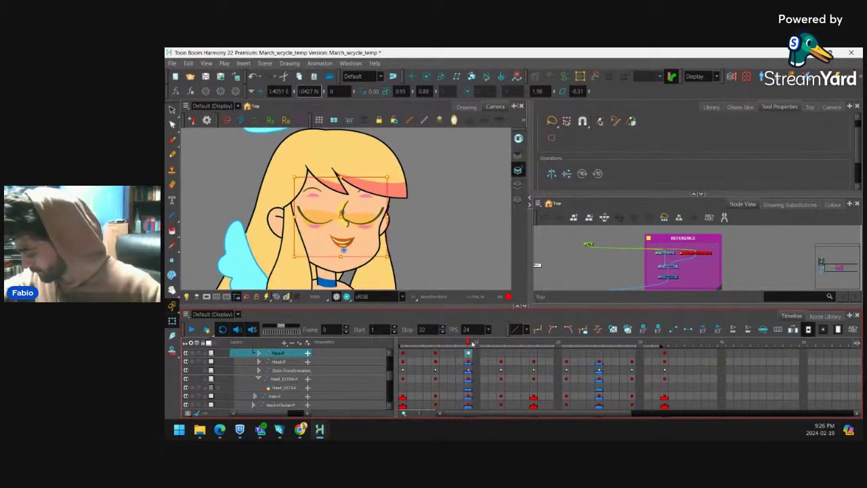
pyautogui.click(477, 347)
pyautogui.click(500, 352)
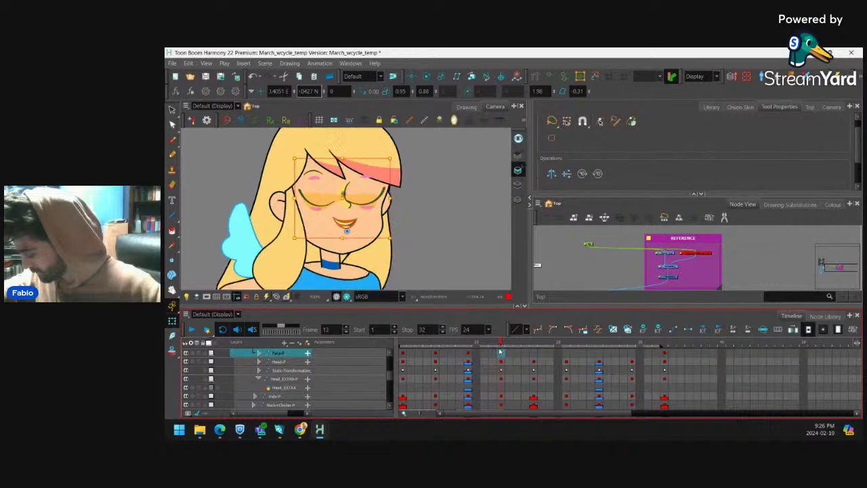
# Repeat the face's keyframes of frames 1 to 9 over the remaining cycle up to frame 33.
pyautogui.click(436, 353)
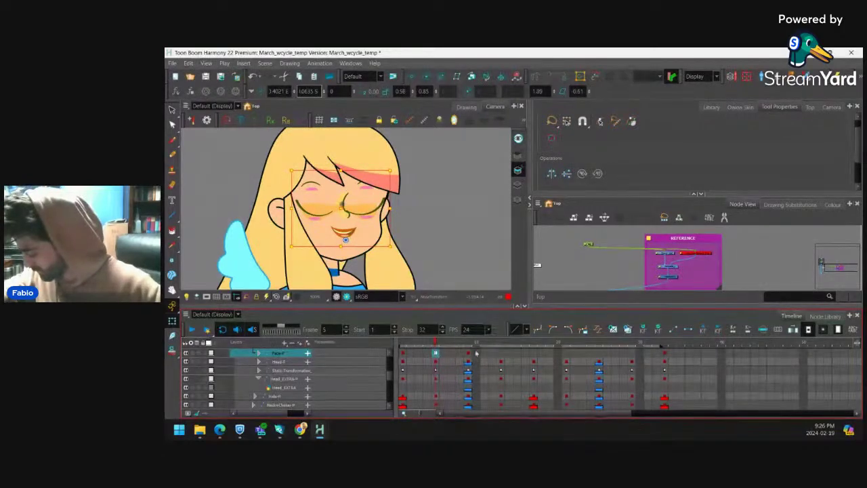
pyautogui.moveTo(402, 354); pyautogui.dragTo(470, 358)
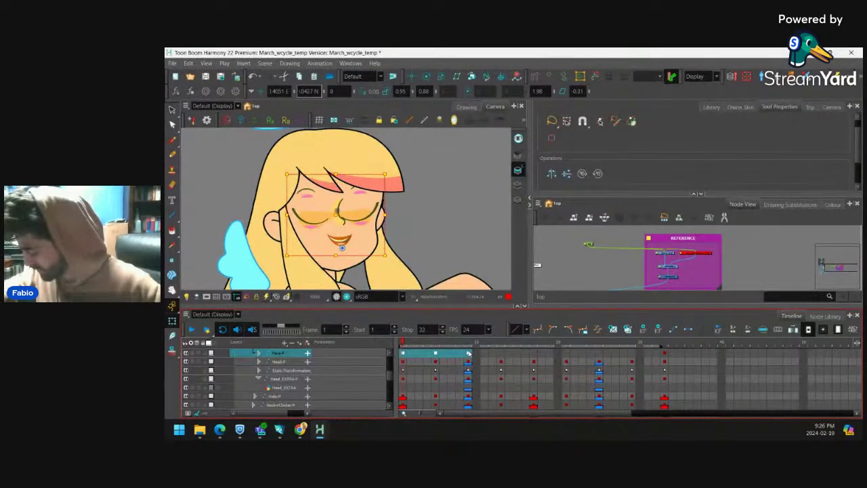
pyautogui.click(533, 354)
pyautogui.click(599, 354)
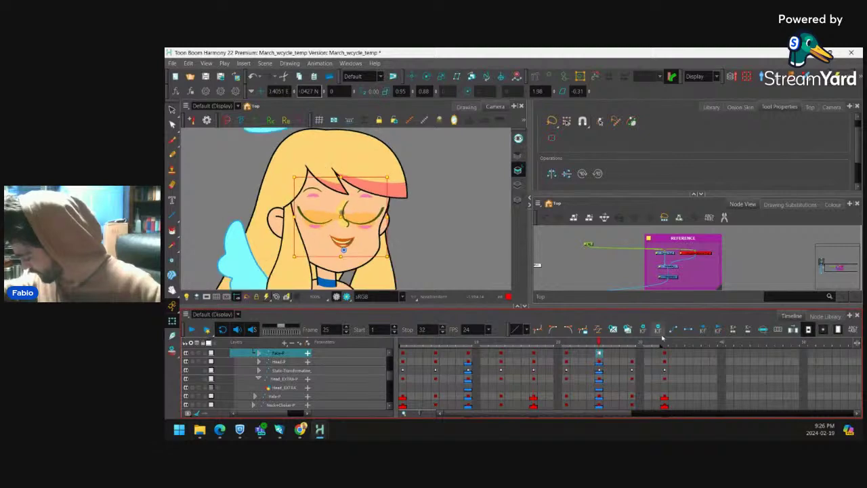
# Play the walk cycle and review the face's motion on the whole character.
pyautogui.scroll(-5, 449, 209)
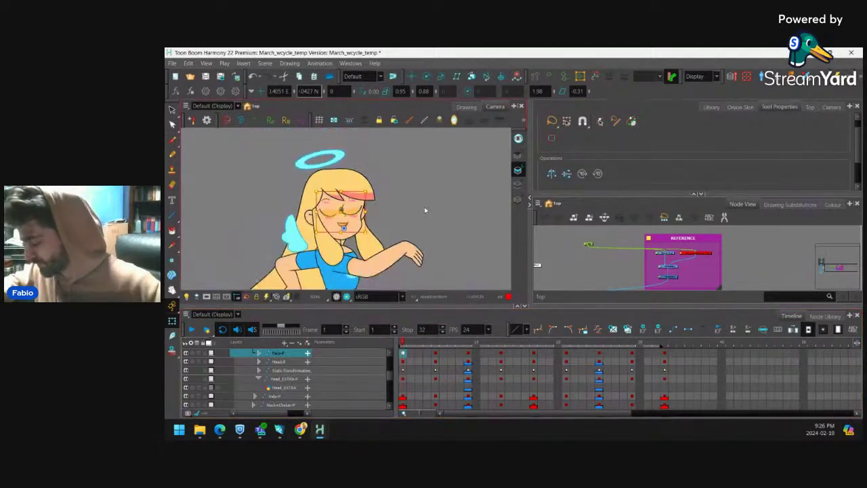
pyautogui.click(192, 329)
pyautogui.click(192, 330)
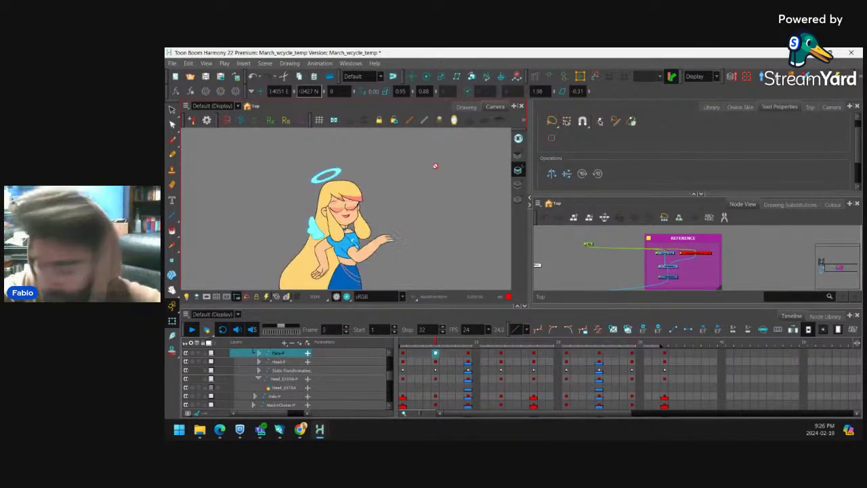
pyautogui.click(194, 329)
pyautogui.scroll(-4, 406, 196)
pyautogui.scroll(2, 409, 196)
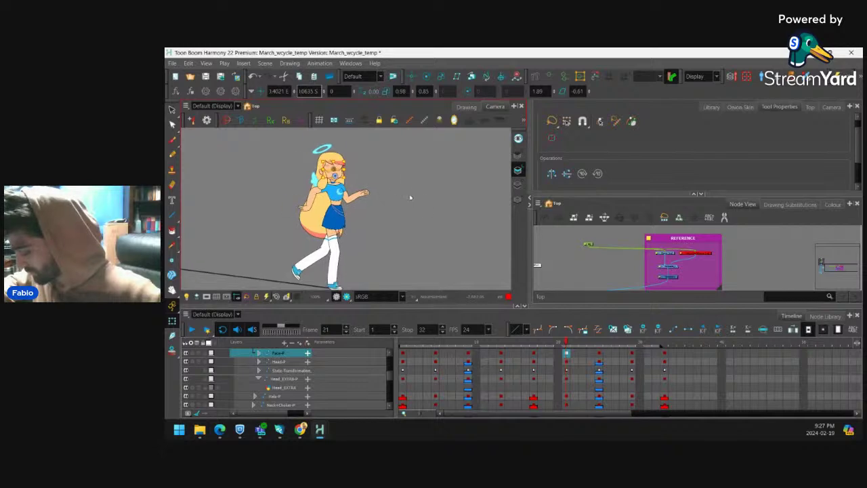
pyautogui.scroll(-3, 432, 195)
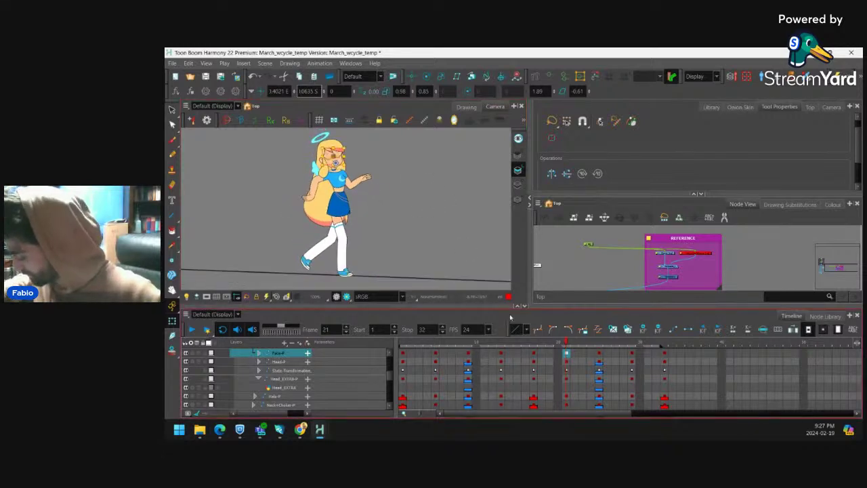
# Enlarge the camera view and play the walk cycle to review the whole character.
pyautogui.moveTo(518, 310); pyautogui.dragTo(519, 332)
pyautogui.moveTo(530, 217); pyautogui.dragTo(596, 217)
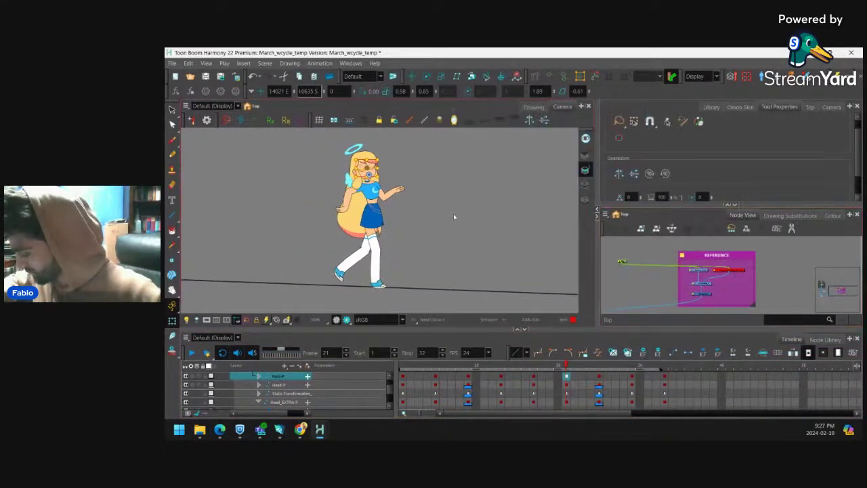
pyautogui.scroll(-2, 461, 218)
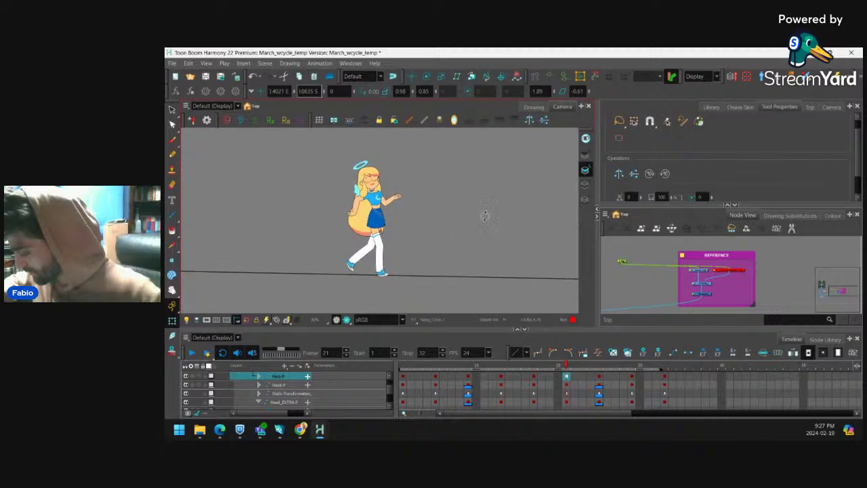
pyautogui.scroll(-4, 487, 196)
pyautogui.click(483, 214)
pyautogui.scroll(4, 442, 217)
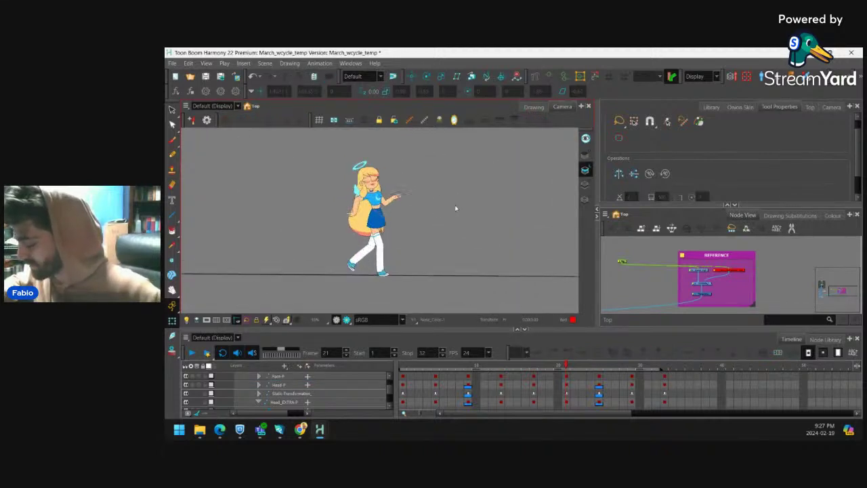
pyautogui.scroll(2, 456, 208)
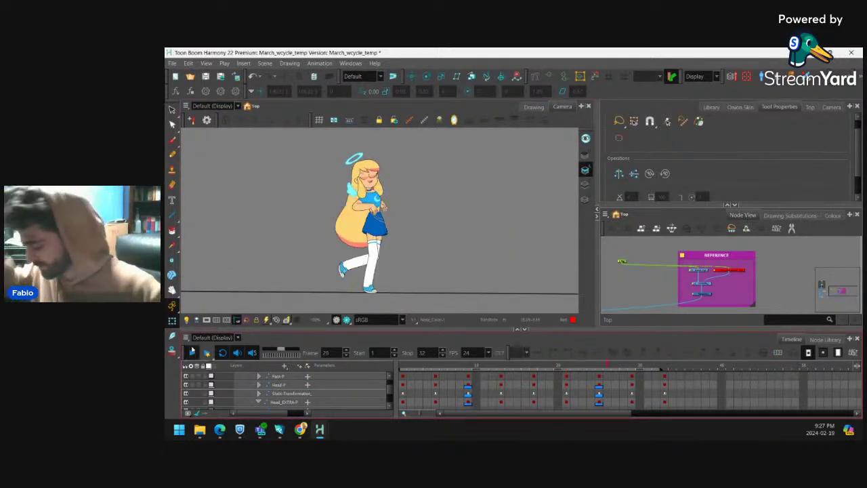
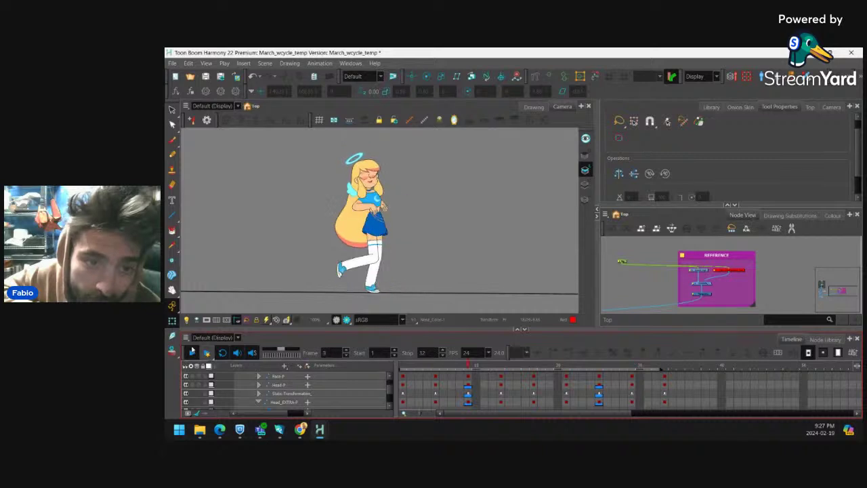
pyautogui.click(192, 351)
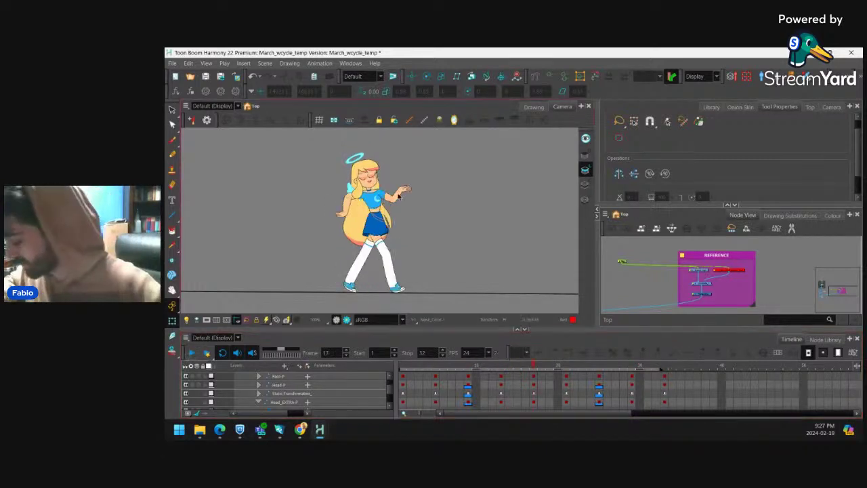
# Select the halo's peg and raise the halo slightly above the head at frame 1.
pyautogui.scroll(1, 361, 157)
pyautogui.click(358, 141)
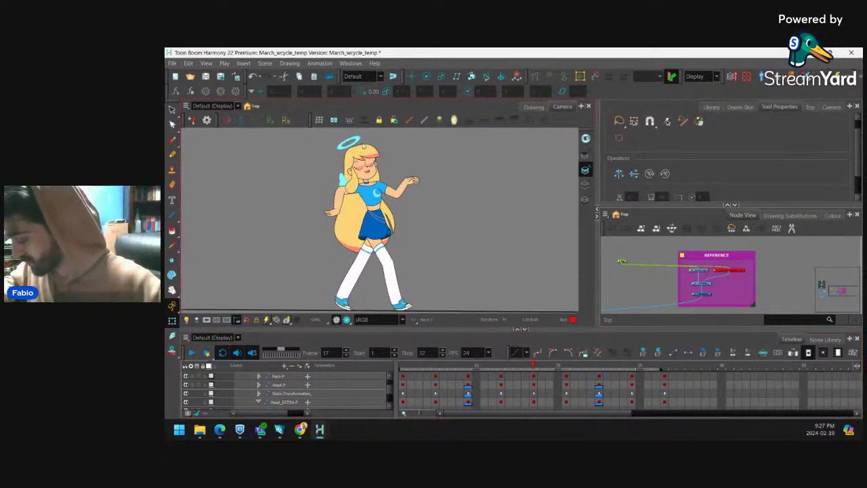
pyautogui.click(365, 145)
pyautogui.hotkey('shift', 'b')
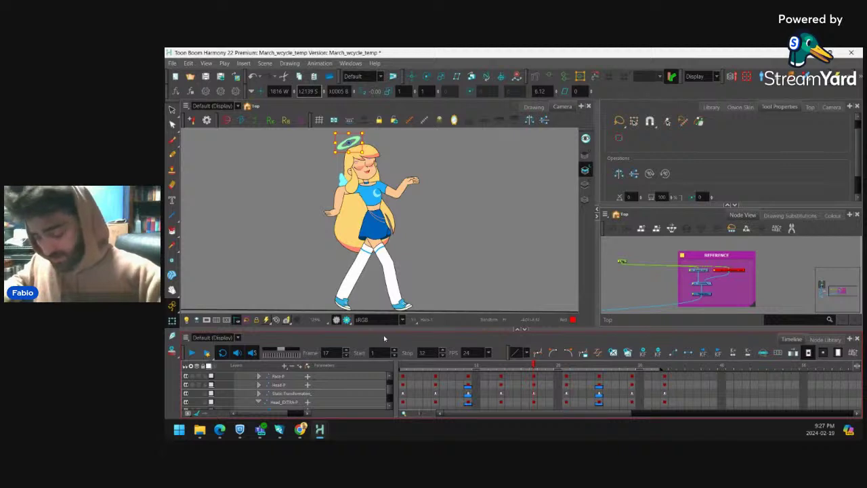
pyautogui.press('o')
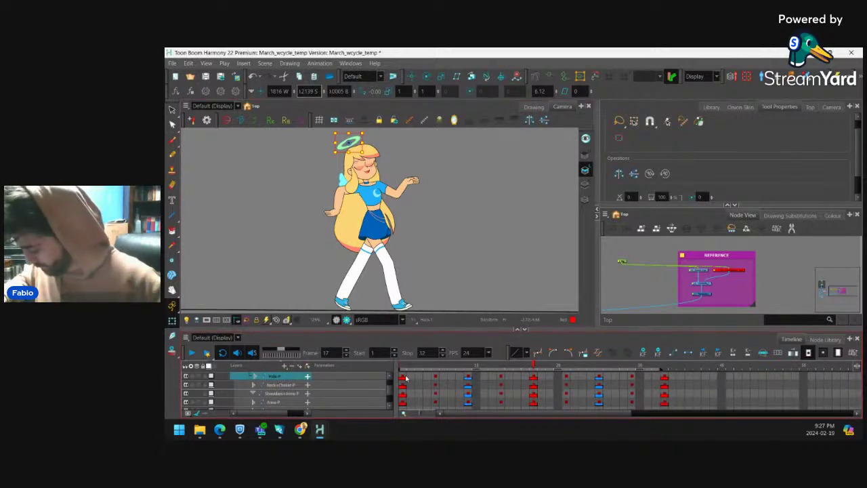
pyautogui.click(405, 378)
pyautogui.moveTo(417, 185); pyautogui.dragTo(419, 224)
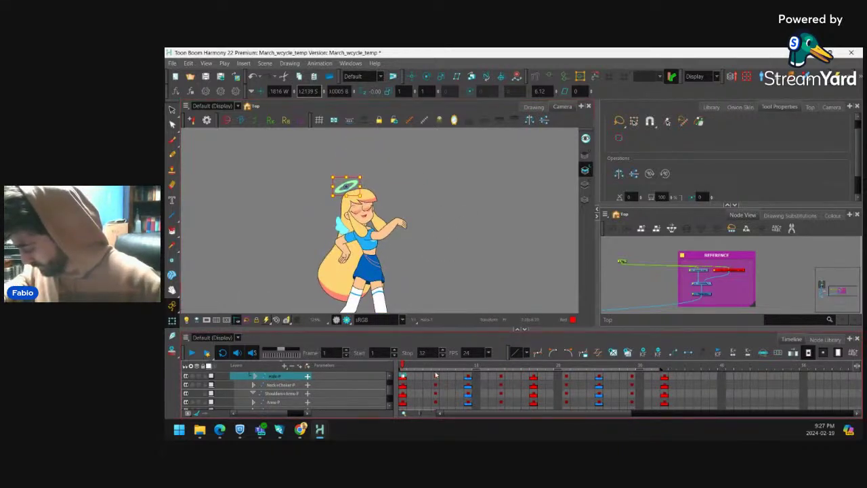
pyautogui.click(436, 376)
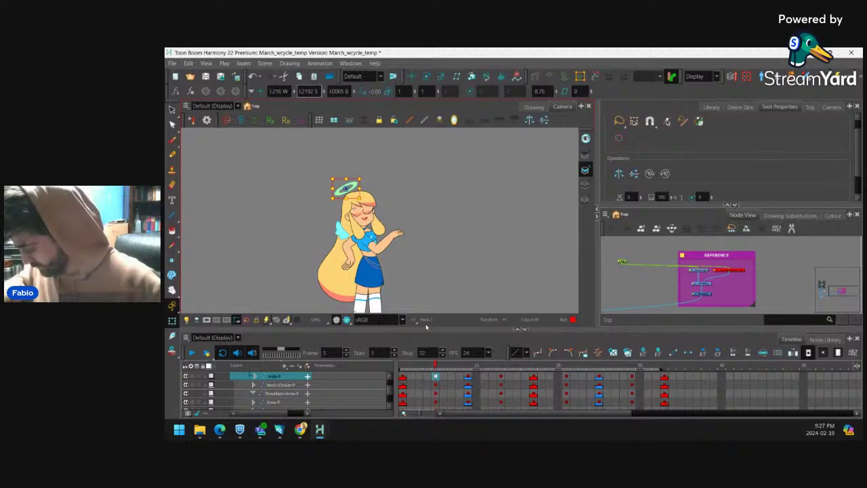
pyautogui.press('Return')
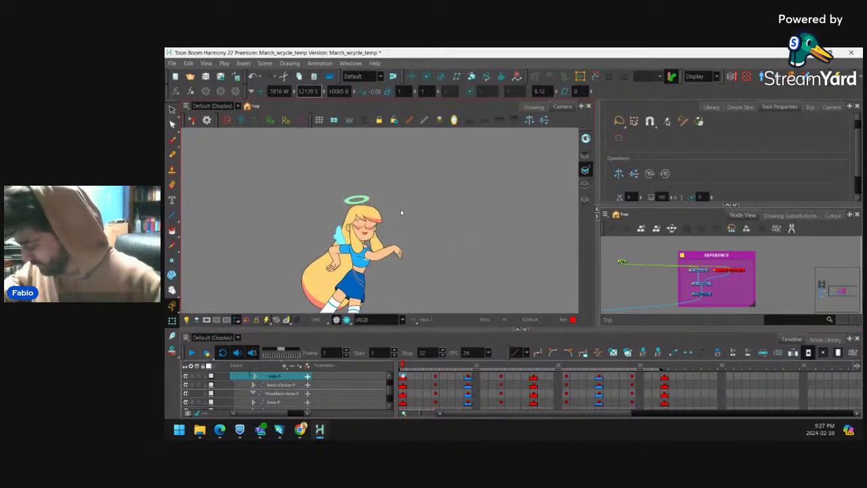
pyautogui.press('Up')
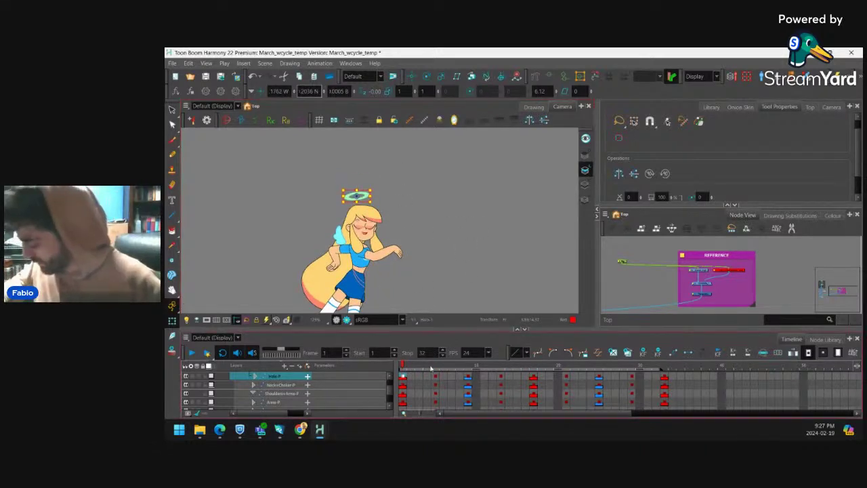
# Adjust the halo's height and flatten its shape at frame 5, comparing it with the neighbouring frames.
pyautogui.click(437, 377)
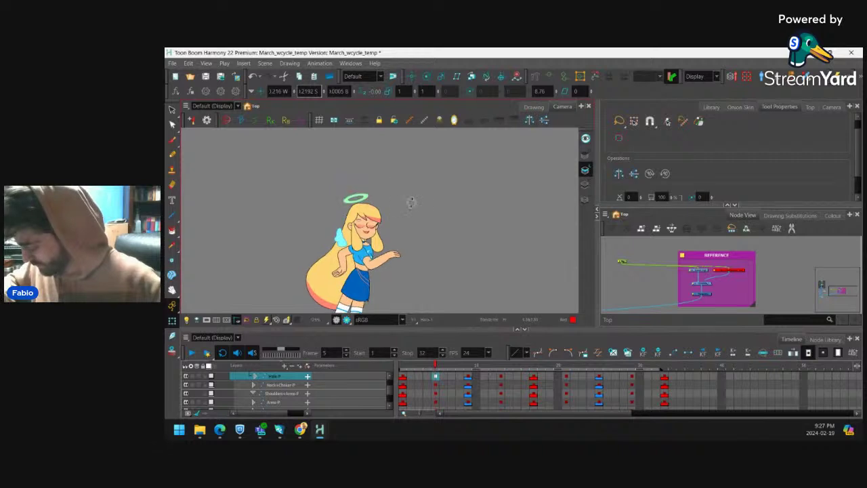
pyautogui.scroll(3, 408, 191)
pyautogui.moveTo(332, 178); pyautogui.dragTo(379, 158)
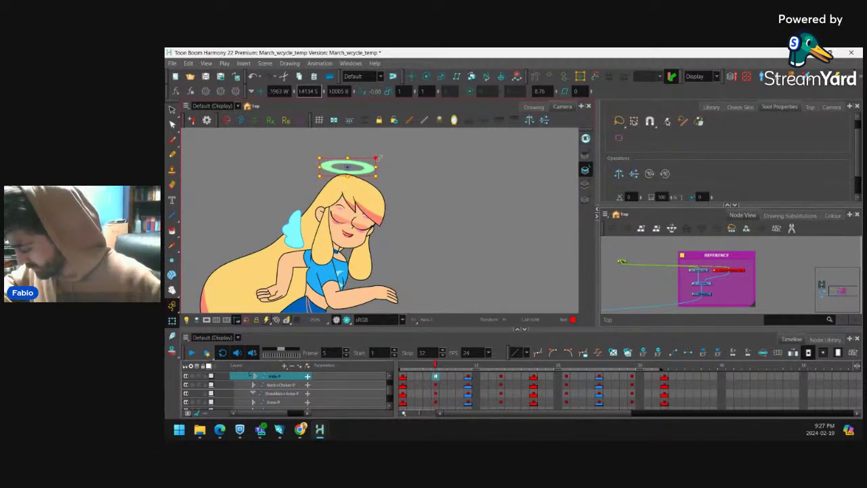
pyautogui.scroll(-3, 449, 222)
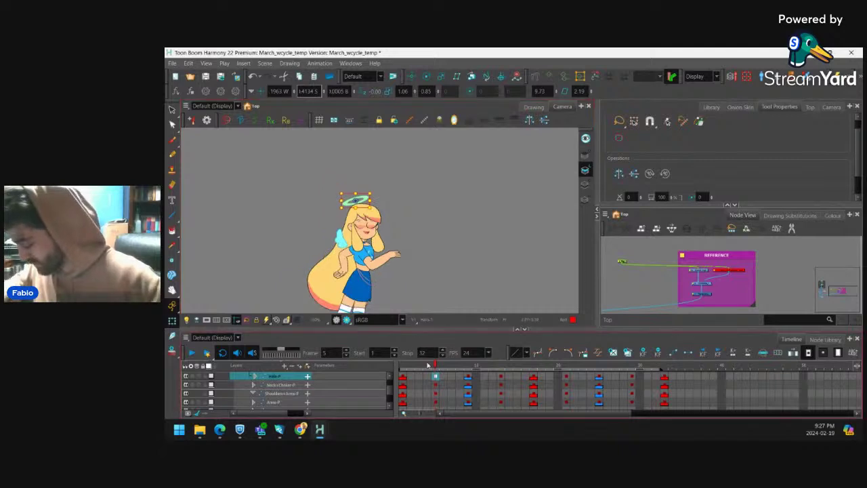
pyautogui.click(443, 369)
pyautogui.moveTo(443, 370)
pyautogui.mouseDown()
pyautogui.moveTo(400, 370)
pyautogui.moveTo(439, 371)
pyautogui.mouseUp()
pyautogui.click(469, 378)
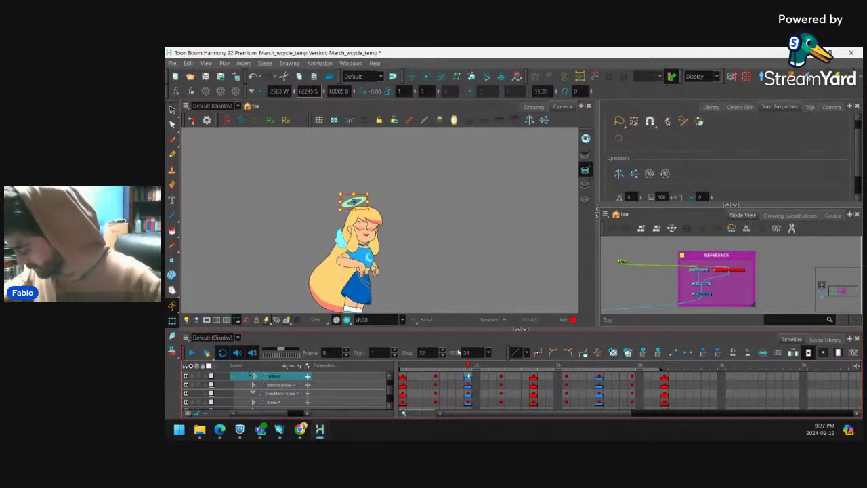
# Copy the halo's keyframe from frame 1 to frame 9.
pyautogui.click(404, 379)
pyautogui.hotkey('ctrl', 'c')
pyautogui.click(470, 378)
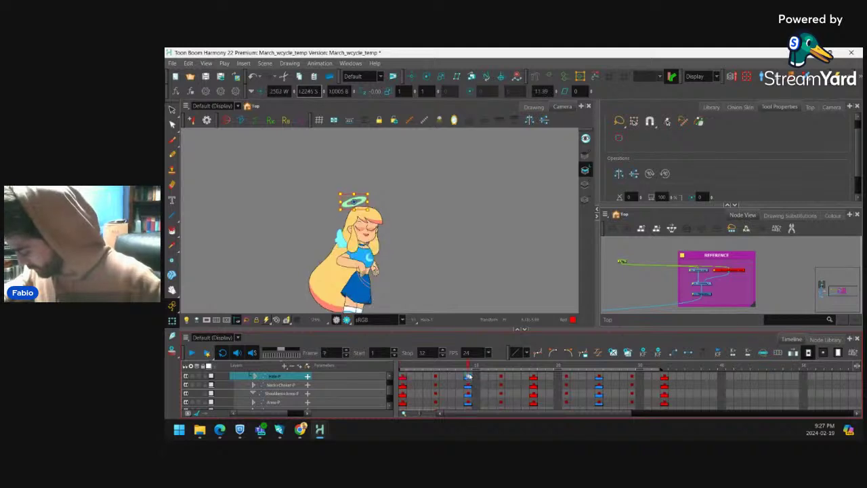
pyautogui.hotkey('ctrl', 'v')
# Repeat the halo's keyframes of frames 1 to 9 over the remaining cycle up to frame 33.
pyautogui.moveTo(404, 378); pyautogui.dragTo(468, 378)
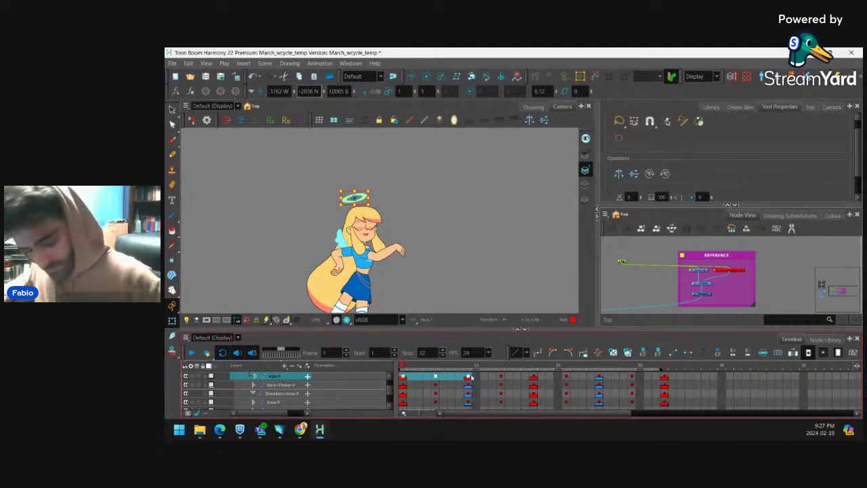
pyautogui.click(468, 380)
pyautogui.hotkey('ctrl', 'v')
pyautogui.click(536, 380)
pyautogui.hotkey('ctrl', 'v')
pyautogui.click(601, 378)
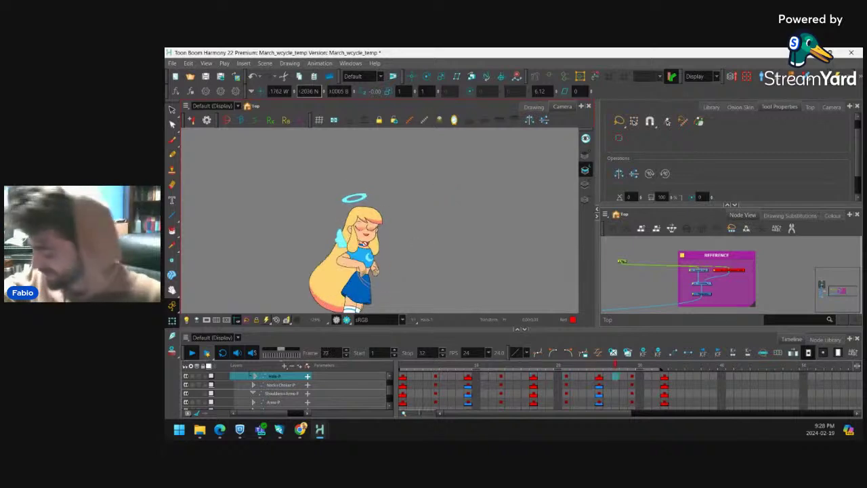
# Play the walk cycle, undo the halo's keyframe changes and scrub through the restored motion.
pyautogui.click(191, 353)
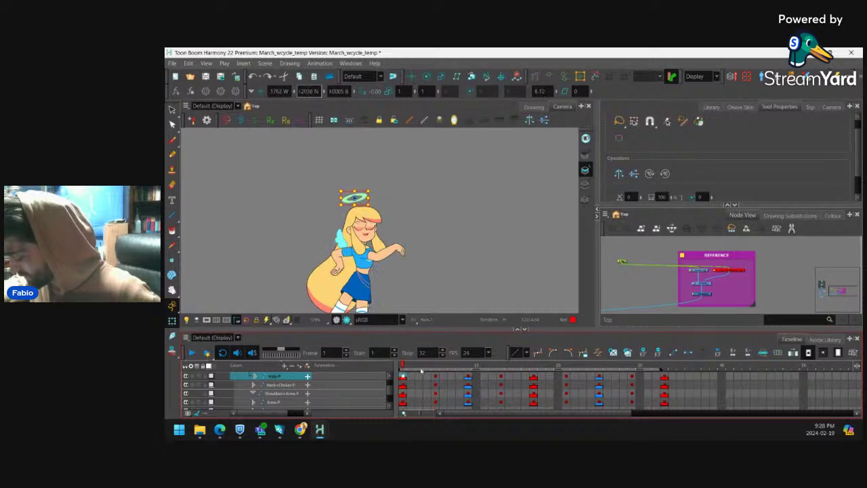
pyautogui.hotkey('ctrl', 'z')
pyautogui.hotkey('ctrl', 'z')
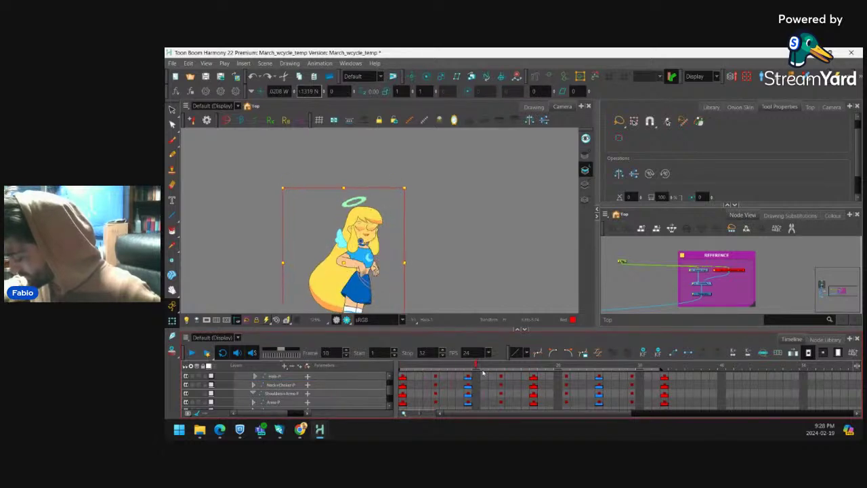
pyautogui.moveTo(483, 372); pyautogui.dragTo(530, 366)
pyautogui.moveTo(447, 371); pyautogui.dragTo(411, 369)
# Try to shift the wing outward from the character's back at frame 2.
pyautogui.click(456, 226)
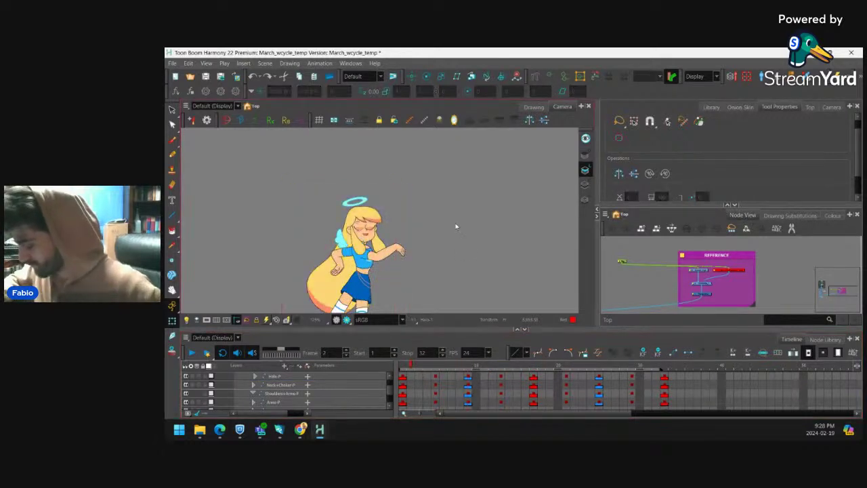
pyautogui.scroll(3, 359, 259)
pyautogui.click(349, 209)
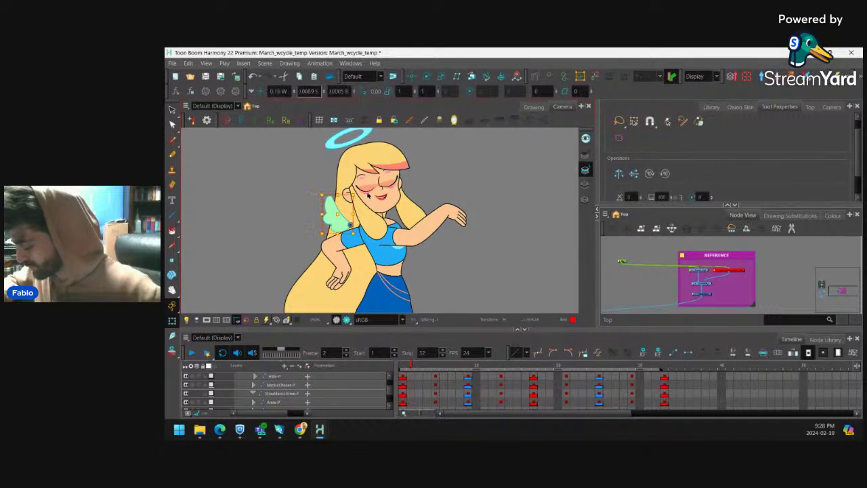
pyautogui.press('b')
pyautogui.hotkey('shift', 'b')
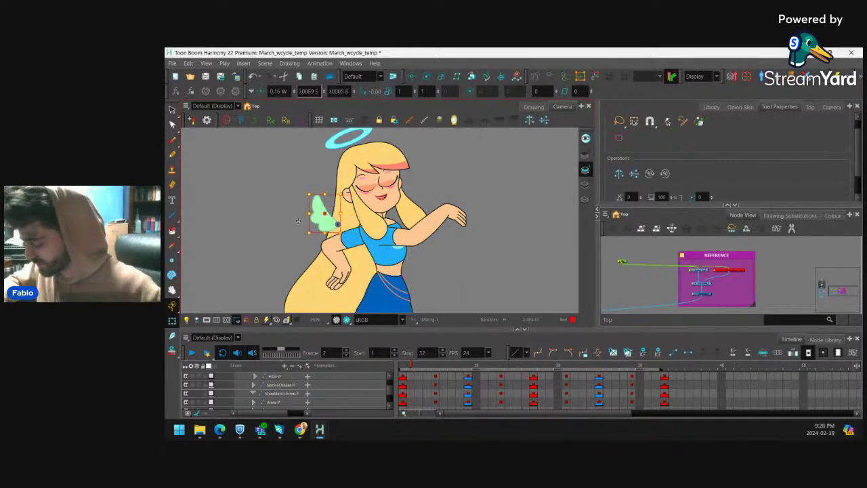
pyautogui.press('Return')
pyautogui.scroll(-3, 434, 193)
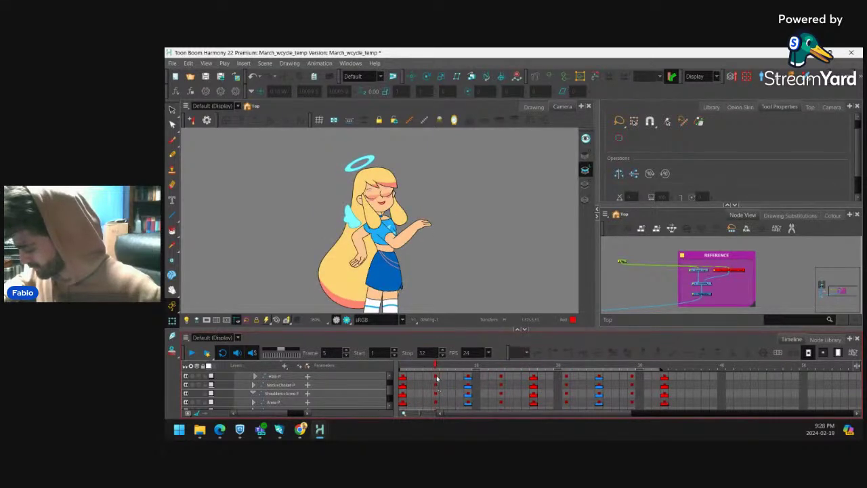
# Reshape the torso's deformation curve around the chest and side at frame 5.
pyautogui.click(429, 378)
pyautogui.click(436, 377)
pyautogui.scroll(2, 397, 166)
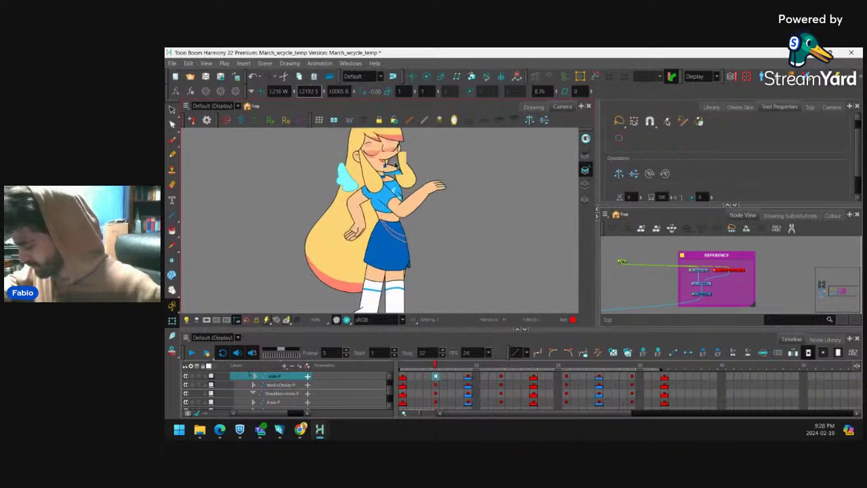
pyautogui.scroll(8, 395, 164)
pyautogui.click(369, 221)
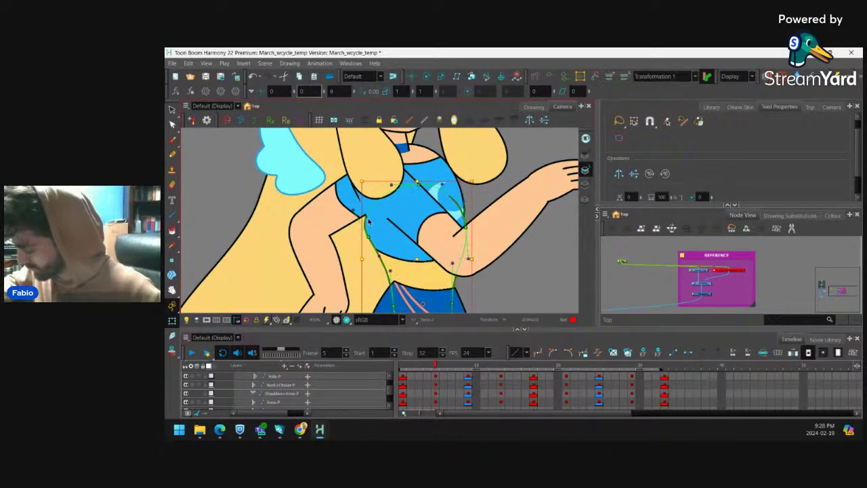
pyautogui.moveTo(368, 235); pyautogui.dragTo(417, 178)
pyautogui.press('Escape')
pyautogui.scroll(-2, 396, 209)
pyautogui.scroll(3, 461, 193)
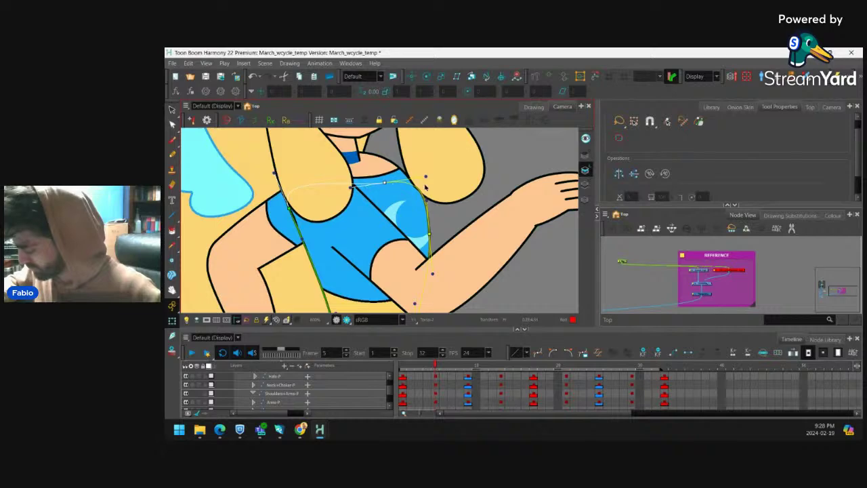
pyautogui.moveTo(425, 177); pyautogui.dragTo(420, 177)
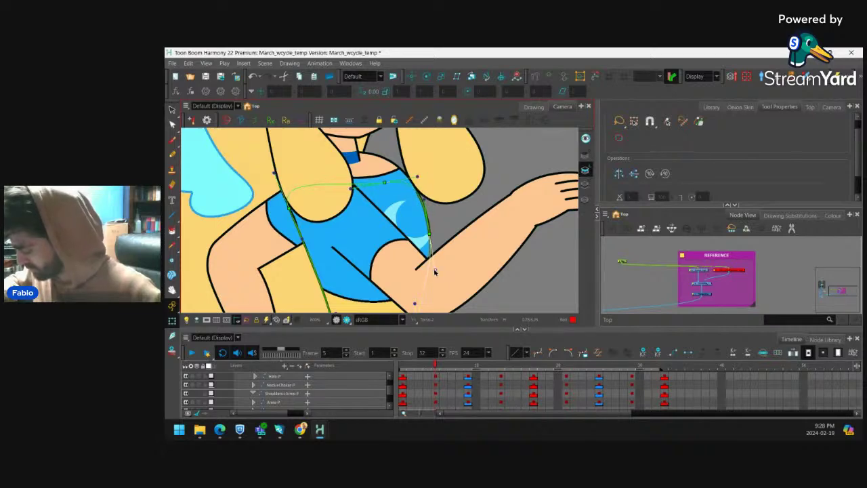
pyautogui.scroll(-5, 445, 218)
# Scrub through the walk cycle to examine the torso's shape and the wing's motion across frames.
pyautogui.click(436, 364)
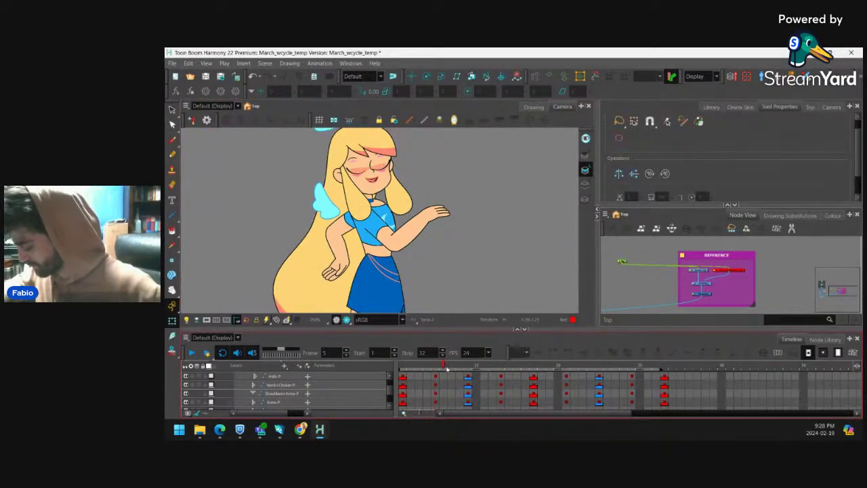
pyautogui.moveTo(447, 368)
pyautogui.mouseDown()
pyautogui.moveTo(666, 366)
pyautogui.moveTo(535, 379)
pyautogui.moveTo(391, 379)
pyautogui.mouseUp()
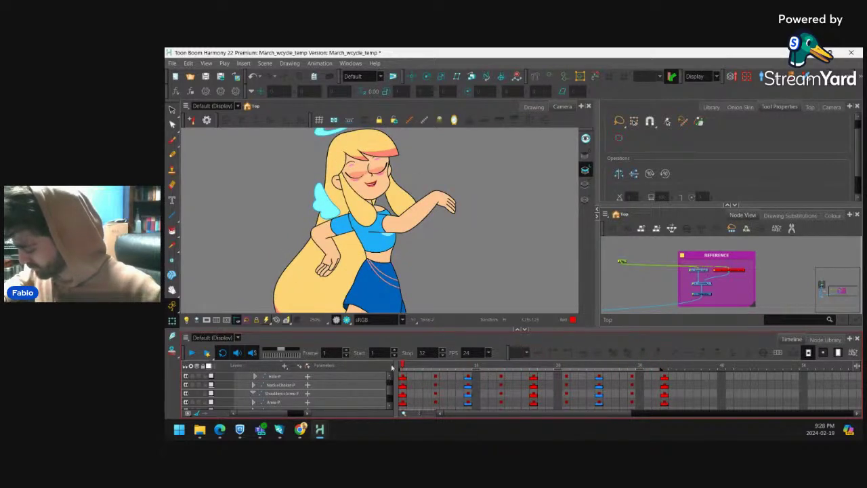
pyautogui.press('2')
pyautogui.press('1')
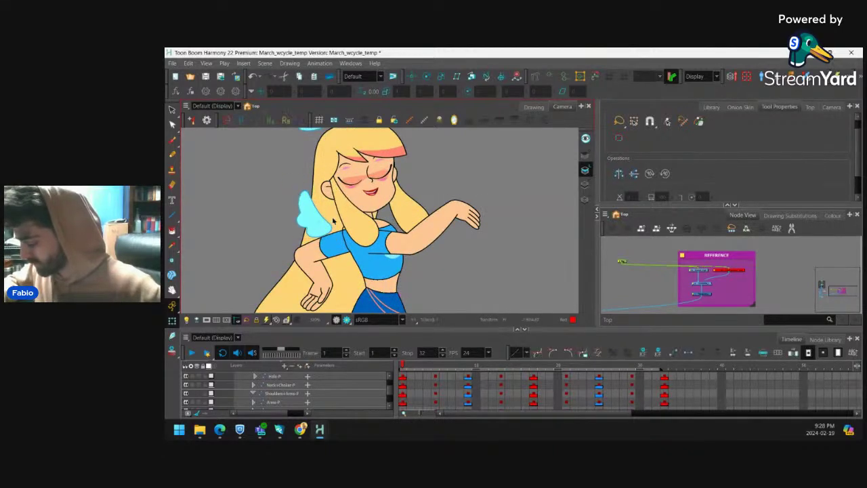
pyautogui.press('2')
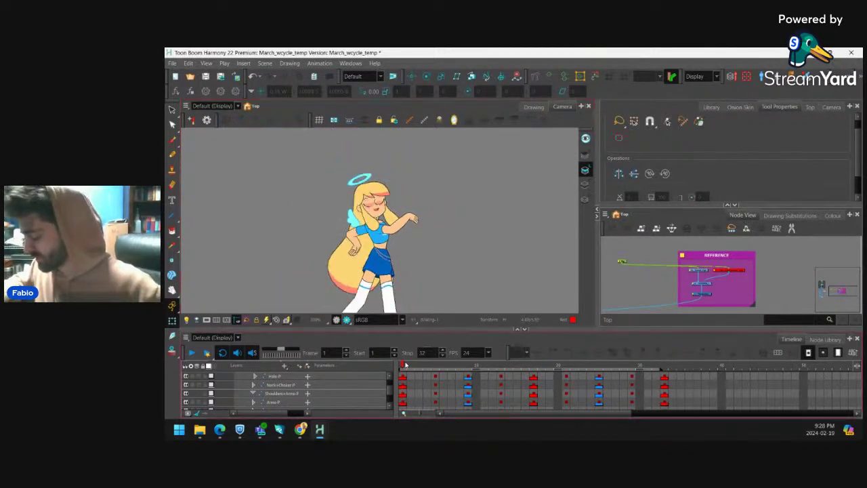
pyautogui.moveTo(405, 366); pyautogui.dragTo(607, 370)
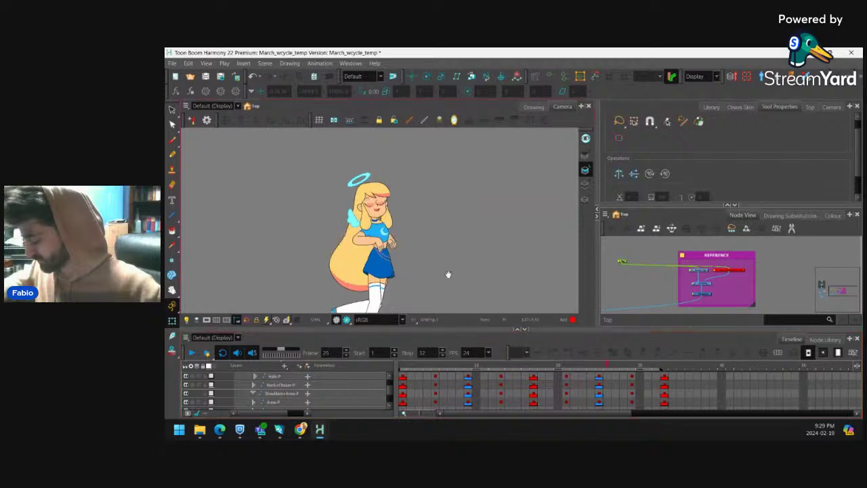
# Play the walk cycle with the whole character in view to examine the overall body motion.
pyautogui.moveTo(447, 275); pyautogui.dragTo(435, 234)
pyautogui.press('2')
pyautogui.click(192, 352)
pyautogui.press('Return')
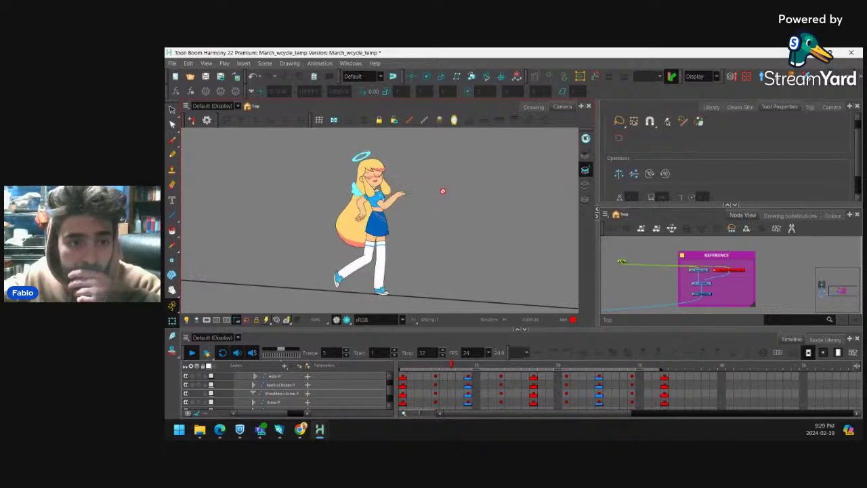
pyautogui.click(200, 354)
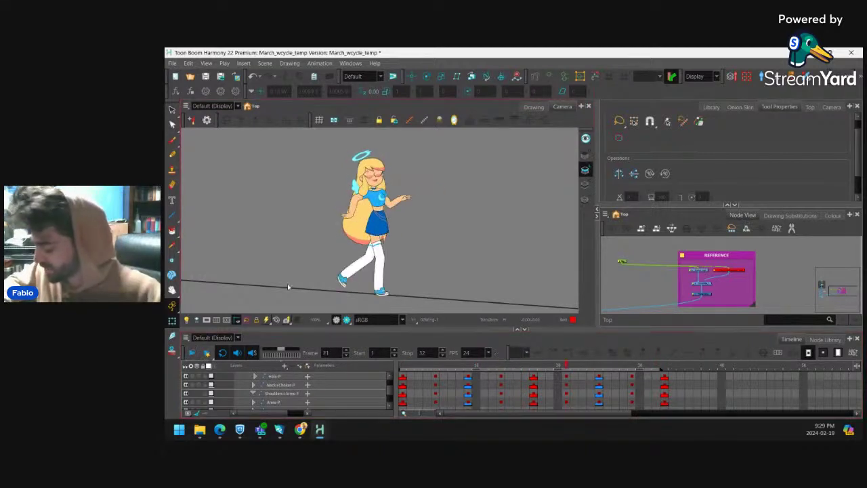
# Add keyframes to the whole character's master peg every four frames from frame 1 to frame 33.
pyautogui.click(390, 240)
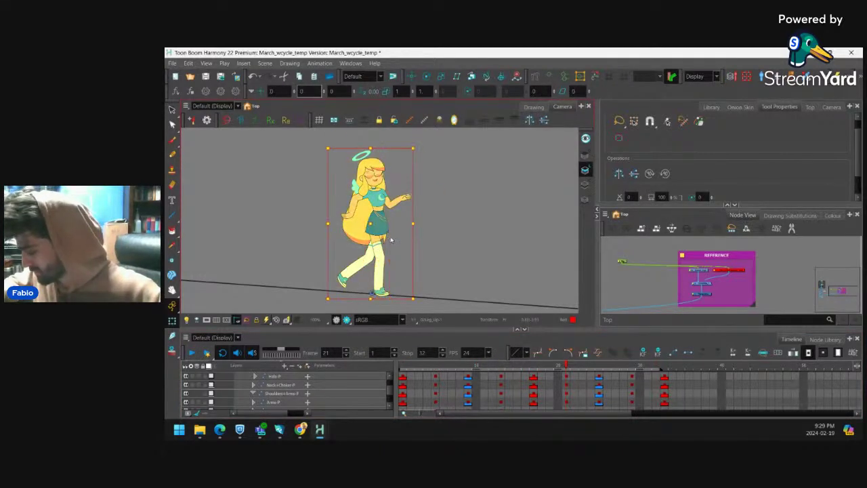
pyautogui.press('o')
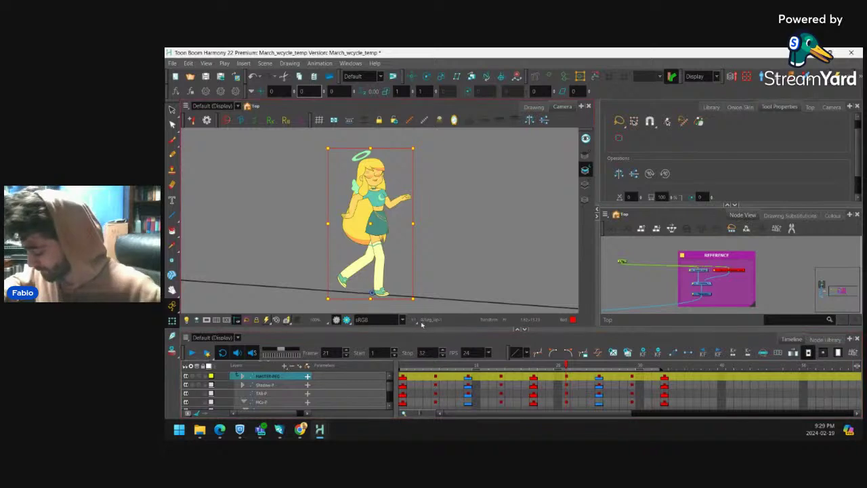
pyautogui.moveTo(409, 329); pyautogui.dragTo(409, 317)
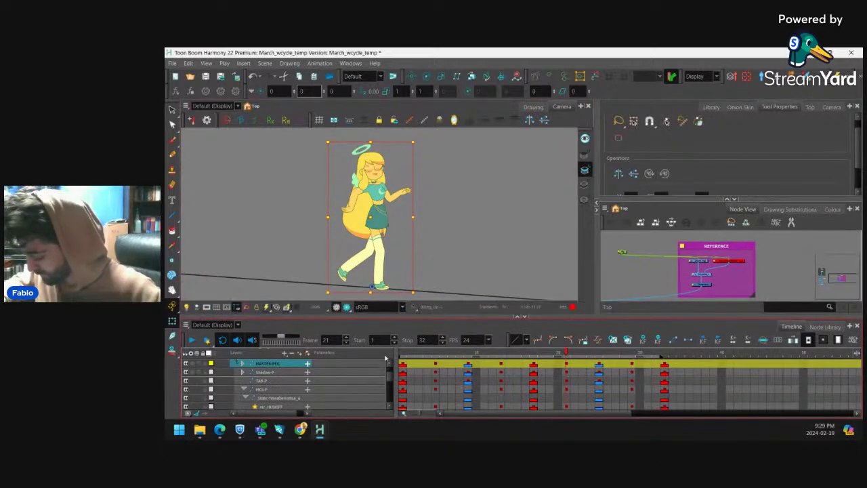
pyautogui.scroll(1, 391, 366)
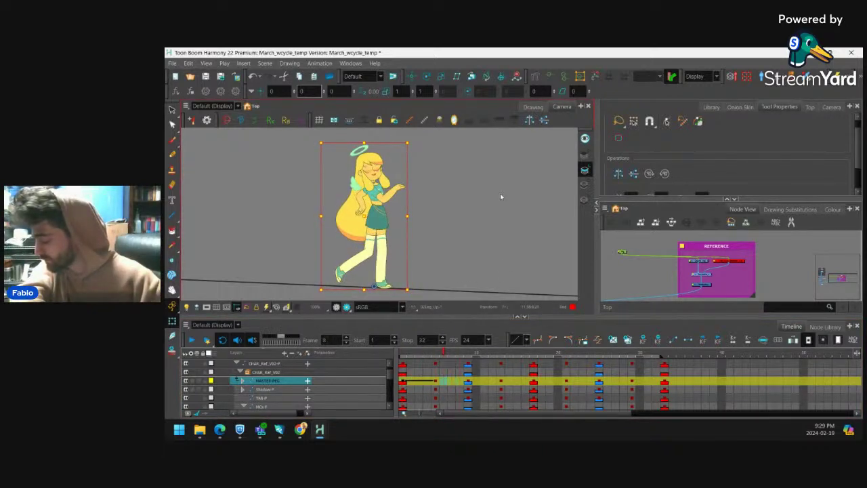
pyautogui.hotkey('ctrl', 'k')
pyautogui.press('.')
pyautogui.press('.')
pyautogui.press('.')
pyautogui.press('.')
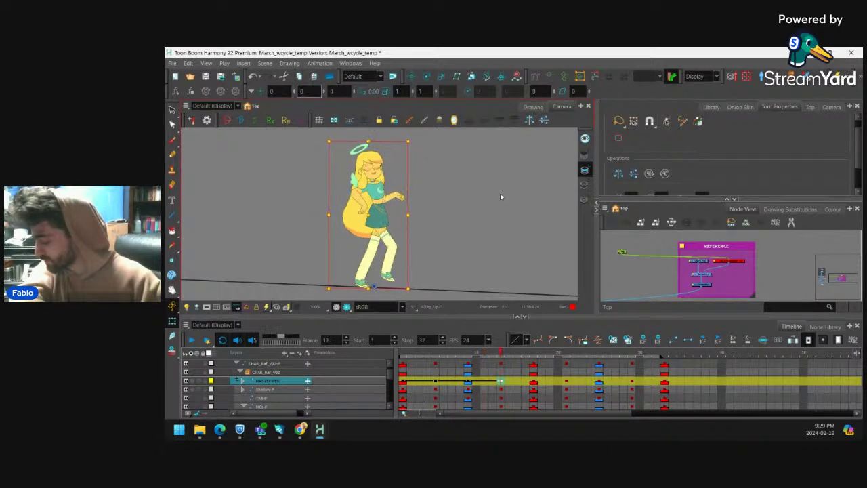
pyautogui.press('.')
pyautogui.press('.')
pyautogui.press('.')
pyautogui.press('.')
pyautogui.press('.')
pyautogui.press('.')
pyautogui.press('.')
pyautogui.press('.')
pyautogui.press('.')
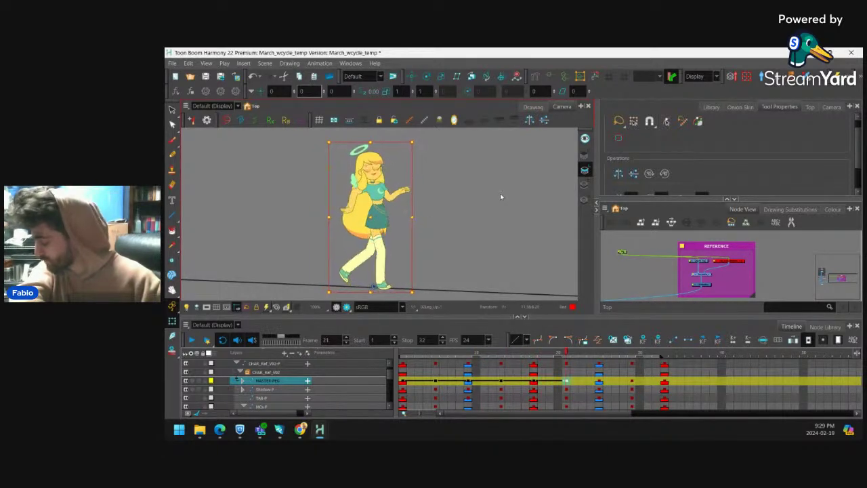
pyautogui.press('.')
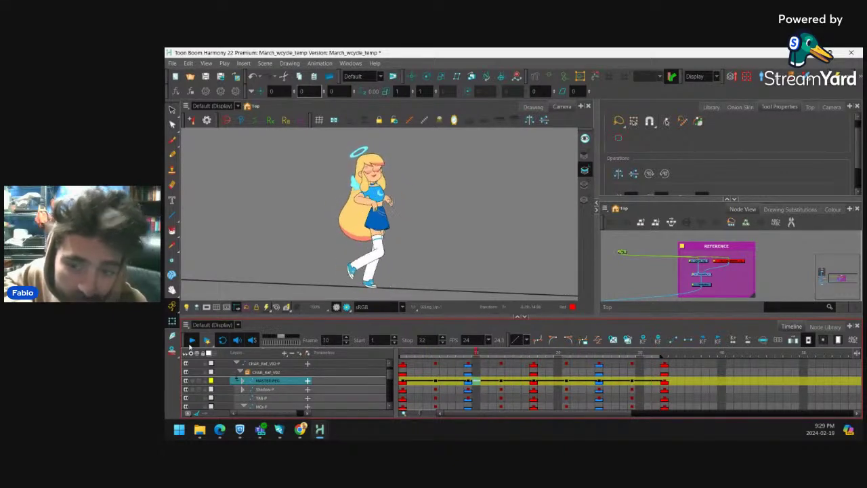
# Delete the upper-arm keyframes at frames 5 and 13 for the arm that reaches forward at frame 1.
pyautogui.click(404, 381)
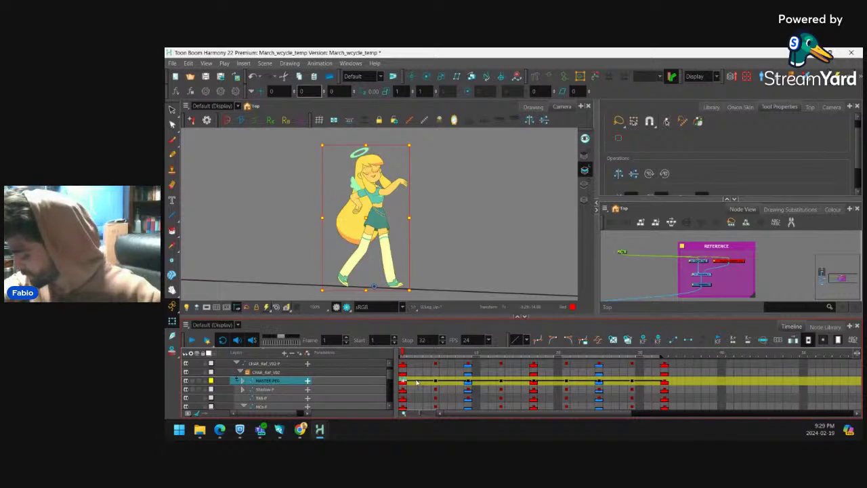
pyautogui.click(447, 217)
pyautogui.scroll(2, 441, 223)
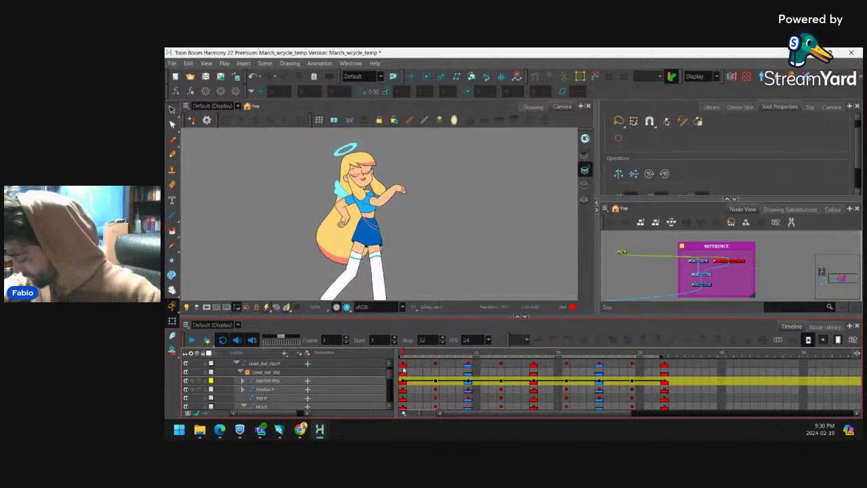
pyautogui.click(404, 381)
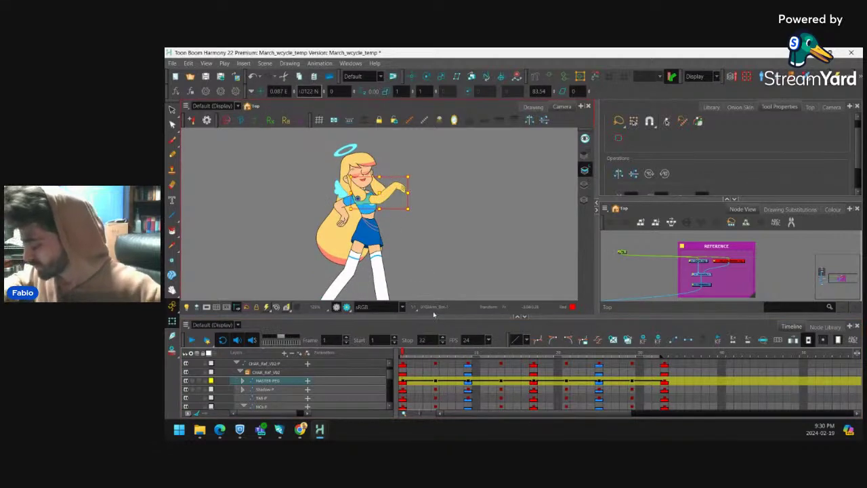
pyautogui.press('o')
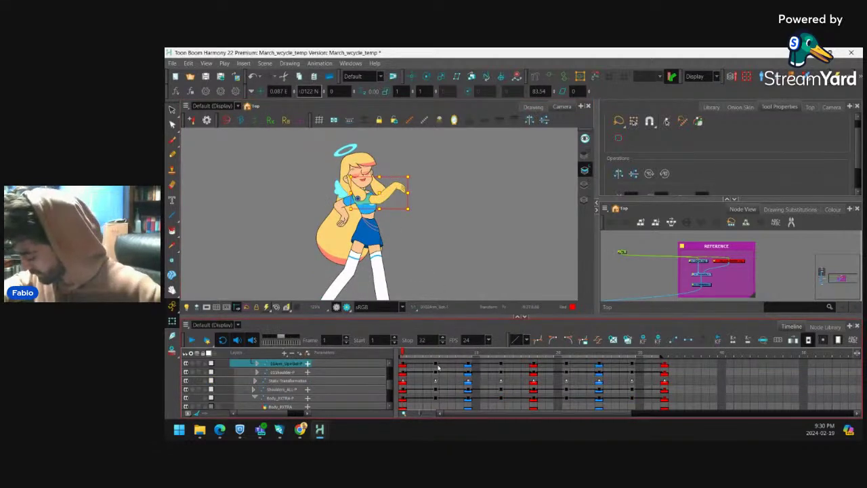
pyautogui.click(437, 365)
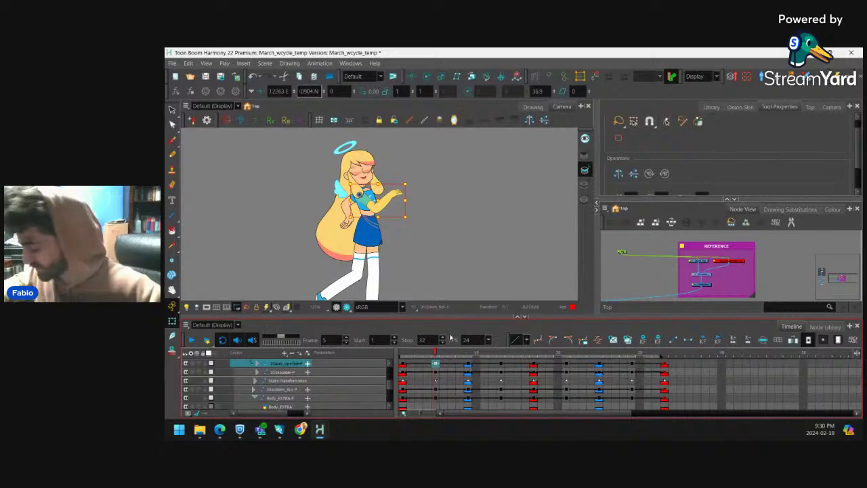
pyautogui.click(468, 364)
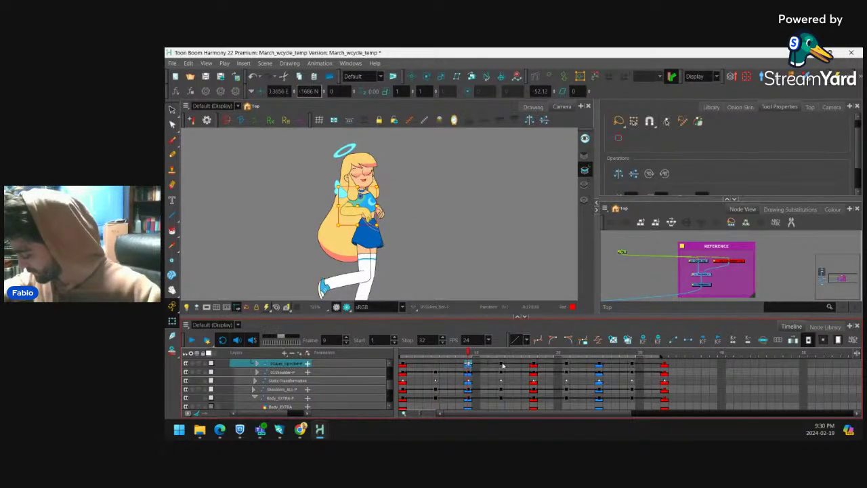
pyautogui.click(501, 365)
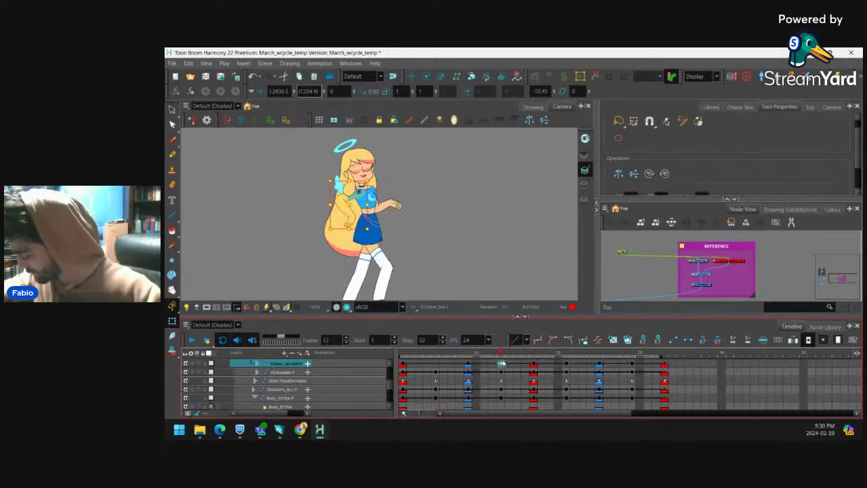
# Ease the arm's motion out of frame 1 and into frame 17, using a left time ratio of 30 at frame 17.
pyautogui.click(405, 365)
pyautogui.click(599, 341)
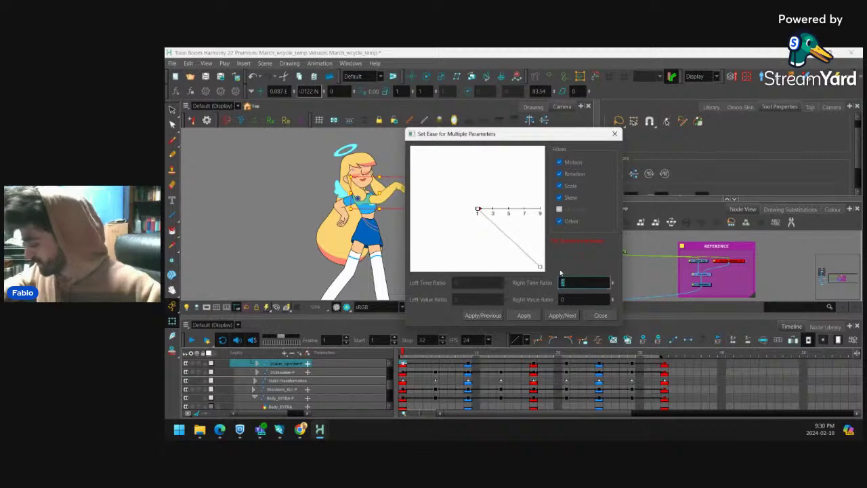
pyautogui.click(561, 316)
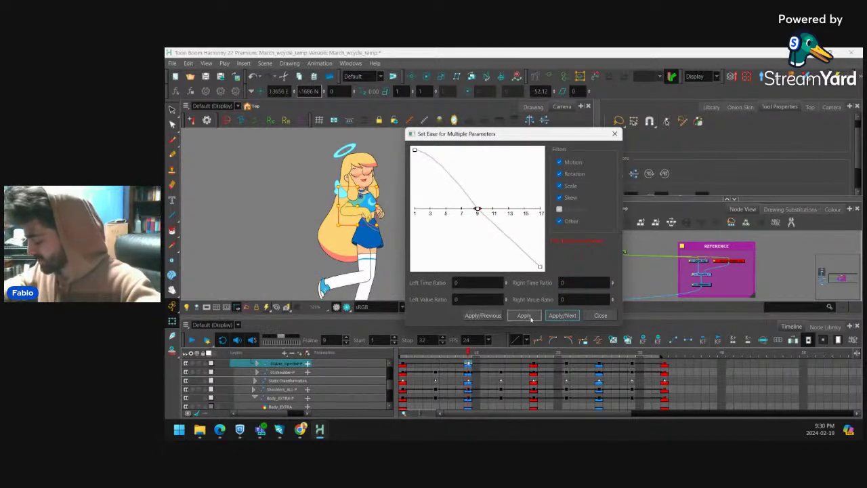
pyautogui.click(559, 315)
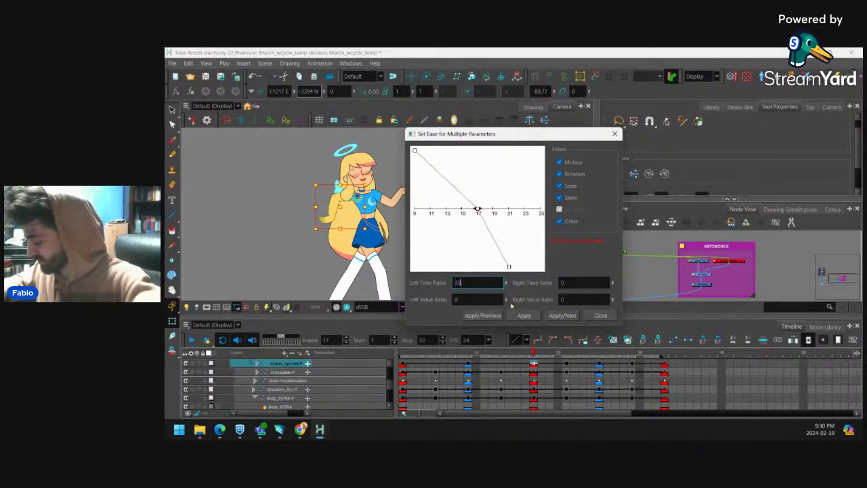
pyautogui.click(600, 316)
# Rotate the forward-reaching hand at the wrist at frame 5 so it drags behind the arm's swing.
pyautogui.moveTo(403, 362); pyautogui.dragTo(441, 369)
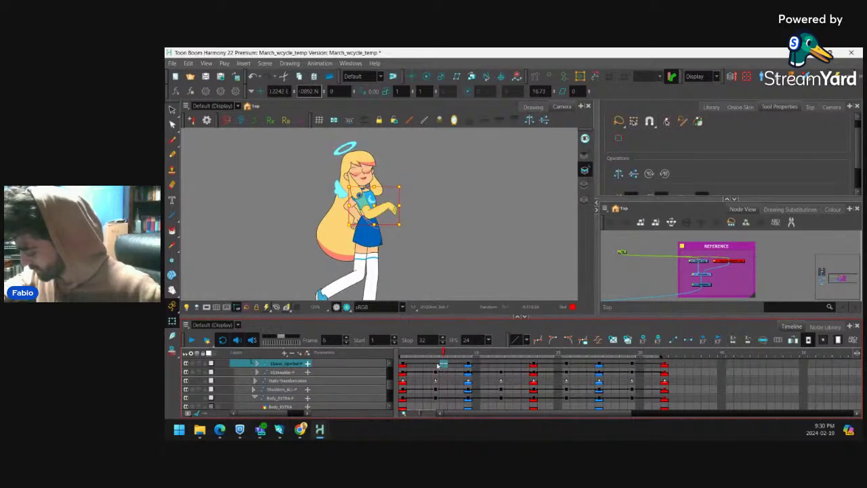
pyautogui.click(437, 365)
pyautogui.press('2')
pyautogui.press('2')
pyautogui.moveTo(410, 260); pyautogui.dragTo(402, 291)
pyautogui.click(407, 227)
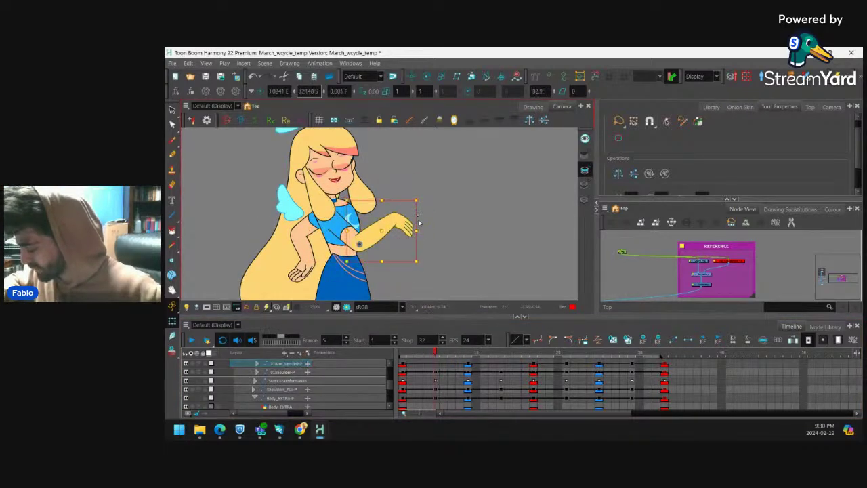
pyautogui.moveTo(419, 222); pyautogui.dragTo(421, 243)
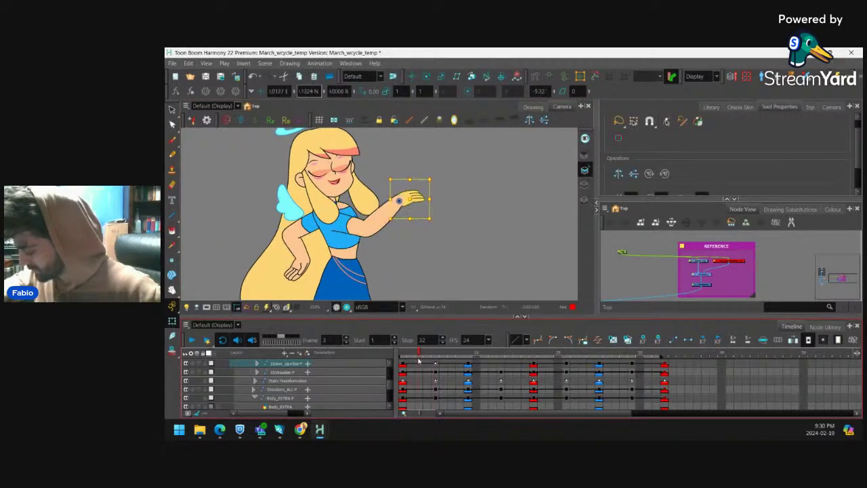
# Scrub through the arm's swing and delete its upper-arm keyframes at frames 21 and 29.
pyautogui.click(476, 364)
pyautogui.moveTo(477, 364)
pyautogui.mouseDown()
pyautogui.moveTo(407, 366)
pyautogui.moveTo(476, 367)
pyautogui.mouseUp()
pyautogui.press('Return')
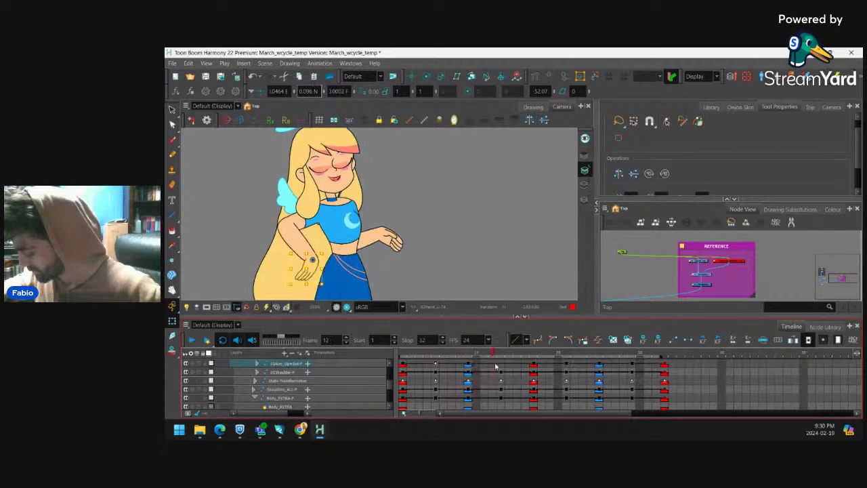
pyautogui.click(567, 366)
pyautogui.press('F7')
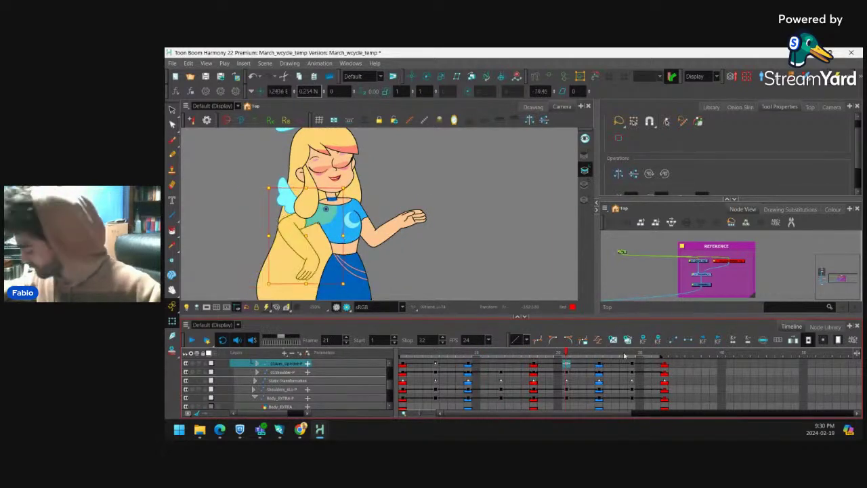
pyautogui.click(632, 366)
pyautogui.press('F7')
# Ease the arm's motion out of frame 17 and into frame 33, using a left time ratio of 25 at frame 33.
pyautogui.click(534, 364)
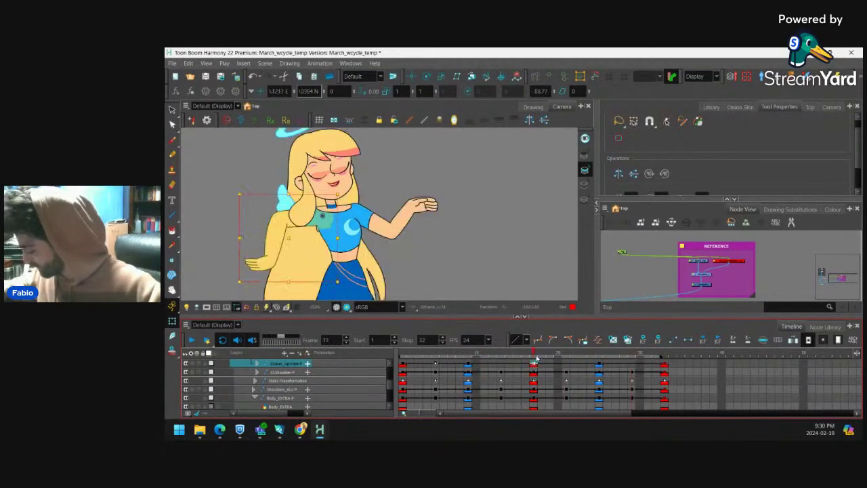
pyautogui.click(598, 340)
pyautogui.doubleClick(567, 282)
pyautogui.click(563, 315)
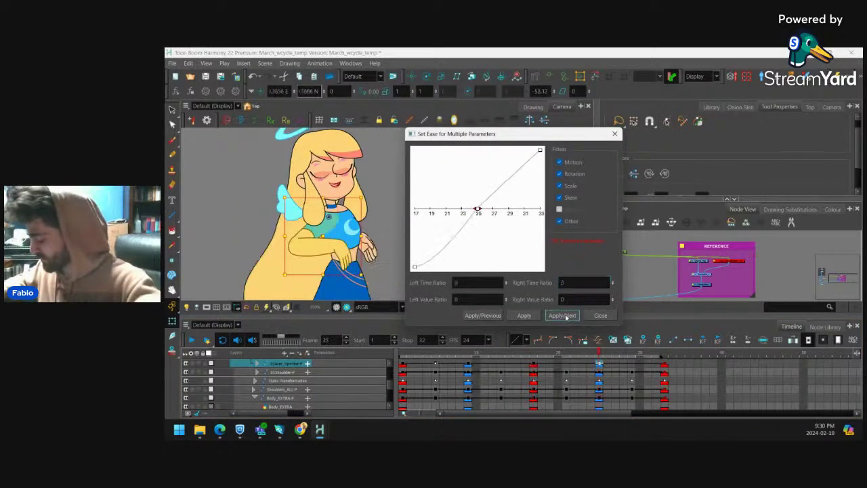
pyautogui.click(562, 316)
pyautogui.doubleClick(456, 282)
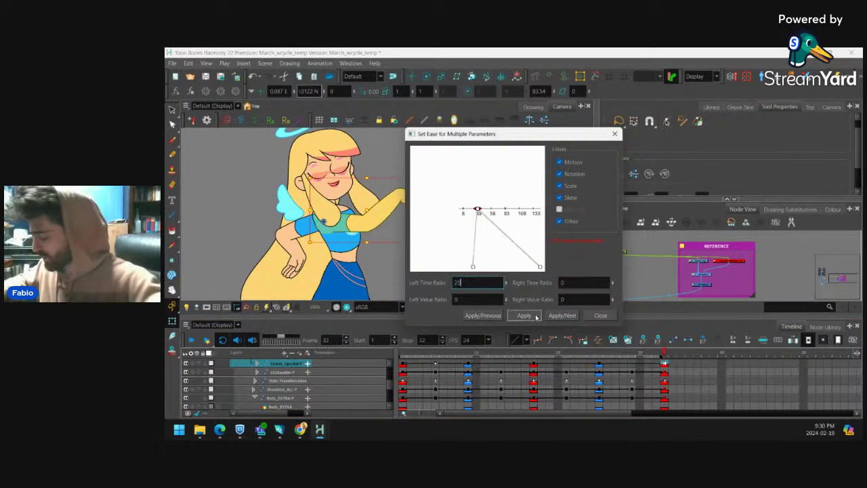
pyautogui.click(600, 315)
# Rotate the same arm's hand to about -83 degrees at frame 21 so it trails the forward swing.
pyautogui.click(534, 354)
pyautogui.moveTo(536, 354); pyautogui.dragTo(567, 361)
pyautogui.moveTo(462, 225); pyautogui.dragTo(492, 203)
pyautogui.press('2')
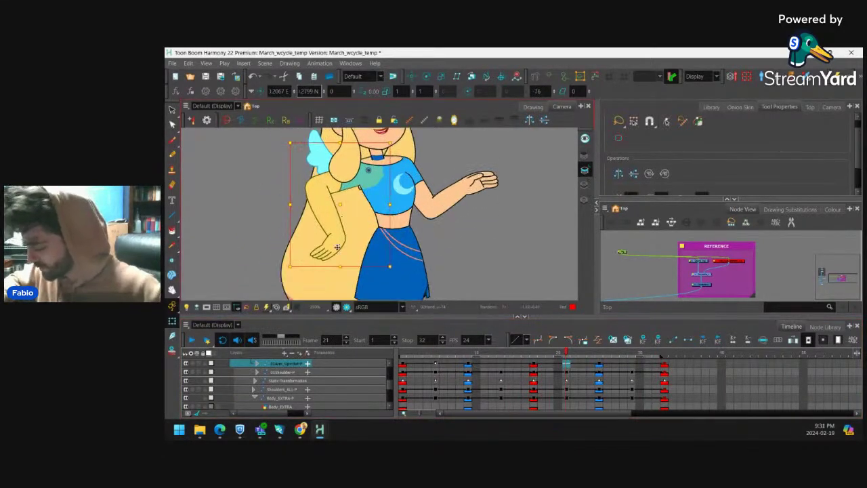
pyautogui.click(337, 247)
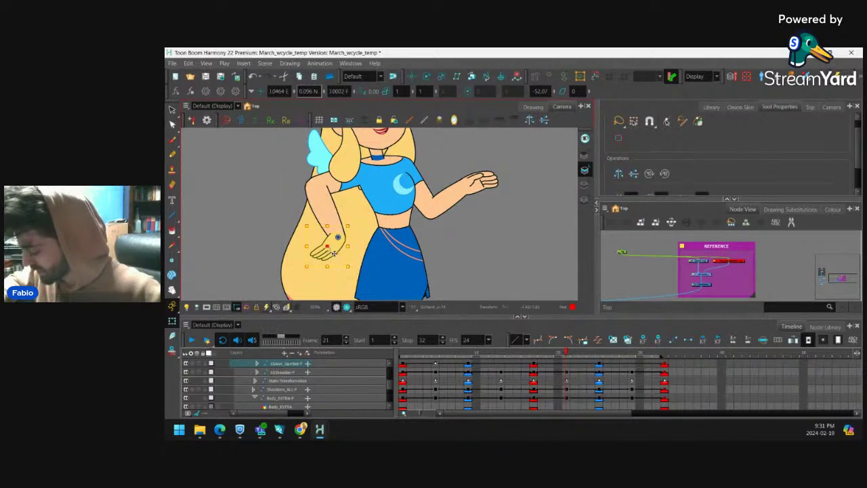
pyautogui.press('b')
pyautogui.press('b')
pyautogui.hotkey('shift', 'b')
pyautogui.hotkey('shift', 'b')
pyautogui.press('b')
pyautogui.hotkey('shift', 'b')
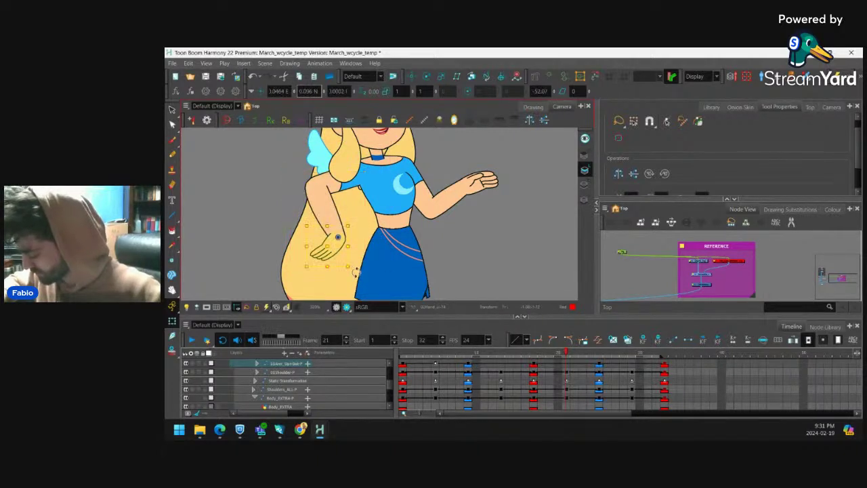
pyautogui.moveTo(355, 271); pyautogui.dragTo(332, 275)
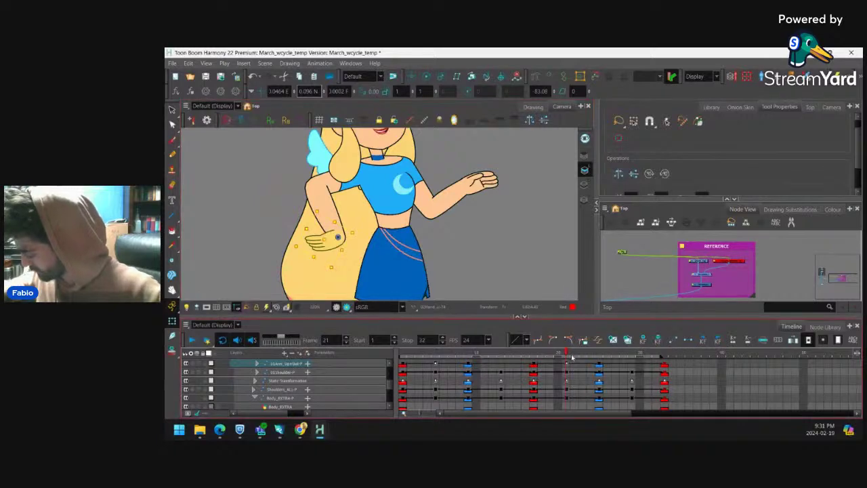
# Rotate the same arm's hand at frame 29, and play the walk cycle from frame 1.
pyautogui.moveTo(573, 357); pyautogui.dragTo(631, 353)
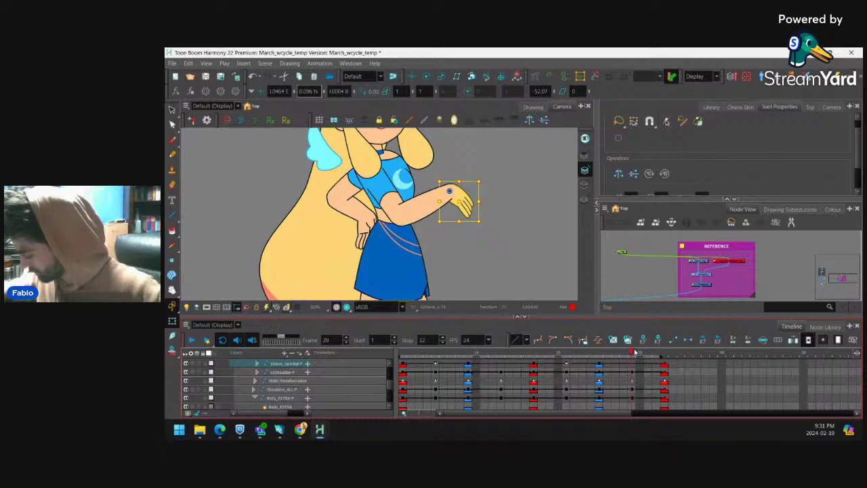
pyautogui.moveTo(484, 225); pyautogui.dragTo(492, 205)
pyautogui.moveTo(635, 353); pyautogui.dragTo(387, 337)
pyautogui.scroll(-2, 458, 212)
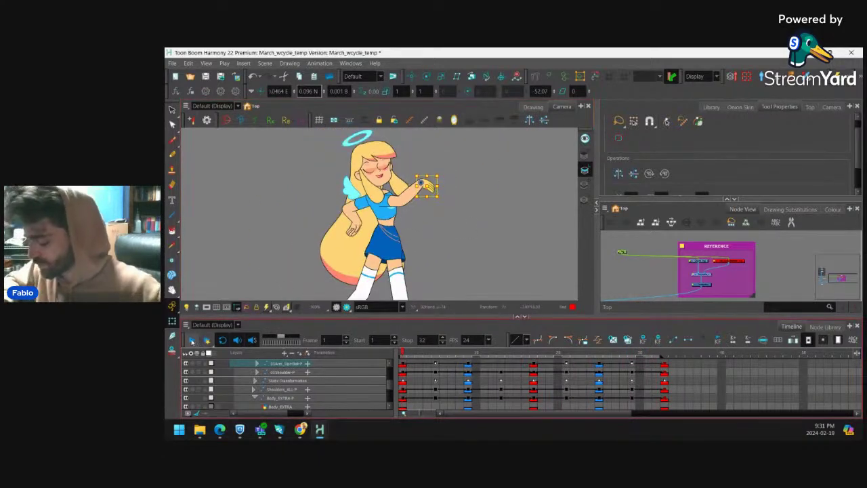
pyautogui.click(192, 340)
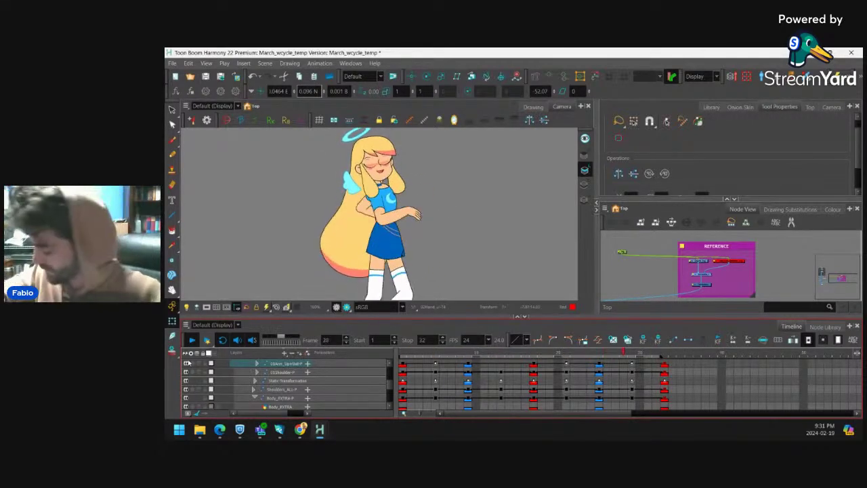
# Select the upper arm behind the girl's torso and delete its keyframes at frames 5, 13, 21 and 29.
pyautogui.click(418, 198)
pyautogui.click(353, 227)
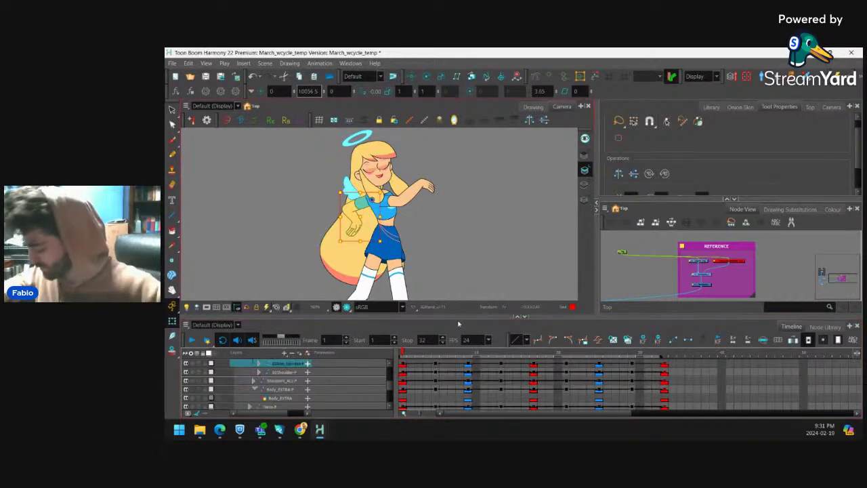
pyautogui.click(436, 364)
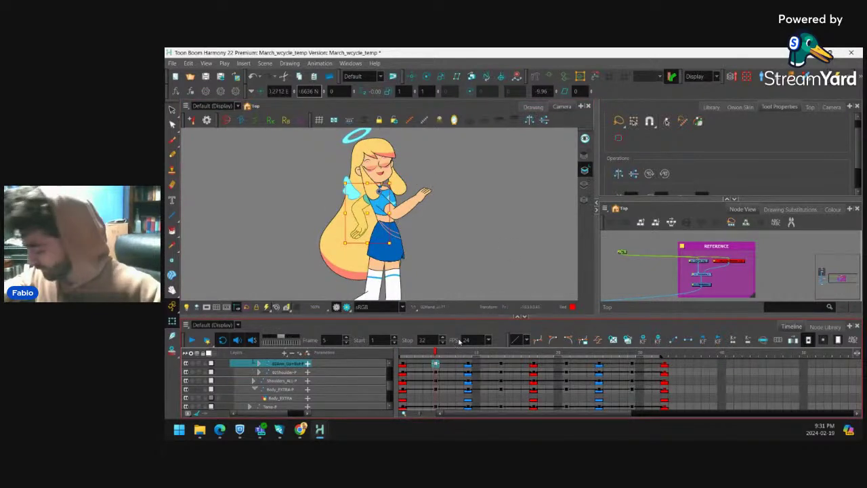
pyautogui.click(503, 366)
pyautogui.click(634, 365)
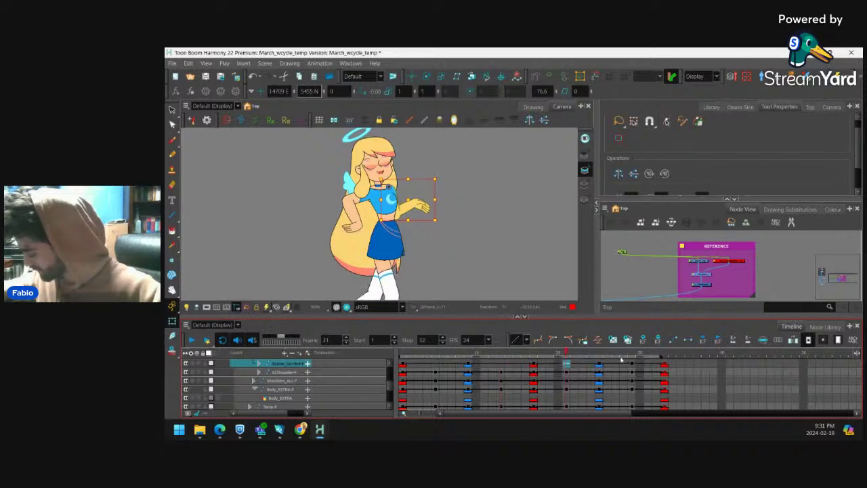
# Ease the far arm's motion at frames 1, 17 and 33, using left and right time ratios of 35 at frame 17.
pyautogui.click(400, 359)
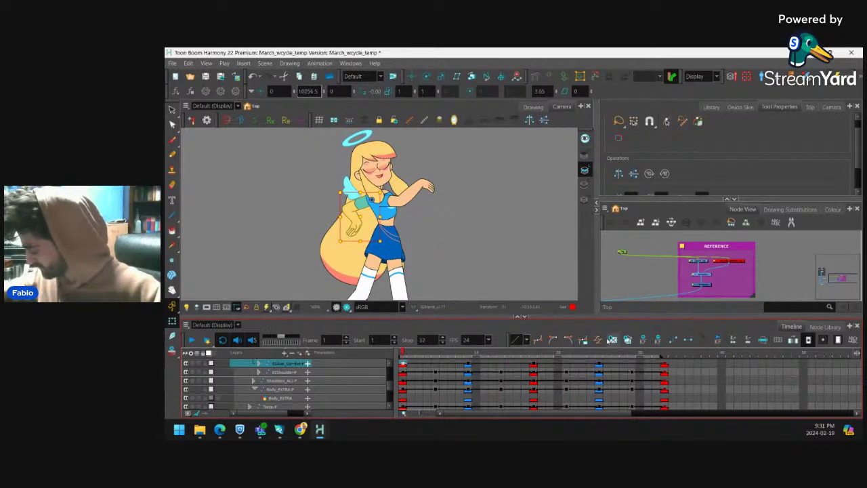
pyautogui.click(598, 340)
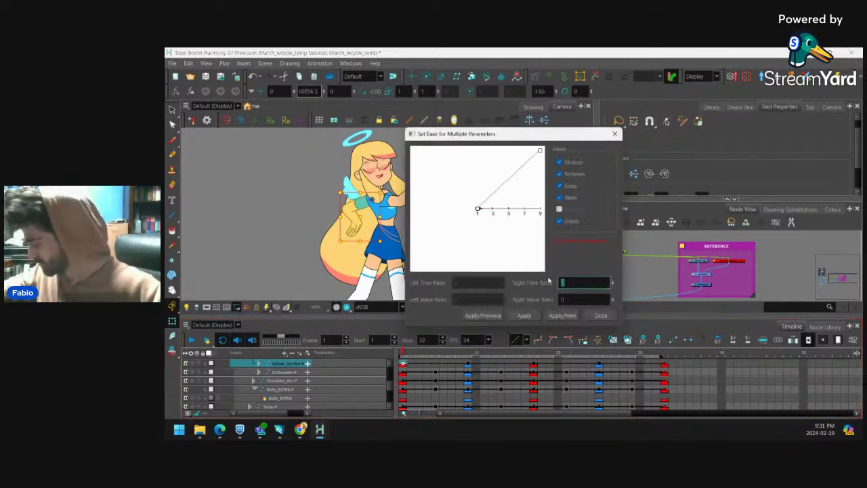
pyautogui.click(562, 315)
pyautogui.click(562, 316)
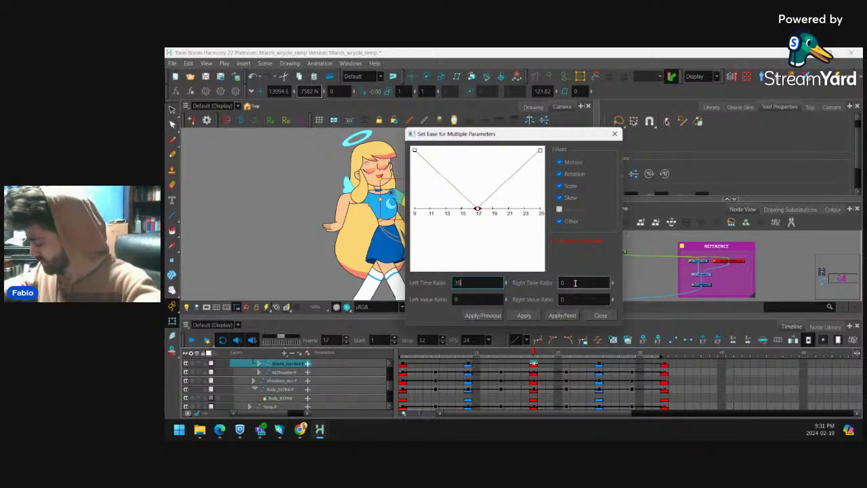
pyautogui.click(575, 283)
pyautogui.write('35')
pyautogui.click(563, 315)
pyautogui.click(562, 315)
pyautogui.click(492, 280)
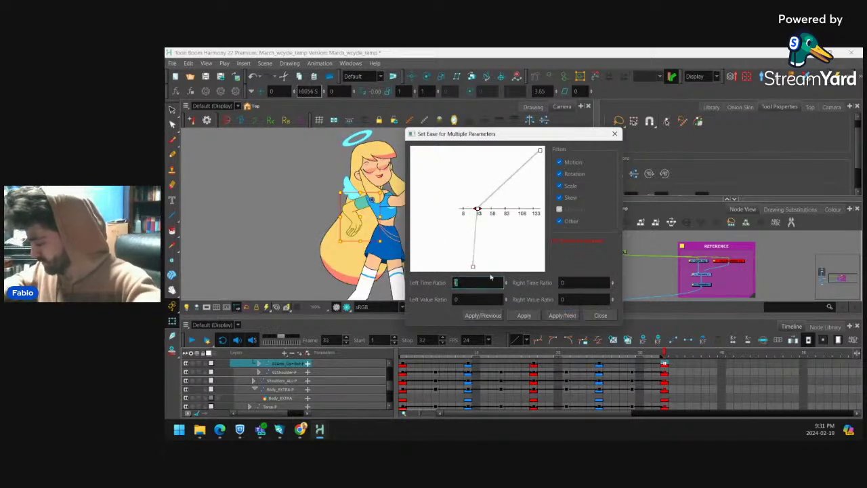
pyautogui.click(601, 316)
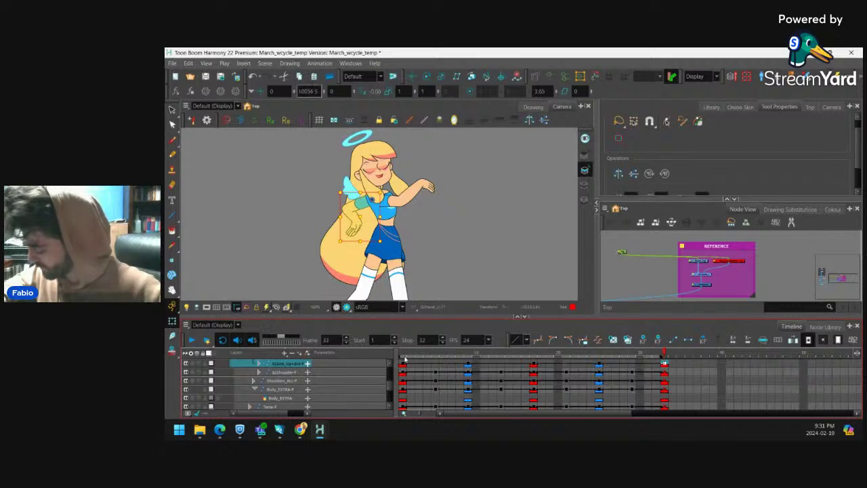
# Adjust the far arm's forearm at frame 5, and reattach and rotate its hand at frame 13 so it drags.
pyautogui.moveTo(404, 359); pyautogui.dragTo(435, 365)
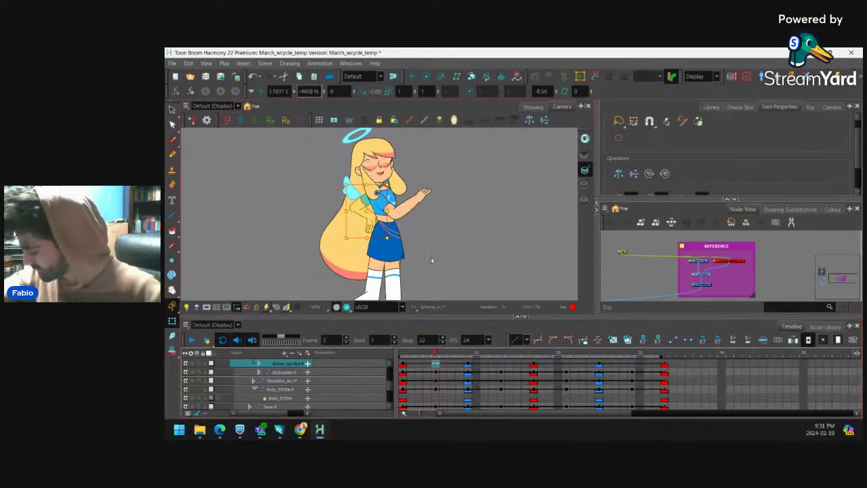
pyautogui.scroll(2, 371, 223)
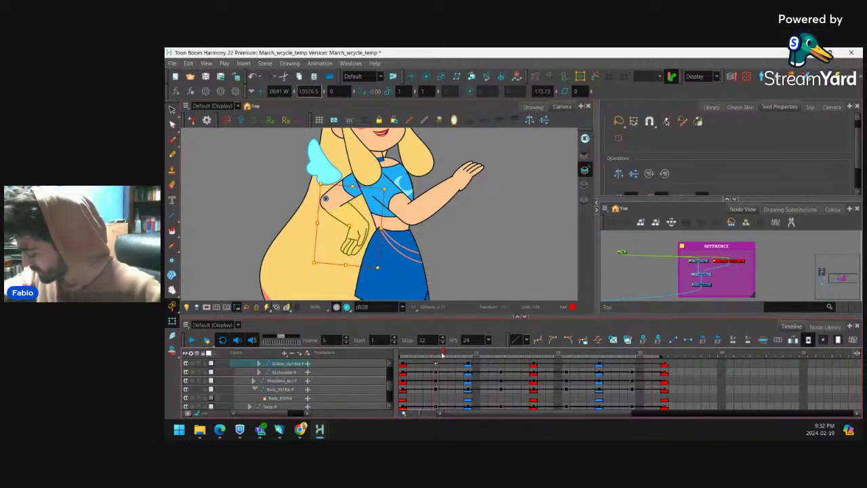
pyautogui.moveTo(444, 354); pyautogui.dragTo(500, 354)
pyautogui.click(475, 187)
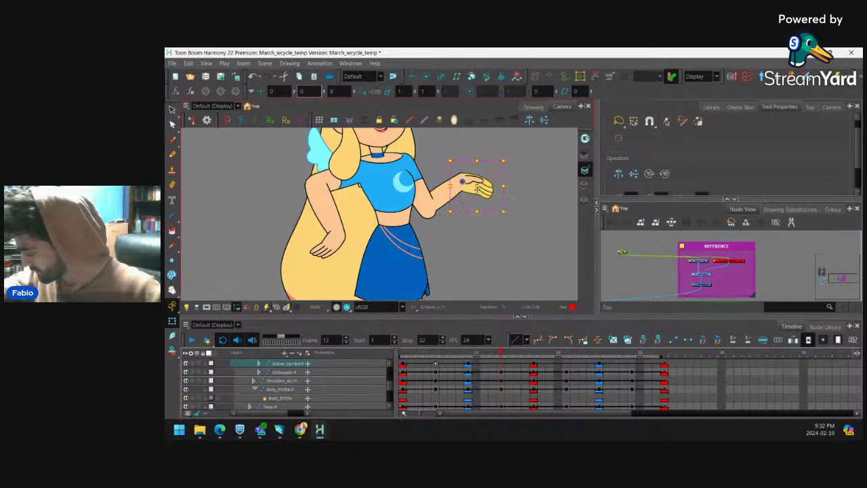
pyautogui.press('b')
pyautogui.press('b')
pyautogui.hotkey('shift', 'b')
pyautogui.moveTo(463, 188)
pyautogui.mouseDown()
pyautogui.moveTo(464, 195)
pyautogui.moveTo(480, 191)
pyautogui.mouseUp()
pyautogui.hotkey('shift', 'b')
pyautogui.press('b')
pyautogui.hotkey('shift', 'b')
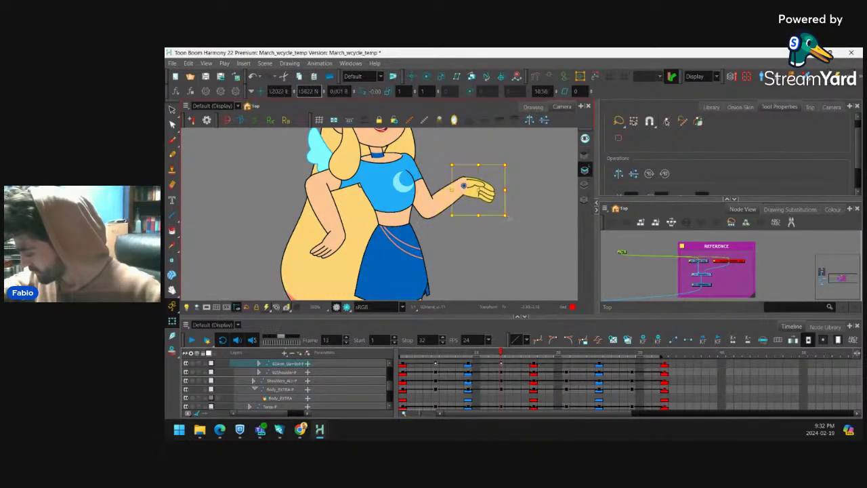
pyautogui.moveTo(509, 219); pyautogui.dragTo(478, 242)
pyautogui.press('1')
pyautogui.press('1')
# Rotate the far arm's hand and forearm at frame 21 of the swing.
pyautogui.moveTo(502, 354); pyautogui.dragTo(566, 355)
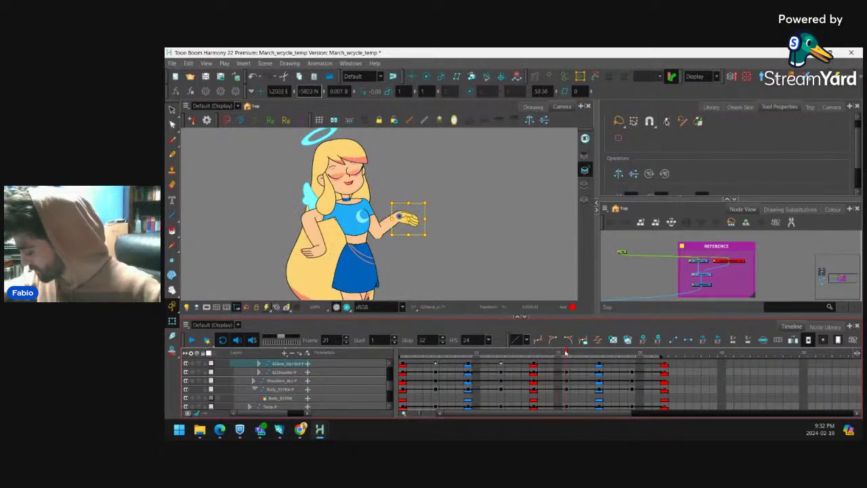
pyautogui.moveTo(432, 235); pyautogui.dragTo(401, 223)
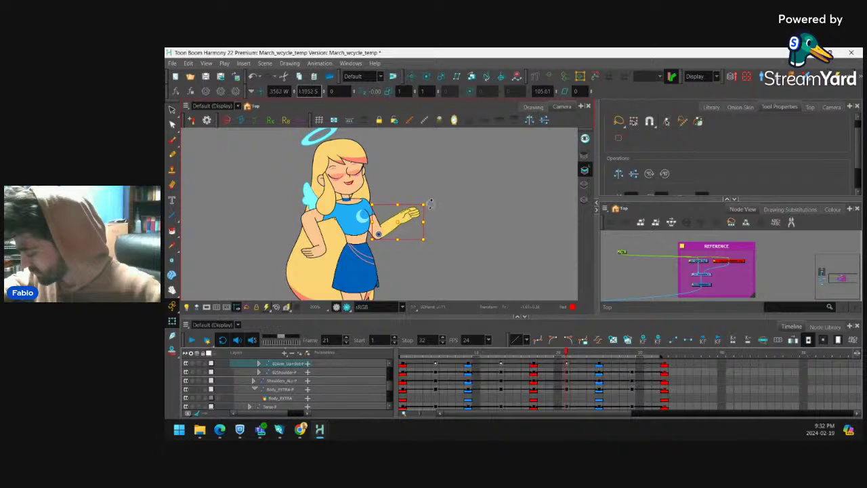
pyautogui.click(460, 216)
# Reposition the far arm's forearm and rotate its hand at frame 29, checking the movement through the last frames.
pyautogui.moveTo(565, 354); pyautogui.dragTo(636, 364)
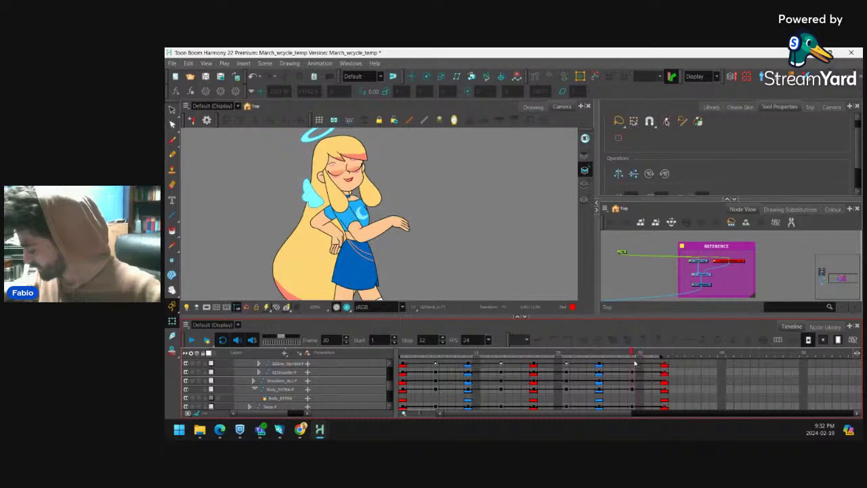
pyautogui.moveTo(400, 204); pyautogui.dragTo(418, 191)
pyautogui.press('2')
pyautogui.press('2')
pyautogui.click(332, 221)
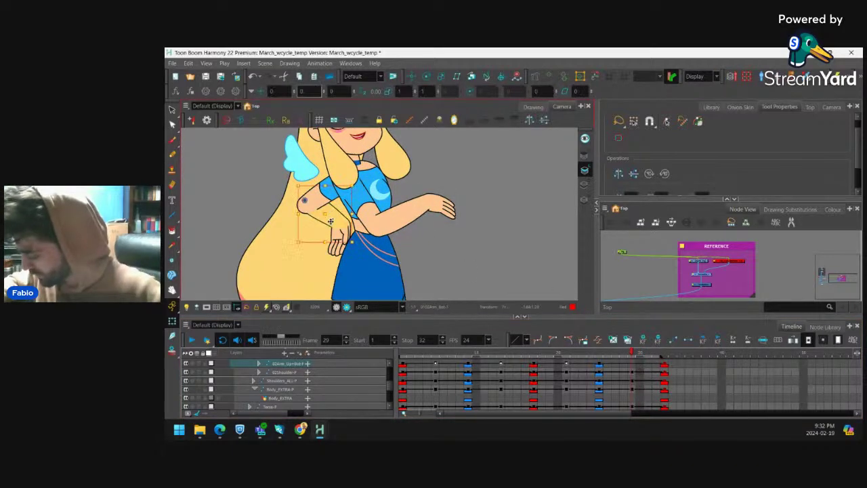
pyautogui.moveTo(329, 219); pyautogui.dragTo(325, 222)
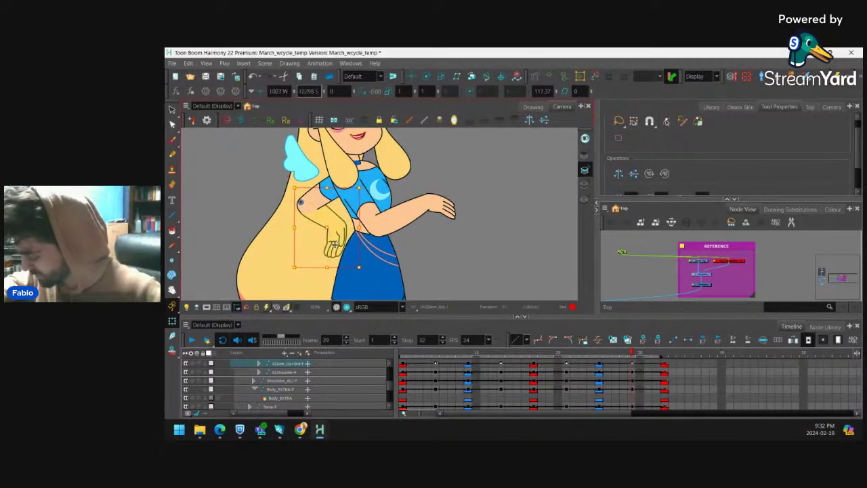
pyautogui.moveTo(356, 254); pyautogui.dragTo(362, 269)
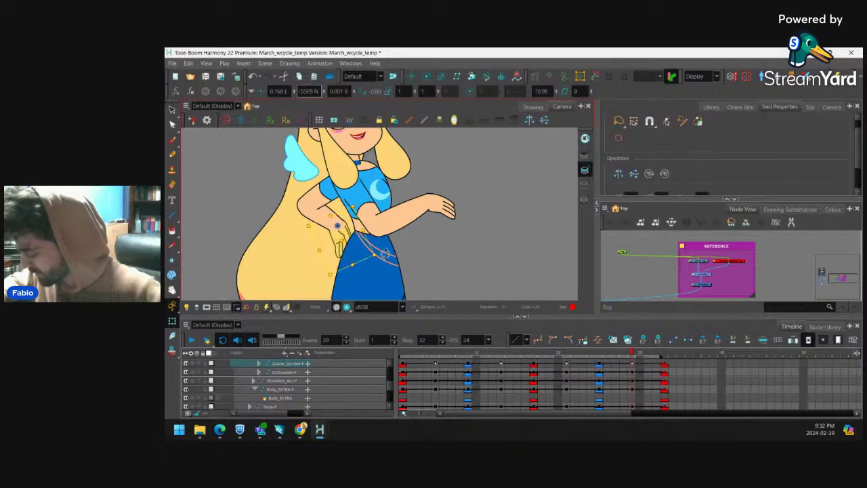
pyautogui.click(640, 355)
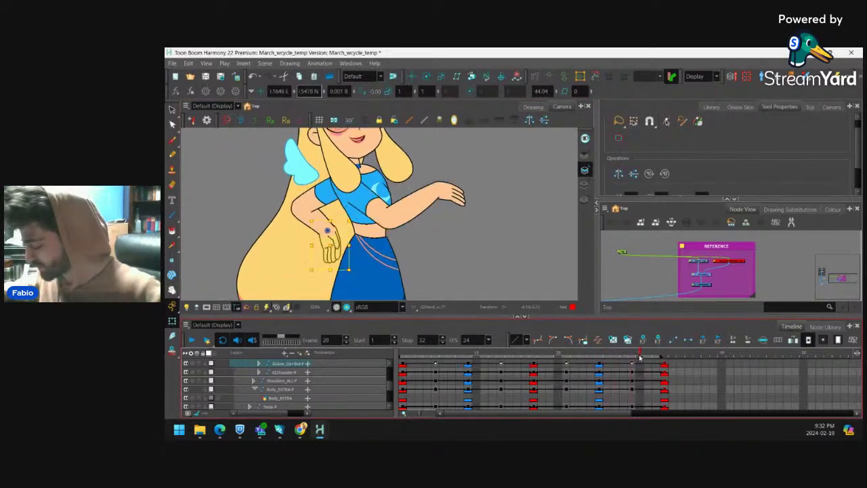
pyautogui.moveTo(639, 357)
pyautogui.mouseDown()
pyautogui.moveTo(667, 357)
pyautogui.moveTo(514, 368)
pyautogui.moveTo(655, 356)
pyautogui.mouseUp()
# Play the walk cycle and examine the far arm's swing over its first ten frames.
pyautogui.scroll(-3, 443, 226)
pyautogui.click(193, 339)
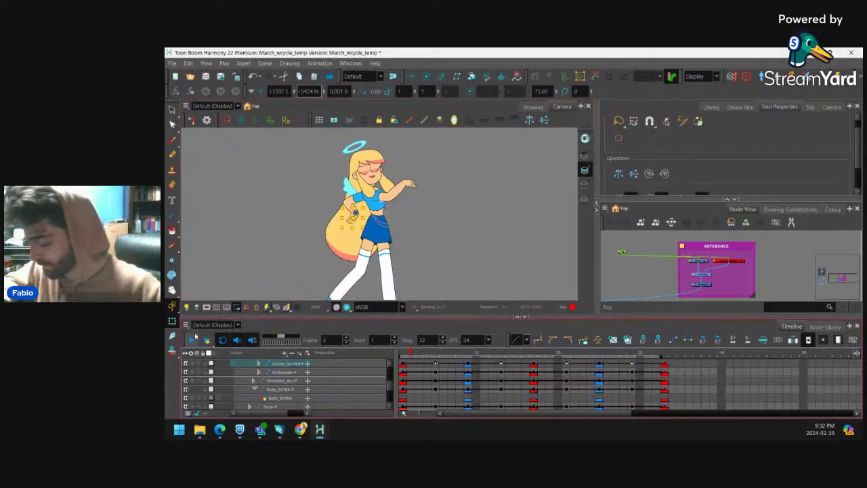
pyautogui.click(192, 339)
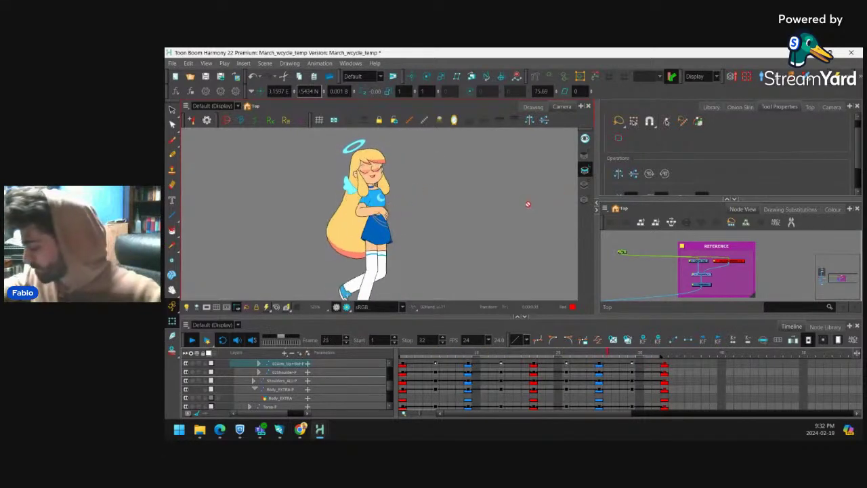
pyautogui.click(430, 365)
pyautogui.moveTo(435, 355); pyautogui.dragTo(414, 359)
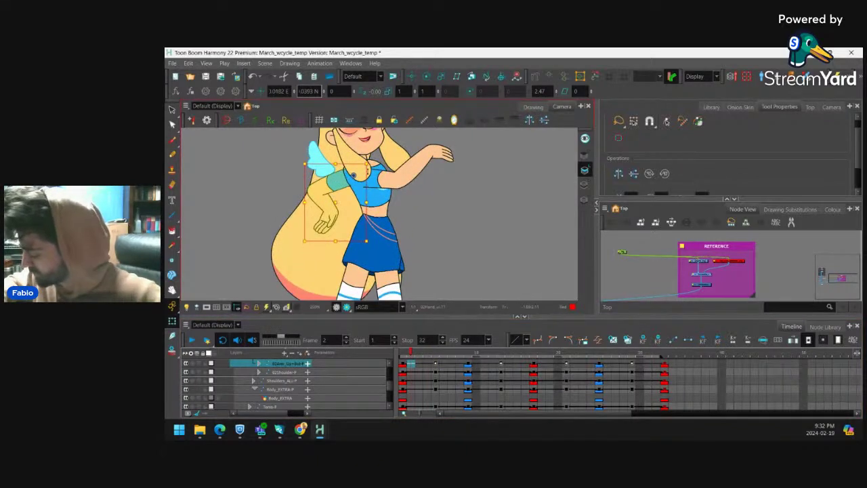
pyautogui.click(404, 364)
pyautogui.press('1')
pyautogui.press('1')
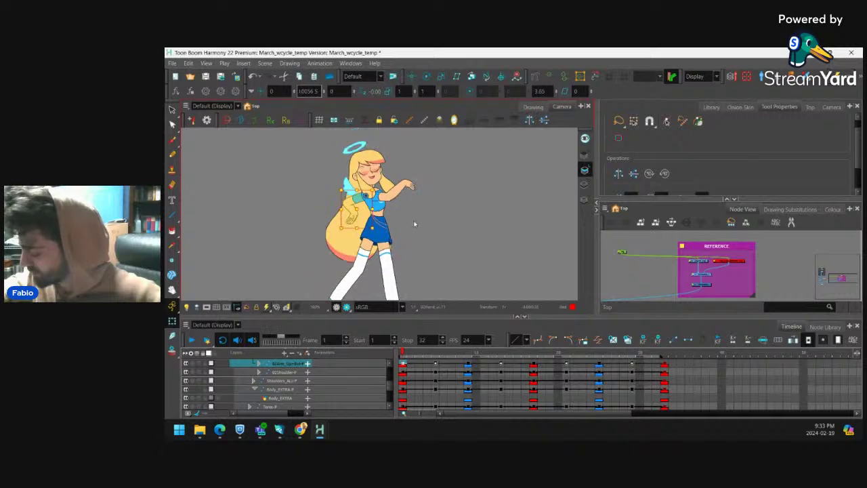
pyautogui.click(476, 354)
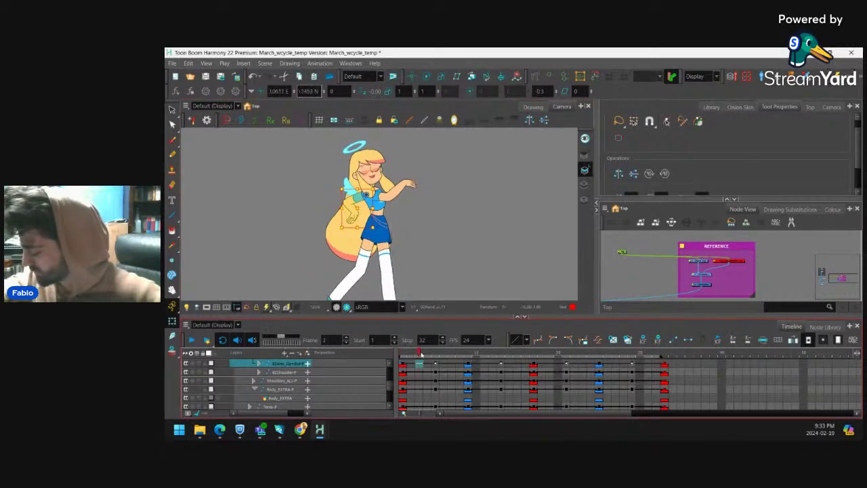
pyautogui.moveTo(477, 354); pyautogui.dragTo(402, 351)
# Select the whole character's MASTER-PEG and reveal its layer in an enlarged timeline.
pyautogui.press('b')
pyautogui.press('b')
pyautogui.press('b')
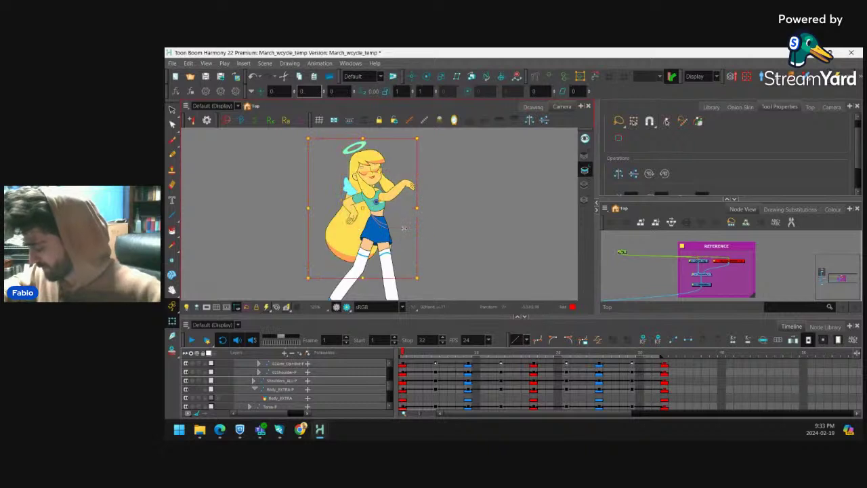
pyautogui.press('b')
pyautogui.press('1')
pyautogui.press('1')
pyautogui.moveTo(429, 234); pyautogui.dragTo(426, 223)
pyautogui.press('b')
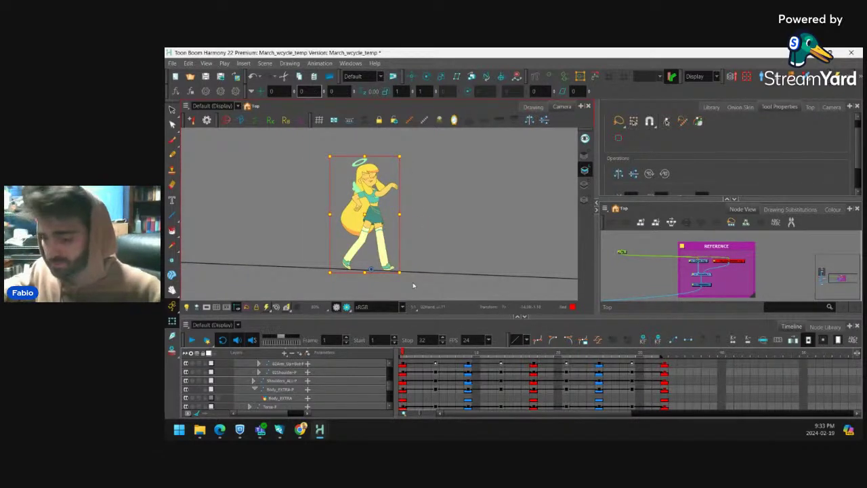
pyautogui.press('o')
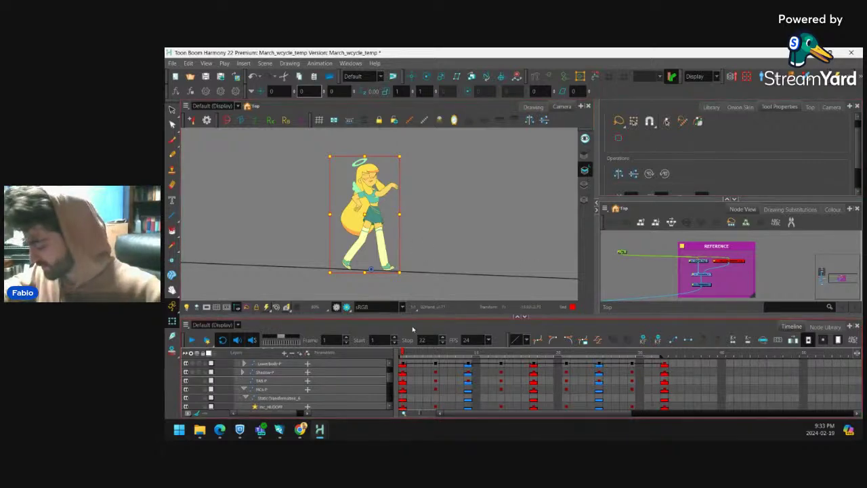
pyautogui.press('b')
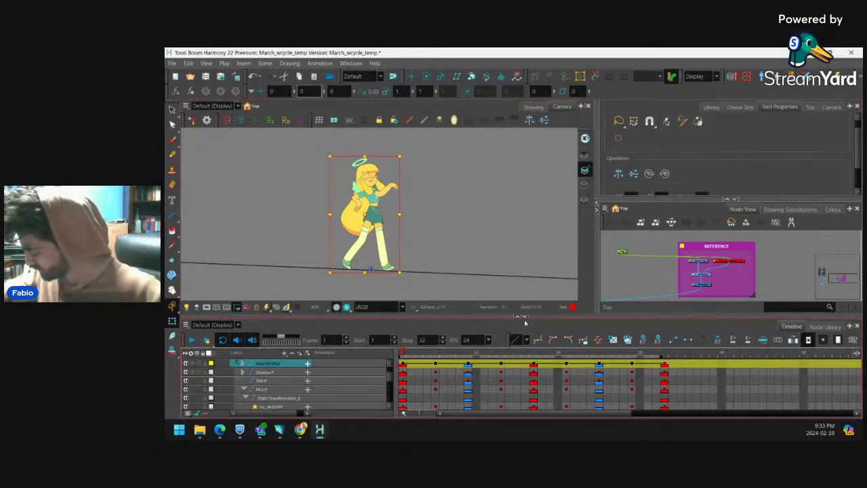
pyautogui.moveTo(526, 317); pyautogui.dragTo(526, 299)
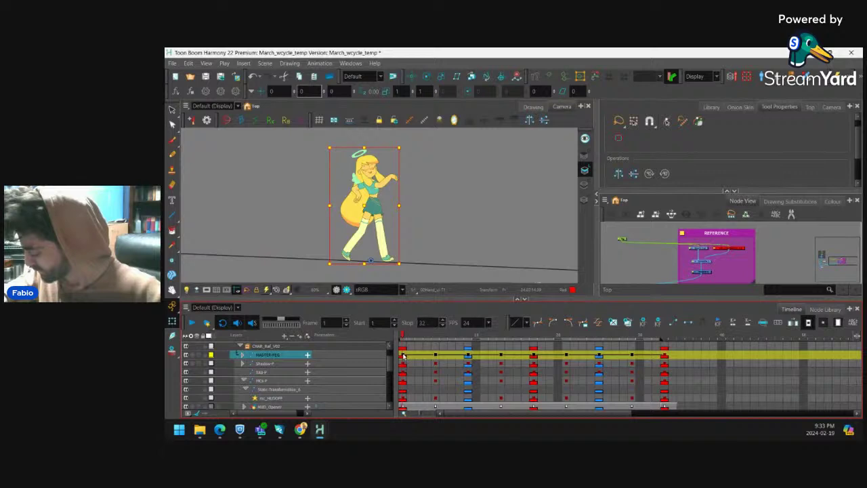
# Hold the MASTER-PEG animation on twos across frames 1 to 33, accepting the 3D path notice.
pyautogui.moveTo(404, 356); pyautogui.dragTo(665, 356)
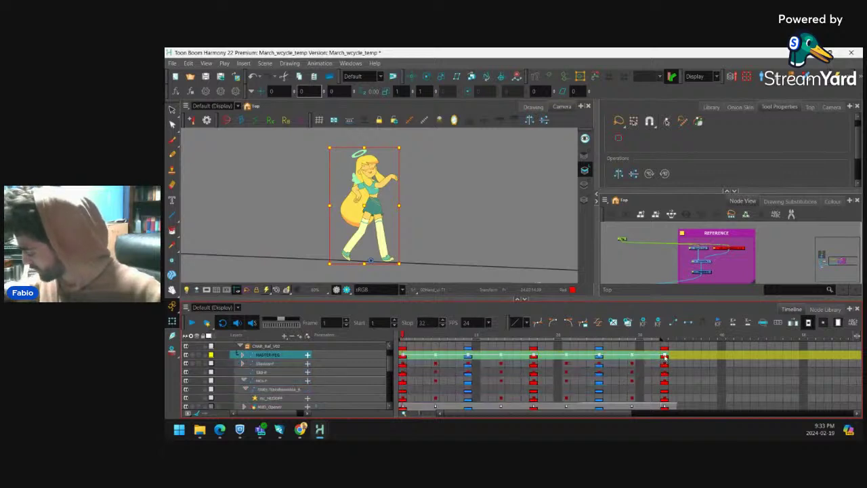
pyautogui.click(778, 323)
pyautogui.click(521, 273)
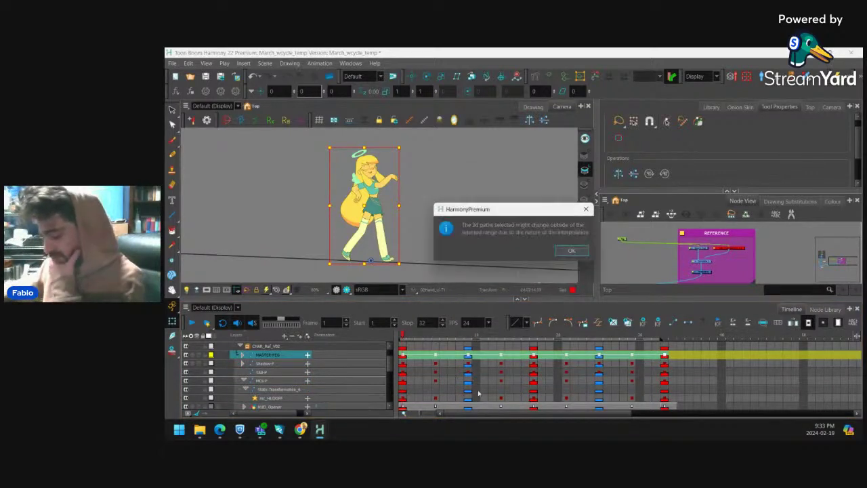
pyautogui.click(573, 252)
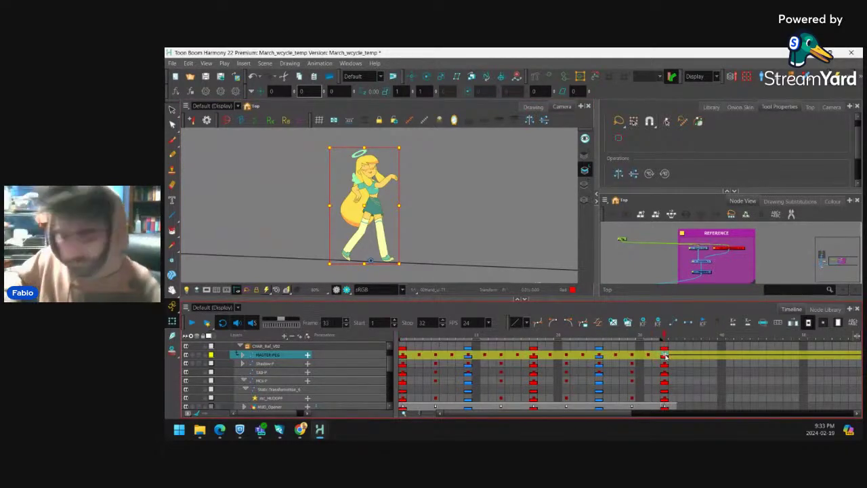
# Make the master peg's keyframe at frame 33 a stop-motion keyframe, scrub the cycle's end and return to frame 1.
pyautogui.hotkey('ctrl', 'k')
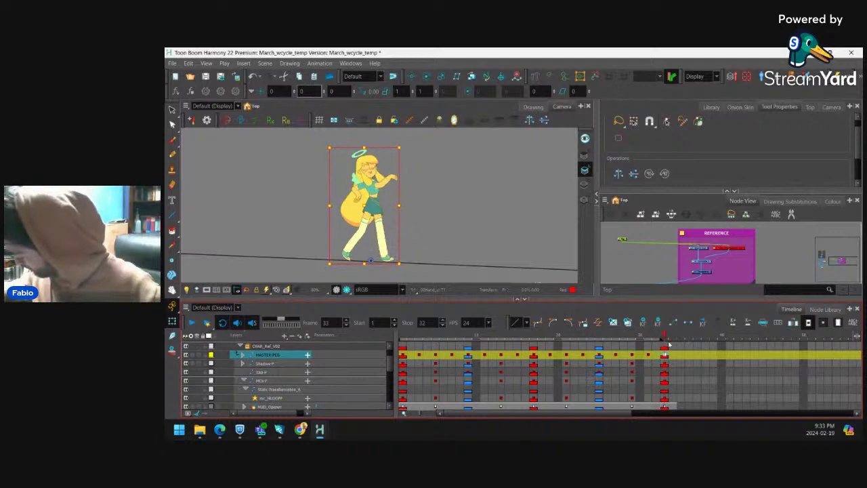
pyautogui.moveTo(660, 342); pyautogui.dragTo(657, 342)
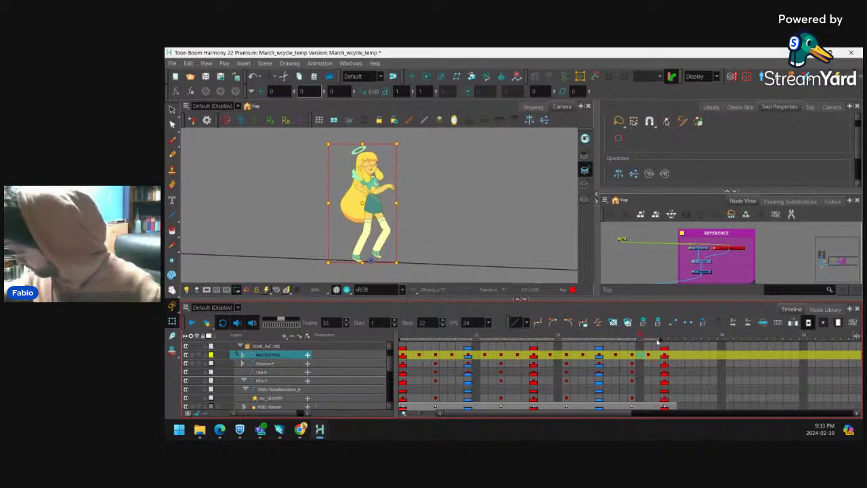
pyautogui.click(402, 356)
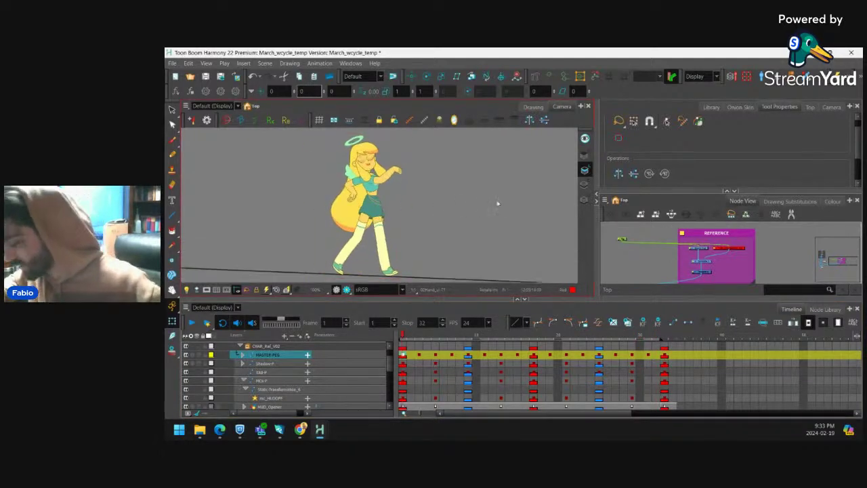
# Play the walk cycle held on twos and scrub it with the whole character's CHAR_Ref_V02-P peg selected.
pyautogui.click(191, 323)
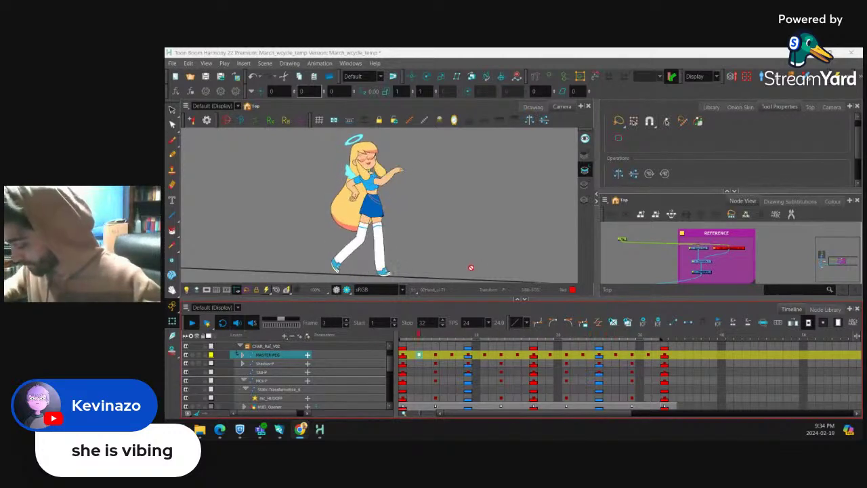
pyautogui.click(461, 237)
pyautogui.moveTo(464, 227); pyautogui.dragTo(468, 220)
pyautogui.press('1')
pyautogui.press('1')
pyautogui.moveTo(390, 355); pyautogui.dragTo(391, 348)
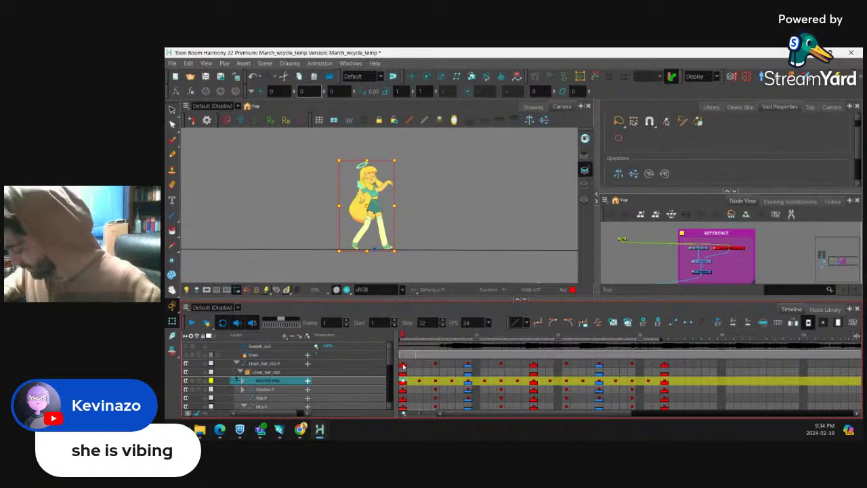
pyautogui.click(404, 366)
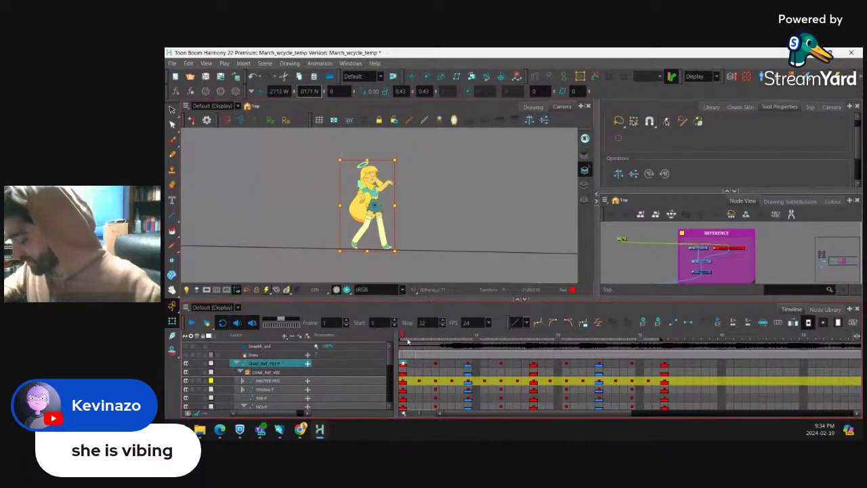
pyautogui.moveTo(408, 341); pyautogui.dragTo(545, 337)
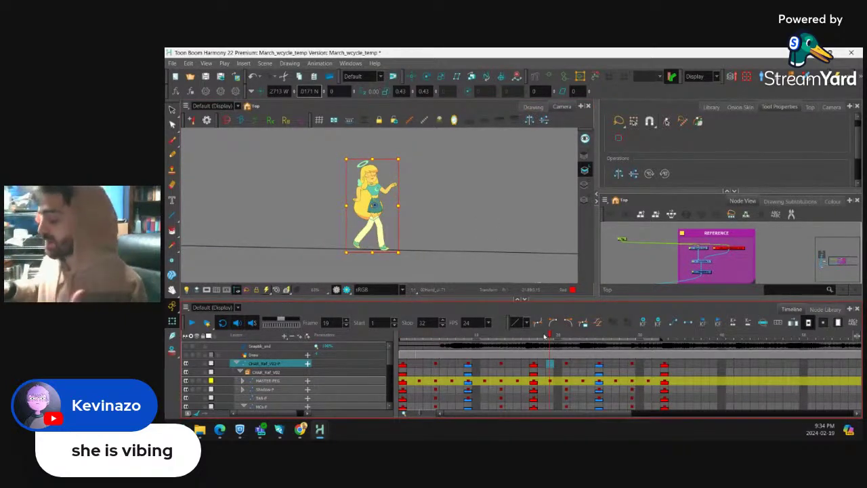
# Scrub the cycle with MASTER-PEG selected and replay it closer up to examine the arm movement.
pyautogui.click(407, 380)
pyautogui.moveTo(409, 339); pyautogui.dragTo(520, 357)
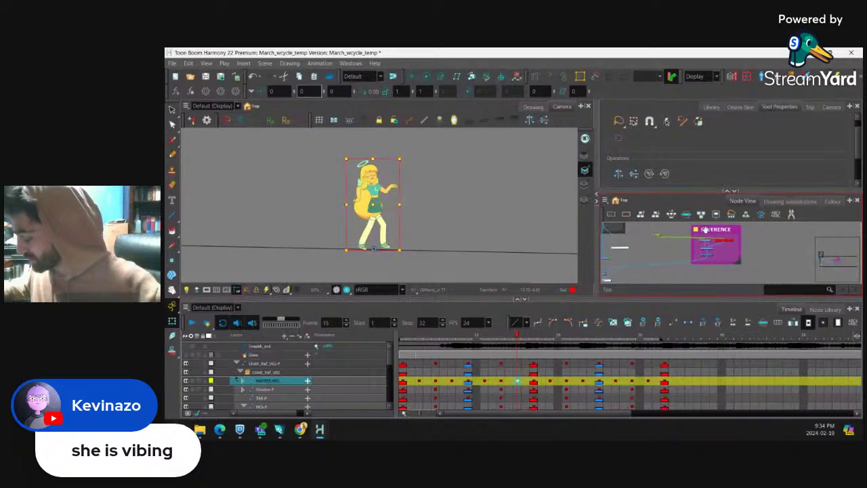
pyautogui.click(408, 351)
pyautogui.moveTo(409, 351); pyautogui.dragTo(624, 348)
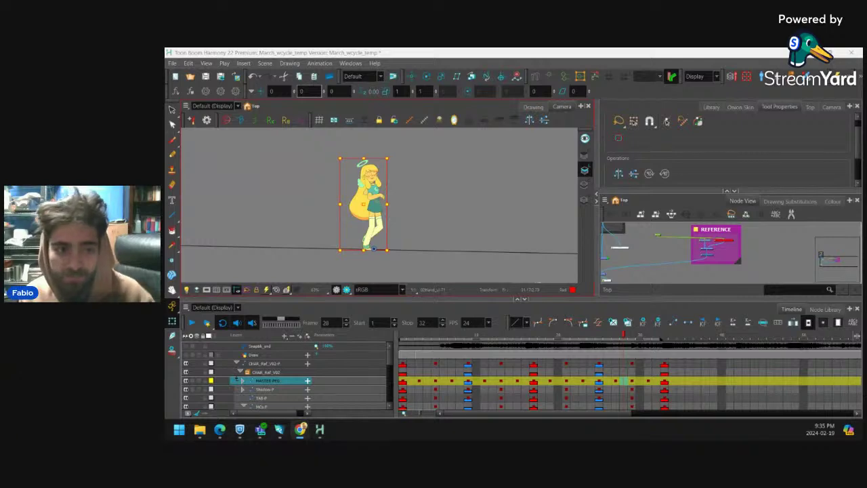
pyautogui.click(440, 182)
pyautogui.scroll(3, 432, 184)
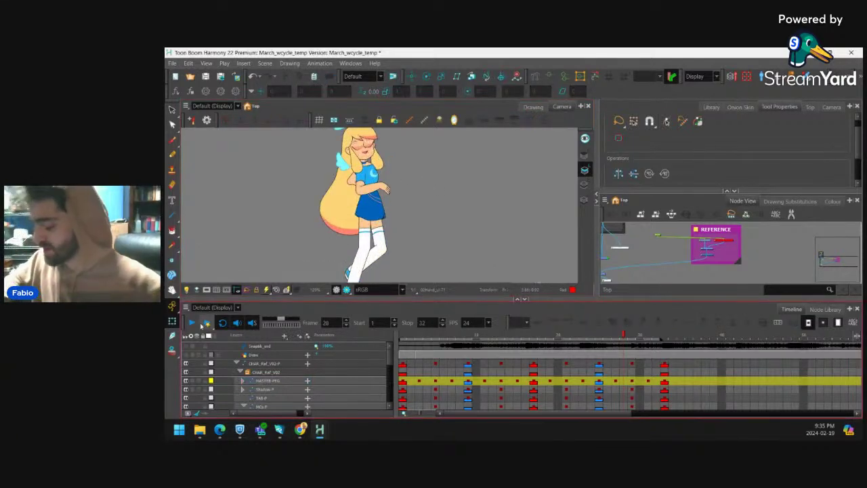
pyautogui.click(202, 325)
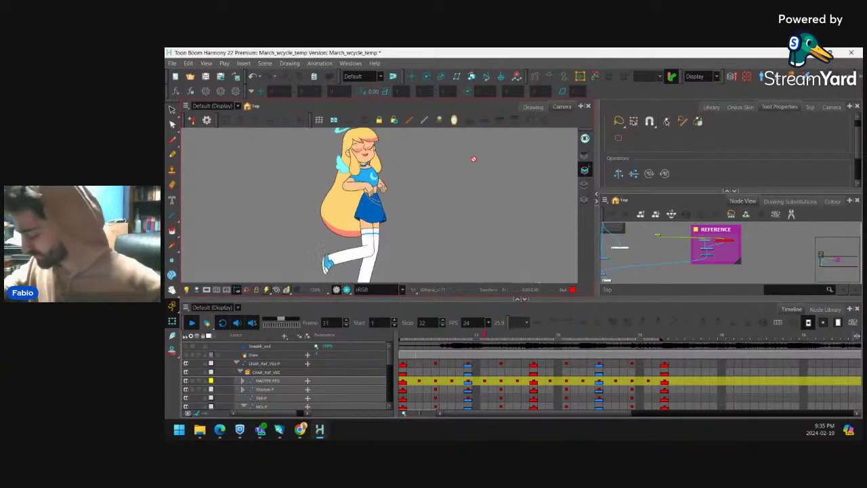
# Step through the master peg's first held keyframes and shift the far forearm slightly down and back at frame 7.
pyautogui.click(405, 365)
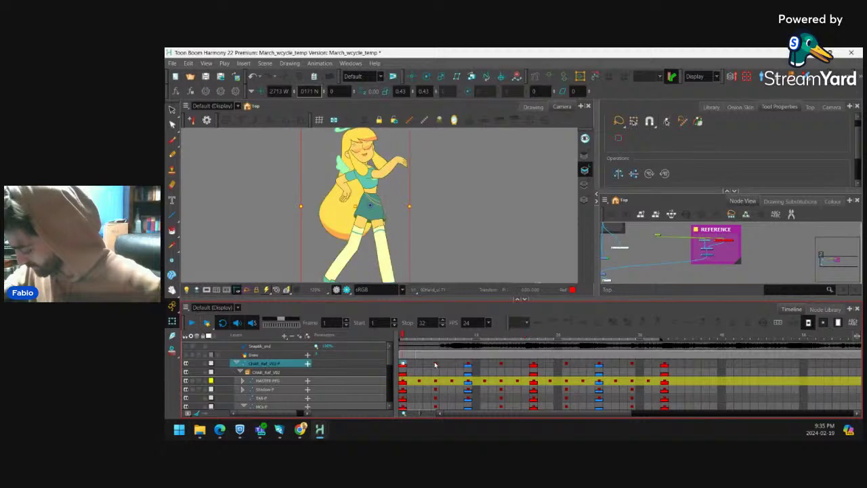
pyautogui.click(419, 381)
pyautogui.click(438, 382)
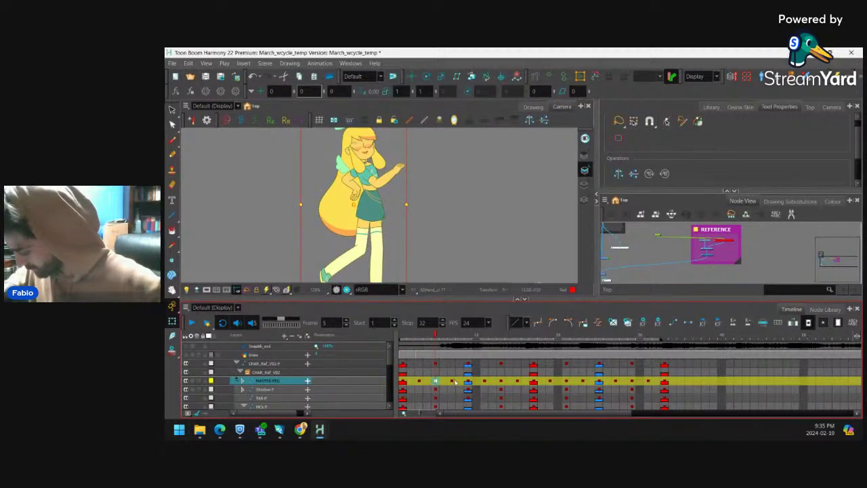
pyautogui.click(452, 381)
pyautogui.scroll(10, 407, 194)
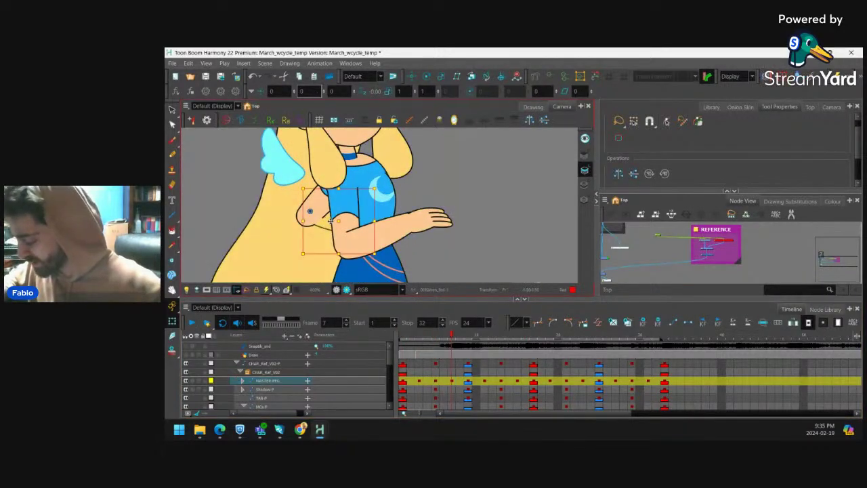
pyautogui.moveTo(330, 220); pyautogui.dragTo(340, 236)
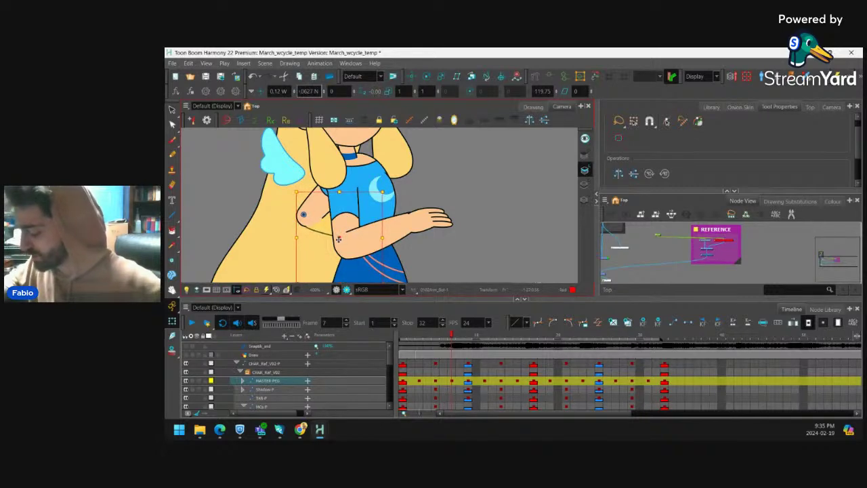
pyautogui.scroll(-1, 401, 208)
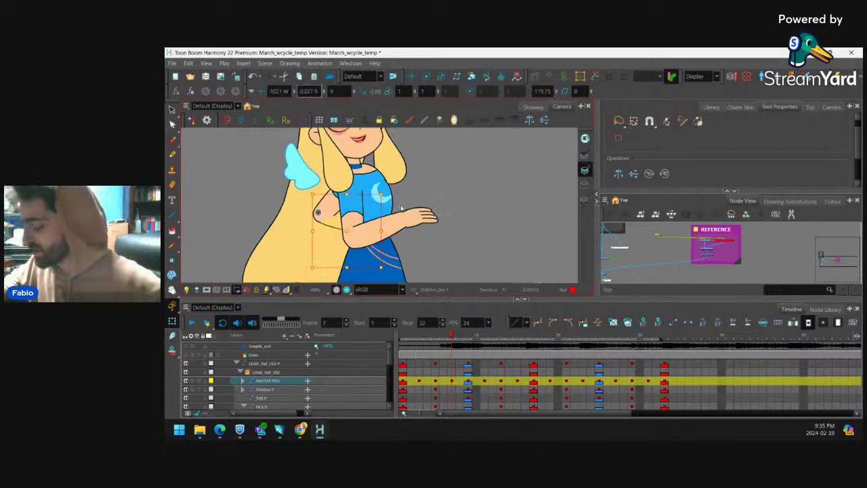
pyautogui.scroll(-2, 401, 209)
# Scrub to frame 27 and nudge the forearm of the arm behind the body slightly down to fit its elbow.
pyautogui.click(468, 338)
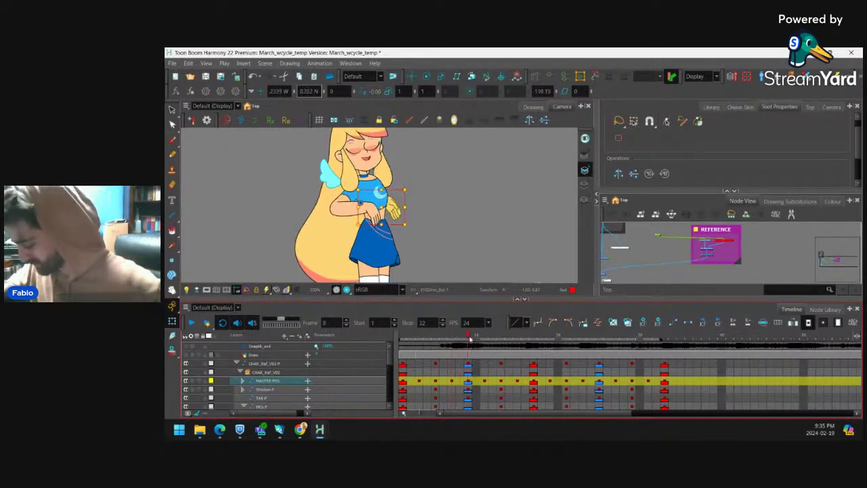
pyautogui.moveTo(483, 340); pyautogui.dragTo(615, 343)
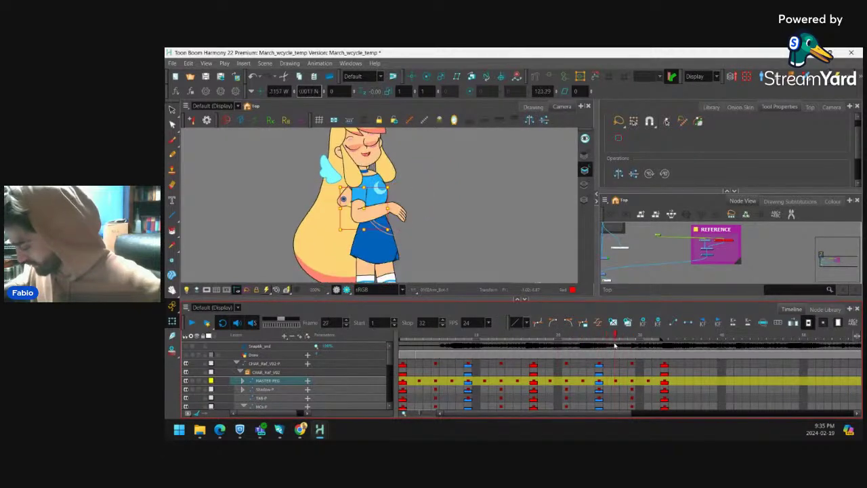
pyautogui.press('2')
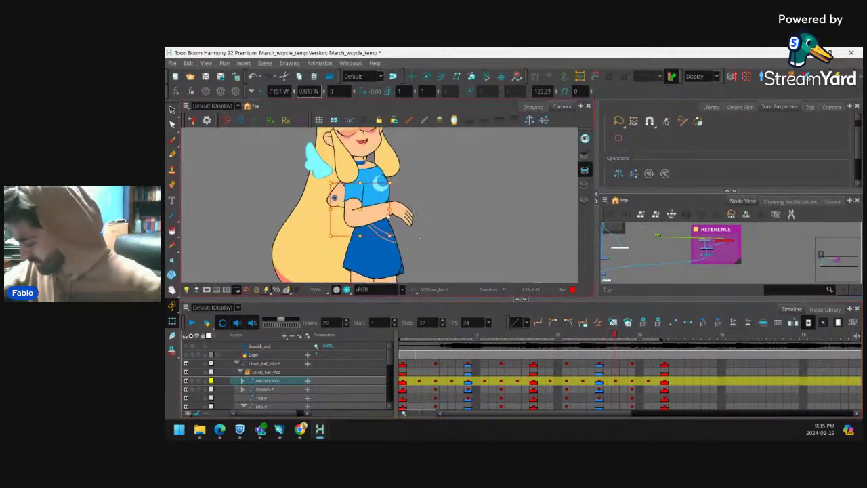
pyautogui.scroll(2, 352, 211)
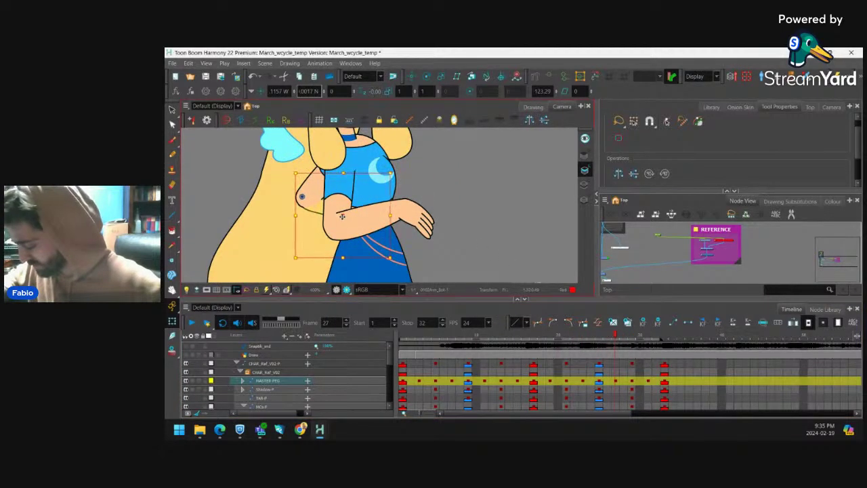
pyautogui.scroll(-2, 359, 206)
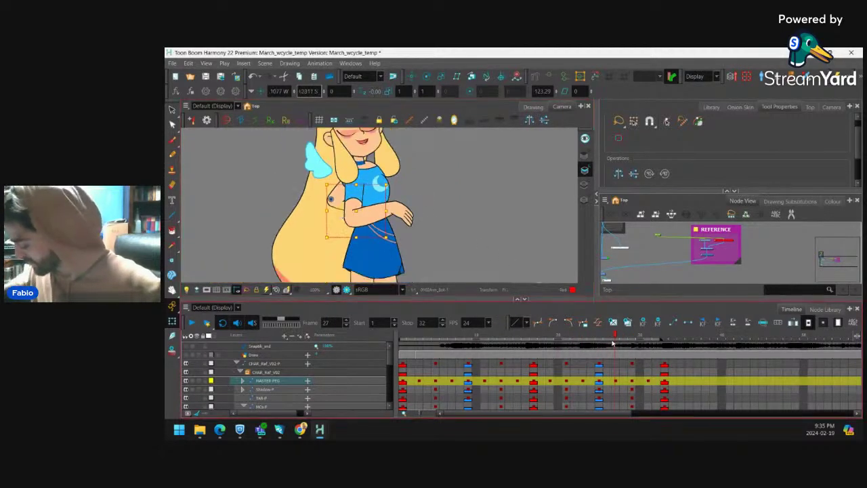
# Scrub on from frame 27 and examine the far hand up close at frame 29.
pyautogui.moveTo(613, 343); pyautogui.dragTo(646, 343)
pyautogui.scroll(-3, 441, 189)
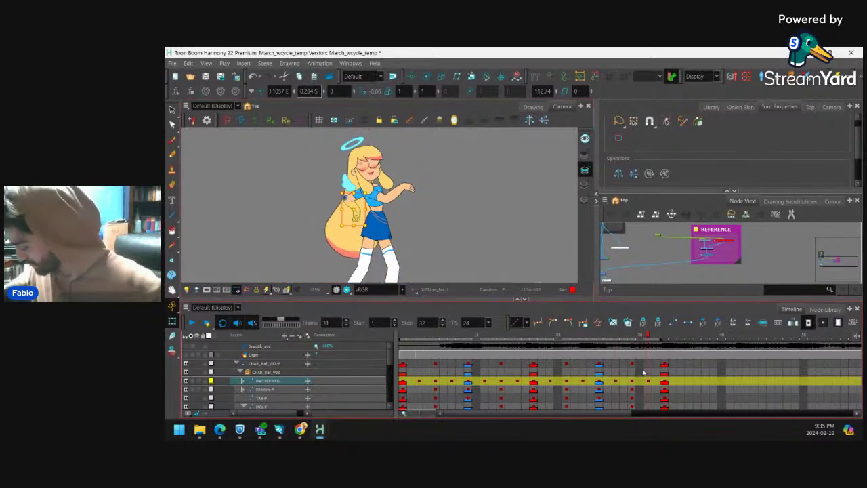
pyautogui.click(632, 381)
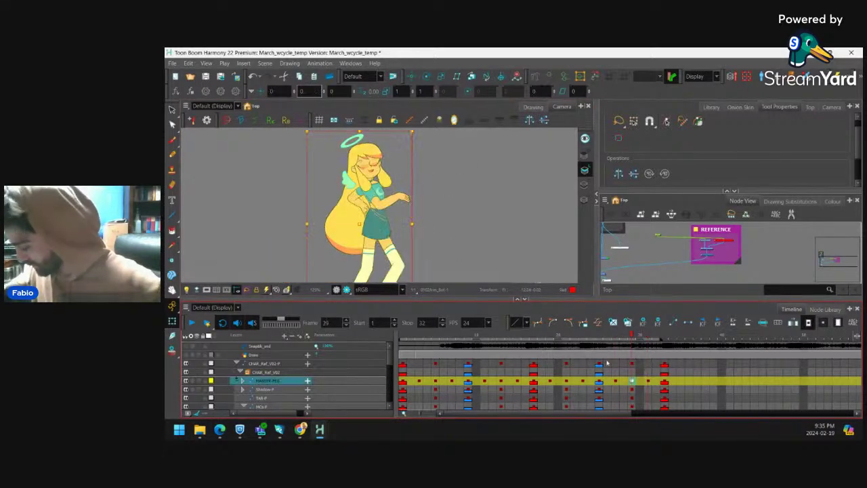
pyautogui.press('2')
pyautogui.press('2')
pyautogui.press('2')
pyautogui.press('2')
pyautogui.press('2')
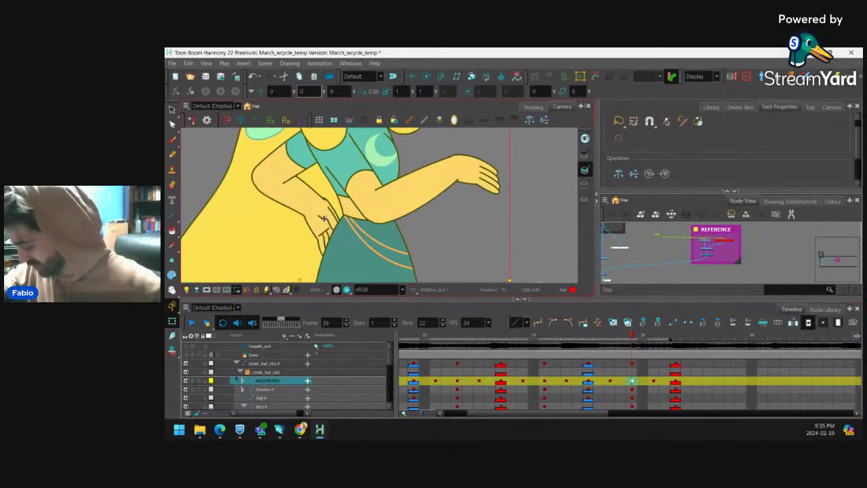
pyautogui.click(323, 219)
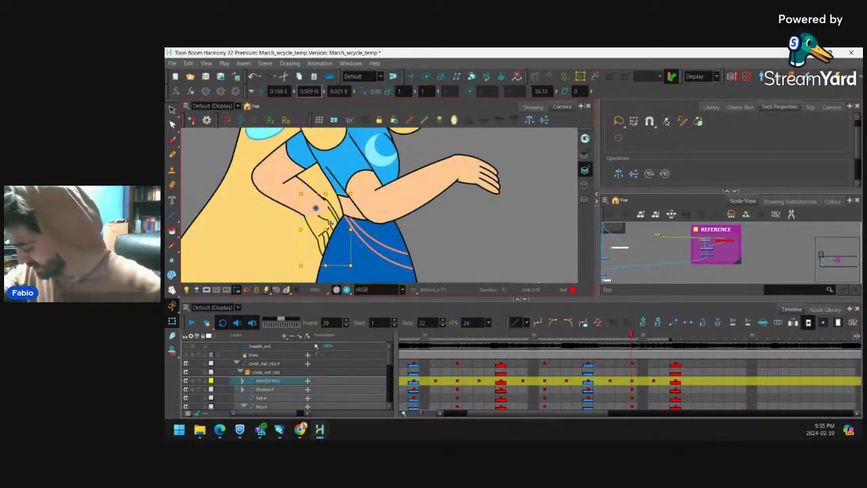
pyautogui.click(481, 223)
pyautogui.press('1')
pyautogui.press('1')
pyautogui.press('1')
pyautogui.press('1')
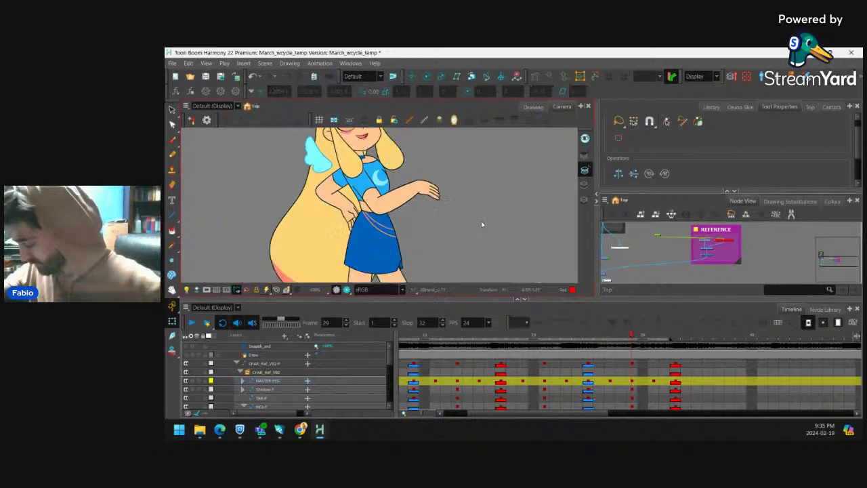
pyautogui.press('1')
pyautogui.press('1')
pyautogui.press('1')
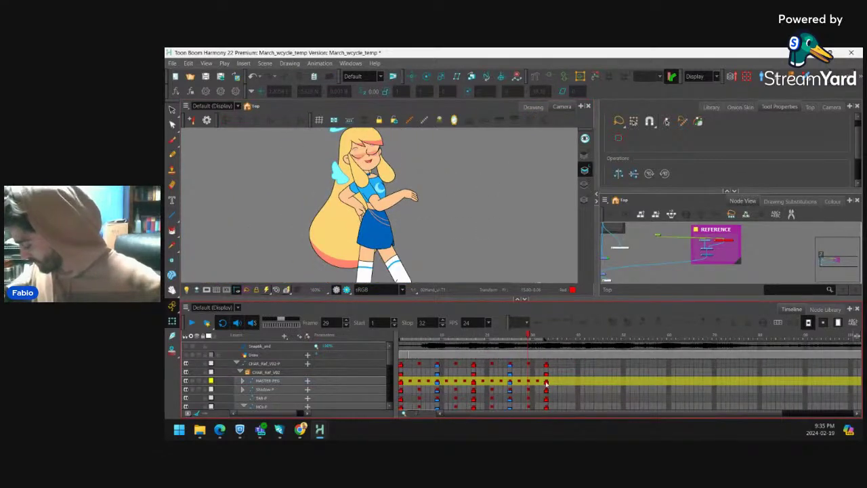
# Collapse the CHAR_Ref_V02 group and its peg, and select the whole walk cycle from frame 1 to 33 for copying.
pyautogui.click(546, 382)
pyautogui.moveTo(401, 382); pyautogui.dragTo(547, 383)
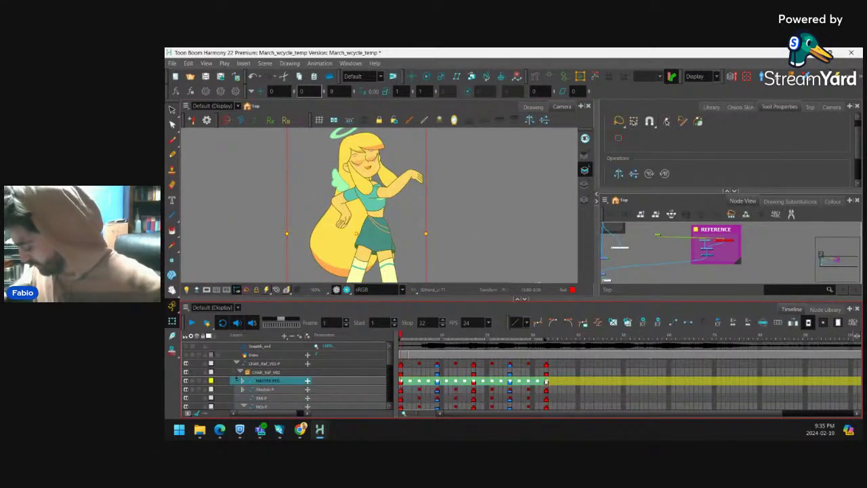
pyautogui.click(279, 372)
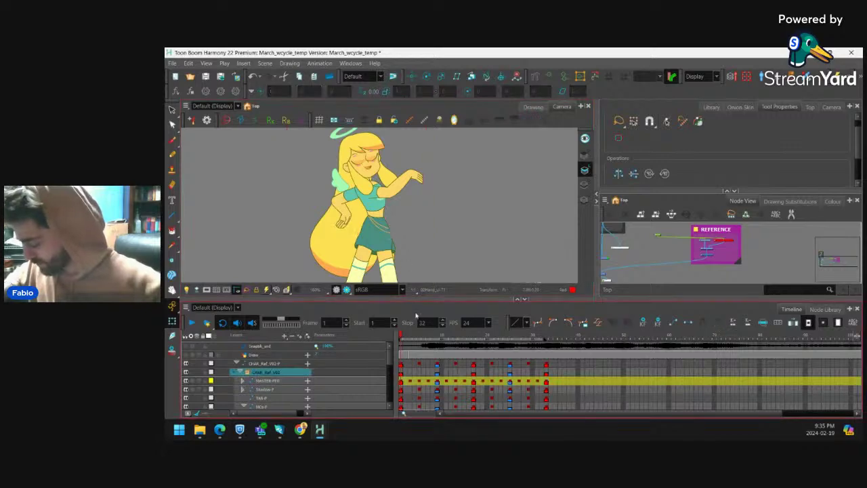
pyautogui.click(239, 372)
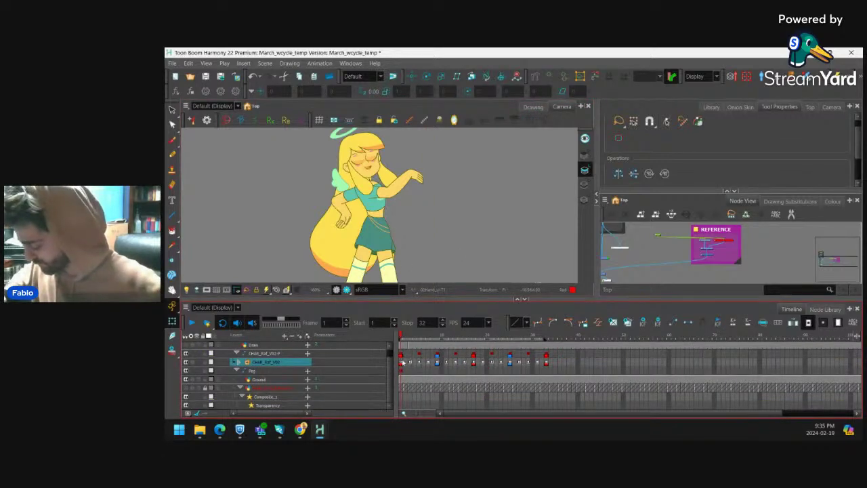
pyautogui.click(236, 353)
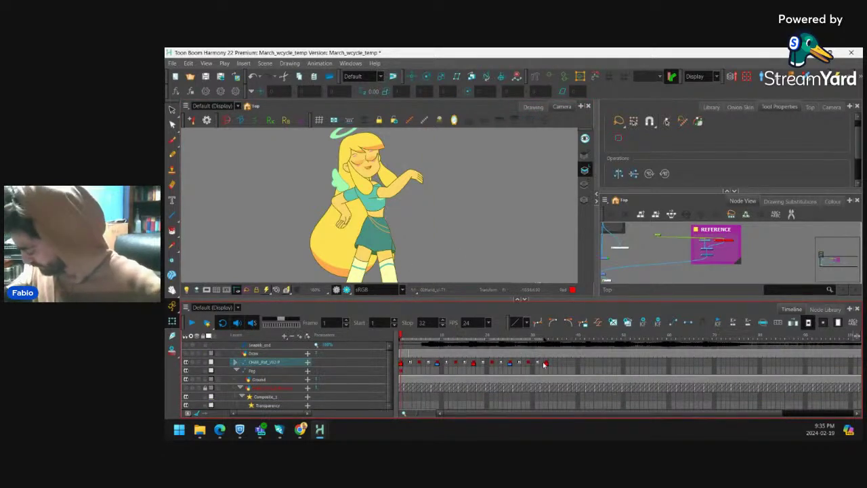
pyautogui.moveTo(545, 364); pyautogui.dragTo(401, 365)
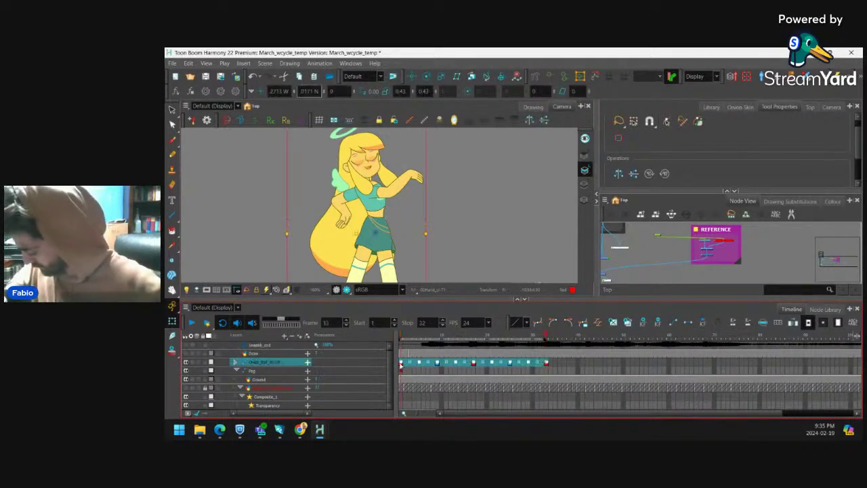
# Paste copies of the walk cycle at frames 33, 65 and 97 to fill the rest of the timeline.
pyautogui.click(547, 365)
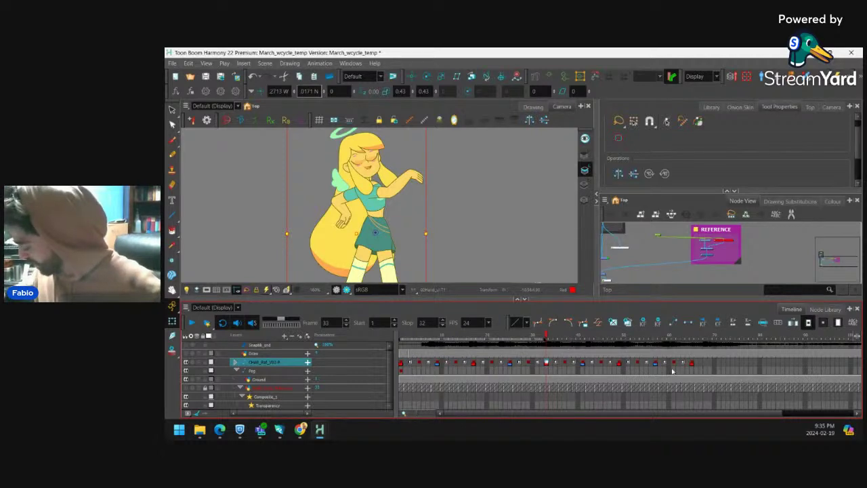
pyautogui.hotkey('ctrl', 'v')
pyautogui.moveTo(764, 414); pyautogui.dragTo(838, 414)
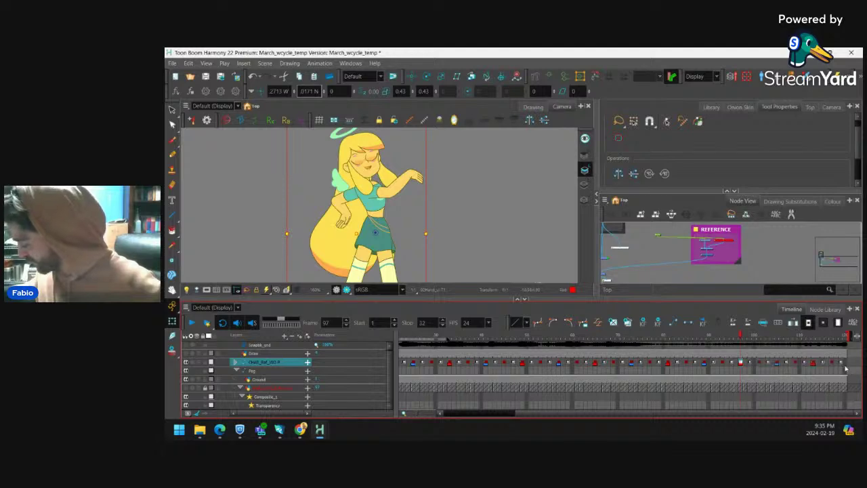
# Extend the playback range's stop frame to 120 and return to frame 1 with the full character in view.
pyautogui.moveTo(771, 415); pyautogui.dragTo(619, 420)
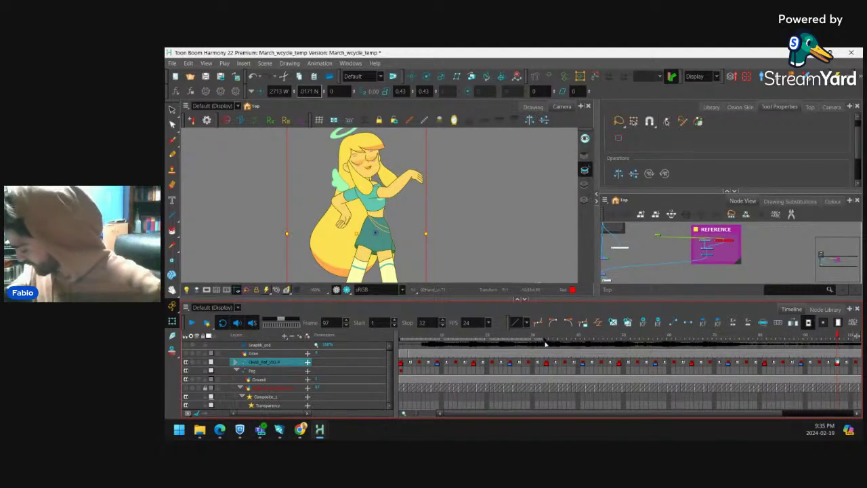
pyautogui.moveTo(545, 342); pyautogui.dragTo(849, 357)
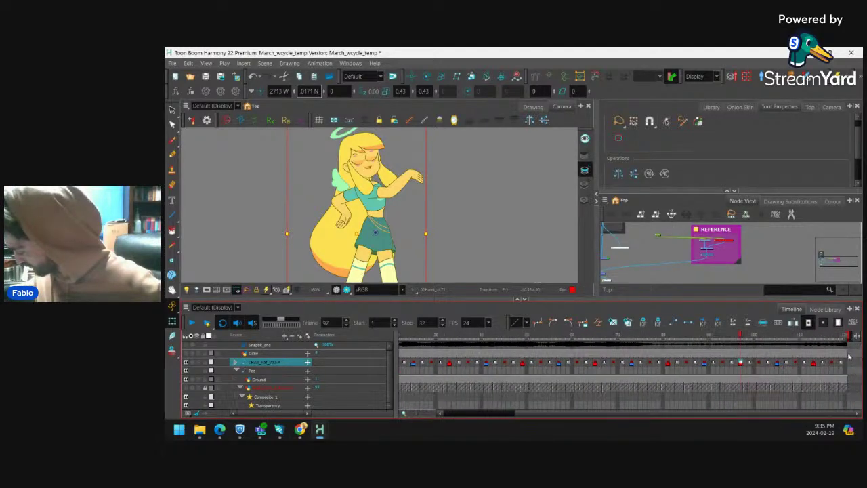
pyautogui.moveTo(686, 414); pyautogui.dragTo(596, 416)
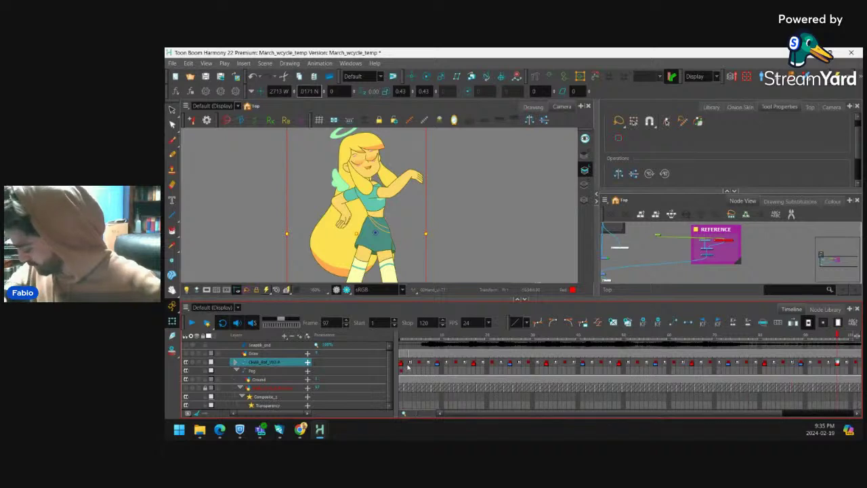
pyautogui.click(403, 363)
pyautogui.scroll(-4, 447, 208)
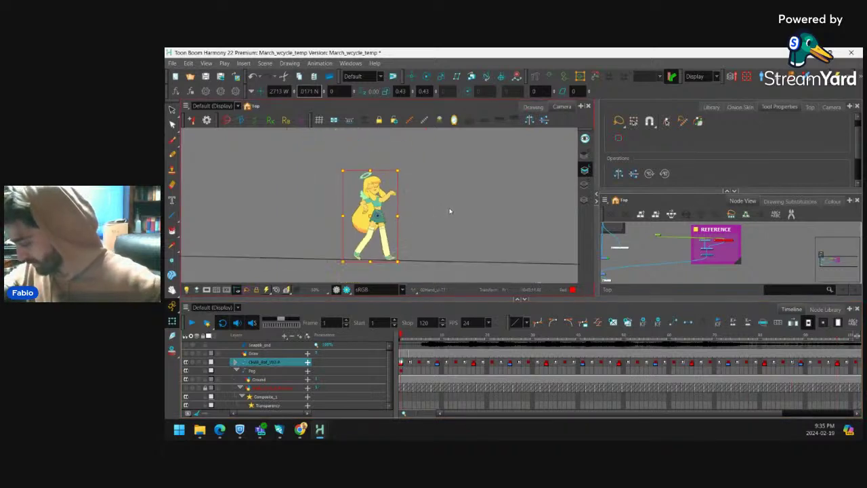
# Deselect the character and play back the full 120-frame walk cycle to check the repeated loop.
pyautogui.click(493, 205)
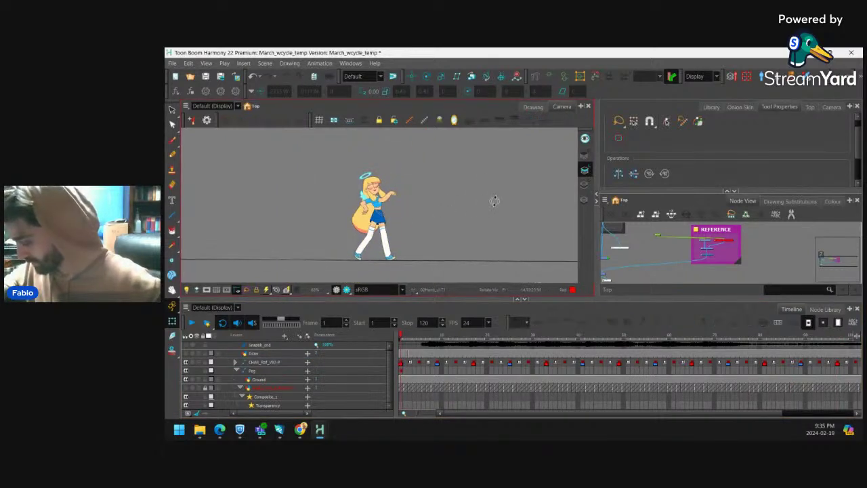
pyautogui.click(206, 323)
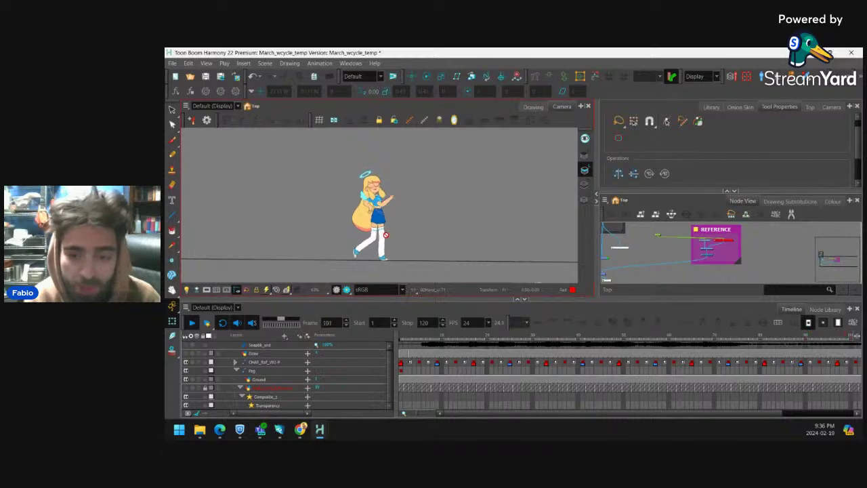
pyautogui.click(192, 323)
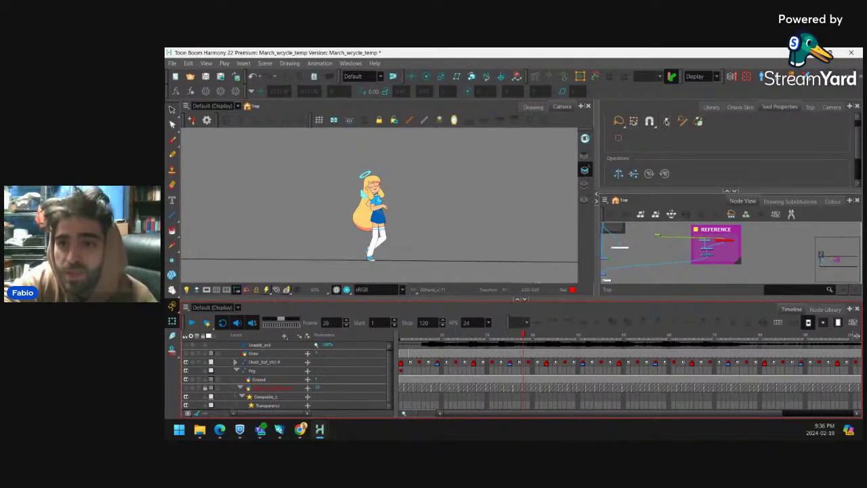
# Switch to Discord in Chrome, maximize the window, and go to the first post in the animation-challenges channel.
pyautogui.click(301, 429)
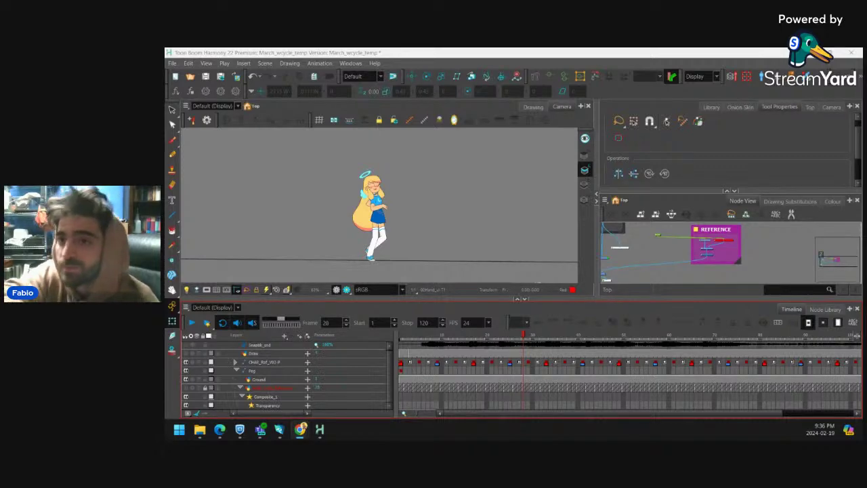
pyautogui.moveTo(167, 117); pyautogui.dragTo(416, 119)
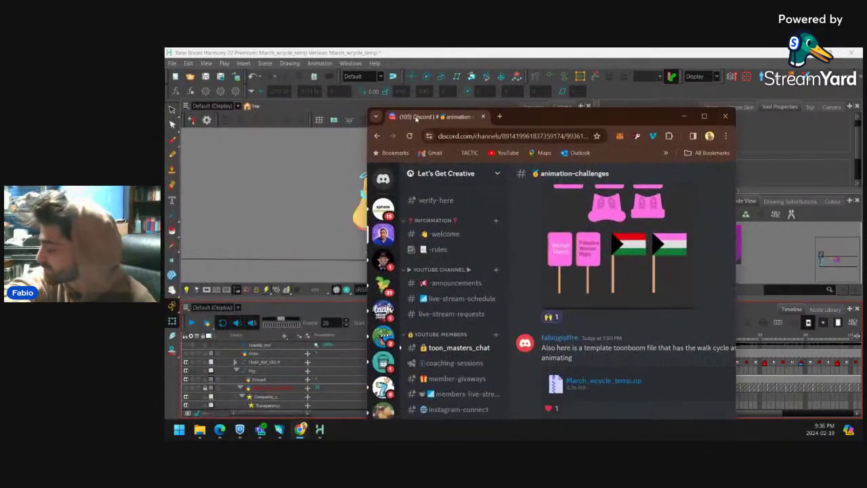
pyautogui.click(705, 116)
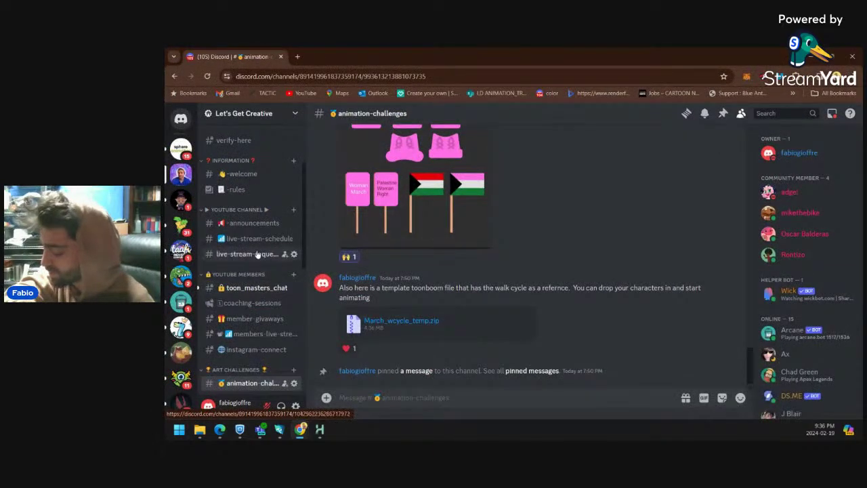
pyautogui.scroll(-4, 264, 290)
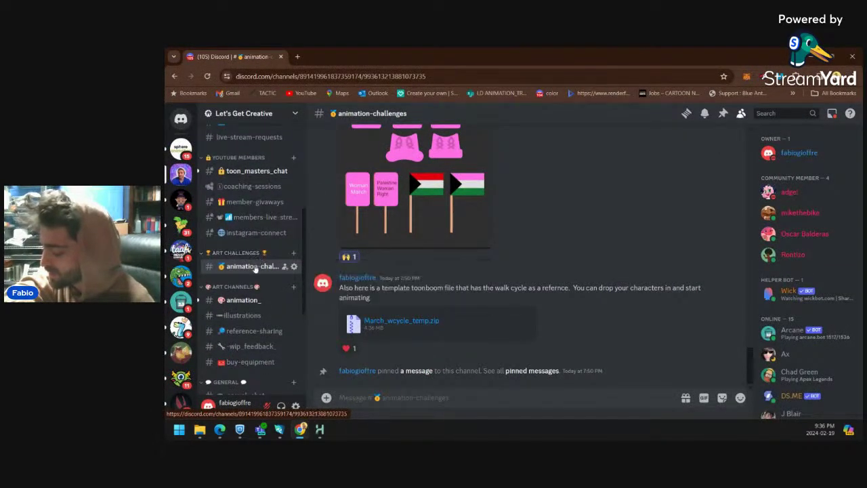
pyautogui.scroll(5, 452, 268)
pyautogui.scroll(10, 453, 269)
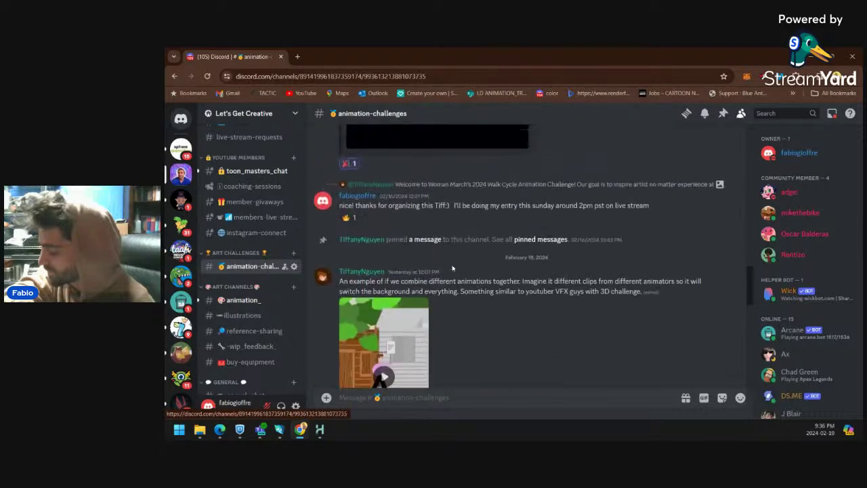
pyautogui.scroll(8, 452, 268)
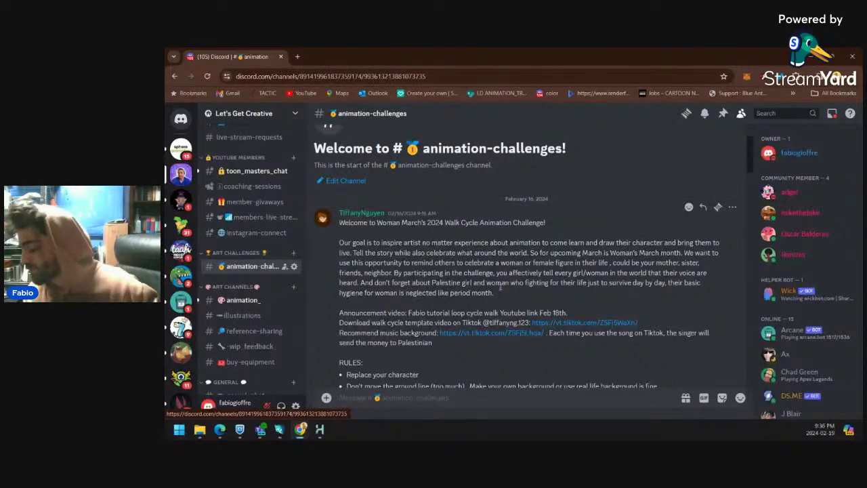
# Read the Woman March walk cycle challenge's rules, tech specs, deadline and submission details.
pyautogui.scroll(-8, 515, 301)
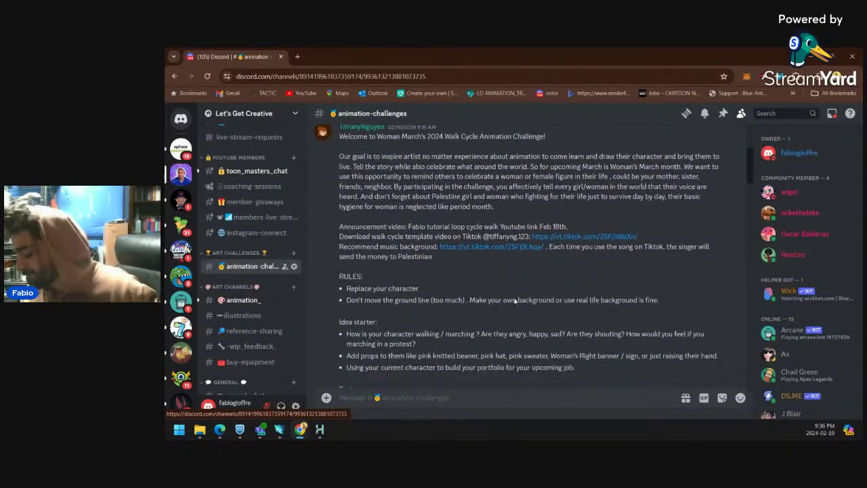
pyautogui.scroll(-4, 515, 301)
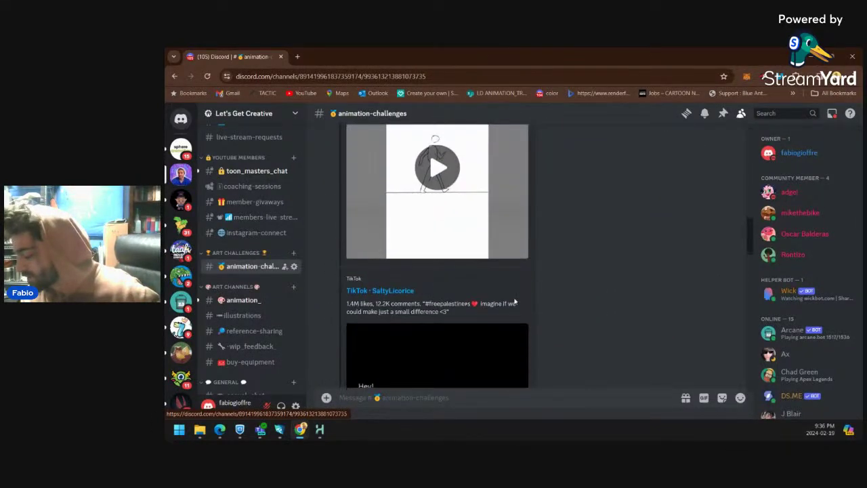
pyautogui.scroll(3, 515, 300)
pyautogui.scroll(1, 515, 300)
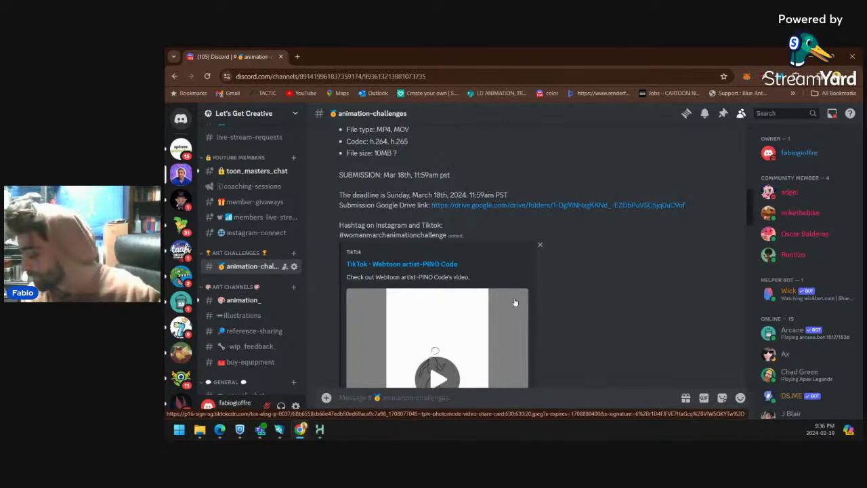
pyautogui.scroll(3, 515, 302)
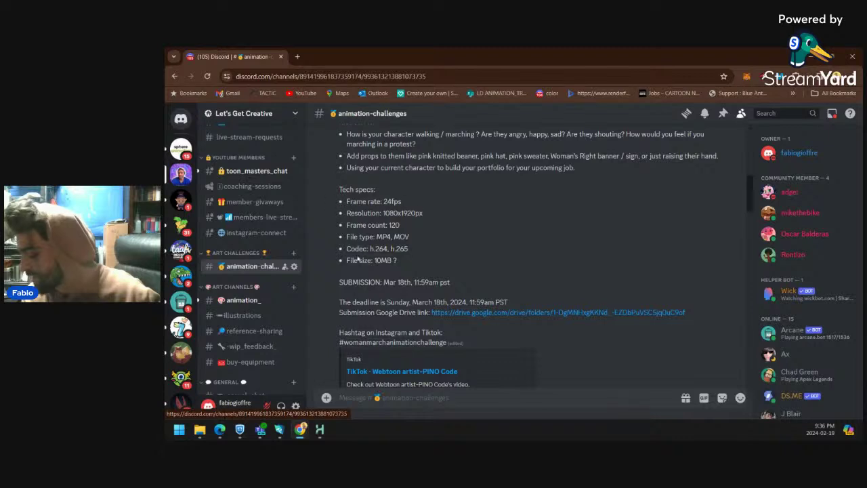
pyautogui.scroll(-4, 454, 254)
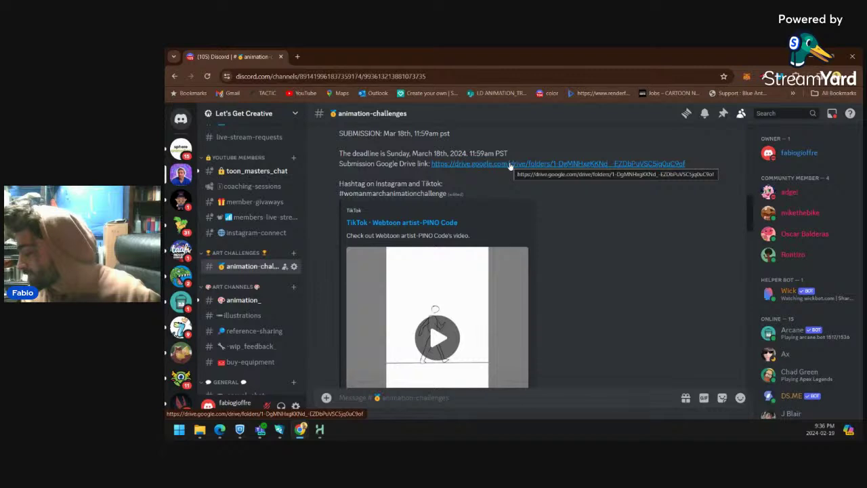
# Check the challenge's Google Drive submission folder, then return to Discord and find the March_wcycle_temp.zip template post.
pyautogui.click(510, 165)
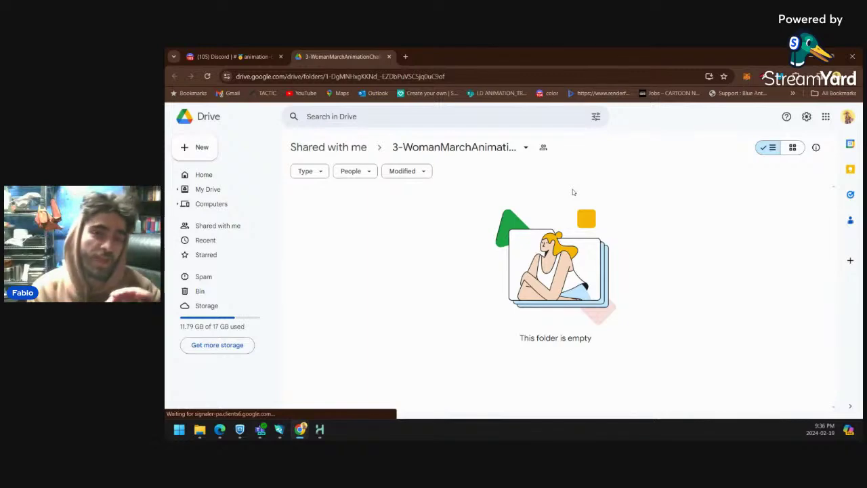
pyautogui.click(238, 58)
pyautogui.scroll(-15, 461, 227)
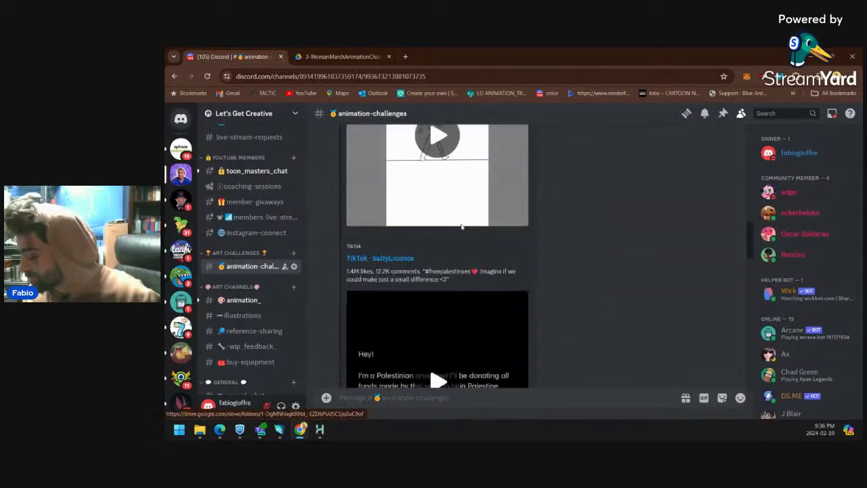
pyautogui.scroll(-1, 461, 226)
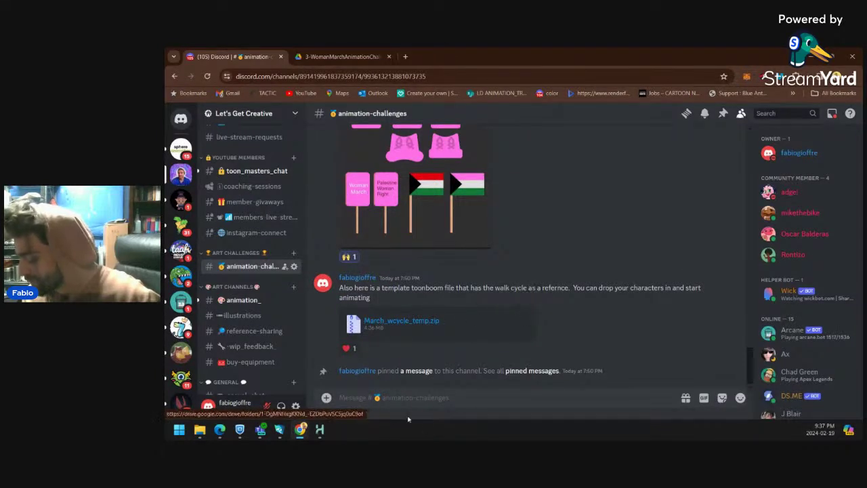
# Switch back to the walk cycle scene in Harmony and enable the walk cycle drawing inside the REFERENCE group.
pyautogui.moveTo(320, 429)
pyautogui.click(377, 389)
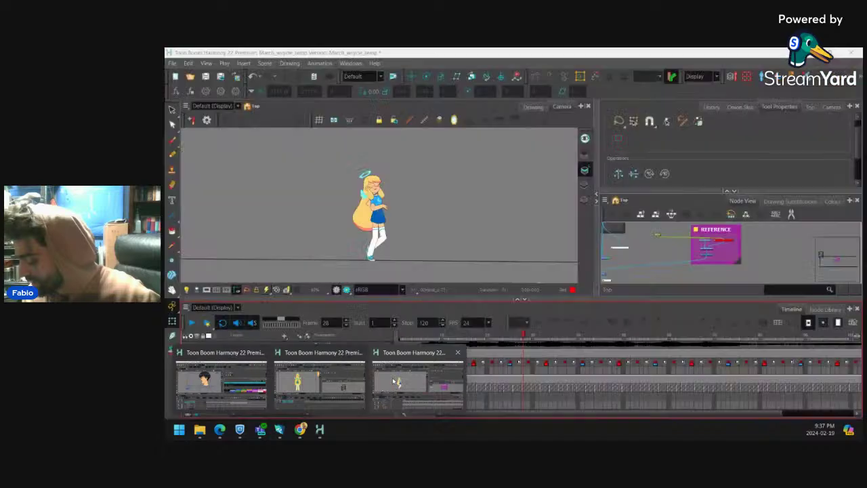
pyautogui.click(727, 241)
pyautogui.press('a')
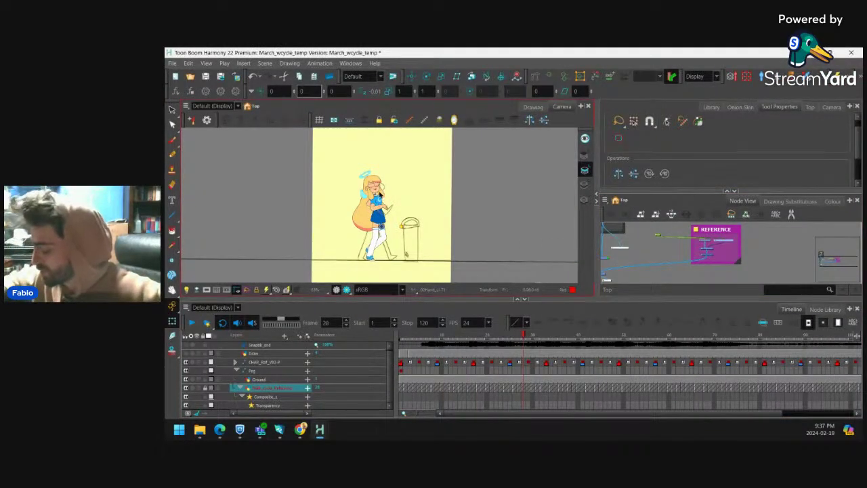
pyautogui.scroll(2, 381, 194)
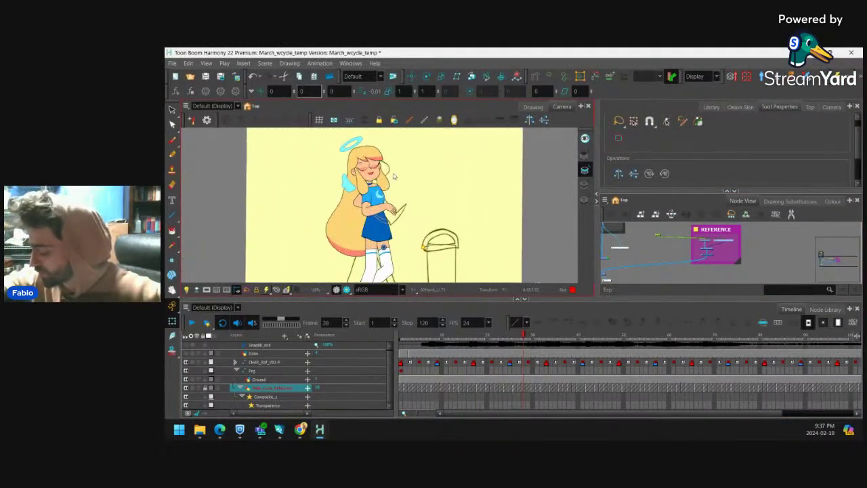
pyautogui.scroll(-2, 397, 189)
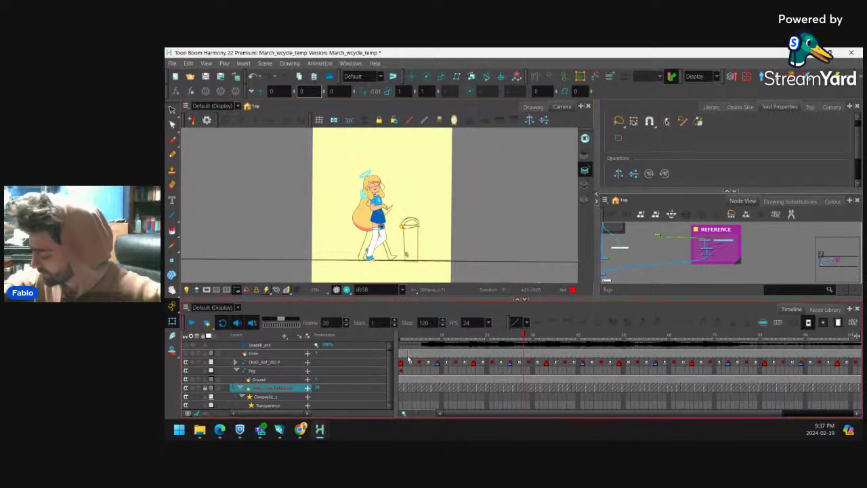
# Scrub the character's walk to frame 30 and play it back against the reference walk cycle.
pyautogui.click(408, 361)
pyautogui.moveTo(405, 338); pyautogui.dragTo(533, 339)
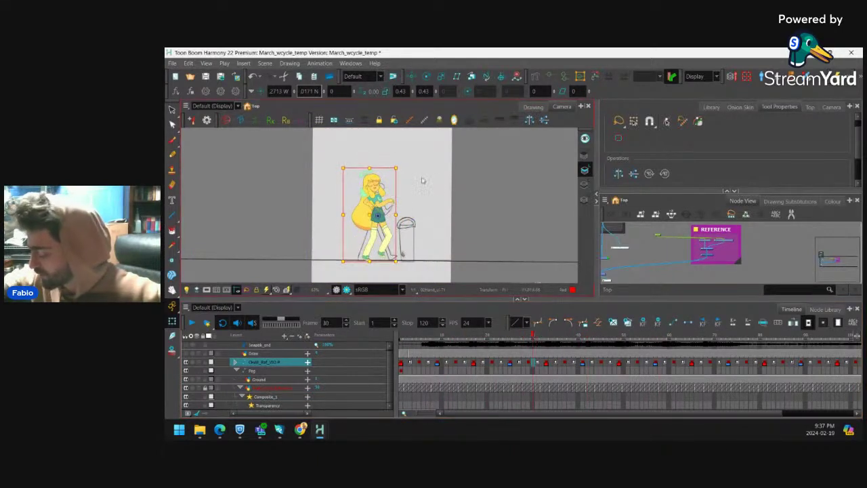
pyautogui.scroll(-2, 449, 199)
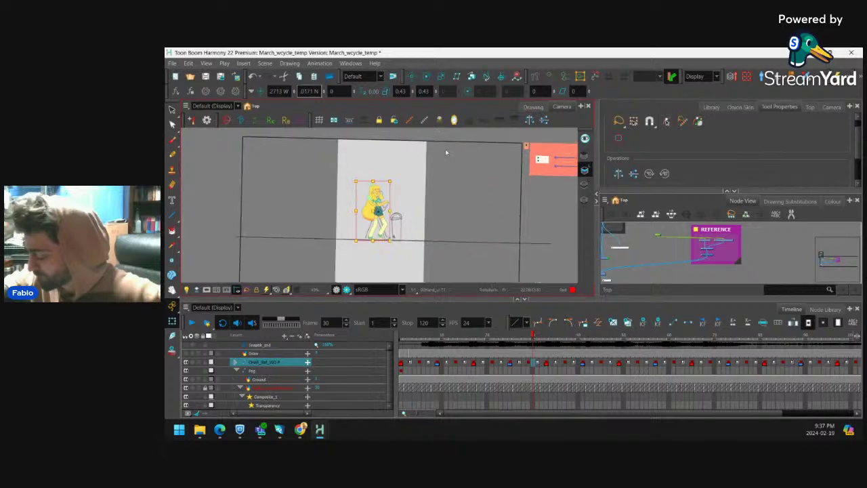
pyautogui.scroll(1, 438, 175)
pyautogui.scroll(2, 410, 189)
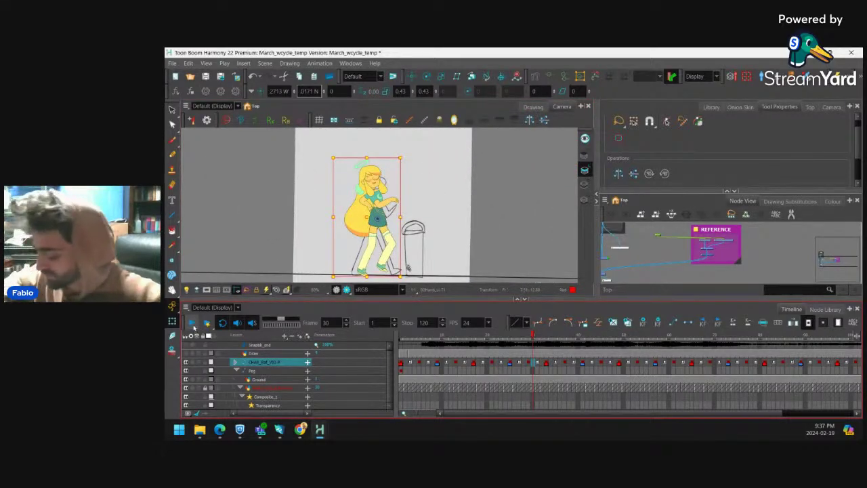
pyautogui.click(192, 324)
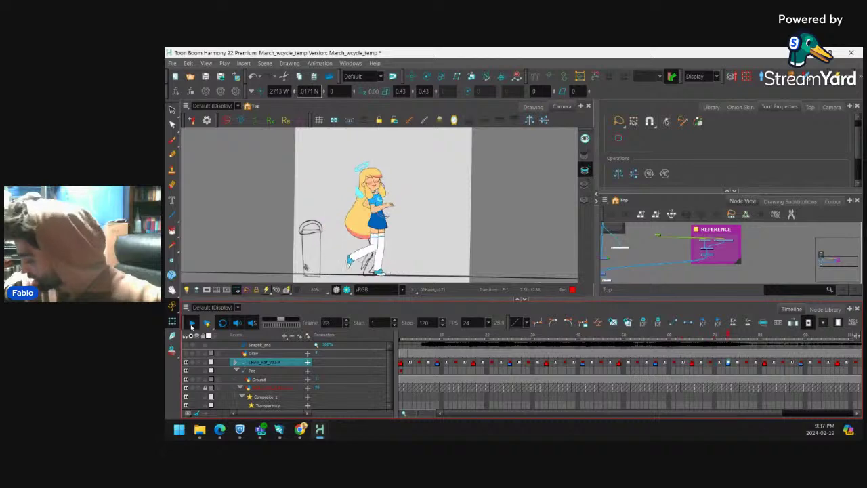